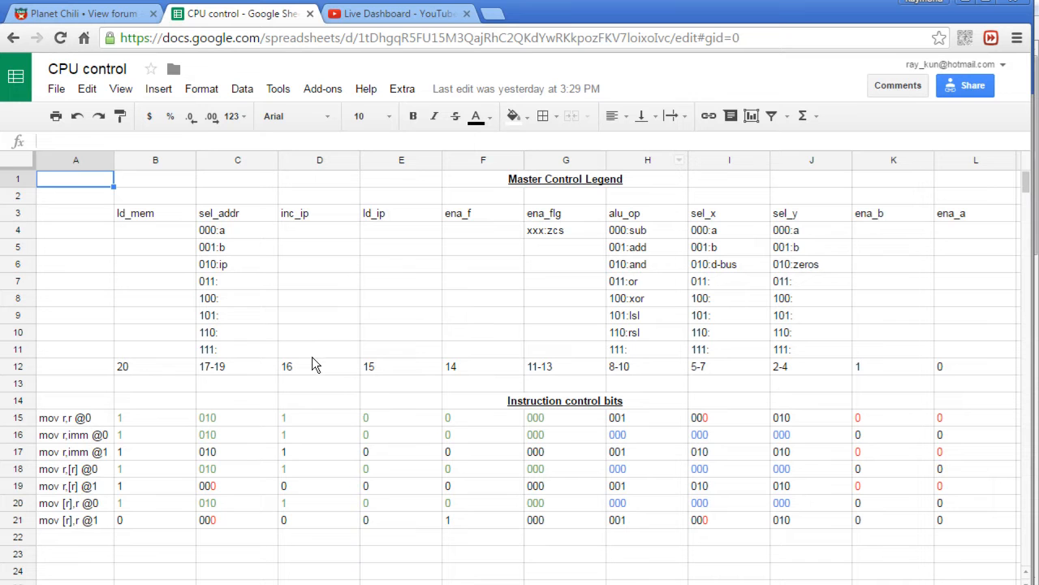
# Review the instruction control bits listed for each mov instruction in rows 15 to 21
pyautogui.click(160, 419)
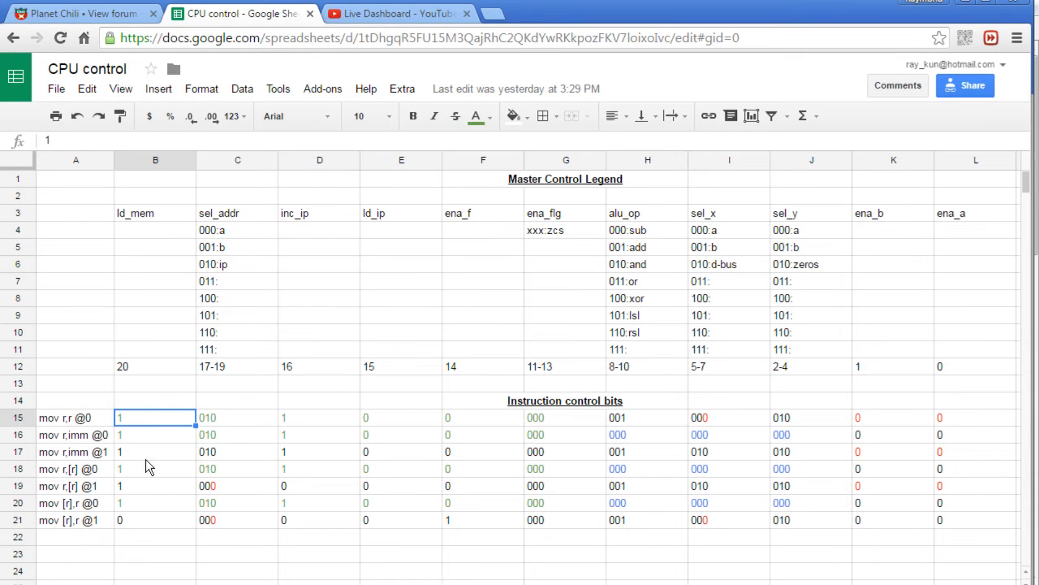
pyautogui.moveTo(149, 419); pyautogui.dragTo(869, 426)
pyautogui.click(86, 417)
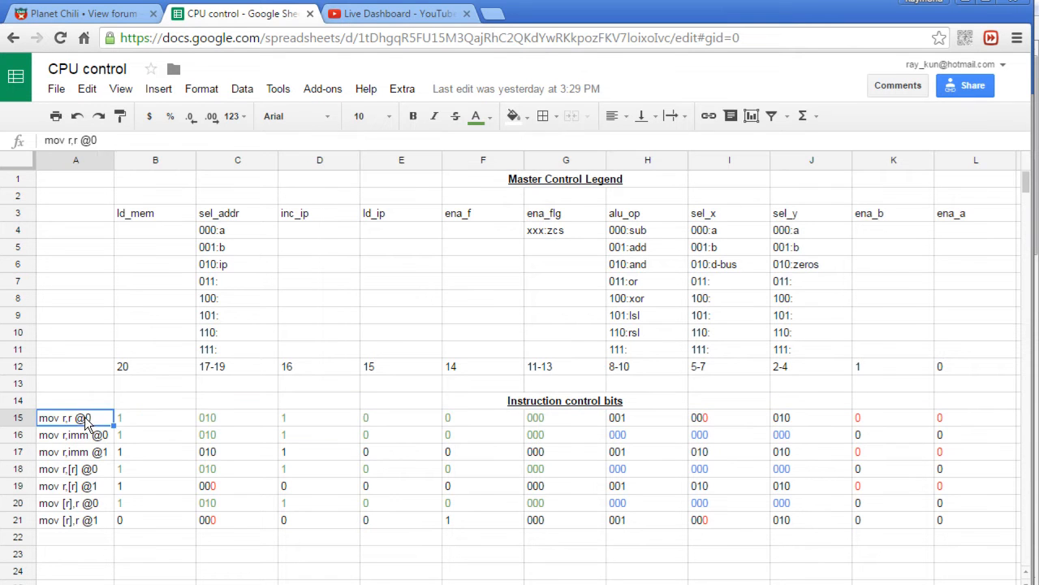
pyautogui.click(100, 439)
pyautogui.click(100, 457)
pyautogui.click(100, 469)
pyautogui.click(99, 487)
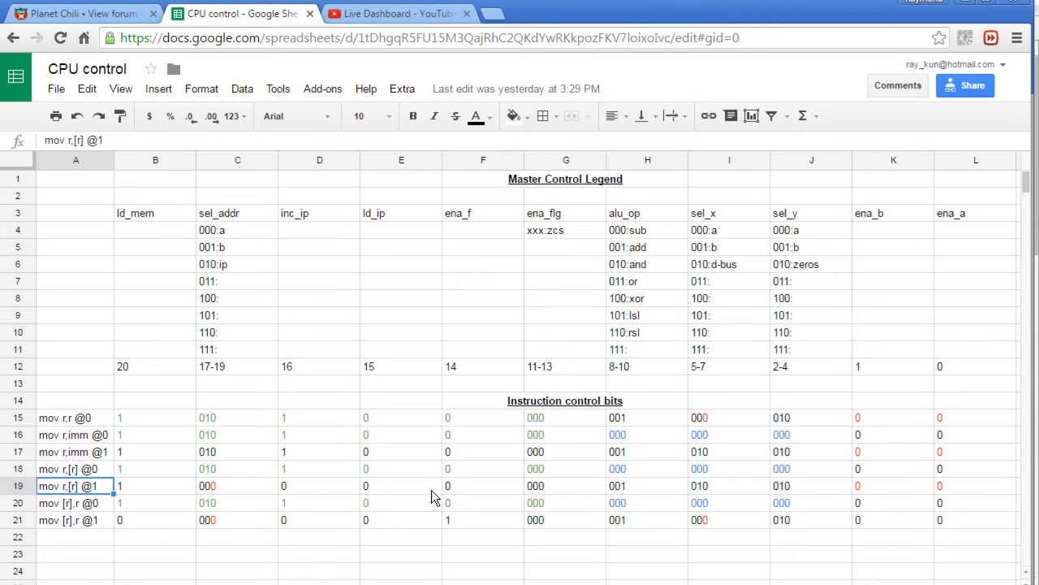
pyautogui.moveTo(132, 523); pyautogui.dragTo(946, 524)
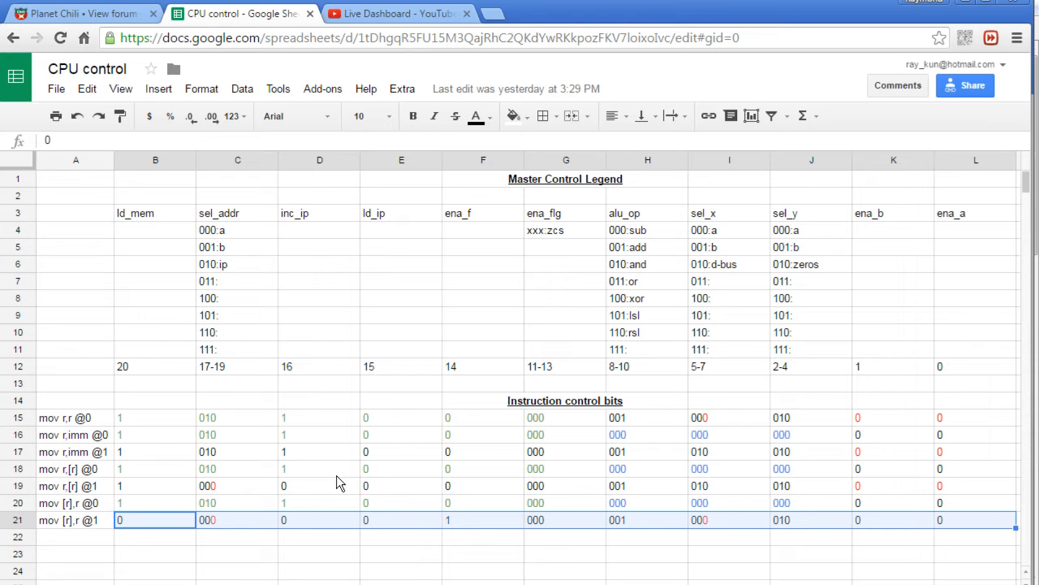
# Compare the colour-coded control bits of the mov r,r and mov r,imm rows, including their sel_x values
pyautogui.click(158, 418)
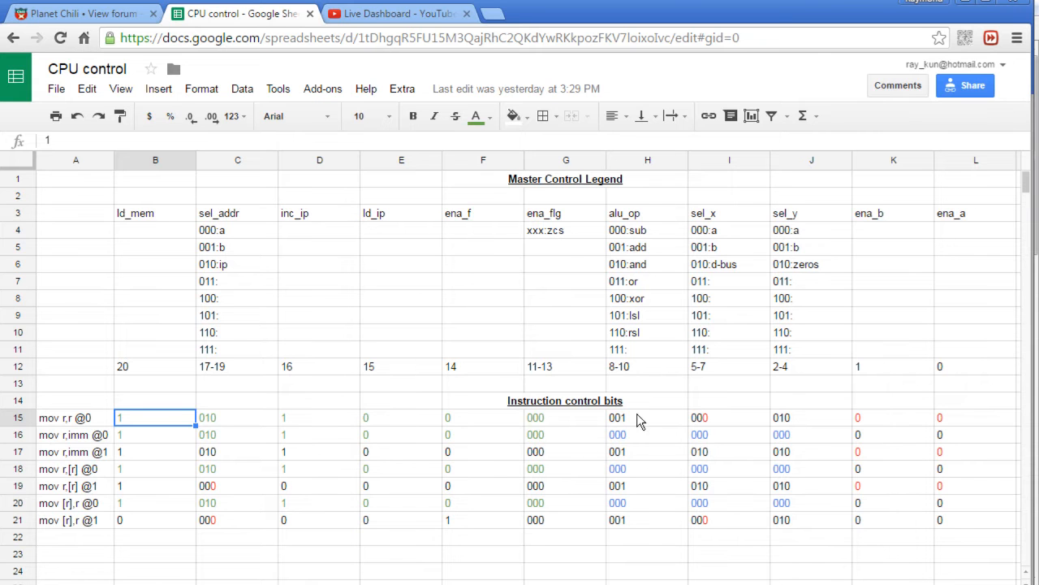
pyautogui.moveTo(181, 422); pyautogui.dragTo(950, 422)
pyautogui.moveTo(149, 439); pyautogui.dragTo(925, 434)
pyautogui.click(153, 453)
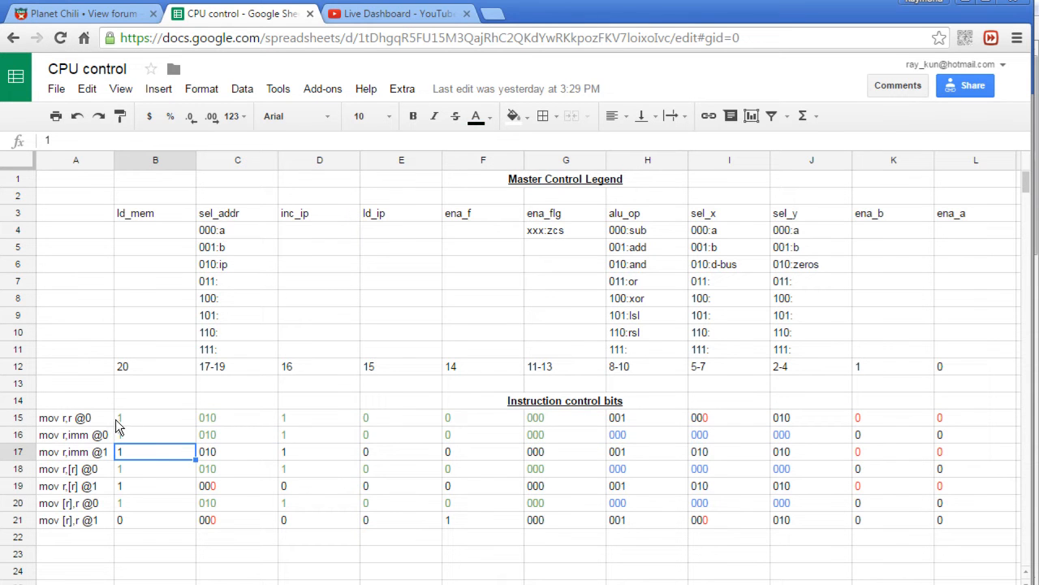
pyautogui.click(120, 421)
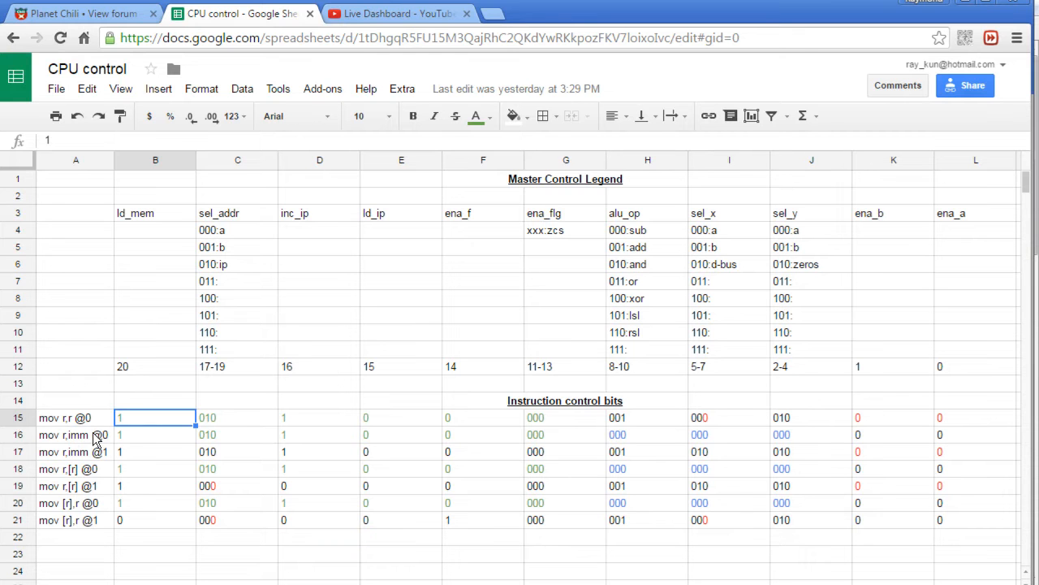
pyautogui.click(100, 438)
pyautogui.click(98, 454)
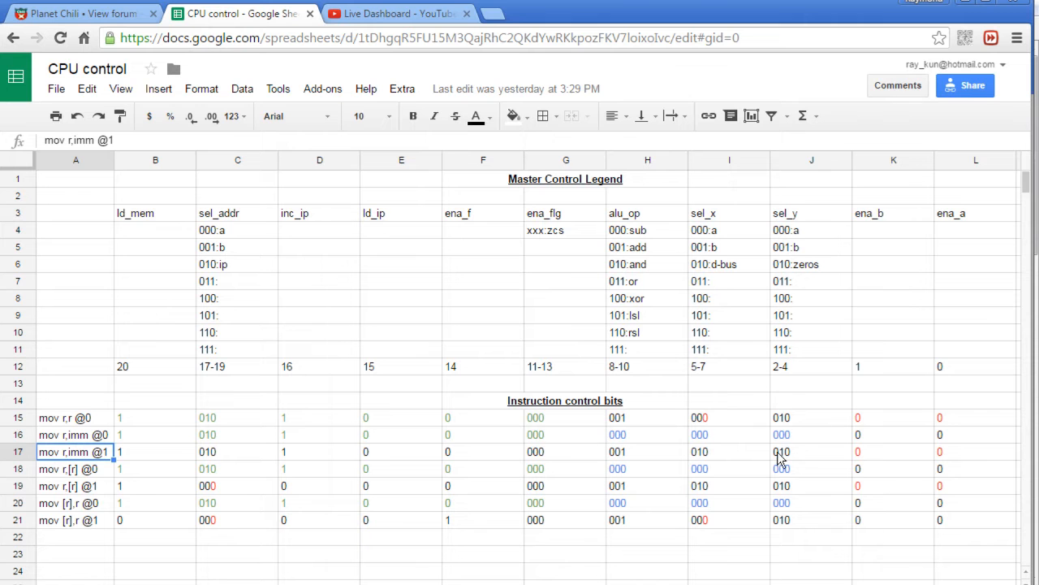
pyautogui.click(716, 419)
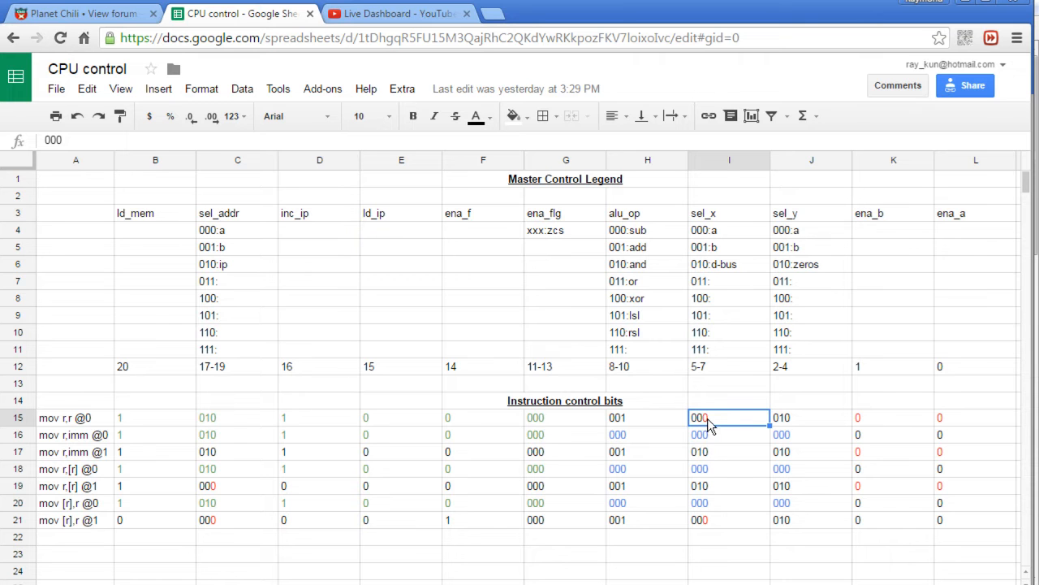
pyautogui.click(722, 441)
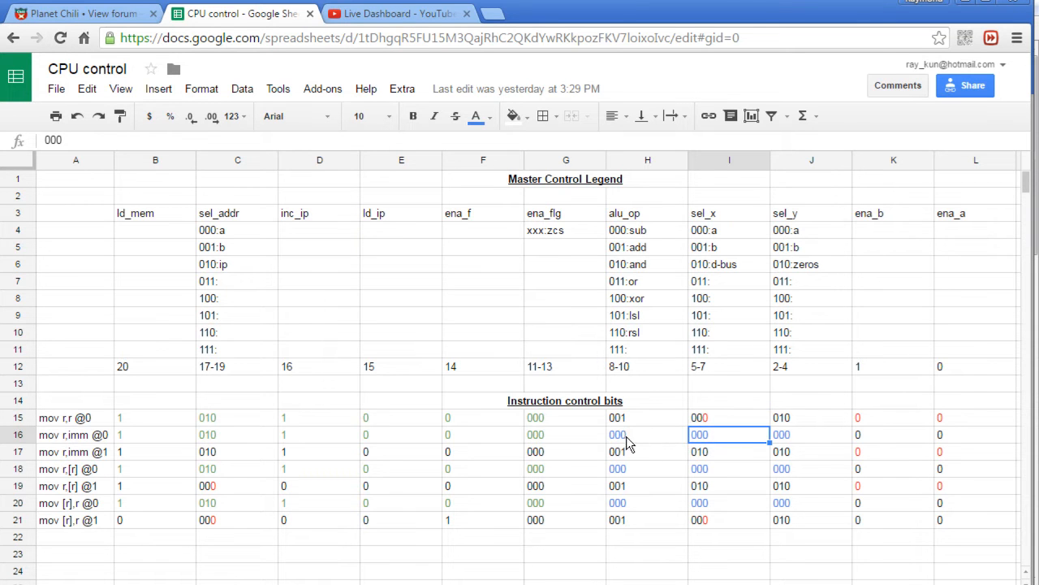
pyautogui.click(552, 505)
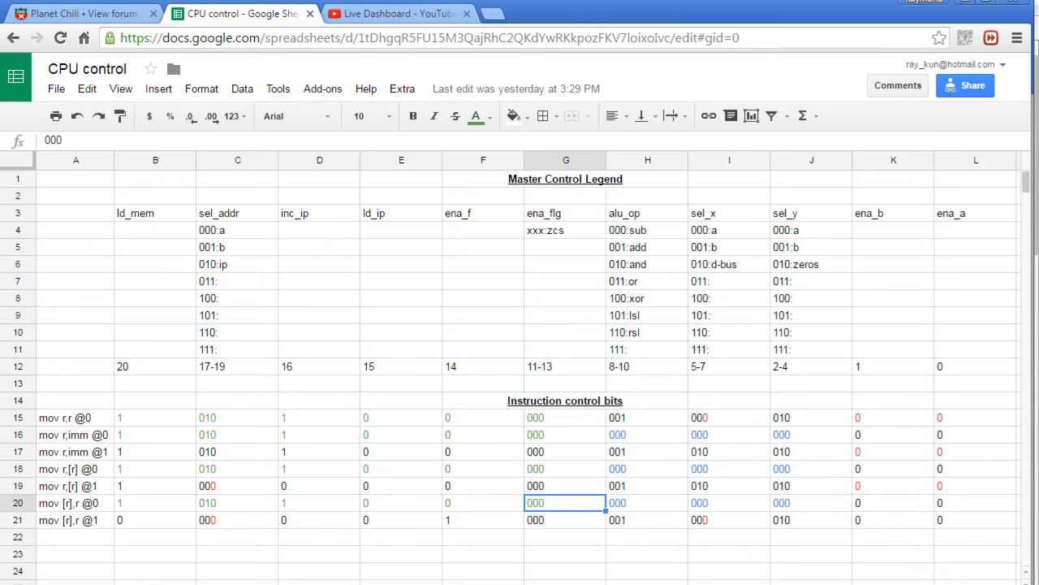
# Switch to Logisim and examine the computer circuit's control logic for the mov r,r / mov r,imm, mov [r],r and mov r,[r] instructions
pyautogui.hotkey('alt', 'Tab')
pyautogui.scroll(-3, 566, 540)
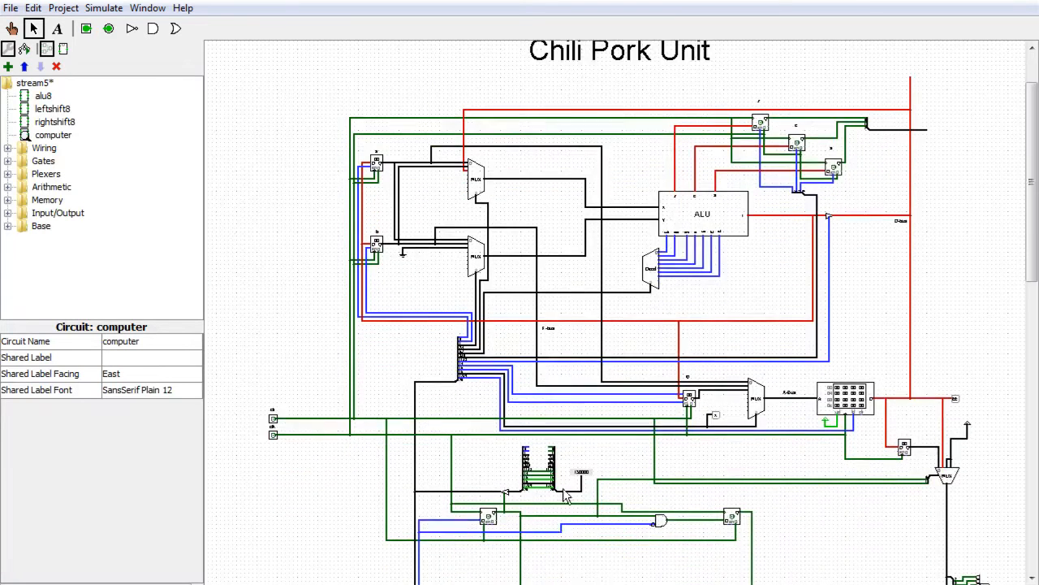
pyautogui.scroll(-2, 566, 540)
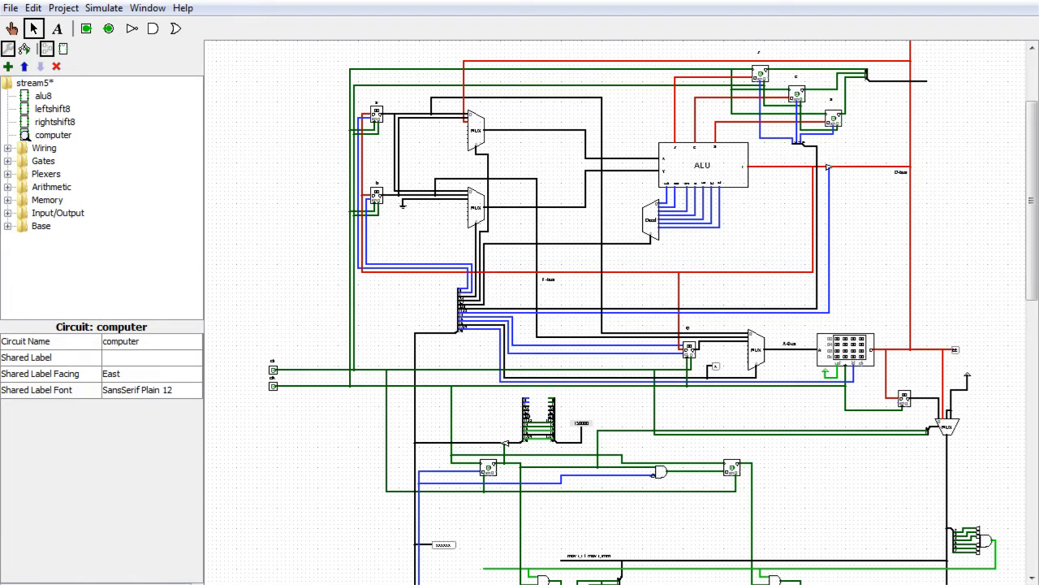
pyautogui.hotkey('alt', 'Tab')
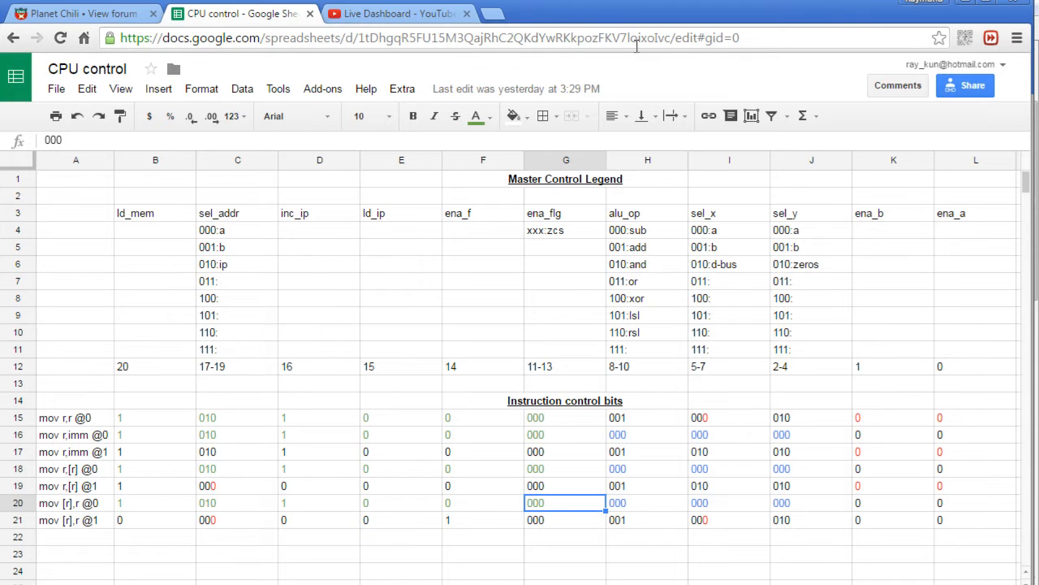
pyautogui.click(970, 5)
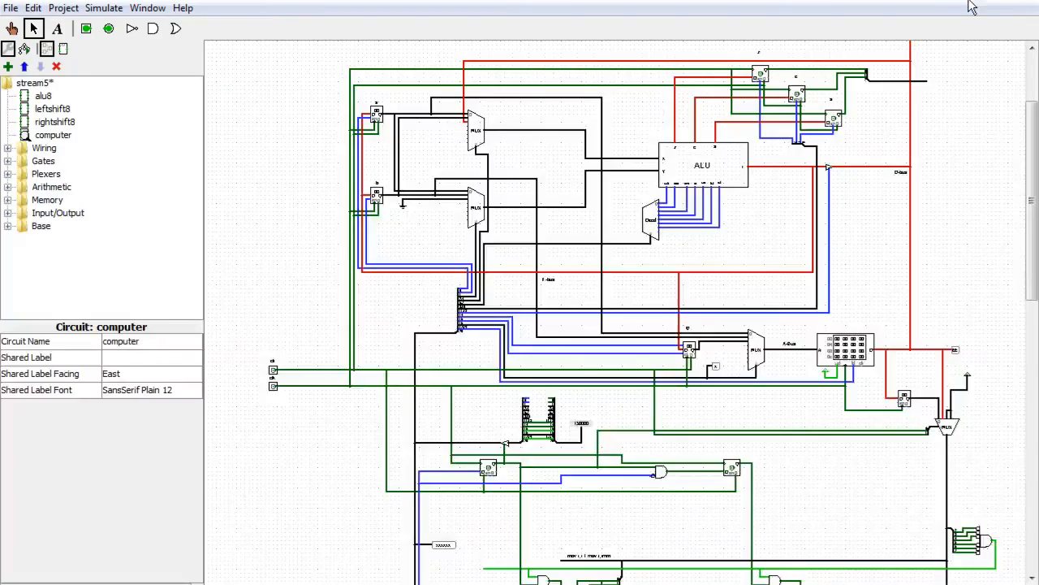
pyautogui.moveTo(1035, 268); pyautogui.dragTo(1037, 523)
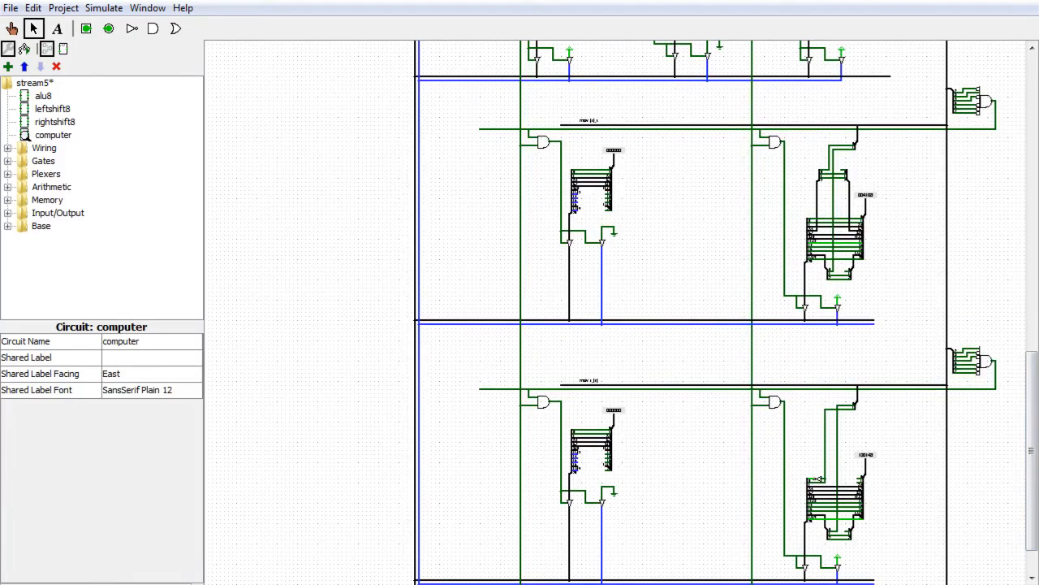
pyautogui.click(184, 583)
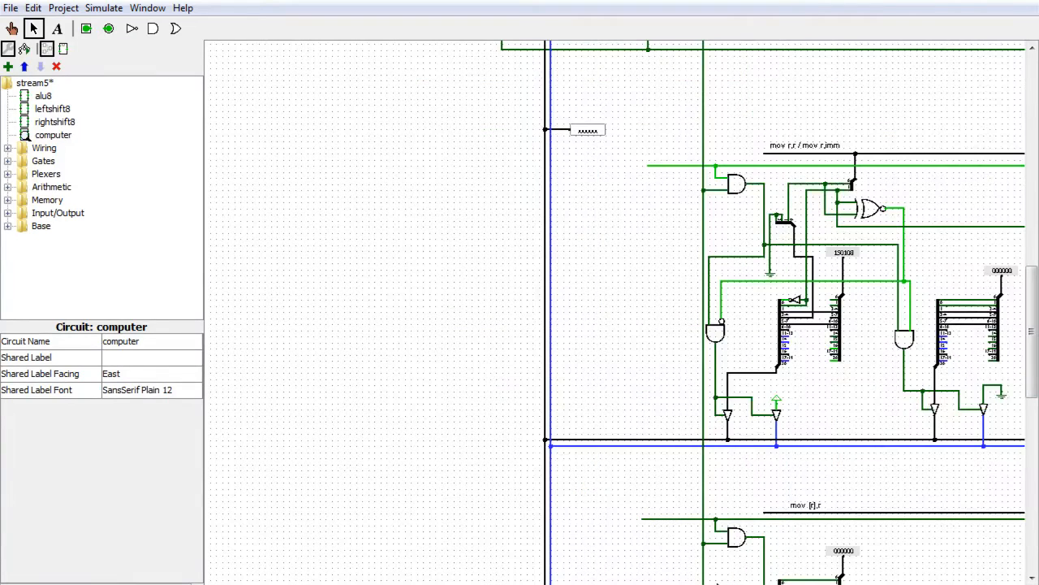
pyautogui.moveTo(1029, 337); pyautogui.dragTo(1029, 507)
pyautogui.moveTo(1028, 457); pyautogui.dragTo(1034, 366)
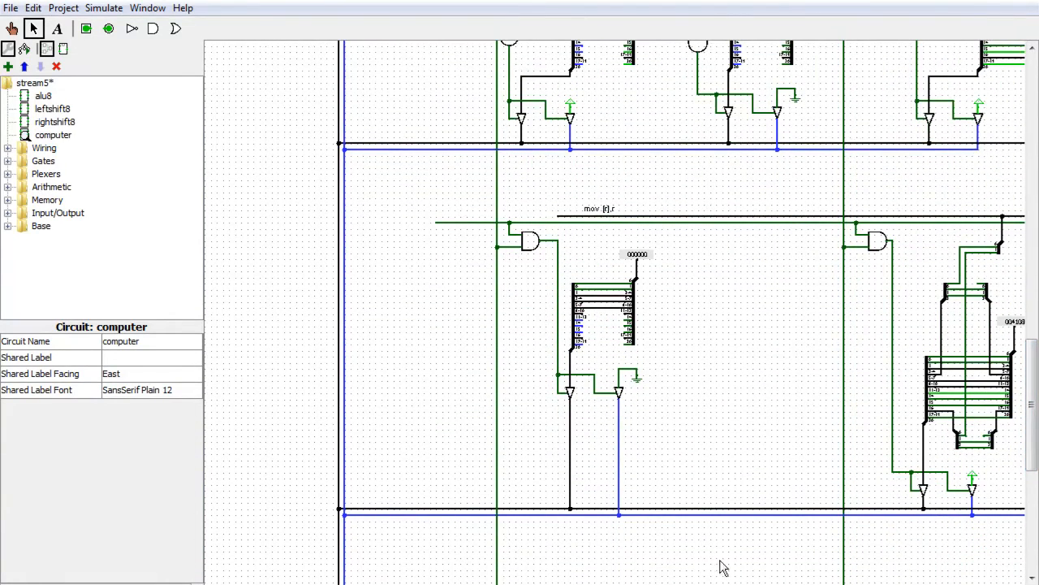
pyautogui.moveTo(708, 583); pyautogui.dragTo(716, 584)
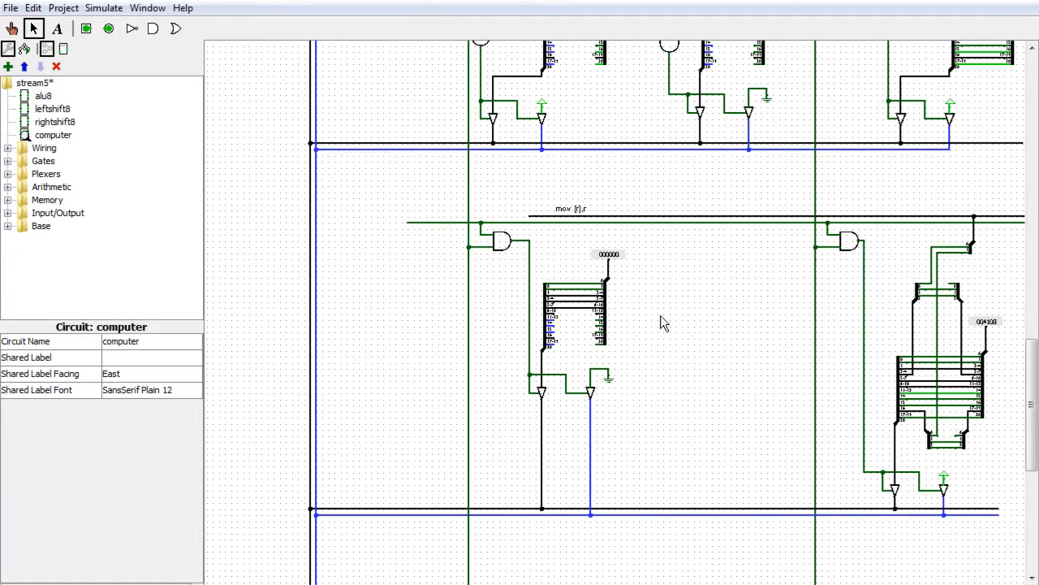
# Load the image file stotest.txt into the RAM on the A-Bus
pyautogui.hscroll(5, 894, 545)
pyautogui.moveTo(1033, 400); pyautogui.dragTo(1022, 204)
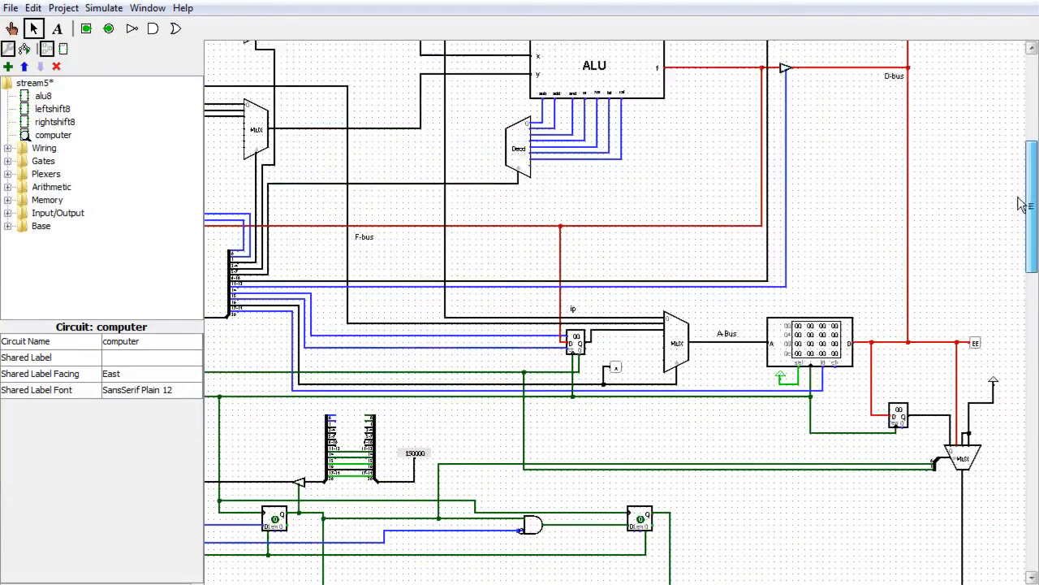
pyautogui.click(816, 348)
pyautogui.rightClick(833, 362)
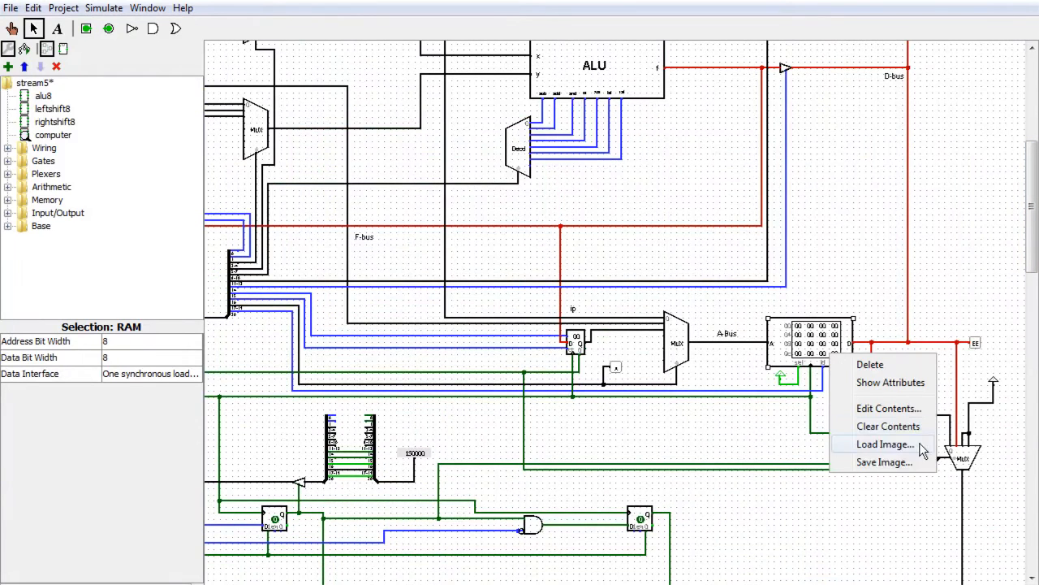
pyautogui.click(885, 444)
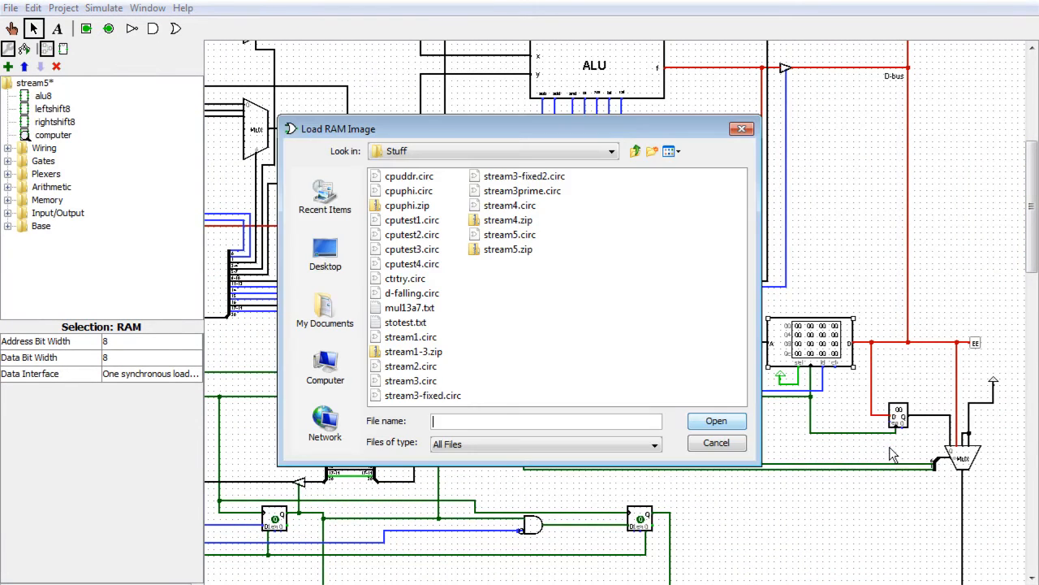
pyautogui.click(410, 324)
pyautogui.click(715, 423)
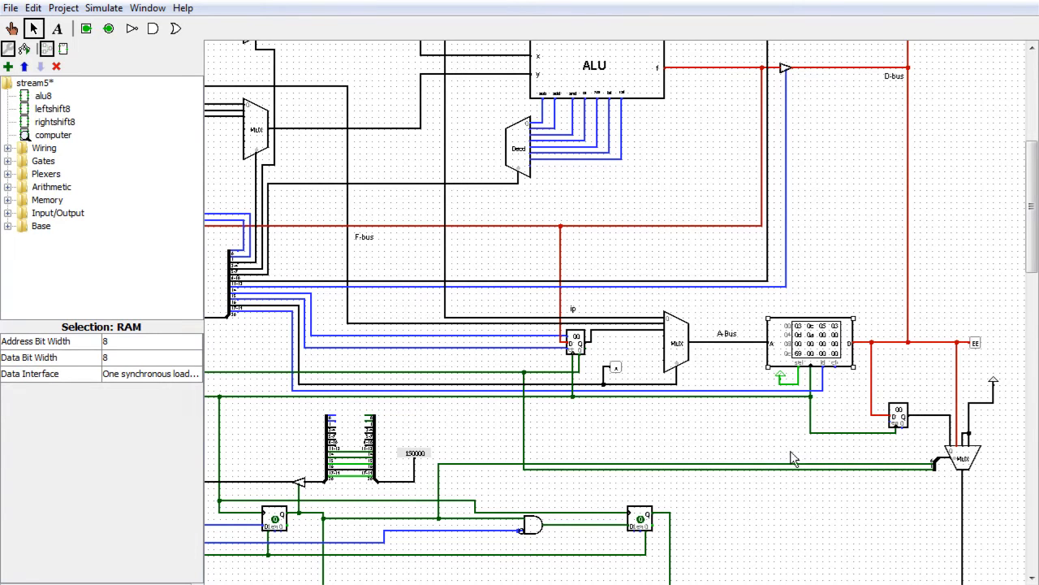
# Activate the Poke tool and toggle the upper of the two input pins to reset the circuit
pyautogui.hscroll(-3, 617, 553)
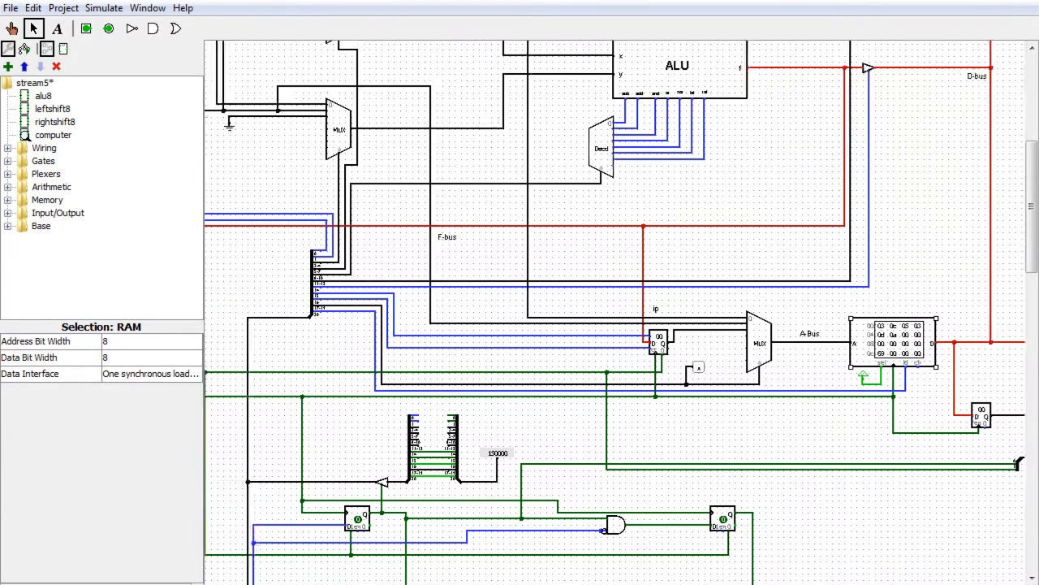
pyautogui.scroll(2, 566, 518)
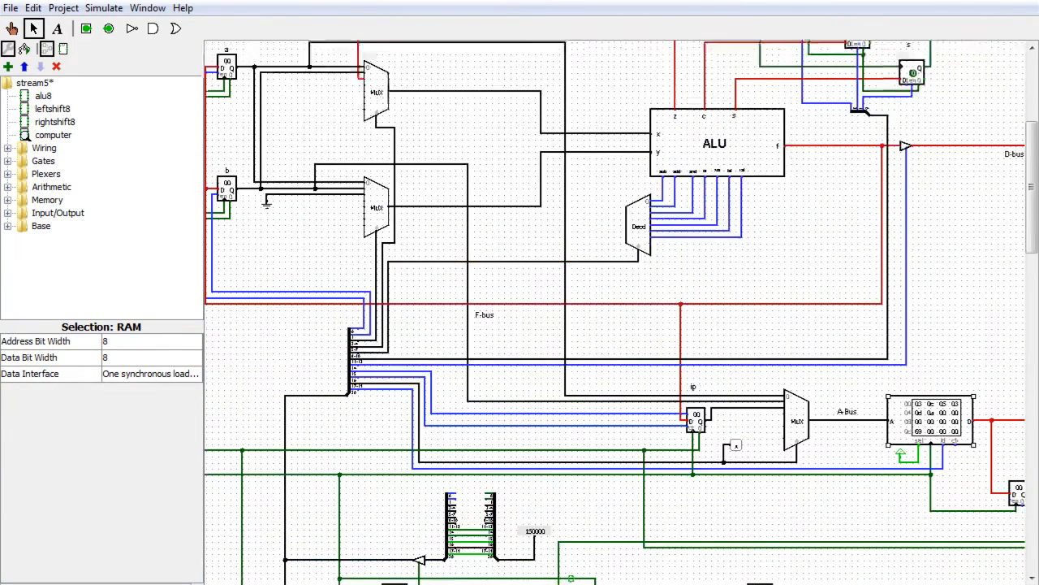
pyautogui.hscroll(-4, 616, 312)
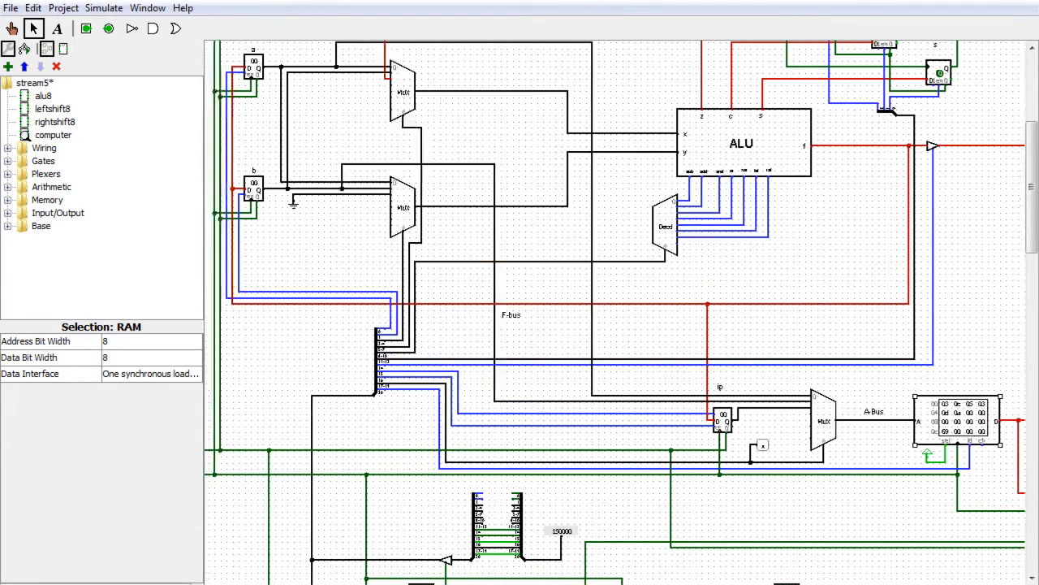
pyautogui.scroll(-1, 615, 312)
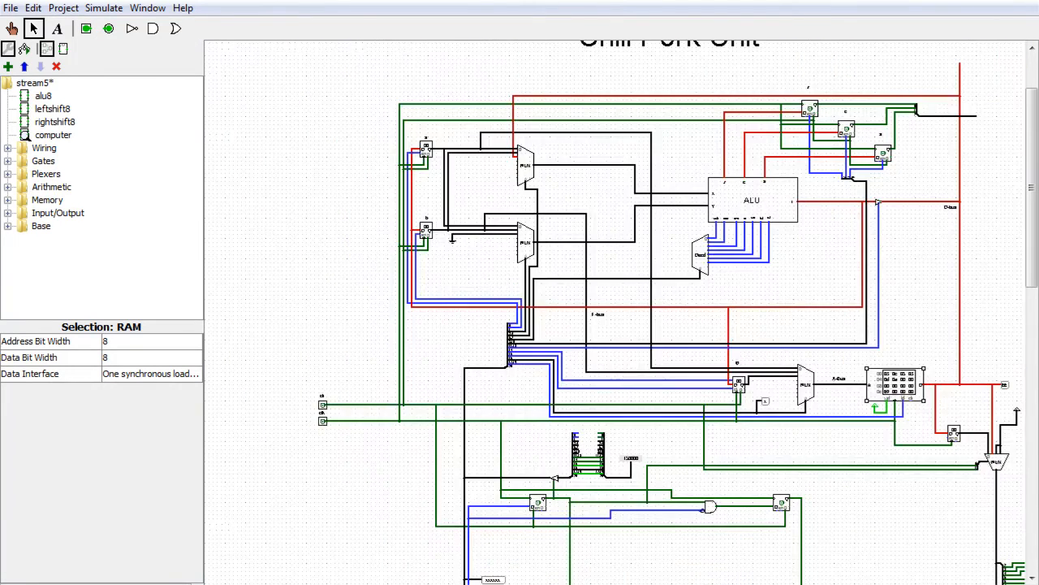
pyautogui.hscroll(1, 615, 312)
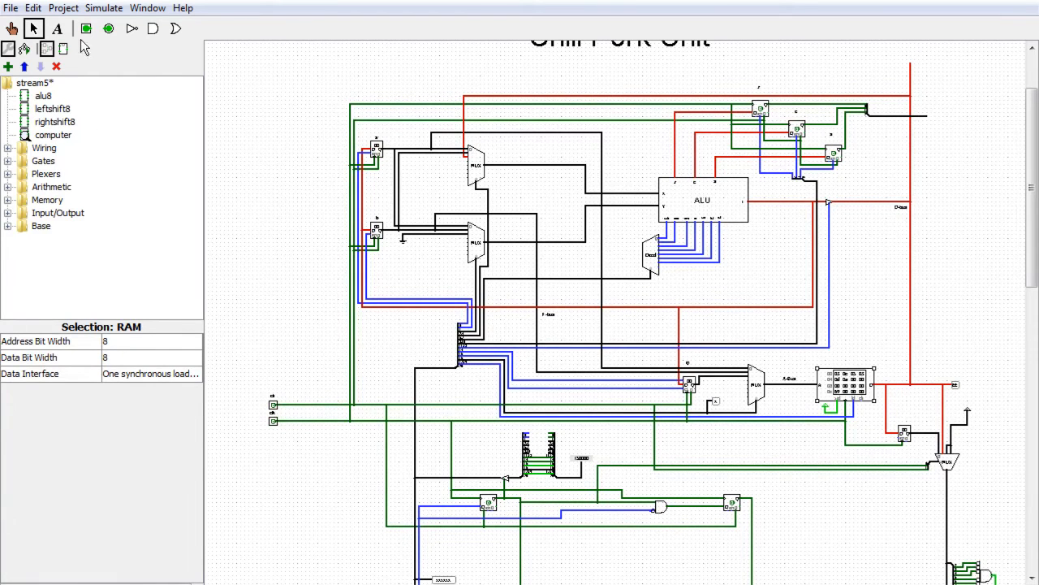
pyautogui.click(12, 28)
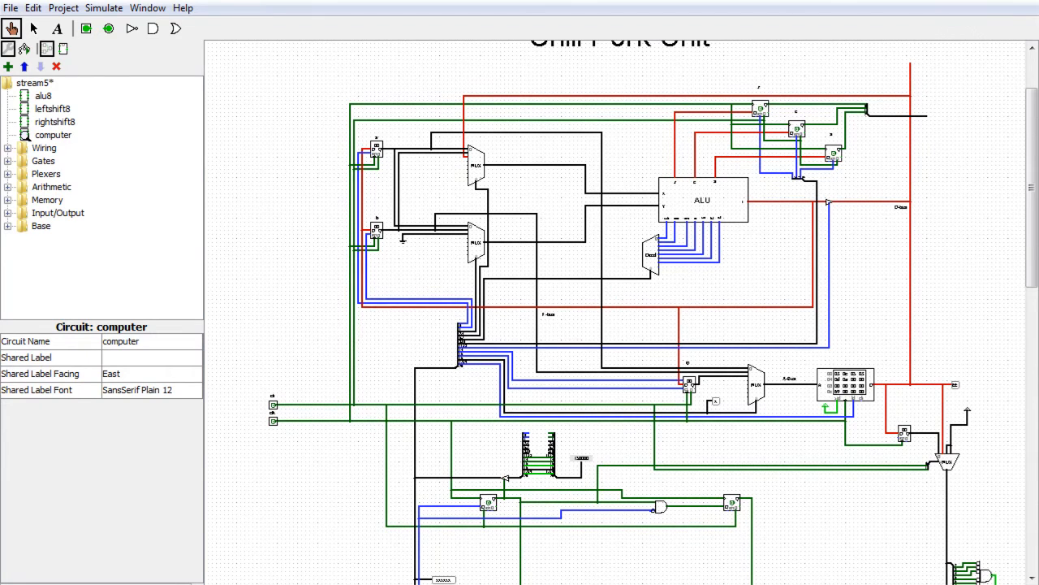
pyautogui.click(274, 406)
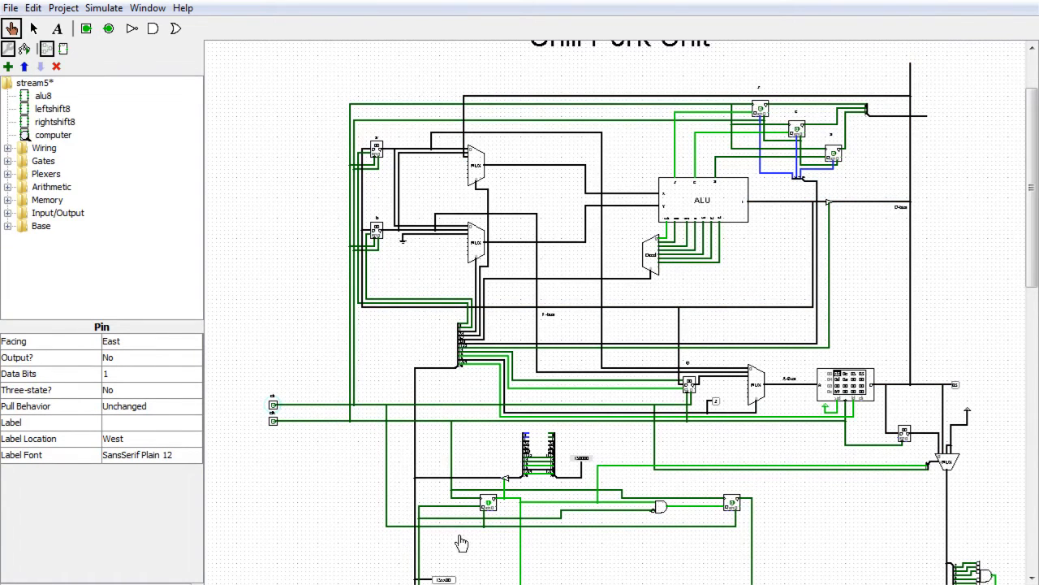
# Toggle the lower clock input pin repeatedly to step the CPU through the first instructions loaded in RAM
pyautogui.click(273, 423)
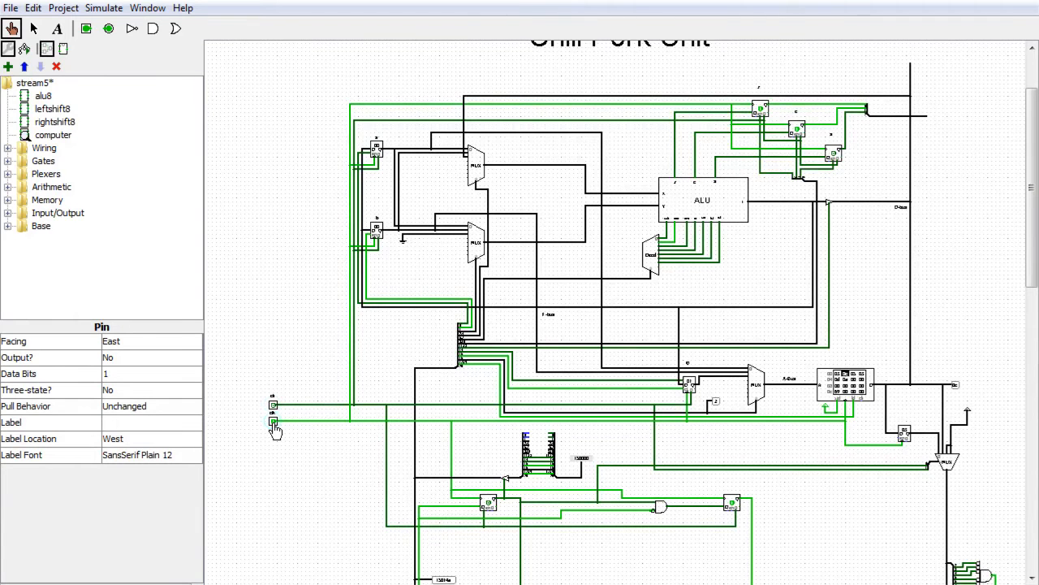
pyautogui.click(274, 423)
pyautogui.click(275, 424)
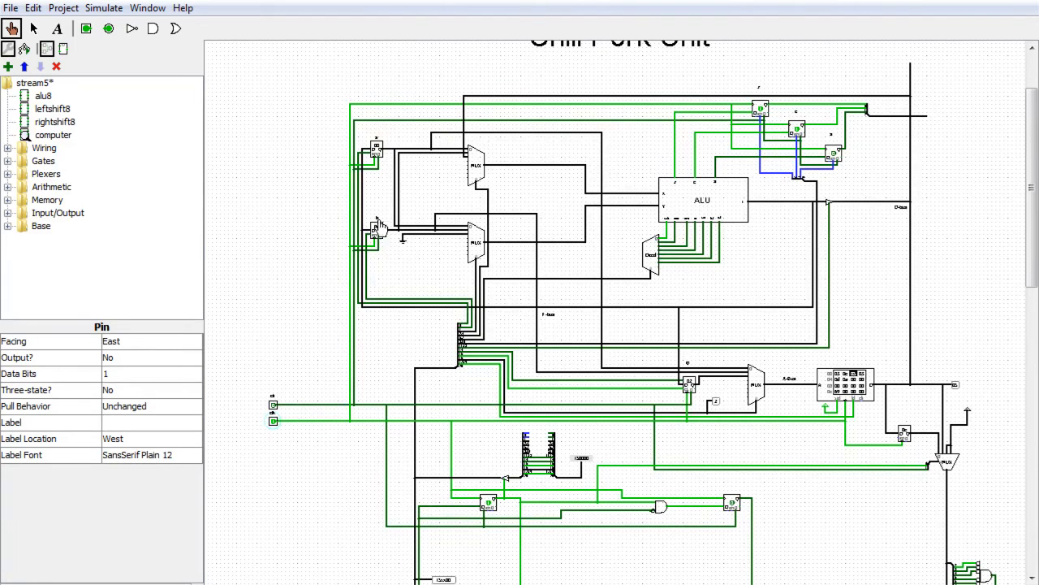
pyautogui.click(274, 424)
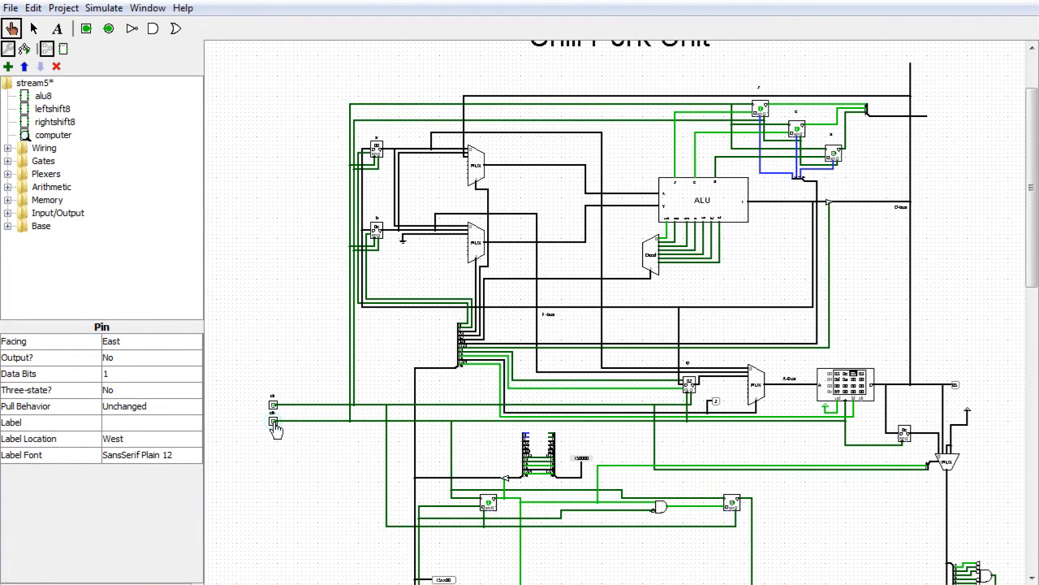
pyautogui.click(274, 423)
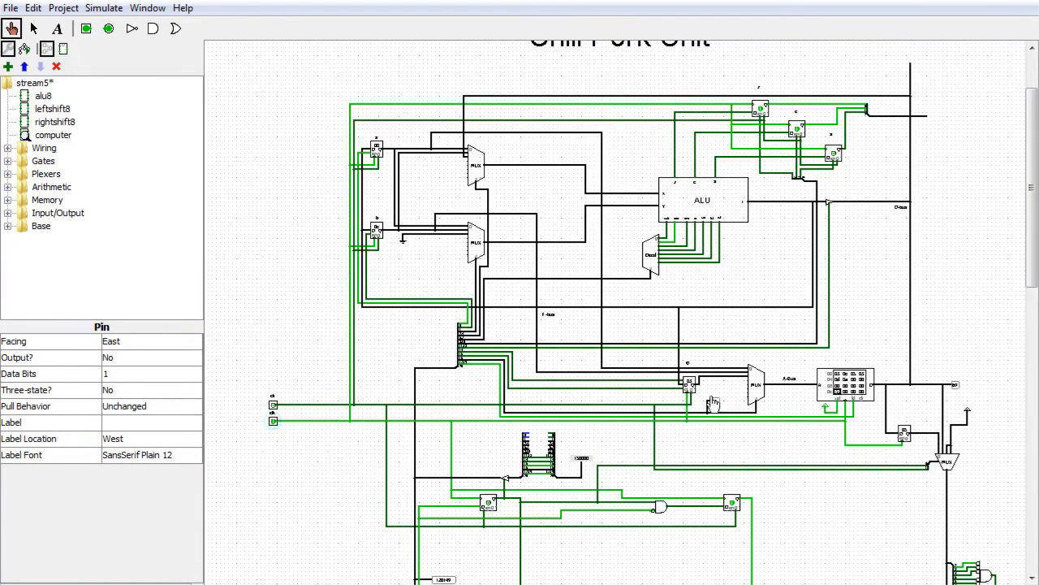
pyautogui.click(274, 423)
pyautogui.click(274, 423)
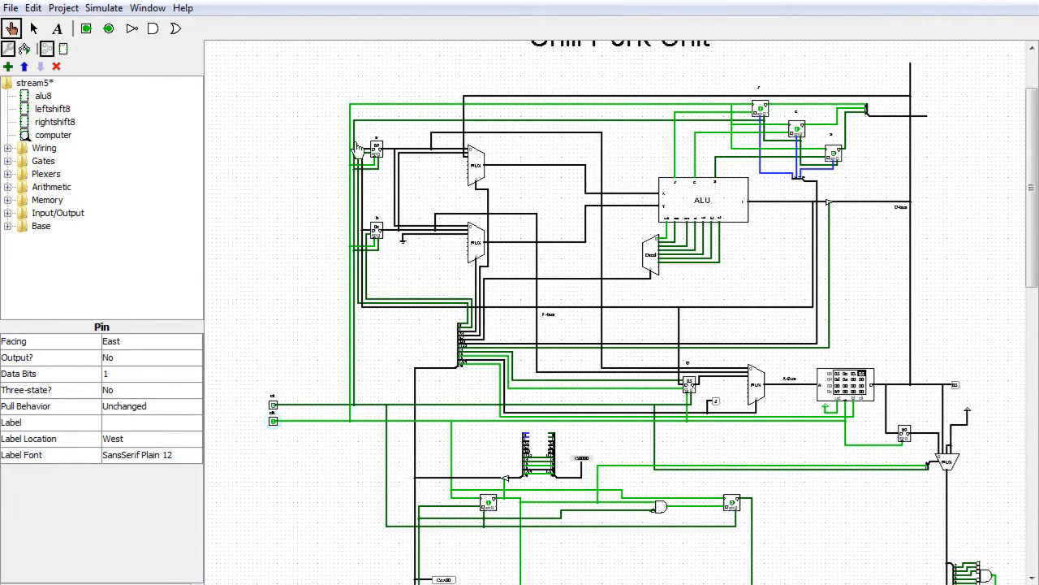
# Keep toggling the lower clock input pin to step the CPU through the remaining instructions of the loaded program
pyautogui.click(274, 423)
pyautogui.click(275, 423)
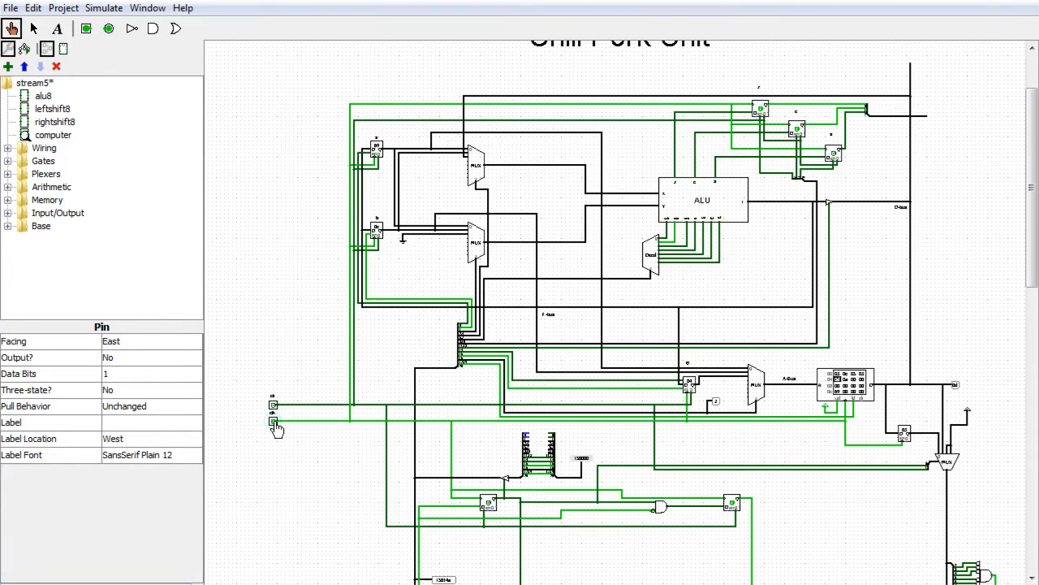
pyautogui.click(274, 421)
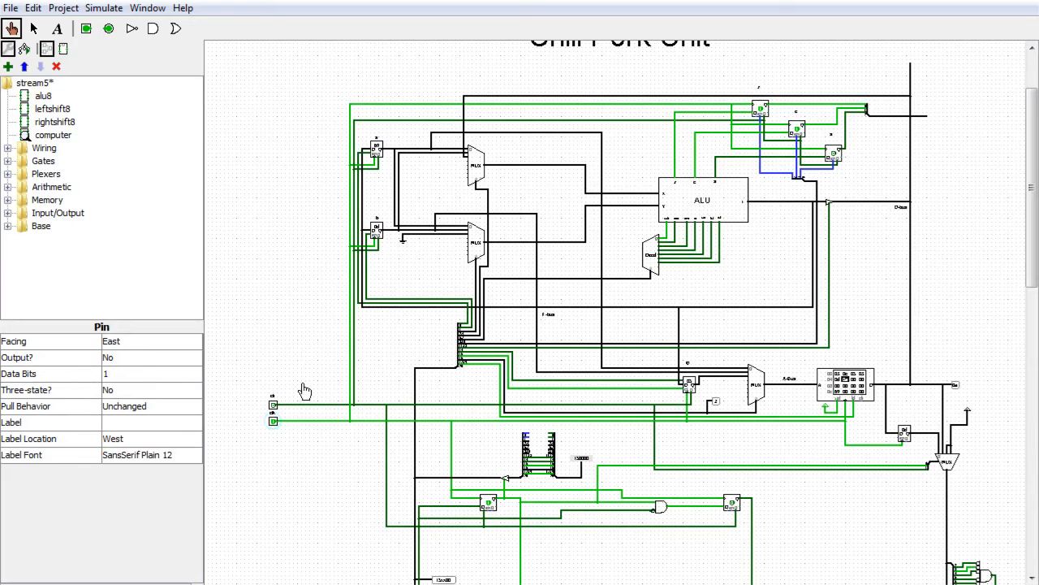
pyautogui.click(274, 422)
pyautogui.click(273, 421)
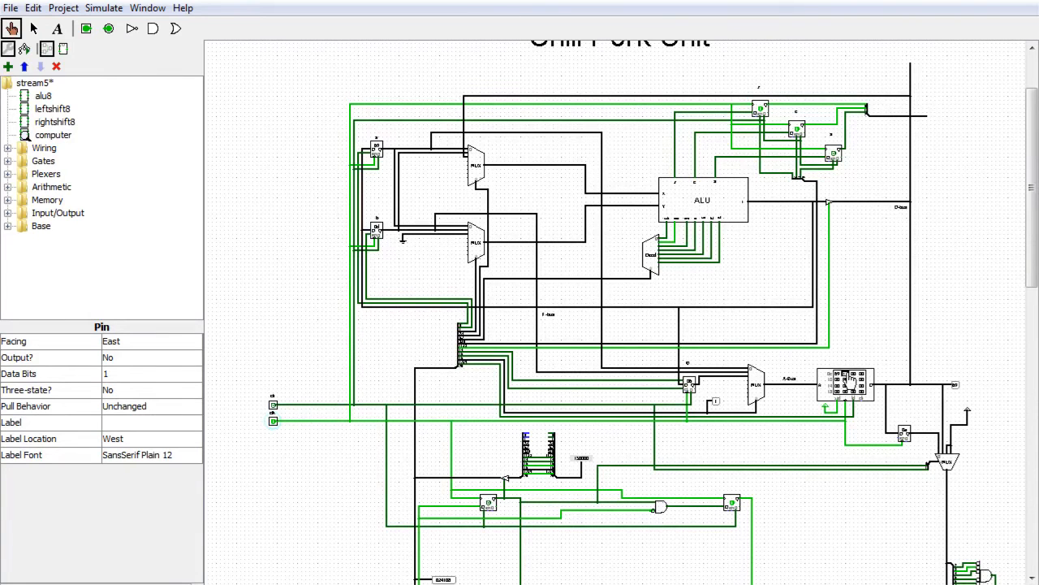
pyautogui.click(274, 421)
pyautogui.click(274, 421)
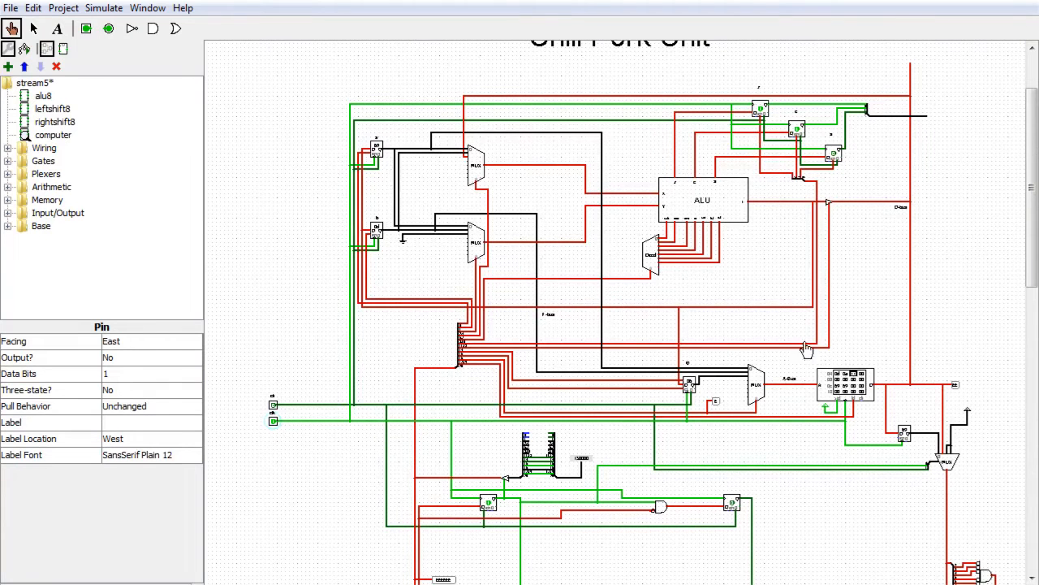
# Reset the circuit by toggling the upper input pin twice and select a cell in the RAM's contents for editing
pyautogui.rightClick(850, 383)
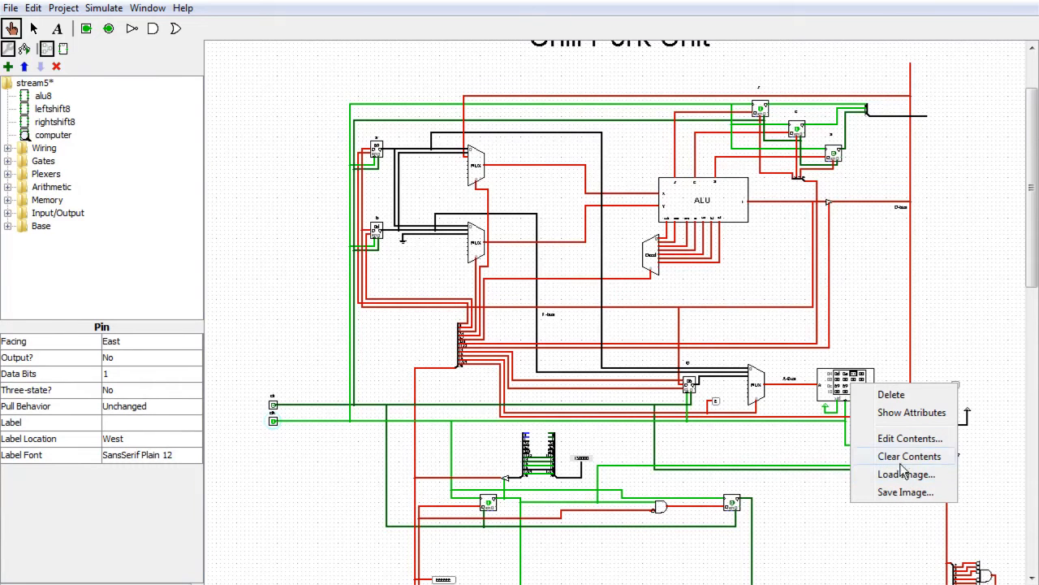
pyautogui.click(233, 365)
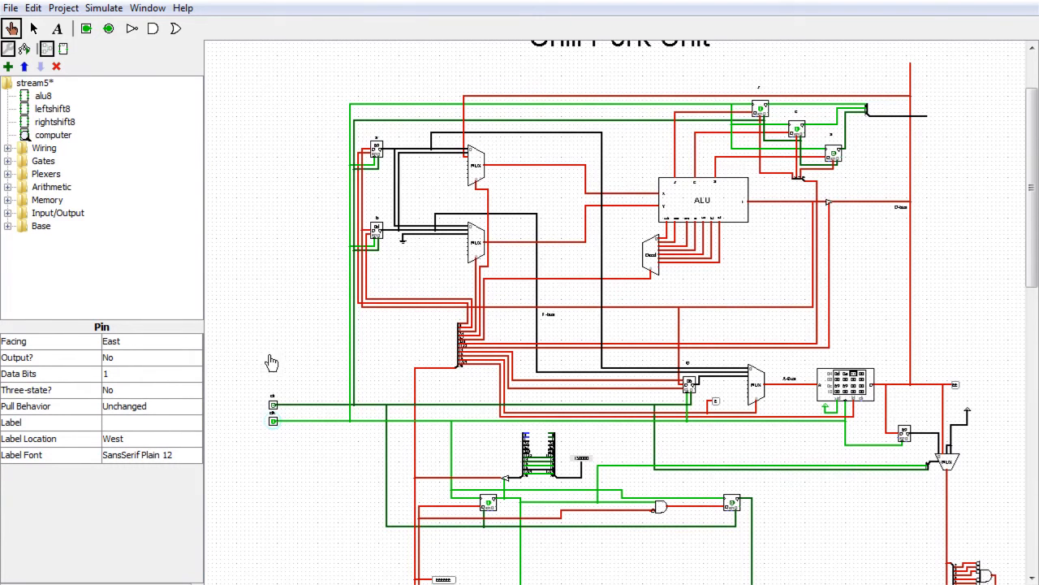
pyautogui.click(272, 408)
pyautogui.click(273, 411)
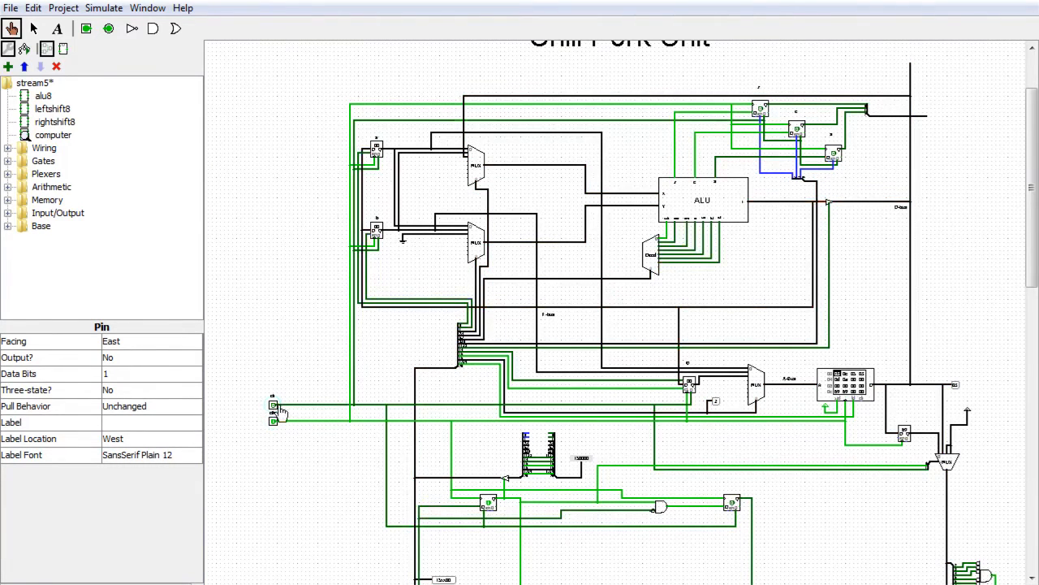
pyautogui.rightClick(843, 388)
pyautogui.click(841, 393)
pyautogui.click(845, 398)
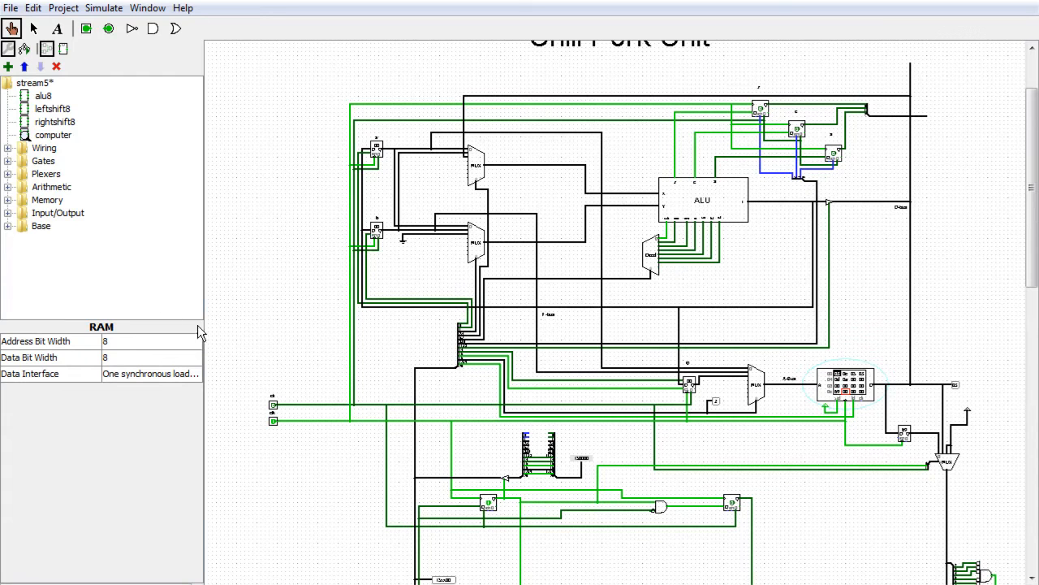
# Clock the CPU forward to the mov [r],r instruction and disable continuous simulation so signals can be propagated step by step
pyautogui.click(275, 417)
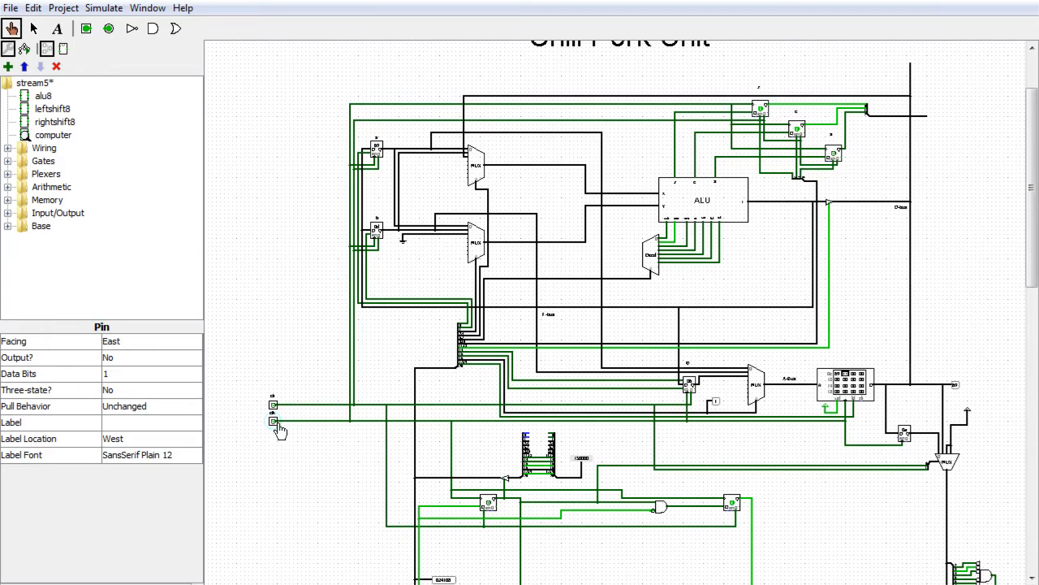
pyautogui.click(104, 8)
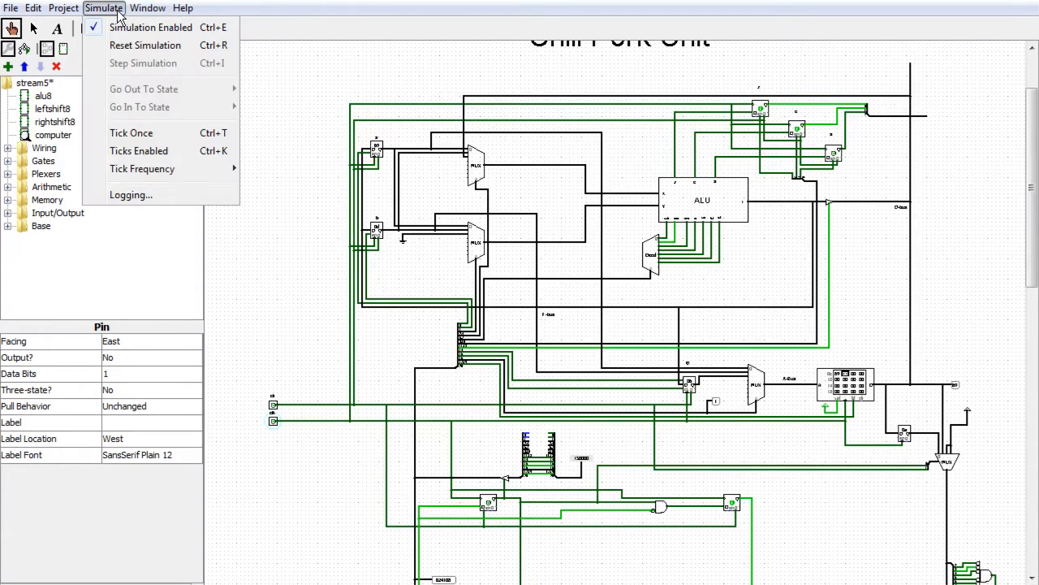
pyautogui.click(114, 28)
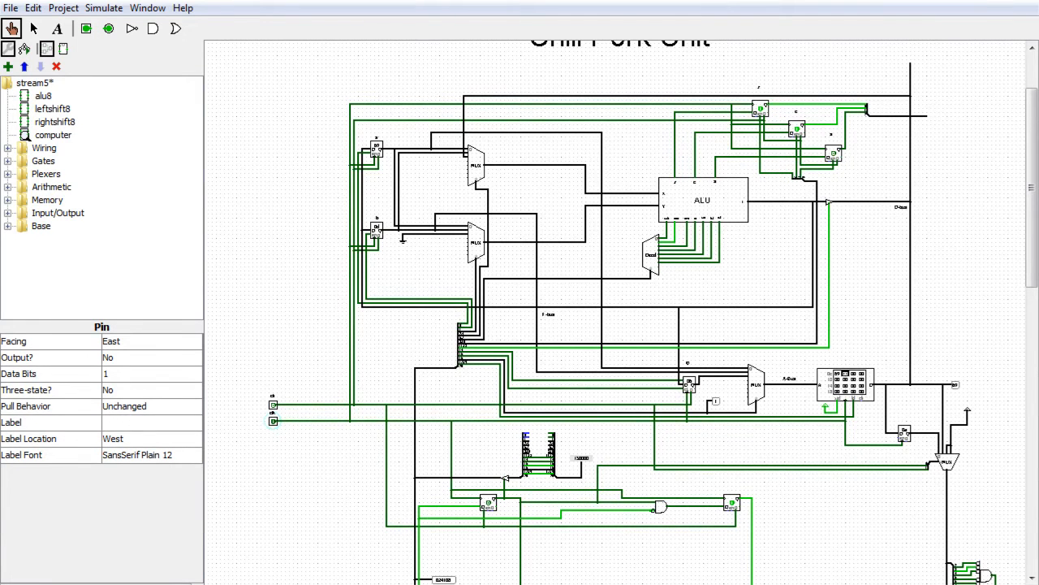
# Inspect the zoomed-in F-bus, ip register, RAM and two state flip-flops down to the mov r,r / mov r,imm control logic
pyautogui.click(185, 584)
pyautogui.moveTo(455, 584); pyautogui.dragTo(525, 584)
pyautogui.moveTo(1033, 229); pyautogui.dragTo(1033, 275)
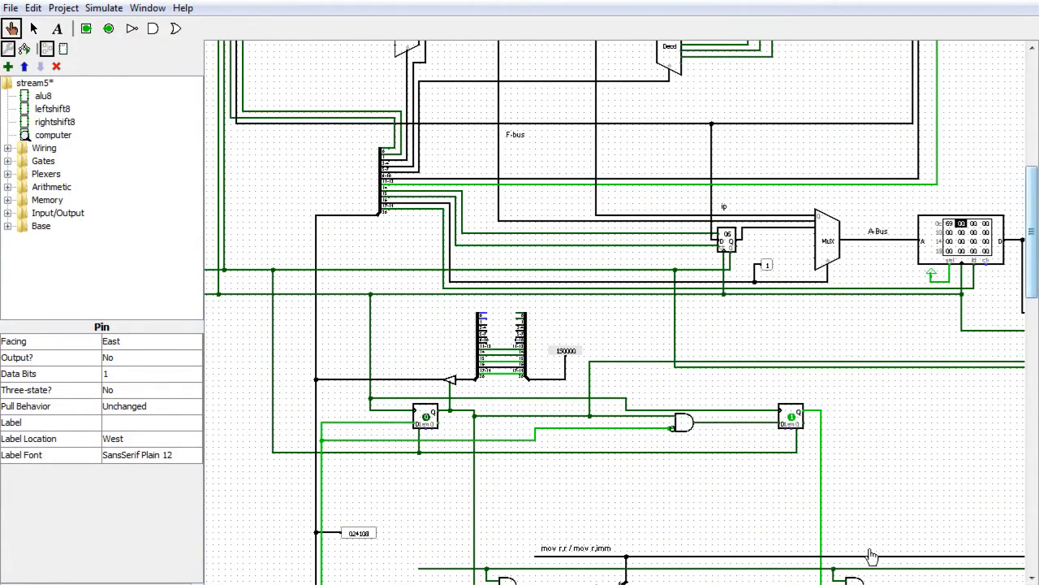
pyautogui.moveTo(525, 584); pyautogui.dragTo(552, 584)
pyautogui.moveTo(1031, 239); pyautogui.dragTo(1031, 217)
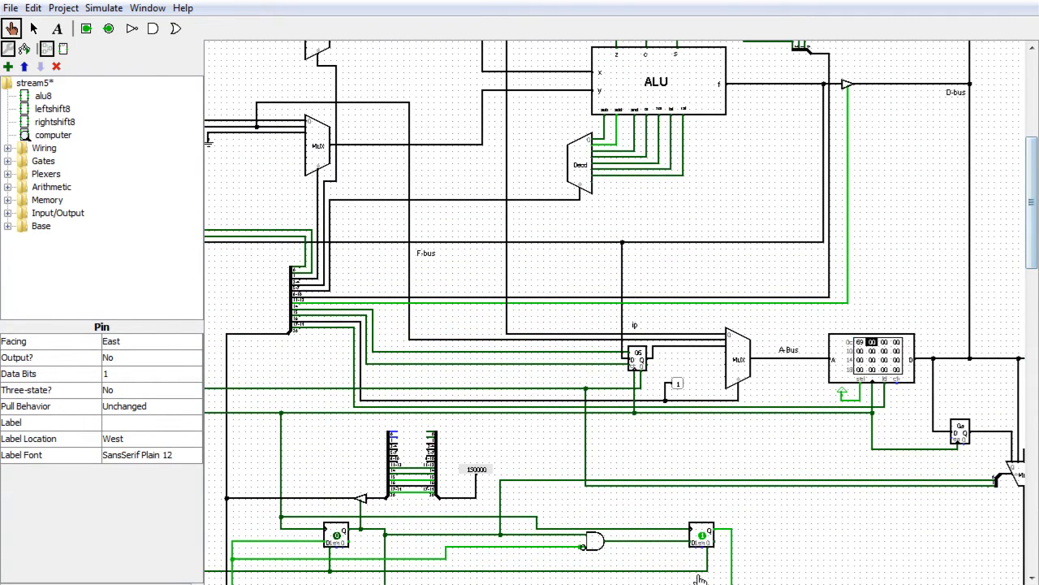
pyautogui.moveTo(463, 583); pyautogui.dragTo(414, 584)
pyautogui.moveTo(1030, 200); pyautogui.dragTo(1032, 290)
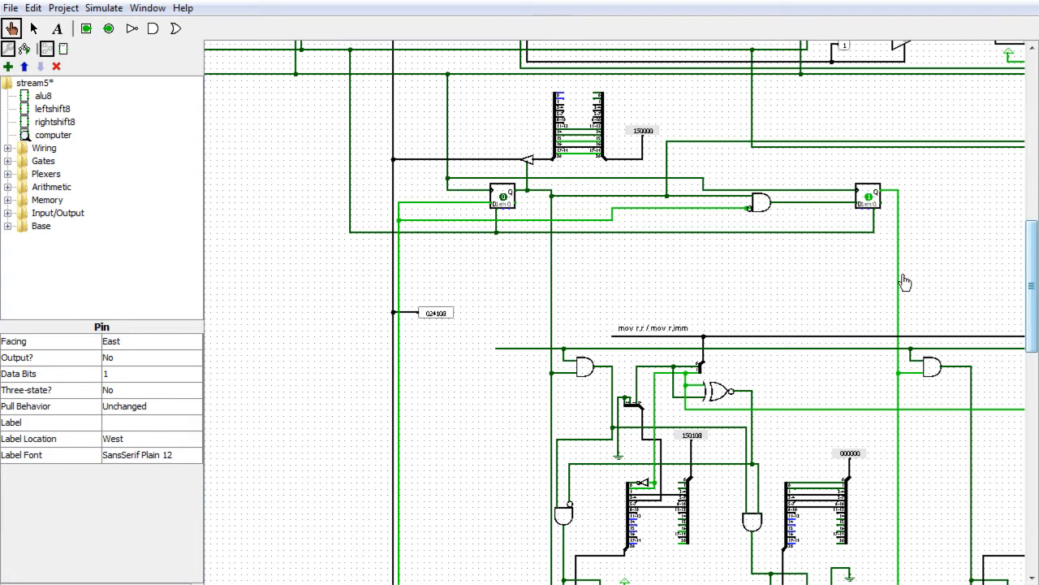
# Step the simulation manually through the clock change, following the signals from the state flip-flops to the control bus
pyautogui.click(110, 13)
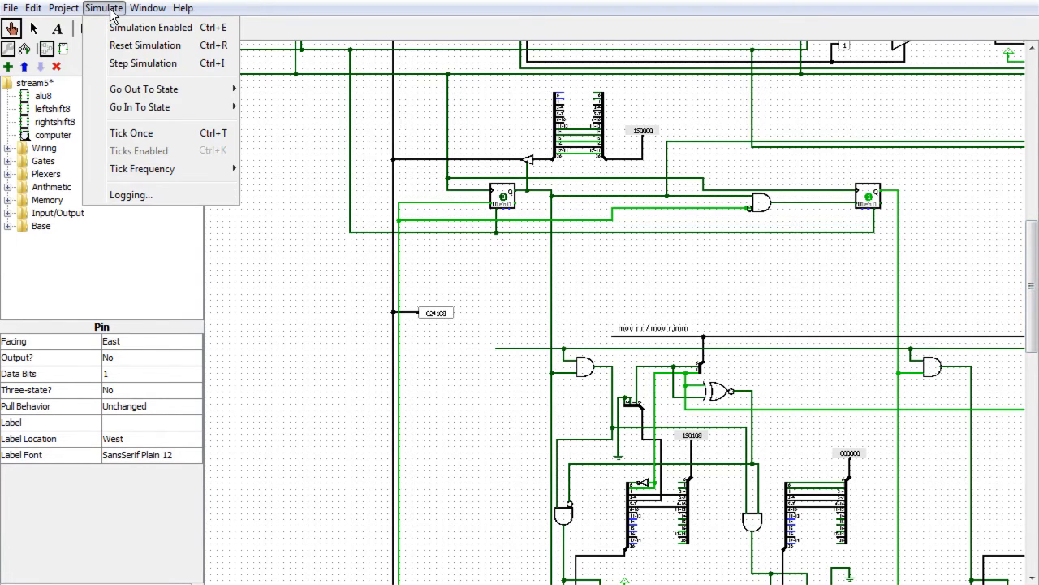
pyautogui.click(110, 13)
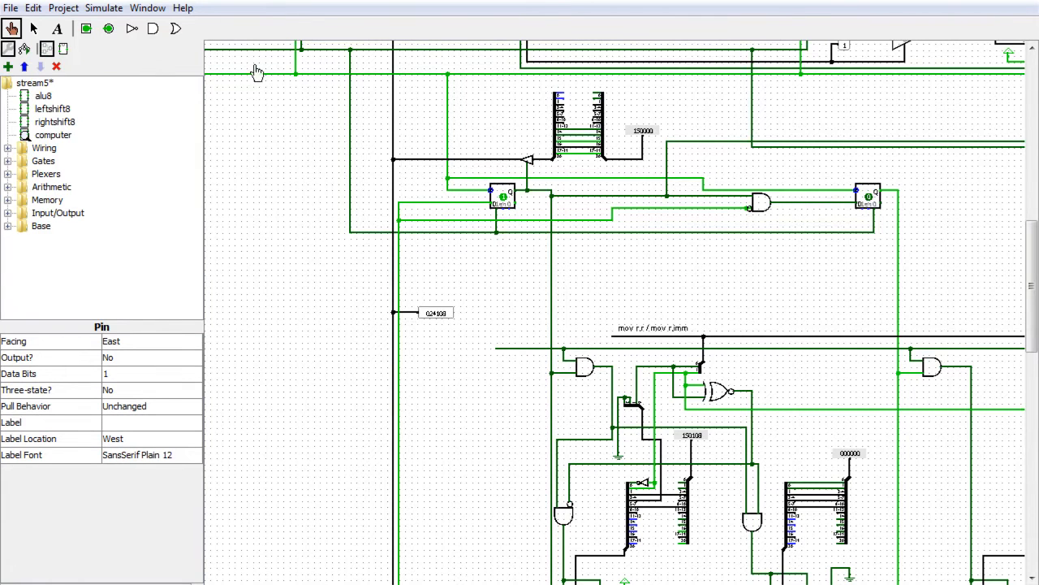
pyautogui.moveTo(1030, 299); pyautogui.dragTo(1029, 227)
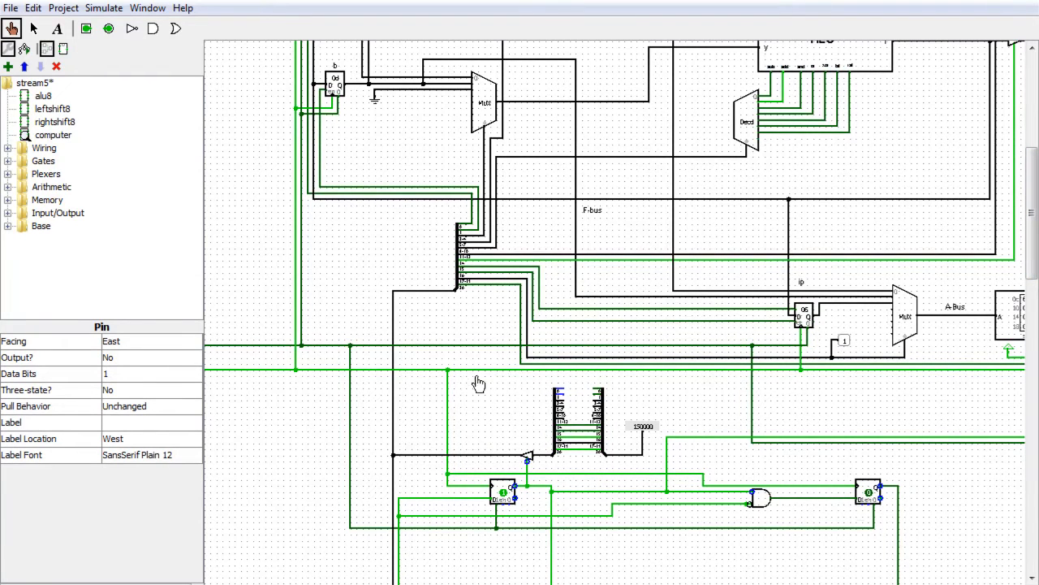
pyautogui.moveTo(1033, 236); pyautogui.dragTo(1017, 285)
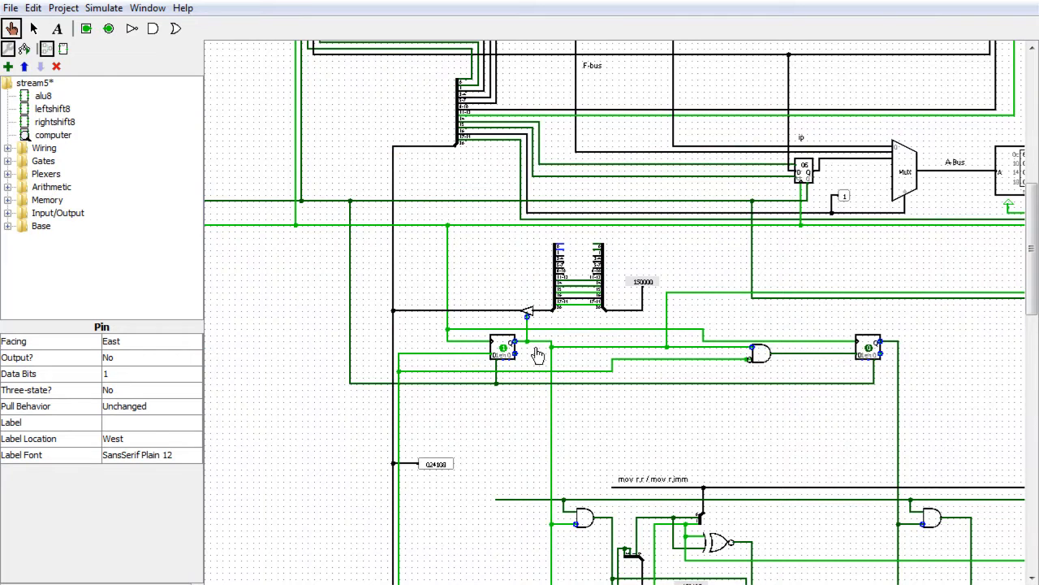
pyautogui.hotkey('ctrl', 'i')
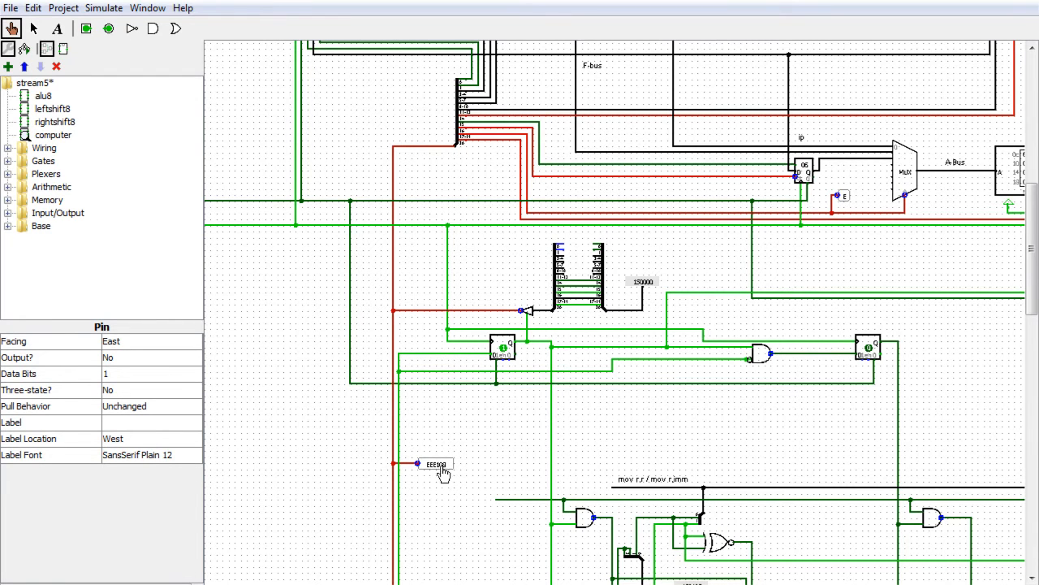
# Trace the control bus between the fetch buffer, the mov r,r / mov r,imm and mov [r],r output buffers, and the RAM
pyautogui.moveTo(1032, 290); pyautogui.dragTo(1032, 366)
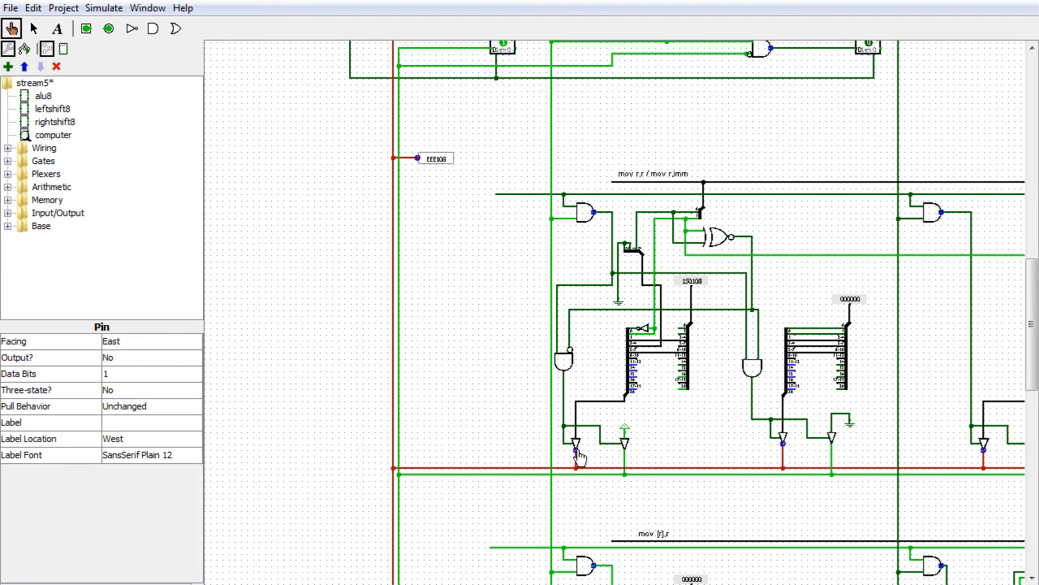
pyautogui.moveTo(1032, 382); pyautogui.dragTo(1031, 393)
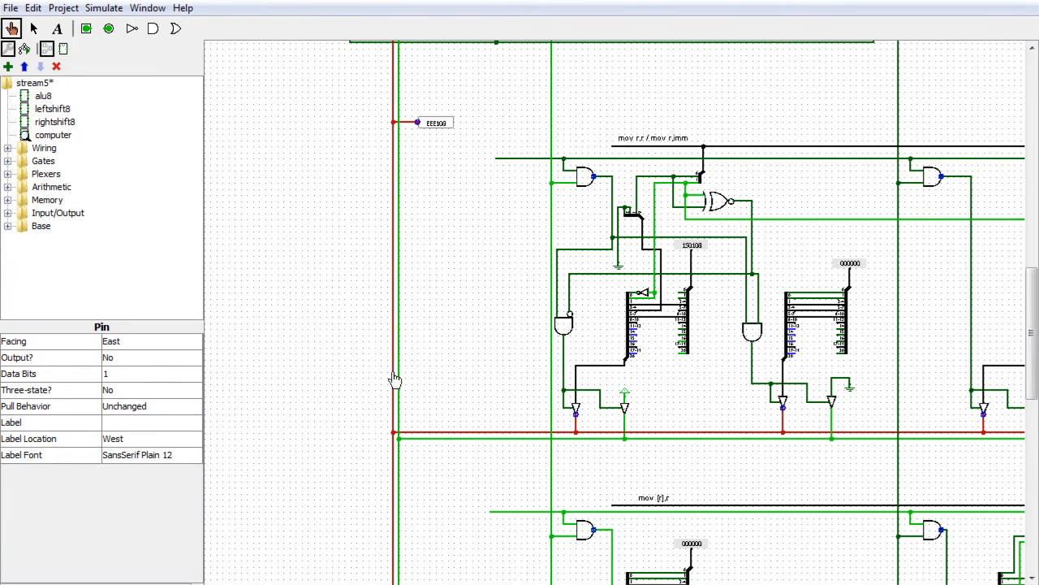
pyautogui.moveTo(1031, 333); pyautogui.dragTo(1031, 236)
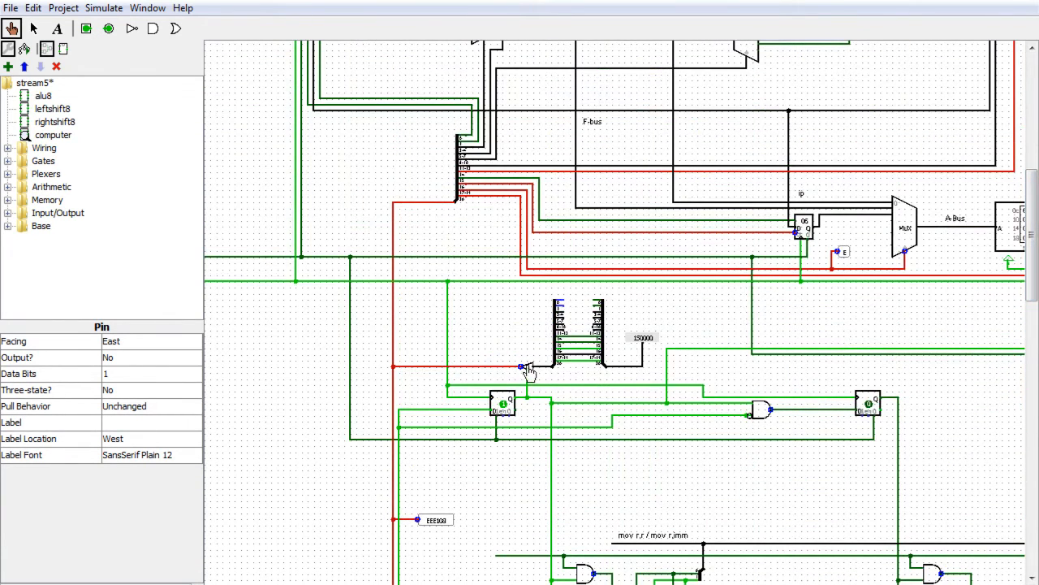
pyautogui.moveTo(1033, 277); pyautogui.dragTo(1012, 398)
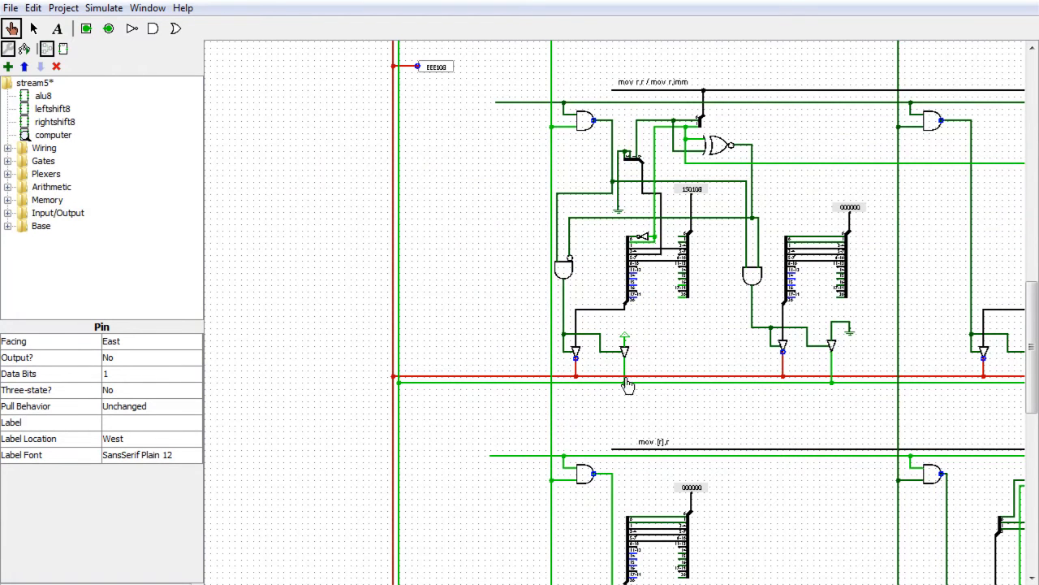
pyautogui.moveTo(1032, 360); pyautogui.dragTo(1033, 439)
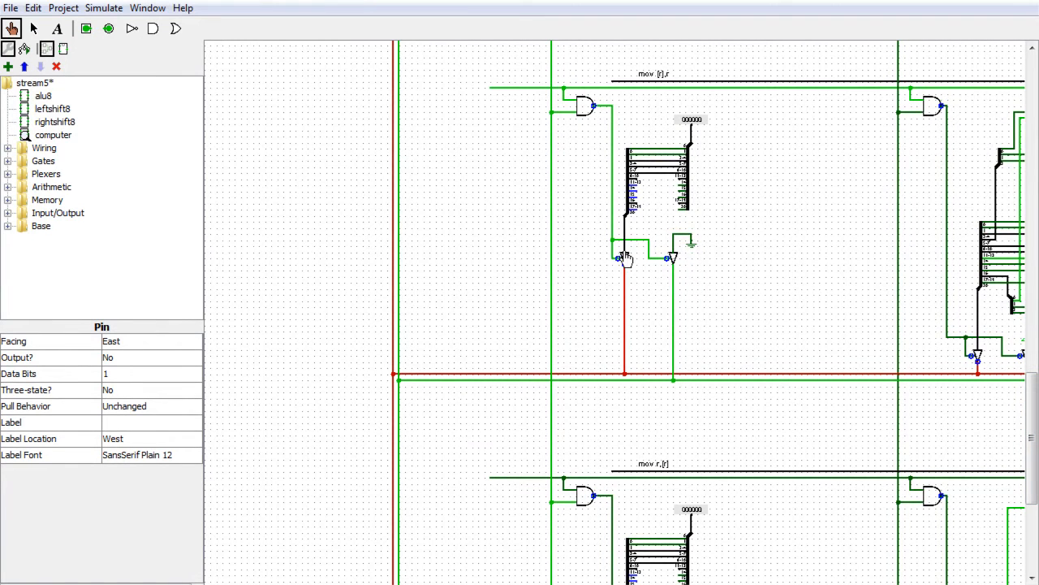
pyautogui.moveTo(1032, 414); pyautogui.dragTo(1032, 360)
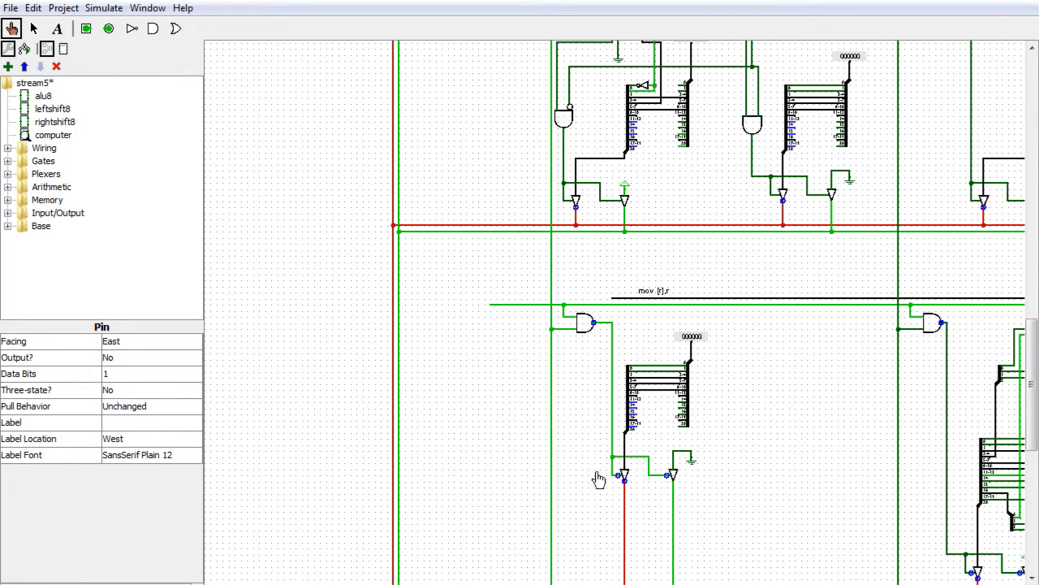
pyautogui.moveTo(1032, 382); pyautogui.dragTo(1022, 238)
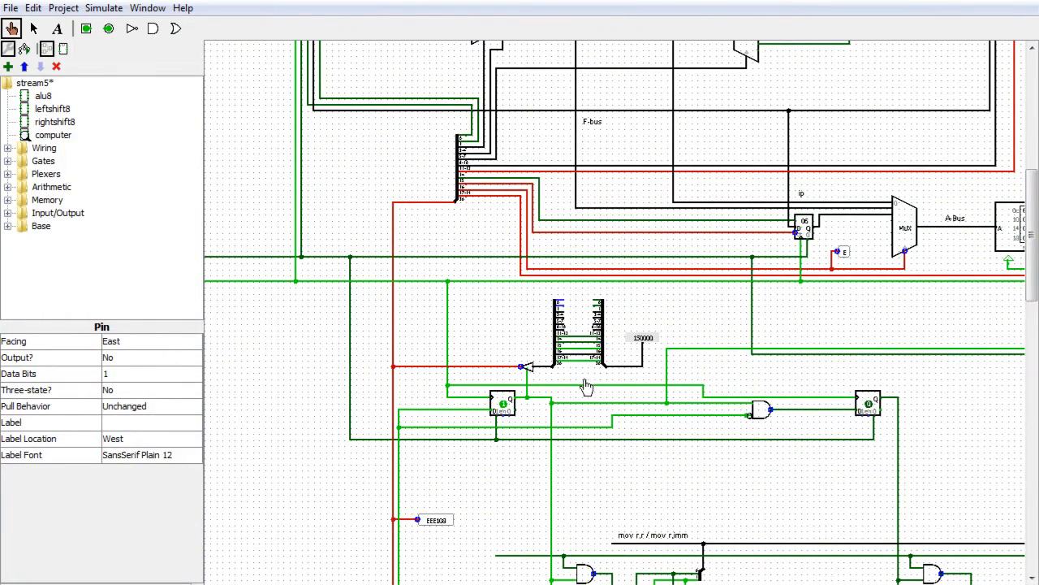
pyautogui.moveTo(731, 584); pyautogui.dragTo(800, 584)
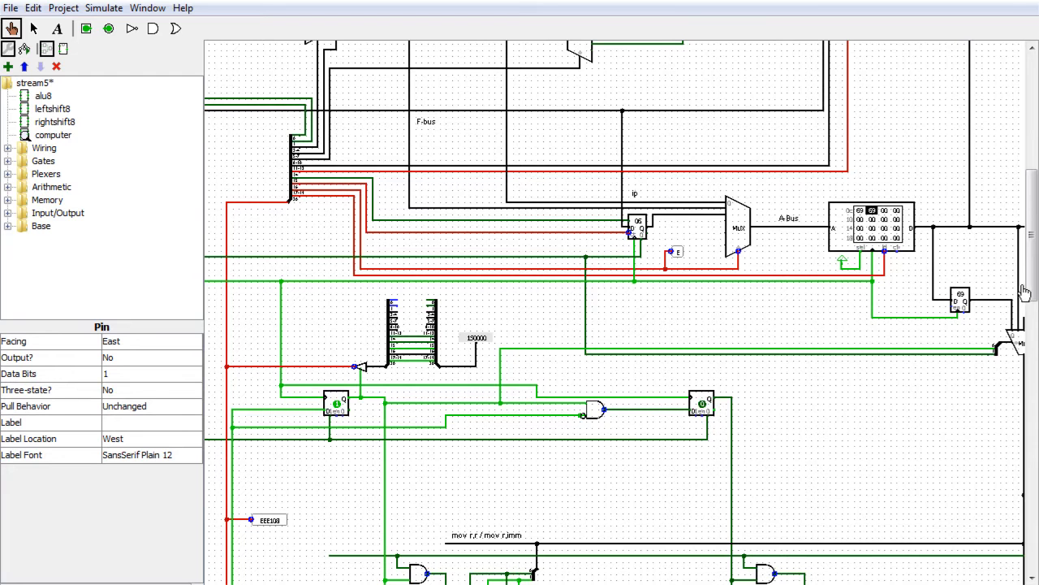
pyautogui.moveTo(1036, 280)
pyautogui.mouseDown()
pyautogui.moveTo(1034, 237)
pyautogui.moveTo(1031, 272)
pyautogui.mouseUp()
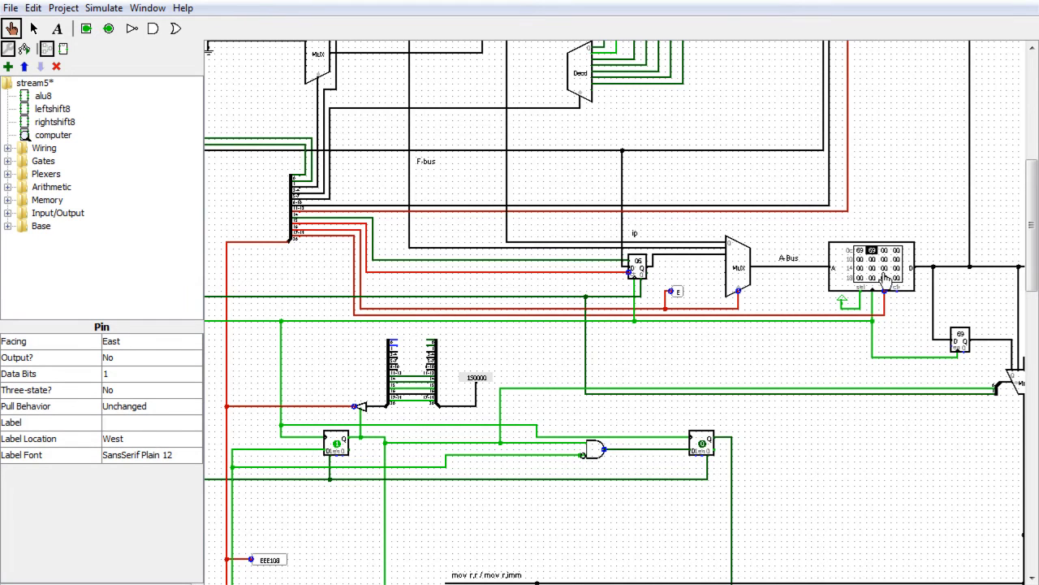
# Step the simulation further while following the signals through the RAM, the D-bus and the instruction multiplexer and decoder
pyautogui.hotkey('ctrl', 'i')
pyautogui.moveTo(898, 288); pyautogui.dragTo(781, 287)
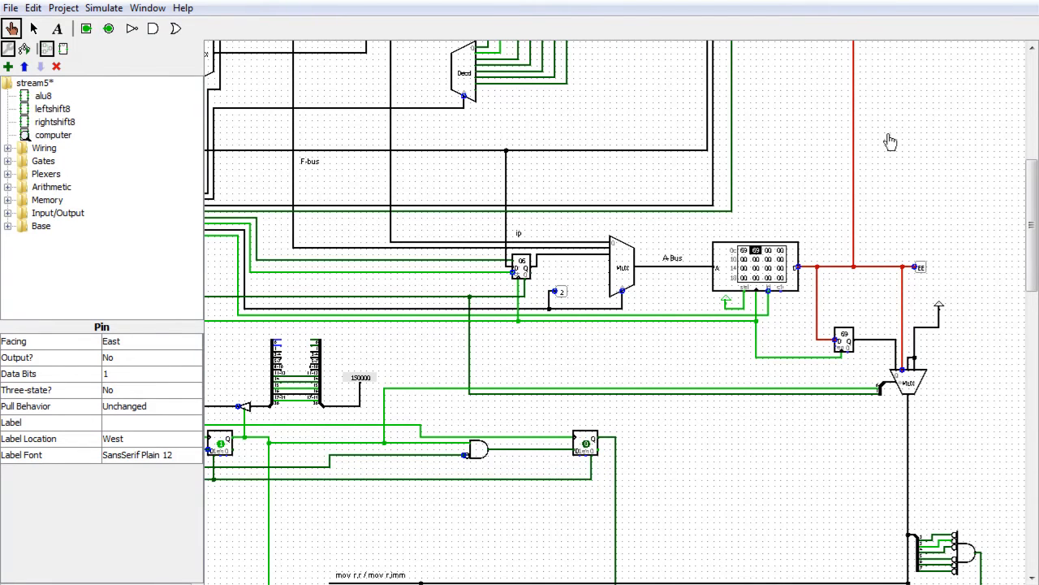
pyautogui.moveTo(1034, 260); pyautogui.dragTo(1036, 271)
pyautogui.hotkey('ctrl', 'i')
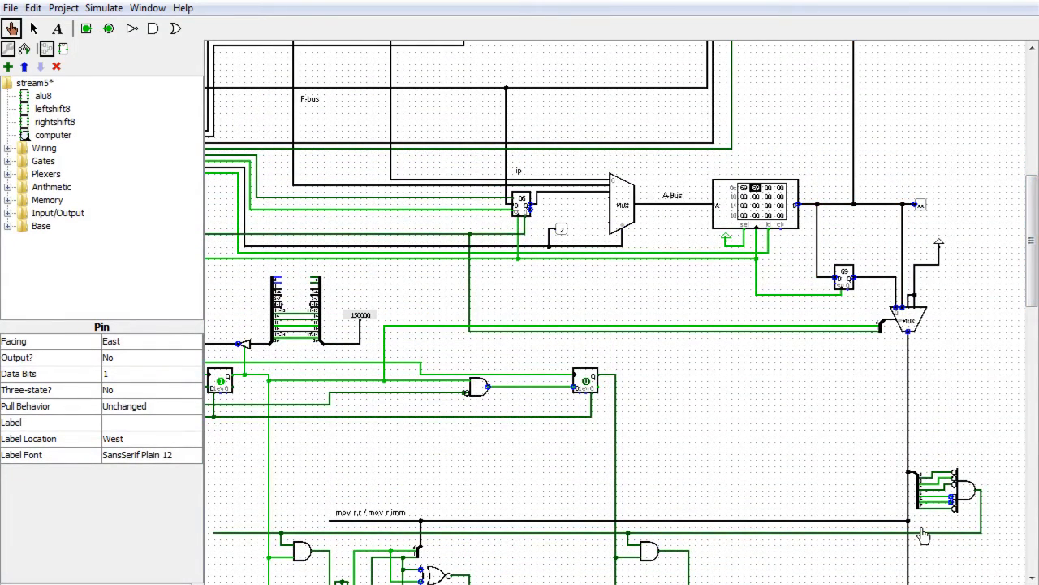
pyautogui.hotkey('ctrl', 'i')
pyautogui.hotkey('ctrl', 'i')
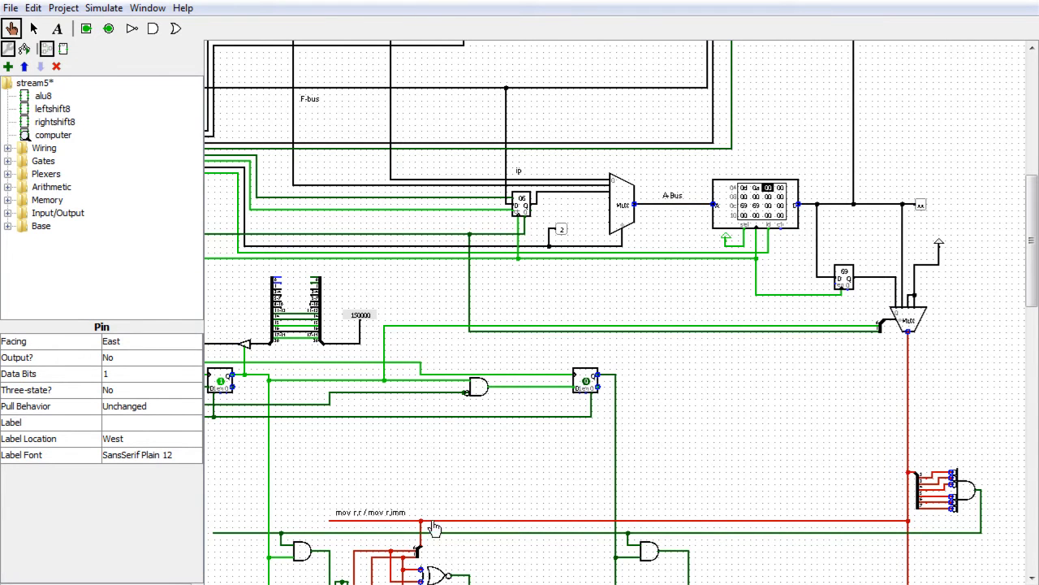
# Advance the simulation several single steps while watching the mov r,r / mov r,imm control logic and its output buffers
pyautogui.hscroll(-3, 615, 312)
pyautogui.scroll(-5, 524, 276)
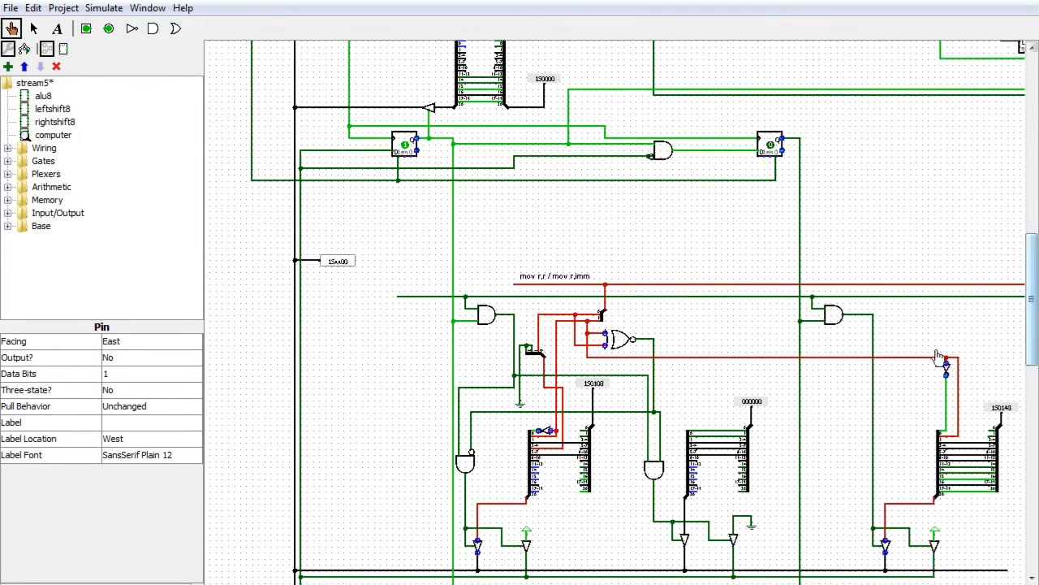
pyautogui.hotkey('ctrl', 'i')
pyautogui.hotkey('ctrl', 'i')
pyautogui.hotkey('ctrl', 'i')
pyautogui.hotkey('ctrl', 'i')
pyautogui.hotkey('ctrl', 'i')
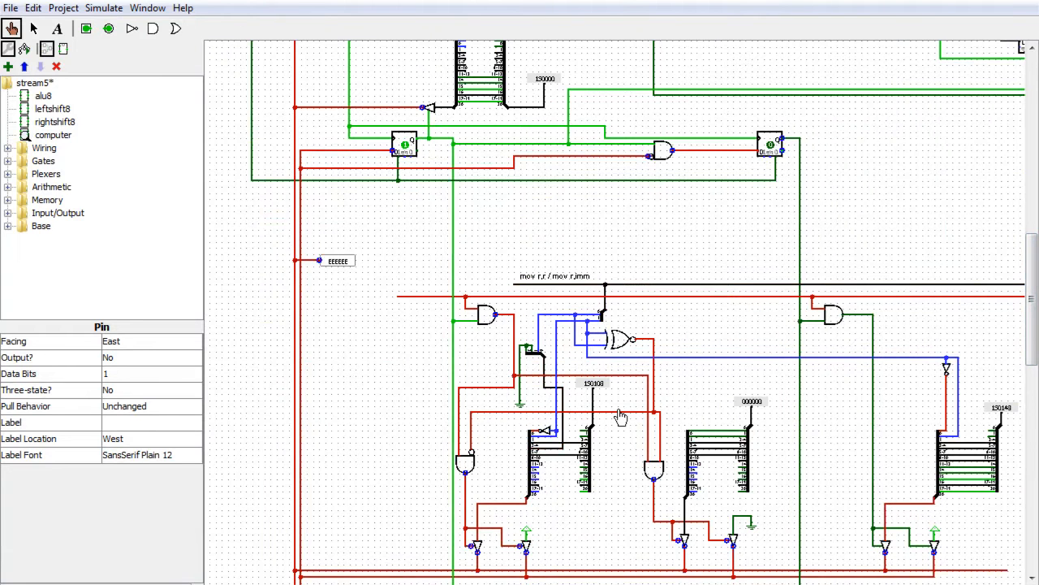
# Check the ip register and RAM area of the circuit, and switch to the CPU control spreadsheet in Google Sheets
pyautogui.moveTo(1033, 333); pyautogui.dragTo(1026, 213)
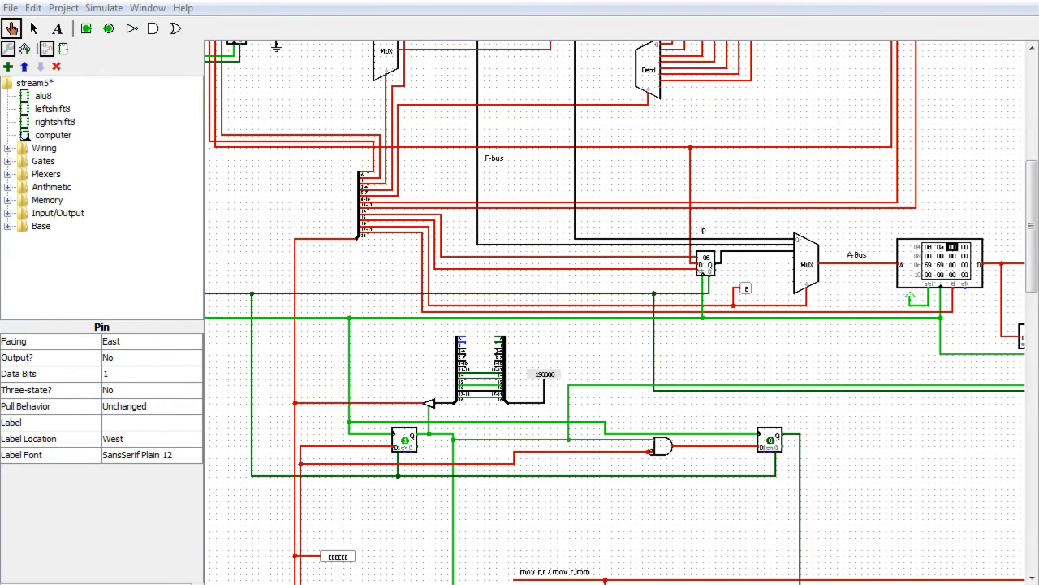
pyautogui.hotkey('alt', 'Tab')
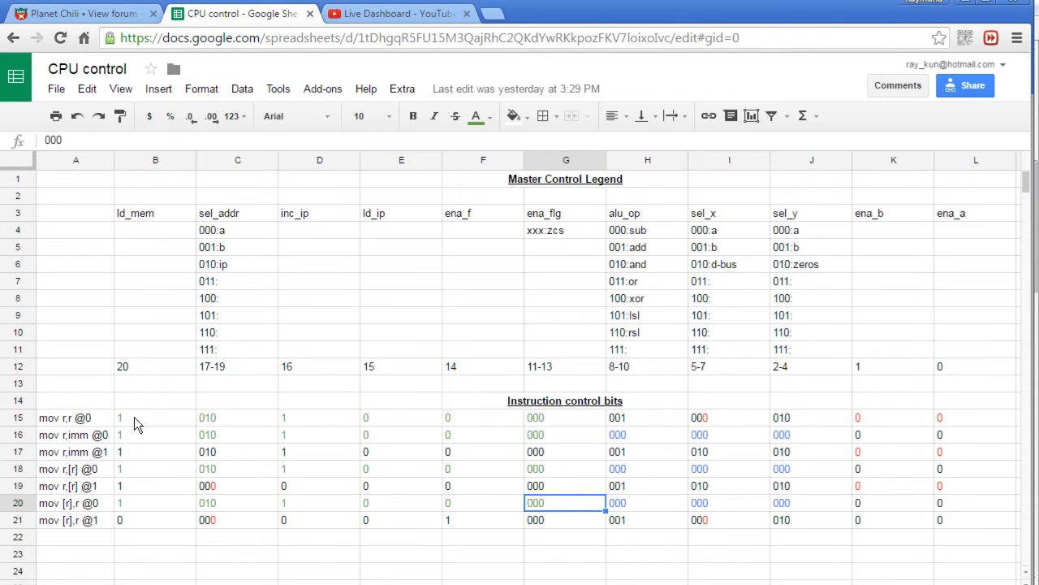
# Compare the ld_mem control bits of the mov instruction rows in the CPU control spreadsheet with the Logisim circuit
pyautogui.moveTo(136, 421); pyautogui.dragTo(133, 504)
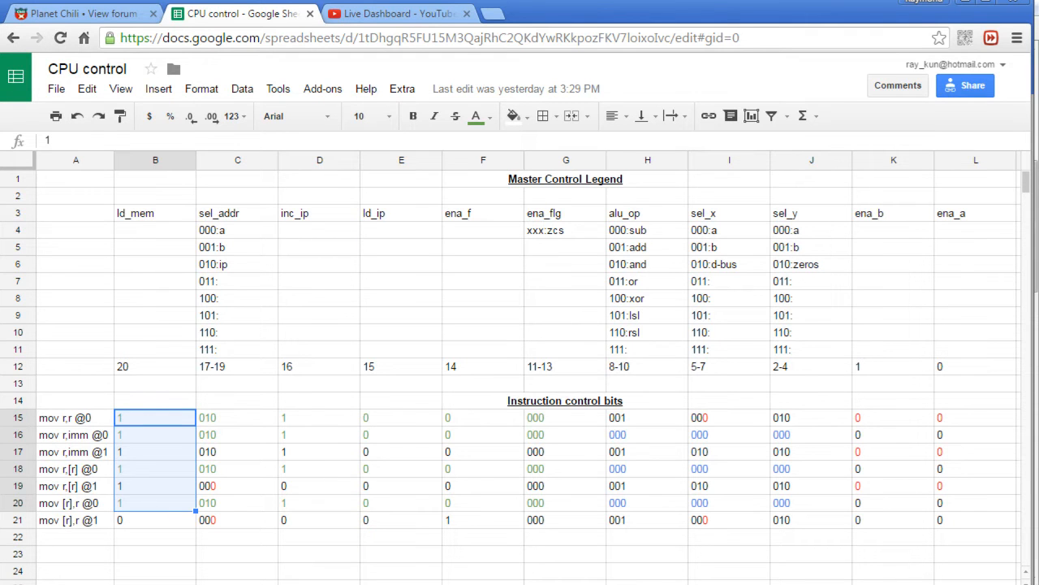
pyautogui.hotkey('alt', 'Tab')
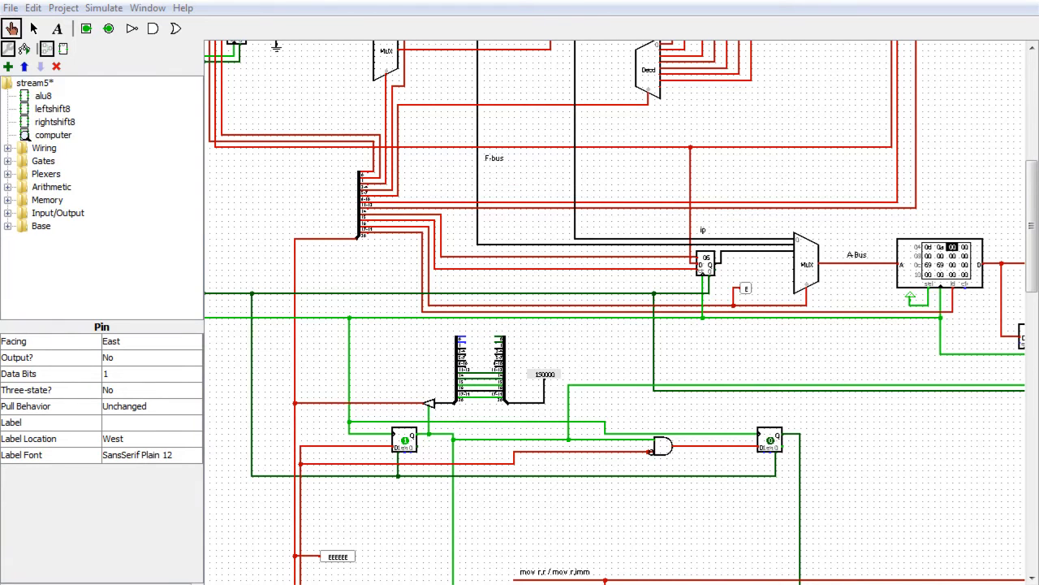
pyautogui.hotkey('alt', 'Tab')
pyautogui.click(151, 522)
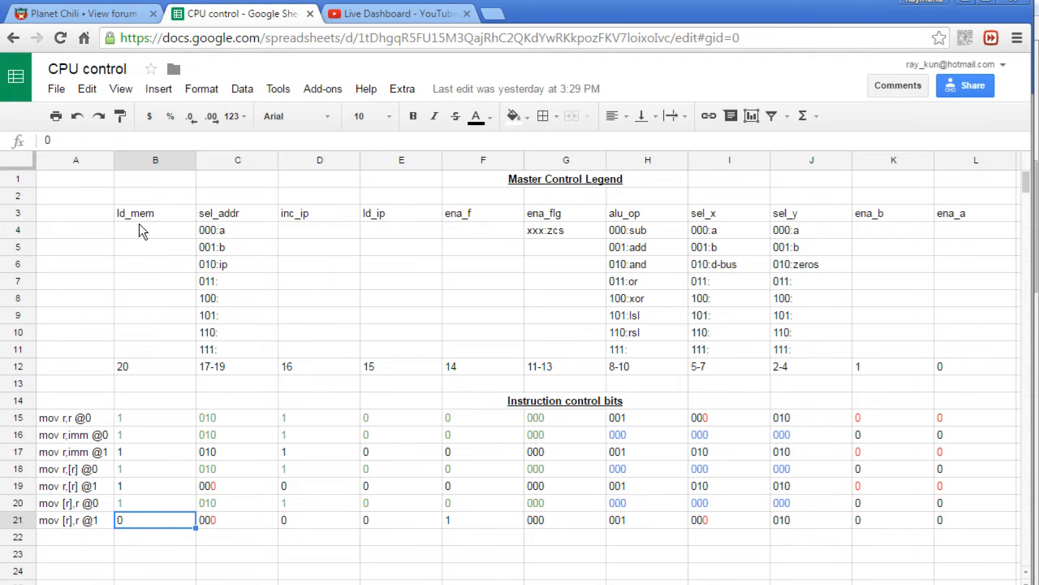
pyautogui.click(126, 509)
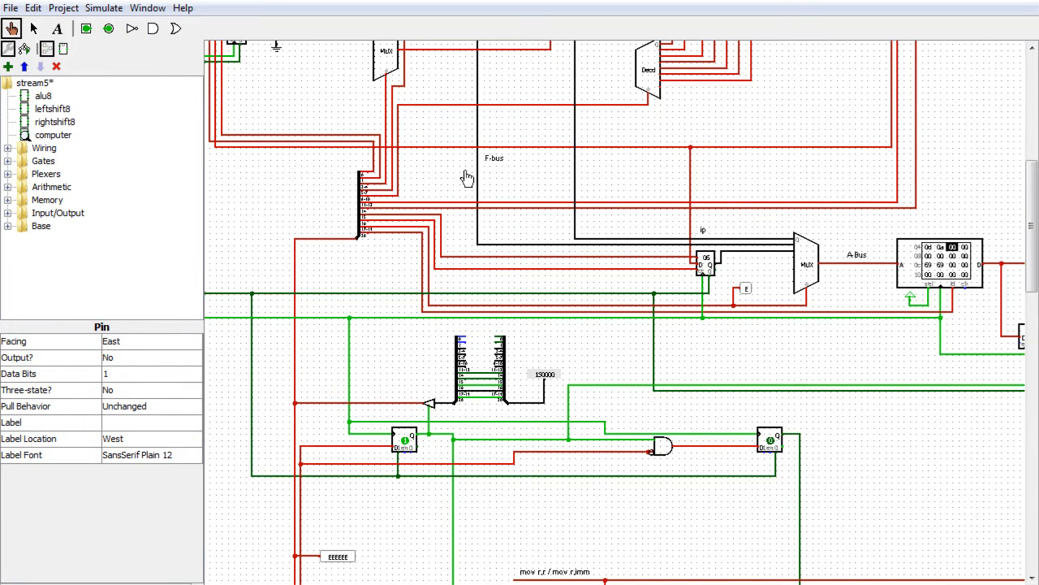
# Return to the Logisim circuit and trace the control lines from the instruction multiplexer through the mov r,r / mov r,imm and mov [r],r blocks
pyautogui.moveTo(812, 583); pyautogui.dragTo(872, 583)
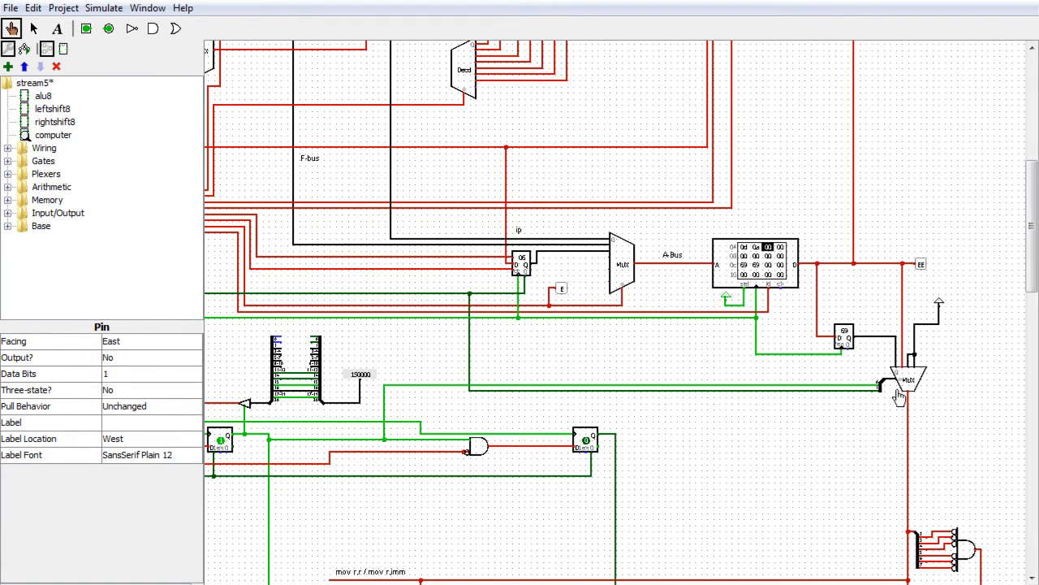
pyautogui.click(33, 29)
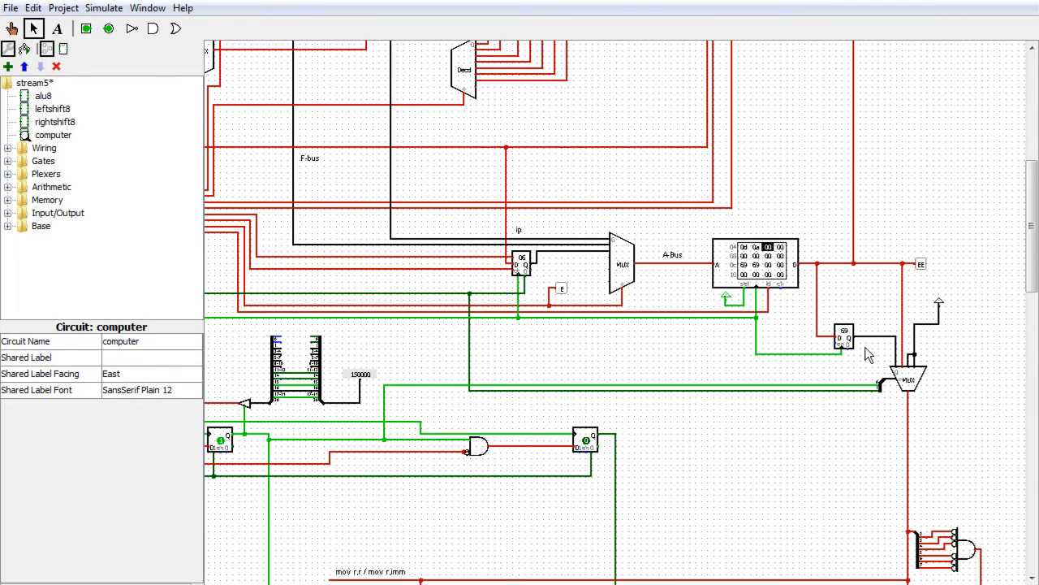
pyautogui.hscroll(-5, 745, 568)
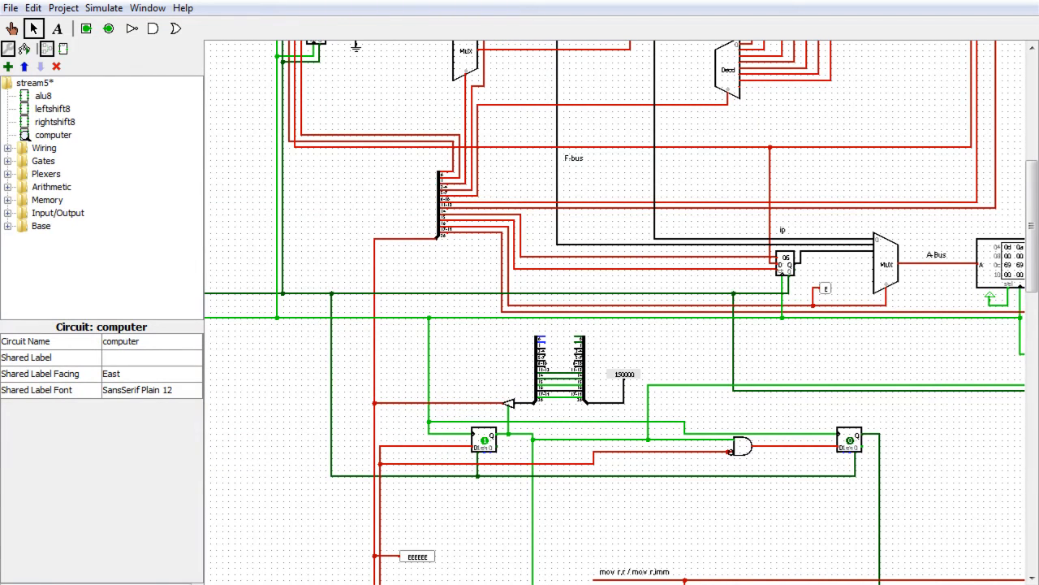
pyautogui.moveTo(1031, 217); pyautogui.dragTo(1025, 312)
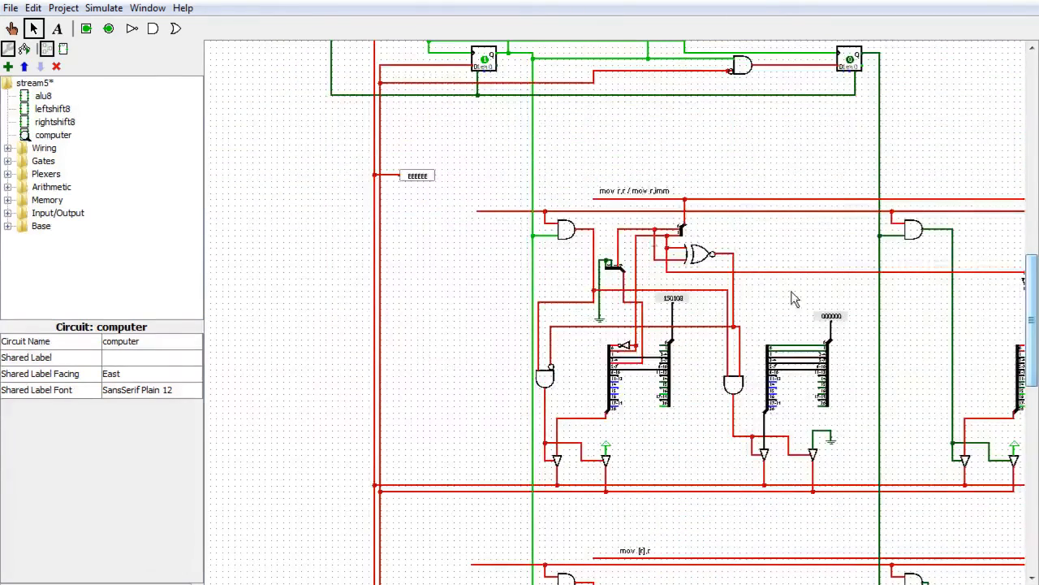
pyautogui.moveTo(1028, 377); pyautogui.dragTo(1034, 410)
pyautogui.scroll(-5, 837, 409)
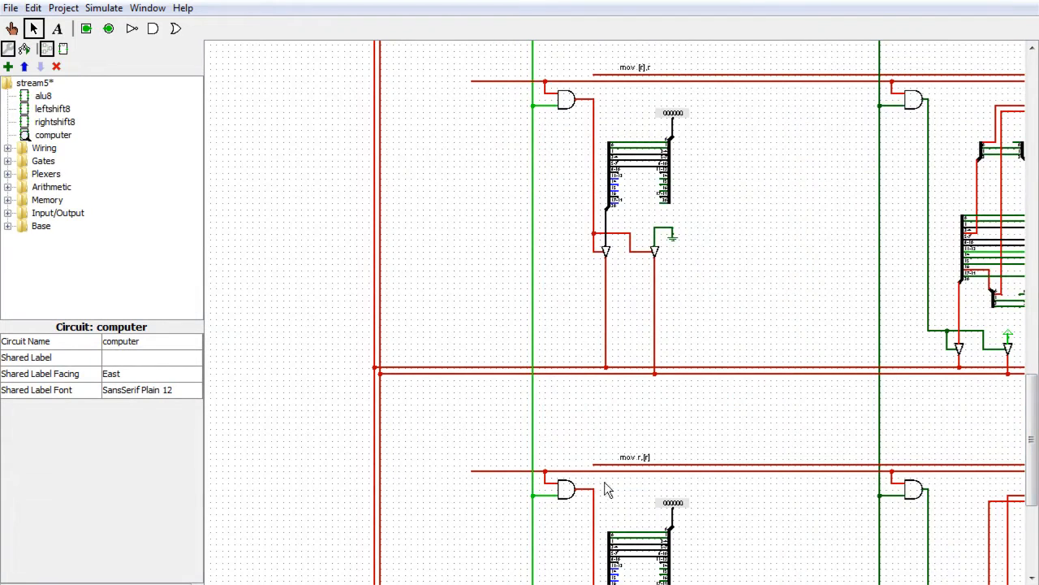
pyautogui.moveTo(1032, 468); pyautogui.dragTo(1030, 506)
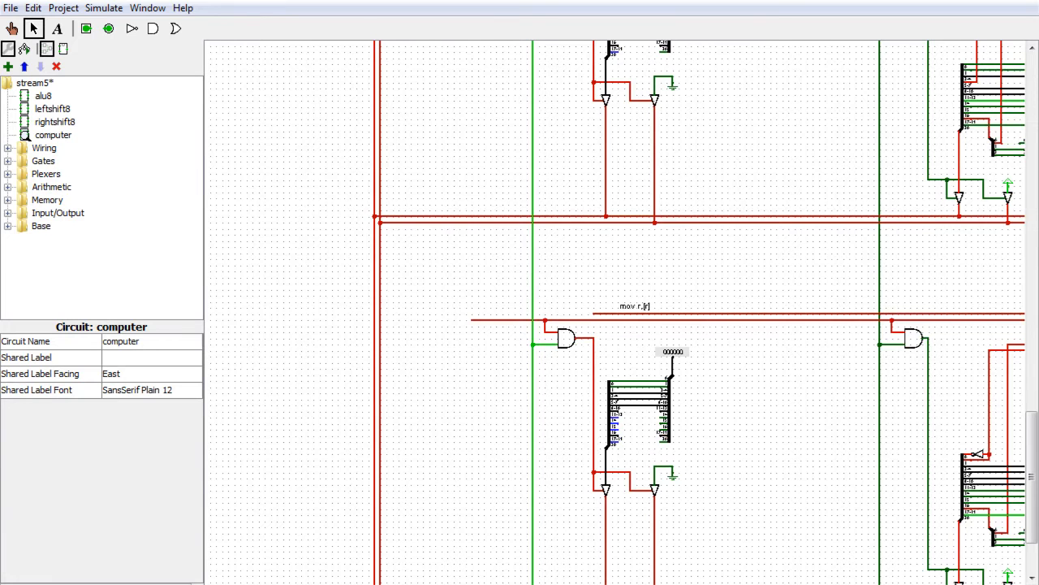
# Examine the second-stage output blocks of mov r,[r] and mov [r],r, and compare them with the mov r,r / mov r,imm logic
pyautogui.hscroll(5, 801, 513)
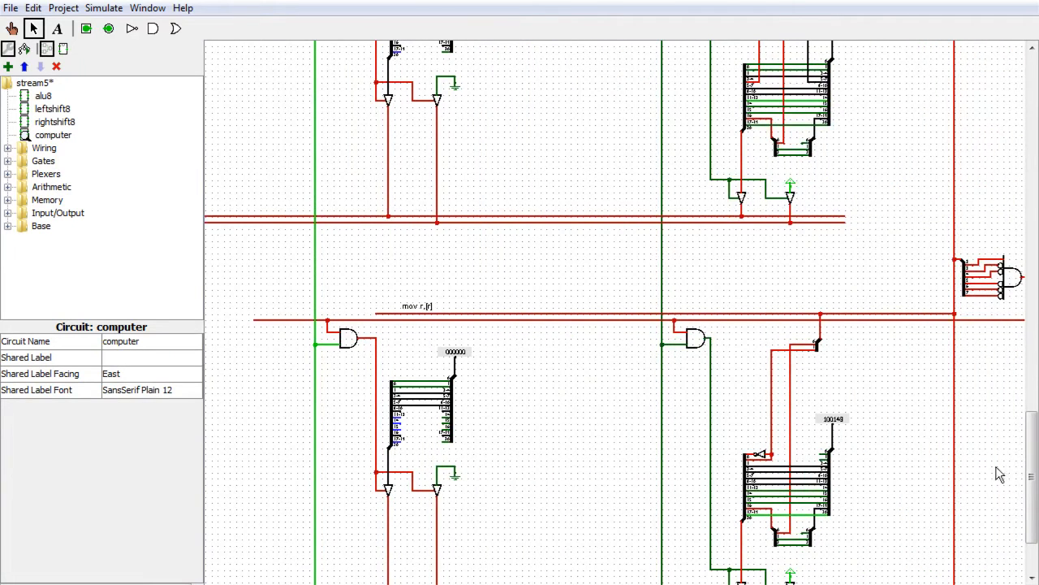
pyautogui.moveTo(1032, 487); pyautogui.dragTo(1031, 463)
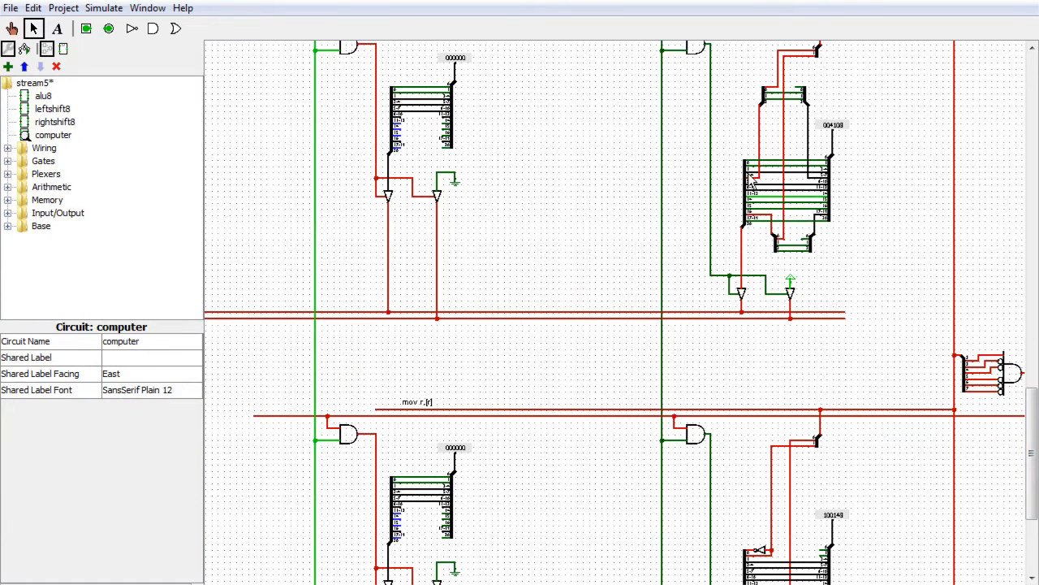
pyautogui.moveTo(1031, 450); pyautogui.dragTo(1031, 319)
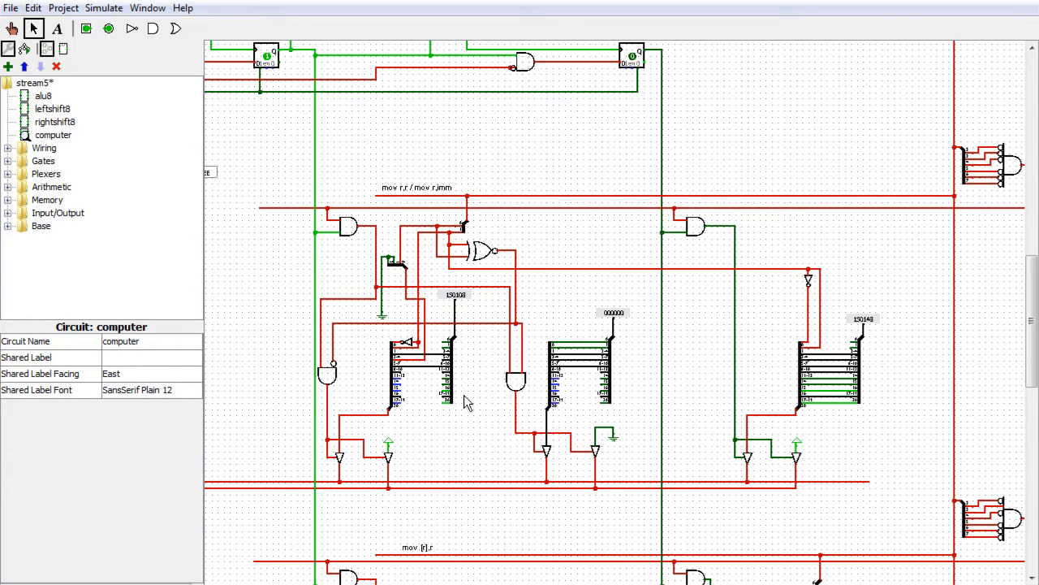
pyautogui.moveTo(1033, 360); pyautogui.dragTo(1033, 274)
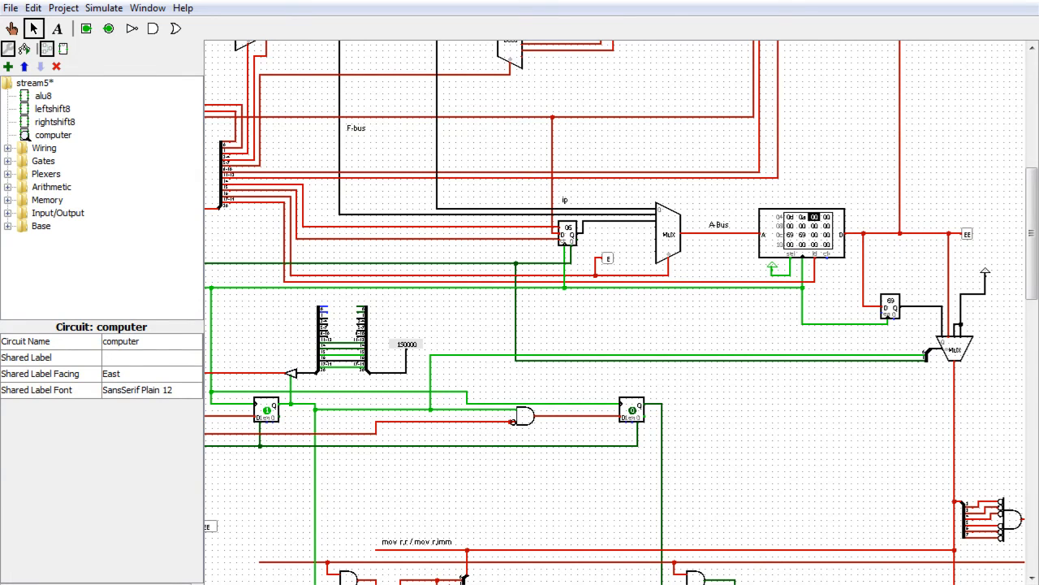
pyautogui.scroll(-5, 650, 476)
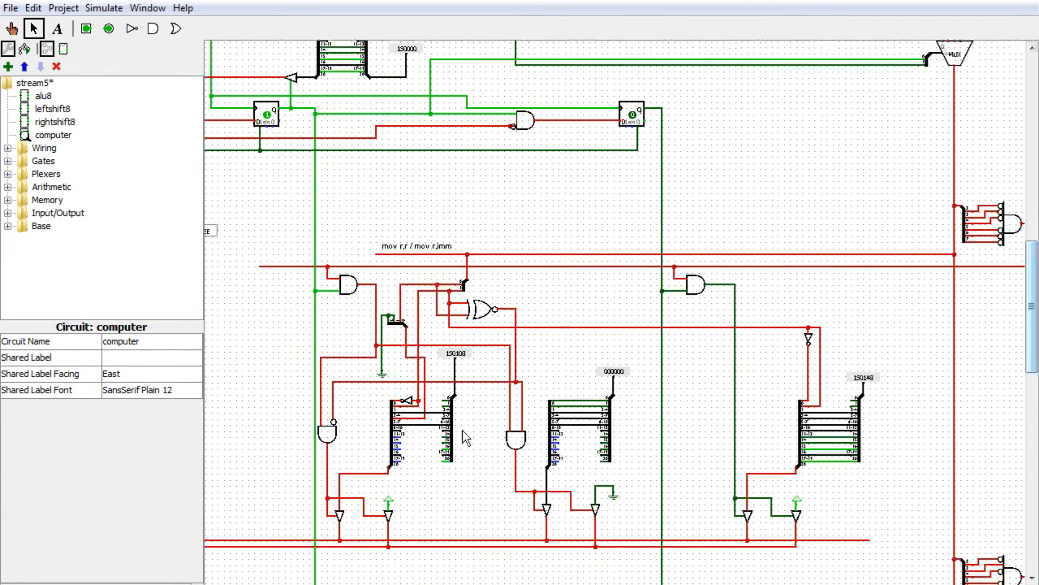
# Delete the instruction multiplexer after the RAM together with its power source, data probe and the wires feeding it and the instruction register
pyautogui.scroll(6, 975, 423)
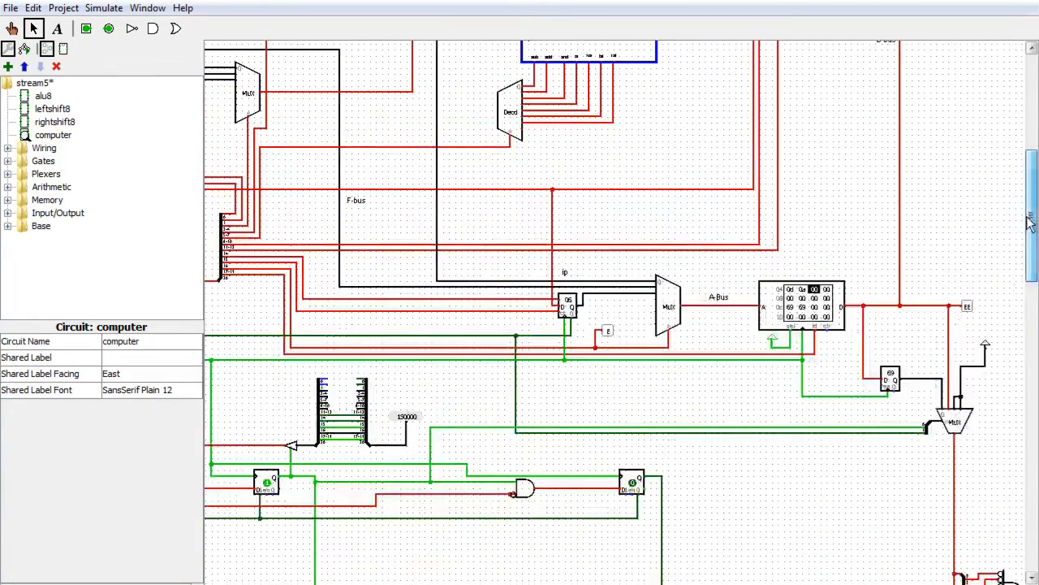
pyautogui.click(970, 424)
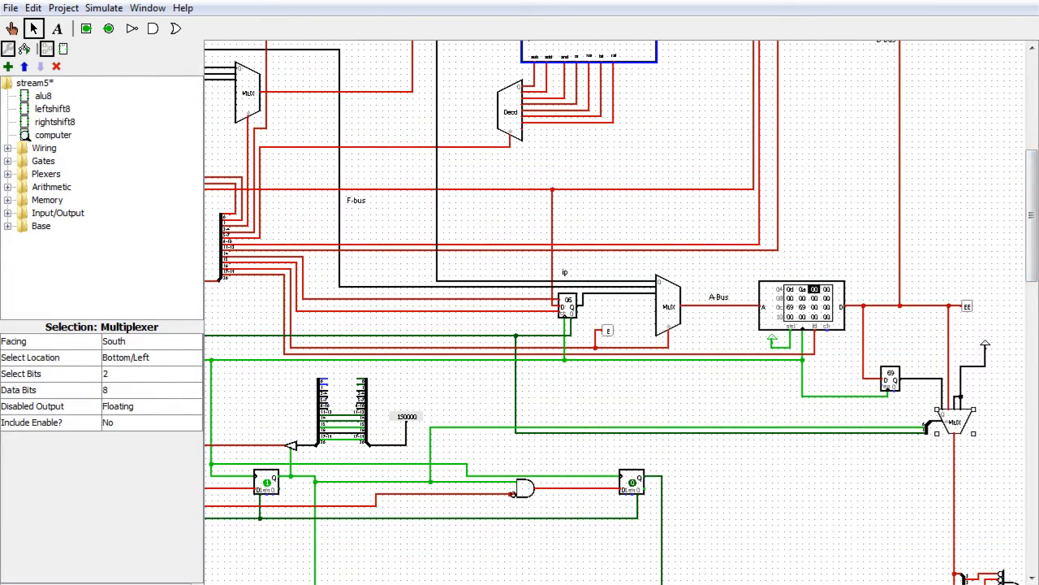
pyautogui.press('Delete')
pyautogui.moveTo(990, 414); pyautogui.dragTo(935, 280)
pyautogui.press('Delete')
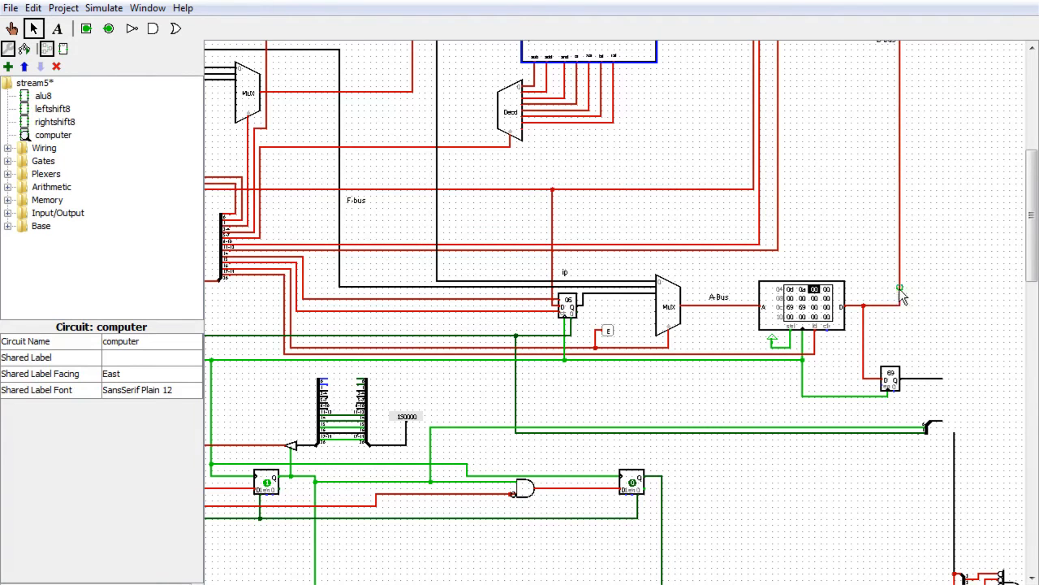
pyautogui.click(873, 378)
pyautogui.press('Delete')
# Move the instruction register level with the RAM's data output and wire its output straight down to the instruction decoder line
pyautogui.moveTo(893, 382); pyautogui.dragTo(934, 311)
pyautogui.click(952, 380)
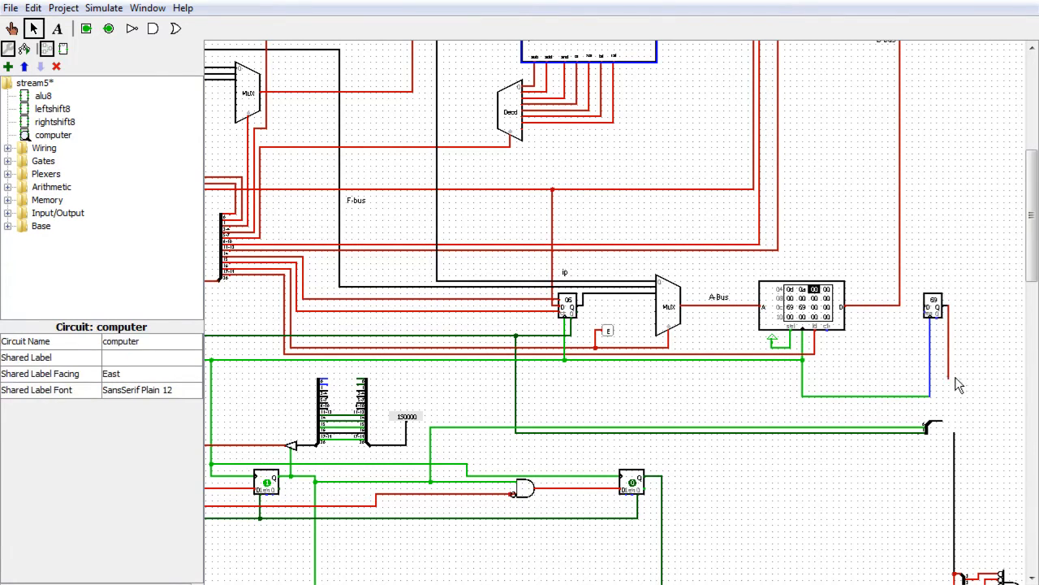
pyautogui.click(949, 375)
pyautogui.moveTo(950, 356); pyautogui.dragTo(959, 439)
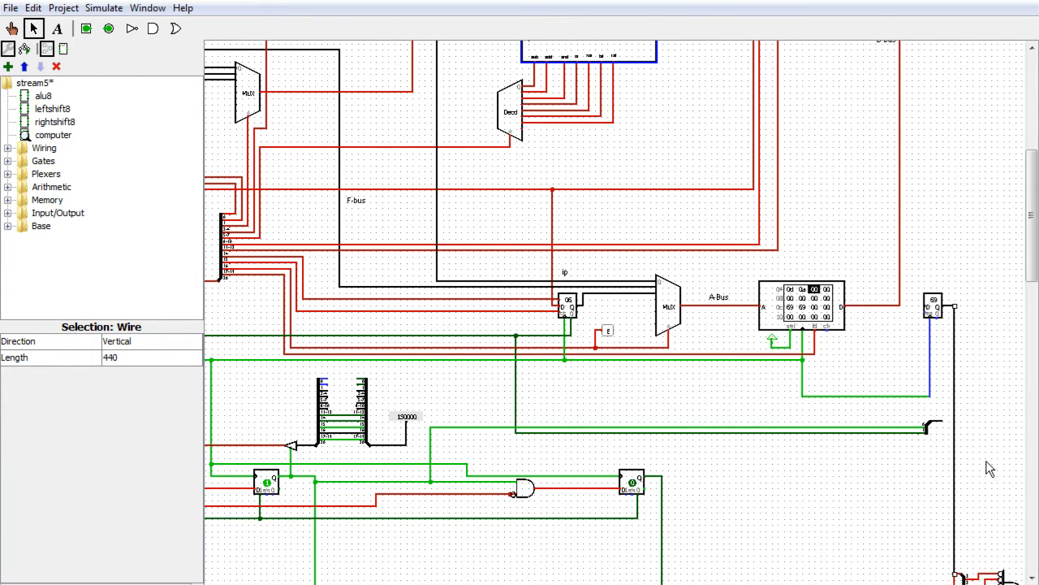
# Reroute the moved register's clock wire onto the main clock line and extend the RAM's data output wire to the register
pyautogui.click(893, 397)
pyautogui.moveTo(882, 394); pyautogui.dragTo(886, 360)
pyautogui.click(936, 366)
pyautogui.moveTo(943, 374); pyautogui.dragTo(911, 339)
pyautogui.press('Delete')
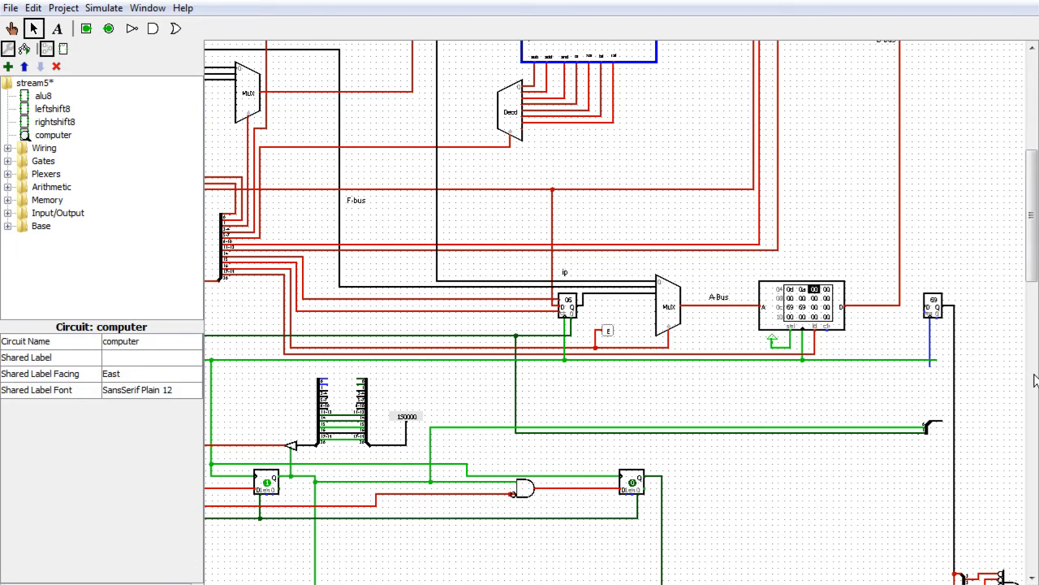
pyautogui.moveTo(931, 367); pyautogui.dragTo(931, 361)
pyautogui.moveTo(899, 306); pyautogui.dragTo(926, 307)
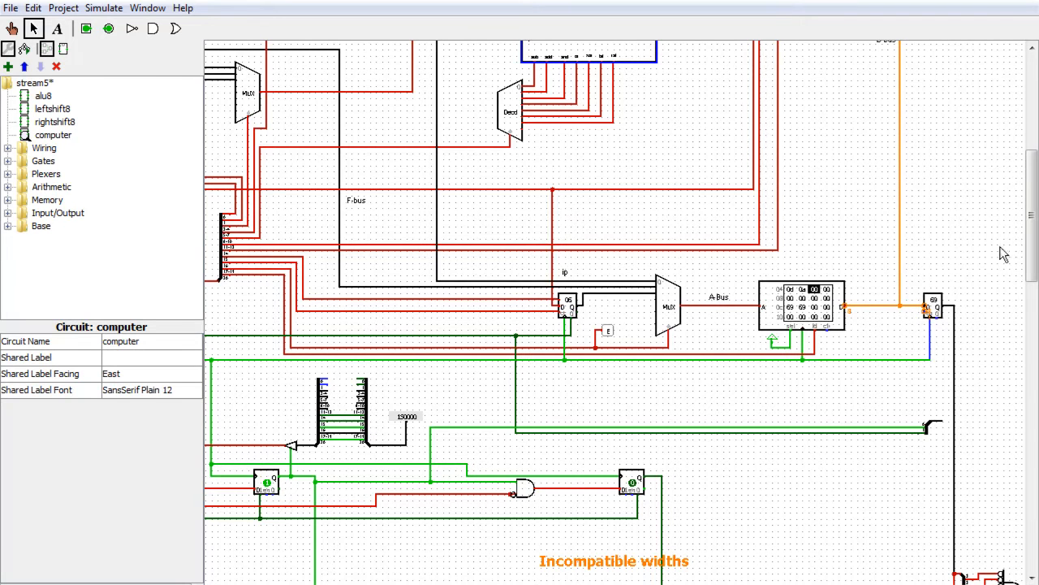
# Review the instruction decoders, the mov control blocks, the fetch buffer and the wiring around the RAM and the moved register
pyautogui.moveTo(1029, 237)
pyautogui.mouseDown()
pyautogui.moveTo(1025, 272)
pyautogui.moveTo(1036, 177)
pyautogui.moveTo(1035, 243)
pyautogui.mouseUp()
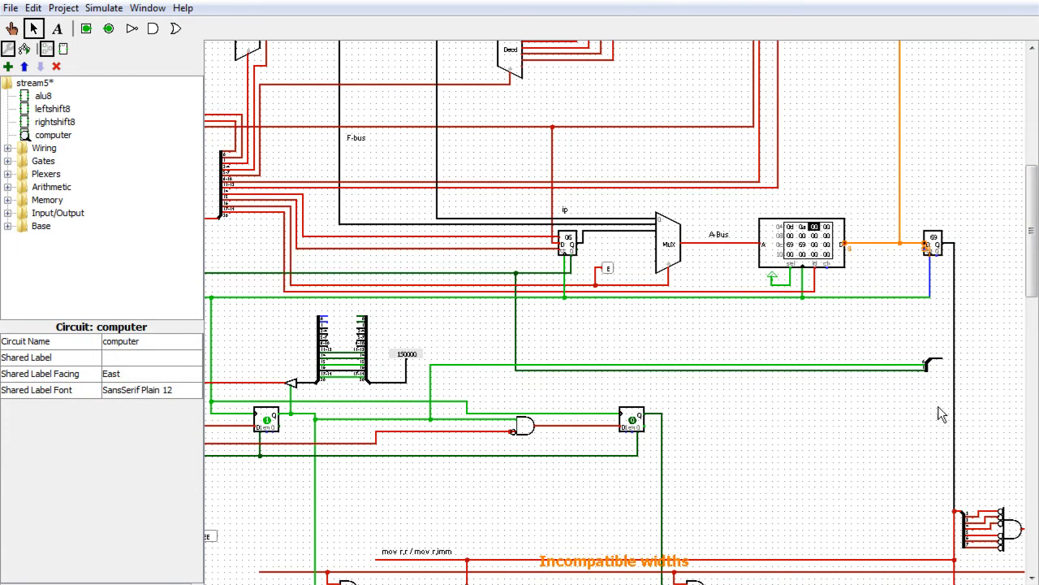
pyautogui.moveTo(1033, 244); pyautogui.dragTo(1016, 325)
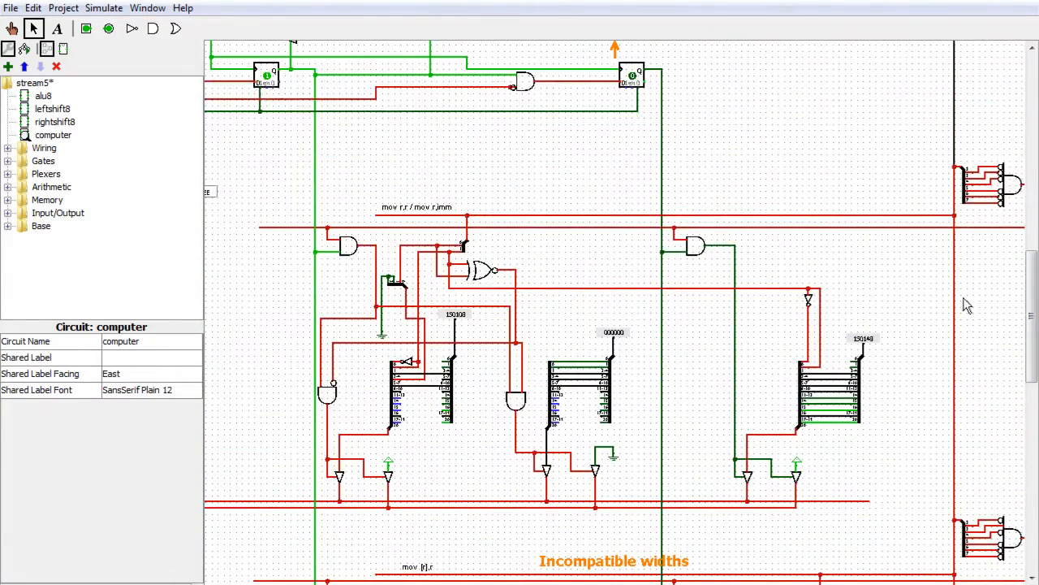
pyautogui.hscroll(-5, 550, 434)
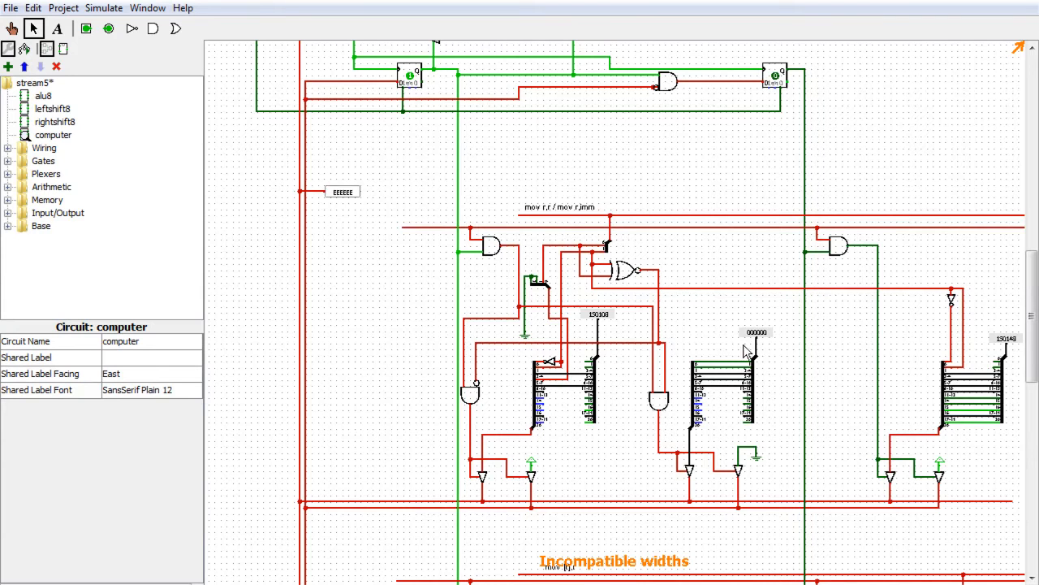
pyautogui.hscroll(4, 870, 490)
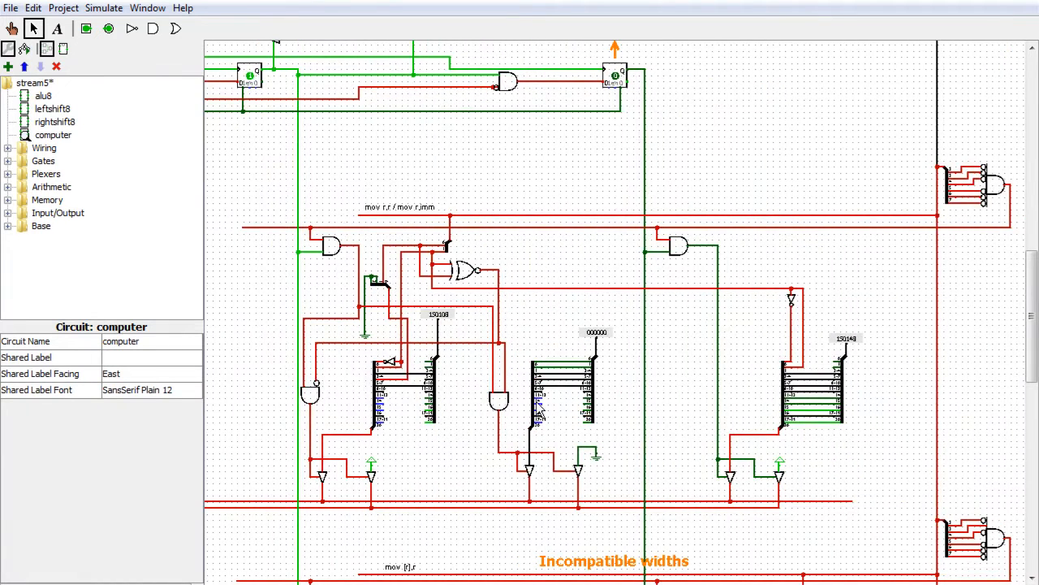
pyautogui.moveTo(1030, 345); pyautogui.dragTo(1030, 393)
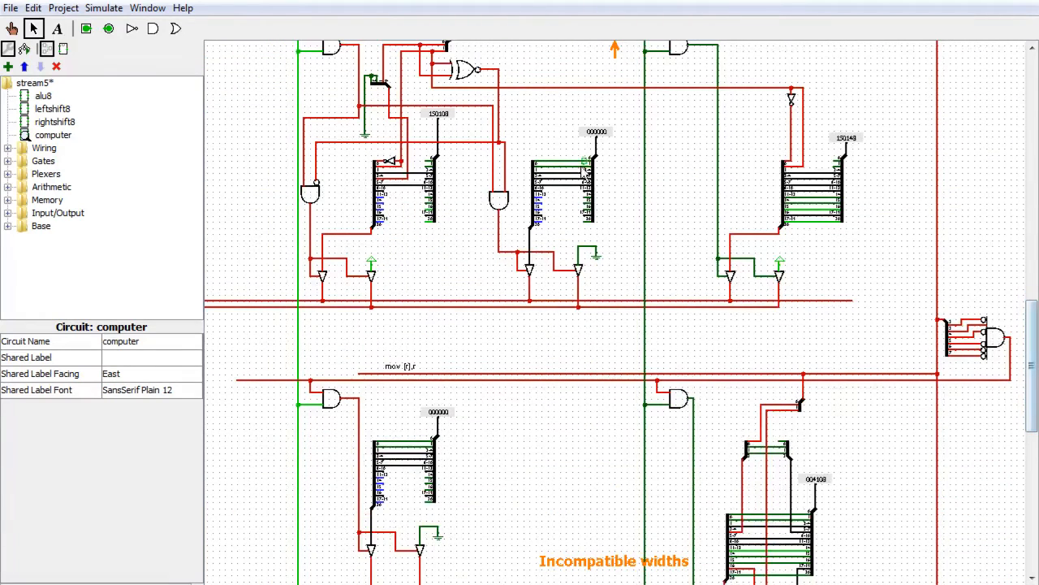
pyautogui.moveTo(1029, 341); pyautogui.dragTo(1029, 239)
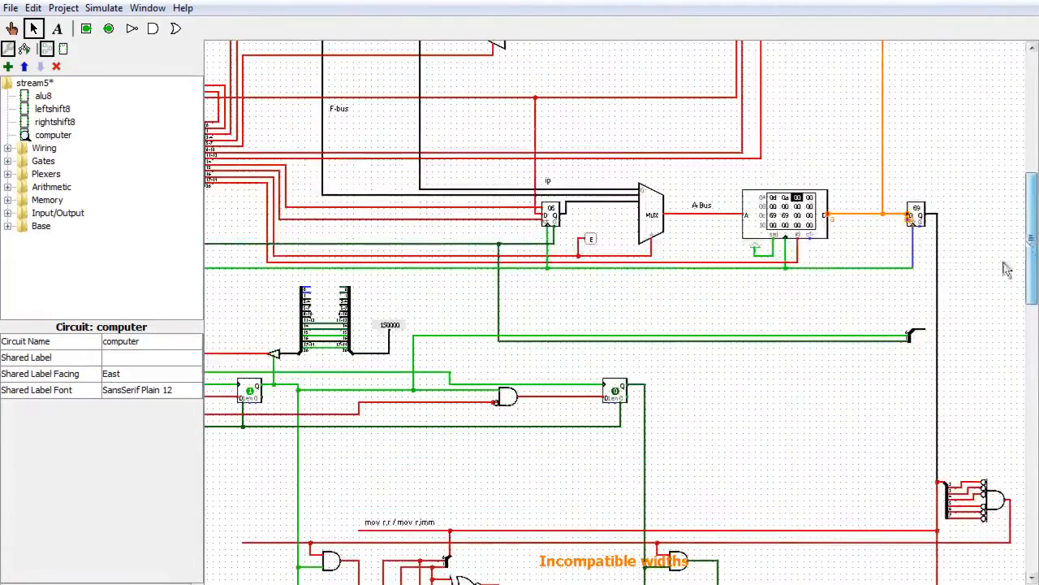
pyautogui.moveTo(772, 584); pyautogui.dragTo(700, 584)
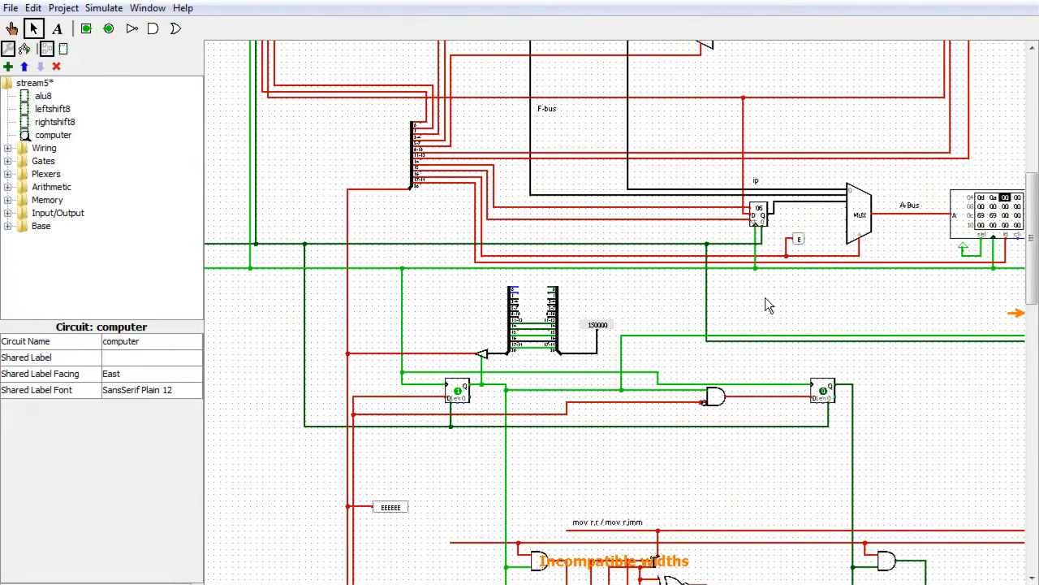
pyautogui.moveTo(721, 584); pyautogui.dragTo(742, 584)
pyautogui.moveTo(1031, 268)
pyautogui.mouseDown()
pyautogui.moveTo(1032, 430)
pyautogui.moveTo(1031, 278)
pyautogui.mouseUp()
pyautogui.moveTo(742, 584); pyautogui.dragTo(809, 584)
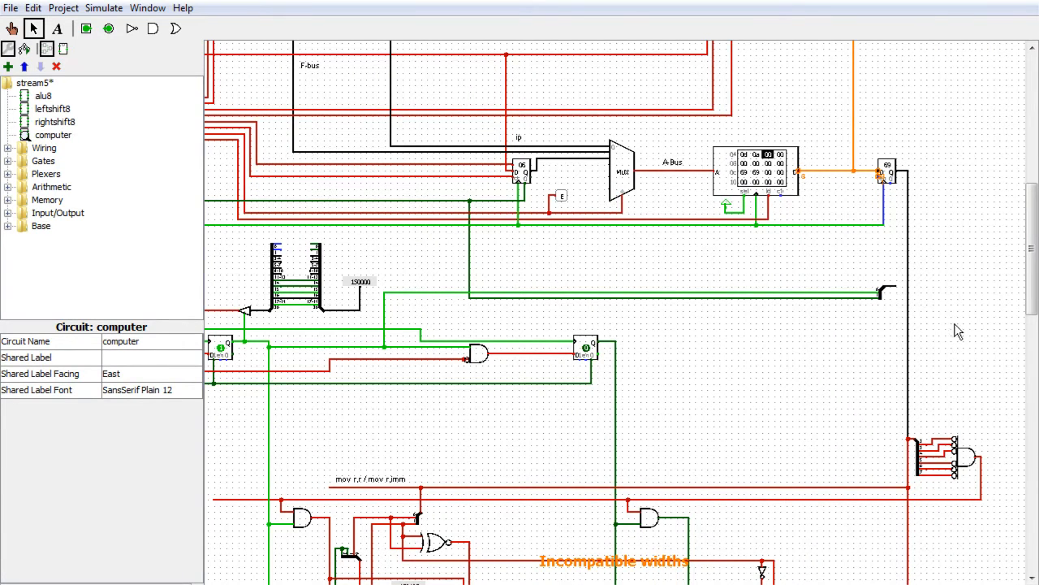
pyautogui.hscroll(-2, 616, 312)
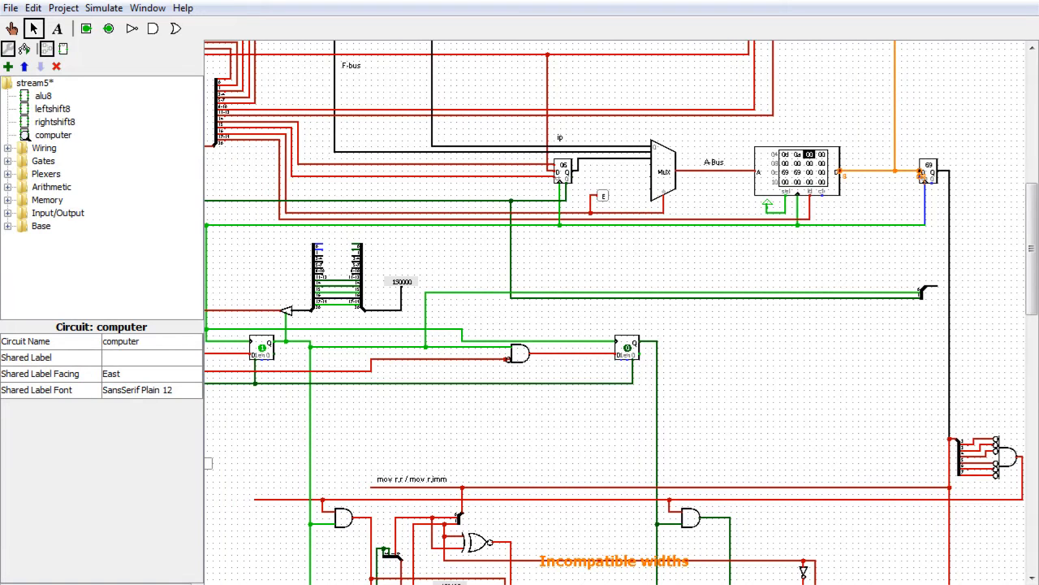
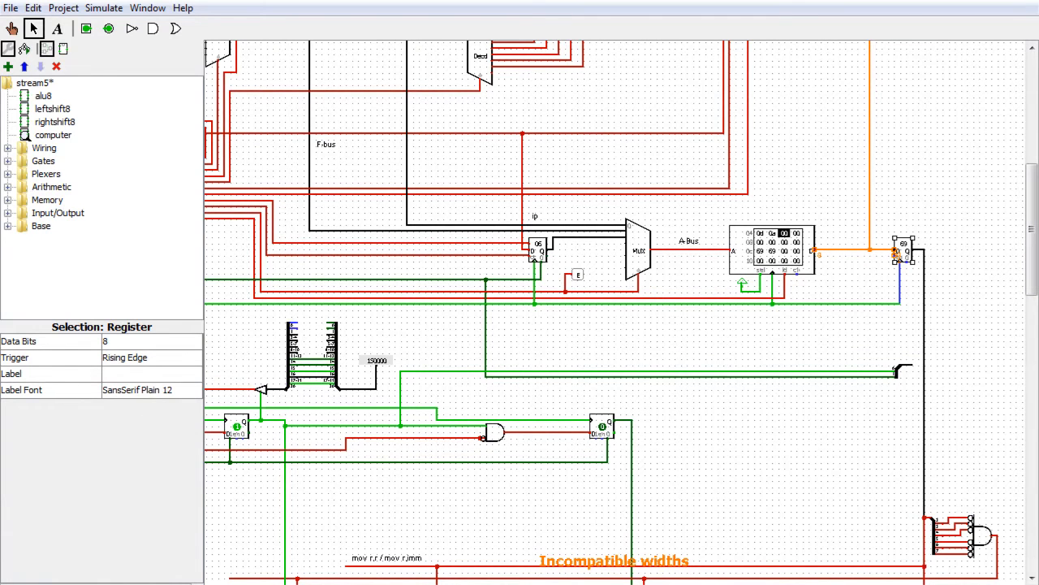
# Set the trigger of the instruction register beside the RAM to Falling Edge
pyautogui.click(133, 358)
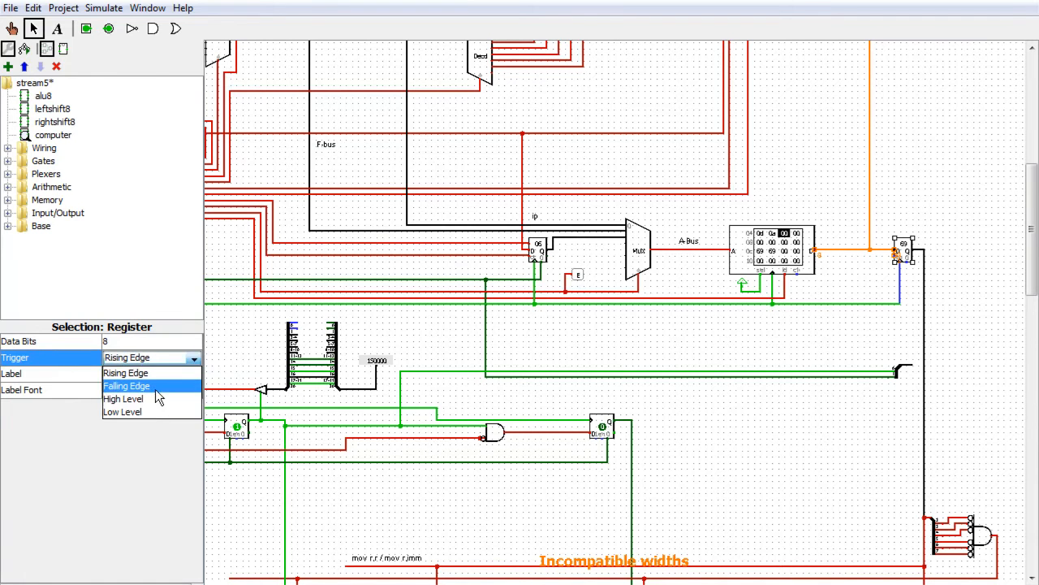
pyautogui.click(155, 386)
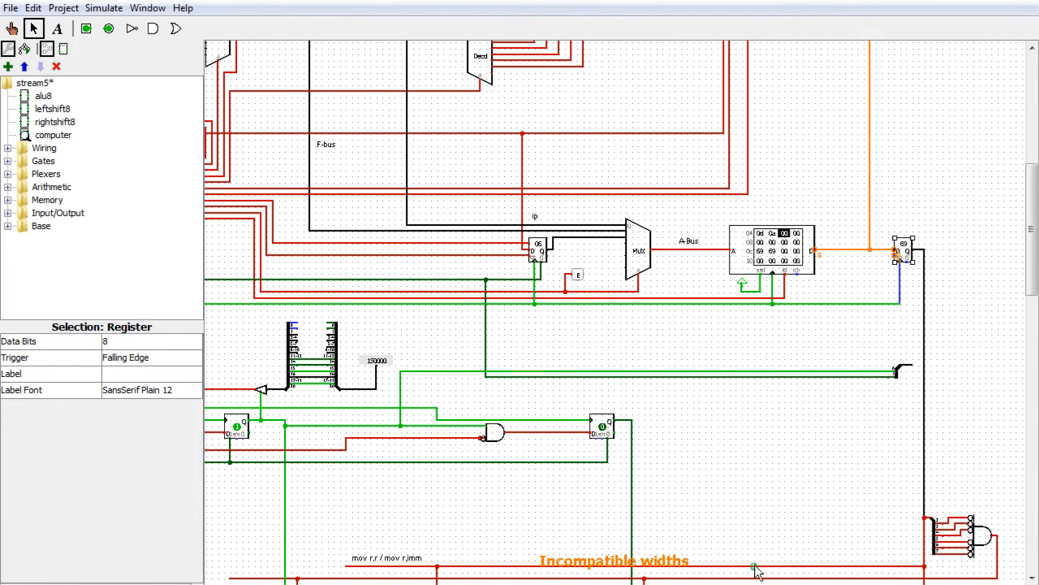
pyautogui.moveTo(743, 584)
pyautogui.mouseDown()
pyautogui.moveTo(687, 584)
pyautogui.moveTo(751, 584)
pyautogui.moveTo(723, 583)
pyautogui.moveTo(738, 583)
pyautogui.mouseUp()
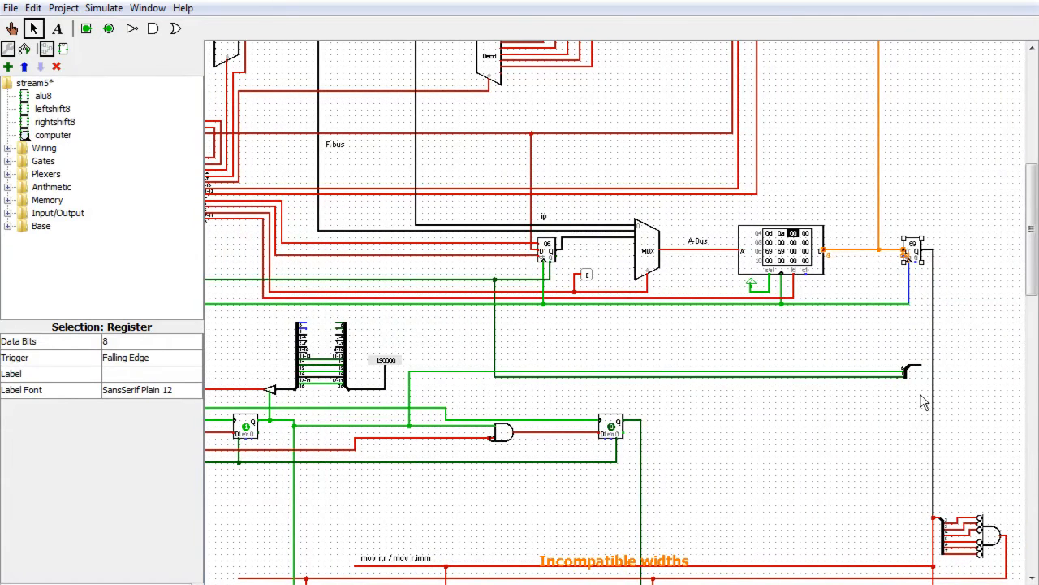
# Delete the disconnected two-bit splitter below the RAM along with the leftover wires that fed its two branches
pyautogui.moveTo(926, 397); pyautogui.dragTo(482, 330)
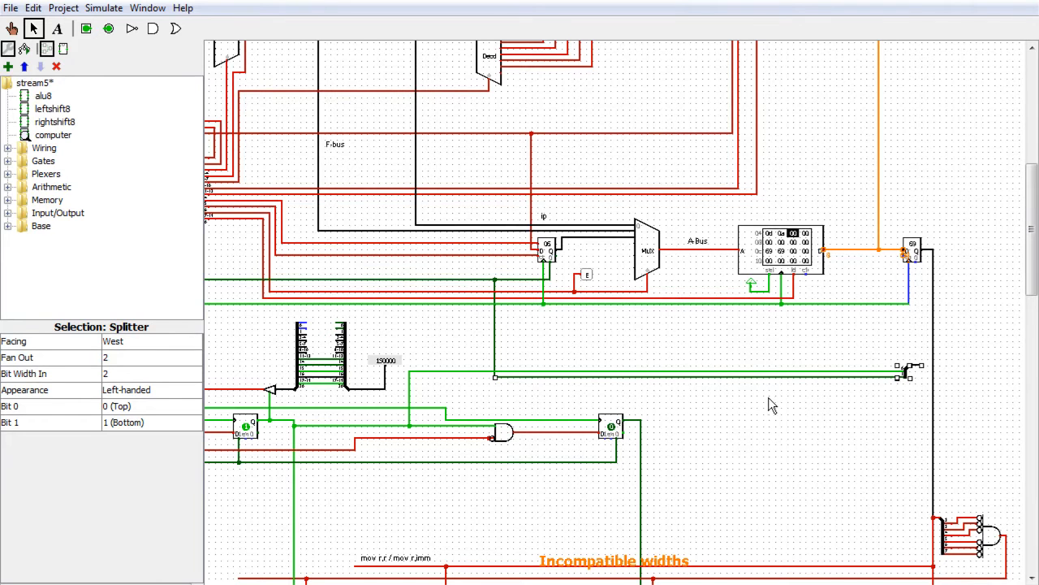
pyautogui.press('Delete')
pyautogui.click(808, 373)
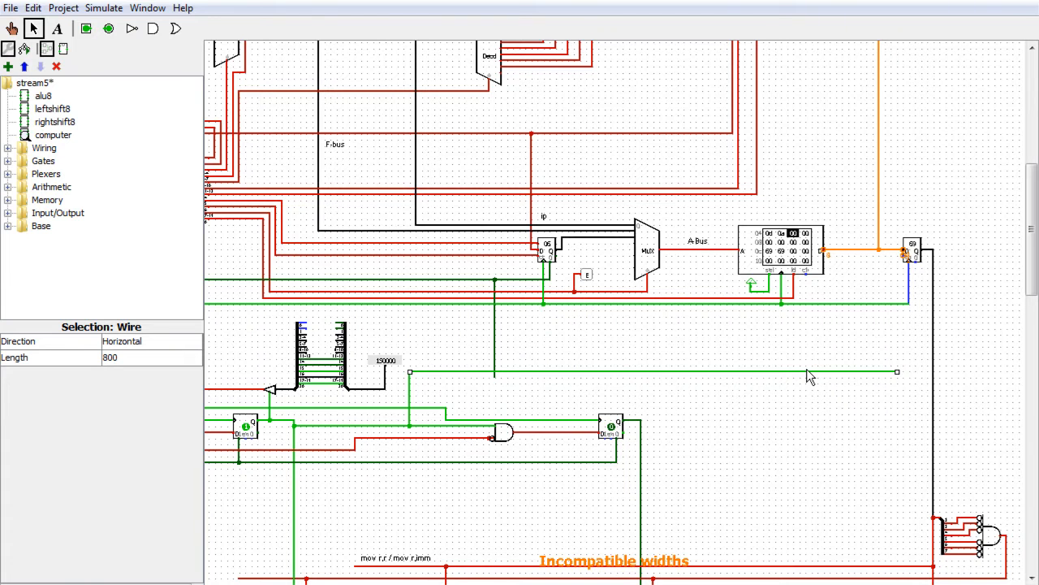
pyautogui.press('Delete')
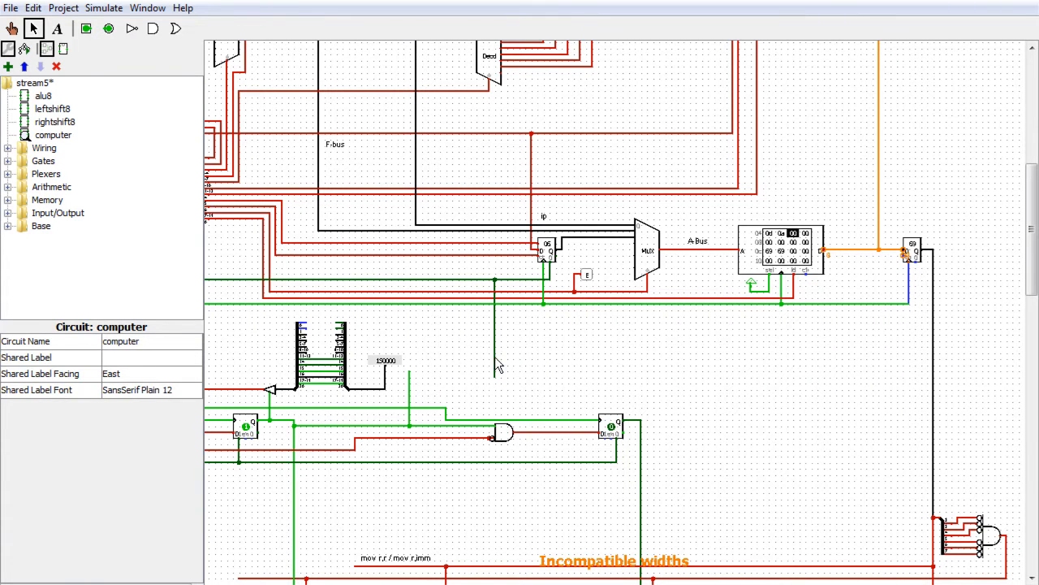
pyautogui.click(409, 388)
pyautogui.press('Delete')
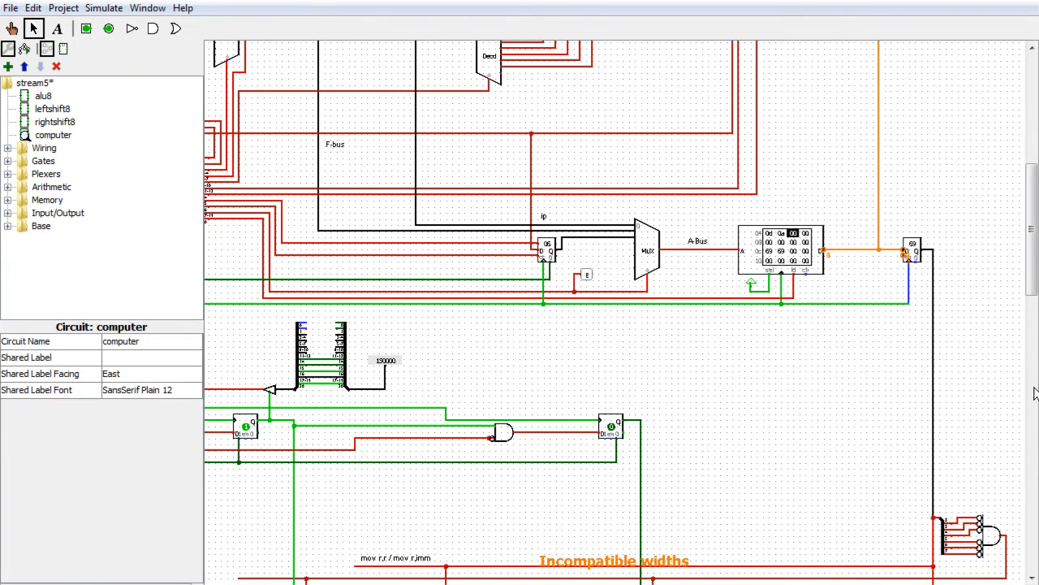
# Wire the enable input of the register beside the RAM to the output line of the first D flip-flop
pyautogui.moveTo(906, 257); pyautogui.dragTo(446, 329)
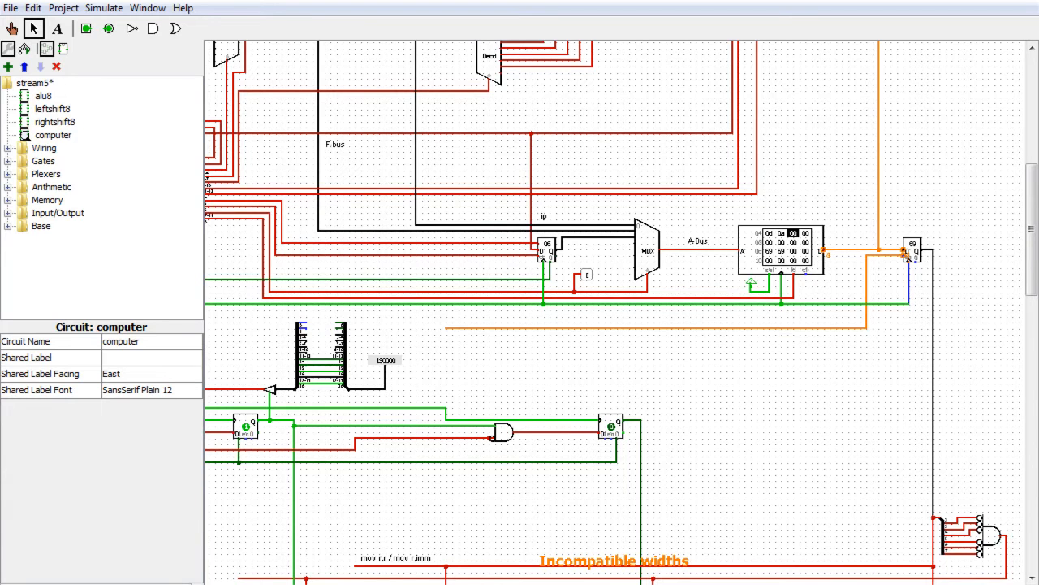
pyautogui.hscroll(-3, 615, 312)
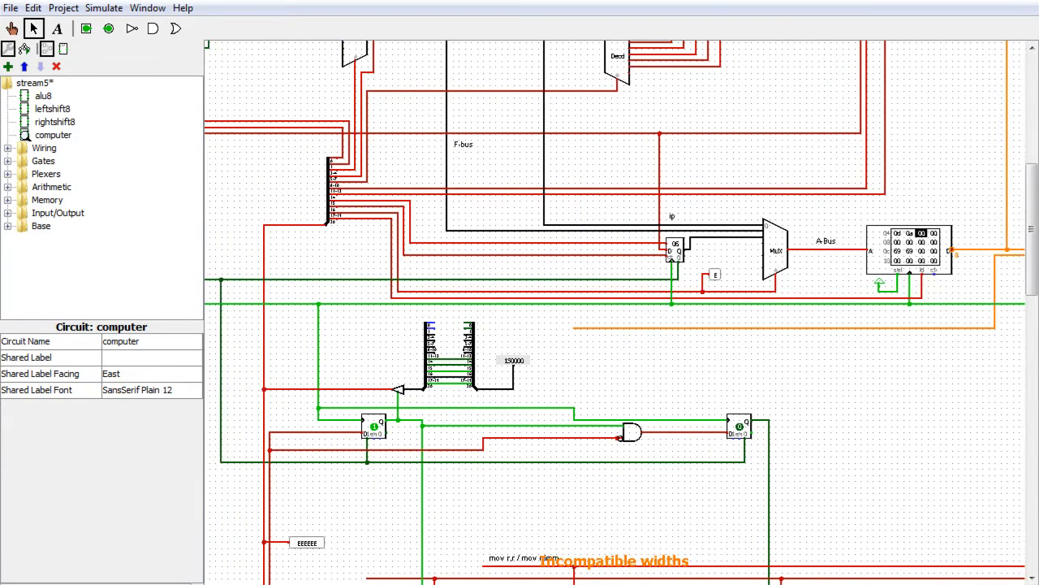
pyautogui.hscroll(3, 615, 312)
pyautogui.moveTo(1031, 272); pyautogui.dragTo(1032, 294)
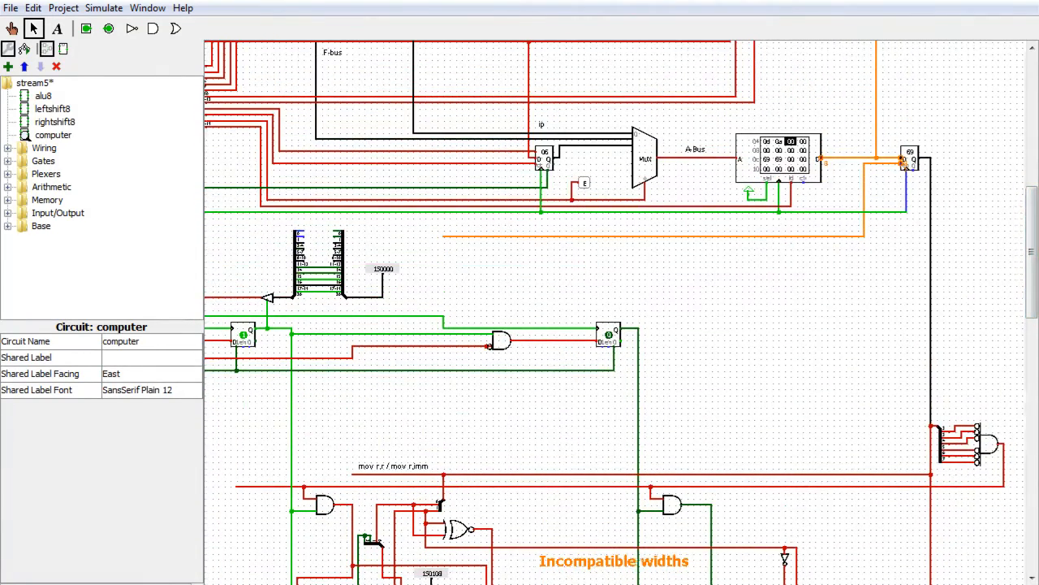
pyautogui.hscroll(-5, 676, 581)
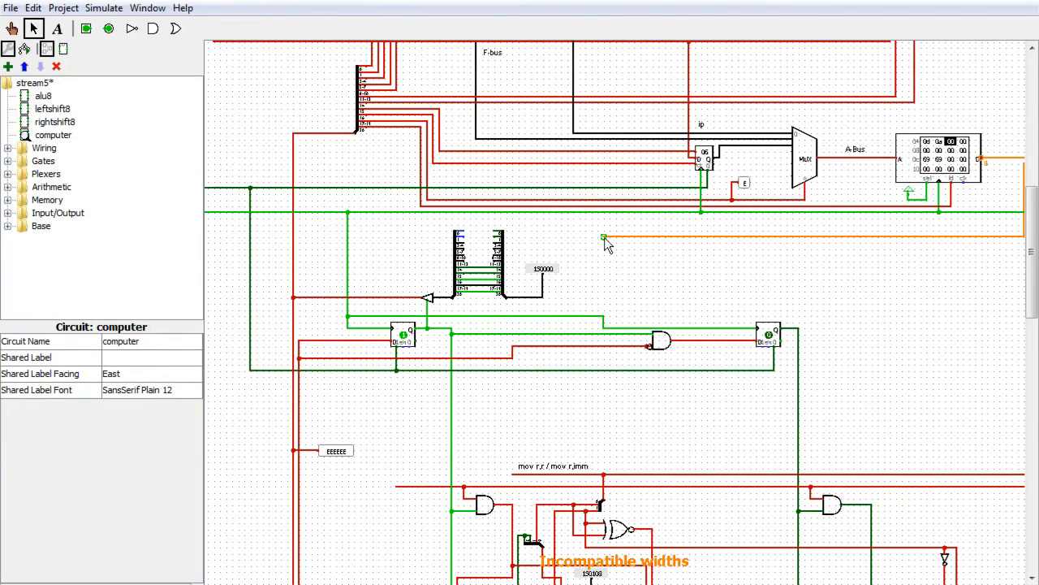
pyautogui.moveTo(604, 238); pyautogui.dragTo(572, 335)
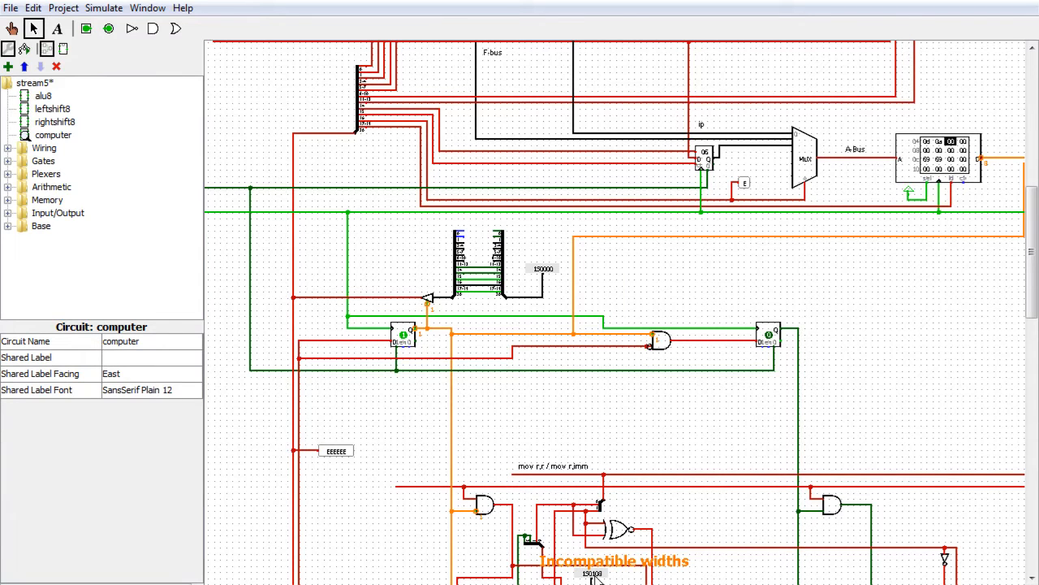
# Inspect the incompatible-width wires around the data and enable inputs of the register beside the RAM
pyautogui.hscroll(5, 616, 311)
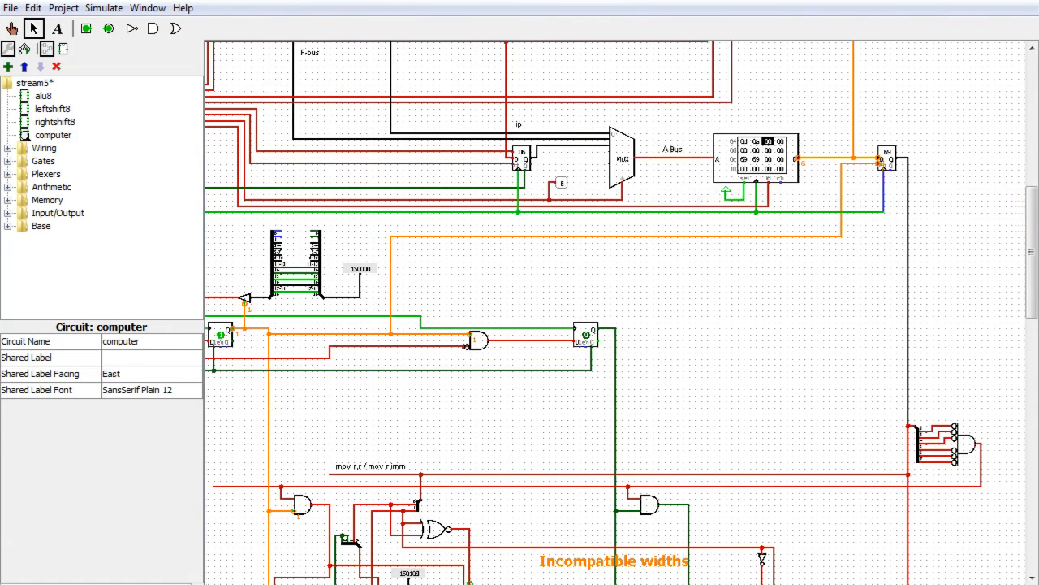
pyautogui.moveTo(1031, 264); pyautogui.dragTo(1033, 189)
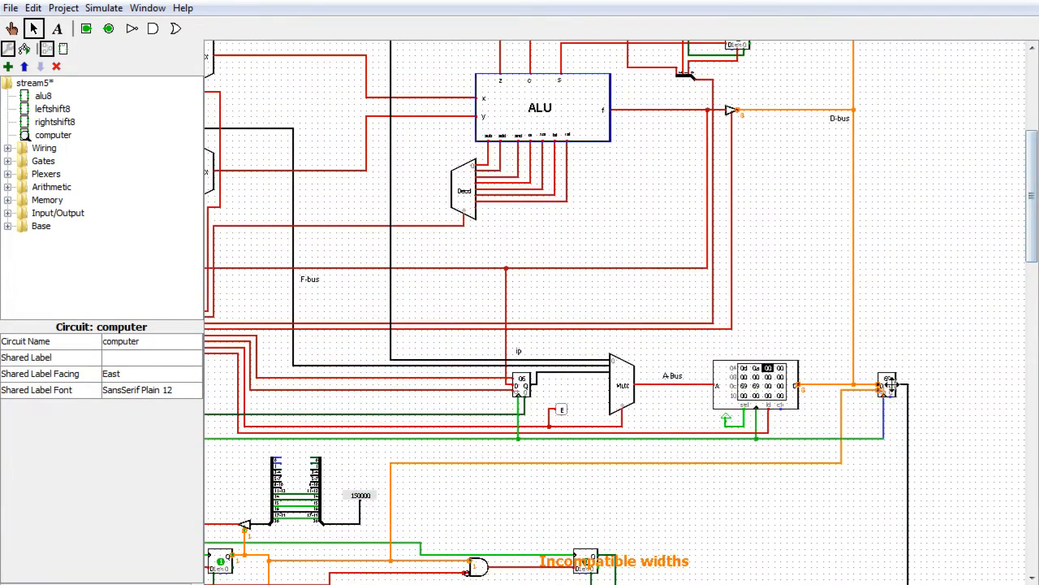
pyautogui.click(894, 392)
pyautogui.click(854, 338)
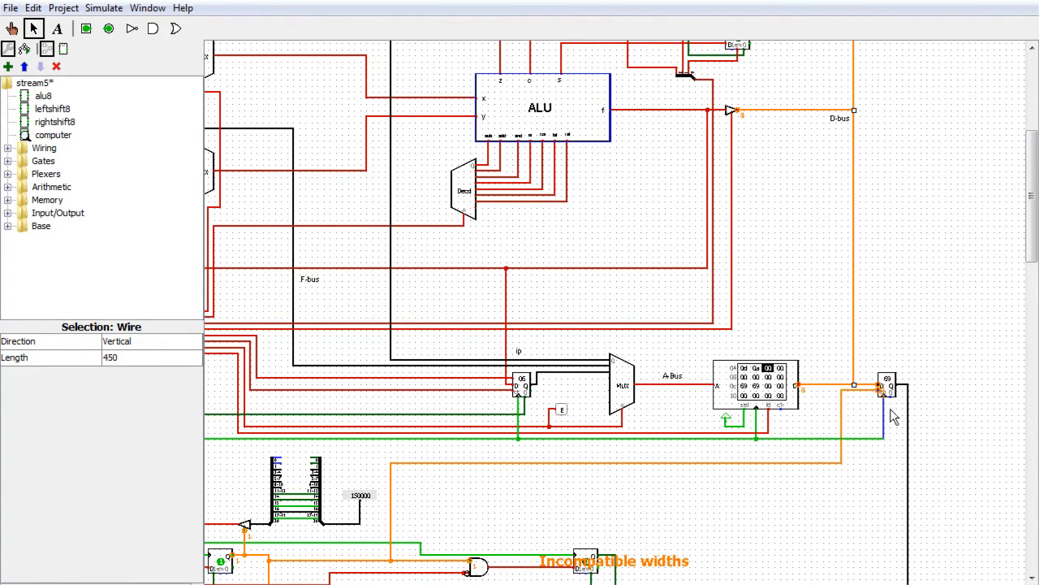
pyautogui.click(185, 584)
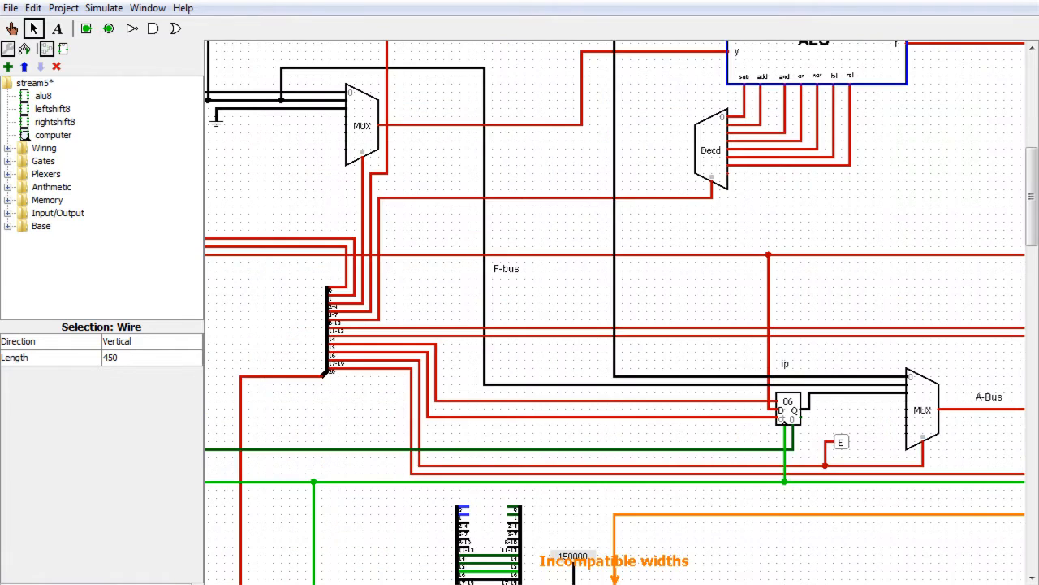
pyautogui.moveTo(454, 584); pyautogui.dragTo(599, 584)
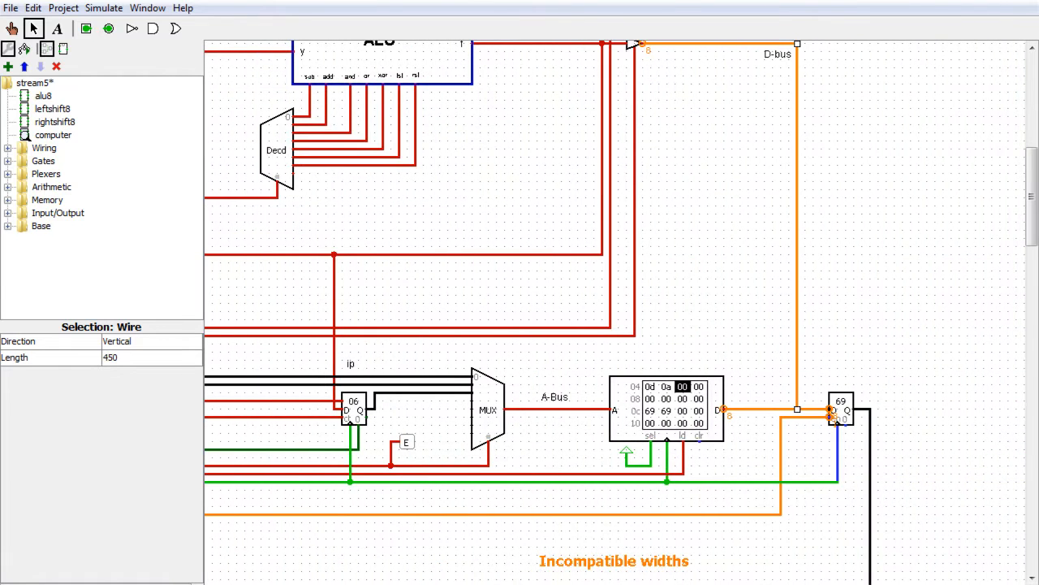
pyautogui.click(185, 584)
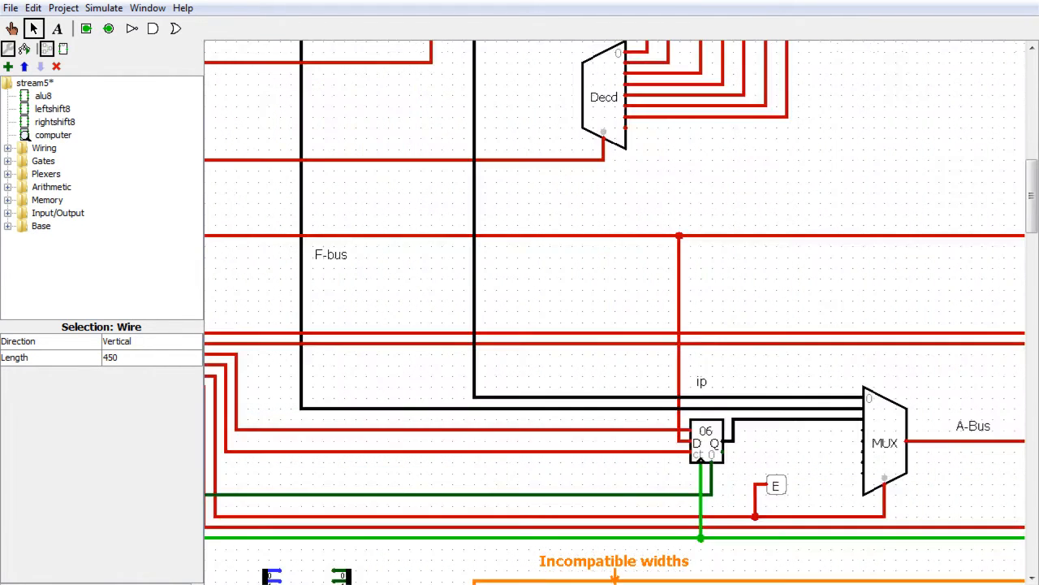
pyautogui.moveTo(569, 584); pyautogui.dragTo(706, 584)
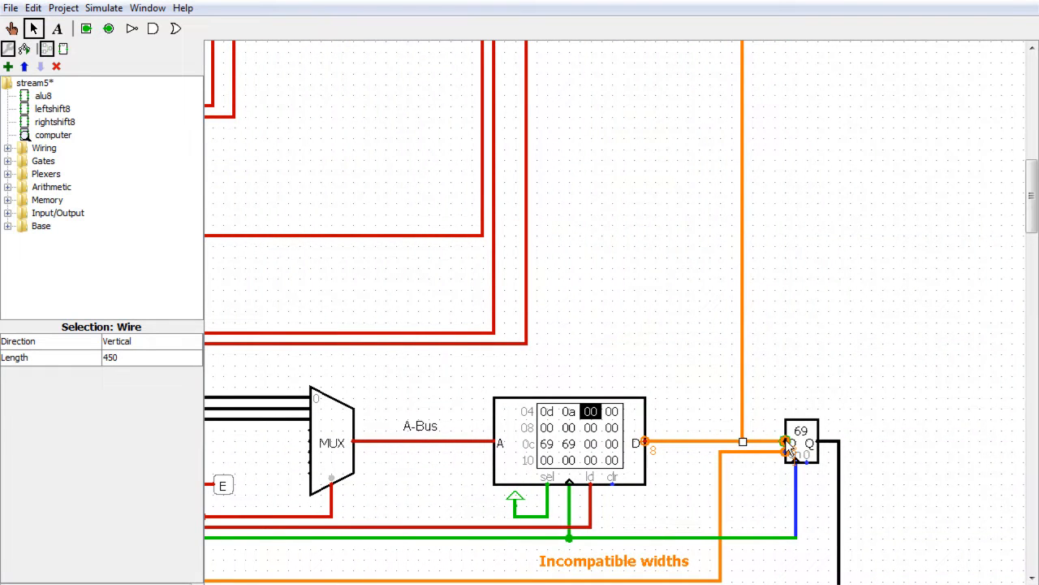
pyautogui.click(758, 453)
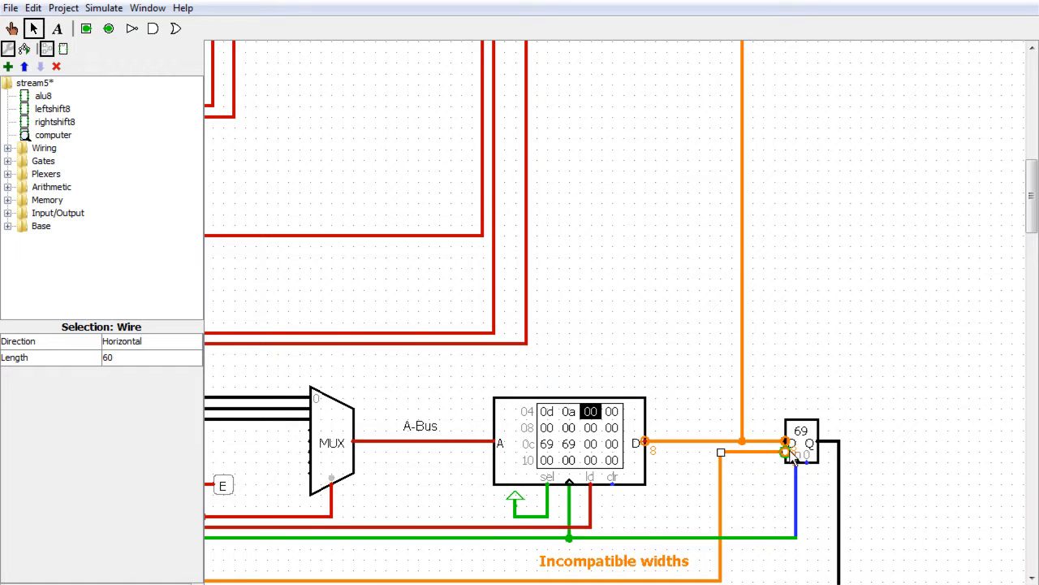
pyautogui.click(185, 583)
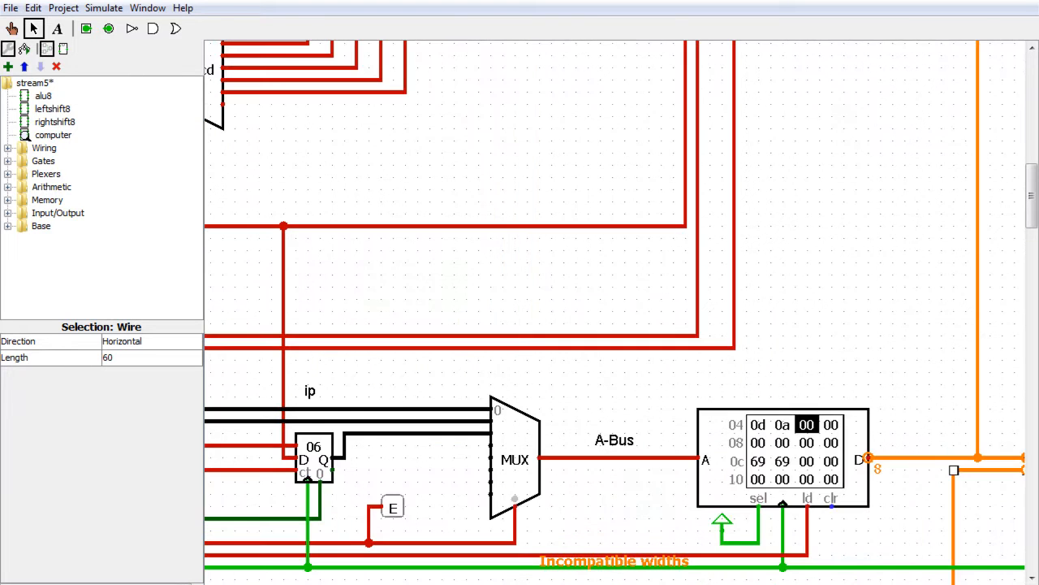
pyautogui.moveTo(406, 583); pyautogui.dragTo(463, 583)
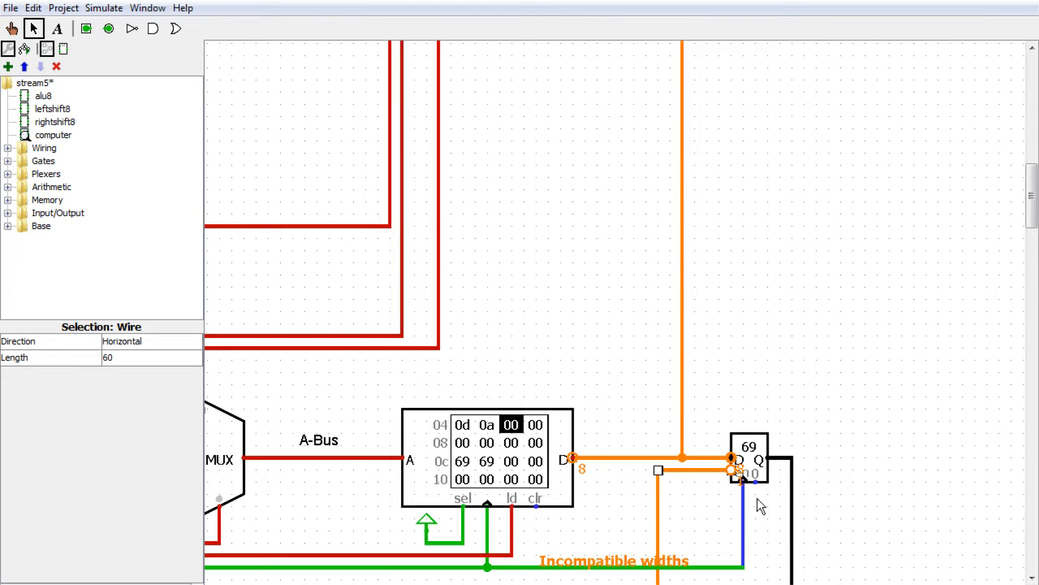
# Delete the wires at the register's data and enable inputs and redraw both to the RAM output and flip-flop line
pyautogui.click(719, 459)
pyautogui.press('Delete')
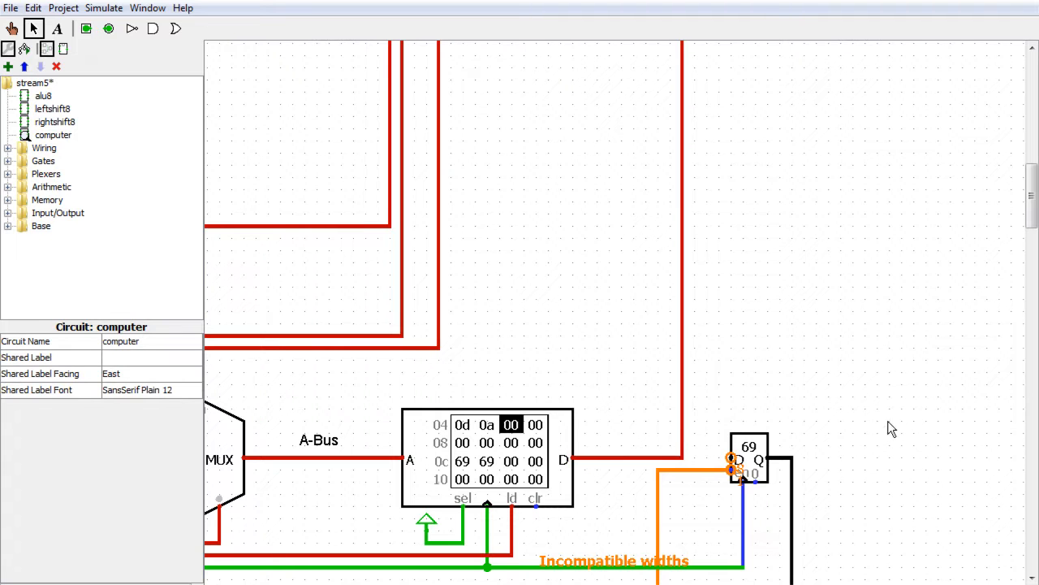
pyautogui.click(687, 470)
pyautogui.press('Delete')
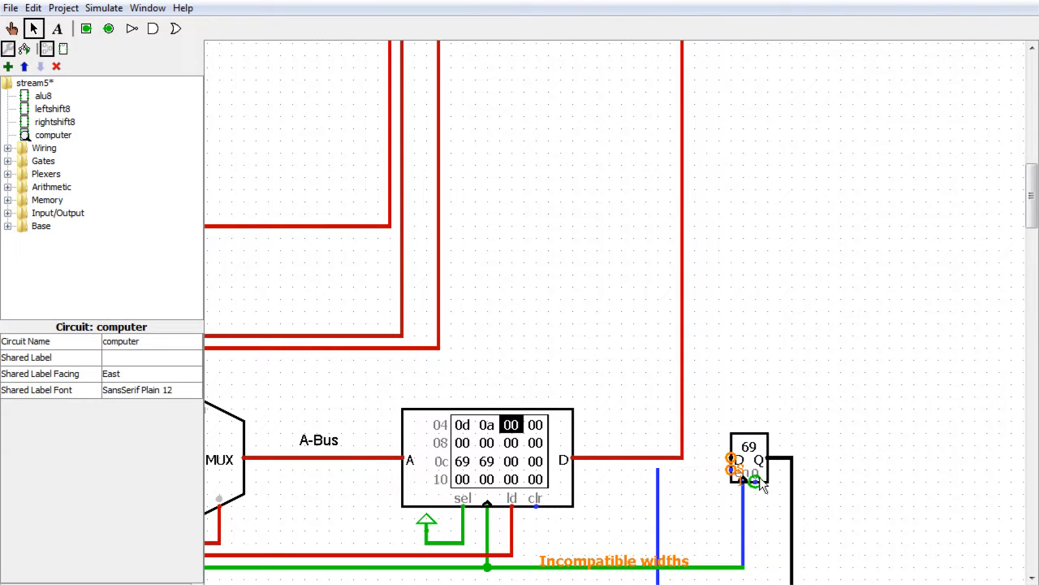
pyautogui.moveTo(729, 468); pyautogui.dragTo(659, 471)
pyautogui.moveTo(730, 459)
pyautogui.mouseDown()
pyautogui.moveTo(674, 459)
pyautogui.moveTo(682, 459)
pyautogui.mouseUp()
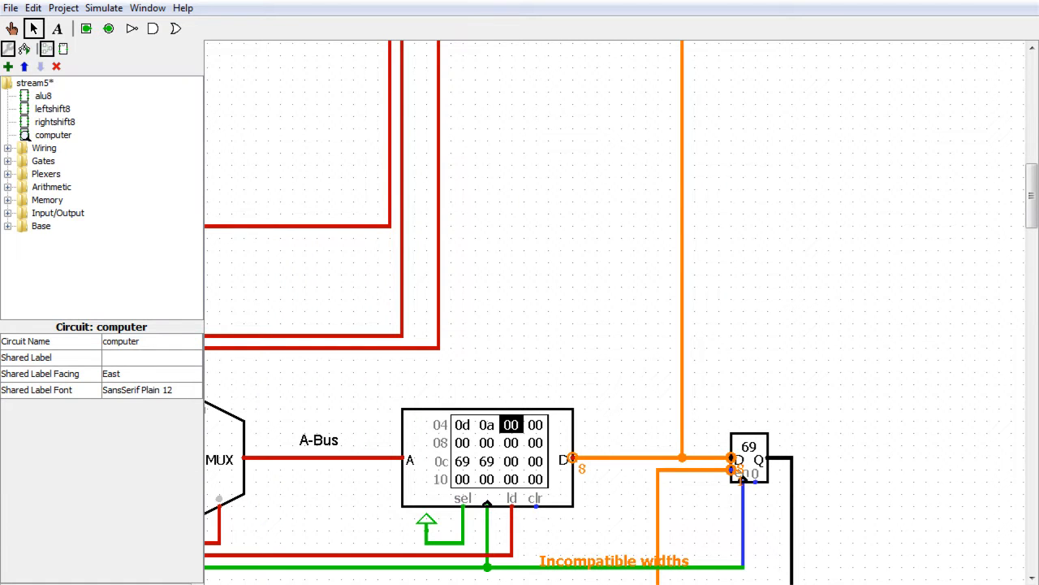
# Turn simulation on and reset the simulation
pyautogui.click(71, 10)
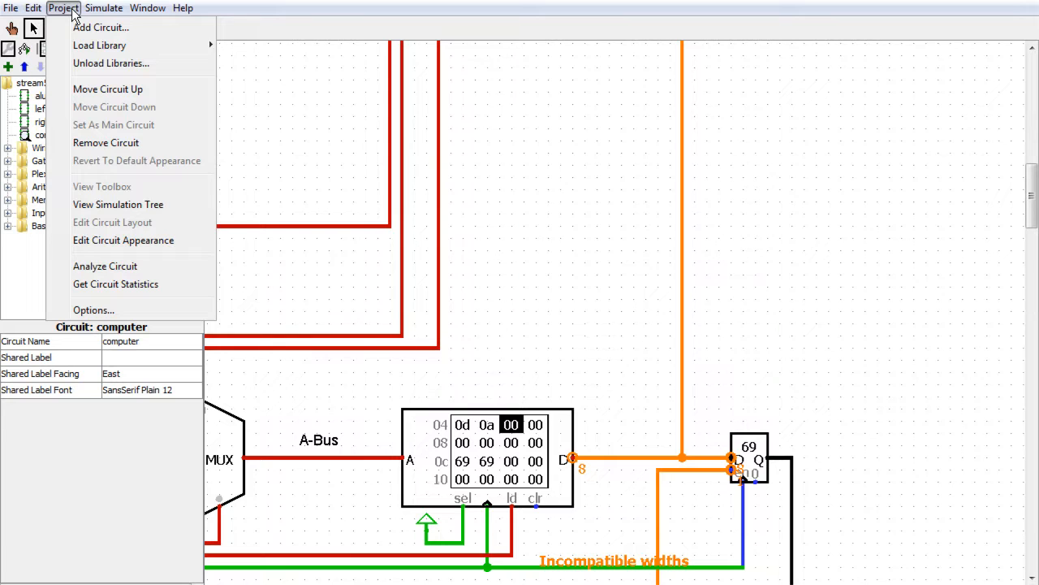
pyautogui.click(73, 12)
pyautogui.click(97, 9)
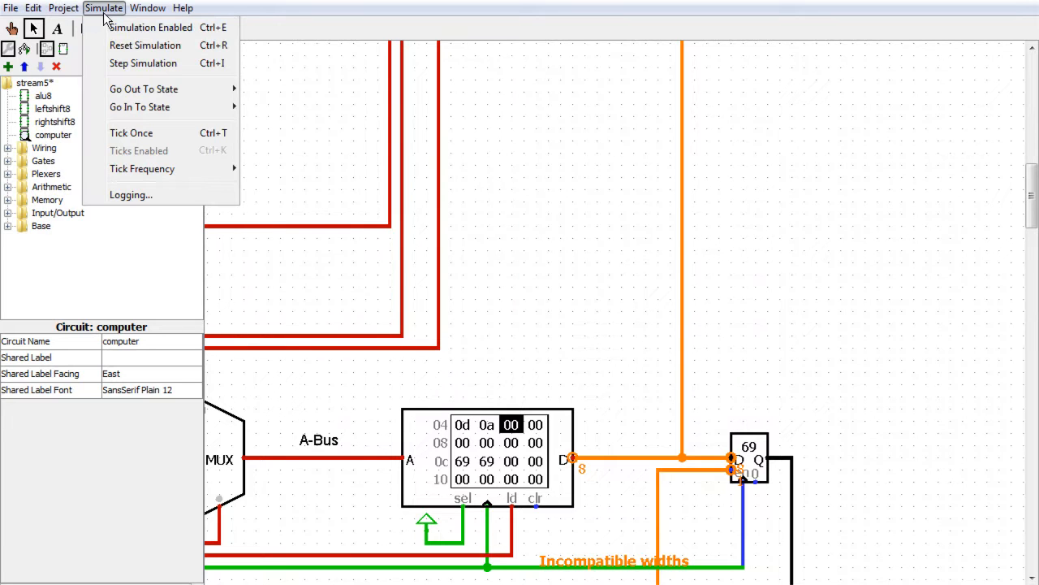
pyautogui.click(150, 34)
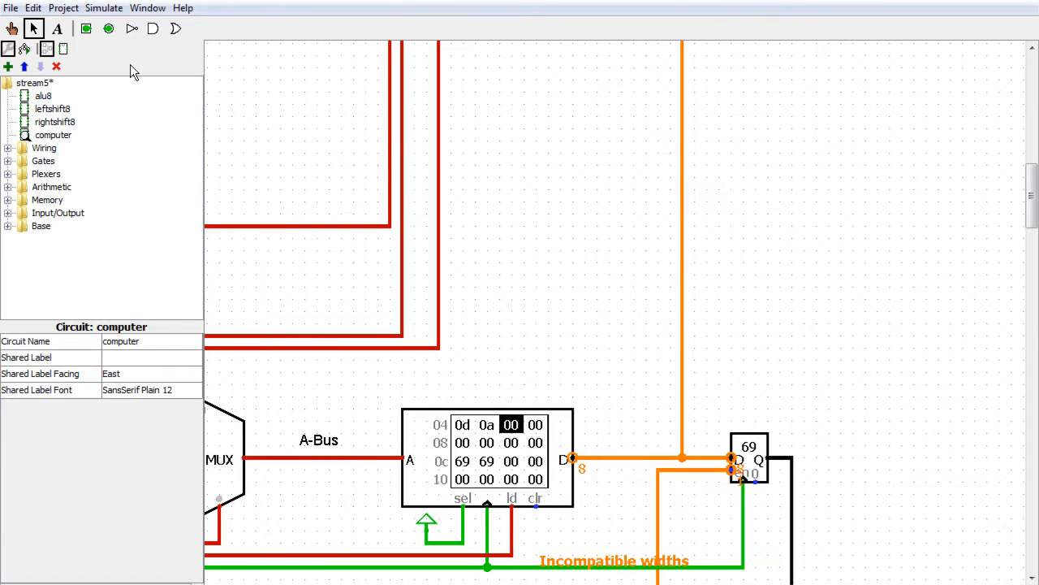
pyautogui.click(104, 8)
pyautogui.click(142, 53)
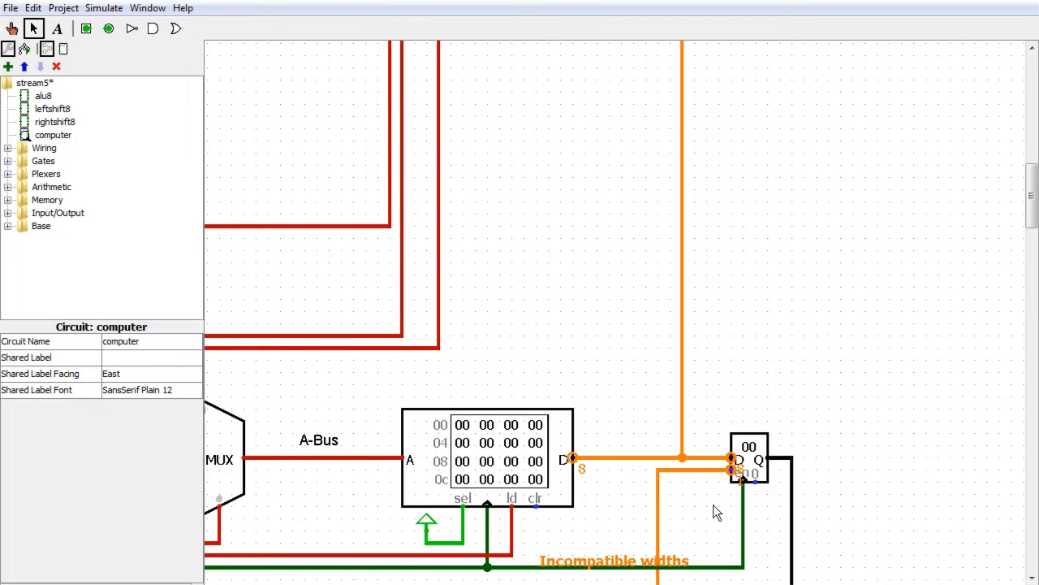
# Delete the stray 10-long vertical wire joining the register's data and enable inputs
pyautogui.moveTo(717, 491); pyautogui.dragTo(742, 438)
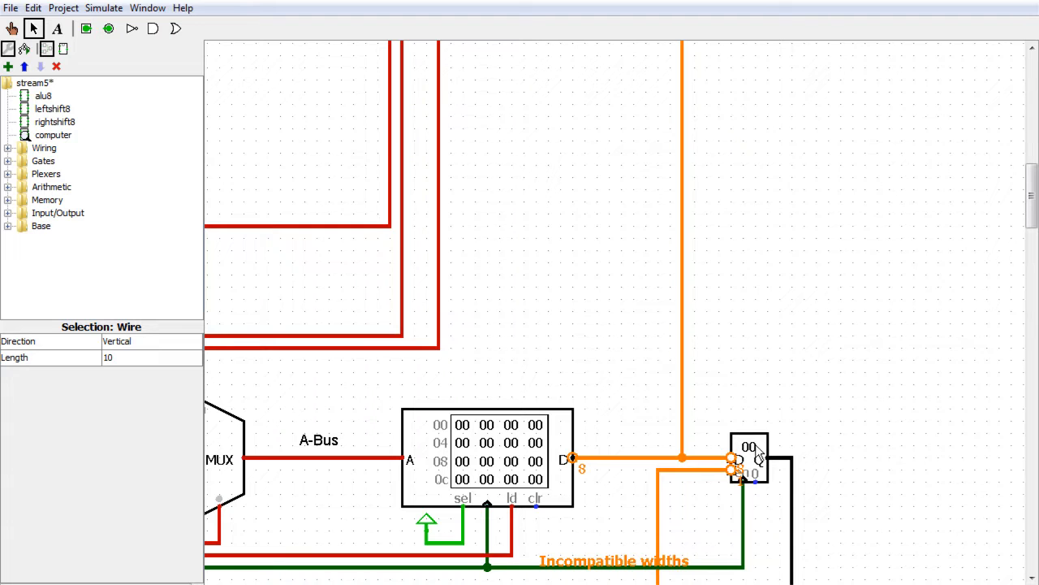
pyautogui.press('Delete')
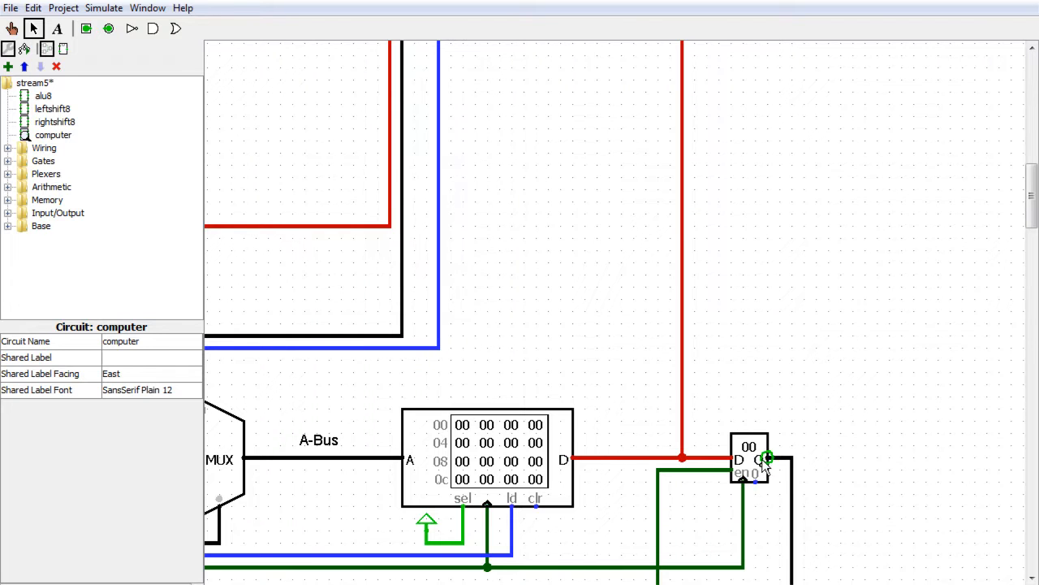
# Review the register's enable line, the control-bit buffer beside the 150000 constant and the flip-flops that drive them
pyautogui.moveTo(1033, 156); pyautogui.dragTo(1025, 224)
pyautogui.moveTo(569, 584); pyautogui.dragTo(426, 584)
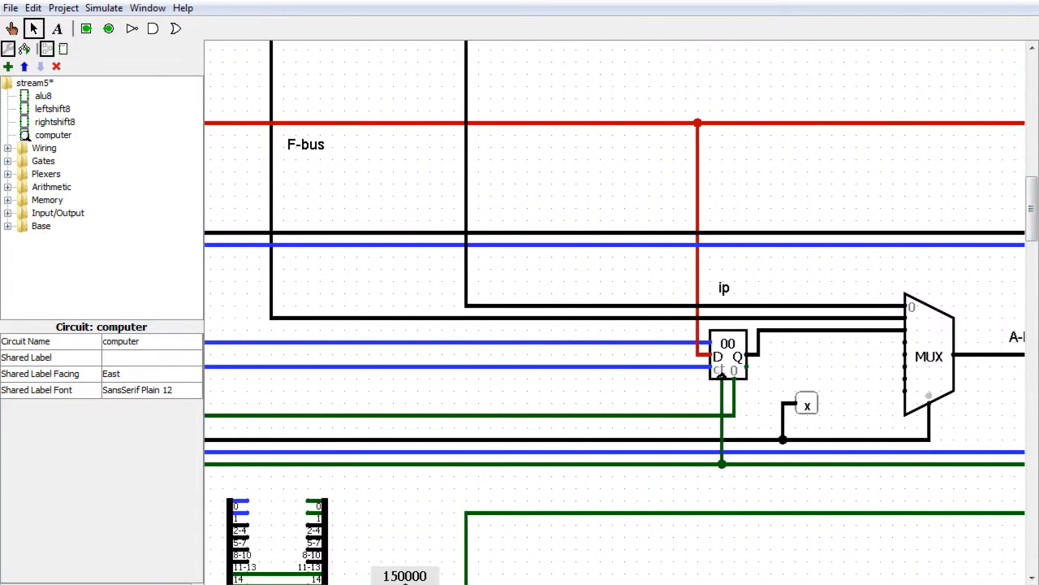
pyautogui.click(185, 584)
pyautogui.click(186, 584)
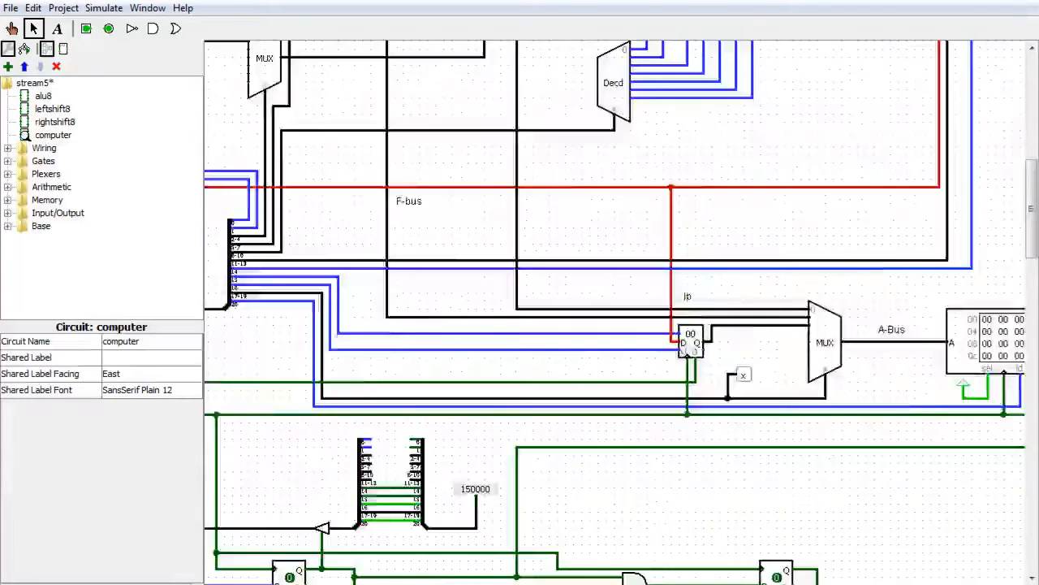
pyautogui.click(186, 584)
pyautogui.moveTo(439, 584)
pyautogui.mouseDown()
pyautogui.moveTo(476, 584)
pyautogui.moveTo(444, 584)
pyautogui.moveTo(466, 584)
pyautogui.moveTo(457, 584)
pyautogui.mouseUp()
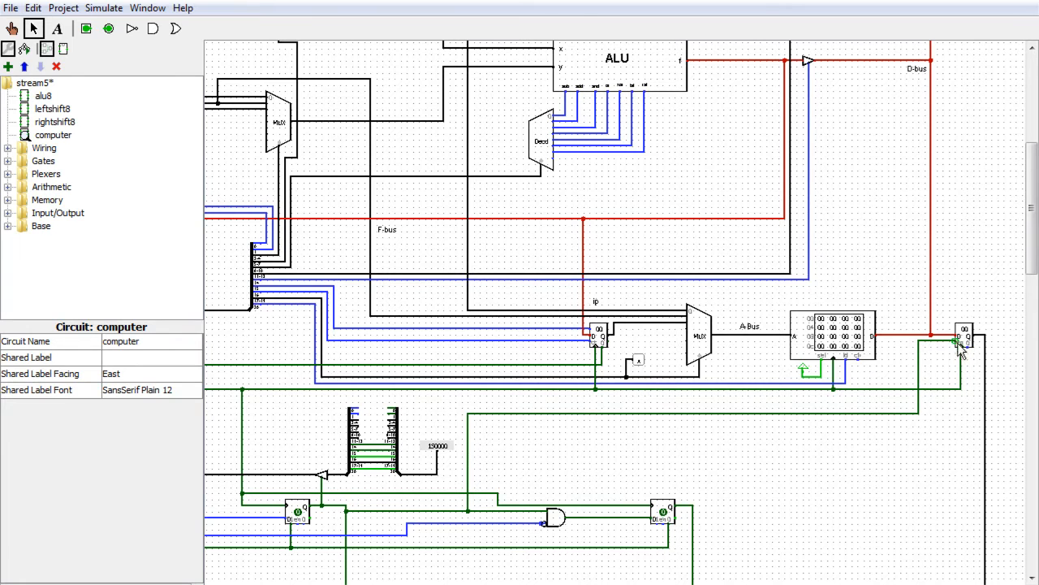
pyautogui.moveTo(1035, 249); pyautogui.dragTo(1035, 266)
pyautogui.hscroll(-5, 526, 425)
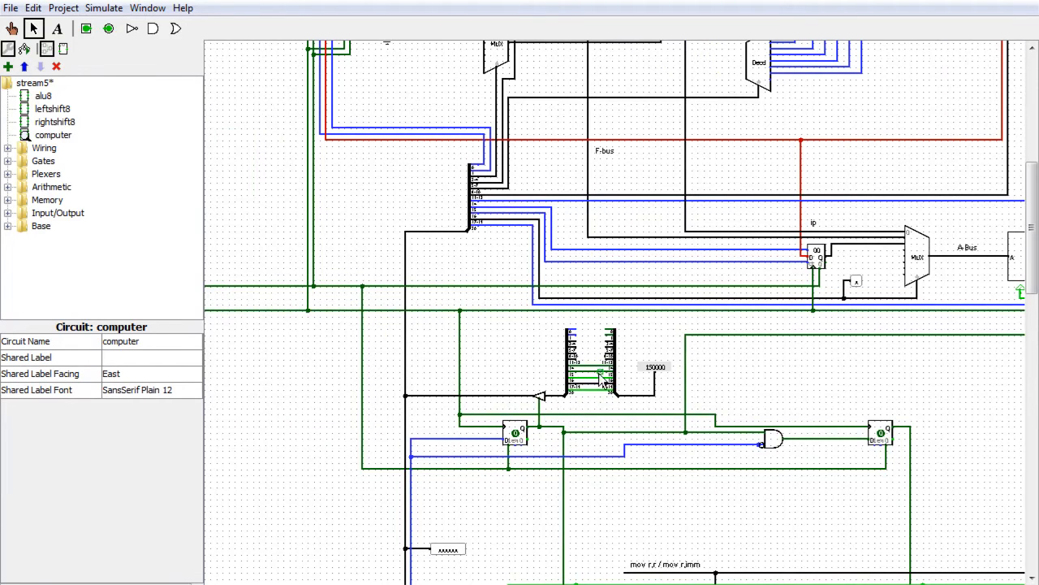
pyautogui.click(541, 406)
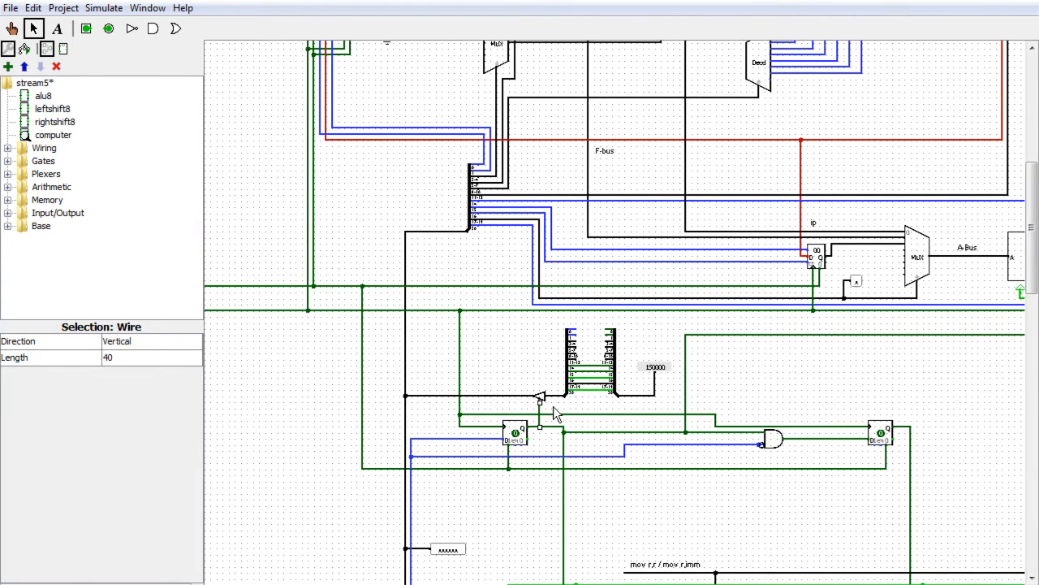
pyautogui.moveTo(1029, 259)
pyautogui.mouseDown()
pyautogui.moveTo(1023, 345)
pyautogui.moveTo(1031, 257)
pyautogui.mouseUp()
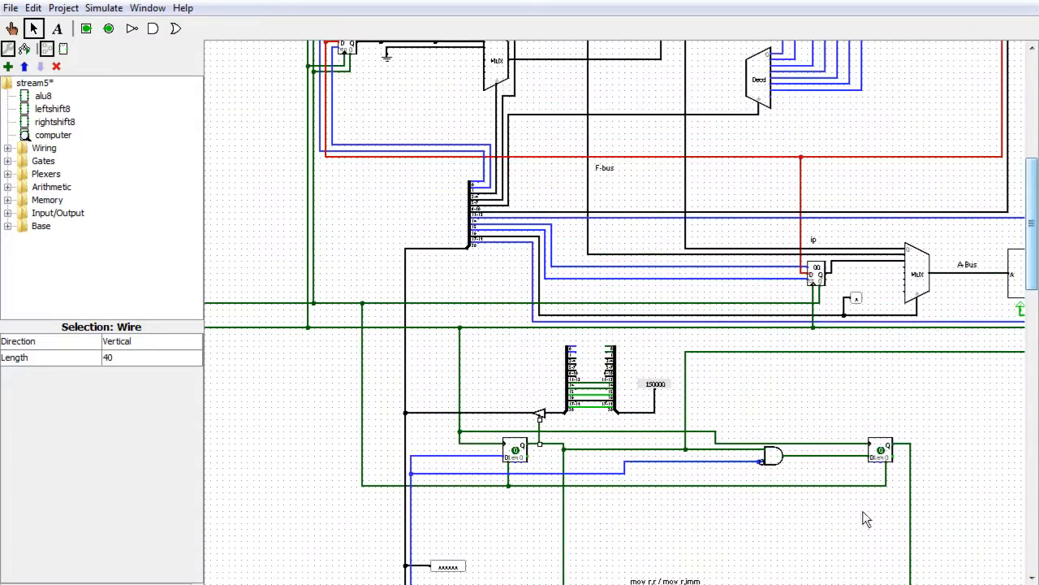
pyautogui.moveTo(824, 584); pyautogui.dragTo(923, 584)
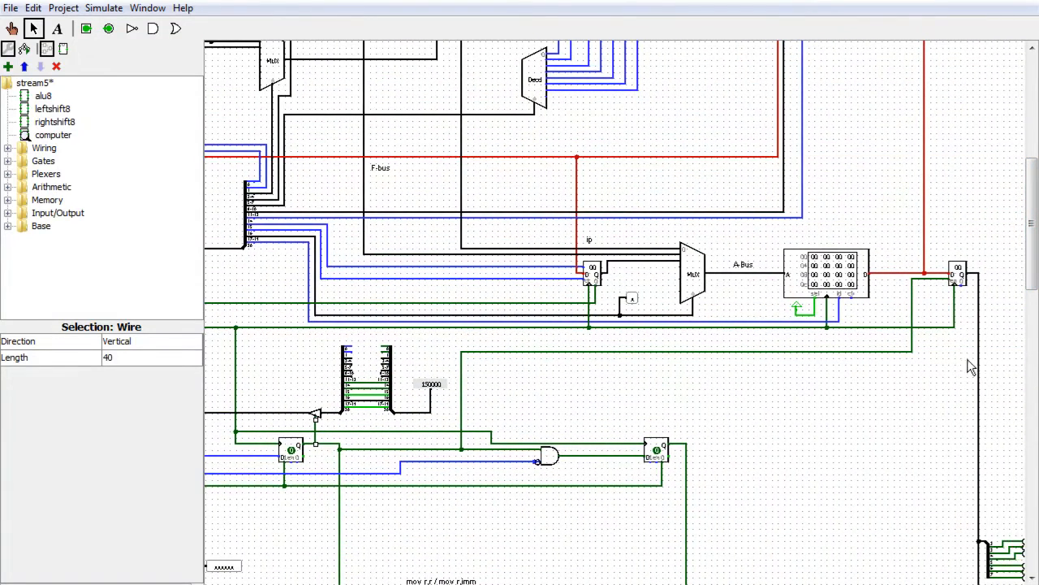
# Load the stotest.txt image into the RAM
pyautogui.moveTo(1032, 242); pyautogui.dragTo(1032, 209)
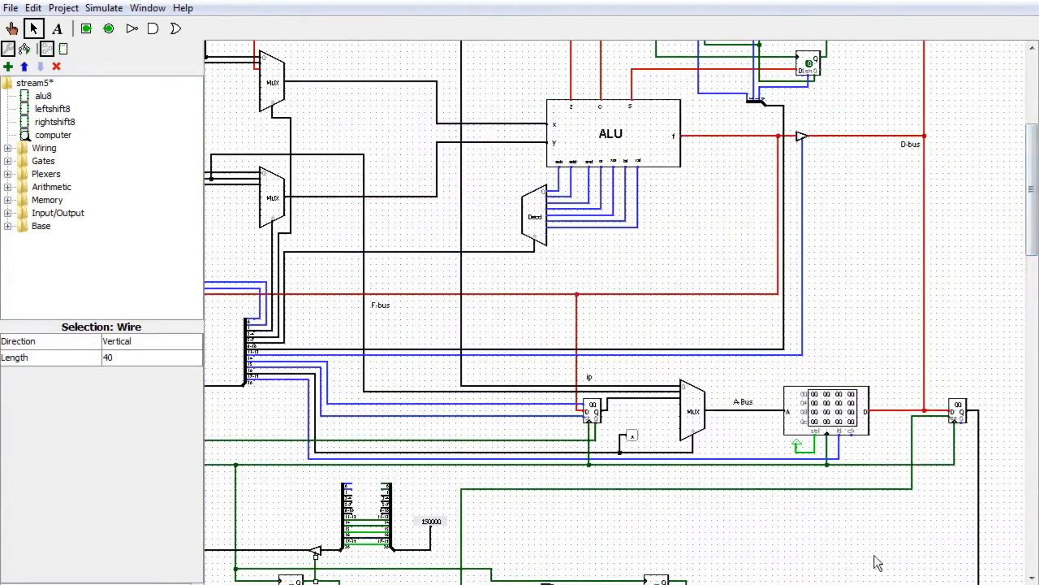
pyautogui.rightClick(830, 412)
pyautogui.click(820, 414)
pyautogui.rightClick(822, 420)
pyautogui.click(889, 502)
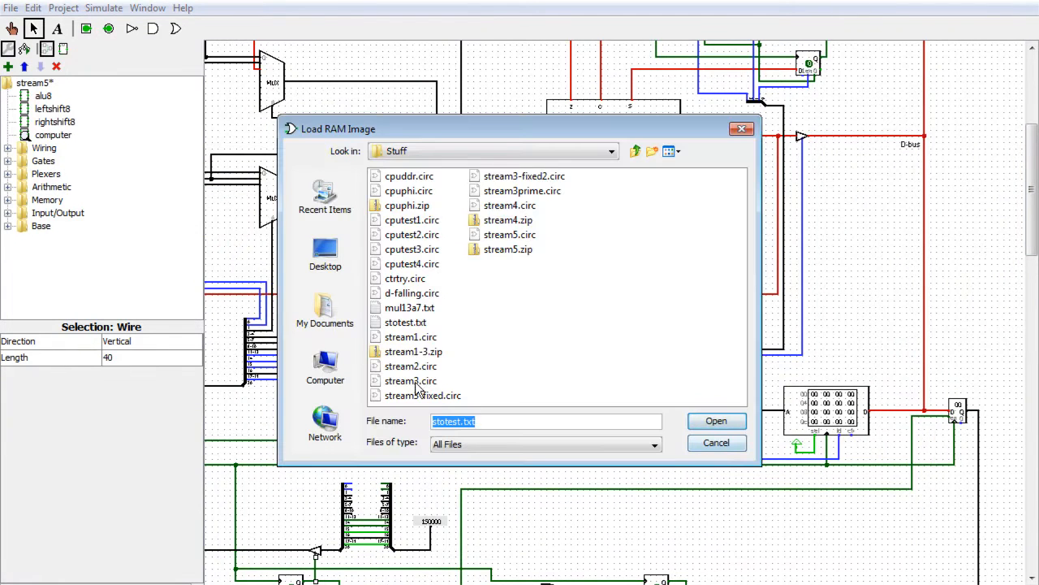
pyautogui.click(407, 322)
pyautogui.click(715, 420)
# Pulse the clr input pin on and off to clear the CPU
pyautogui.moveTo(828, 584); pyautogui.dragTo(696, 584)
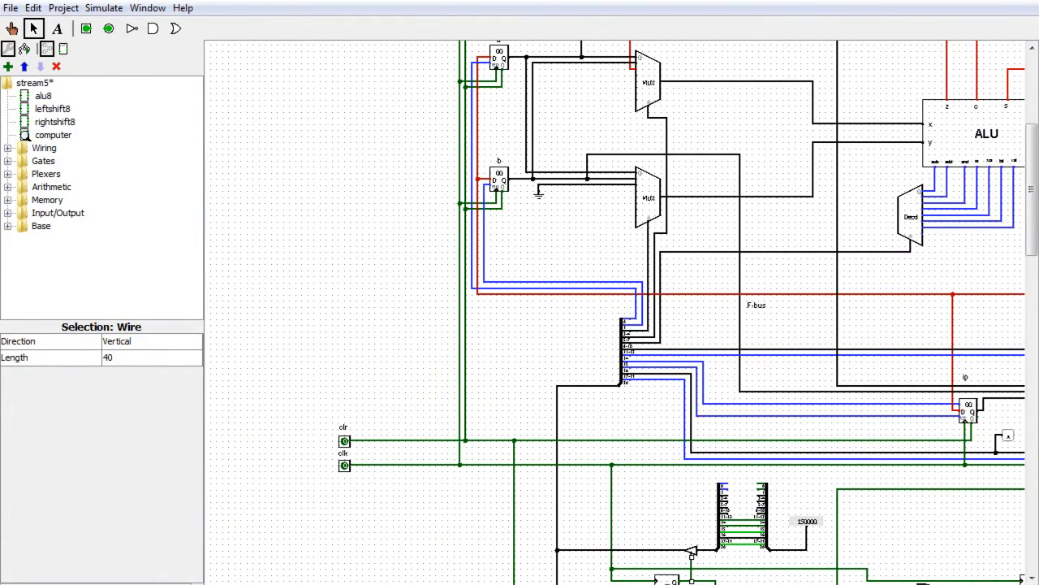
pyautogui.click(185, 584)
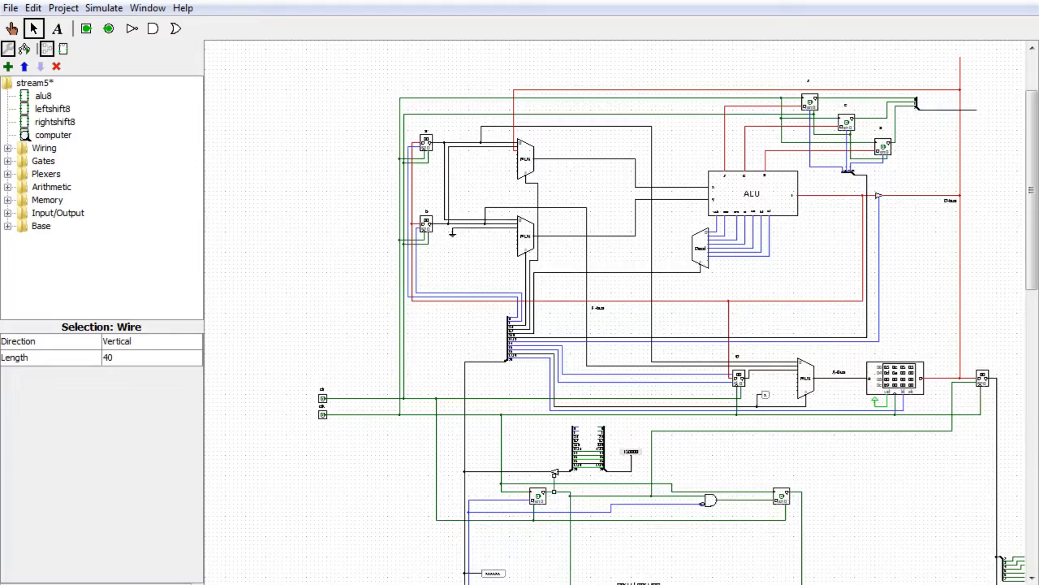
pyautogui.click(7, 32)
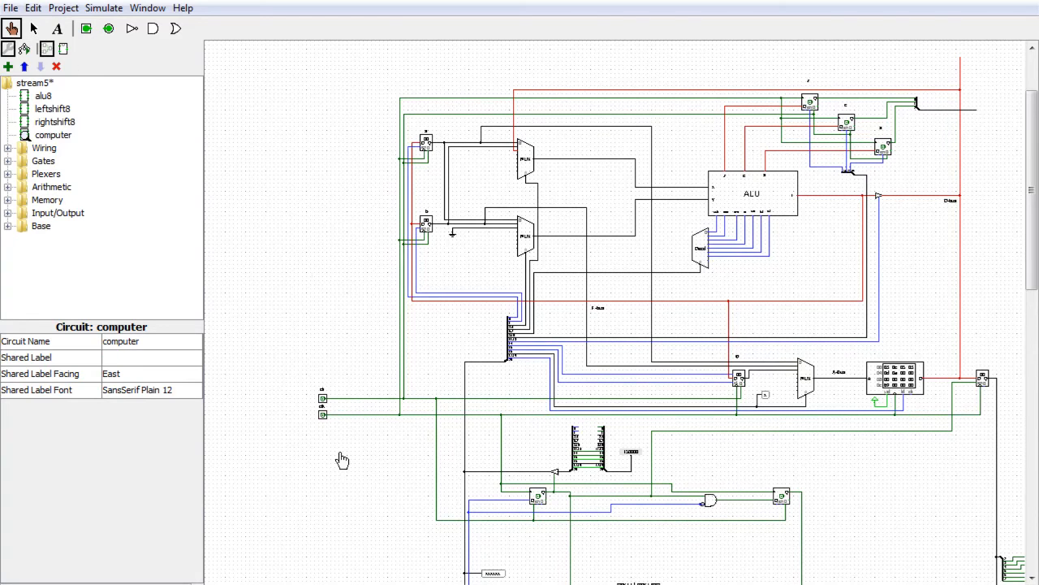
pyautogui.click(322, 399)
pyautogui.click(322, 398)
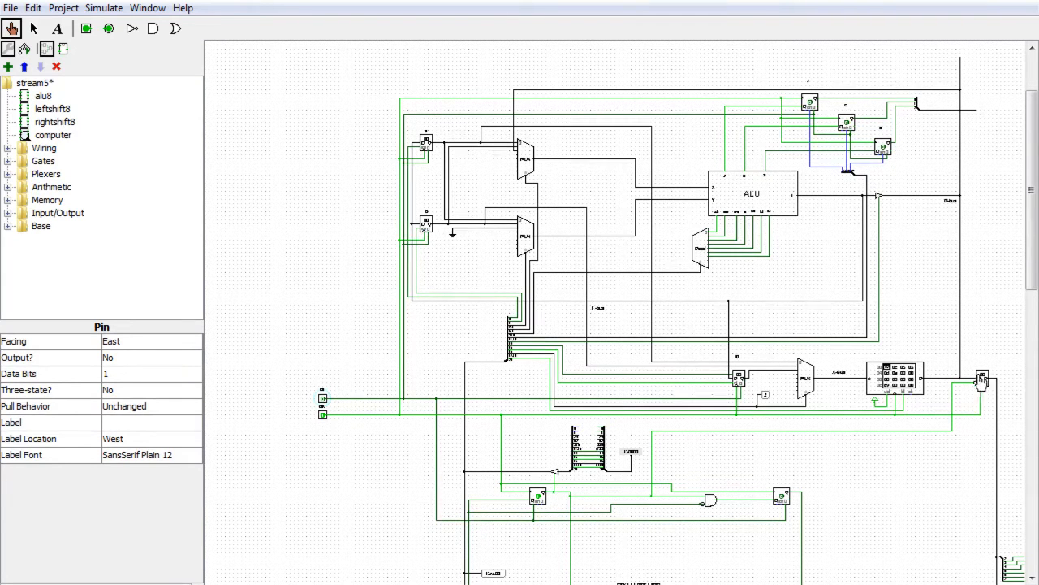
# Toggle the clk input pin repeatedly to step the CPU through the loaded program
pyautogui.click(323, 415)
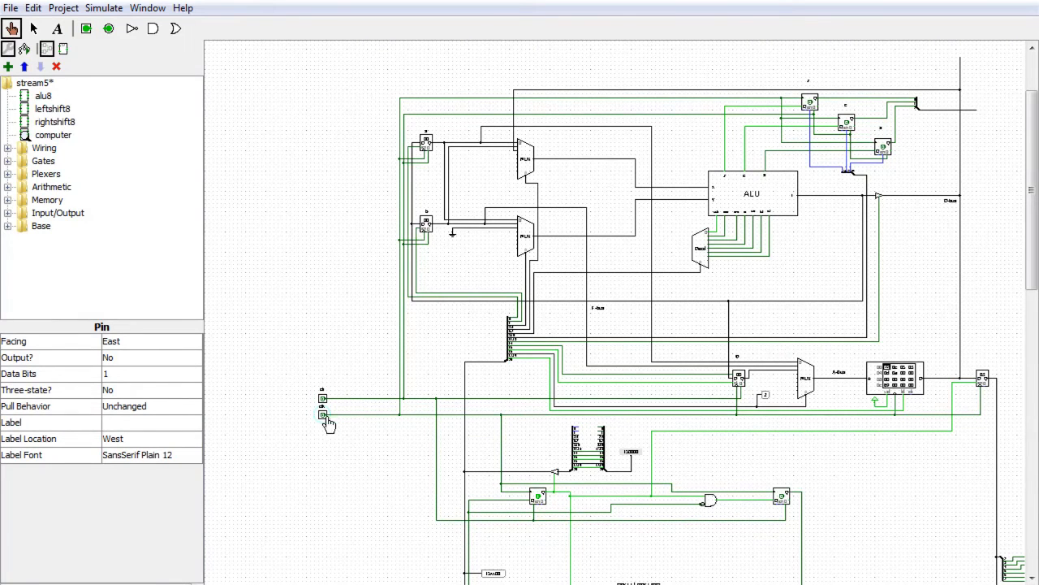
pyautogui.click(323, 416)
pyautogui.click(322, 416)
pyautogui.click(322, 416)
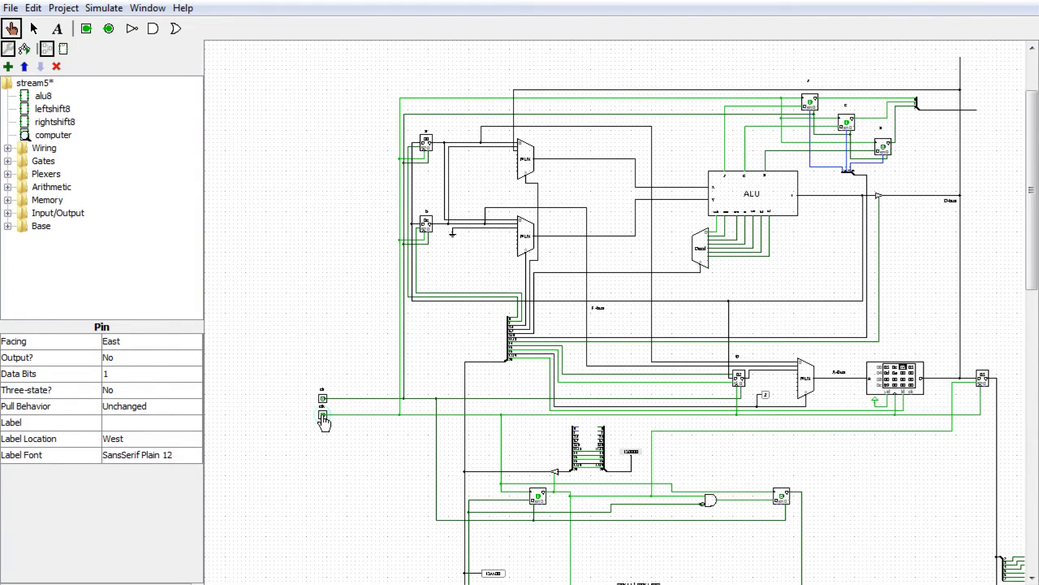
pyautogui.click(322, 416)
pyautogui.click(322, 415)
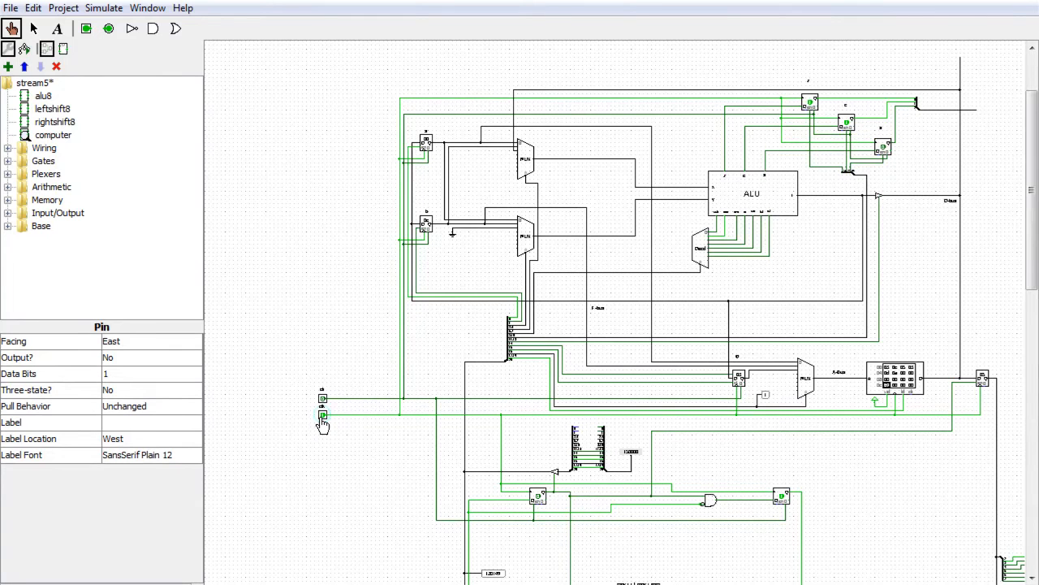
pyautogui.click(322, 416)
pyautogui.click(322, 416)
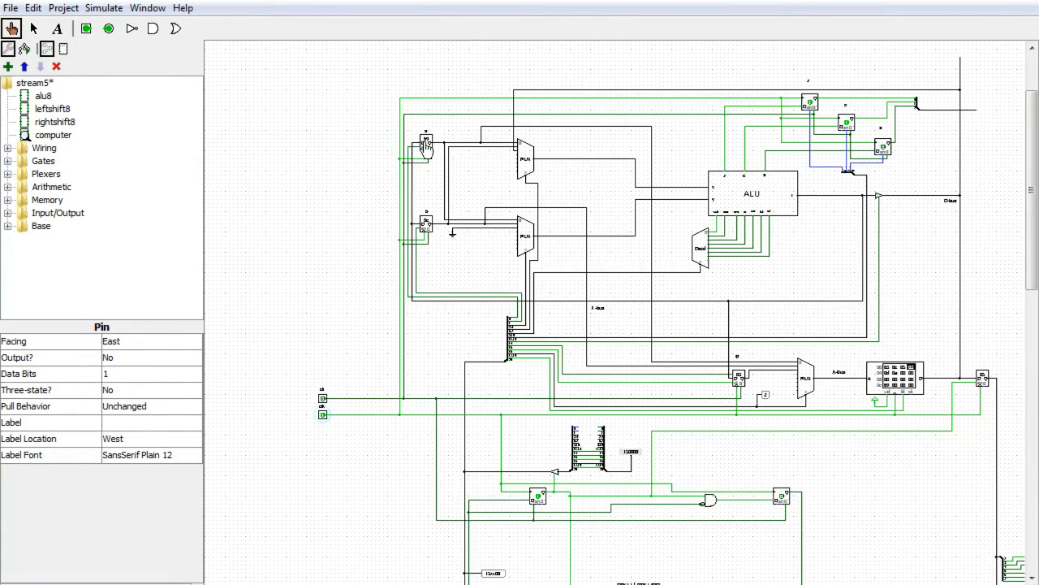
pyautogui.click(322, 417)
pyautogui.click(322, 417)
pyautogui.click(322, 417)
pyautogui.click(322, 416)
pyautogui.click(323, 416)
pyautogui.click(322, 417)
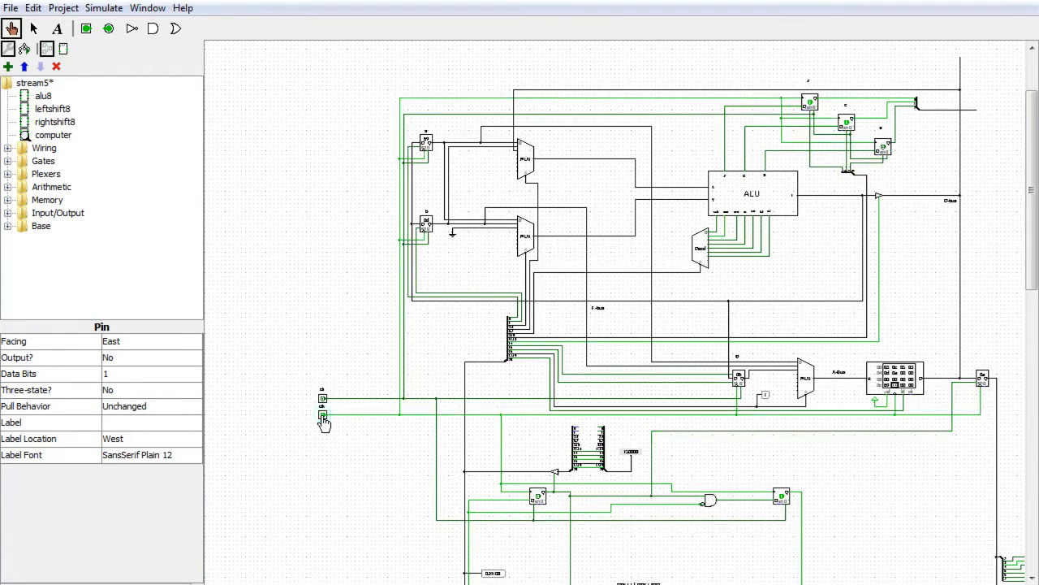
pyautogui.click(323, 416)
pyautogui.click(323, 416)
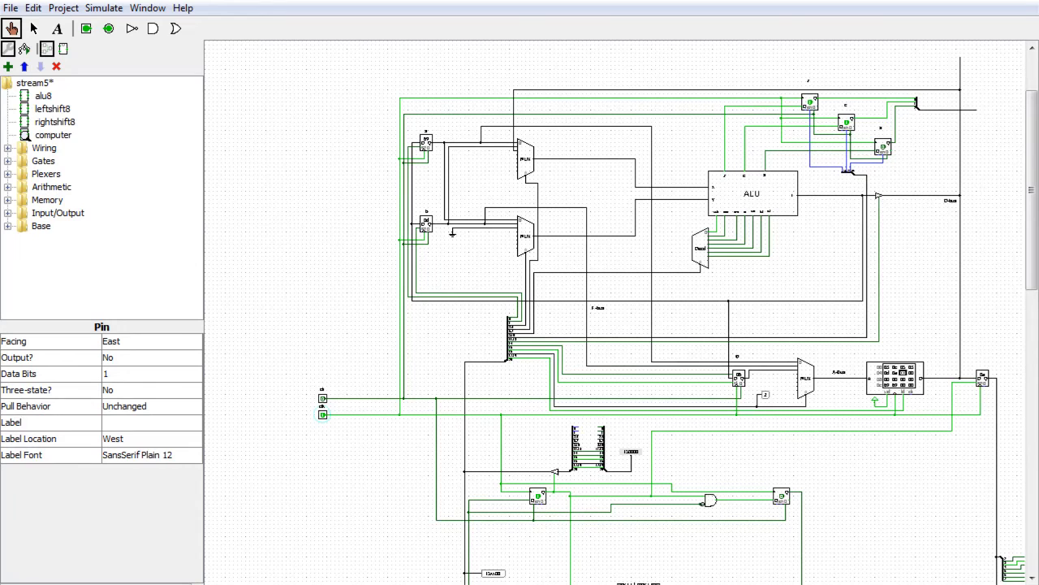
# Shift the 120-long vertical segment of the enable wire closer to the register beside the RAM
pyautogui.click(185, 584)
pyautogui.moveTo(455, 584); pyautogui.dragTo(625, 584)
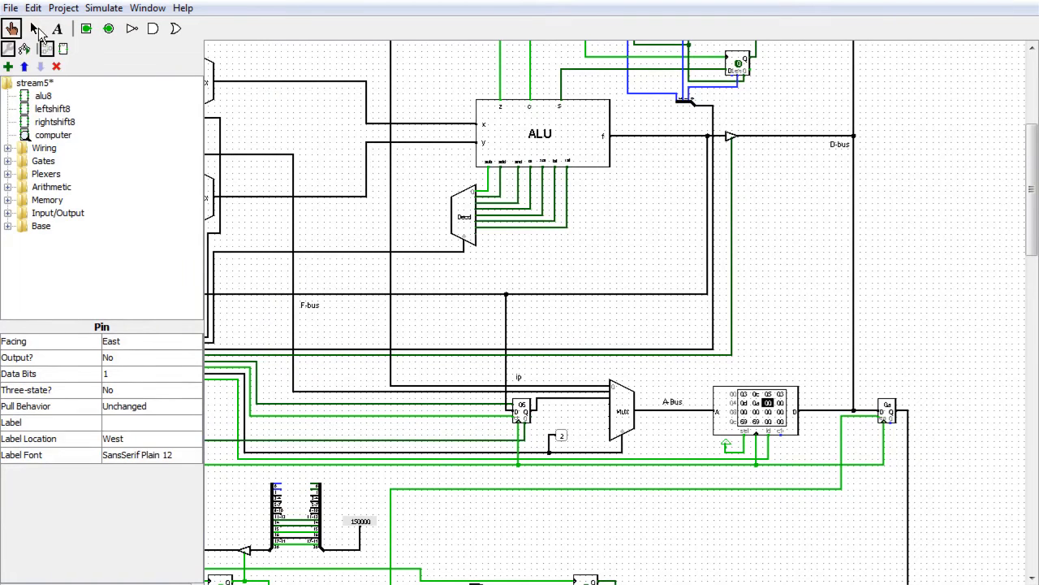
pyautogui.click(34, 27)
pyautogui.click(843, 452)
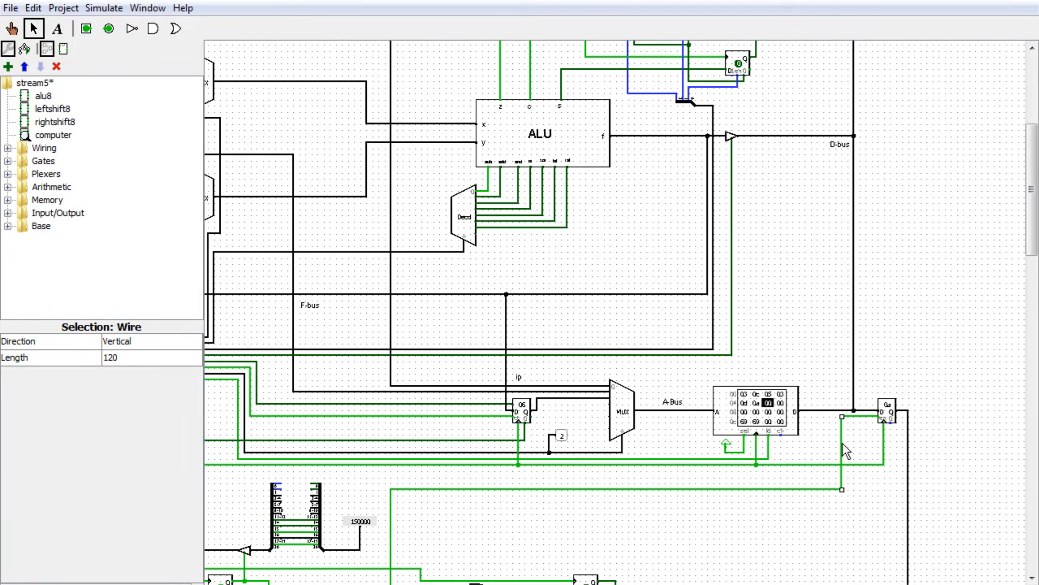
pyautogui.moveTo(843, 444); pyautogui.dragTo(873, 447)
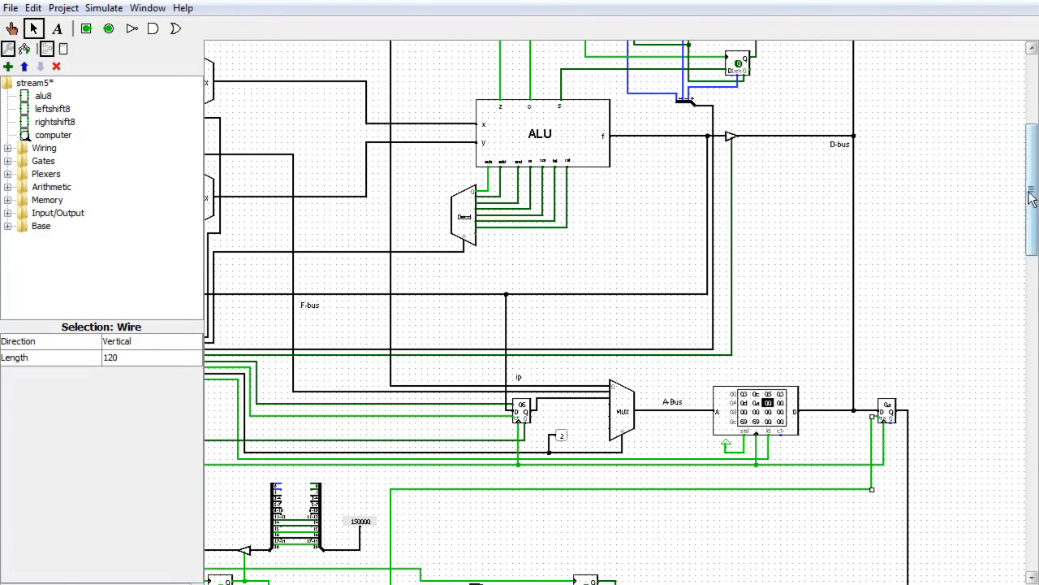
# Delete the clk and clr input pins
pyautogui.moveTo(1032, 197); pyautogui.dragTo(1032, 208)
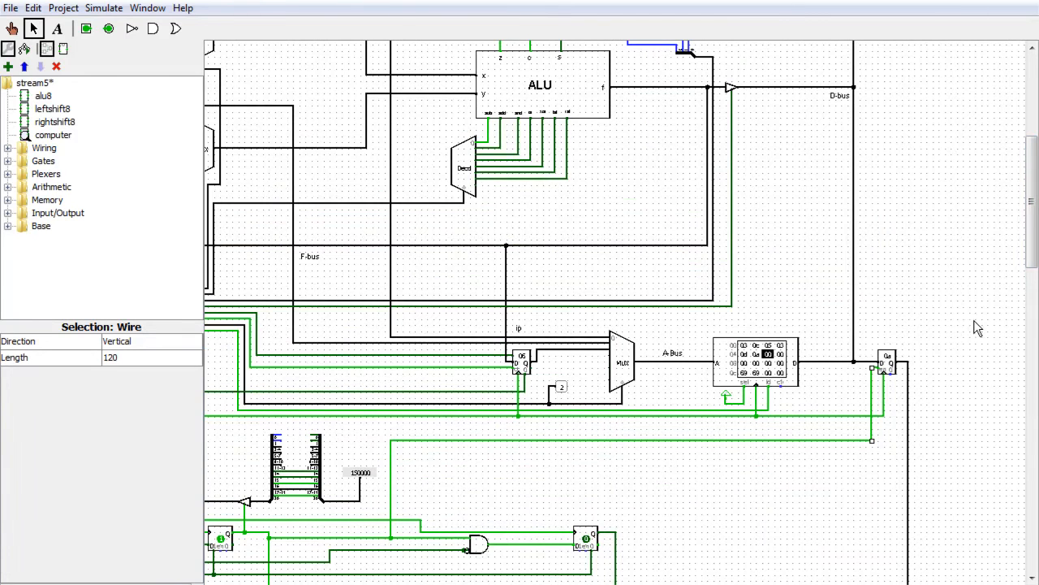
pyautogui.moveTo(1027, 268); pyautogui.dragTo(1027, 310)
pyautogui.moveTo(715, 584); pyautogui.dragTo(656, 584)
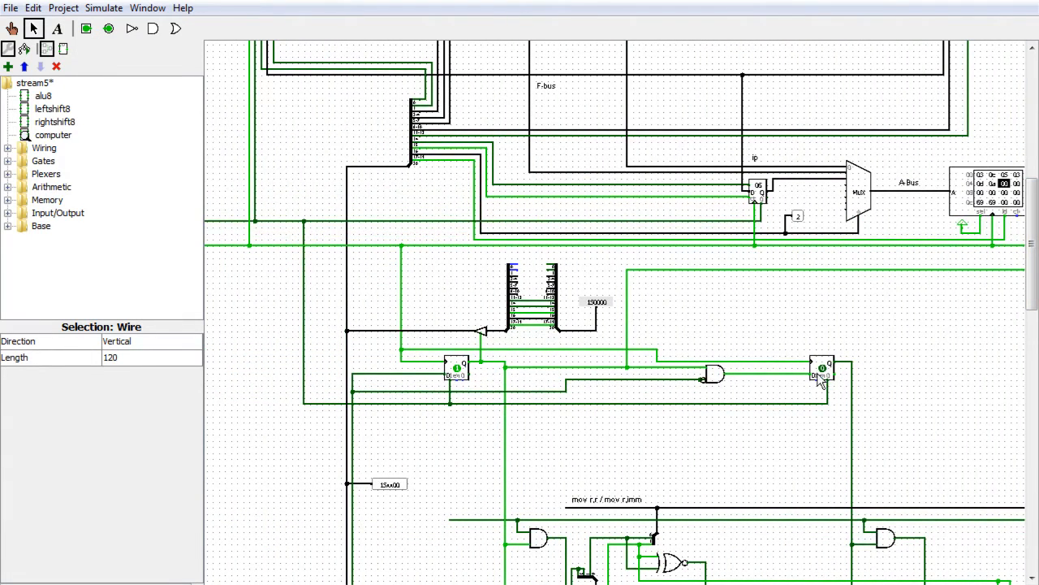
pyautogui.moveTo(617, 584); pyautogui.dragTo(560, 584)
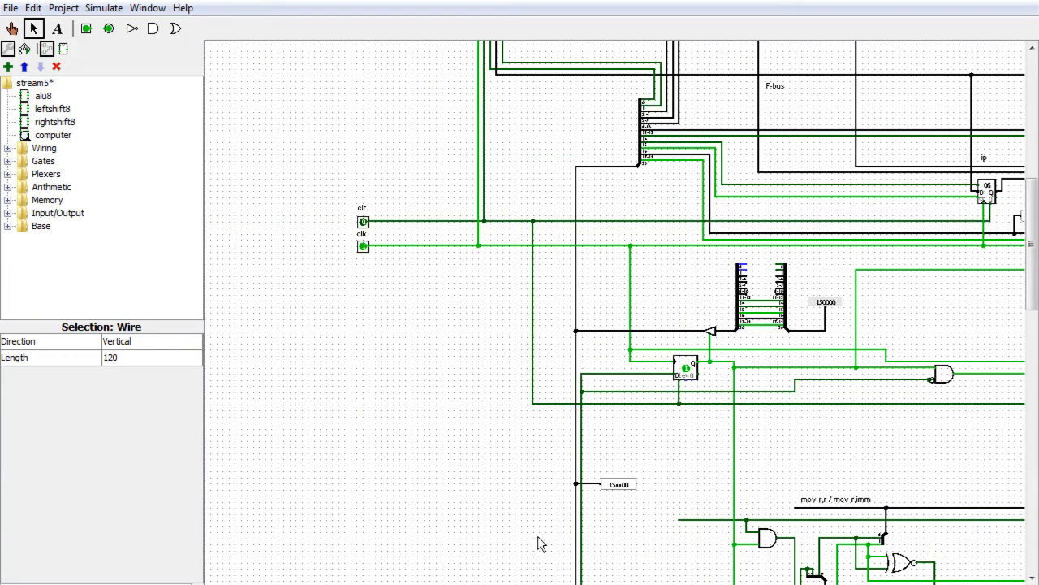
pyautogui.click(367, 250)
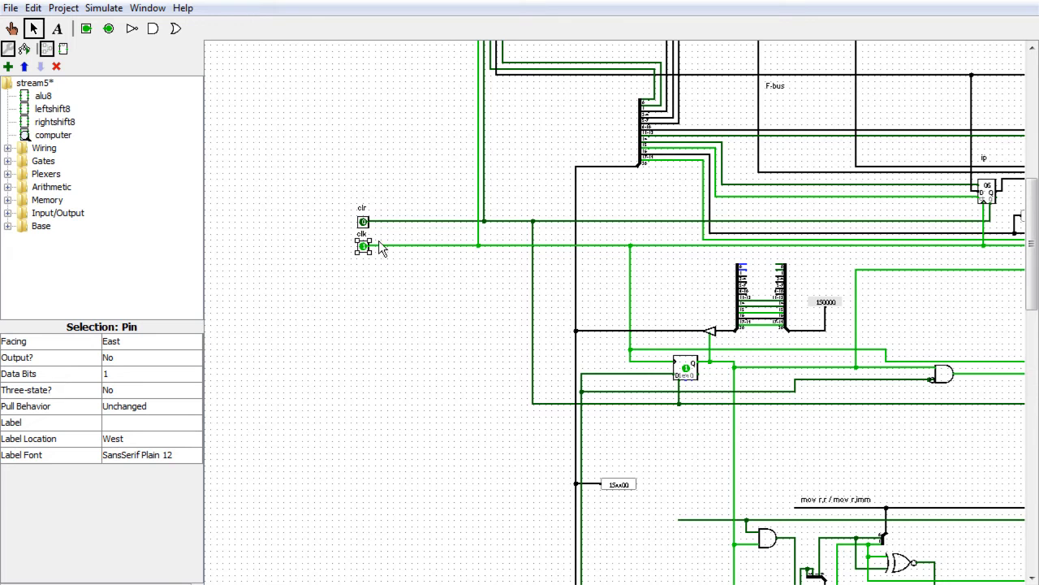
pyautogui.press('Delete')
pyautogui.click(365, 222)
pyautogui.press('Delete')
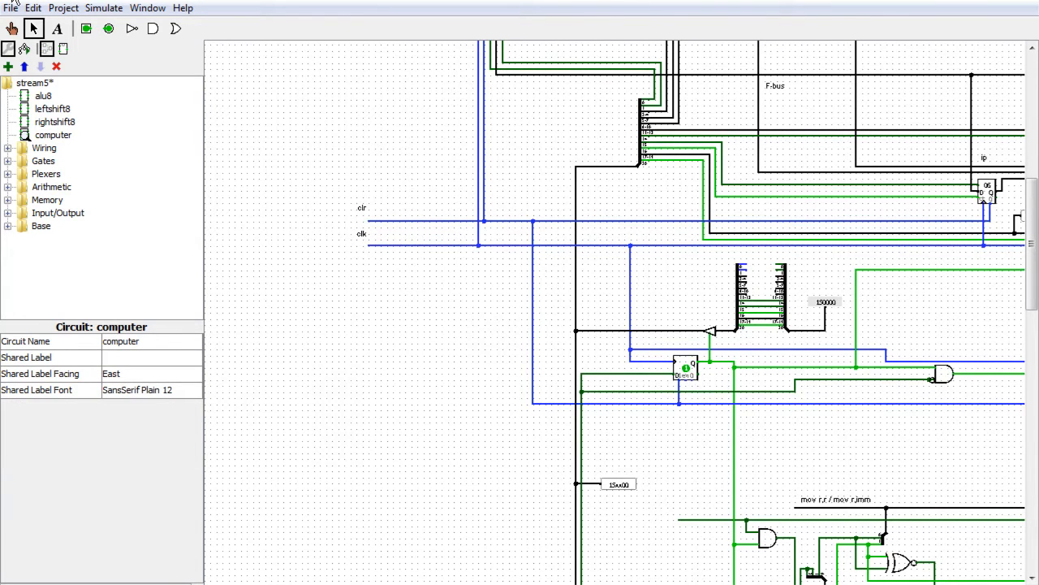
# Place a Button at the start of the clr line
pyautogui.click(7, 213)
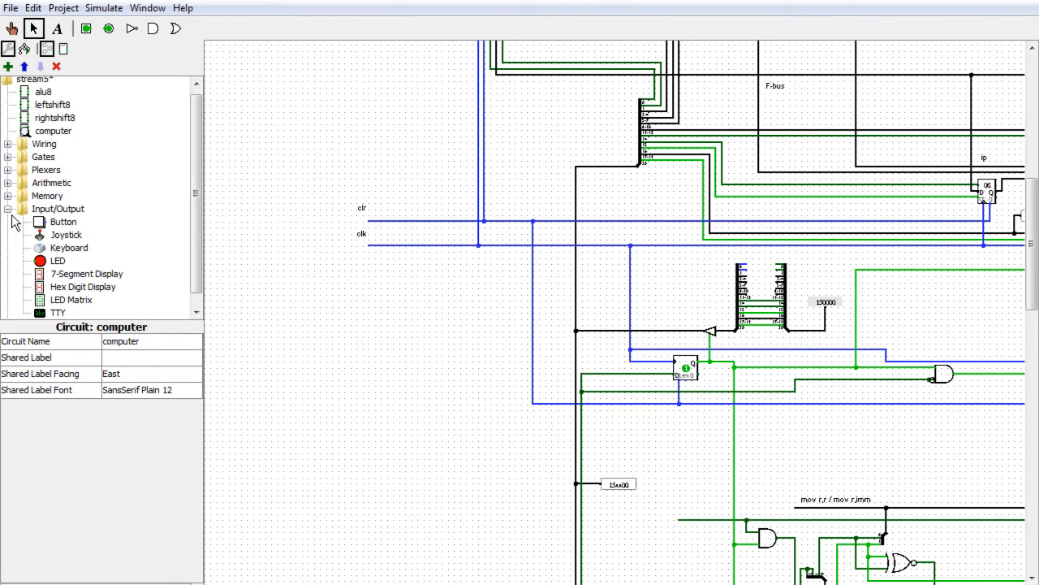
pyautogui.click(54, 222)
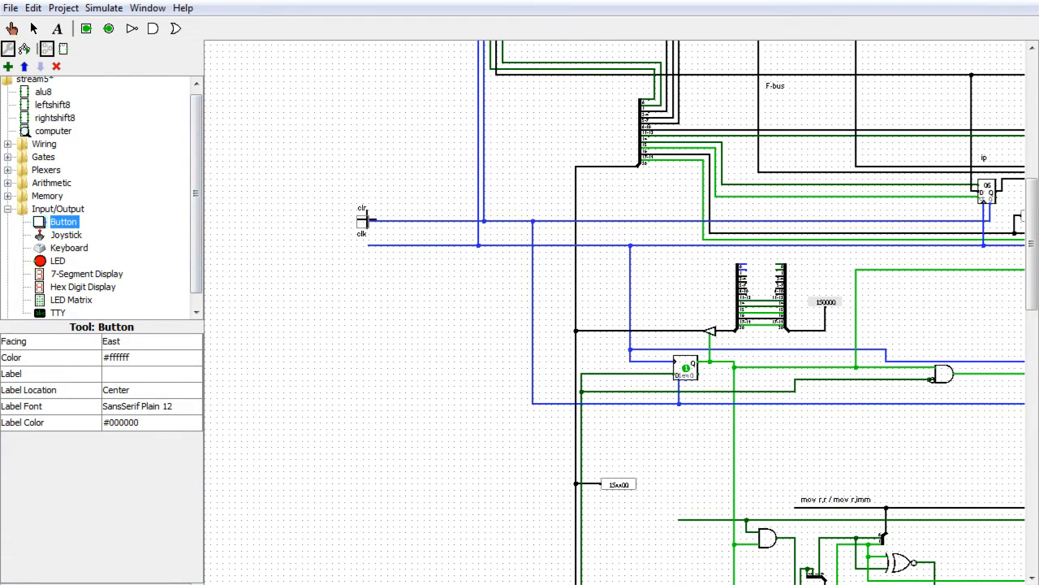
pyautogui.click(369, 220)
# Place a Clock component at the start of the clk line
pyautogui.moveTo(200, 259); pyautogui.dragTo(198, 250)
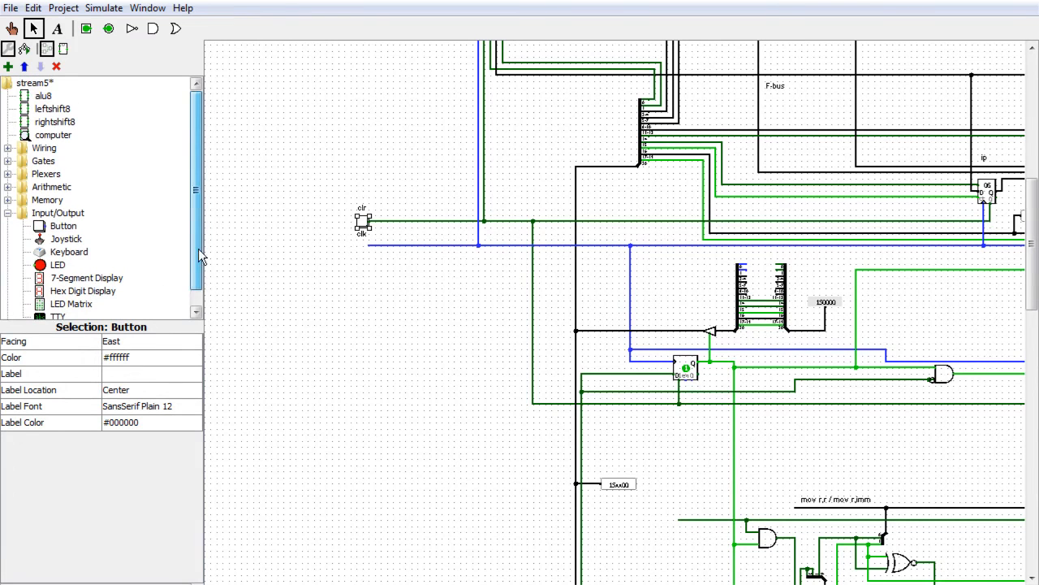
pyautogui.click(7, 149)
pyautogui.click(61, 226)
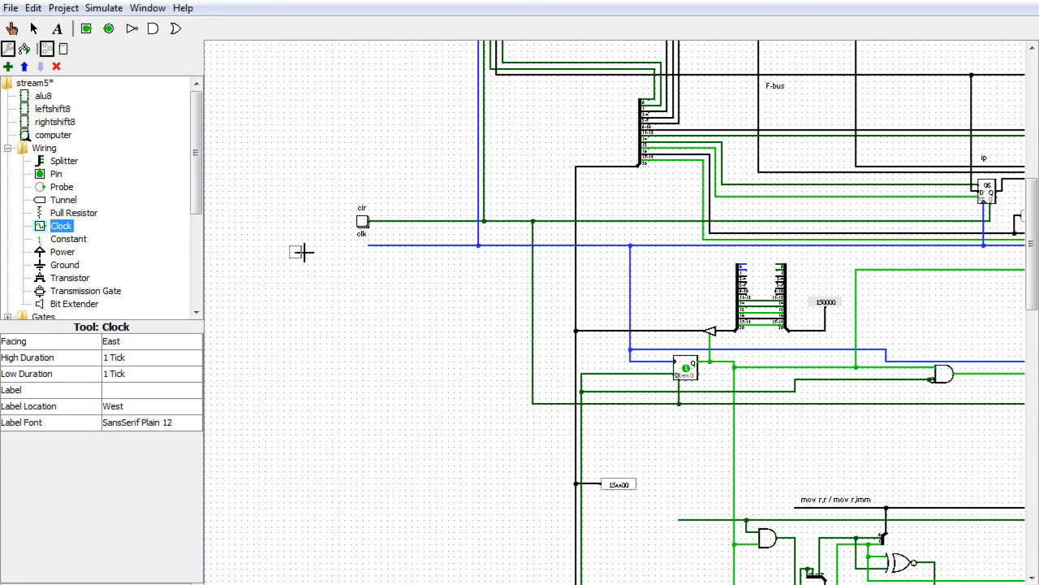
pyautogui.click(365, 245)
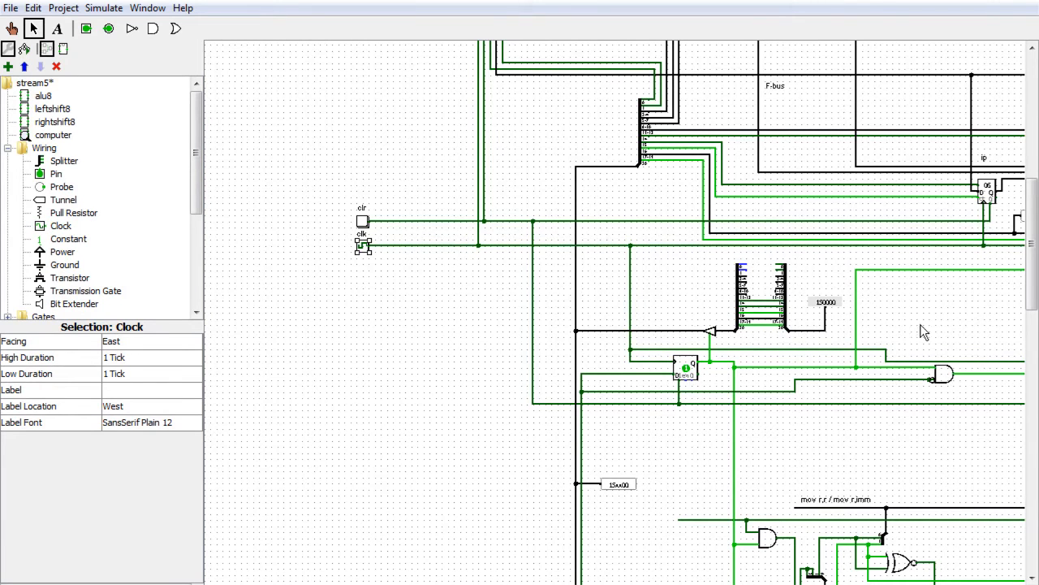
# Set the simulation's tick frequency to 4 Hz
pyautogui.moveTo(1032, 296); pyautogui.dragTo(1032, 265)
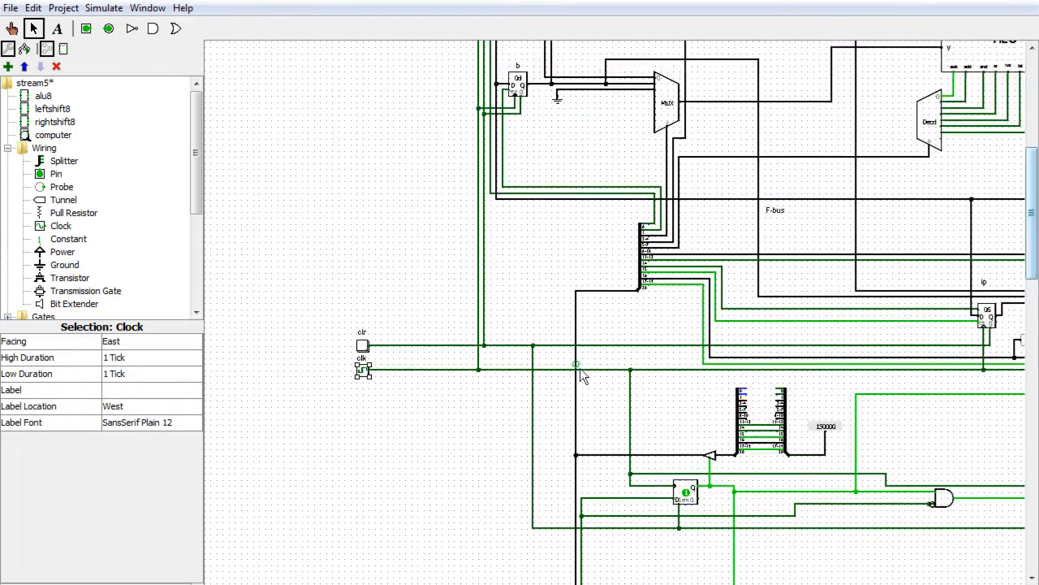
pyautogui.moveTo(510, 584)
pyautogui.mouseDown()
pyautogui.moveTo(582, 584)
pyautogui.moveTo(523, 584)
pyautogui.mouseUp()
pyautogui.click(104, 8)
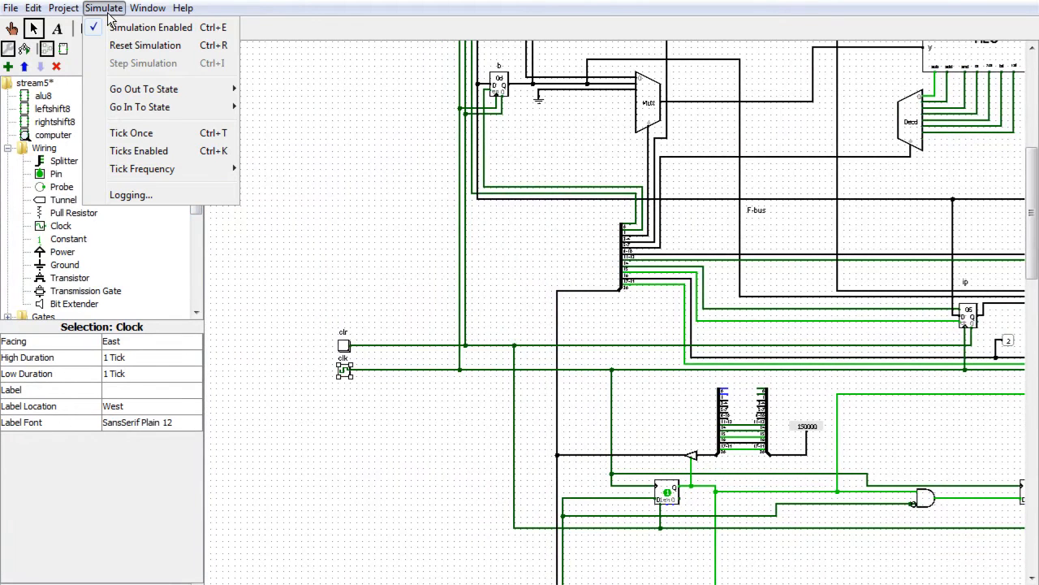
pyautogui.moveTo(162, 170)
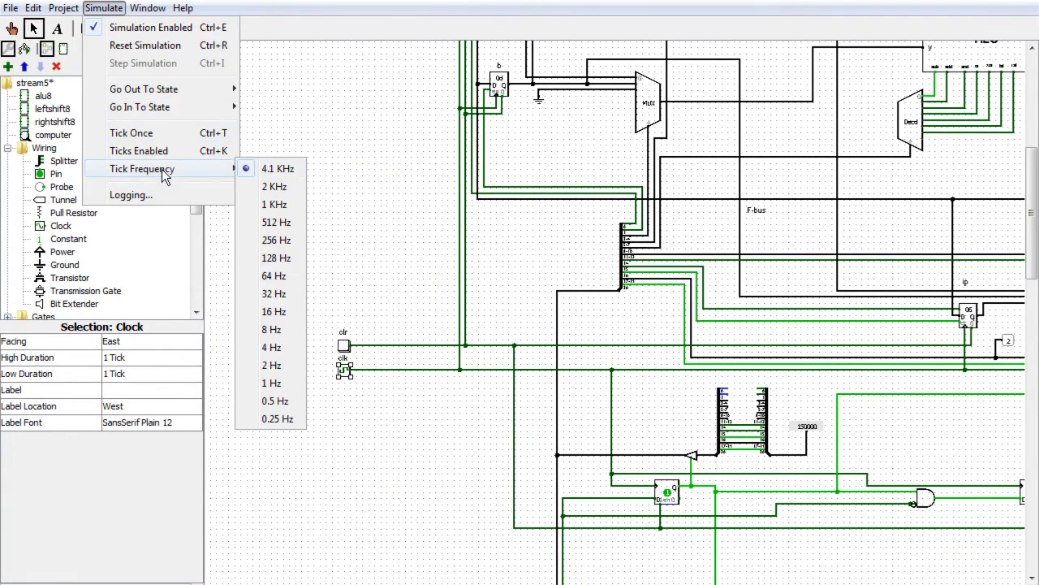
pyautogui.click(282, 352)
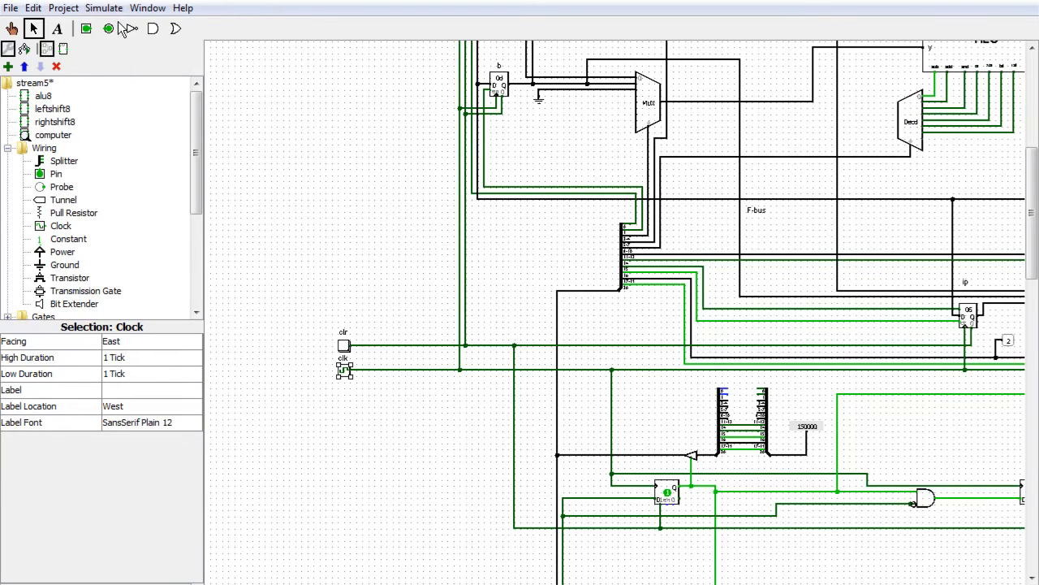
# Reset the CPU with the clr button and enable clock ticks, following the ip register and RAM as the program runs
pyautogui.click(12, 28)
pyautogui.click(343, 345)
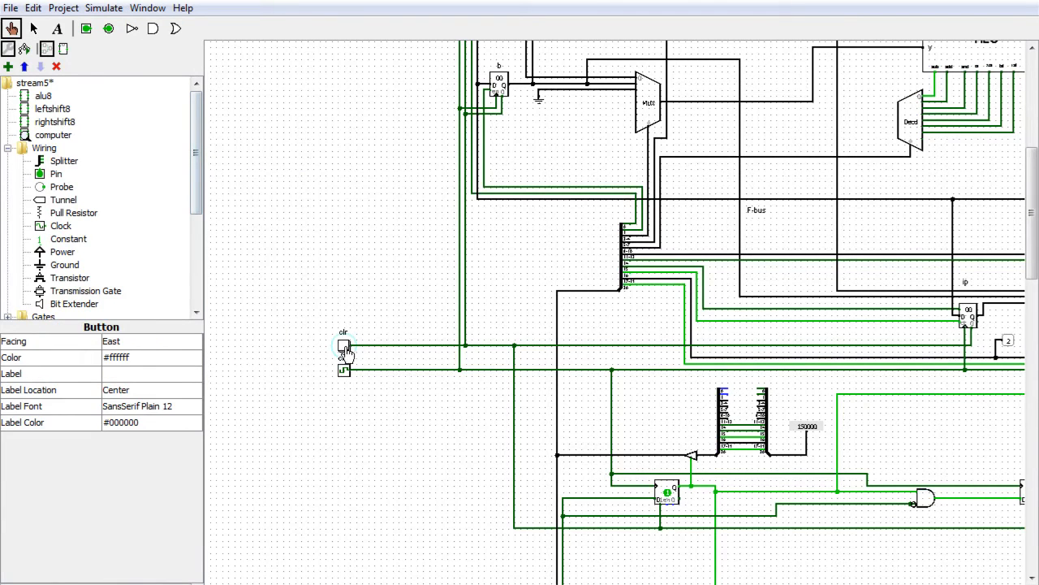
pyautogui.click(104, 8)
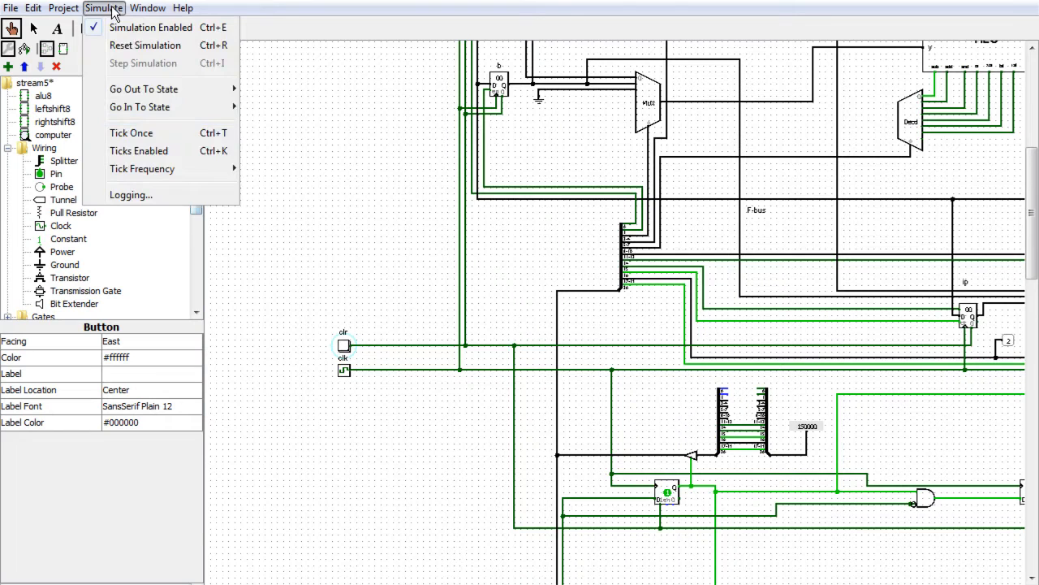
pyautogui.click(159, 151)
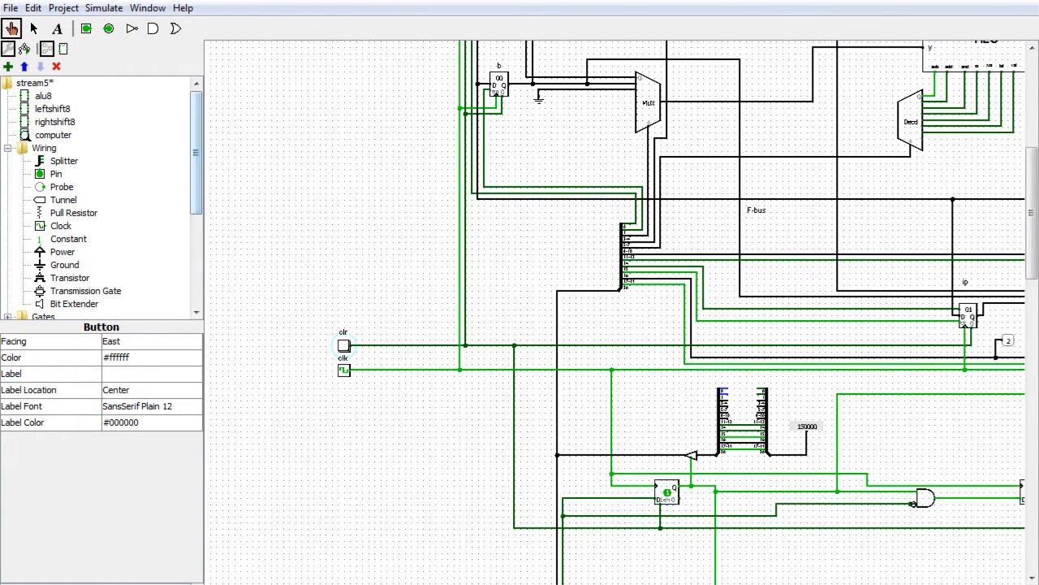
pyautogui.hscroll(5, 999, 252)
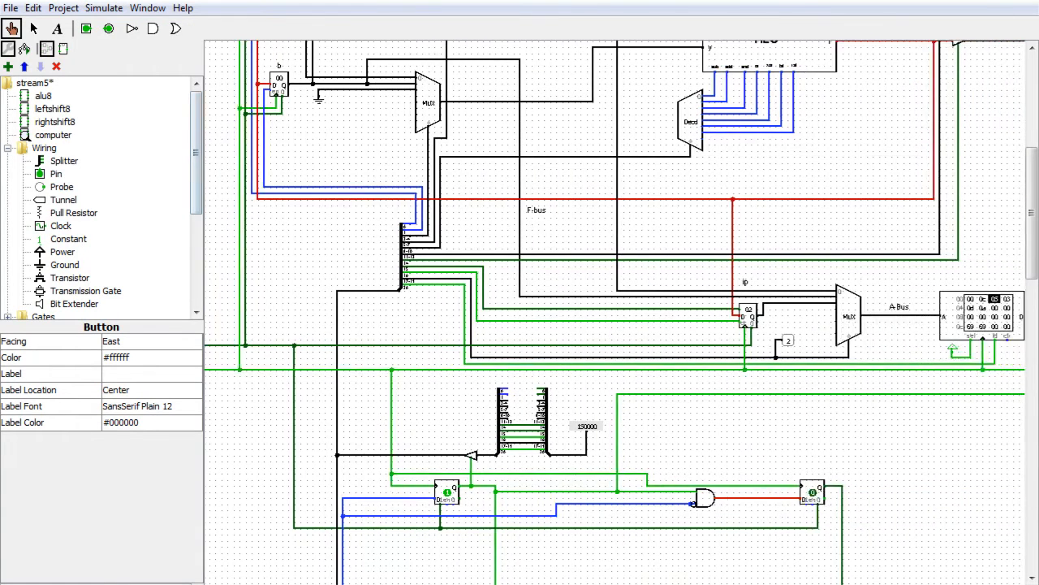
pyautogui.click(982, 326)
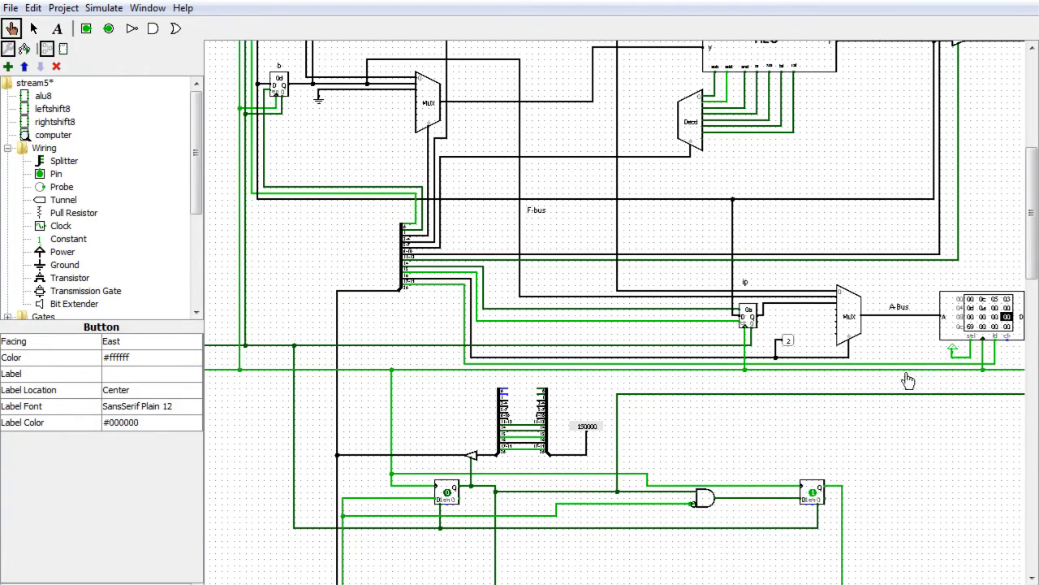
# Stop the running program by disabling the clock ticks
pyautogui.moveTo(576, 584); pyautogui.dragTo(455, 584)
pyautogui.click(107, 8)
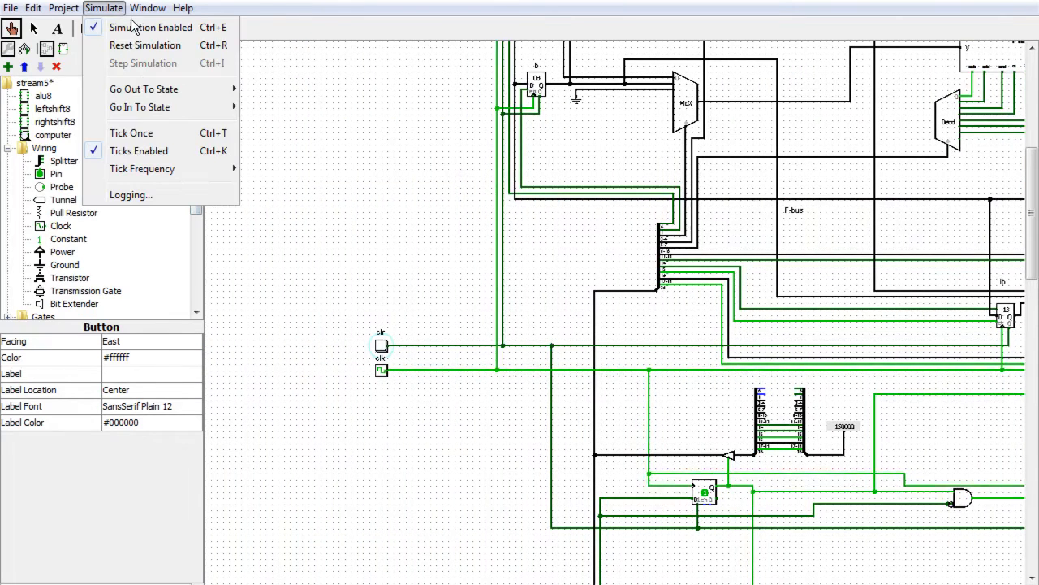
pyautogui.click(141, 154)
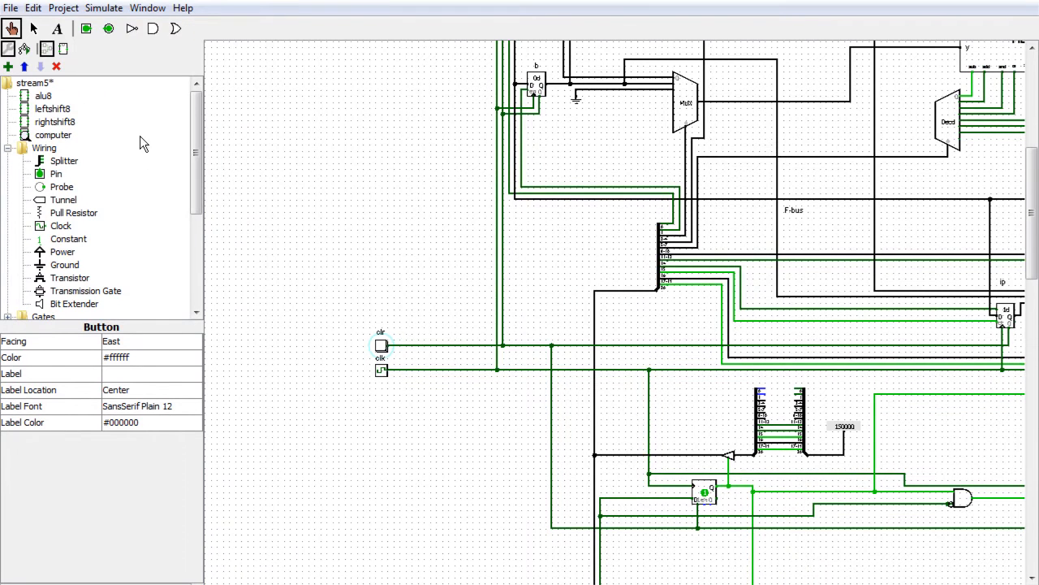
# Reset the CPU with the clr button, check the ip register and RAM, advance the clock once by hand, and reset again
pyautogui.click(104, 8)
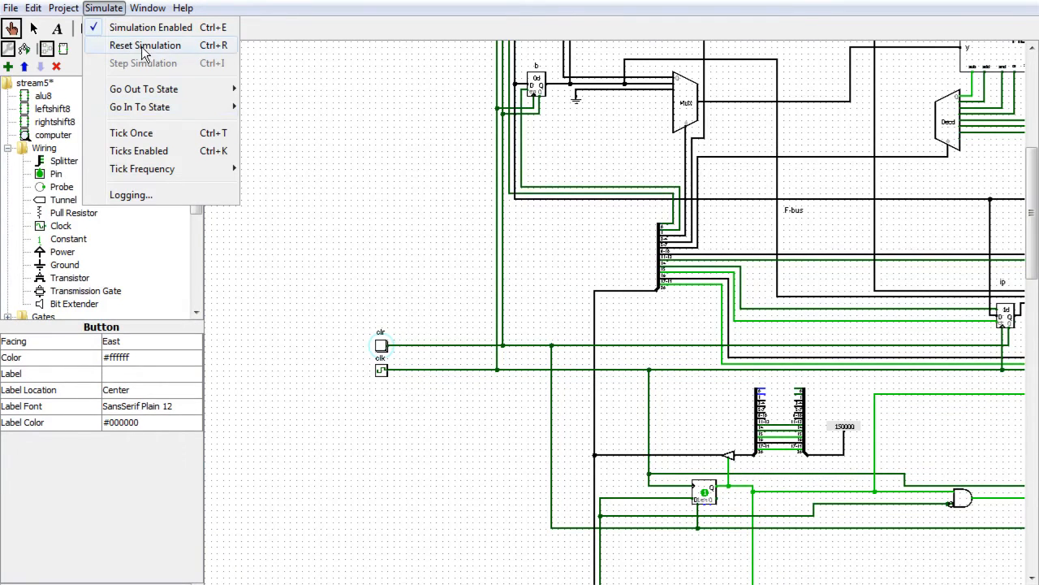
pyautogui.moveTo(153, 176)
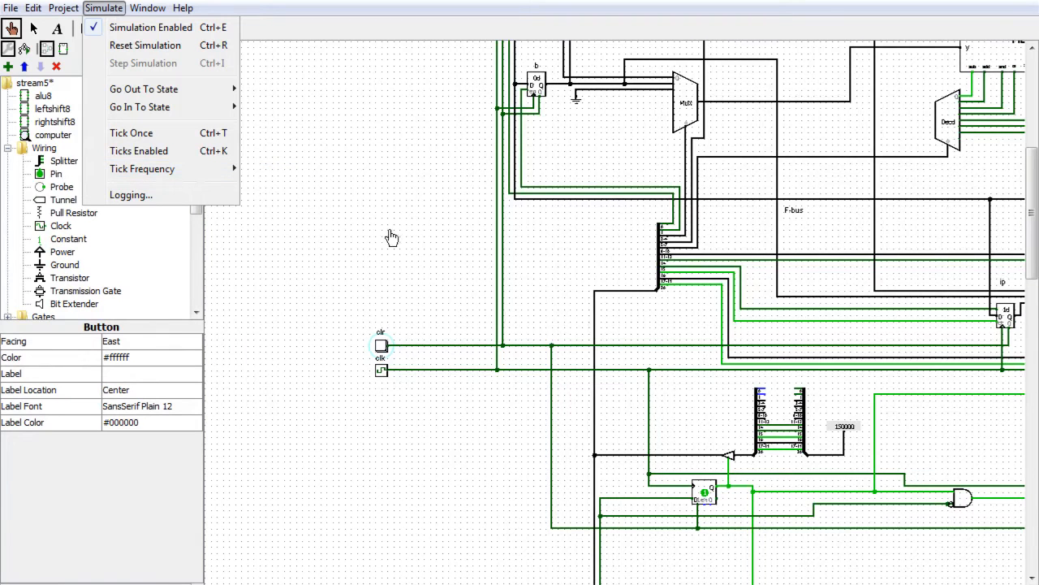
pyautogui.click(380, 353)
pyautogui.click(382, 351)
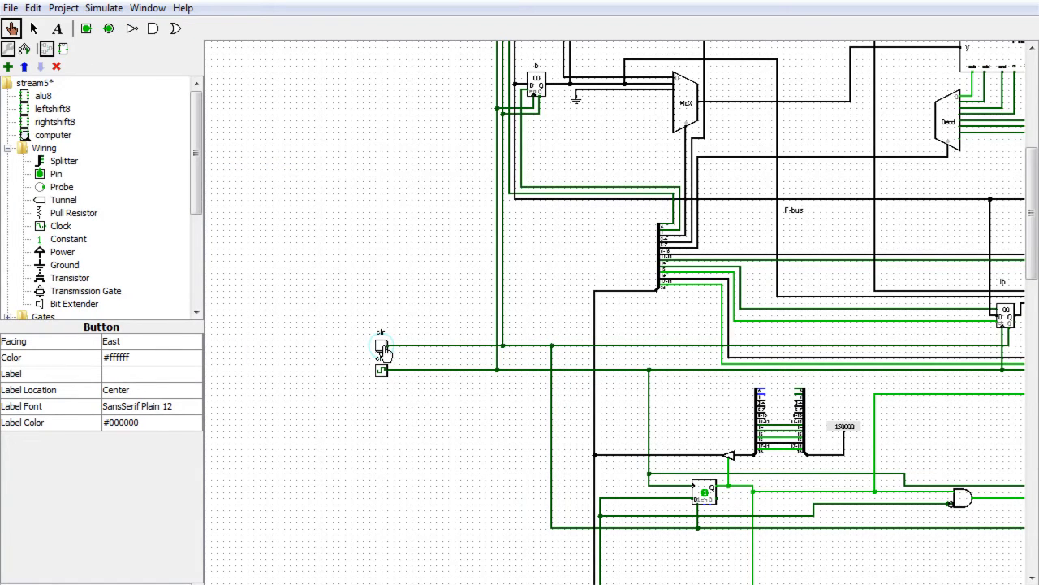
pyautogui.click(382, 350)
pyautogui.hscroll(10, 873, 561)
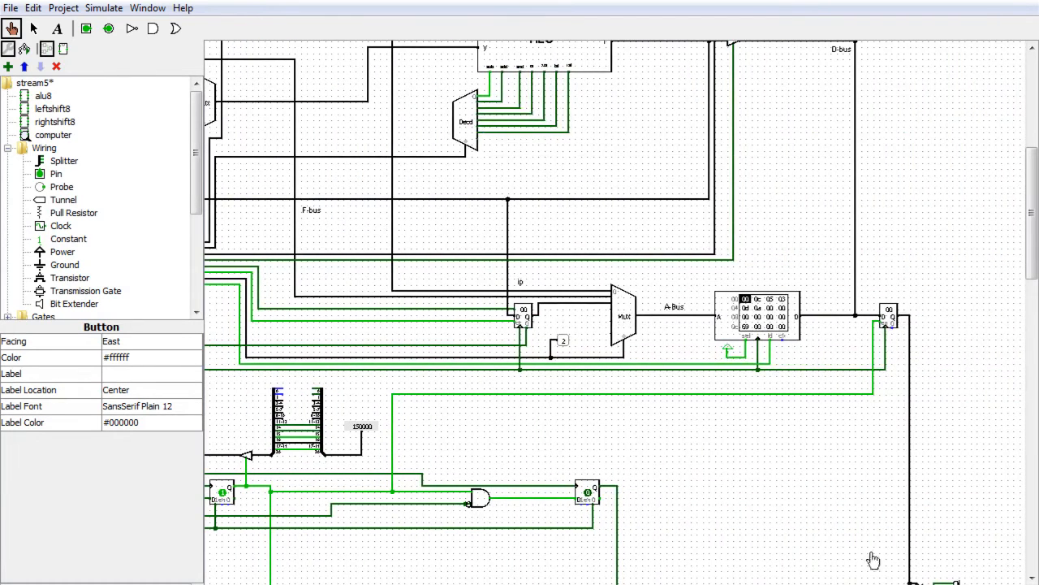
pyautogui.hscroll(-8, 380, 317)
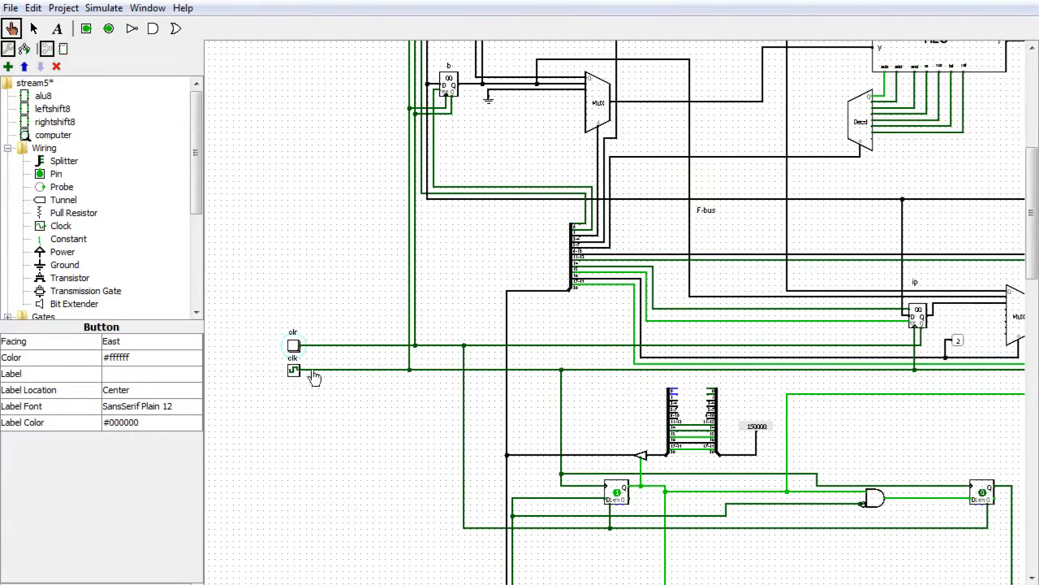
pyautogui.click(294, 371)
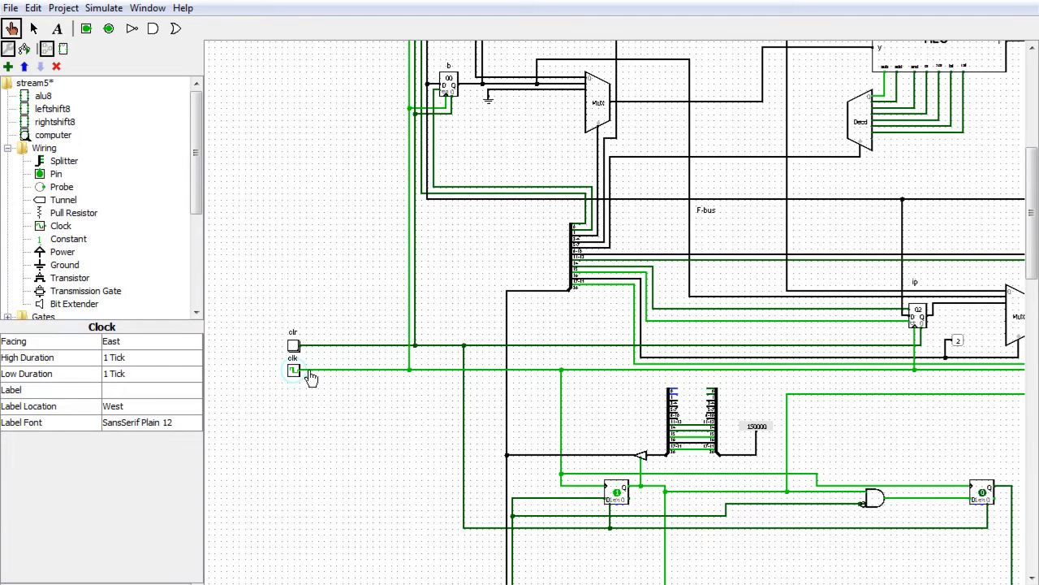
pyautogui.click(298, 351)
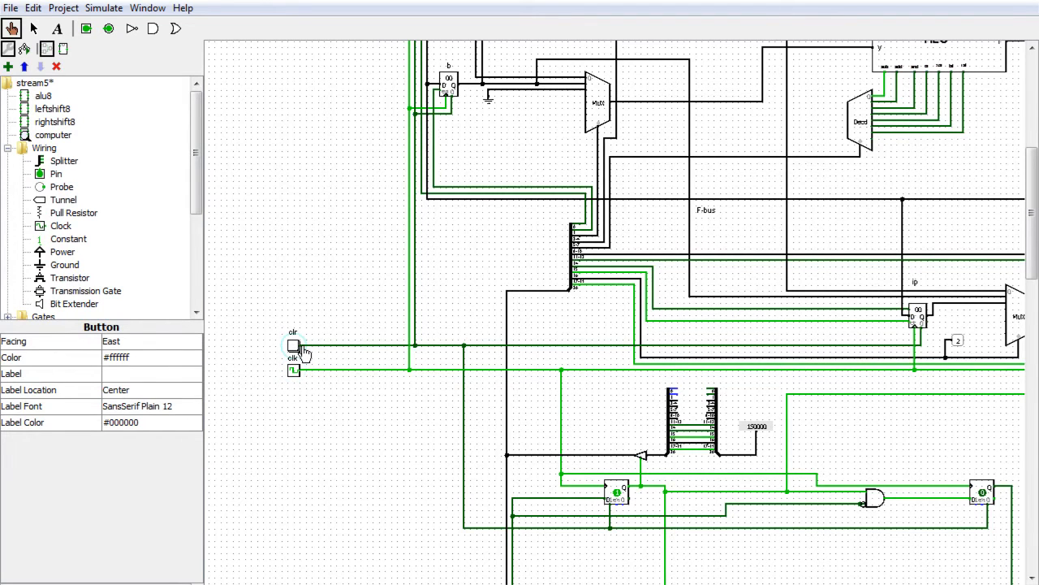
# Set the simulation's tick frequency to 2 Hz with registers a and b in view
pyautogui.moveTo(569, 583)
pyautogui.mouseDown()
pyautogui.moveTo(654, 583)
pyautogui.moveTo(571, 583)
pyautogui.mouseUp()
pyautogui.scroll(4, 445, 445)
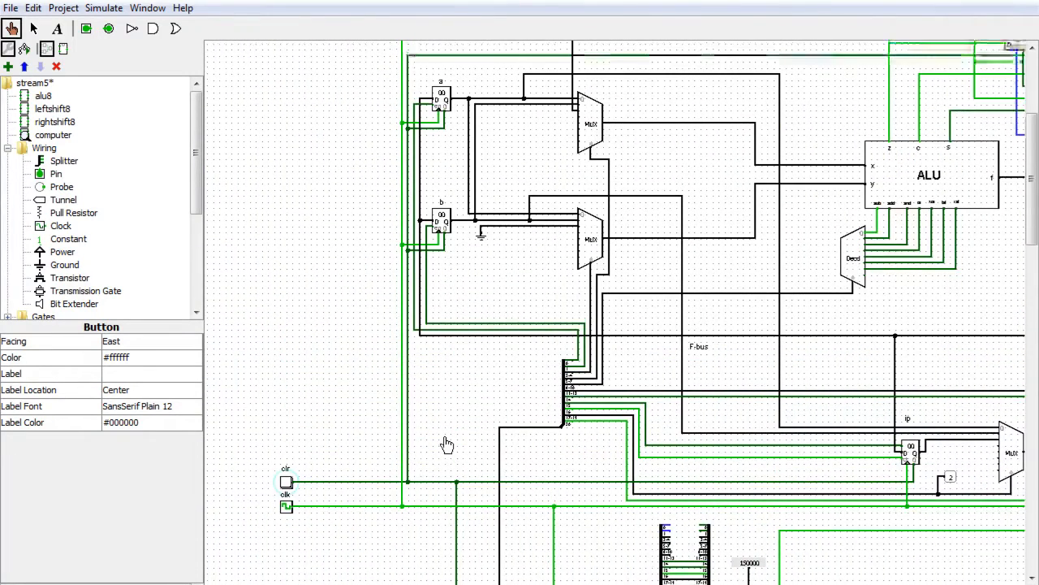
pyautogui.click(104, 8)
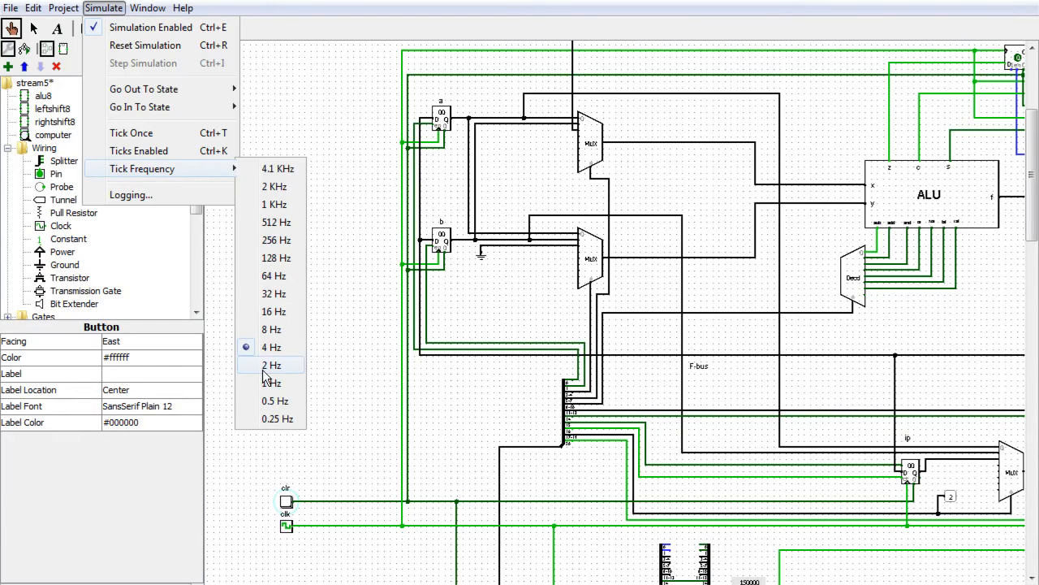
pyautogui.click(268, 376)
# Enable the clock ticks to run the program while following registers a and b, and disable them again
pyautogui.click(113, 12)
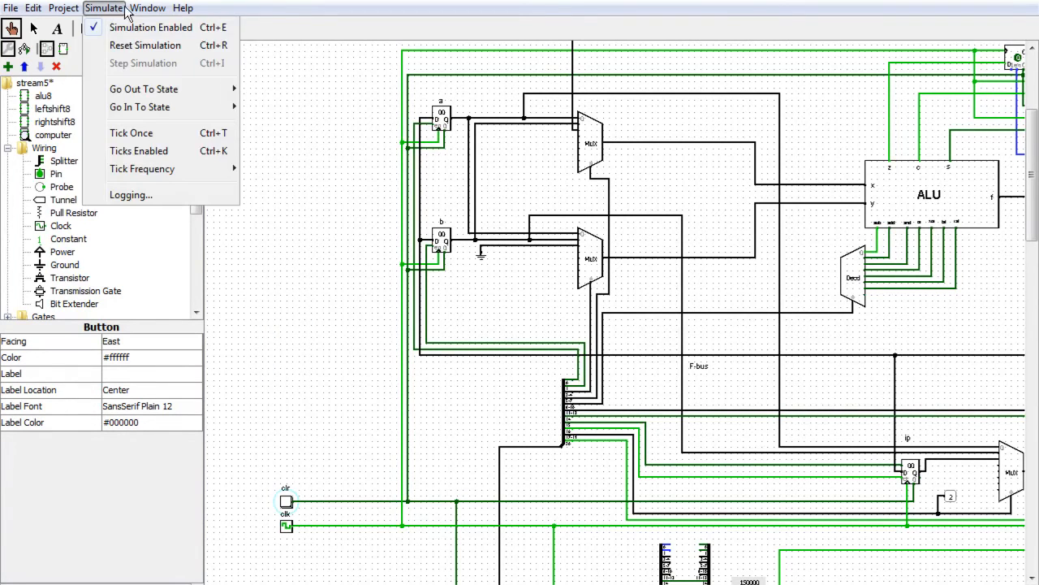
pyautogui.click(160, 153)
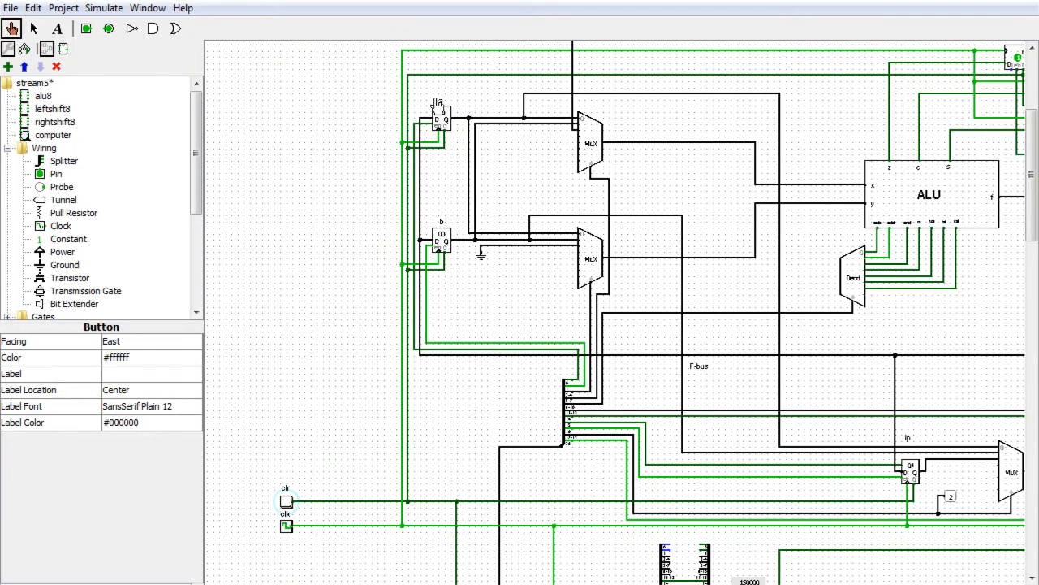
pyautogui.moveTo(589, 584)
pyautogui.mouseDown()
pyautogui.moveTo(699, 584)
pyautogui.moveTo(591, 584)
pyautogui.mouseUp()
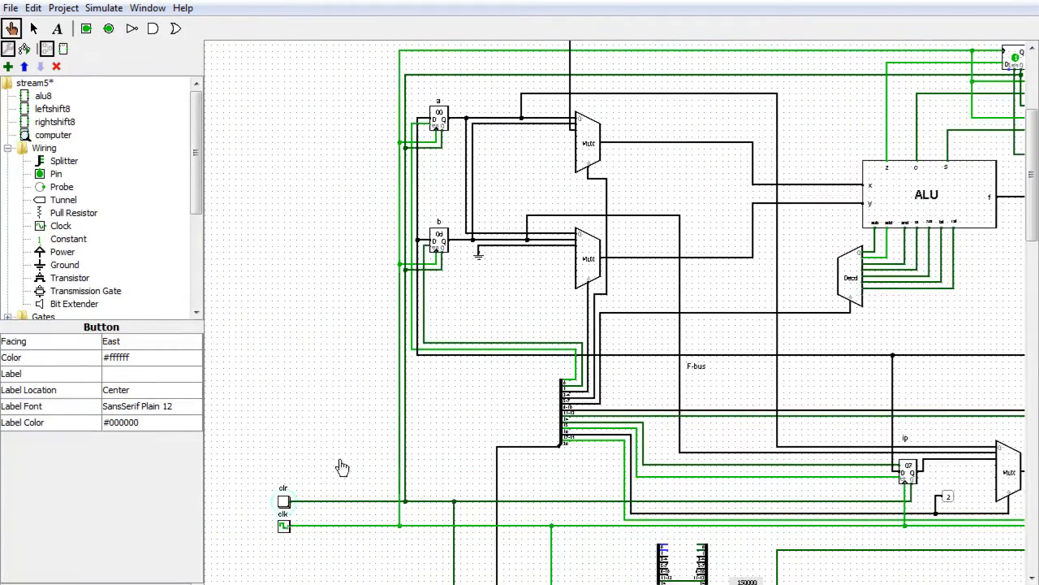
pyautogui.click(104, 9)
pyautogui.click(143, 151)
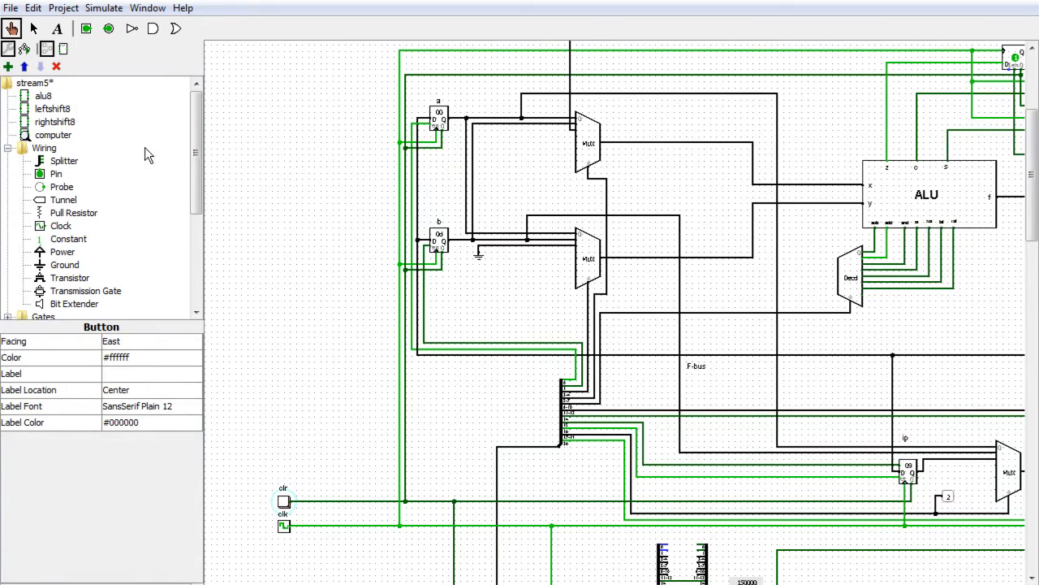
pyautogui.moveTo(377, 584); pyautogui.dragTo(343, 573)
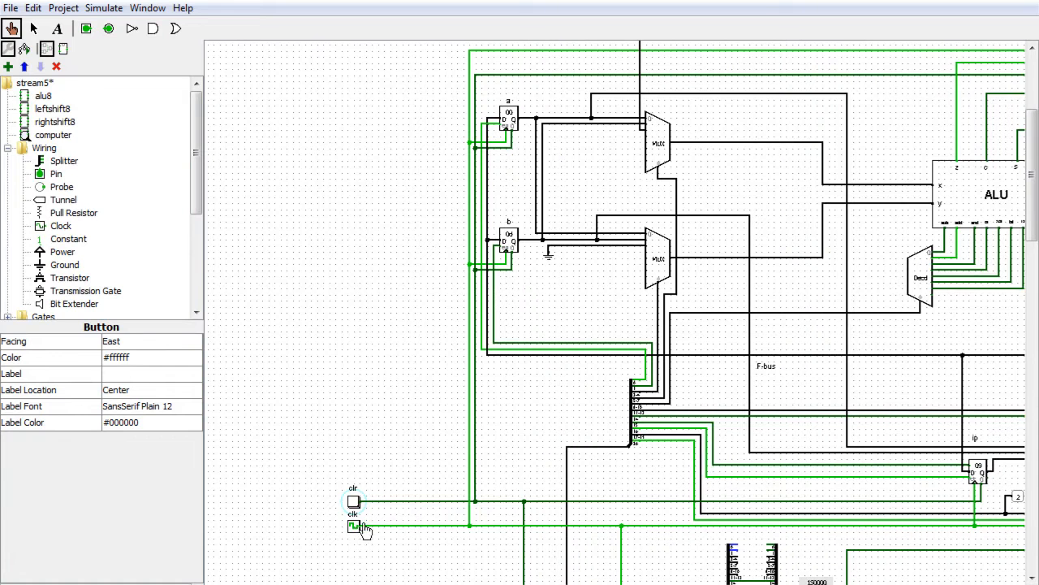
# Delete the wire segment connecting the Clock to the clk line
pyautogui.moveTo(650, 584); pyautogui.dragTo(678, 584)
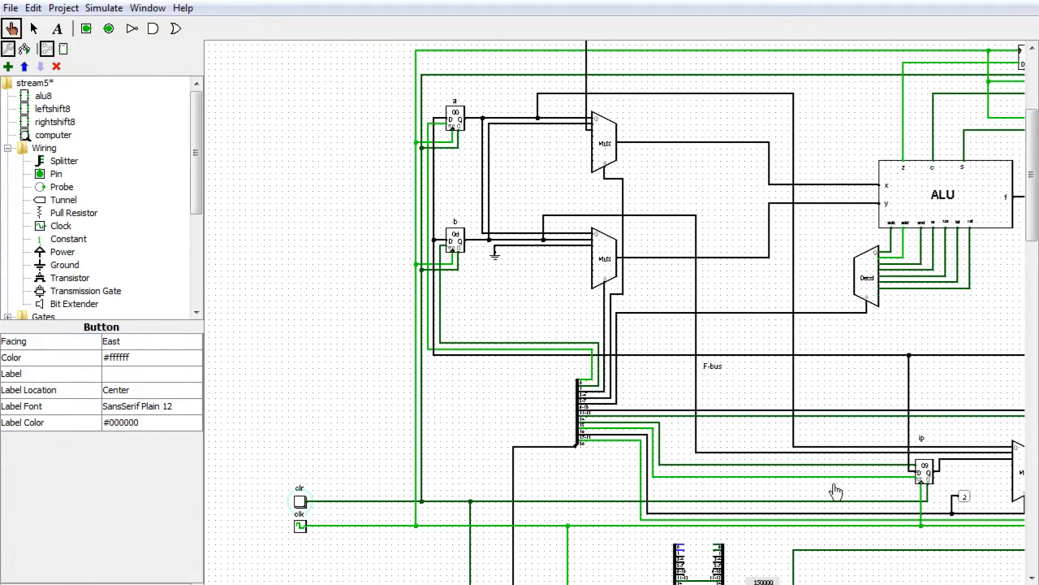
pyautogui.moveTo(1033, 155); pyautogui.dragTo(1032, 195)
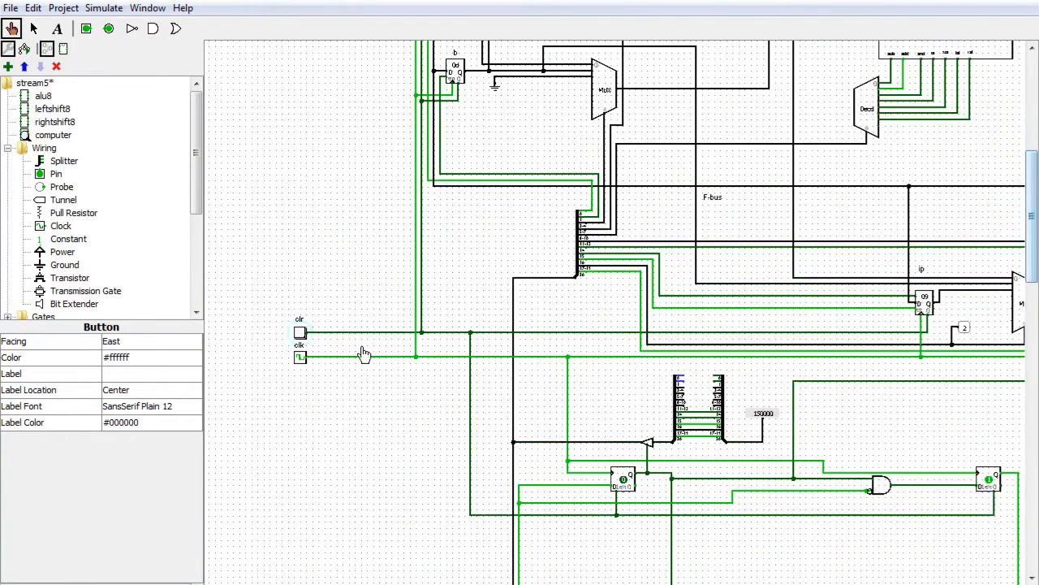
pyautogui.click(34, 29)
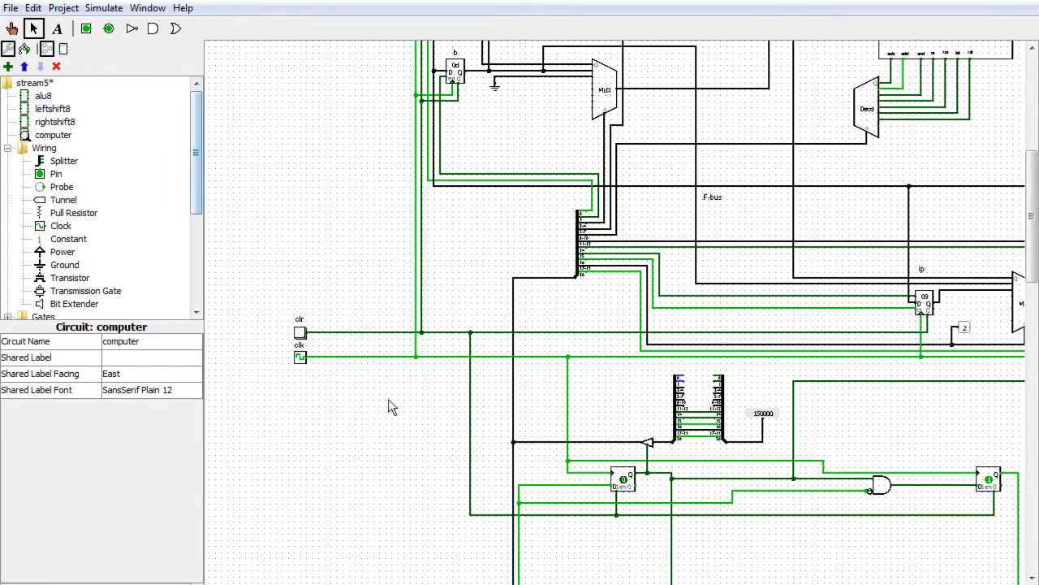
pyautogui.click(377, 358)
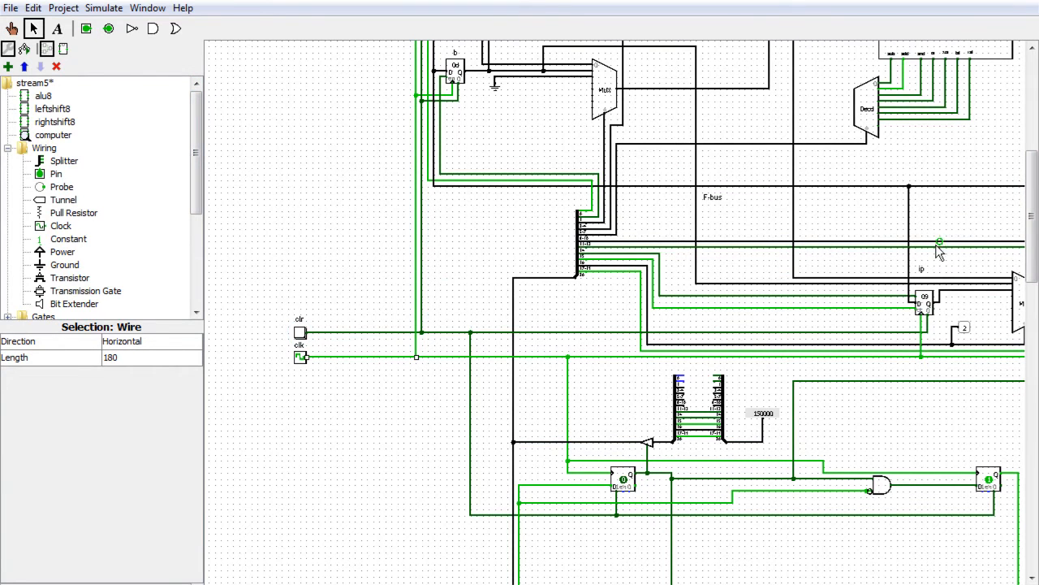
pyautogui.press('Delete')
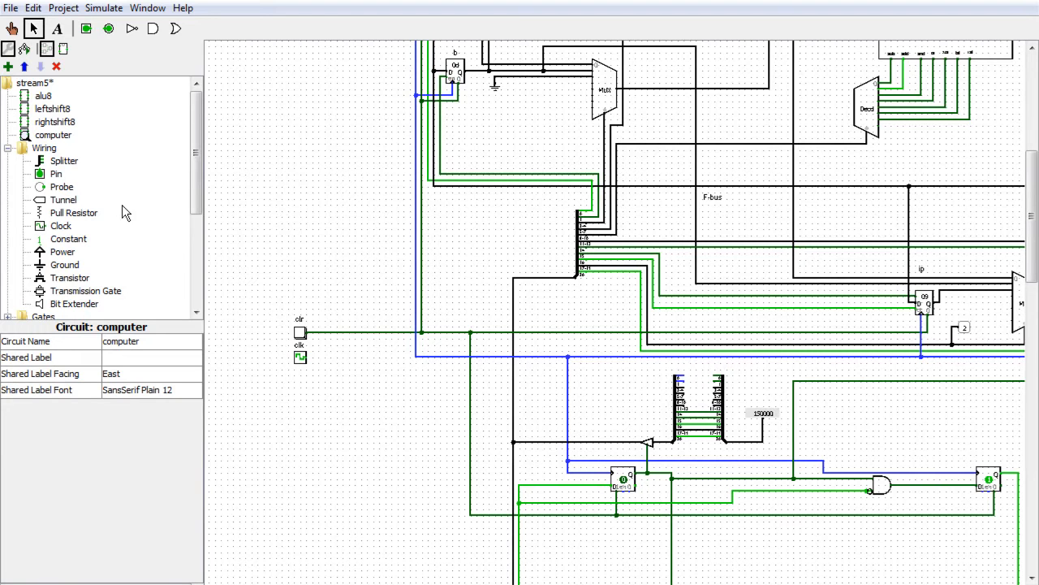
# Show the Memory components in the component library
pyautogui.moveTo(190, 186)
pyautogui.mouseDown()
pyautogui.moveTo(196, 207)
pyautogui.moveTo(197, 167)
pyautogui.mouseUp()
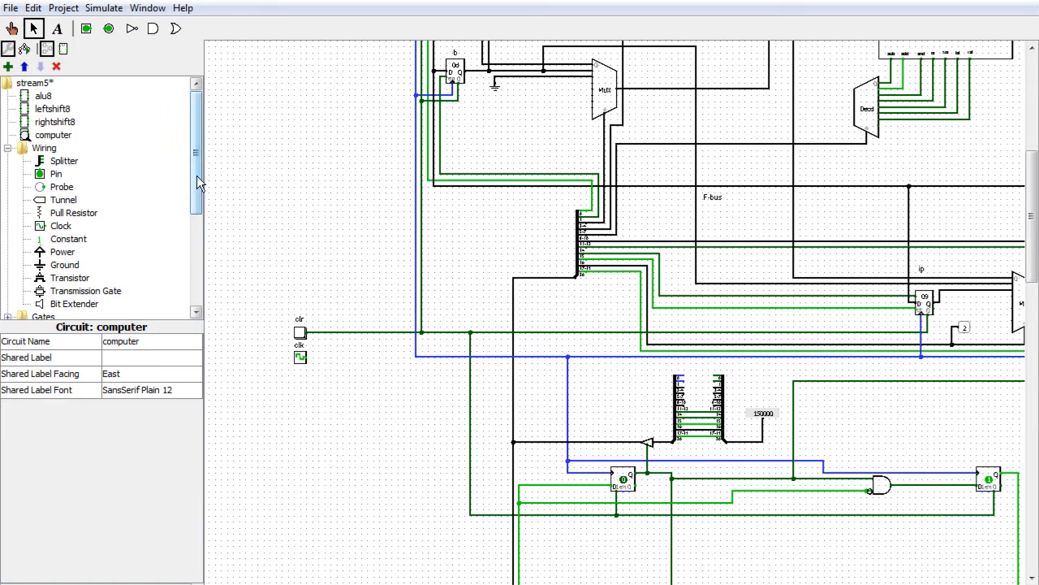
pyautogui.moveTo(197, 176); pyautogui.dragTo(196, 250)
pyautogui.click(7, 225)
pyautogui.click(7, 212)
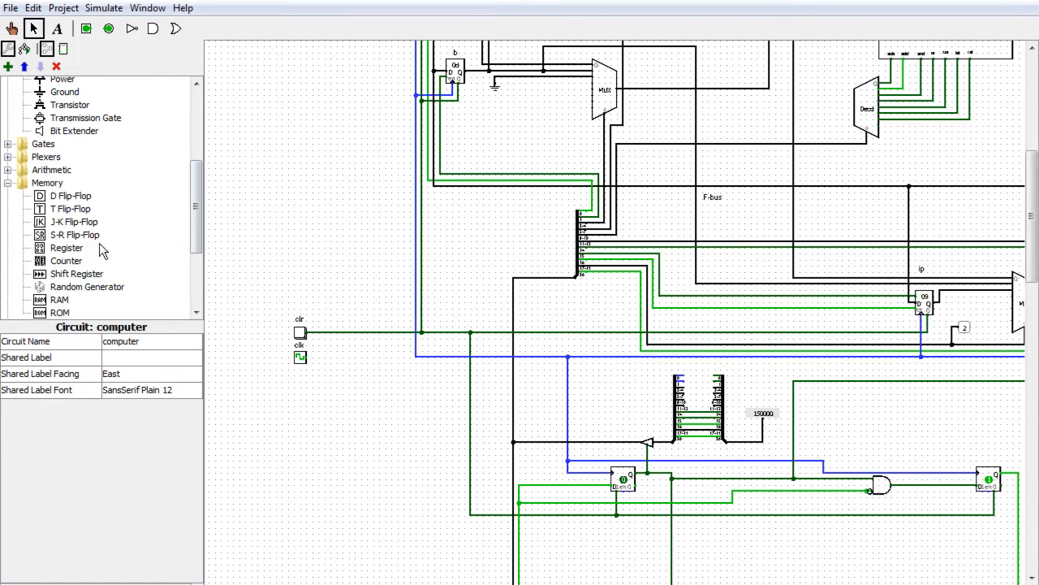
pyautogui.click(60, 198)
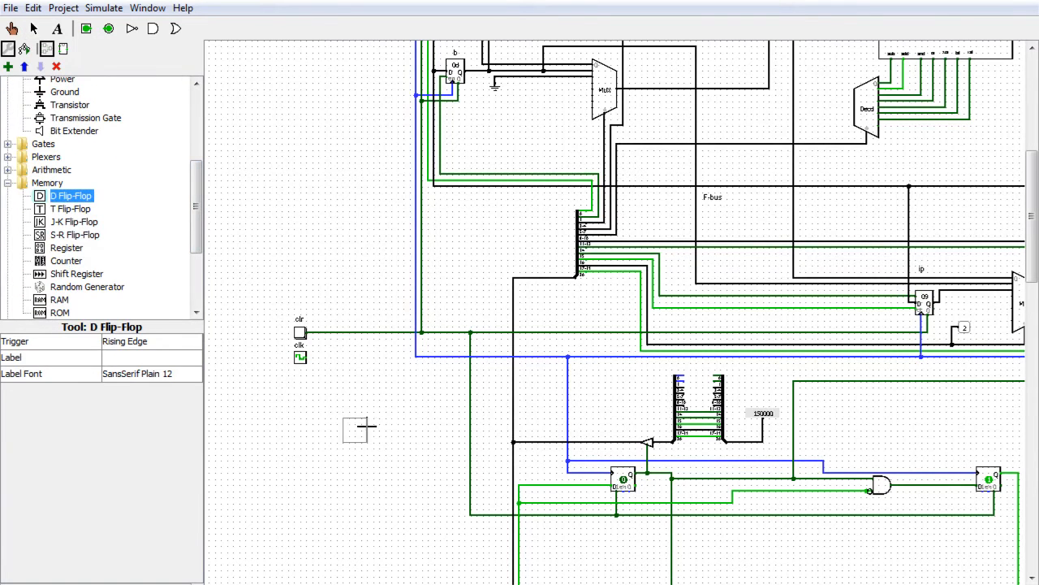
pyautogui.click(344, 412)
pyautogui.moveTo(356, 419)
pyautogui.mouseDown()
pyautogui.moveTo(371, 417)
pyautogui.moveTo(356, 403)
pyautogui.moveTo(361, 411)
pyautogui.mouseUp()
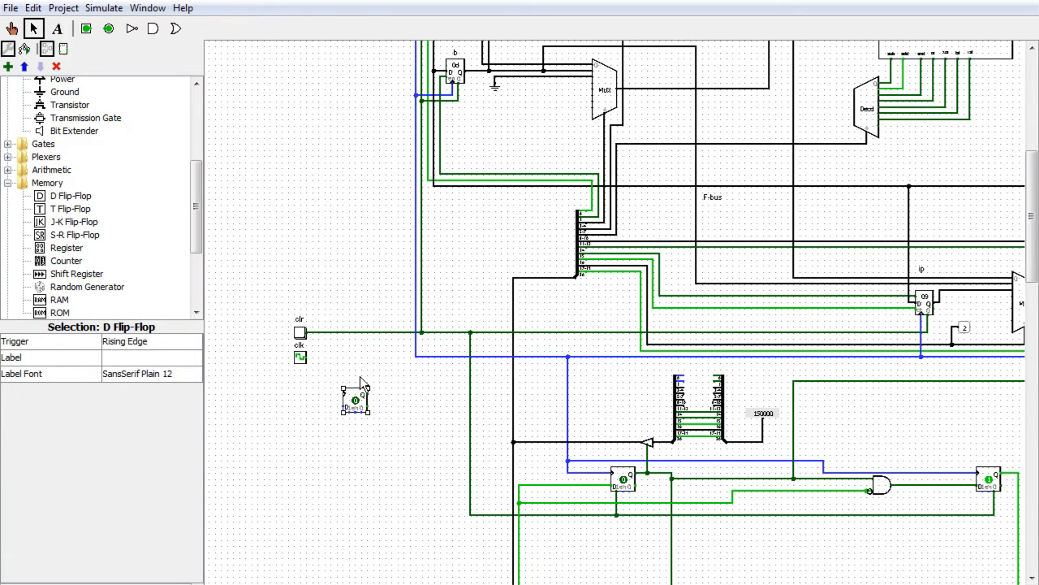
pyautogui.press('Delete')
pyautogui.click(79, 237)
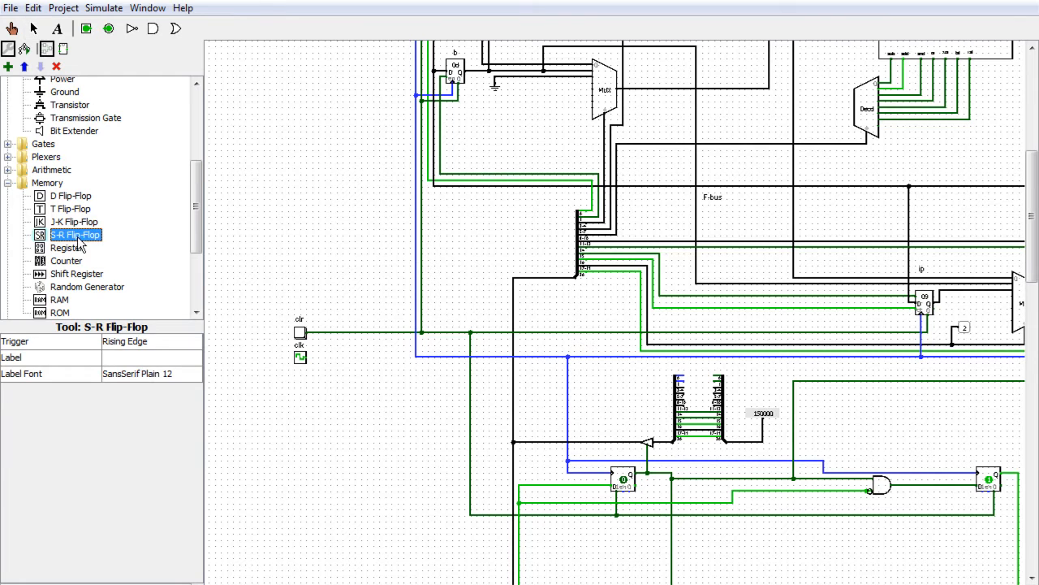
pyautogui.click(367, 393)
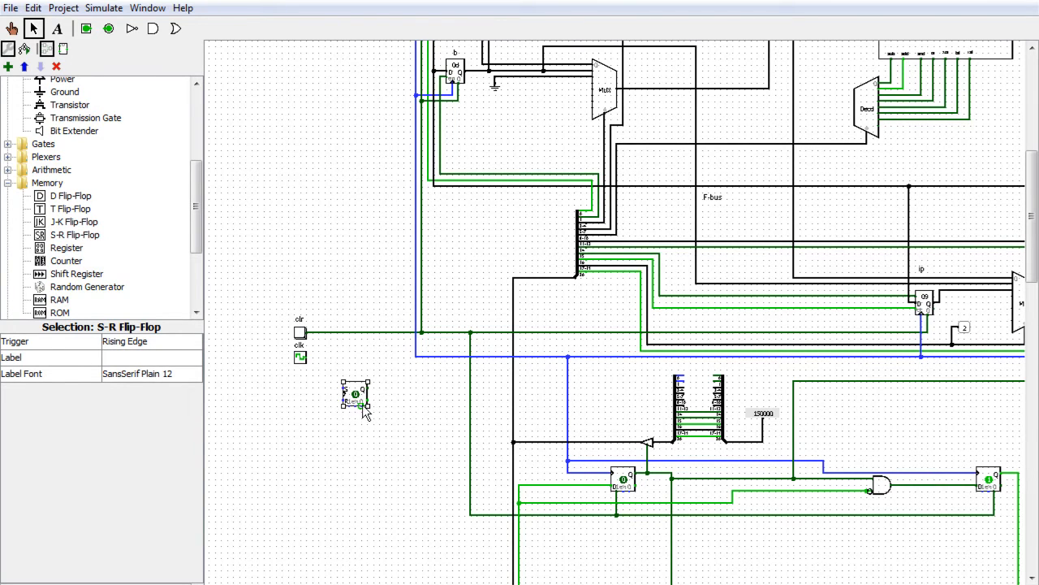
pyautogui.press('Delete')
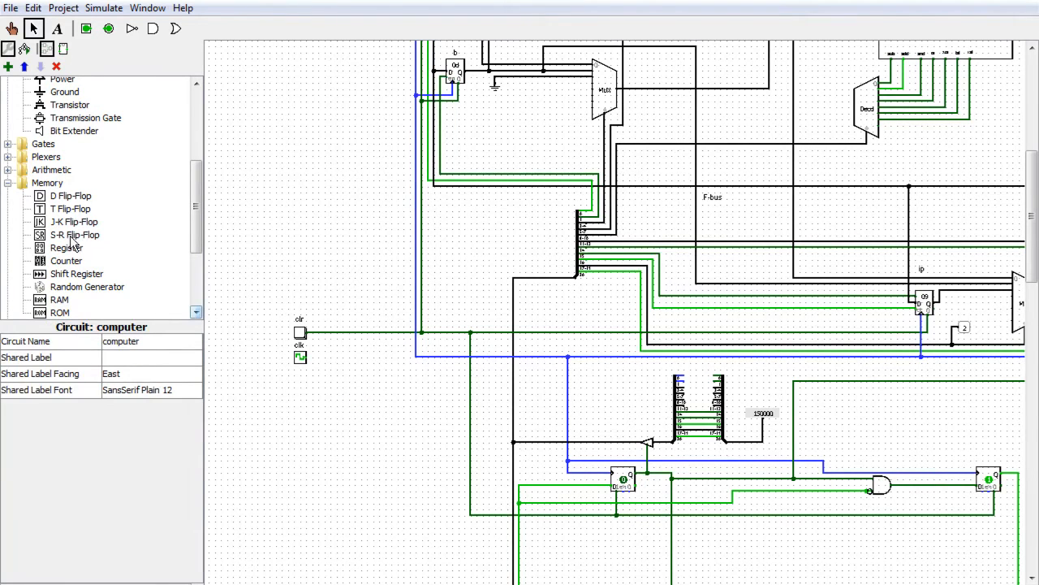
# Place a D Flip-Flop below the clr line near the Clock and set its trigger to Falling Edge
pyautogui.click(71, 196)
pyautogui.click(364, 385)
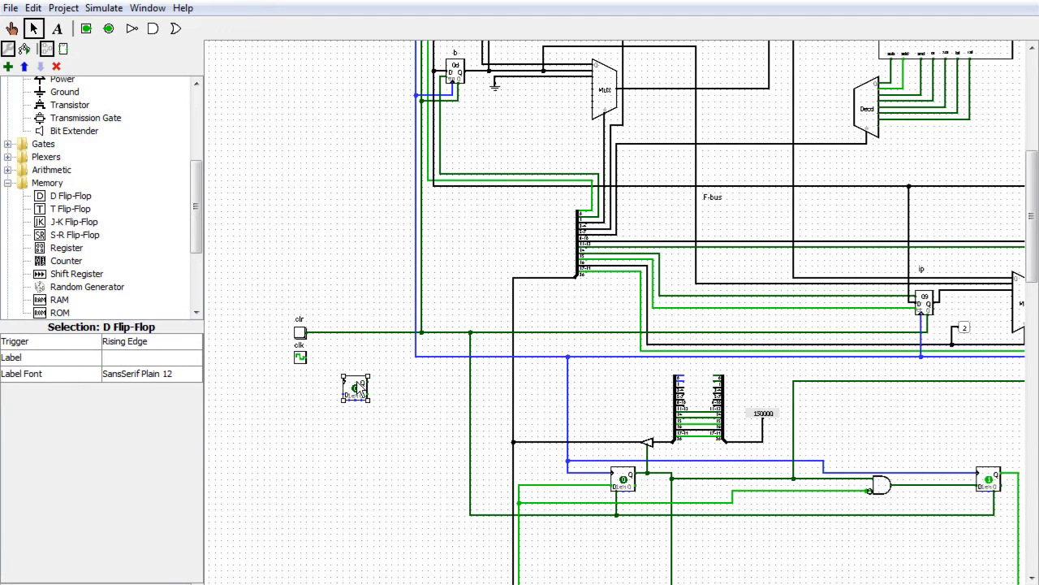
pyautogui.click(138, 341)
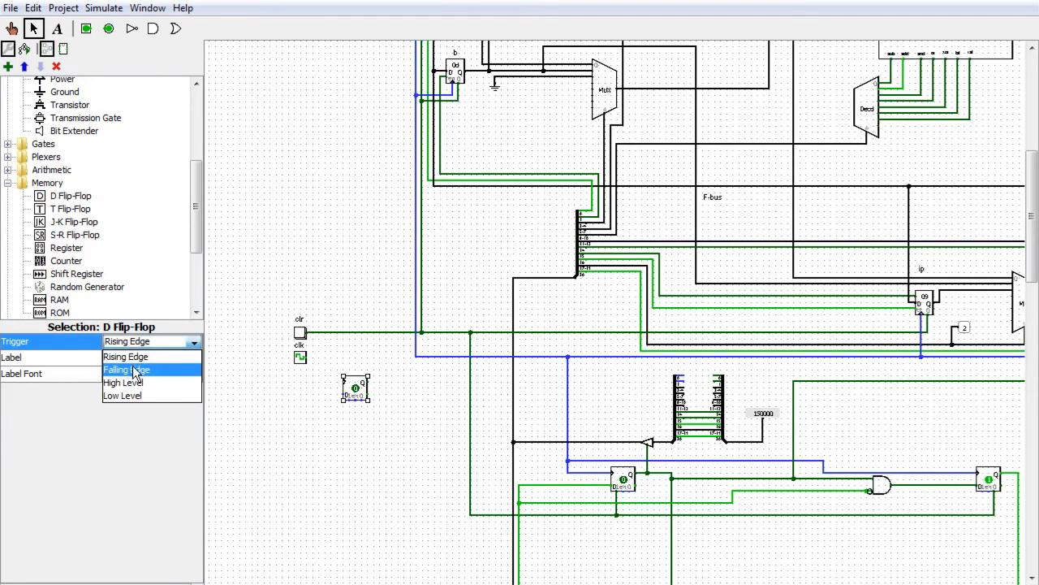
pyautogui.click(136, 369)
# Wire the D Flip-Flop's clock input to the clr line and position the flip-flop just beside the Clock
pyautogui.moveTo(366, 390); pyautogui.dragTo(329, 382)
pyautogui.moveTo(337, 346); pyautogui.dragTo(337, 333)
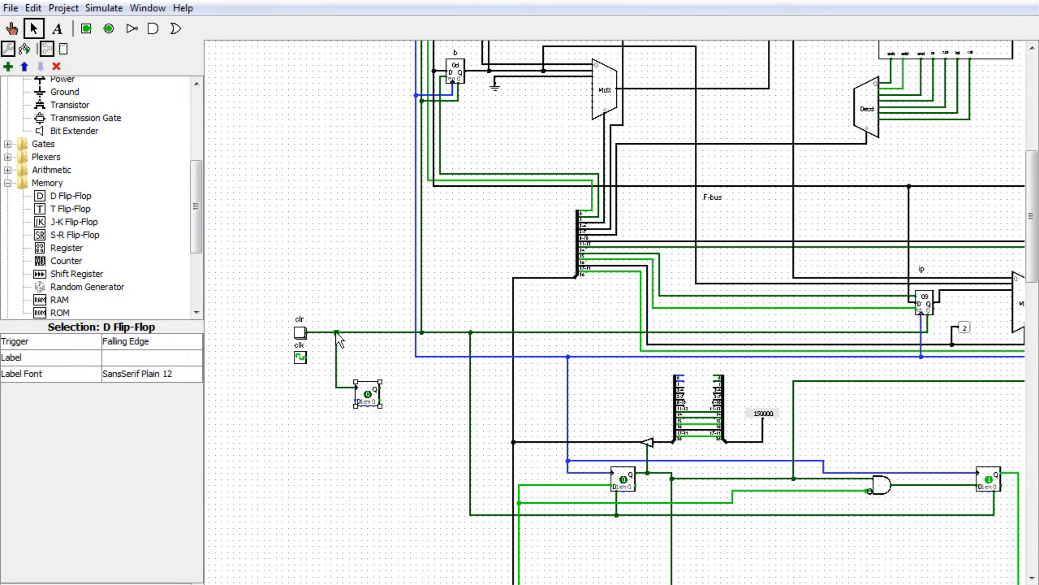
pyautogui.moveTo(365, 396); pyautogui.dragTo(354, 355)
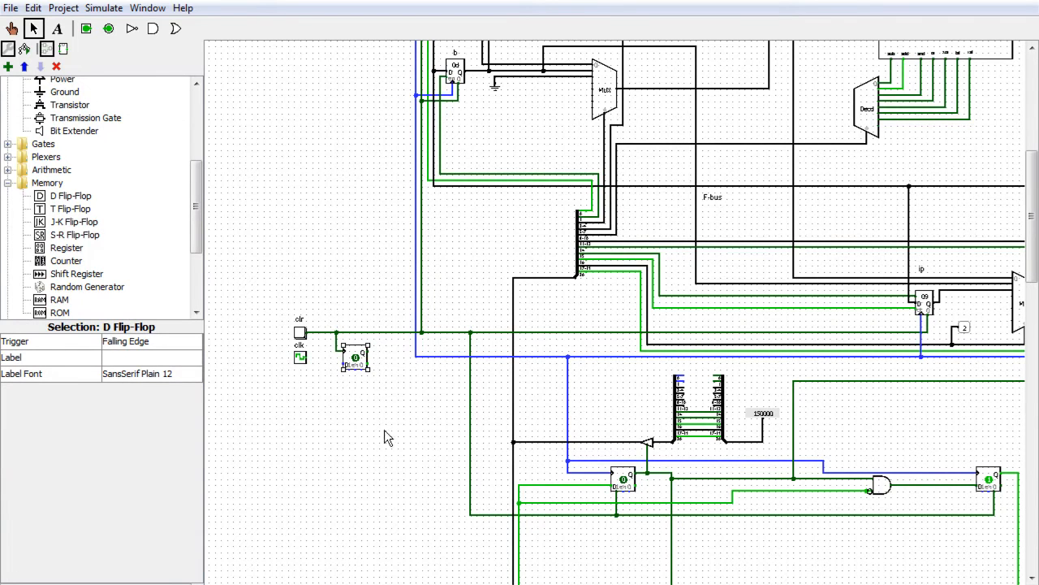
# Connect the Clock's output to the D Flip-Flop's D input, shifting the Clock down level with it
pyautogui.click(304, 361)
pyautogui.moveTo(297, 359); pyautogui.dragTo(298, 366)
pyautogui.click(333, 398)
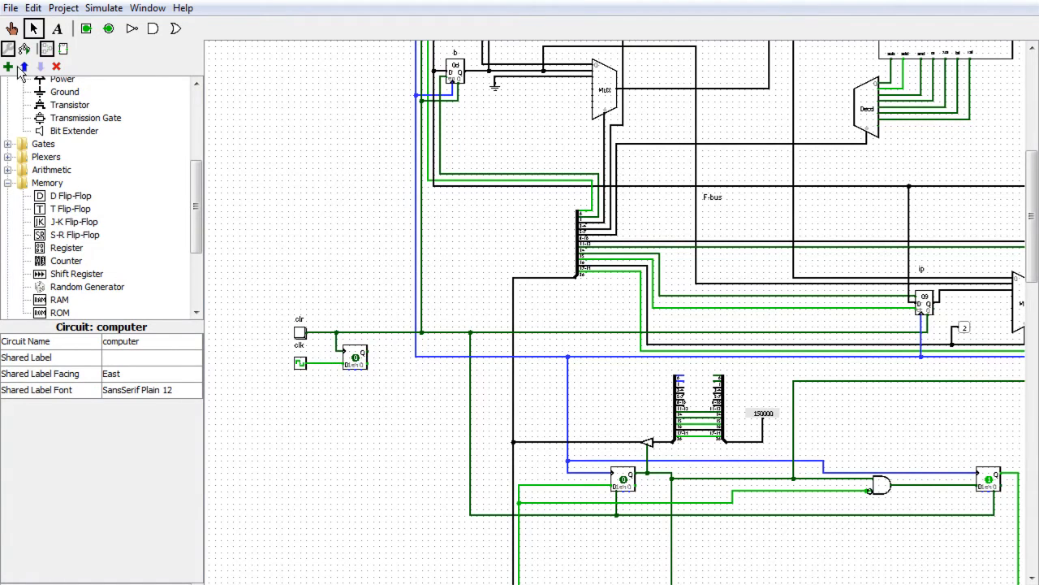
# Operate the clr button to test how the D Flip-Flop captures the Clock's state
pyautogui.click(13, 29)
pyautogui.click(300, 334)
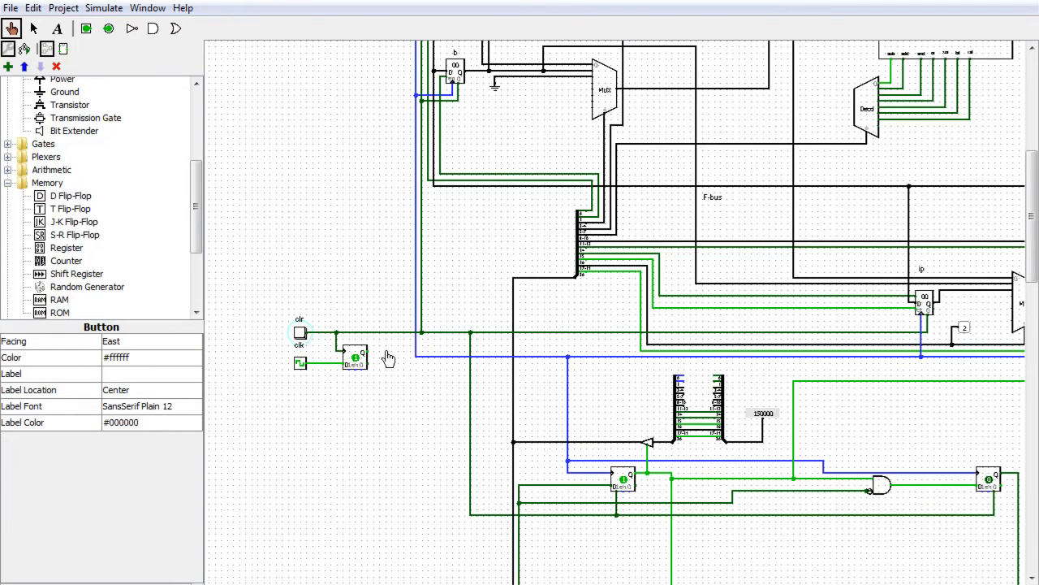
pyautogui.click(302, 335)
pyautogui.click(34, 27)
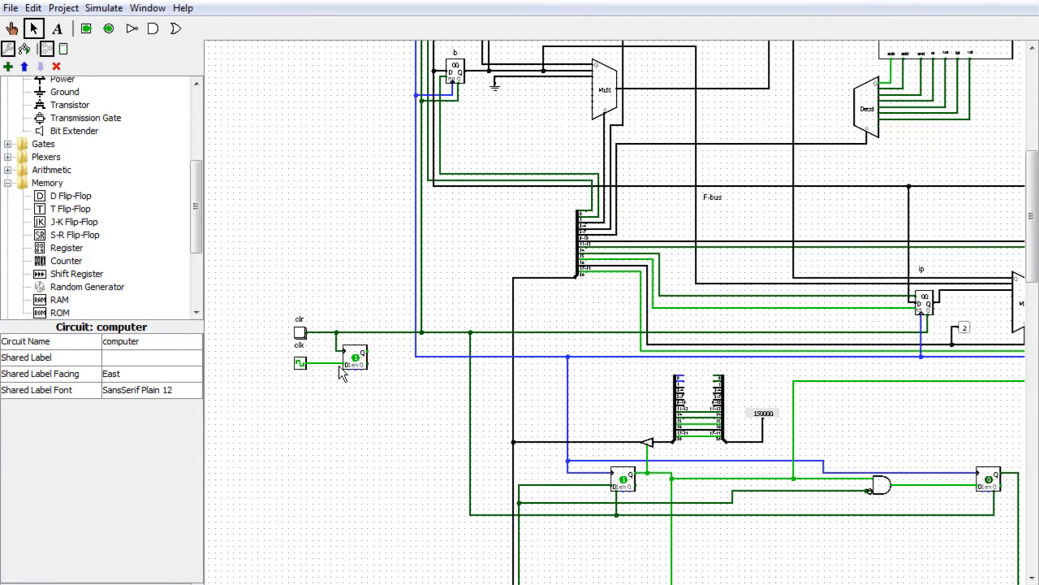
# Move the D Flip-Flop down and left, and place the Clock below and left of it, keeping its output wired to the D input
pyautogui.click(324, 363)
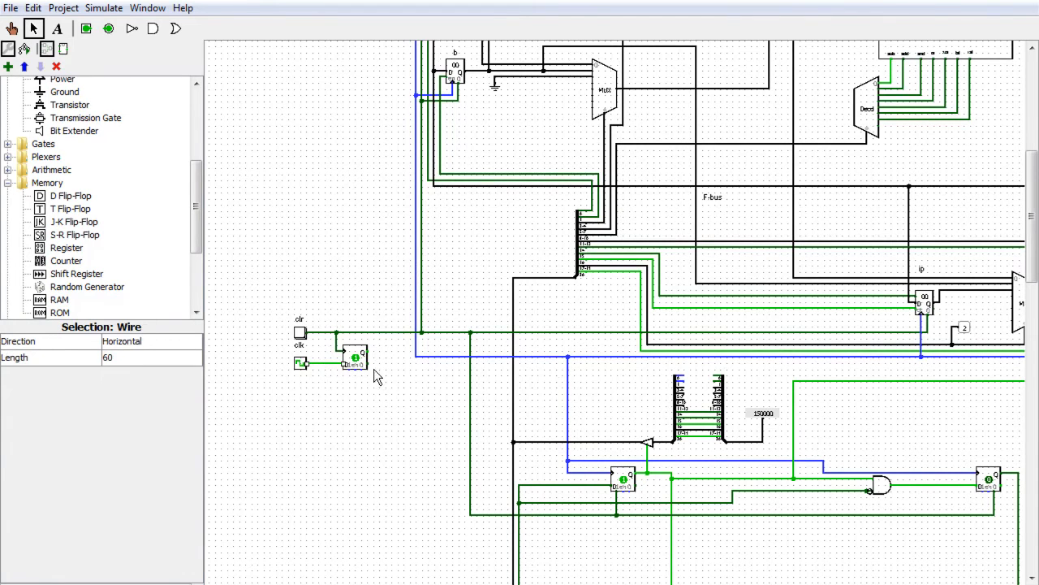
pyautogui.click(547, 369)
pyautogui.moveTo(300, 363); pyautogui.dragTo(295, 436)
pyautogui.moveTo(362, 363); pyautogui.dragTo(319, 381)
pyautogui.moveTo(294, 436); pyautogui.dragTo(290, 390)
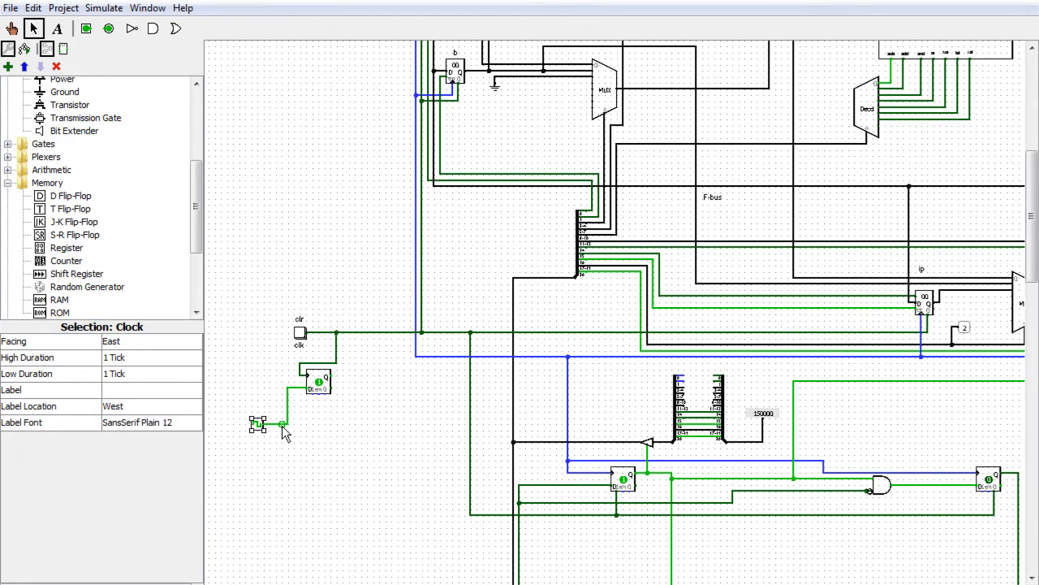
# Branch a wire from the Clock's output past the D Flip-Flop, ending just below the CPU clock line
pyautogui.moveTo(287, 425); pyautogui.dragTo(363, 377)
pyautogui.moveTo(362, 377)
pyautogui.mouseDown()
pyautogui.moveTo(402, 376)
pyautogui.moveTo(382, 369)
pyautogui.moveTo(386, 376)
pyautogui.mouseUp()
pyautogui.press('Delete')
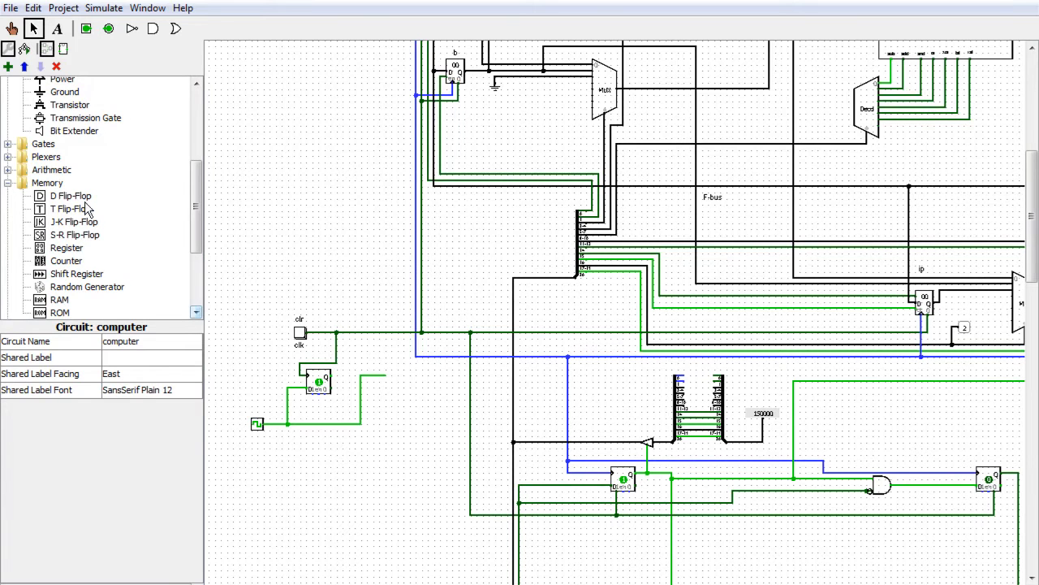
# Place an XOR Gate fed by the Clock branch and the D Flip-Flop's Q output, and wire its output to the CPU clock line
pyautogui.click(9, 183)
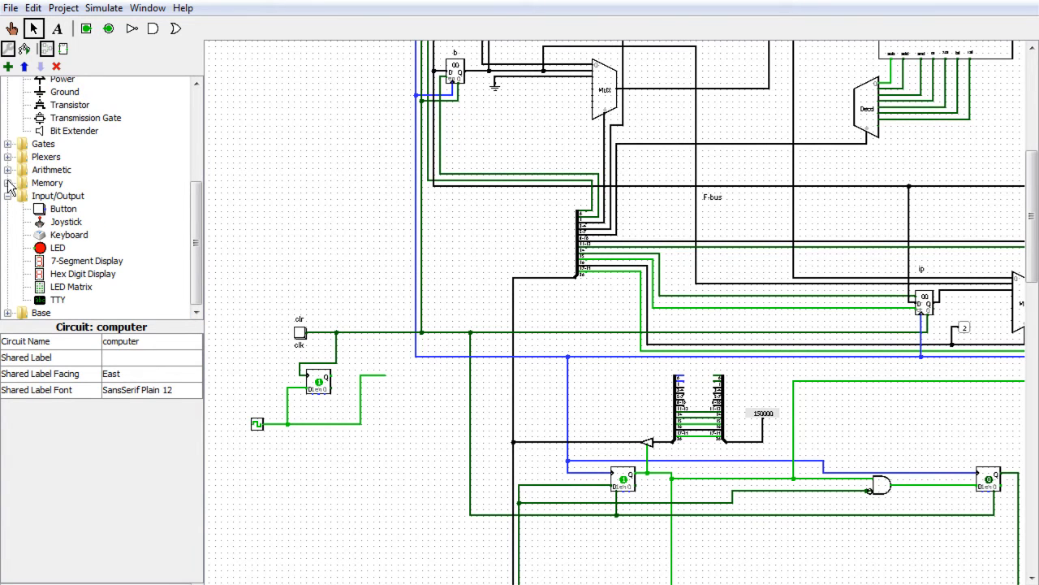
pyautogui.click(7, 145)
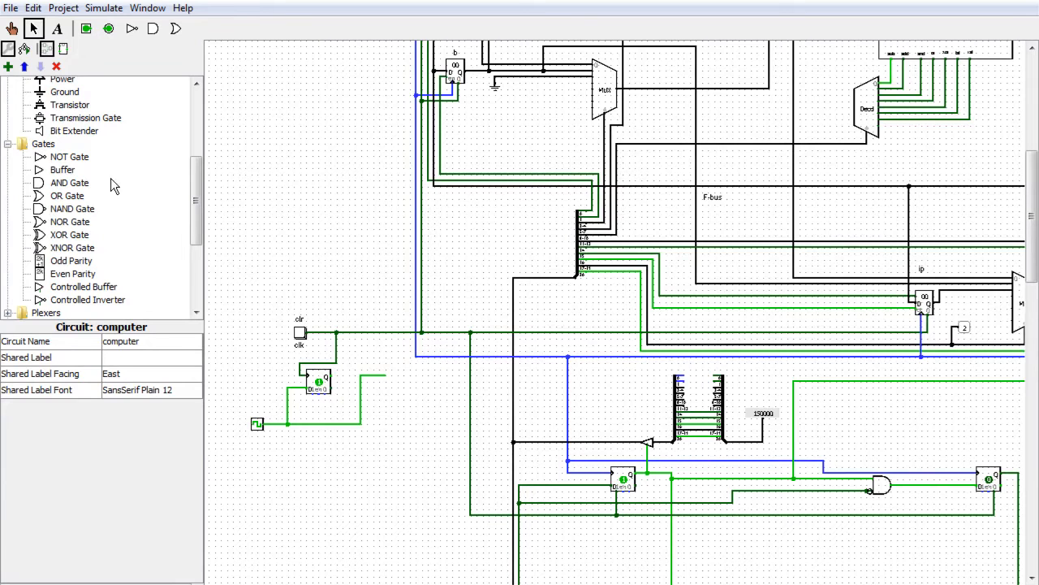
pyautogui.click(61, 237)
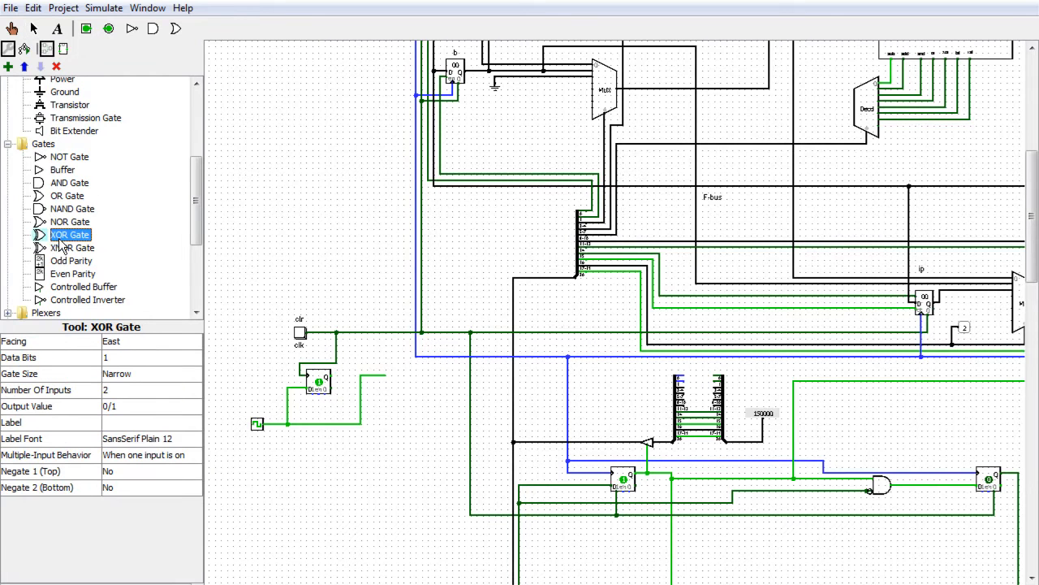
pyautogui.click(409, 370)
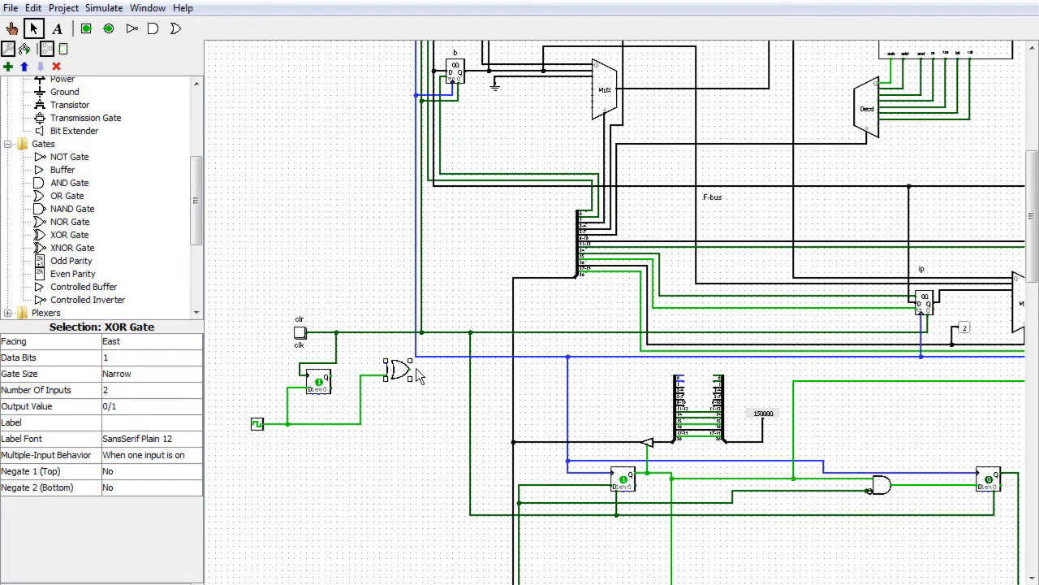
pyautogui.moveTo(413, 370); pyautogui.dragTo(433, 357)
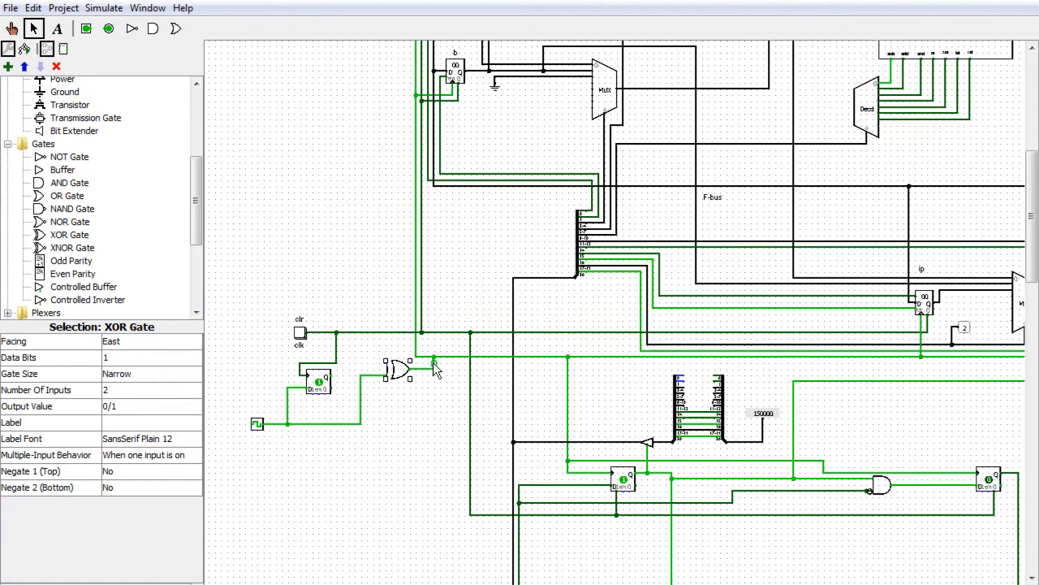
pyautogui.click(423, 433)
pyautogui.moveTo(331, 377); pyautogui.dragTo(387, 371)
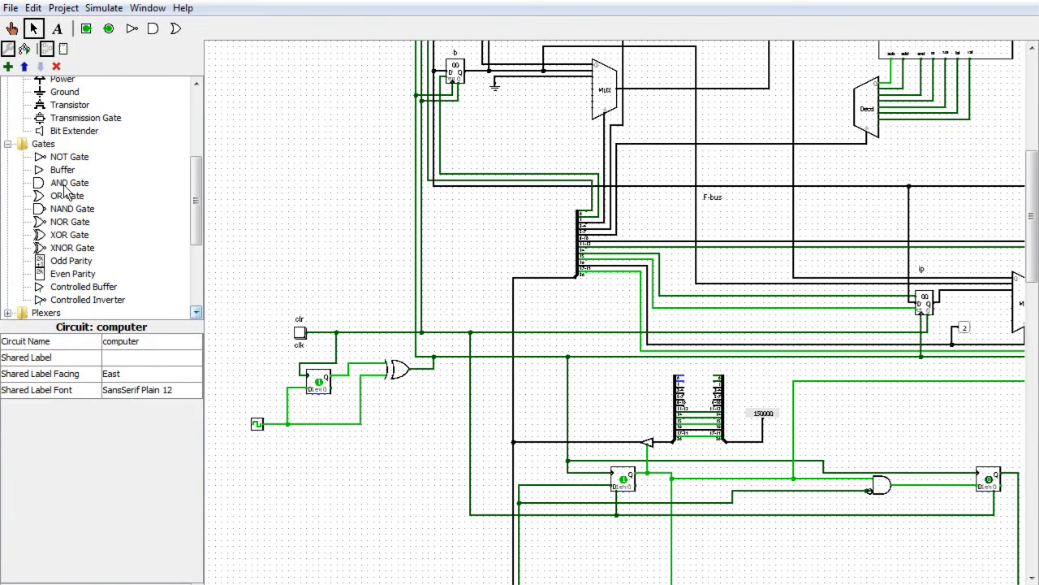
# Operate the clr button and toggle the Clock to test the XOR gate's output on the clock line
pyautogui.click(13, 30)
pyautogui.click(298, 339)
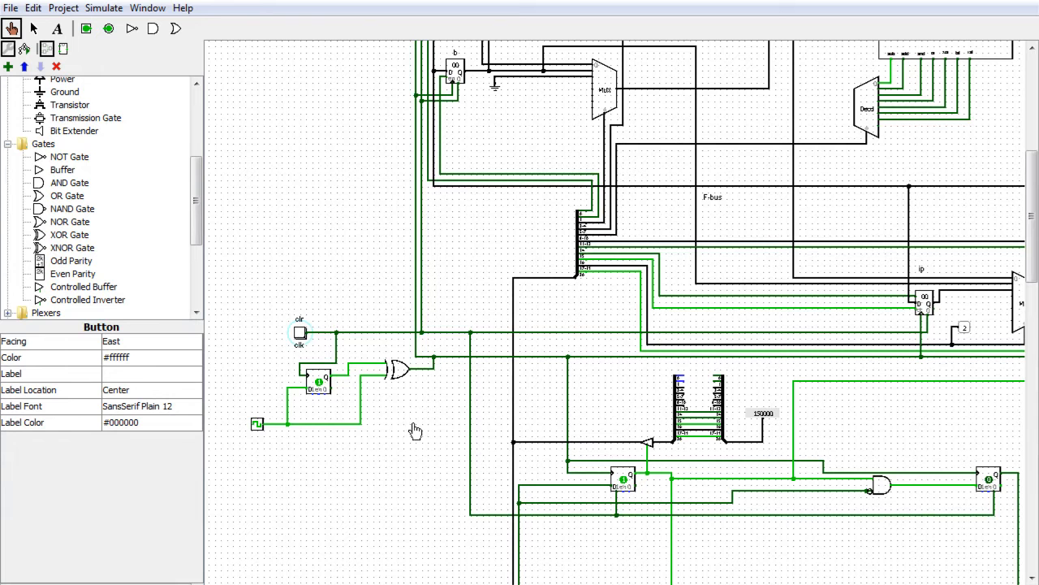
pyautogui.click(257, 426)
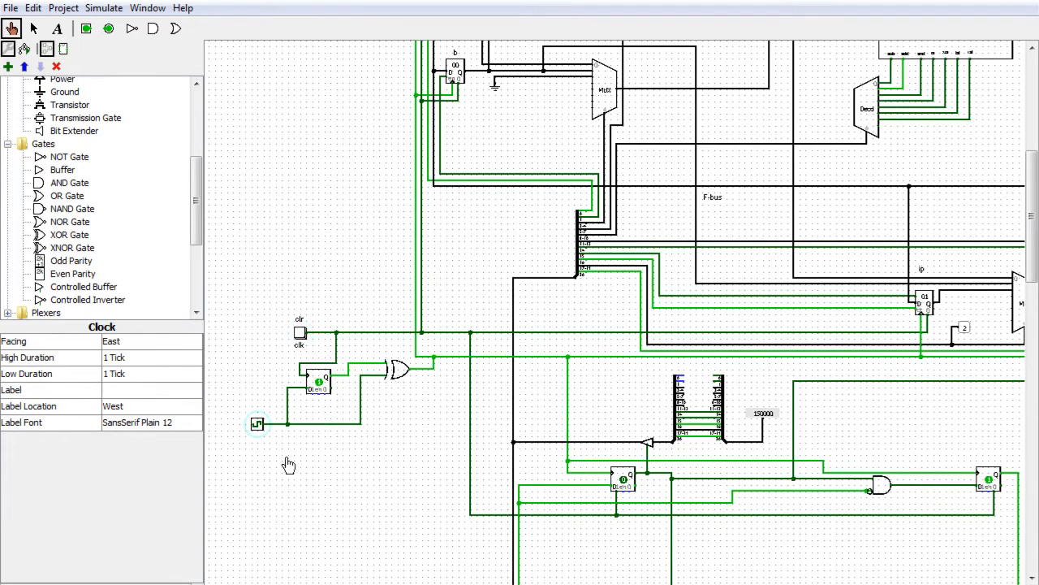
pyautogui.click(300, 333)
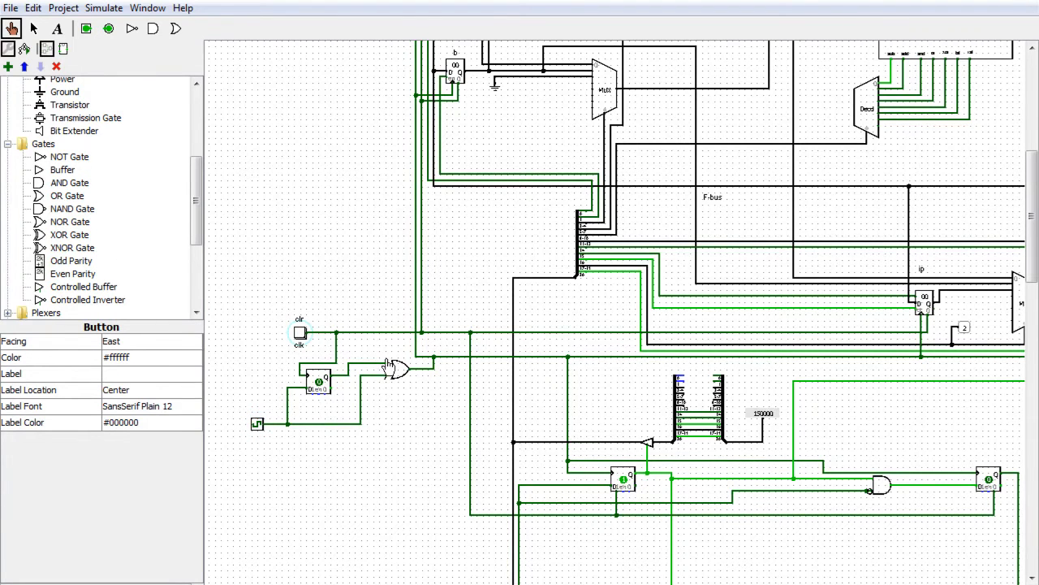
# Replace the XOR gate with an XNOR Gate joined to the same inputs and clock line, deleting the old horizontal output wire
pyautogui.click(34, 29)
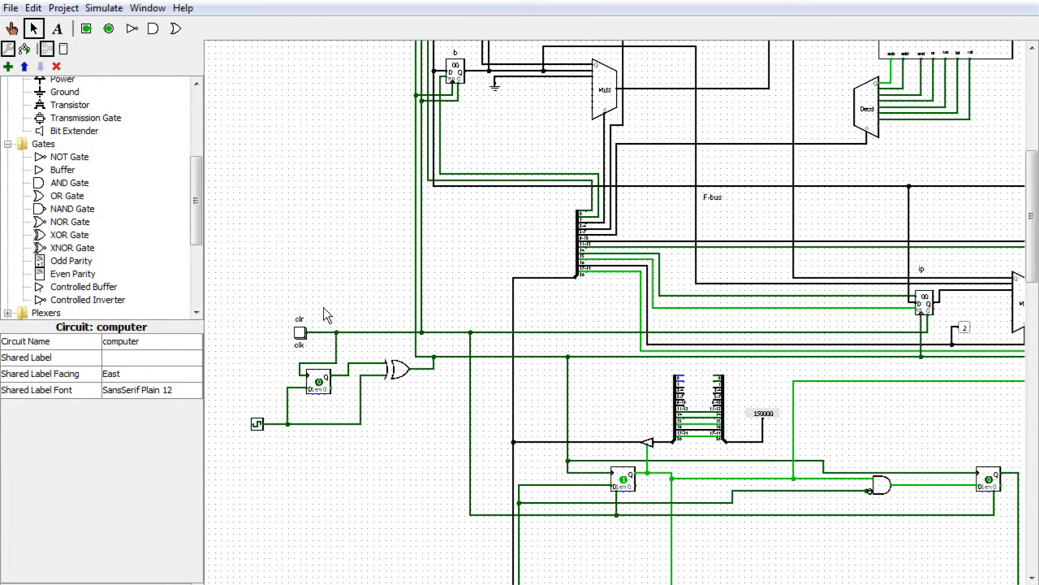
pyautogui.click(428, 373)
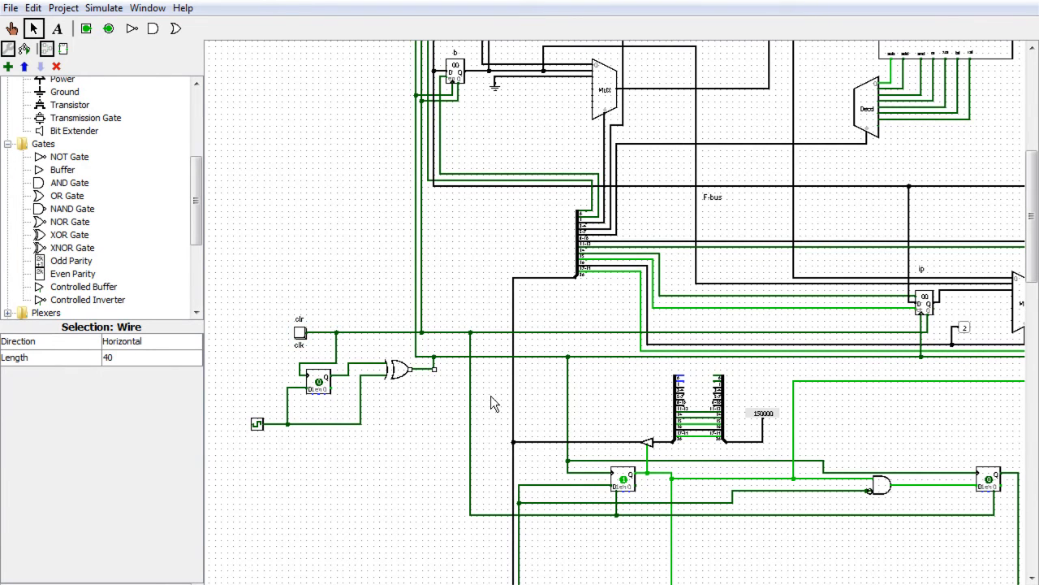
pyautogui.press('Delete')
pyautogui.click(403, 380)
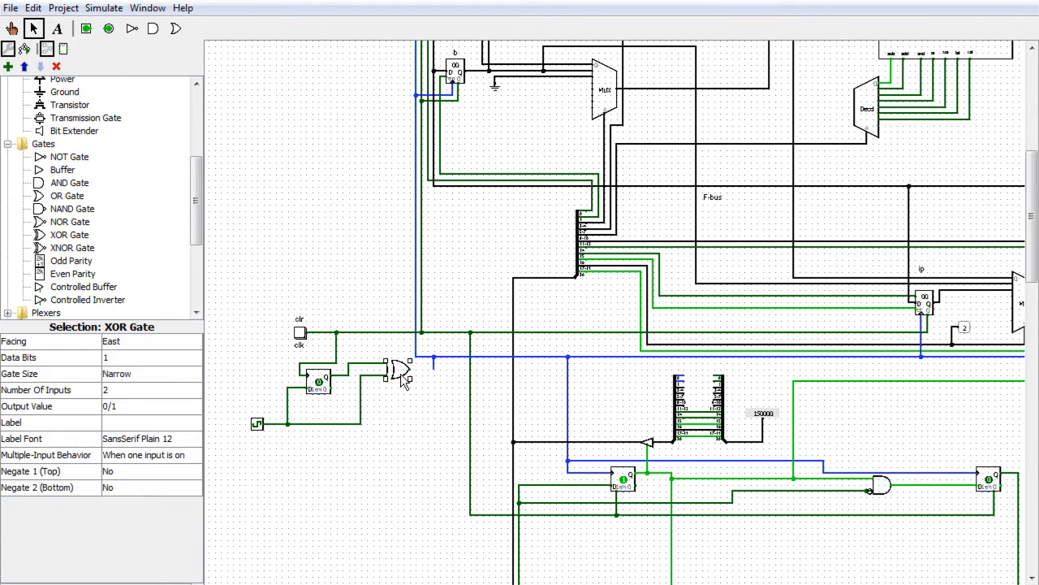
pyautogui.click(119, 376)
pyautogui.click(128, 384)
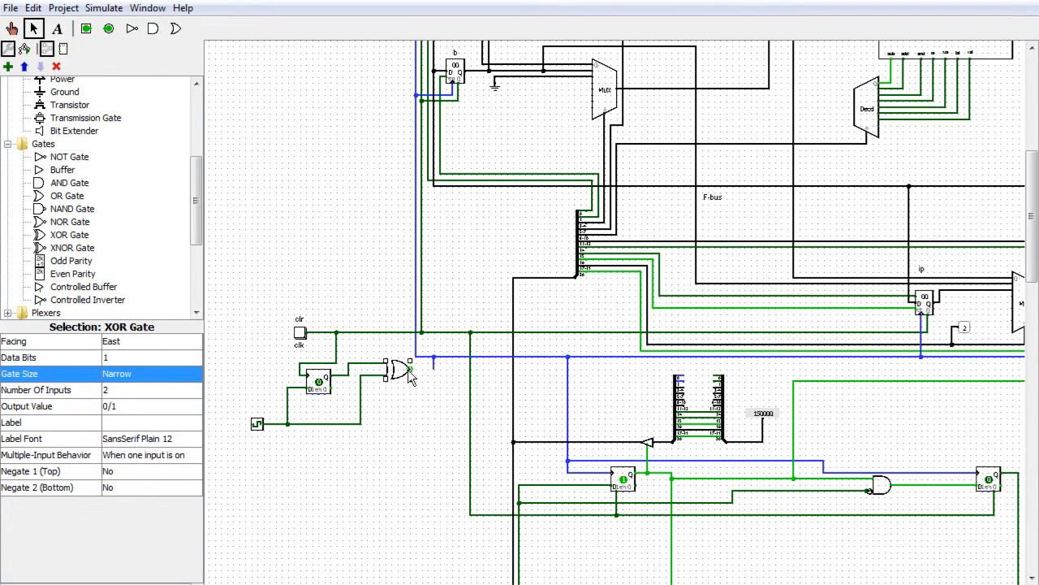
pyautogui.press('Delete')
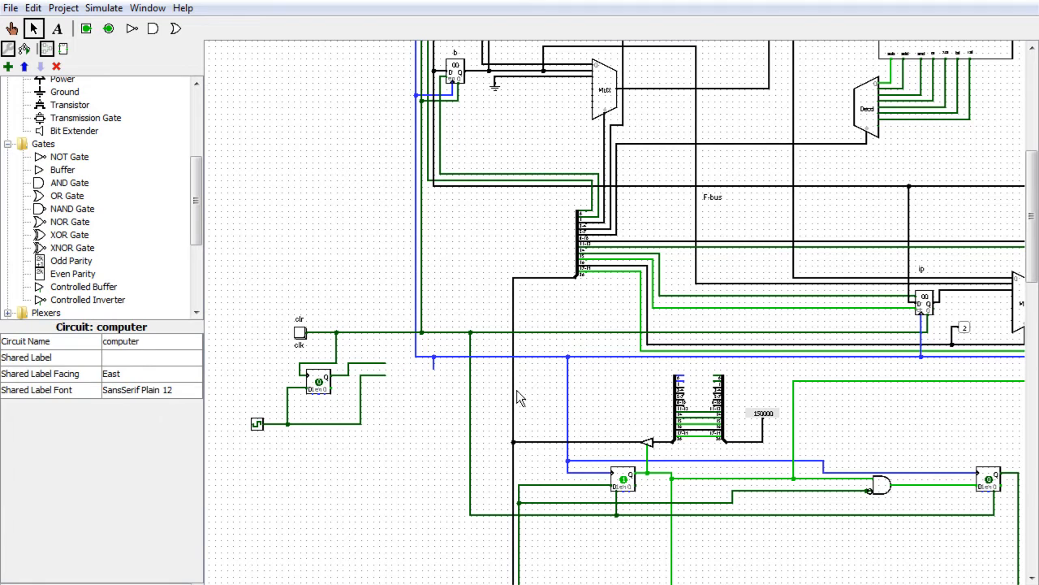
pyautogui.click(64, 249)
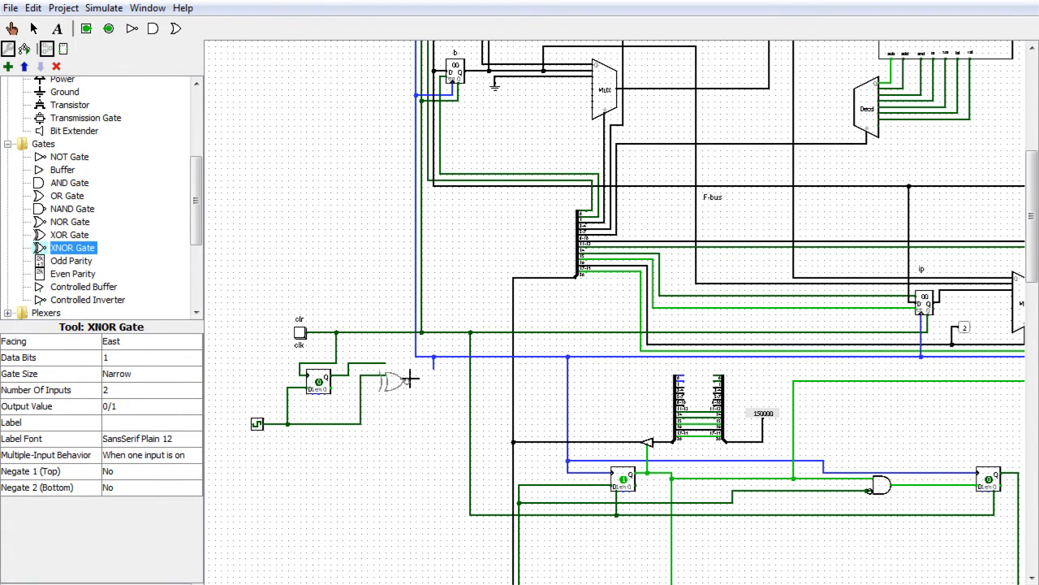
pyautogui.click(412, 370)
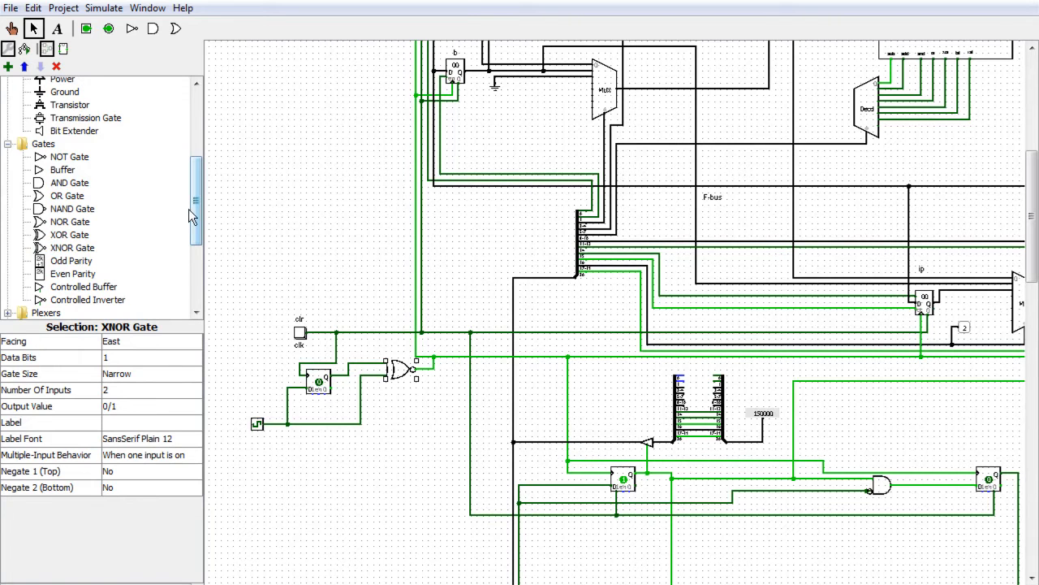
# Alternate between operating clr and toggling the Clock to test that the XNOR gate's clock signal starts correctly after a reset
pyautogui.click(12, 29)
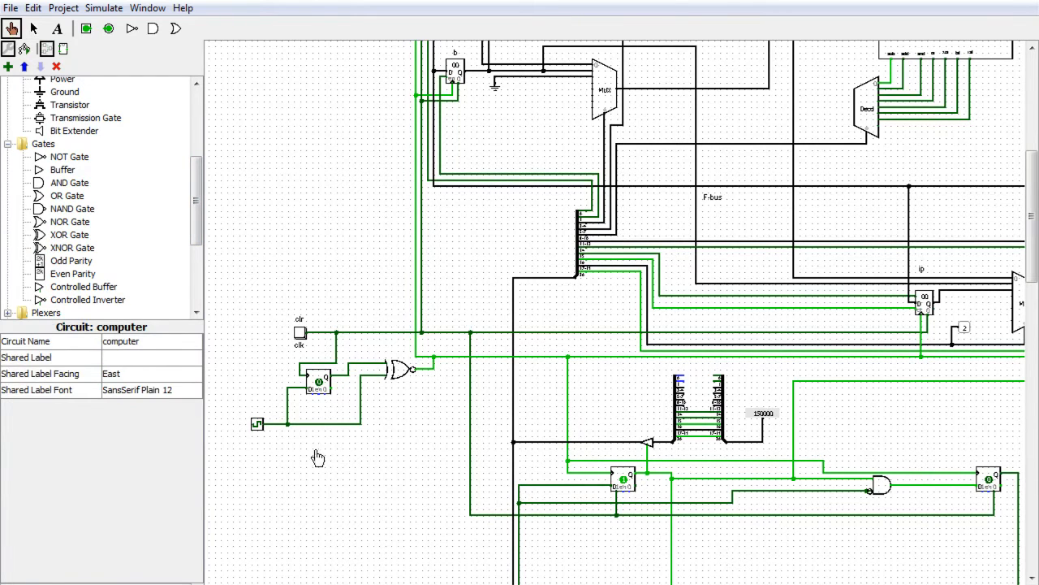
pyautogui.click(299, 333)
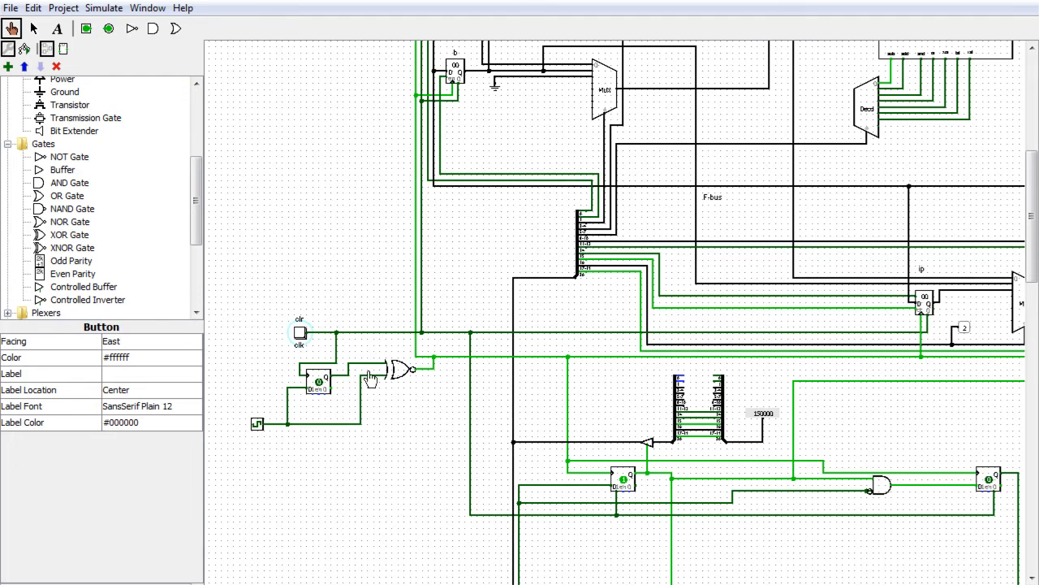
pyautogui.click(258, 425)
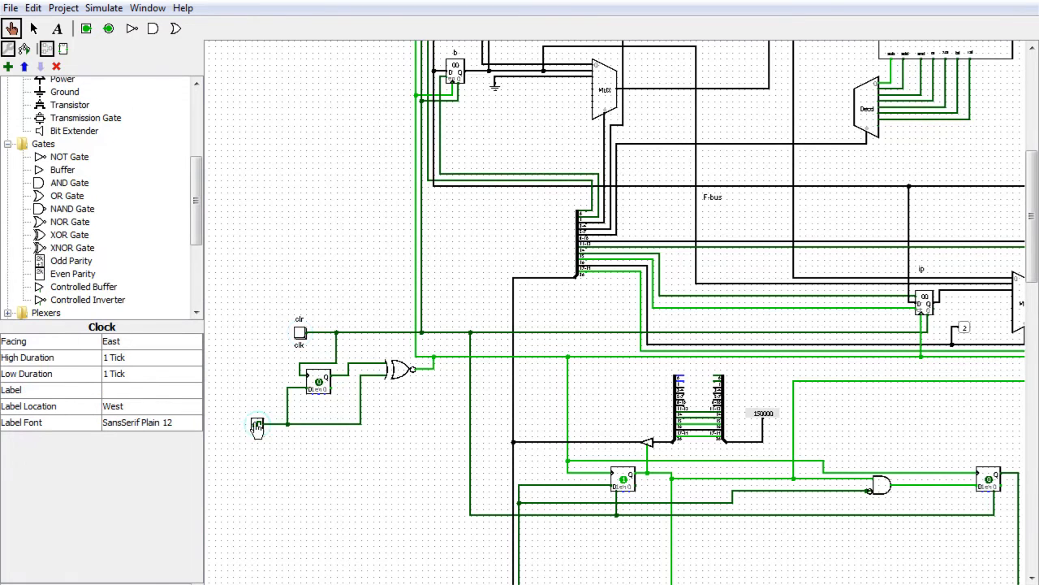
pyautogui.click(300, 333)
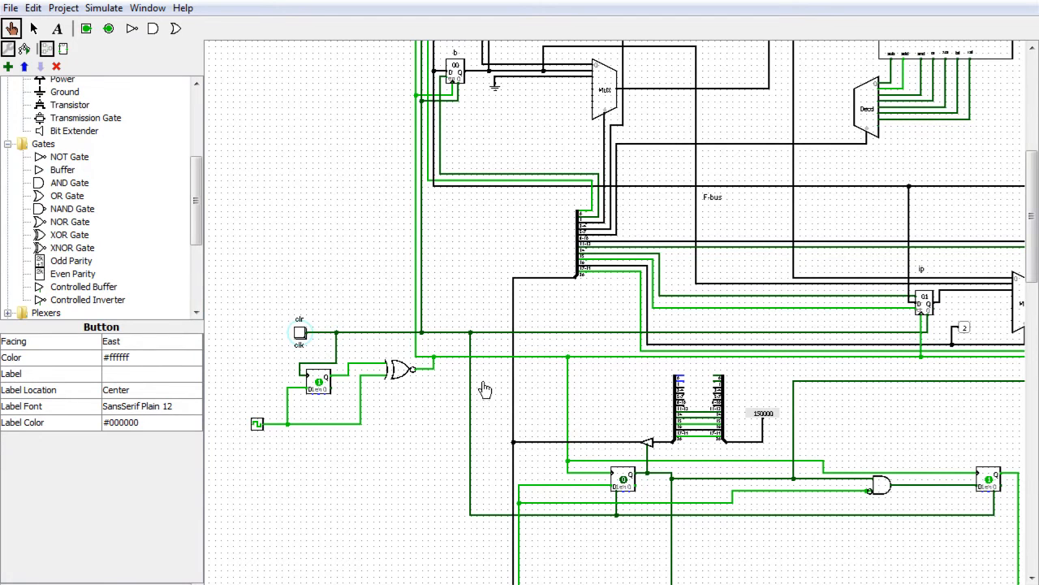
pyautogui.click(259, 426)
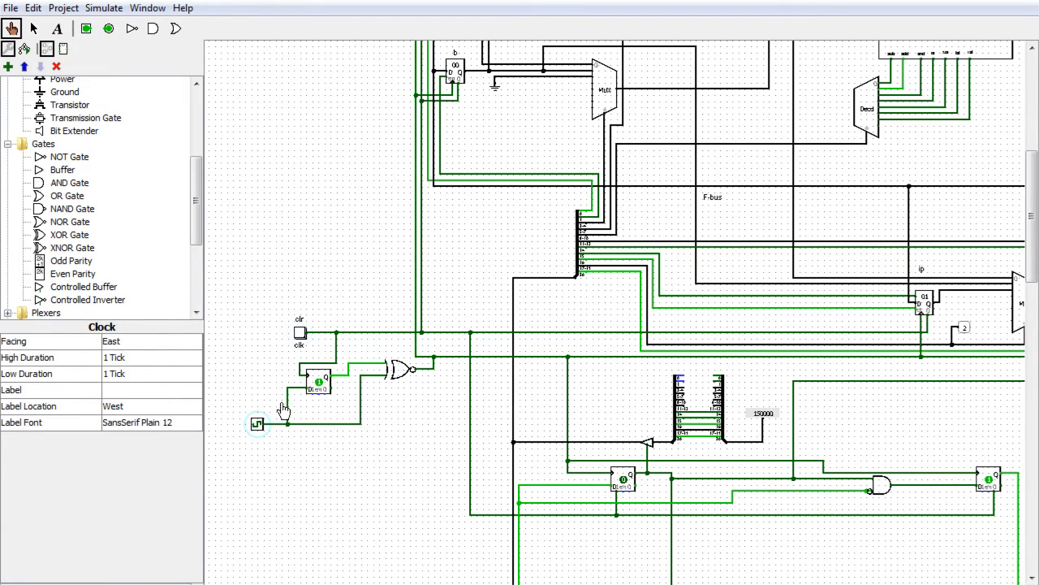
pyautogui.click(300, 333)
pyautogui.click(258, 426)
pyautogui.click(300, 333)
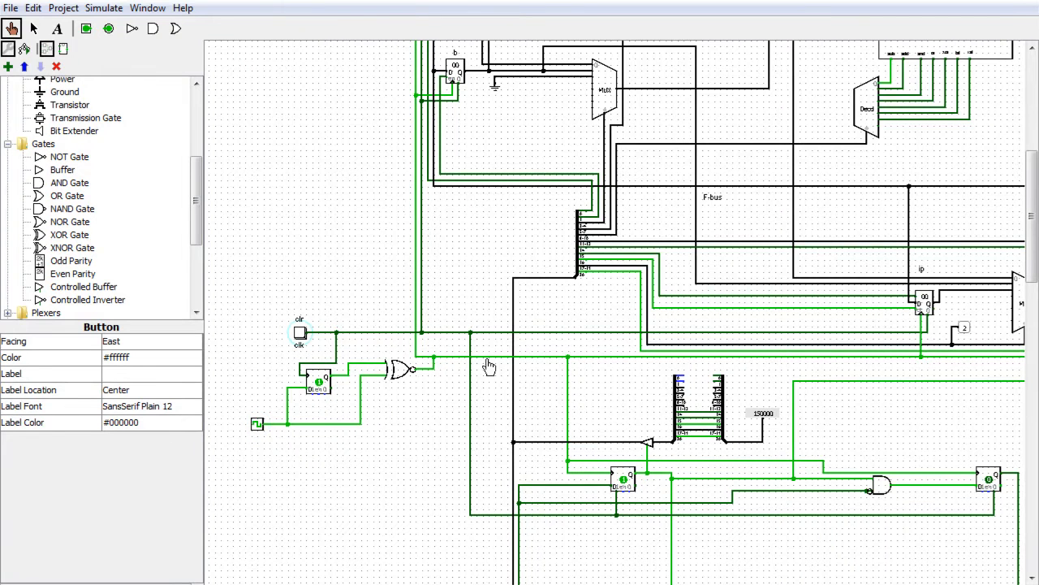
# Examine the circuit from the new clock reset logic and RAM down through the mov instruction sections
pyautogui.moveTo(759, 584); pyautogui.dragTo(886, 584)
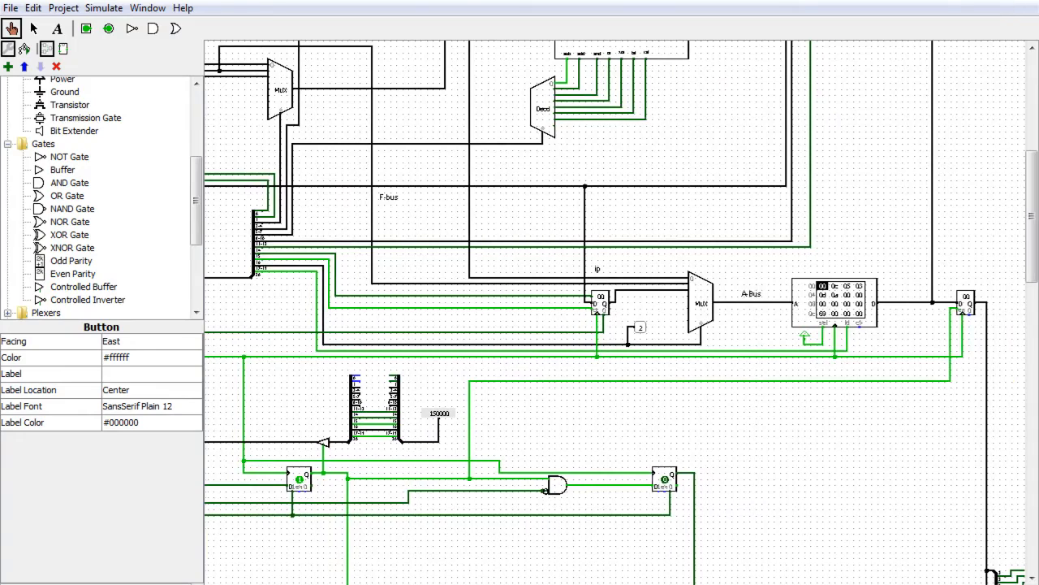
pyautogui.moveTo(1033, 258); pyautogui.dragTo(1028, 302)
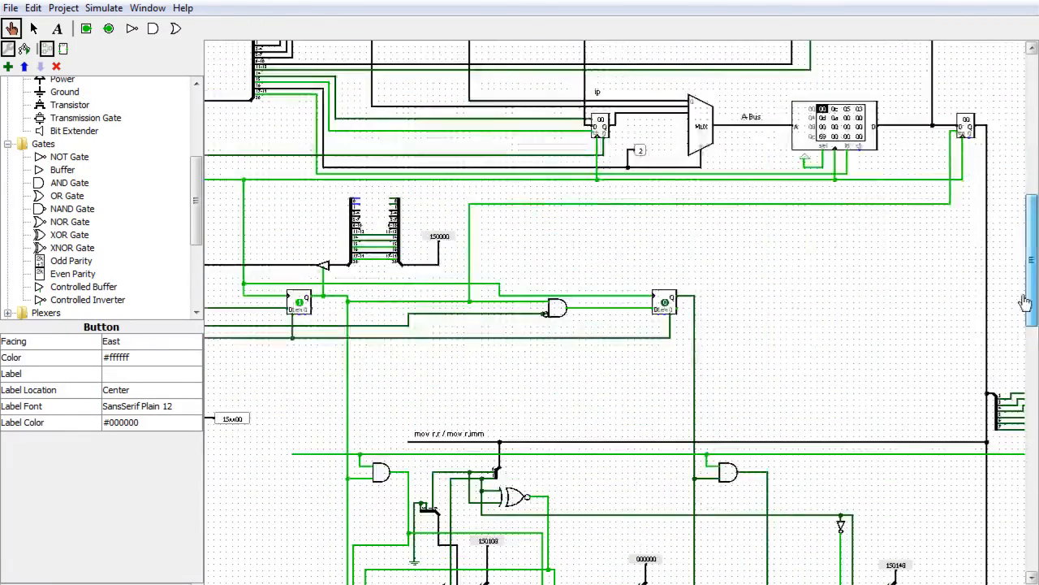
pyautogui.moveTo(886, 584); pyautogui.dragTo(837, 583)
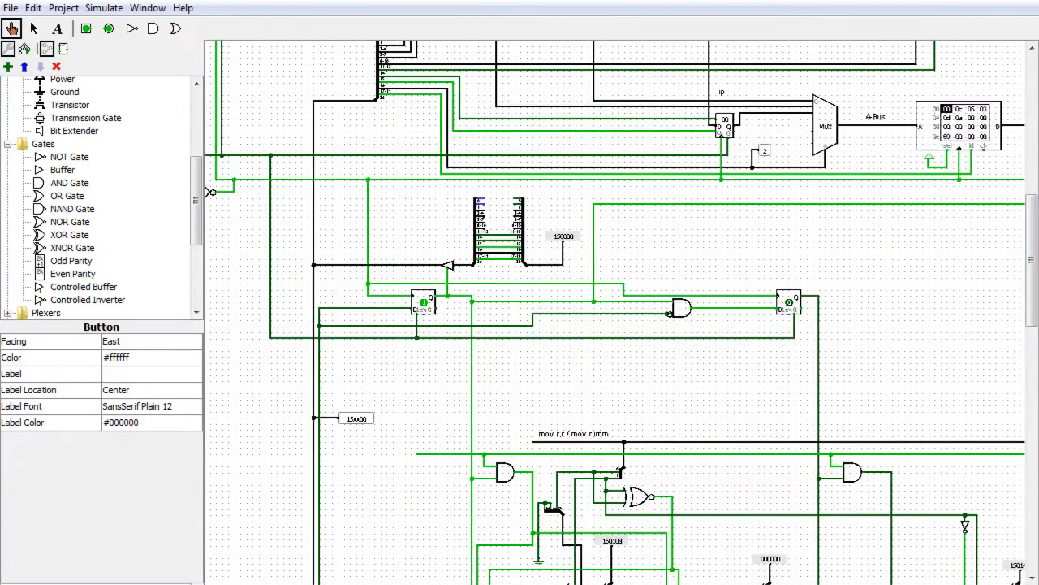
pyautogui.click(175, 584)
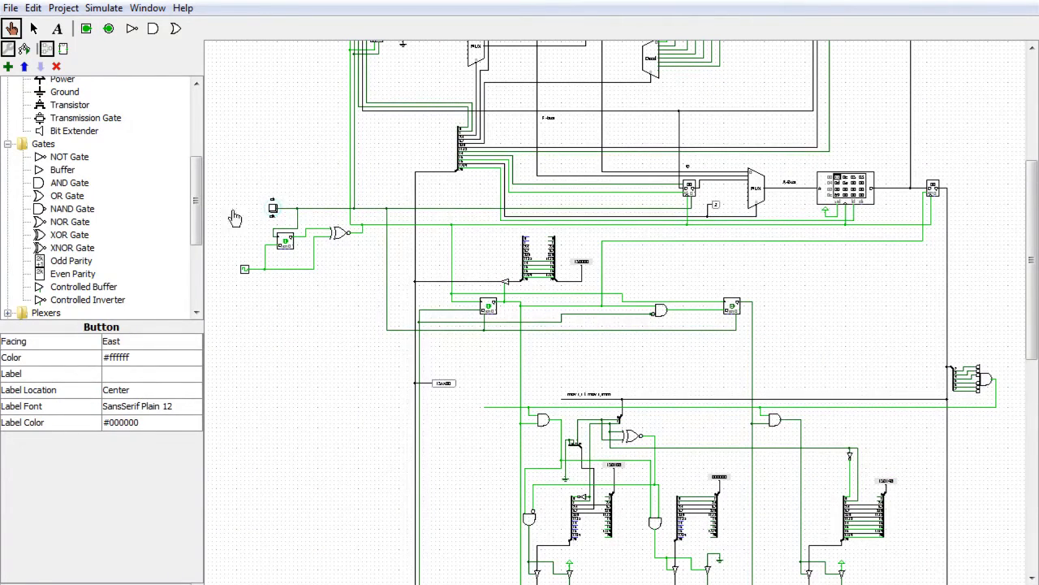
pyautogui.moveTo(1029, 258)
pyautogui.mouseDown()
pyautogui.moveTo(1028, 387)
pyautogui.moveTo(1028, 258)
pyautogui.mouseUp()
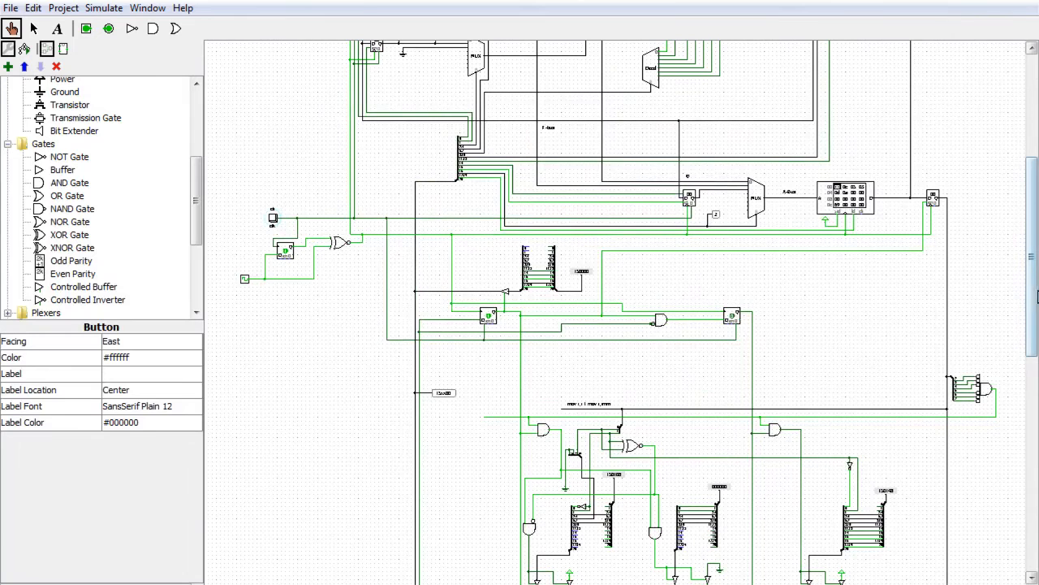
pyautogui.moveTo(1037, 298); pyautogui.dragTo(1036, 293)
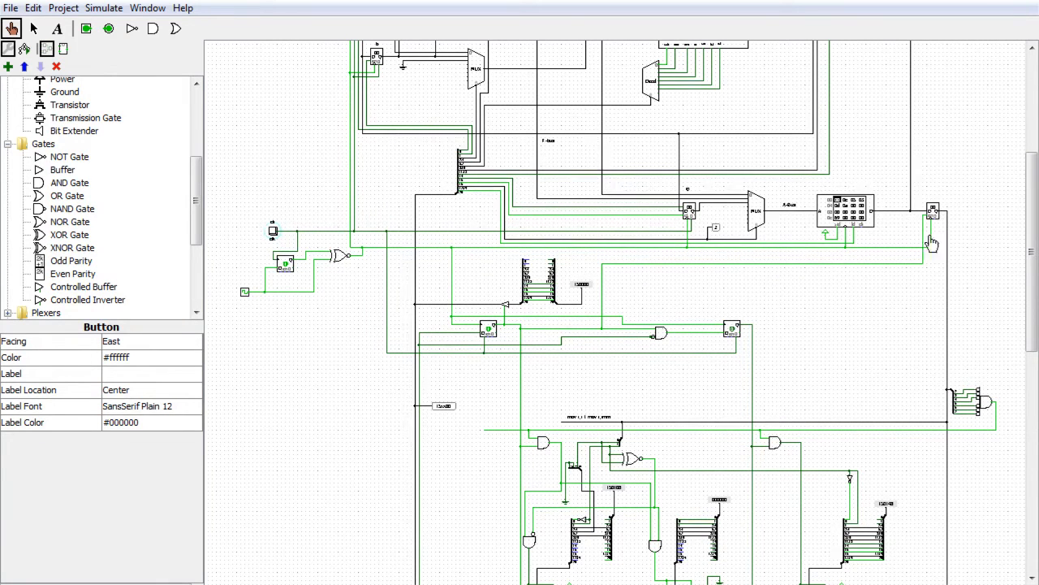
pyautogui.moveTo(1031, 206); pyautogui.dragTo(1028, 398)
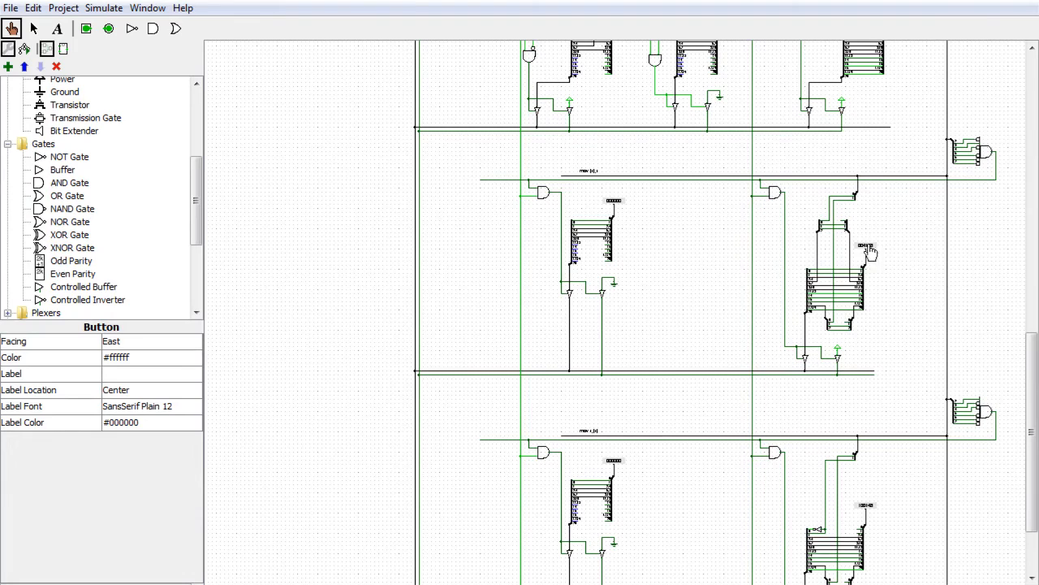
pyautogui.moveTo(1033, 447); pyautogui.dragTo(1035, 321)
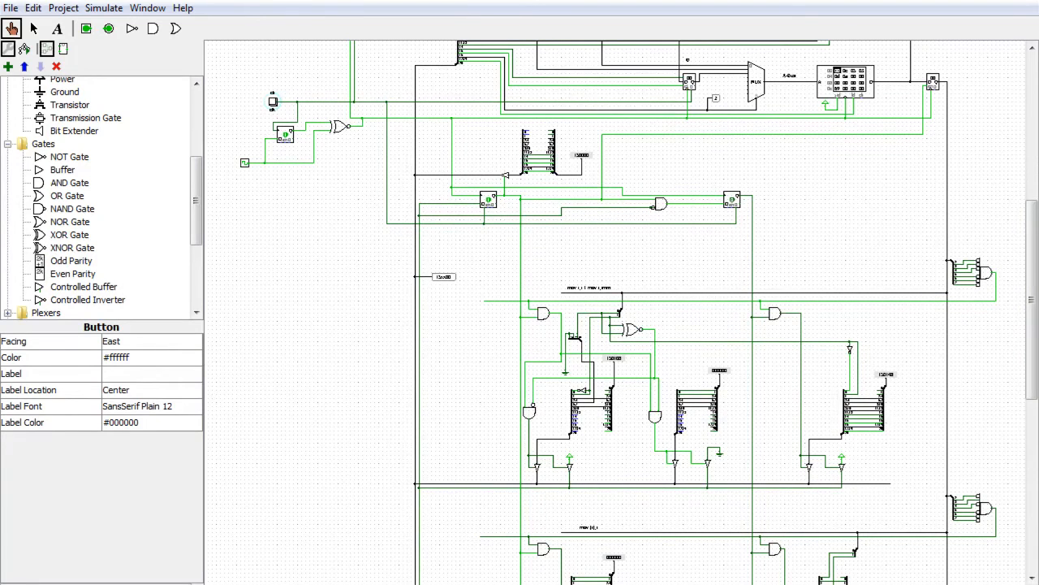
# Switch to the timing sketch and draw a two-cycle clock waveform beneath the r,imm one, erasing the stray strokes above it
pyautogui.hotkey('alt', 'Tab')
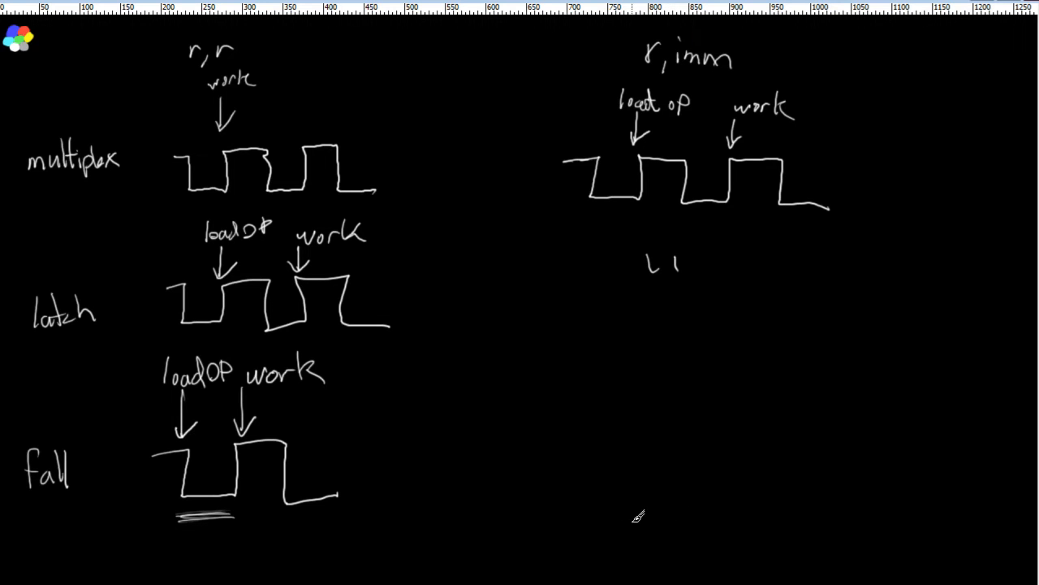
pyautogui.moveTo(528, 357)
pyautogui.mouseDown()
pyautogui.moveTo(588, 352)
pyautogui.moveTo(568, 424)
pyautogui.moveTo(641, 414)
pyautogui.moveTo(636, 343)
pyautogui.moveTo(710, 350)
pyautogui.moveTo(709, 411)
pyautogui.moveTo(684, 419)
pyautogui.mouseUp()
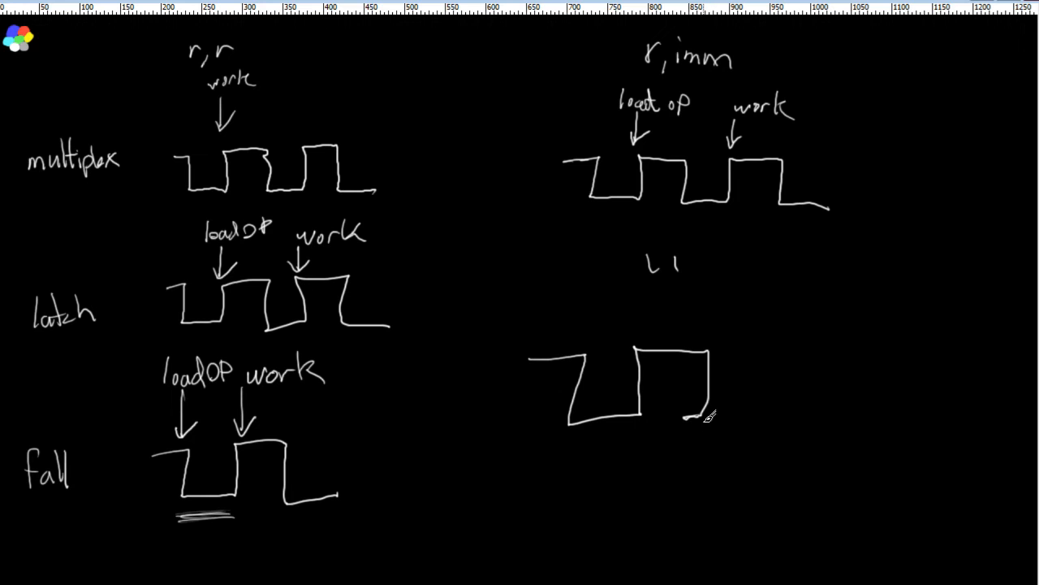
pyautogui.hotkey('ctrl', 'z')
pyautogui.moveTo(542, 362)
pyautogui.mouseDown()
pyautogui.moveTo(593, 355)
pyautogui.moveTo(605, 424)
pyautogui.moveTo(681, 414)
pyautogui.moveTo(677, 348)
pyautogui.moveTo(755, 347)
pyautogui.moveTo(743, 414)
pyautogui.moveTo(869, 340)
pyautogui.moveTo(872, 423)
pyautogui.mouseUp()
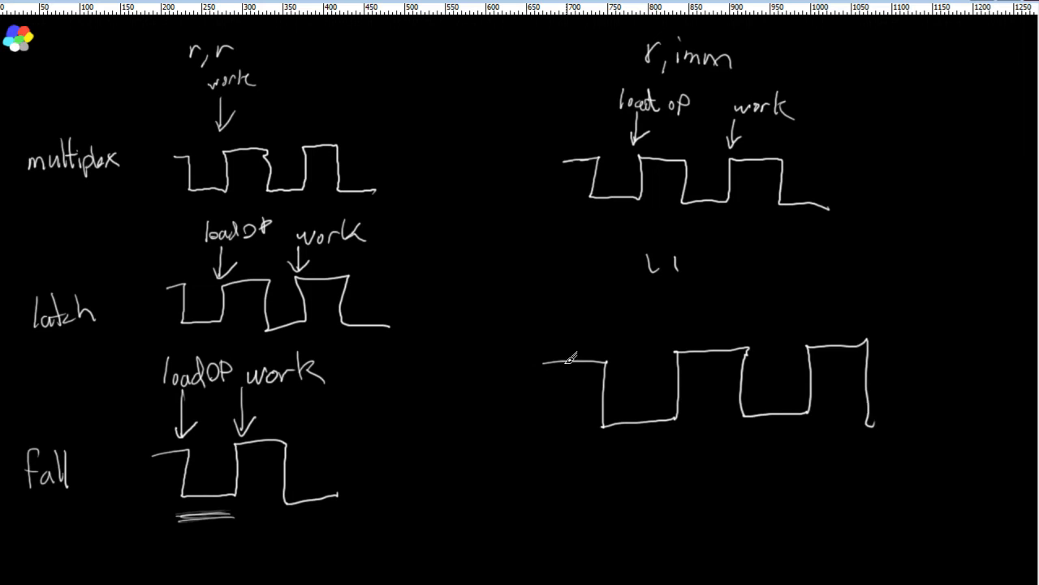
pyautogui.moveTo(869, 423); pyautogui.dragTo(917, 428)
pyautogui.moveTo(682, 286); pyautogui.dragTo(650, 256)
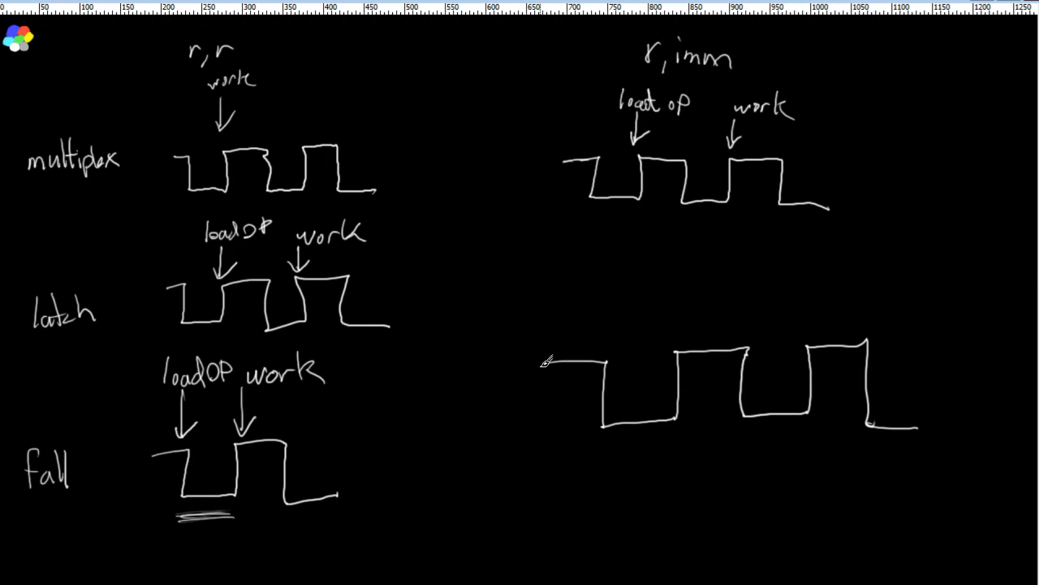
# Mark the new waveform's first falling edge with an arrow labelled ldOp and its second rising edge with an arrow labelled work
pyautogui.moveTo(606, 292)
pyautogui.mouseDown()
pyautogui.moveTo(604, 329)
pyautogui.moveTo(620, 309)
pyautogui.mouseUp()
pyautogui.moveTo(591, 257); pyautogui.dragTo(590, 282)
pyautogui.moveTo(611, 271); pyautogui.dragTo(619, 282)
pyautogui.moveTo(633, 289); pyautogui.dragTo(642, 268)
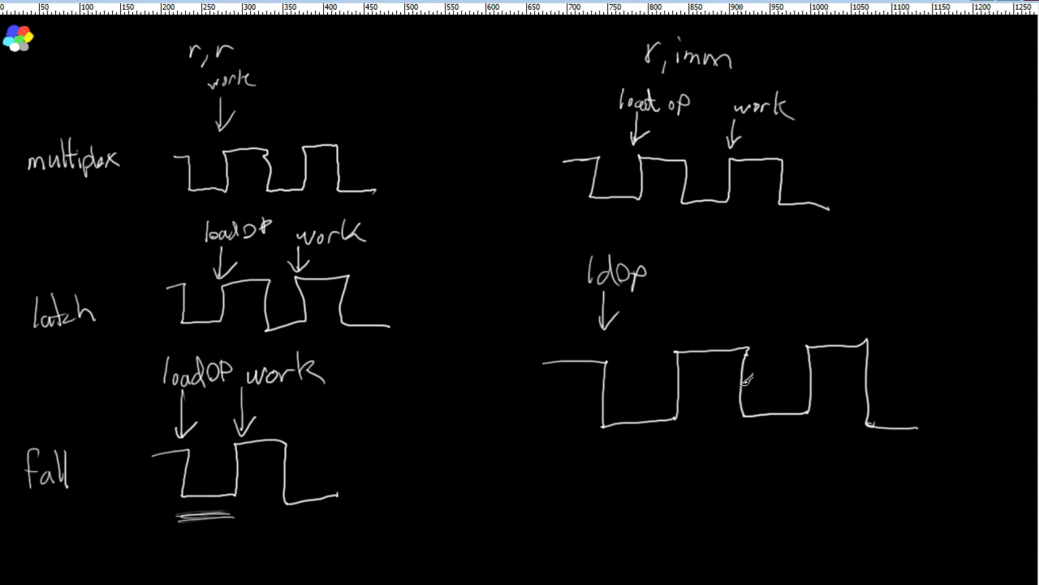
pyautogui.moveTo(809, 290)
pyautogui.mouseDown()
pyautogui.moveTo(809, 328)
pyautogui.moveTo(822, 310)
pyautogui.mouseUp()
pyautogui.moveTo(798, 271); pyautogui.dragTo(827, 276)
pyautogui.moveTo(840, 282)
pyautogui.mouseDown()
pyautogui.moveTo(853, 274)
pyautogui.moveTo(859, 290)
pyautogui.mouseUp()
pyautogui.moveTo(860, 281); pyautogui.dragTo(875, 290)
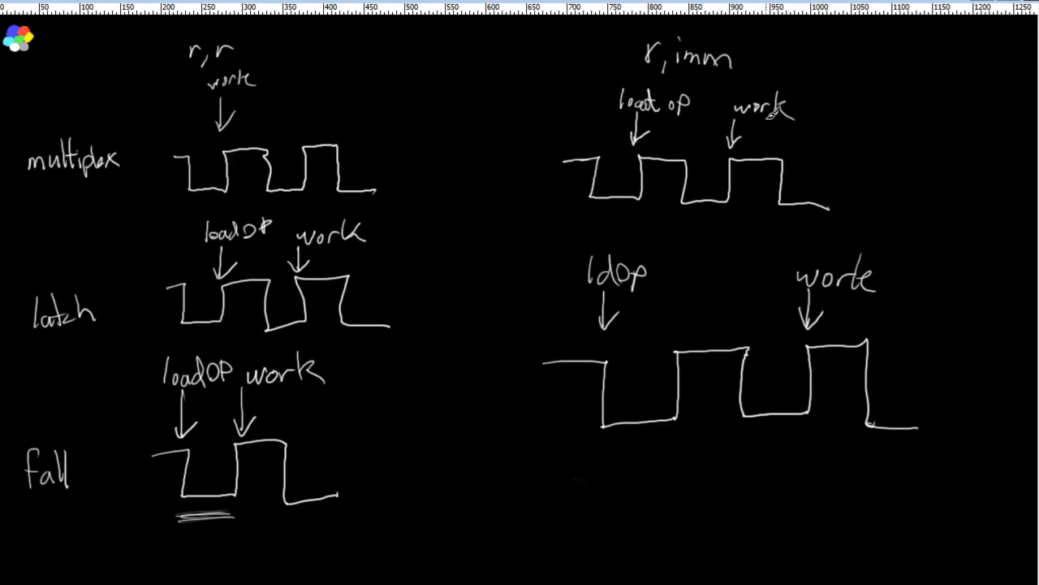
# Box the load op and work labels of the upper r,imm waveform and add a red work arrow at the lower waveform's first rising edge
pyautogui.moveTo(607, 85)
pyautogui.mouseDown()
pyautogui.moveTo(697, 121)
pyautogui.moveTo(668, 78)
pyautogui.moveTo(599, 78)
pyautogui.mouseUp()
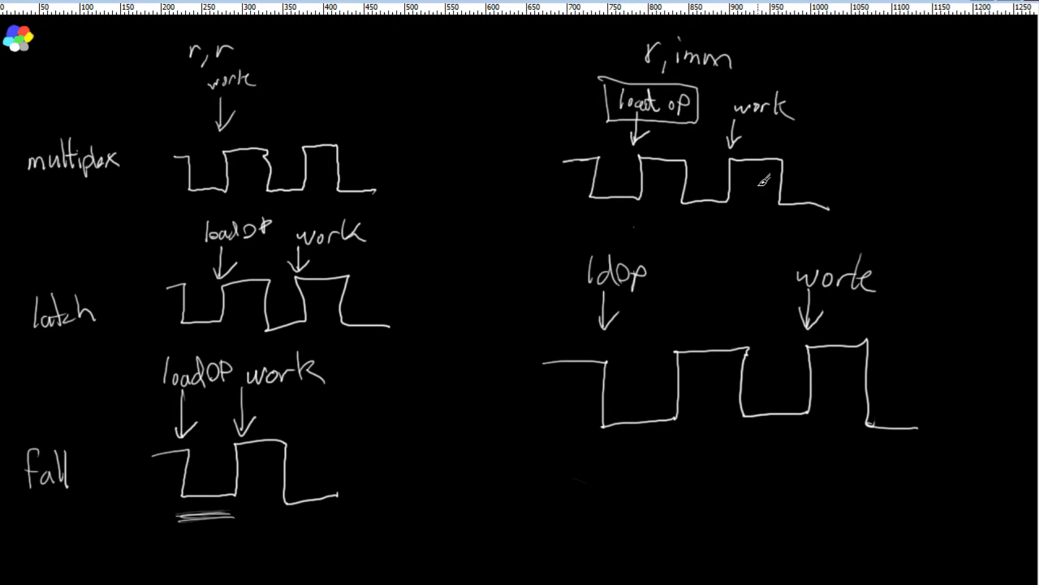
pyautogui.moveTo(731, 120)
pyautogui.mouseDown()
pyautogui.moveTo(808, 118)
pyautogui.moveTo(731, 81)
pyautogui.moveTo(732, 122)
pyautogui.mouseUp()
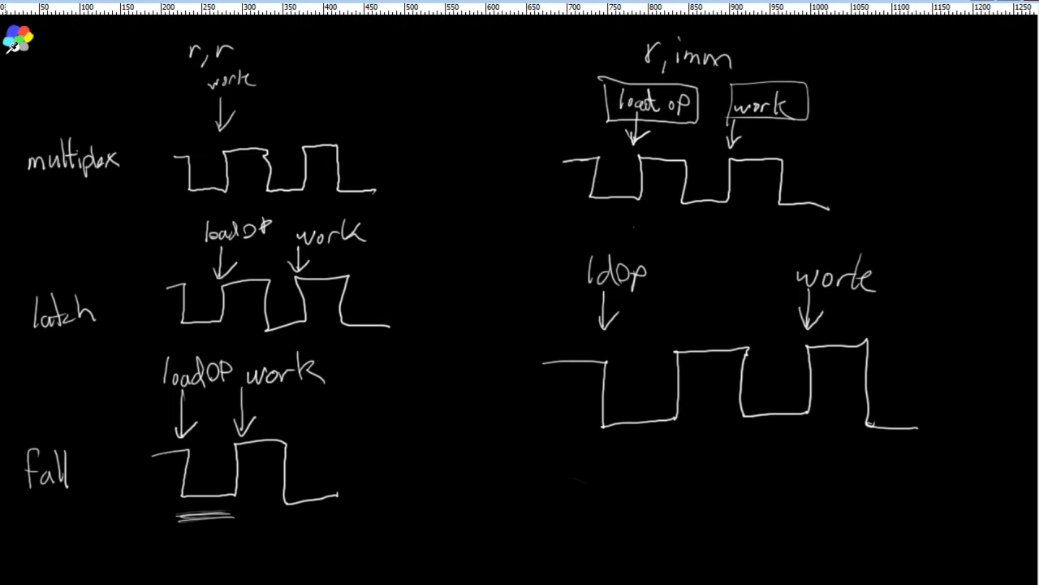
pyautogui.moveTo(679, 307)
pyautogui.mouseDown()
pyautogui.moveTo(678, 333)
pyautogui.moveTo(686, 325)
pyautogui.mouseUp()
pyautogui.moveTo(679, 284); pyautogui.dragTo(695, 290)
pyautogui.moveTo(697, 286); pyautogui.dragTo(722, 294)
pyautogui.moveTo(731, 278); pyautogui.dragTo(733, 294)
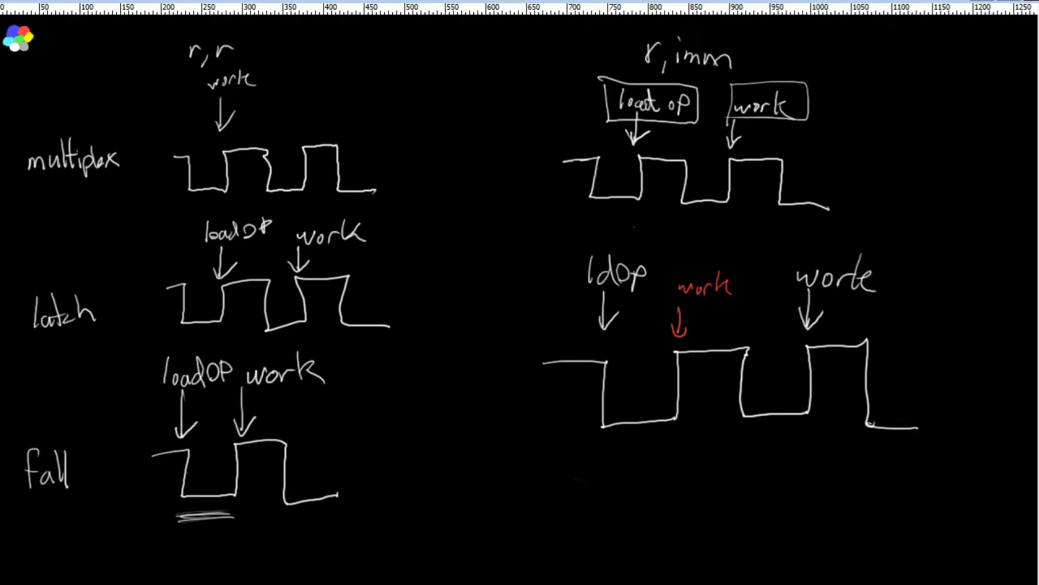
# Switch to Logisim and examine the circuit from the clock reset logic across to the ip counter and RAM
pyautogui.hotkey('alt', 'Tab')
pyautogui.scroll(1, 825, 418)
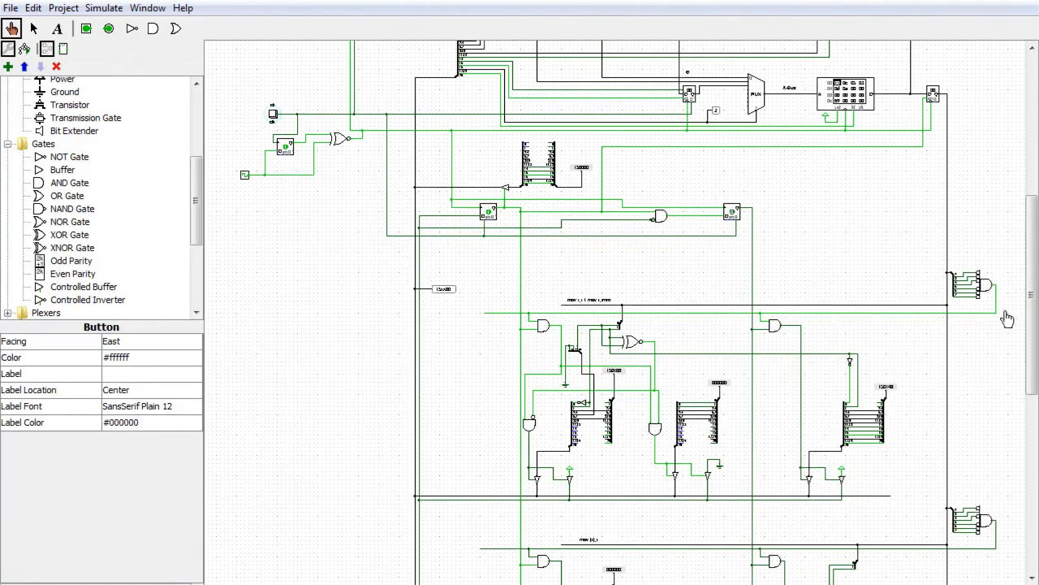
pyautogui.moveTo(1031, 292); pyautogui.dragTo(1032, 230)
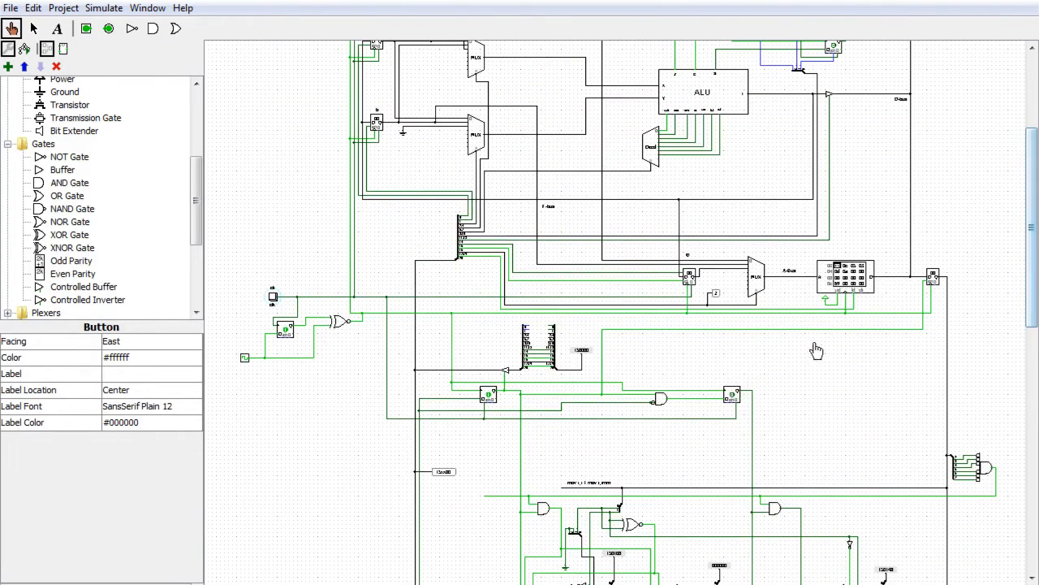
pyautogui.click(180, 584)
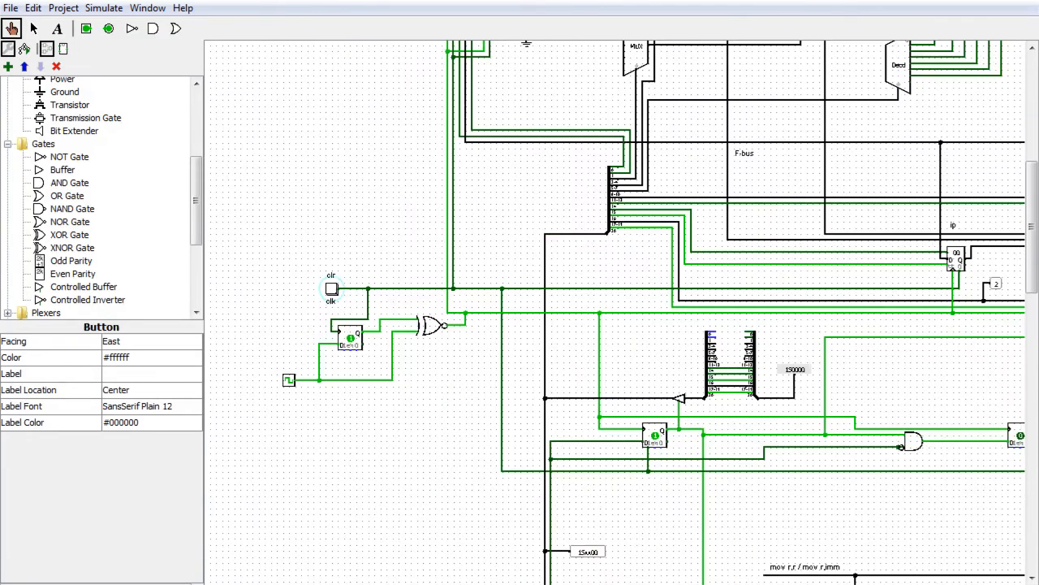
pyautogui.moveTo(422, 584); pyautogui.dragTo(610, 584)
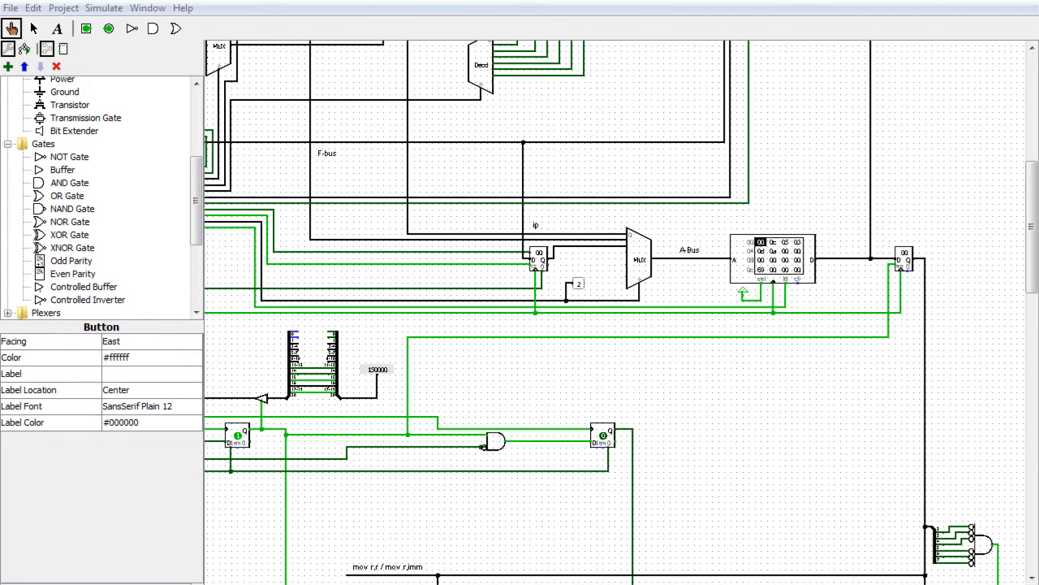
# Switch to the CPU control spreadsheet and inspect the mov r,r/imm instruction and its opcode in the opcode list
pyautogui.hotkey('alt', 'Tab')
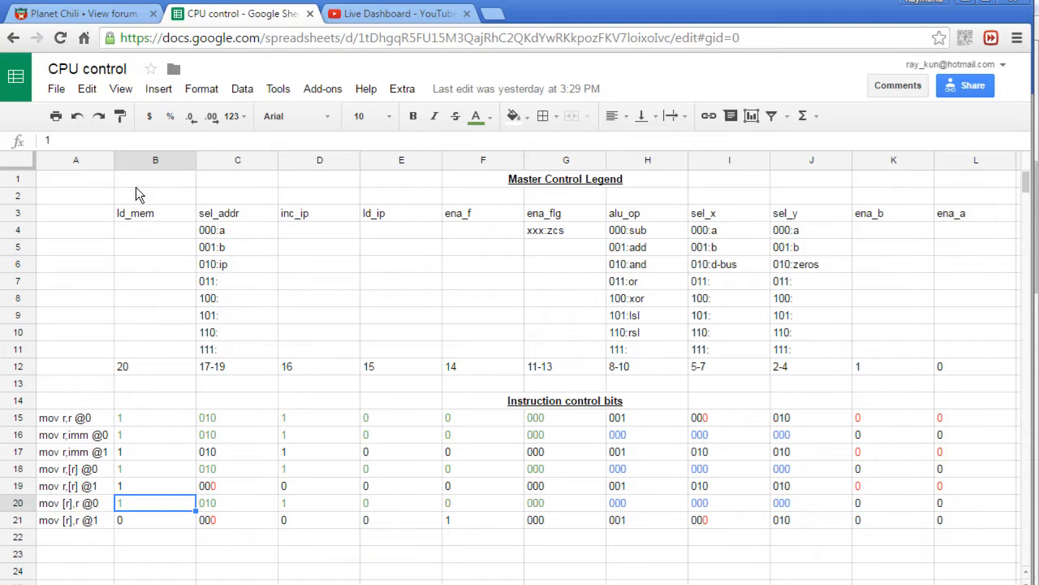
pyautogui.hotkey('ctrl', 'shift', 'pagedown')
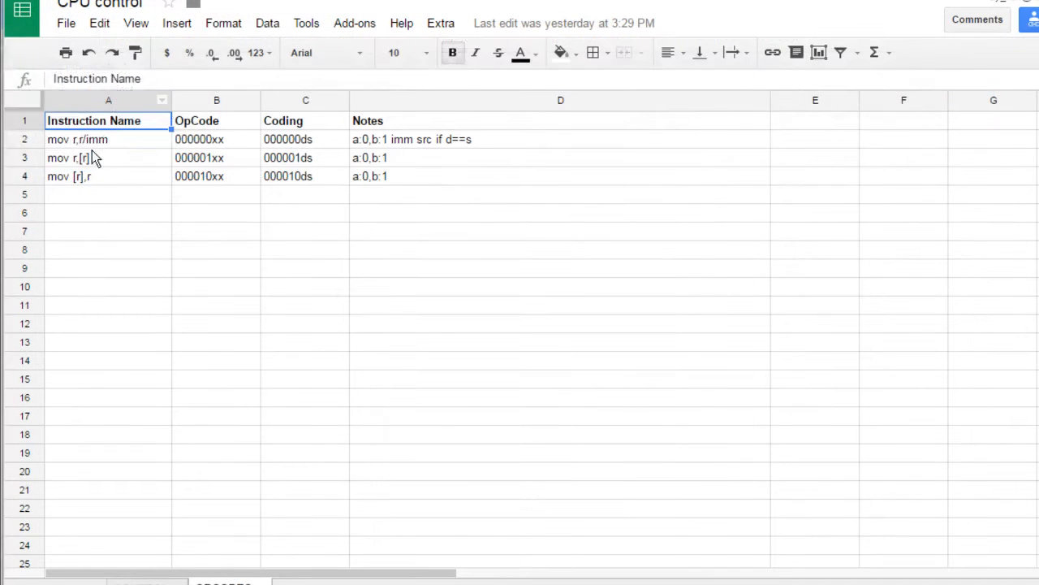
pyautogui.click(80, 199)
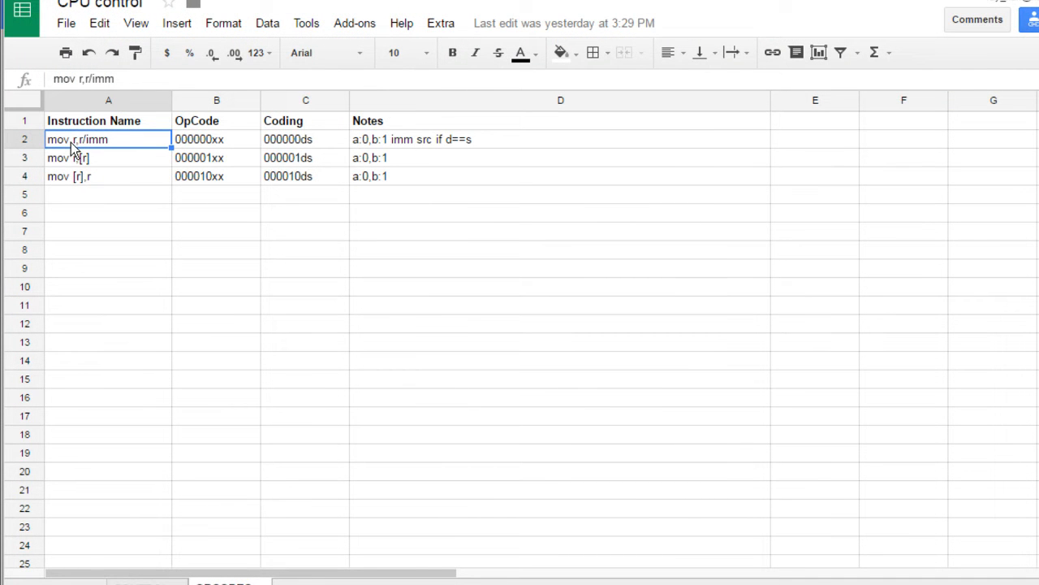
pyautogui.click(195, 141)
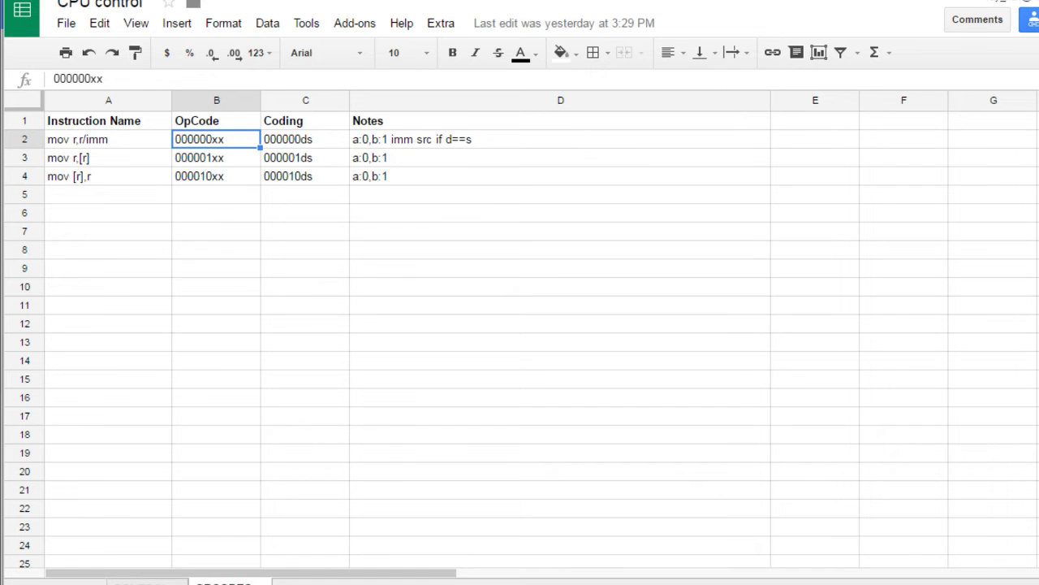
# Switch back to Logisim and check the ip counter's trigger options, keeping Rising Edge
pyautogui.hotkey('alt', 'Tab')
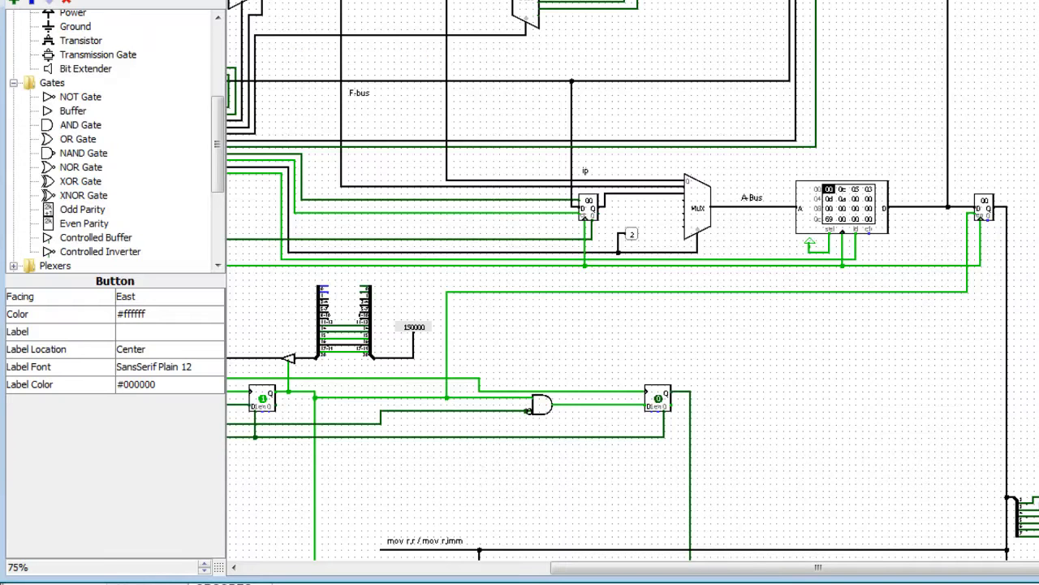
pyautogui.click(587, 225)
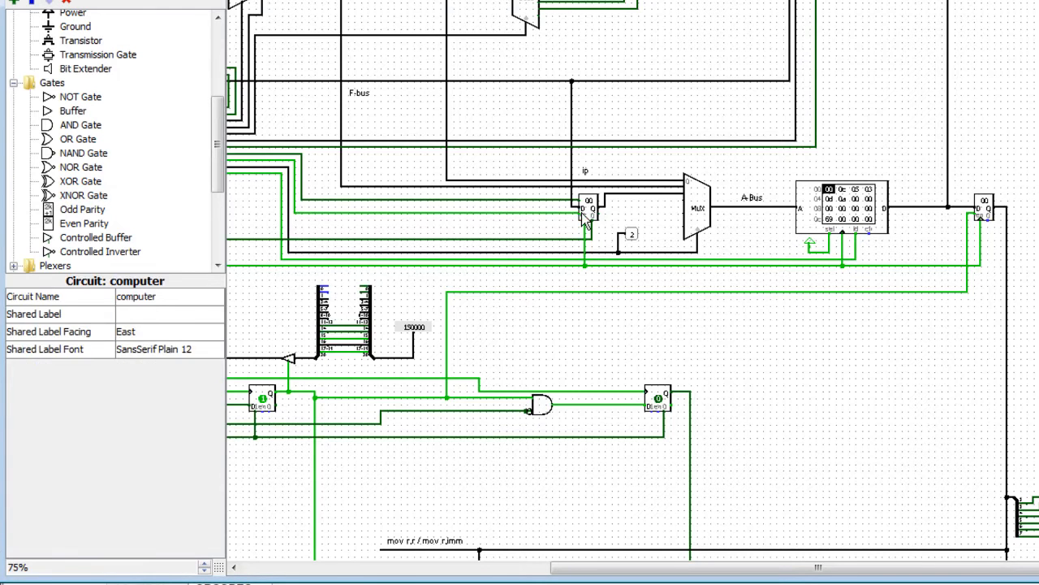
pyautogui.click(587, 225)
pyautogui.click(147, 349)
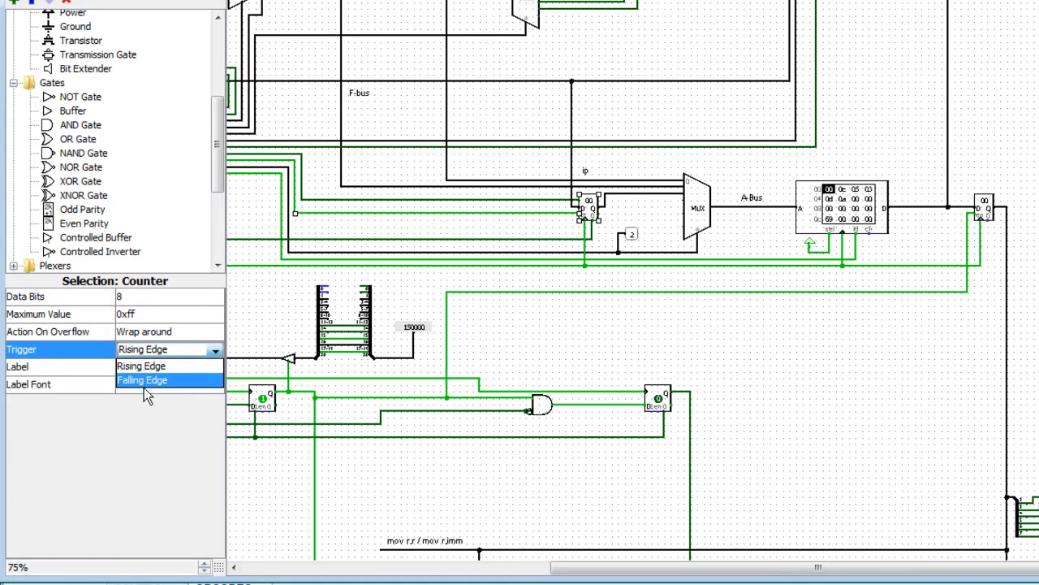
pyautogui.click(152, 366)
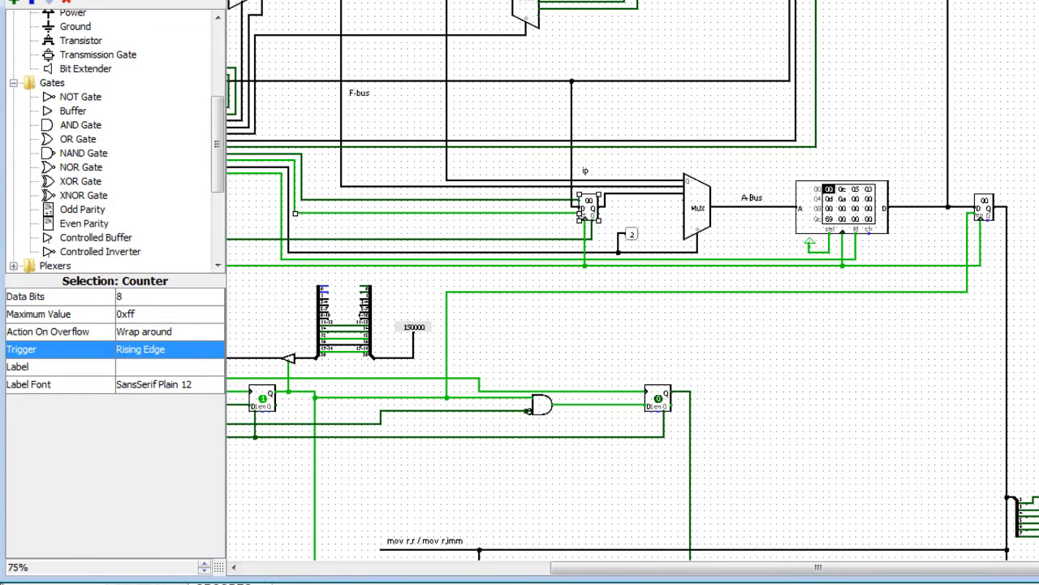
pyautogui.scroll(1, 585, 216)
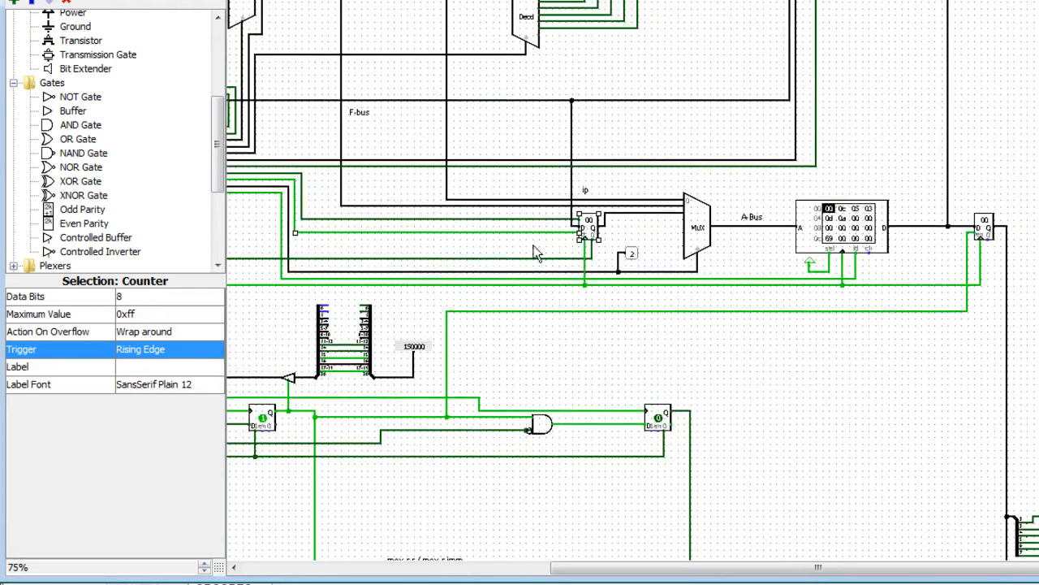
pyautogui.moveTo(804, 573); pyautogui.dragTo(645, 572)
pyautogui.click(72, 0)
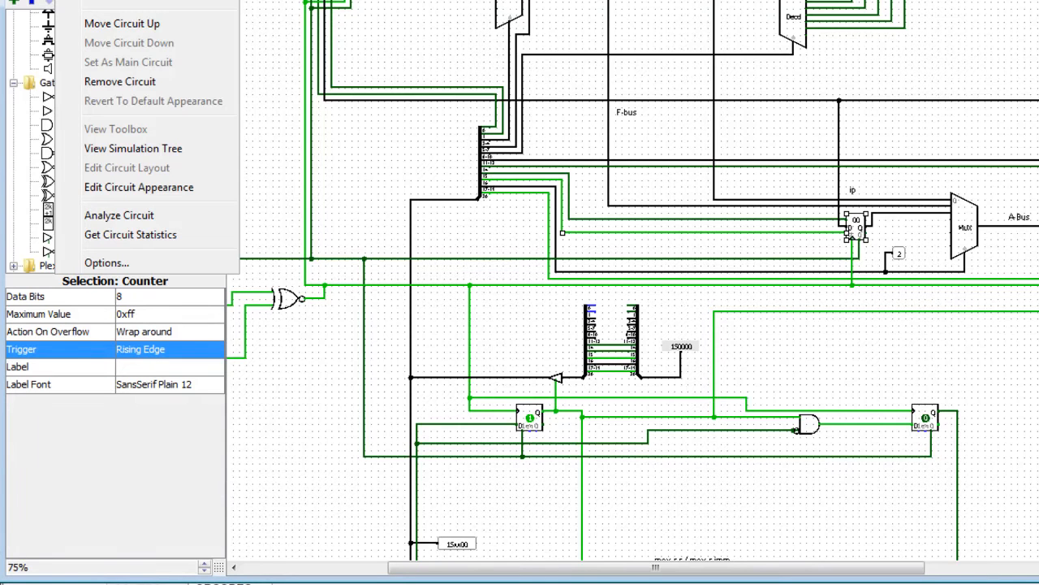
pyautogui.click(71, 0)
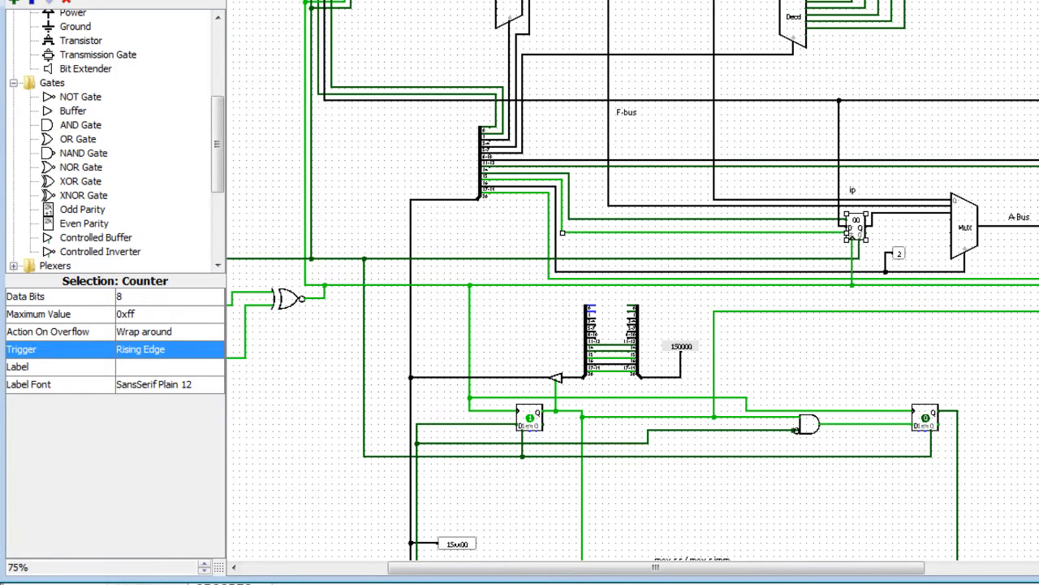
pyautogui.click(116, 0)
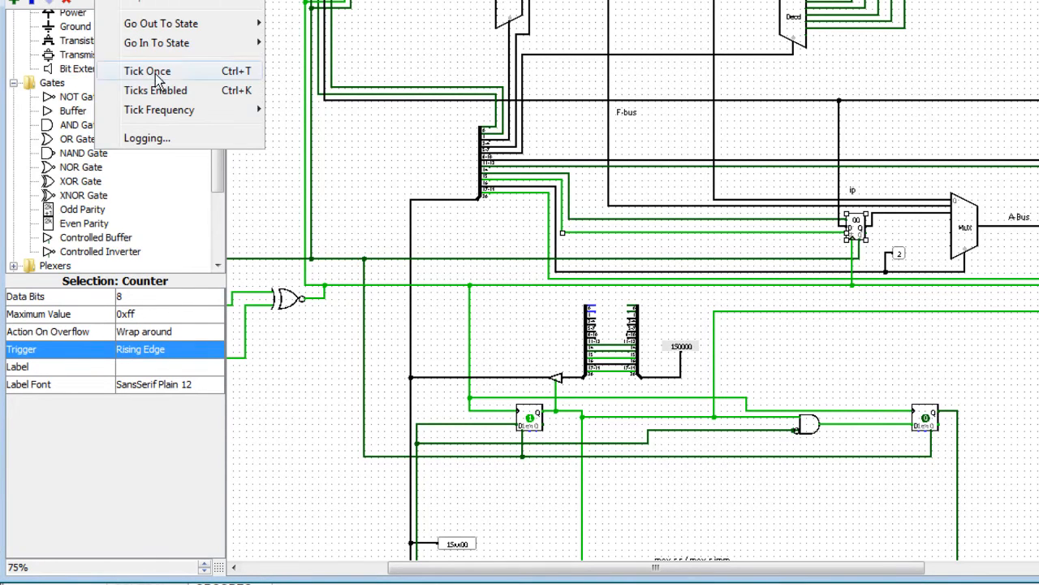
pyautogui.moveTo(160, 110)
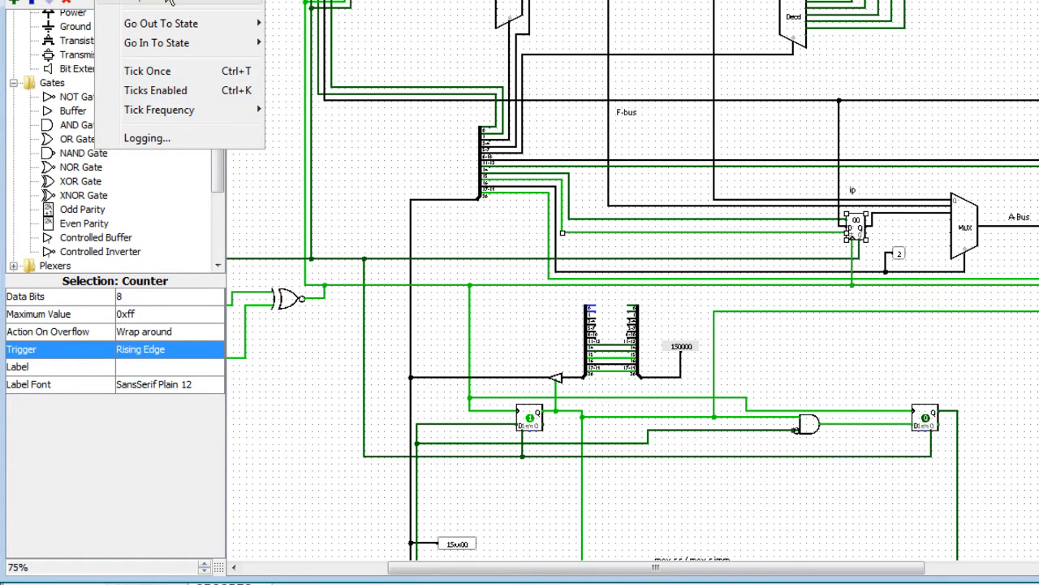
pyautogui.click(116, 0)
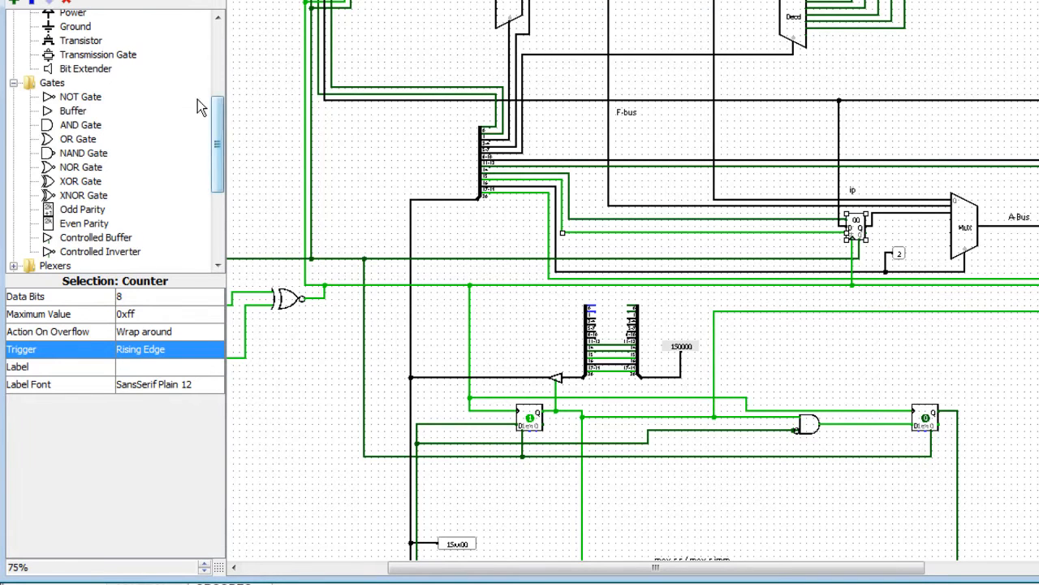
# Add a new circuit named cock to the stream5 project
pyautogui.moveTo(217, 128); pyautogui.dragTo(217, 45)
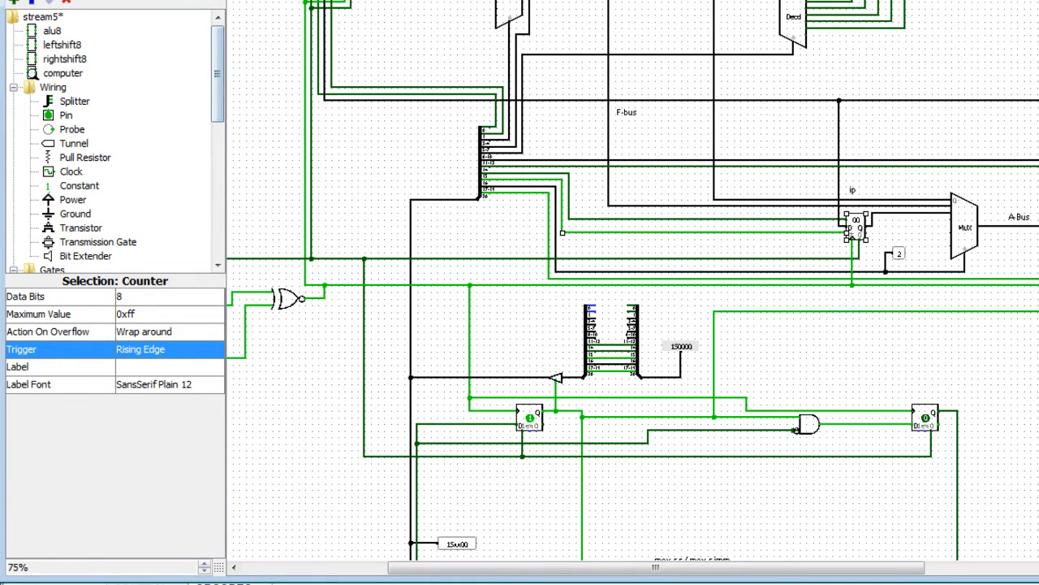
pyautogui.rightClick(52, 73)
pyautogui.moveTo(116, 0)
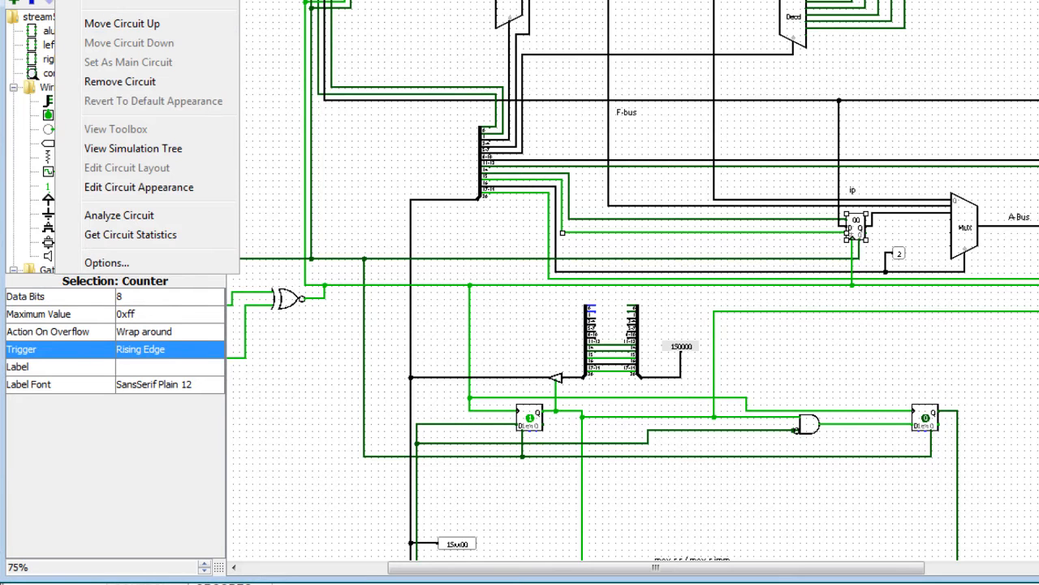
pyautogui.click(116, 0)
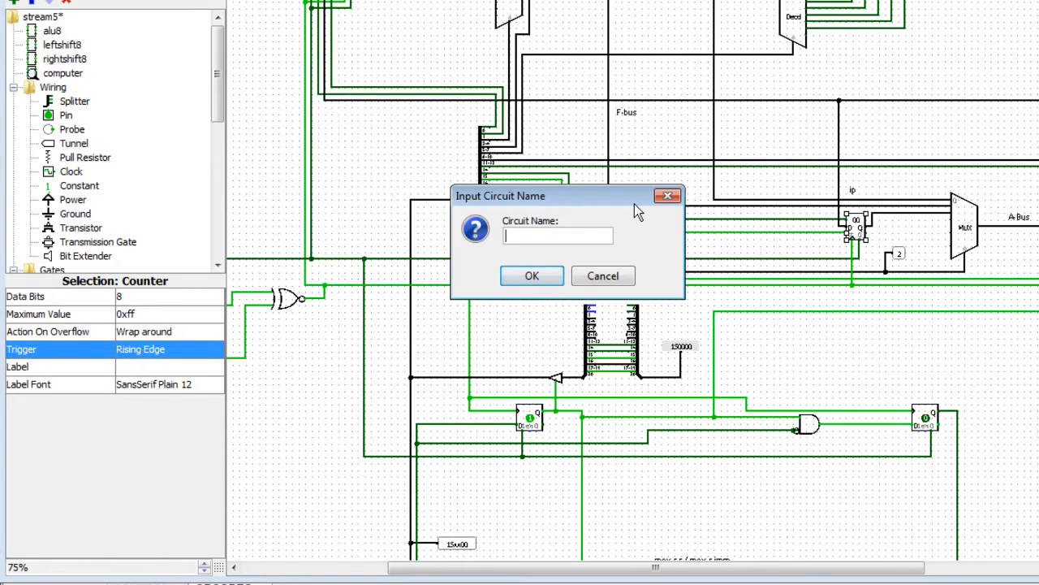
pyautogui.write('co')
pyautogui.press('BackSpace')
pyautogui.write('ock')
pyautogui.click(551, 276)
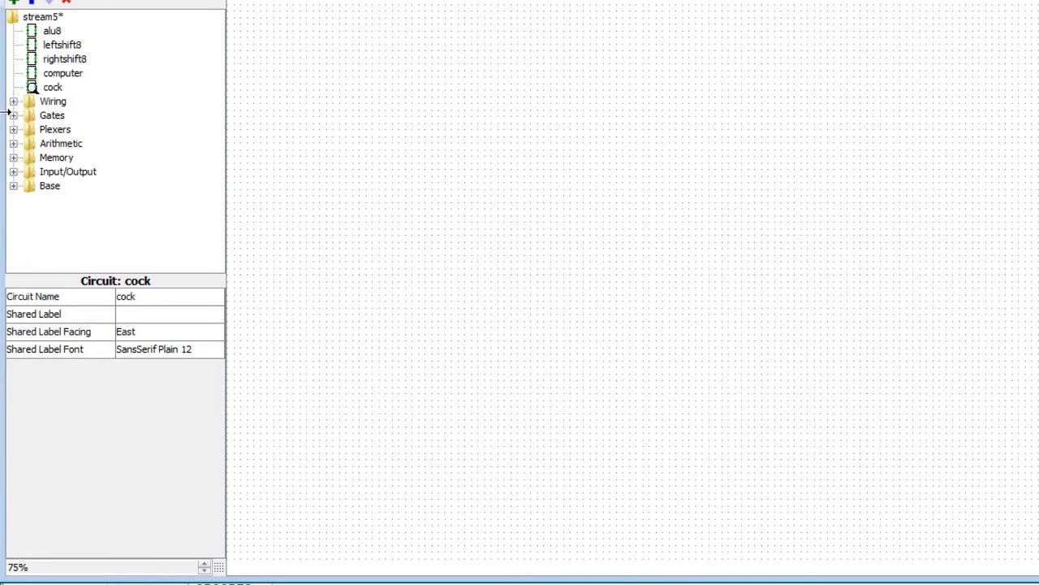
# Place a rising-edge T Flip-Flop in the empty circuit and set the zoom to 100%
pyautogui.click(13, 102)
pyautogui.moveTo(216, 173); pyautogui.dragTo(218, 211)
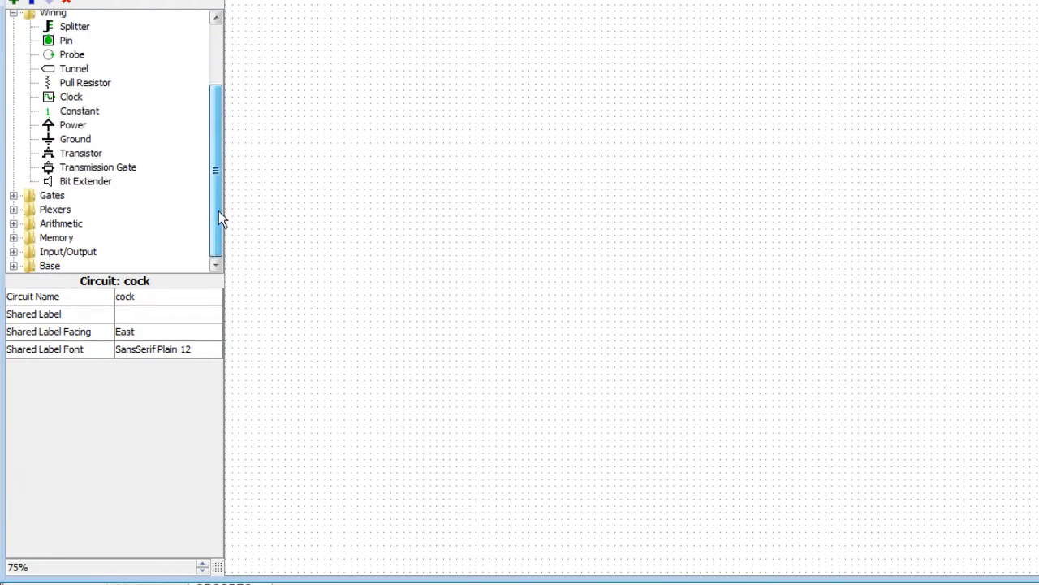
pyautogui.click(14, 237)
pyautogui.click(77, 196)
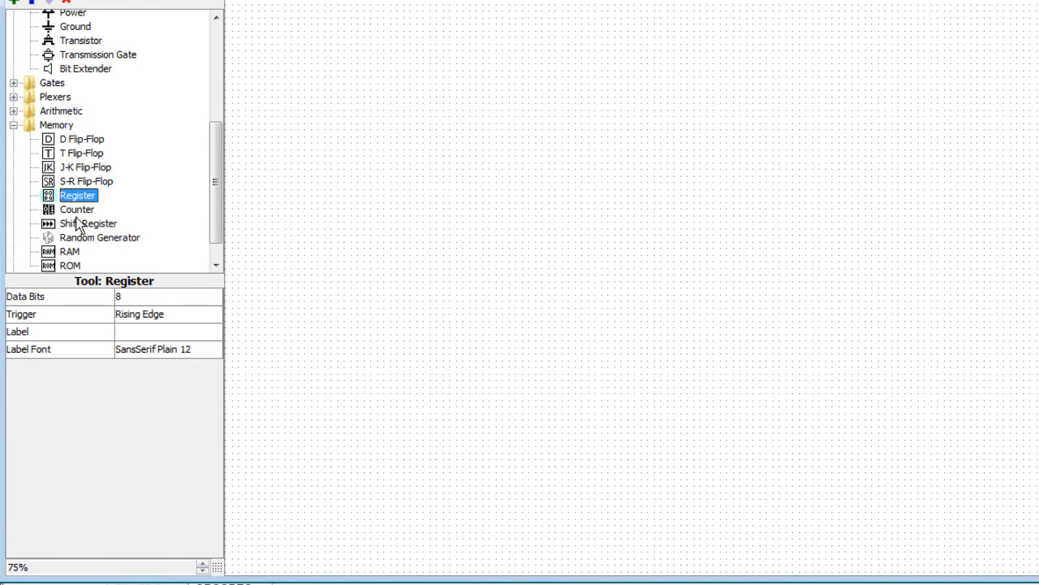
pyautogui.click(77, 155)
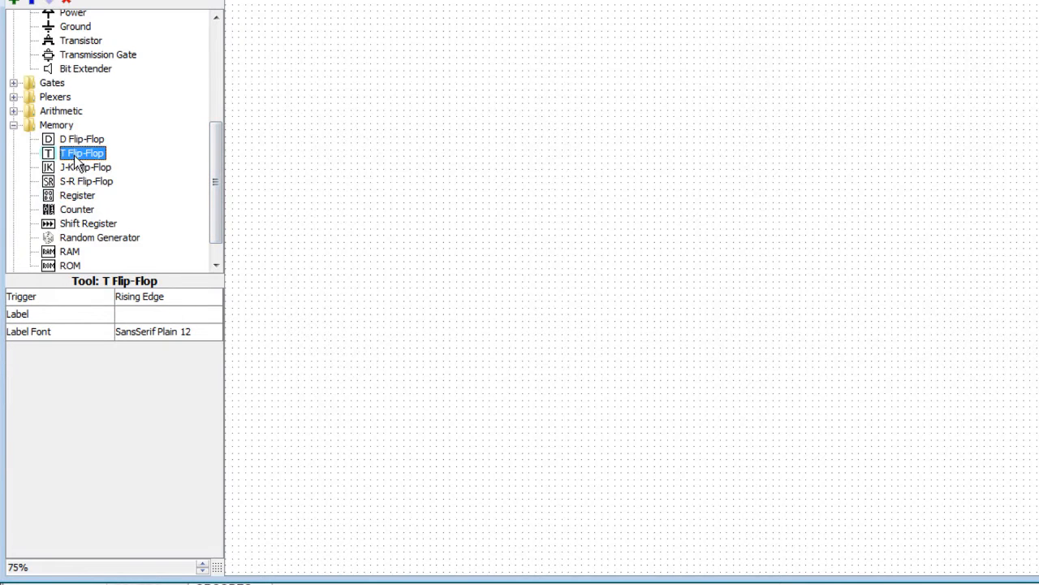
pyautogui.click(532, 170)
pyautogui.click(203, 564)
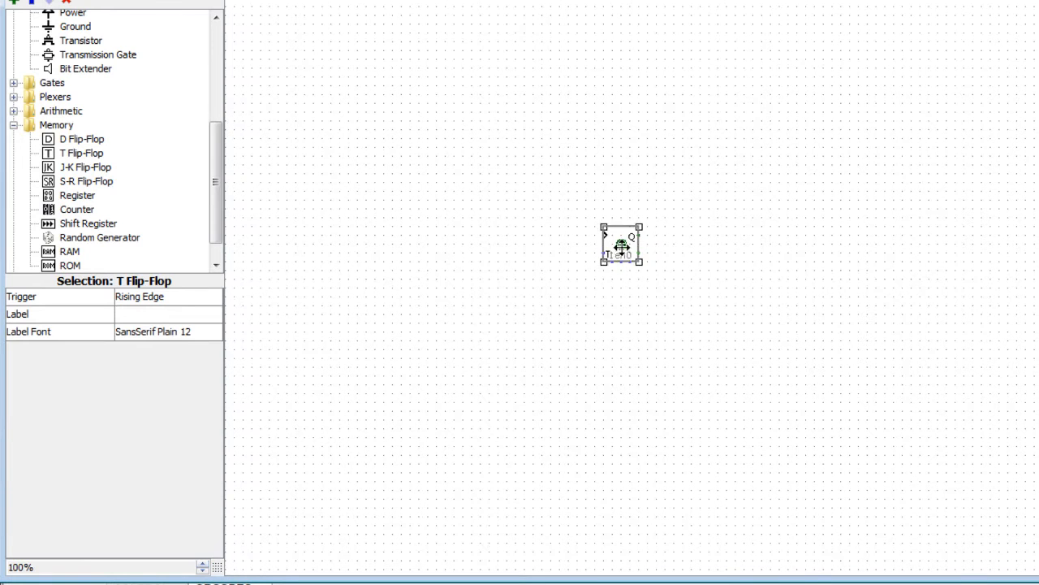
# Reposition the T Flip-Flop and wire its clock input to a new east-facing 1-bit input pin
pyautogui.moveTo(622, 244); pyautogui.dragTo(691, 271)
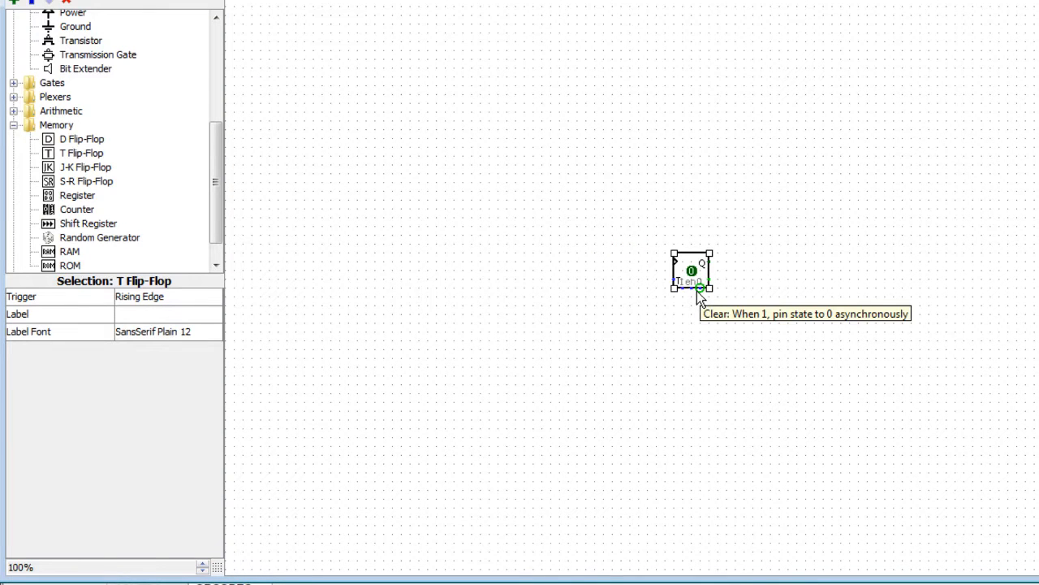
pyautogui.moveTo(218, 203)
pyautogui.mouseDown()
pyautogui.moveTo(218, 183)
pyautogui.moveTo(217, 205)
pyautogui.mouseUp()
pyautogui.moveTo(674, 261); pyautogui.dragTo(567, 261)
pyautogui.moveTo(219, 206); pyautogui.dragTo(224, 84)
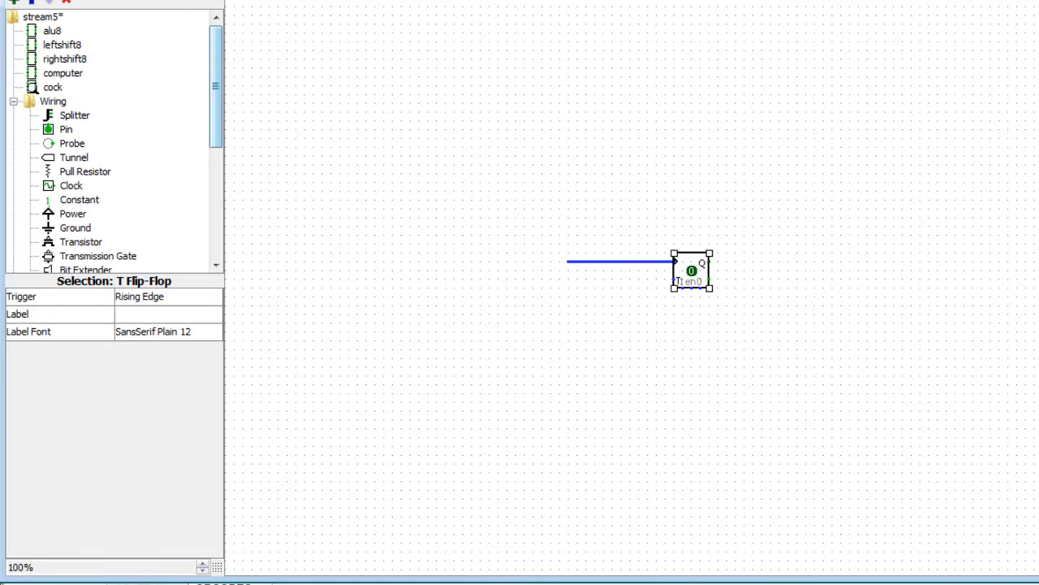
pyautogui.click(66, 129)
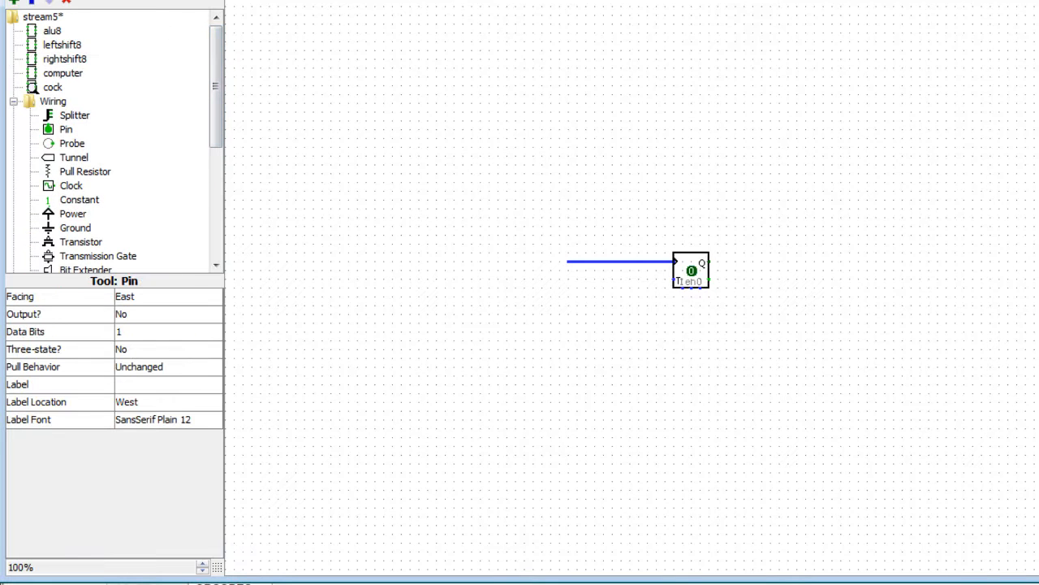
pyautogui.click(560, 261)
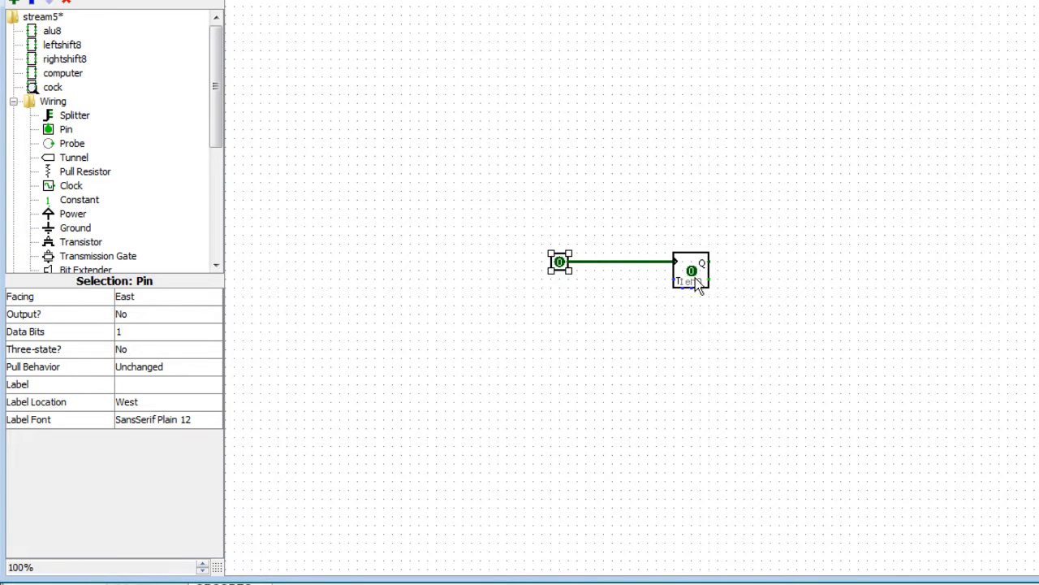
# Wire the flip-flop's T input to a north-facing 1-bit Power component above the clock wire
pyautogui.click(700, 284)
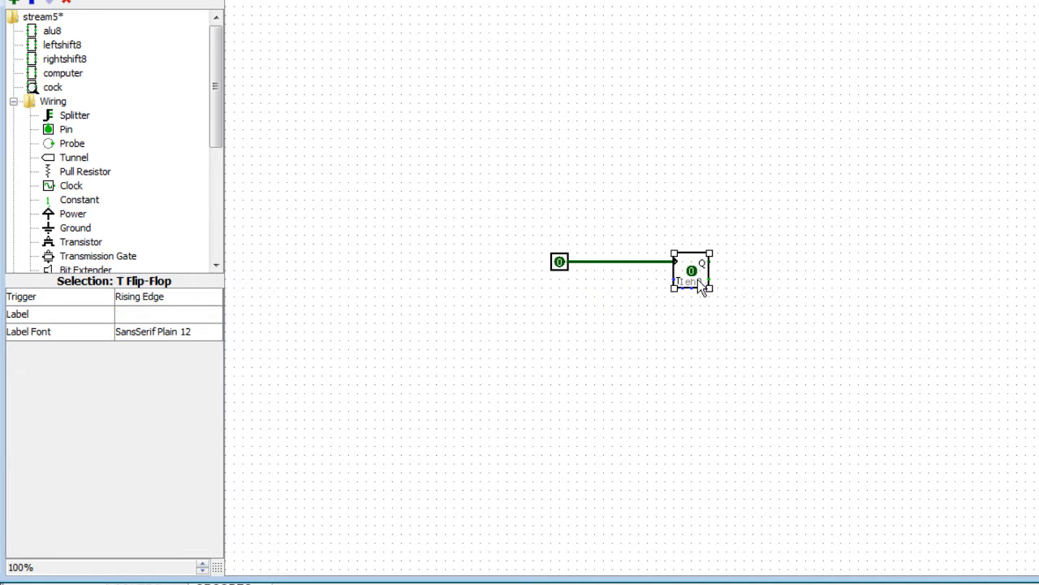
pyautogui.moveTo(675, 284); pyautogui.dragTo(630, 218)
pyautogui.click(50, 215)
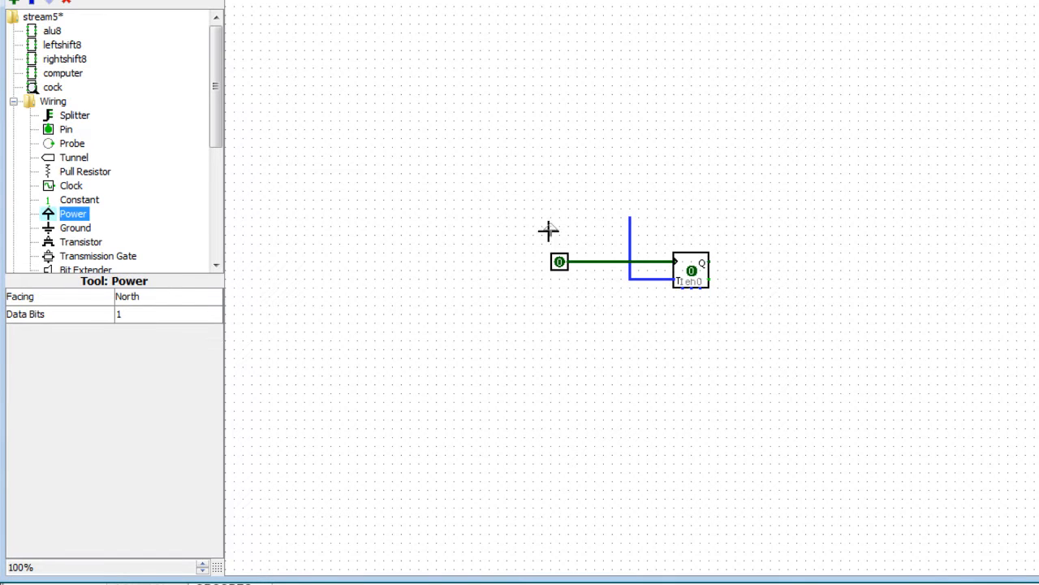
pyautogui.click(630, 217)
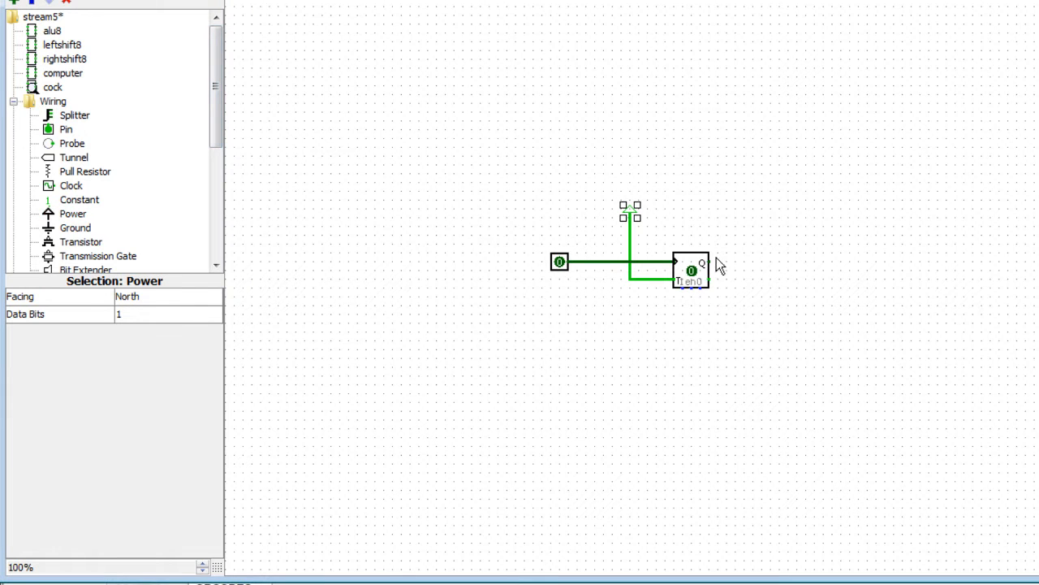
# Wire the flip-flop's Q output to a new west-facing output pin
pyautogui.moveTo(710, 262); pyautogui.dragTo(788, 270)
pyautogui.click(96, 0)
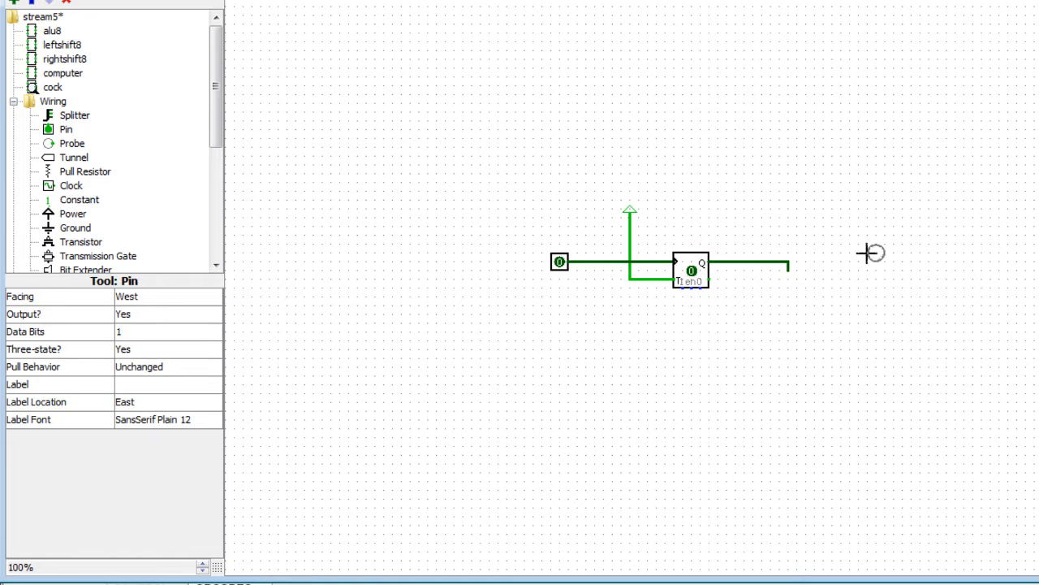
pyautogui.click(788, 262)
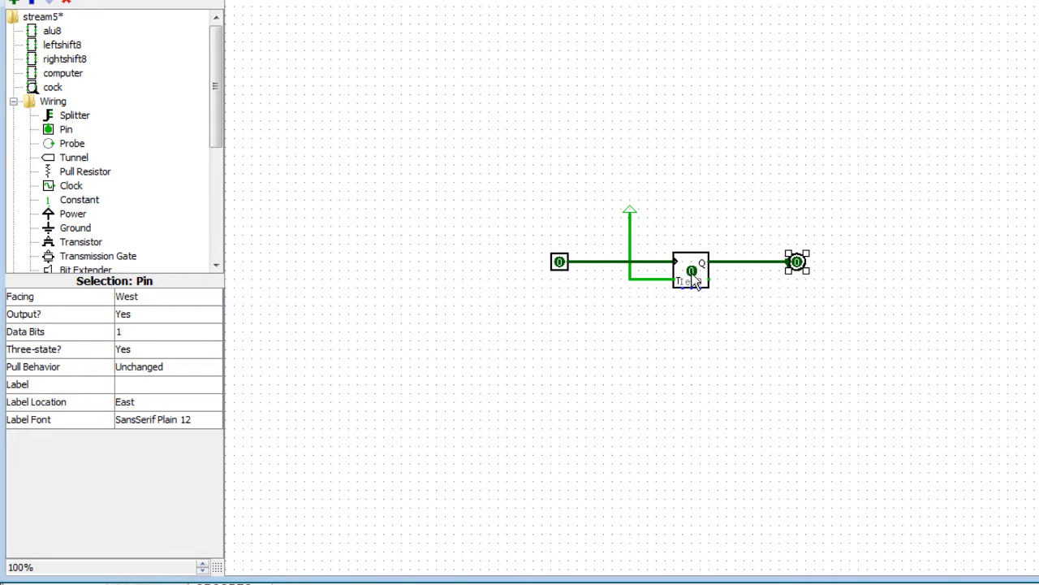
# Toggle the input pin repeatedly to test how the flip-flop's output responds to the clock
pyautogui.click(690, 263)
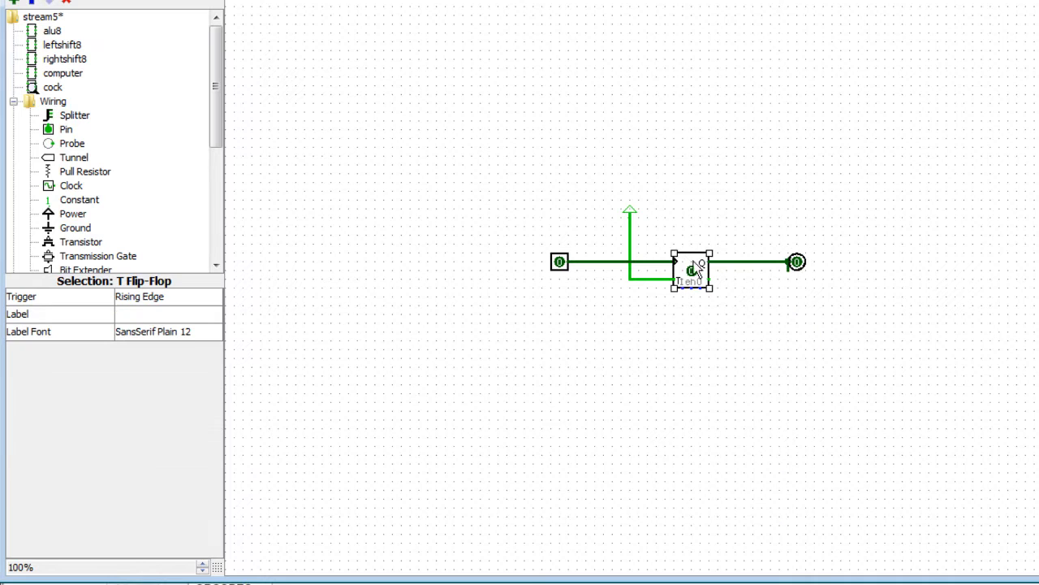
pyautogui.click(15, 0)
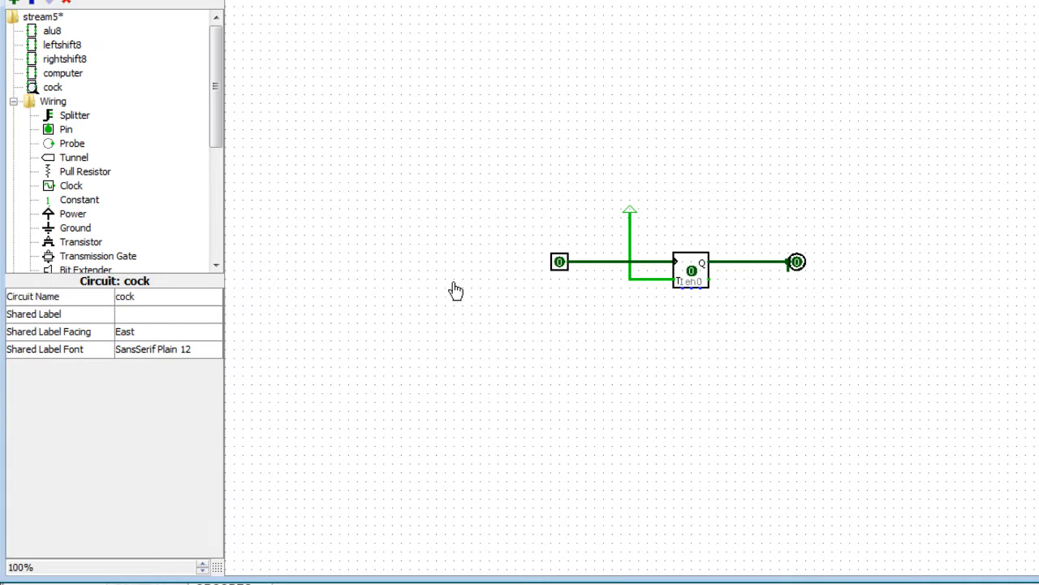
pyautogui.click(559, 263)
pyautogui.click(559, 266)
pyautogui.click(560, 267)
pyautogui.click(562, 268)
pyautogui.click(562, 270)
pyautogui.click(561, 266)
pyautogui.click(561, 267)
pyautogui.click(562, 266)
pyautogui.click(562, 267)
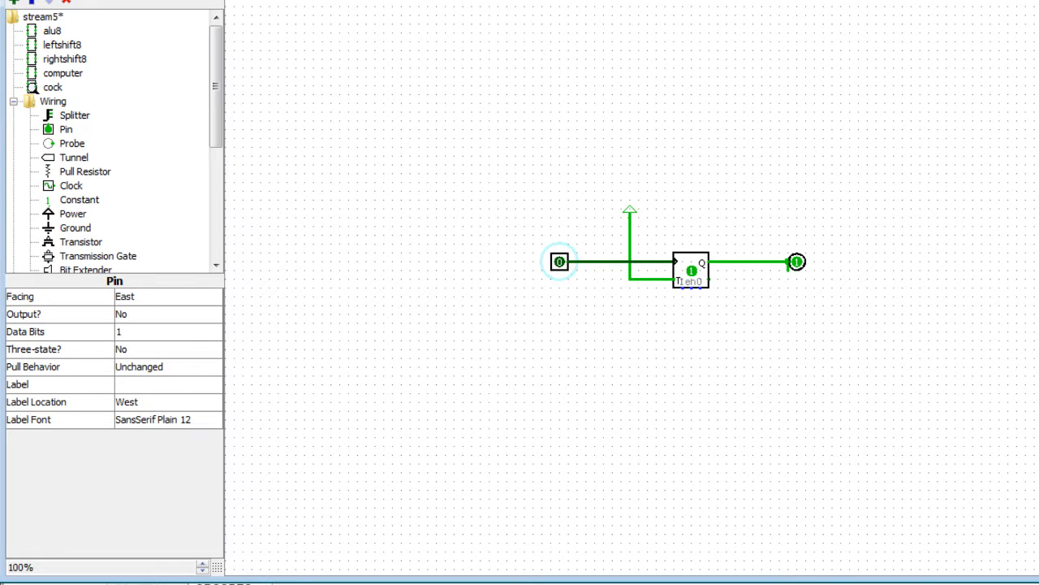
pyautogui.click(493, 294)
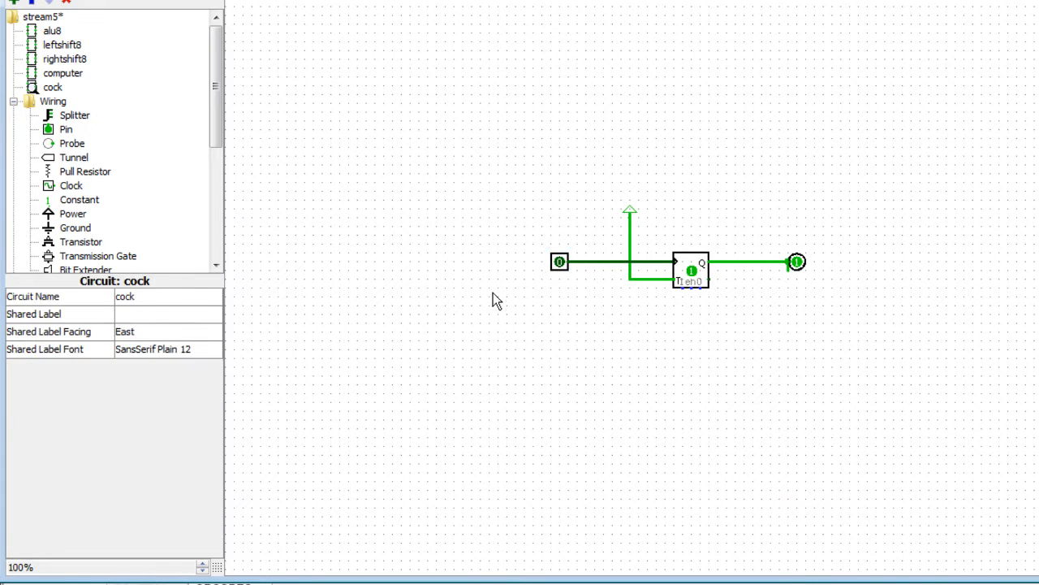
# Move the input pin farther from the flip-flop and delete the wire between them
pyautogui.moveTo(560, 262); pyautogui.dragTo(410, 261)
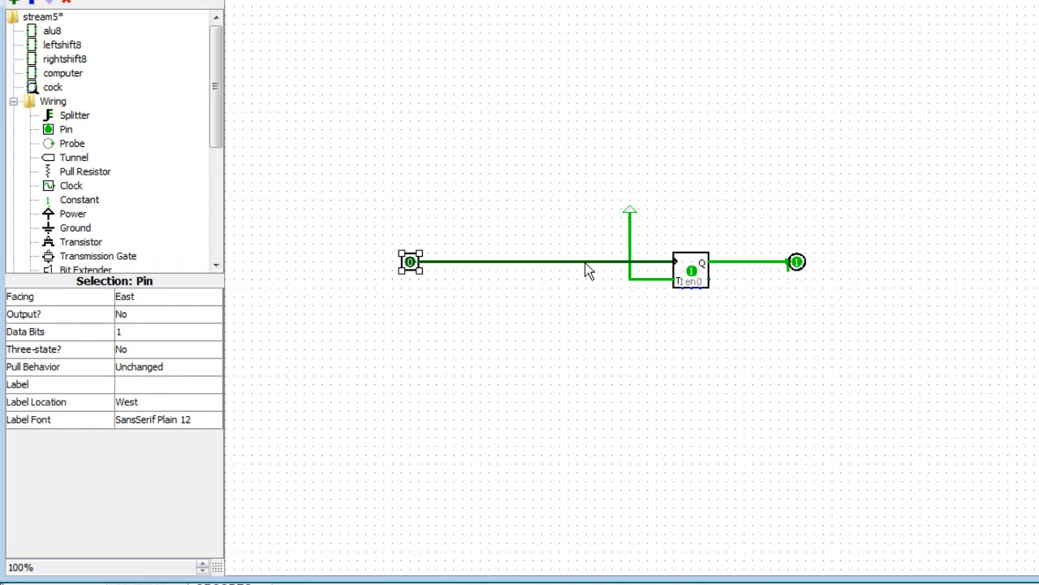
pyautogui.click(587, 264)
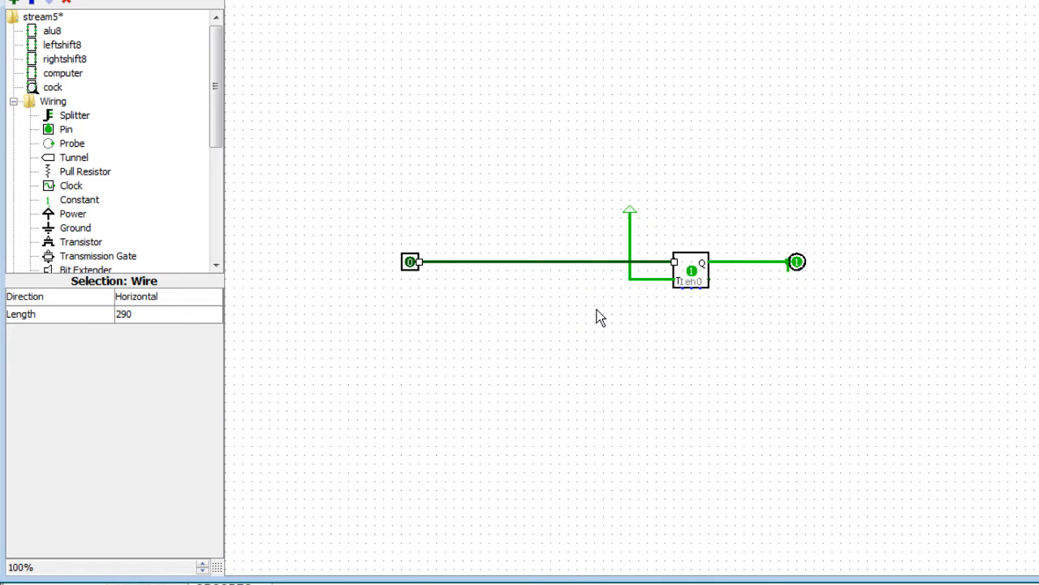
pyautogui.press('Delete')
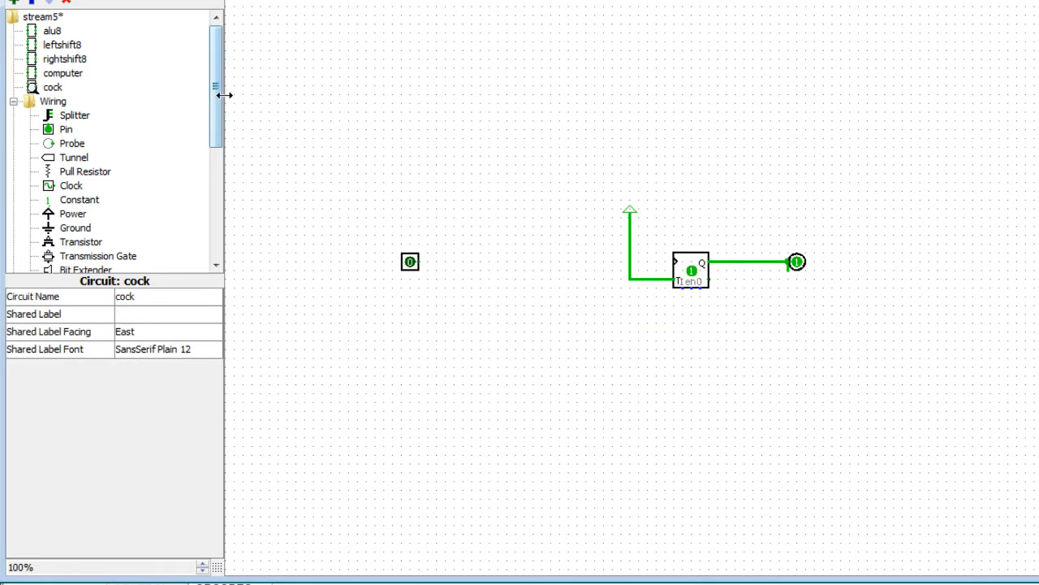
# Place a Narrow 2-input NAND gate between the pin and flip-flop, and wire its output to the flip-flop's clock input
pyautogui.moveTo(218, 100); pyautogui.dragTo(231, 169)
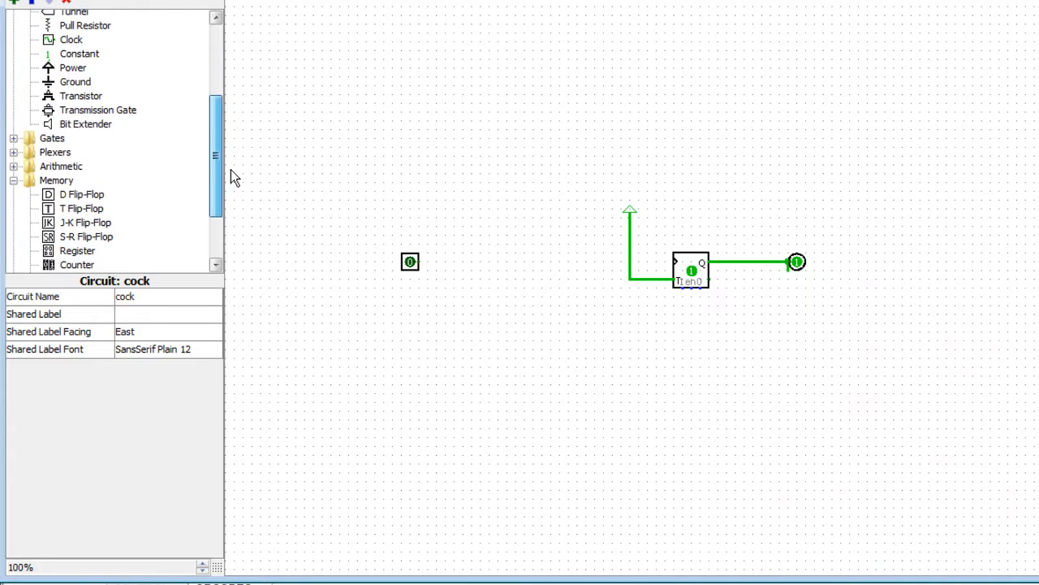
pyautogui.click(13, 138)
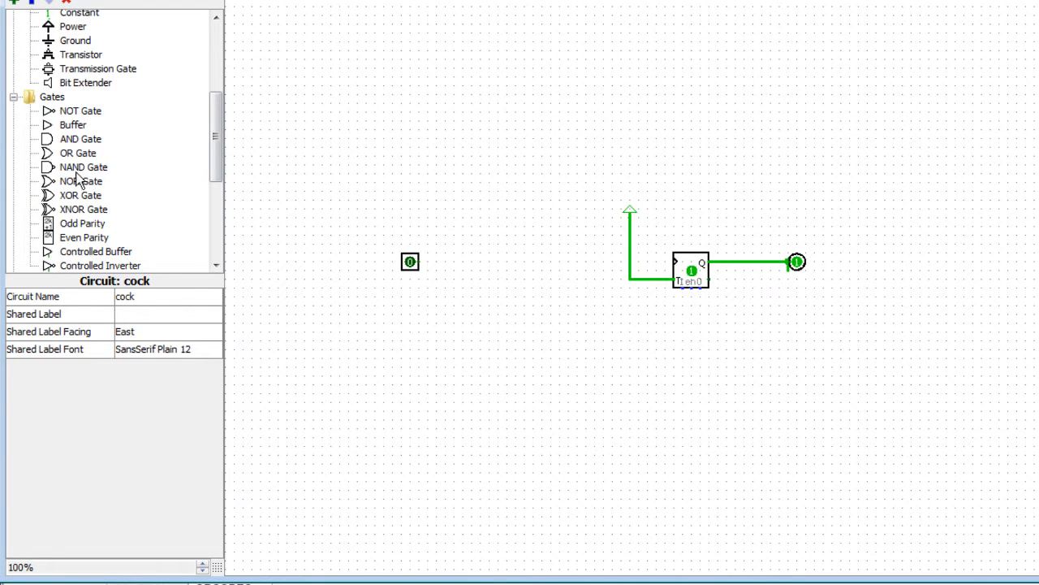
pyautogui.click(81, 168)
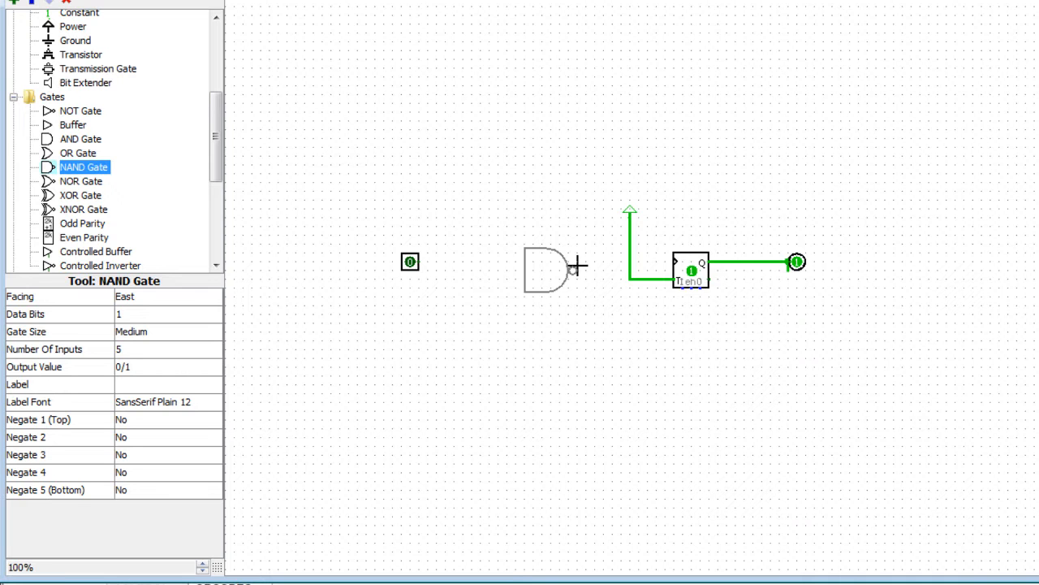
pyautogui.click(154, 331)
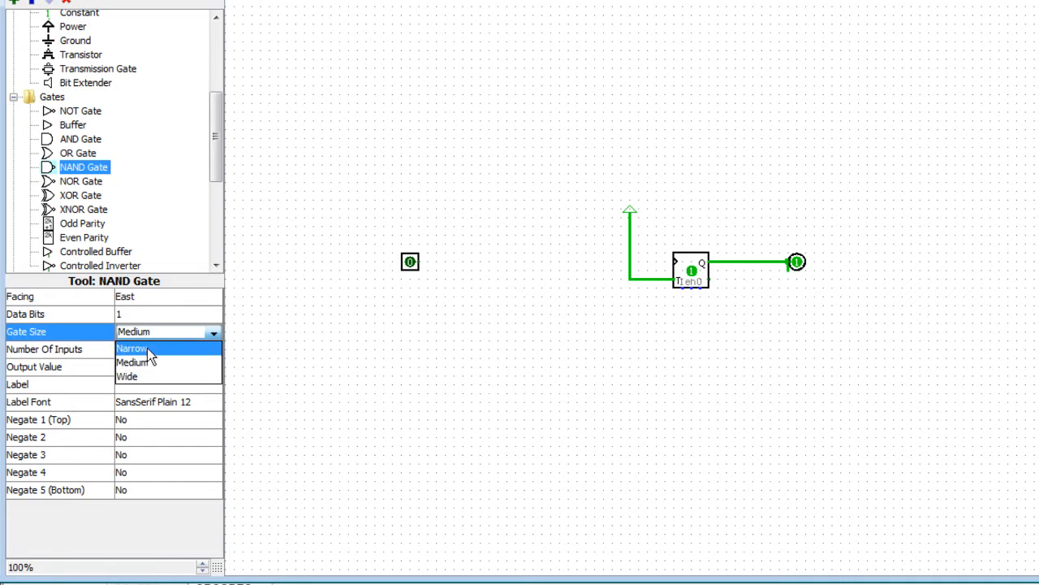
pyautogui.click(134, 347)
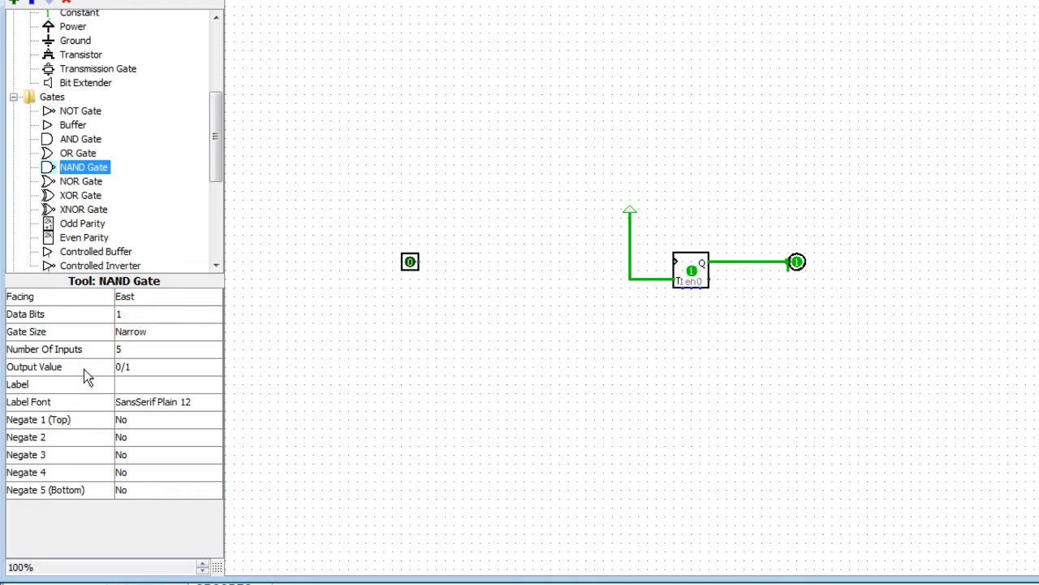
pyautogui.click(132, 350)
pyautogui.scroll(1, 134, 377)
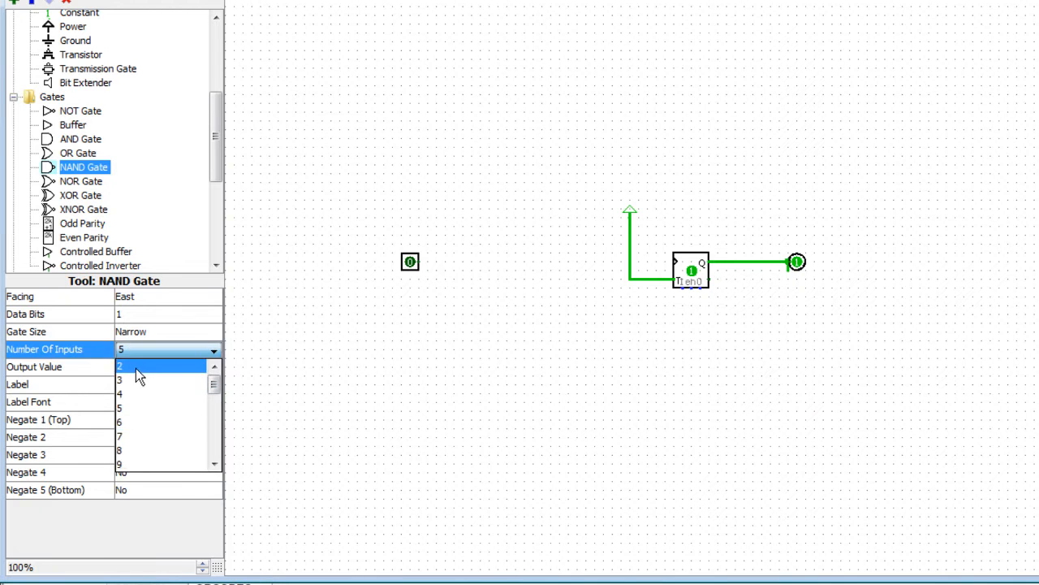
pyautogui.click(136, 367)
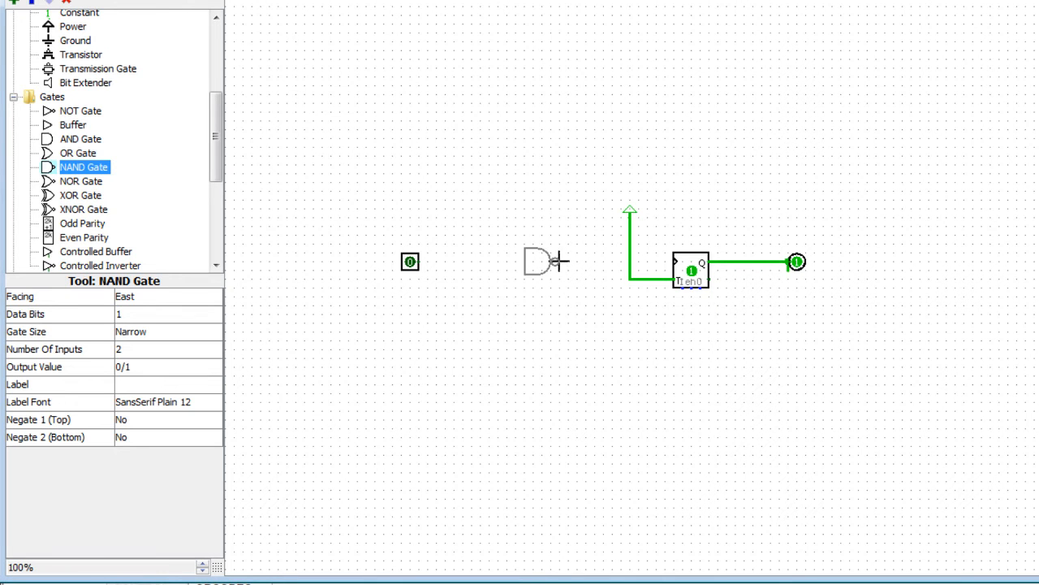
pyautogui.click(560, 261)
pyautogui.moveTo(556, 260); pyautogui.dragTo(671, 263)
# Align the input pin with the NAND gate's upper input and wire the pin to both gate inputs
pyautogui.moveTo(410, 261); pyautogui.dragTo(374, 265)
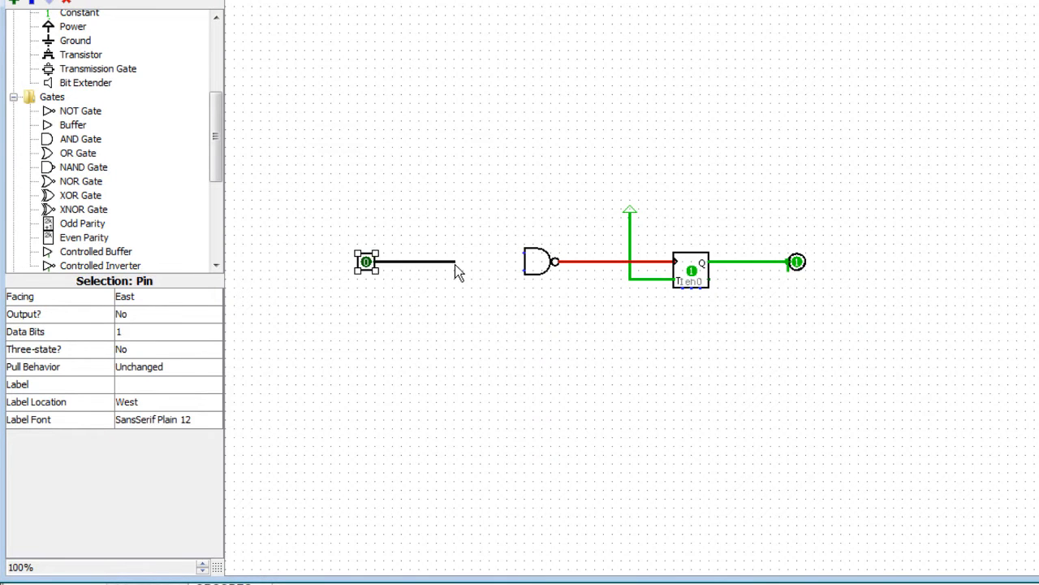
pyautogui.moveTo(493, 293); pyautogui.dragTo(337, 220)
pyautogui.moveTo(368, 260); pyautogui.dragTo(367, 252)
pyautogui.moveTo(476, 255); pyautogui.dragTo(524, 255)
pyautogui.moveTo(507, 212); pyautogui.dragTo(540, 269)
pyautogui.press('Delete')
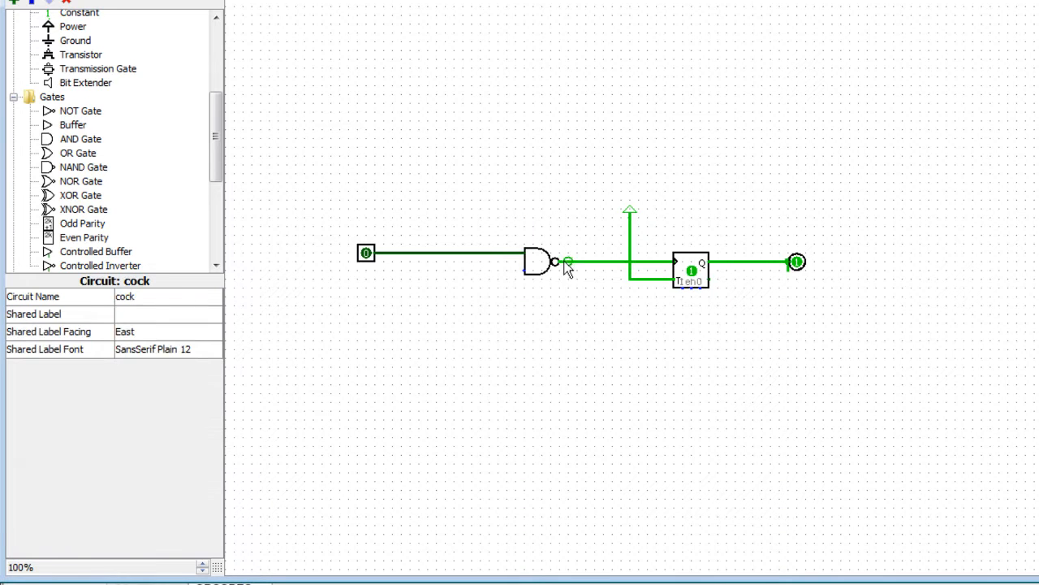
pyautogui.moveTo(490, 265); pyautogui.dragTo(490, 254)
# Toggle the input pin repeatedly to test the flip-flop clocked through the NAND gate
pyautogui.click(365, 256)
pyautogui.click(365, 256)
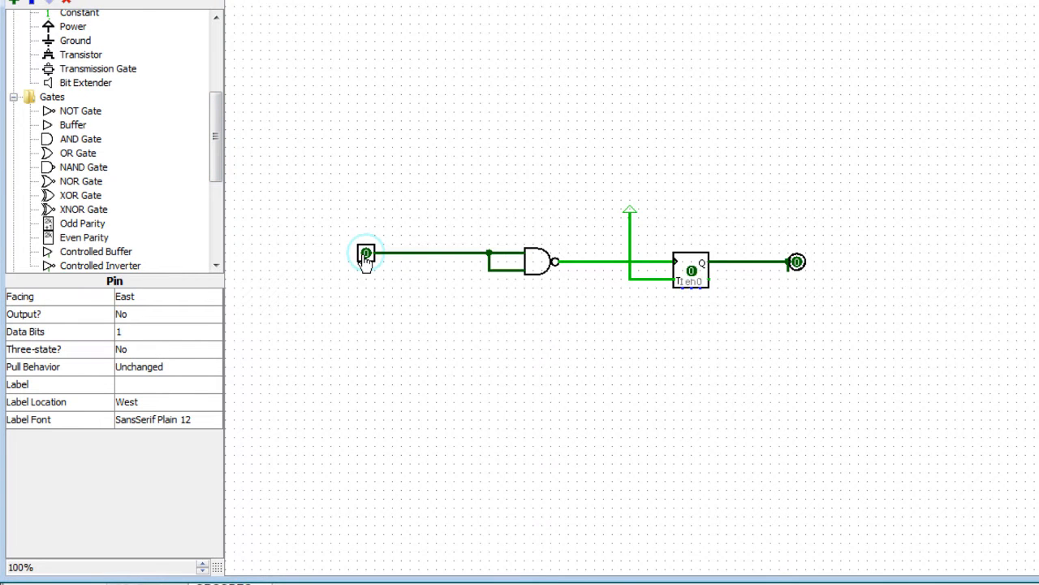
pyautogui.click(366, 256)
pyautogui.click(365, 256)
pyautogui.click(366, 256)
pyautogui.click(365, 256)
pyautogui.click(366, 255)
pyautogui.click(365, 256)
pyautogui.click(417, 226)
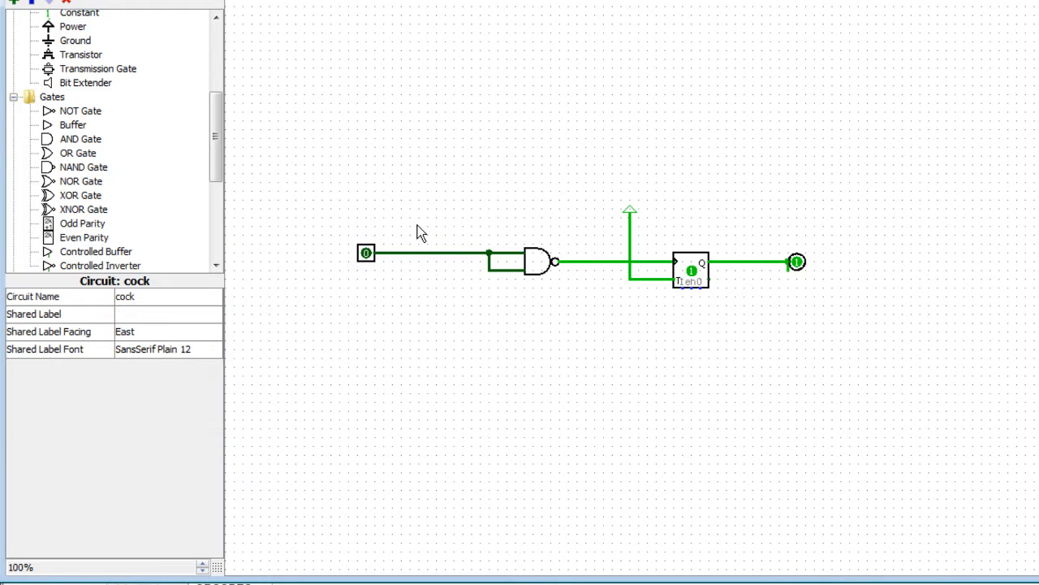
# Replace the NAND gate with a Narrow 2-input XOR gate in the same position
pyautogui.click(546, 276)
pyautogui.press('Delete')
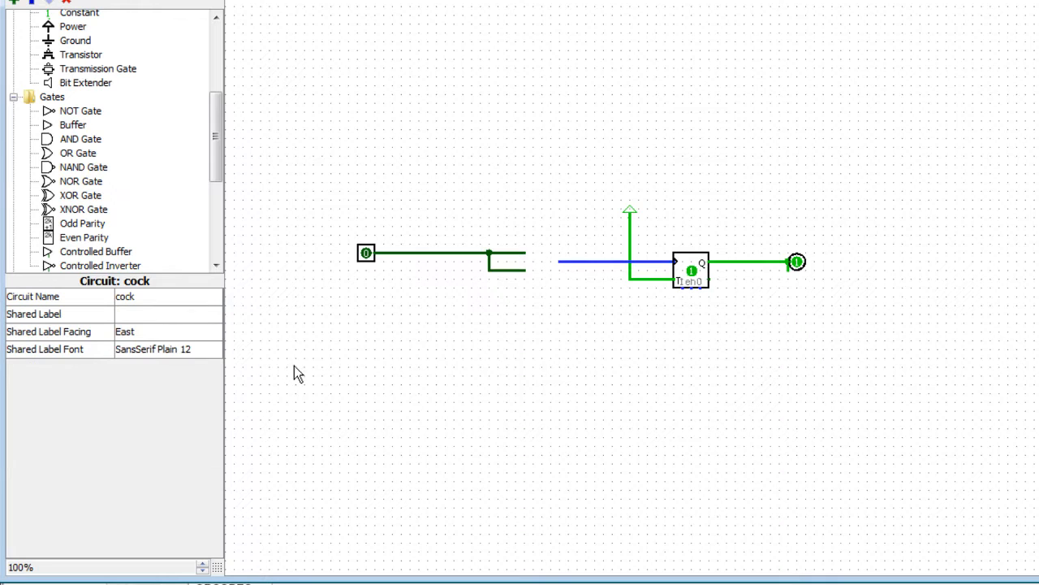
pyautogui.click(47, 195)
pyautogui.click(560, 261)
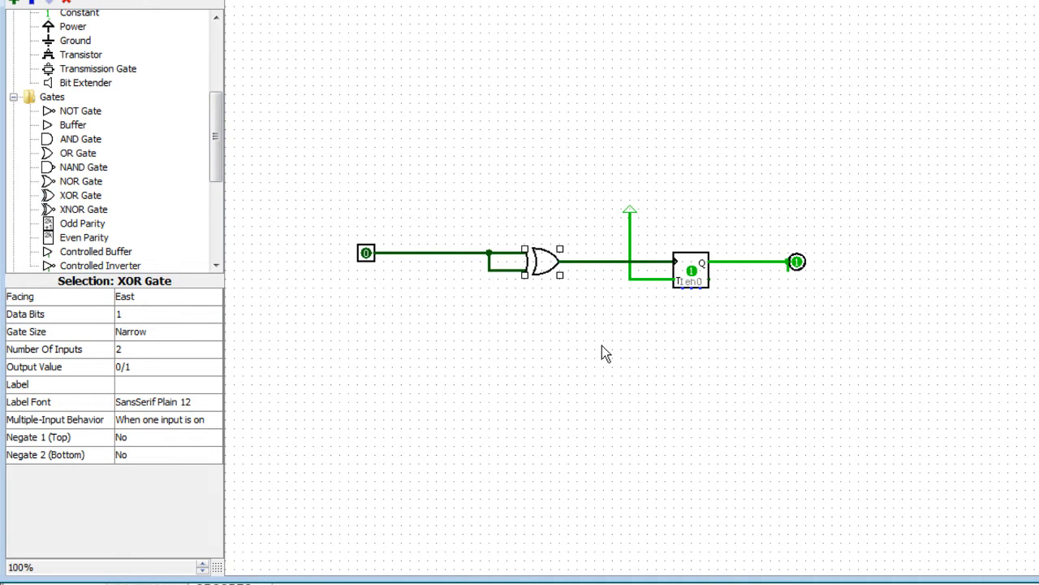
# Toggle the input pin repeatedly to check whether the XOR gate triggers the flip-flop
pyautogui.click(390, 298)
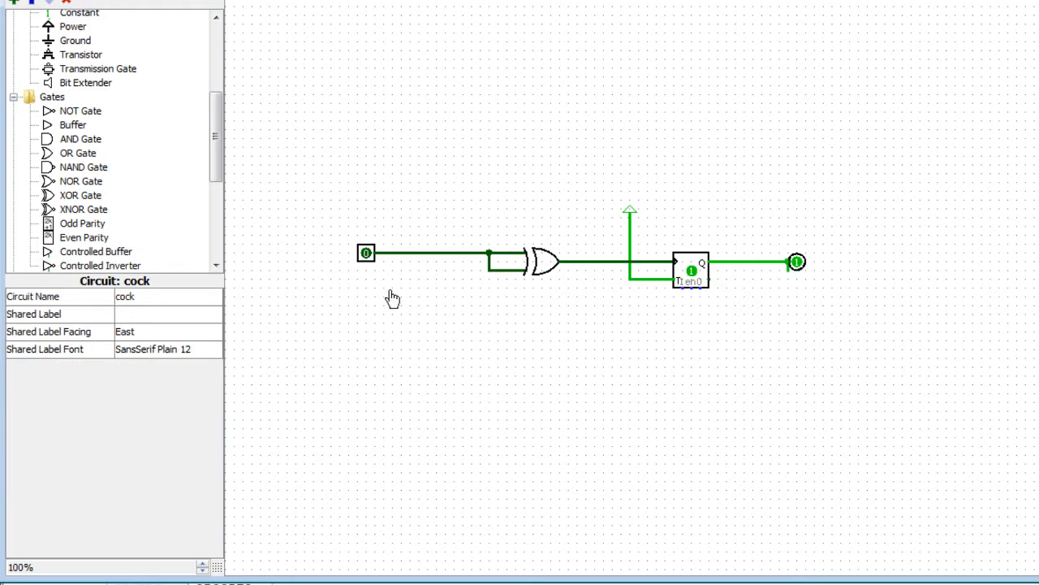
pyautogui.click(366, 253)
pyautogui.click(367, 253)
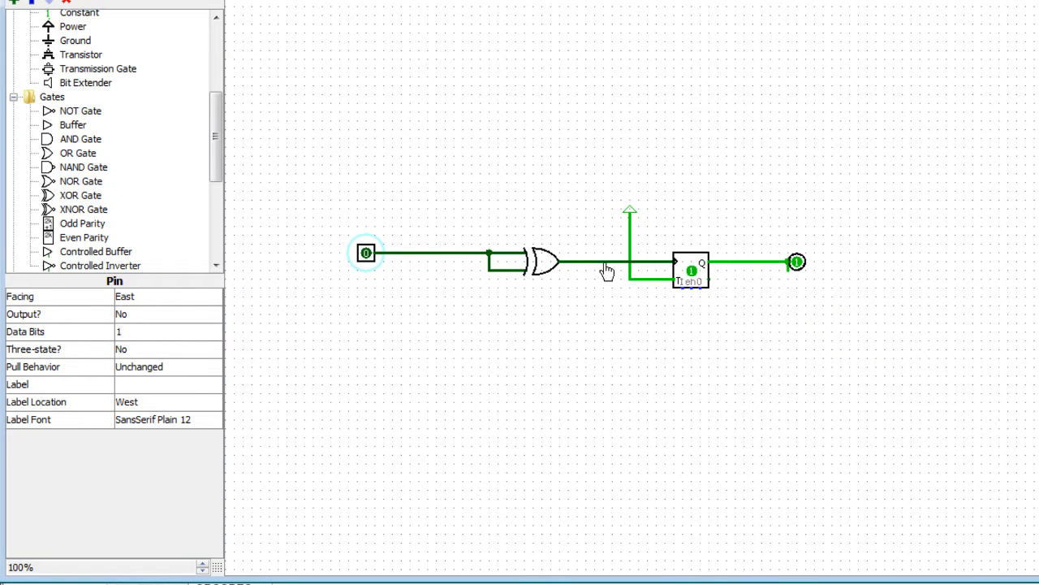
pyautogui.click(366, 254)
pyautogui.click(366, 254)
pyautogui.click(366, 254)
pyautogui.click(366, 254)
pyautogui.click(366, 254)
pyautogui.click(367, 254)
pyautogui.click(366, 254)
pyautogui.click(366, 255)
pyautogui.click(367, 254)
pyautogui.click(366, 254)
pyautogui.click(366, 254)
pyautogui.click(366, 254)
pyautogui.click(366, 255)
pyautogui.click(366, 254)
# Replace the horizontal wire at the XOR gate's lower input with an east-facing 1-bit Buffer
pyautogui.click(503, 270)
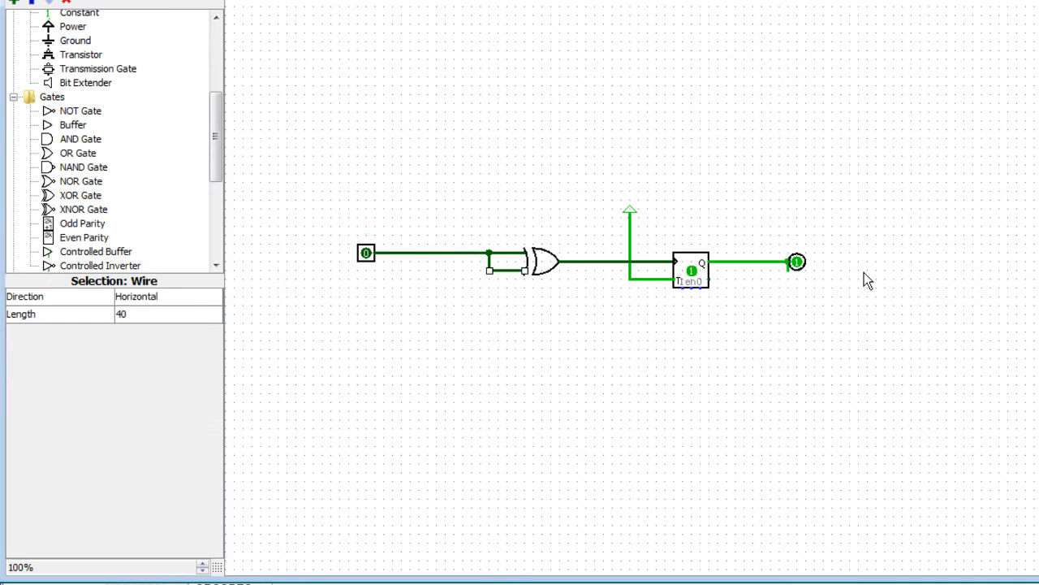
pyautogui.press('Delete')
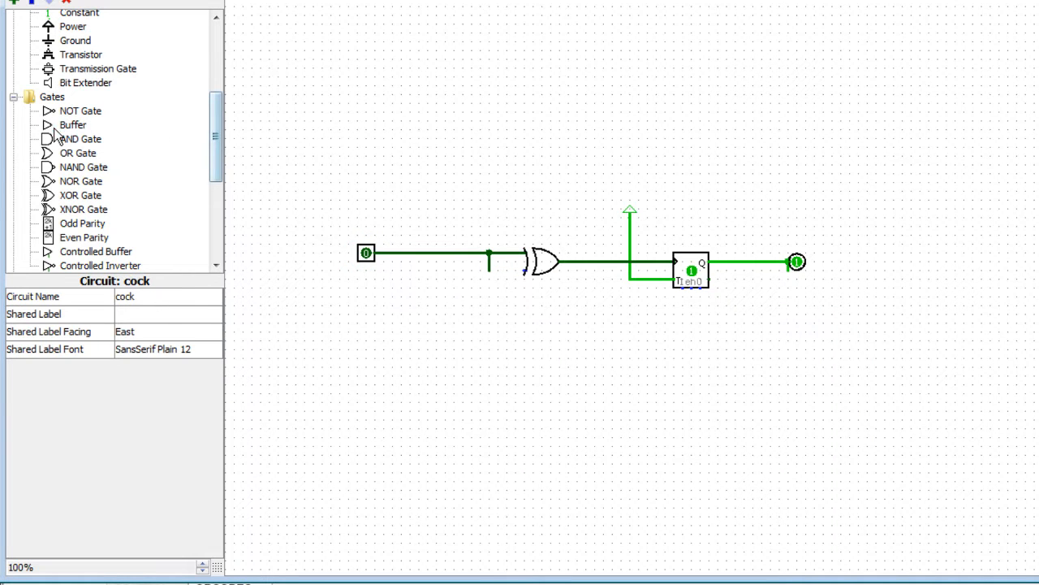
pyautogui.click(58, 125)
pyautogui.click(516, 271)
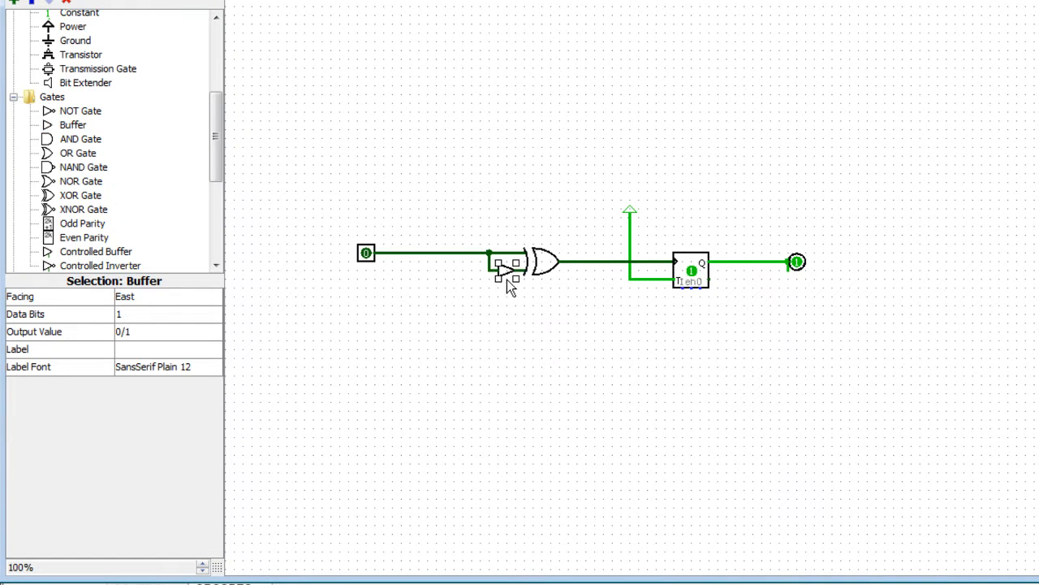
pyautogui.click(518, 304)
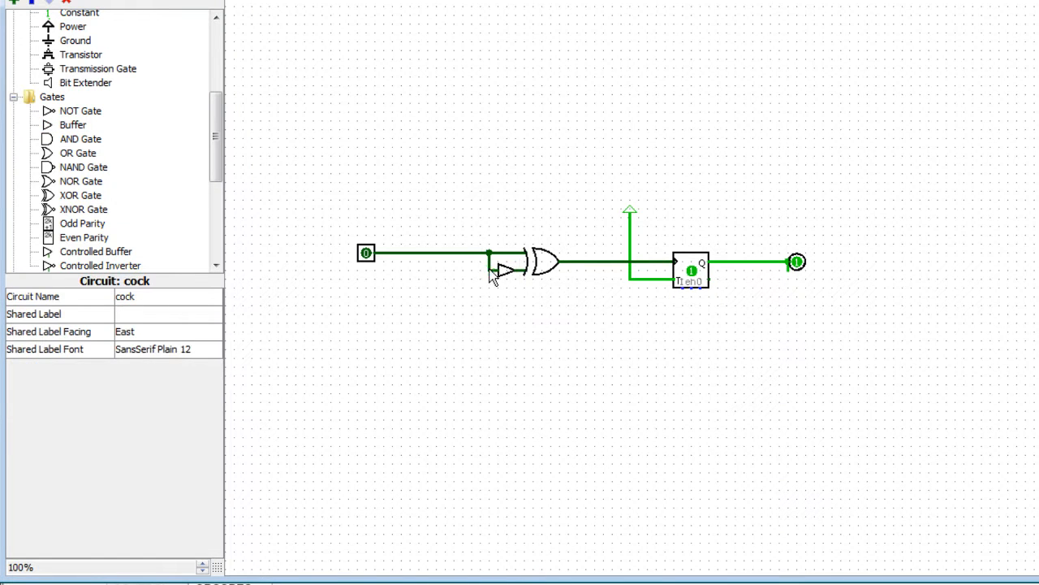
pyautogui.click(490, 270)
pyautogui.click(520, 271)
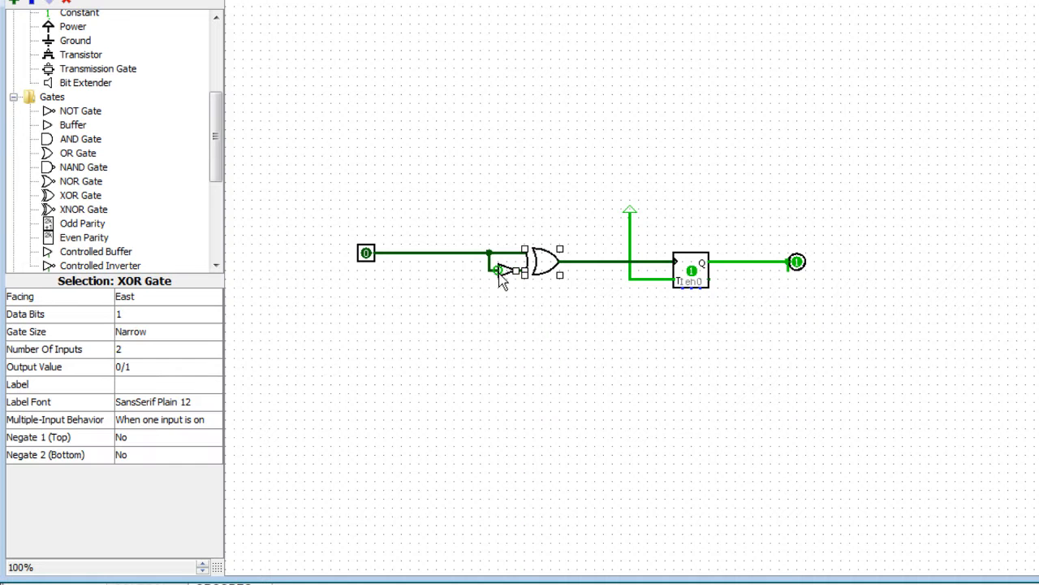
pyautogui.click(503, 299)
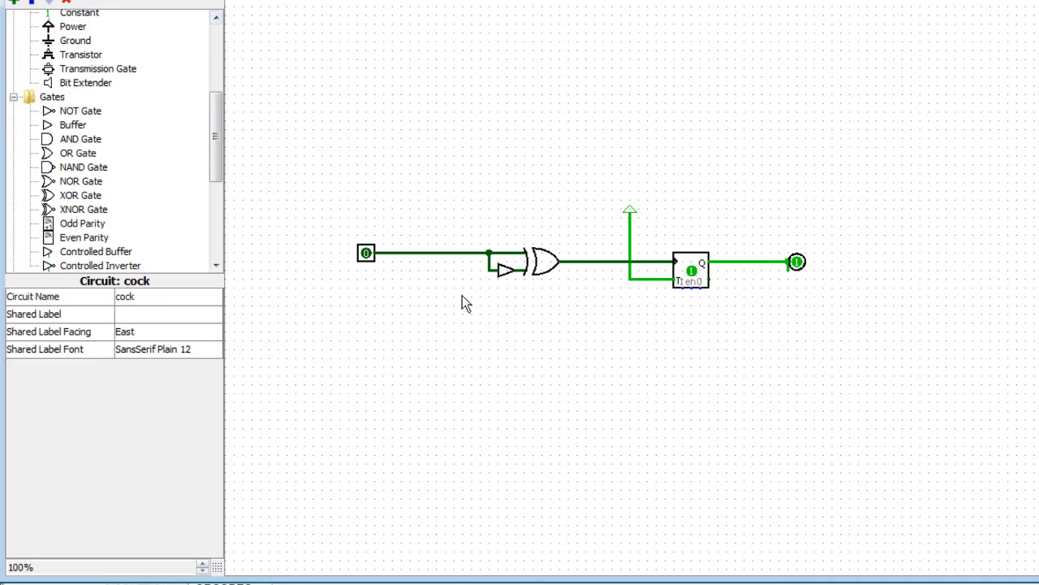
# Delete the T Flip-Flop together with its output wires and output pin
pyautogui.click(690, 278)
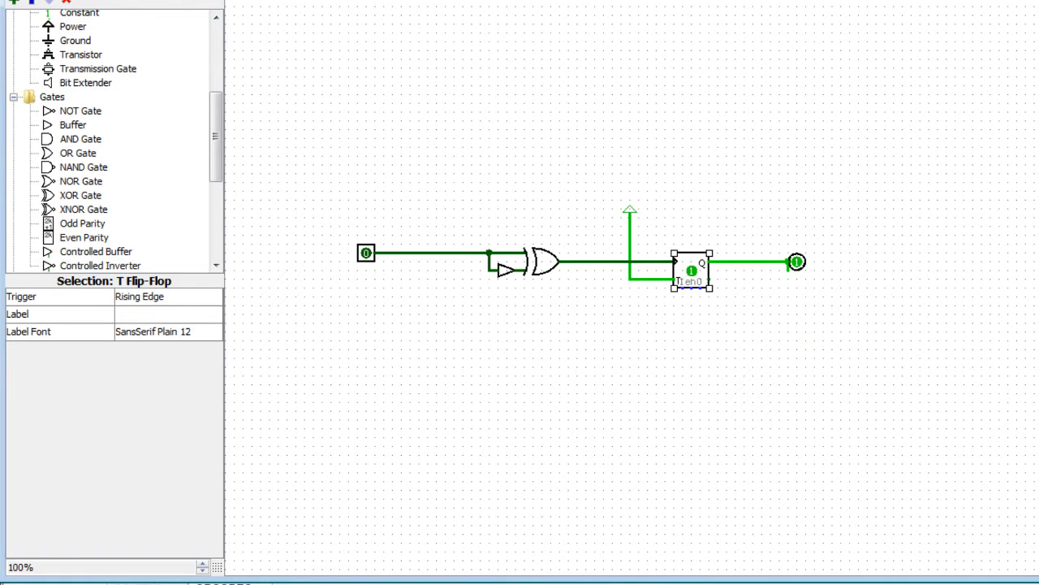
pyautogui.press('Delete')
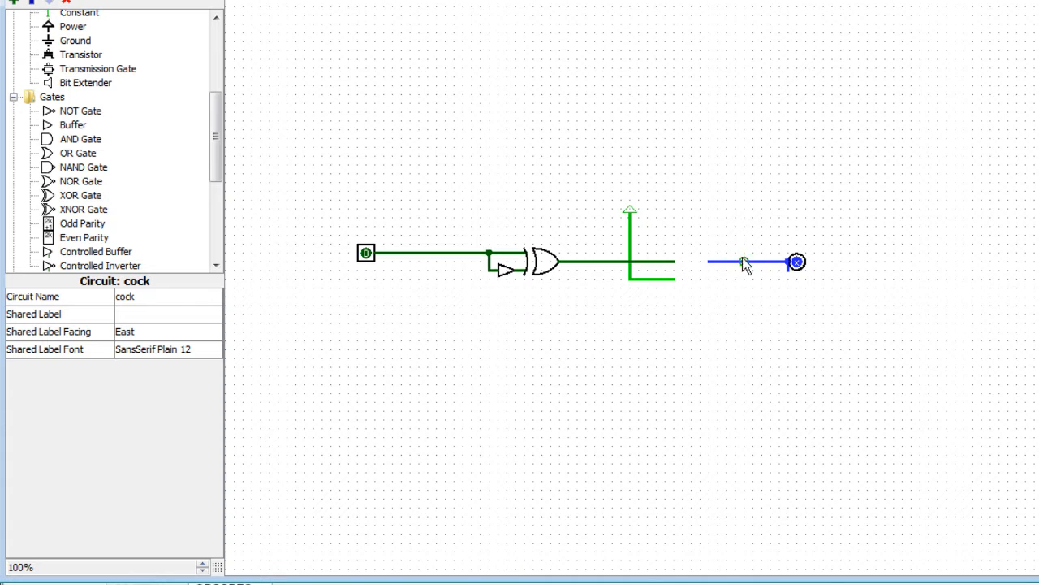
pyautogui.click(785, 270)
pyautogui.moveTo(805, 302); pyautogui.dragTo(778, 252)
pyautogui.click(807, 297)
pyautogui.moveTo(796, 290); pyautogui.dragTo(770, 247)
pyautogui.press('Delete')
pyautogui.moveTo(844, 282); pyautogui.dragTo(696, 222)
pyautogui.press('Delete')
# Place an 8-bit rising-edge Counter right of the XOR gate, wiring its clock to the input pin and its count enable to the power line
pyautogui.click(13, 97)
pyautogui.moveTo(215, 167); pyautogui.dragTo(209, 238)
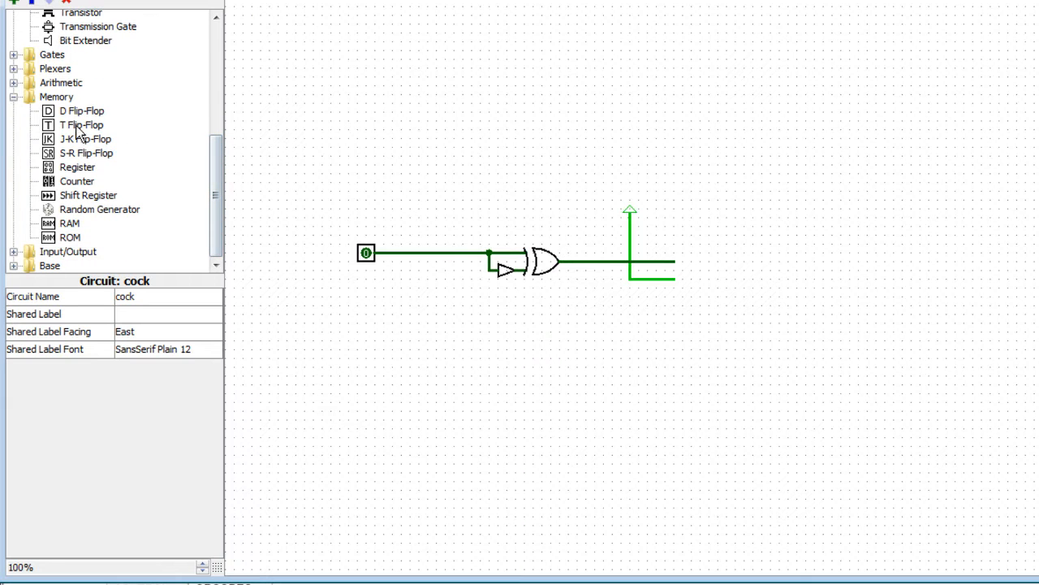
pyautogui.click(84, 181)
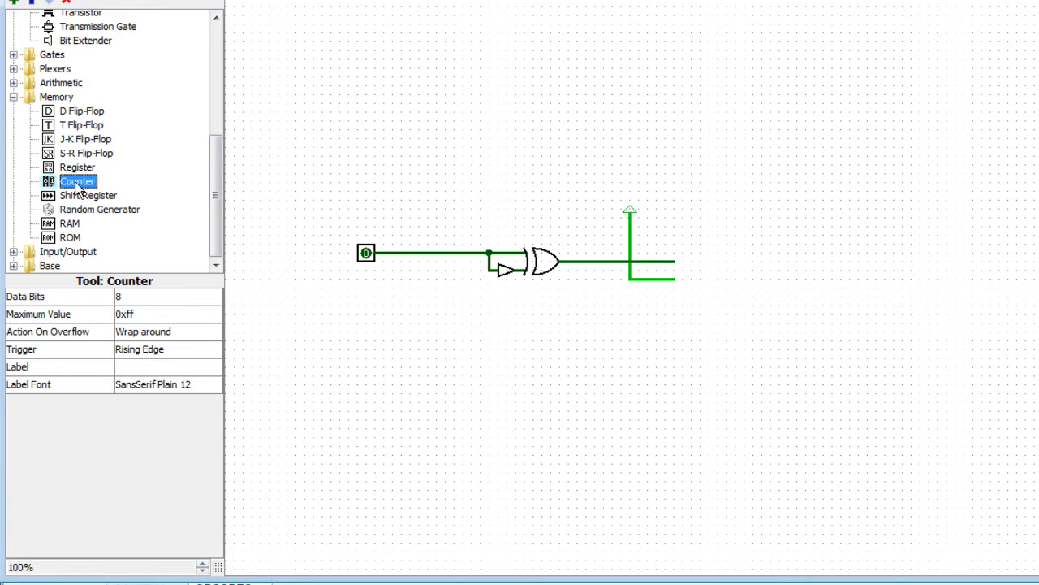
pyautogui.click(733, 273)
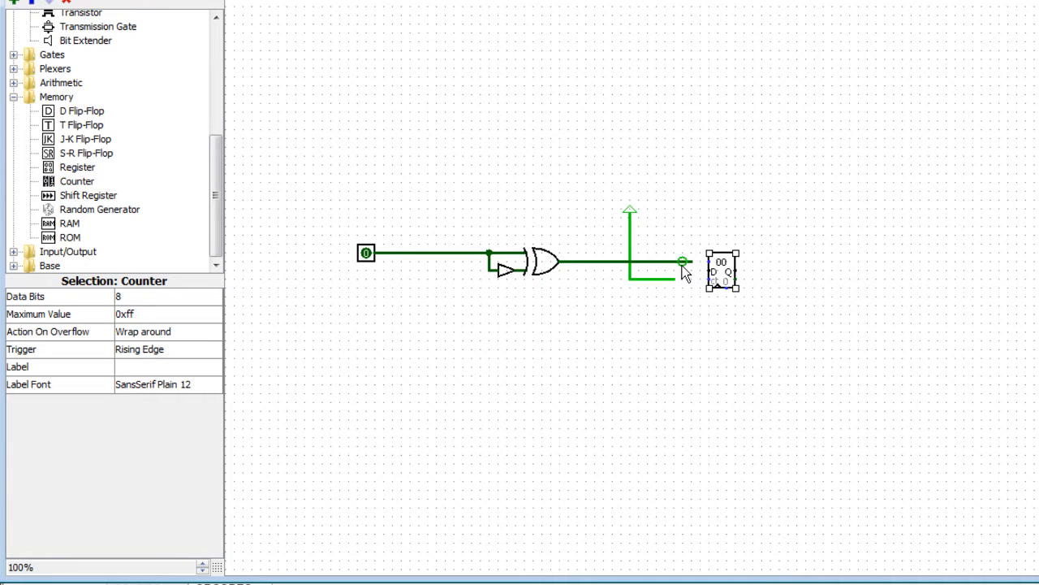
pyautogui.moveTo(447, 257); pyautogui.dragTo(709, 282)
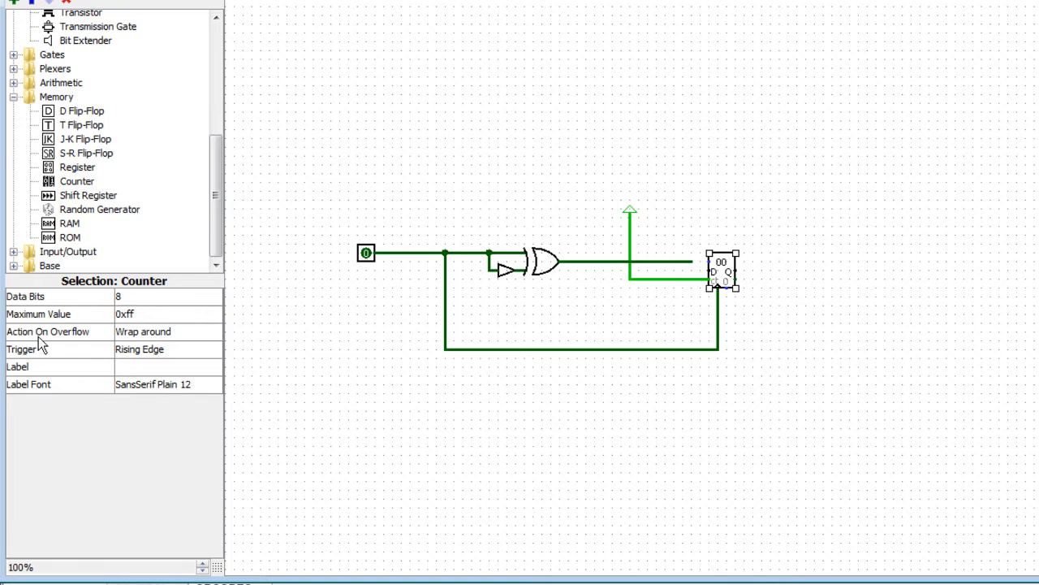
# Toggle the input pin to test the counter clocked straight from it
pyautogui.click(325, 239)
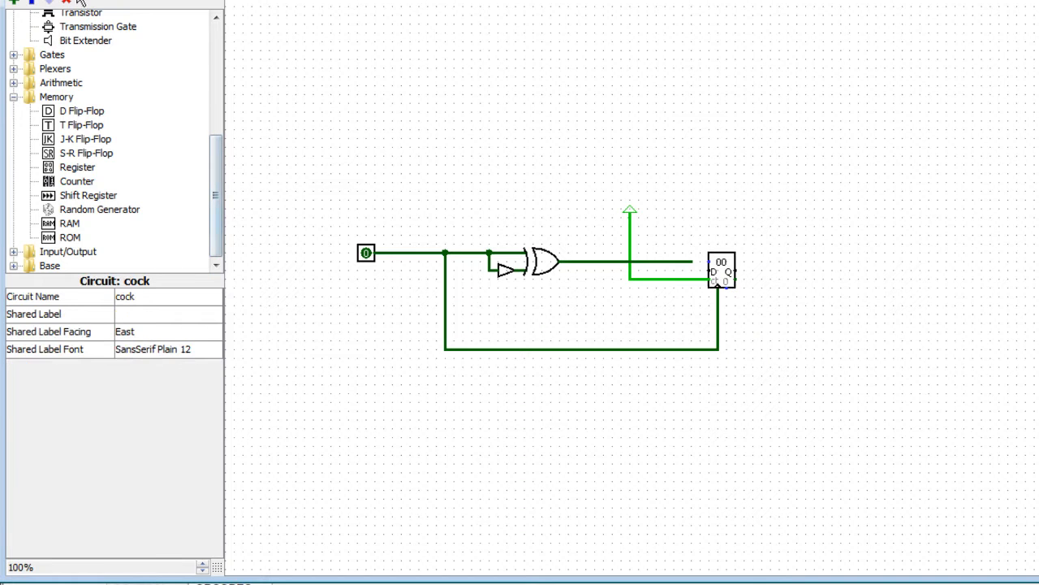
pyautogui.click(366, 253)
pyautogui.click(366, 253)
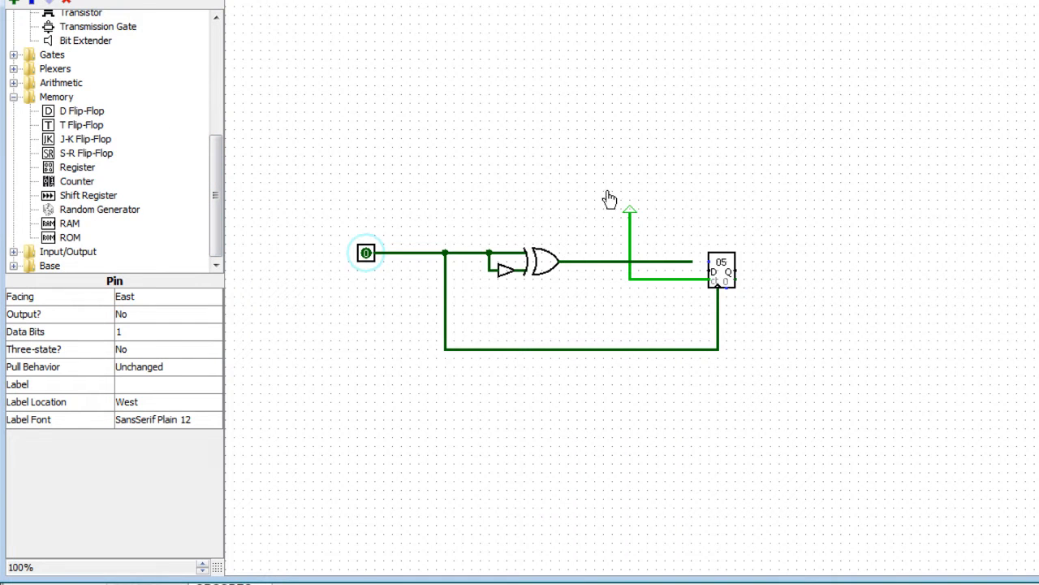
# Wire the counter's clear input to a new east-facing Button below the counter
pyautogui.click(778, 344)
pyautogui.moveTo(727, 286); pyautogui.dragTo(731, 300)
pyautogui.moveTo(796, 318); pyautogui.dragTo(709, 384)
pyautogui.moveTo(220, 188); pyautogui.dragTo(195, 217)
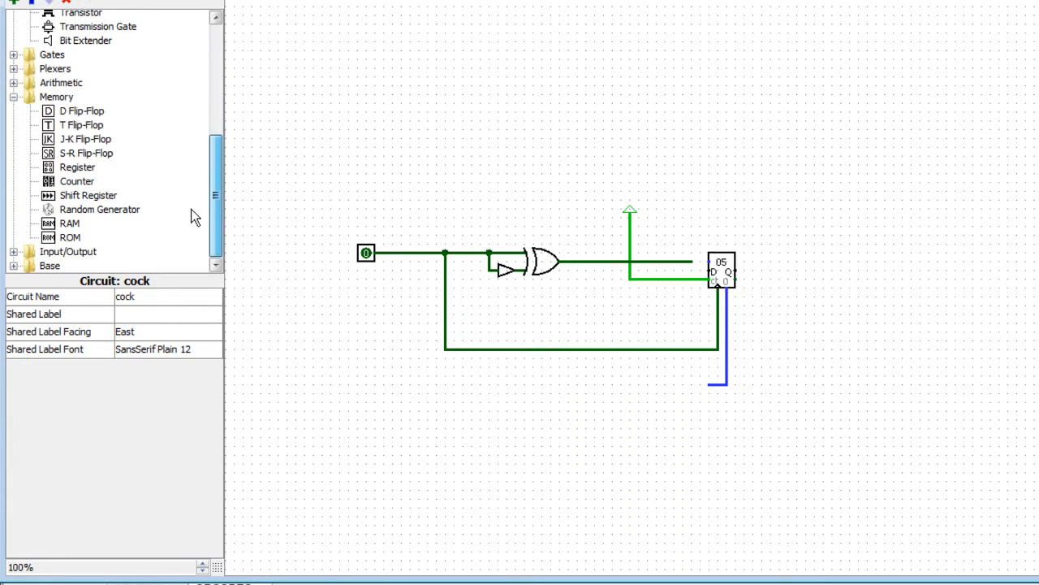
pyautogui.click(14, 252)
pyautogui.click(72, 168)
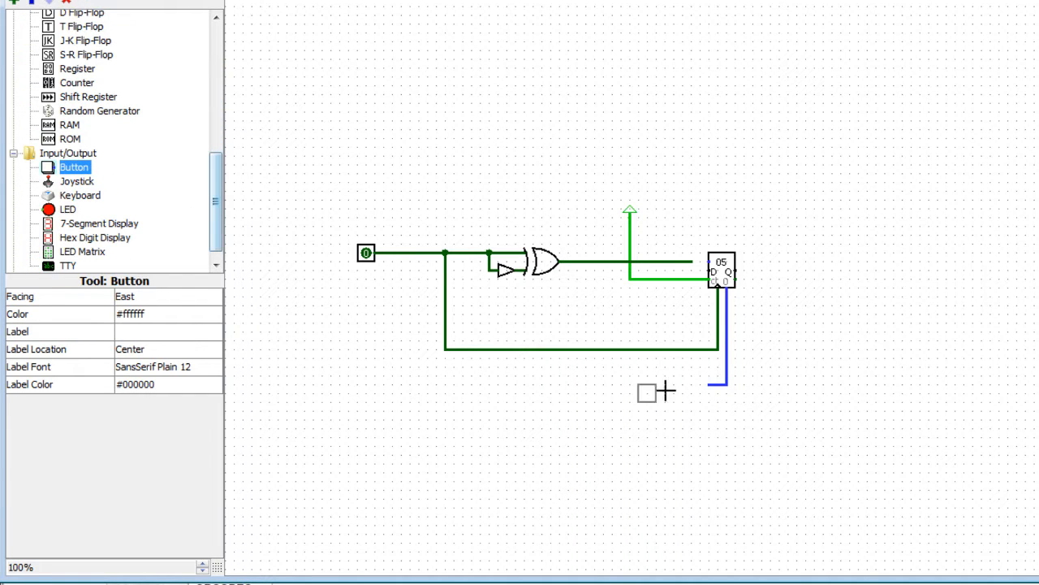
pyautogui.click(712, 384)
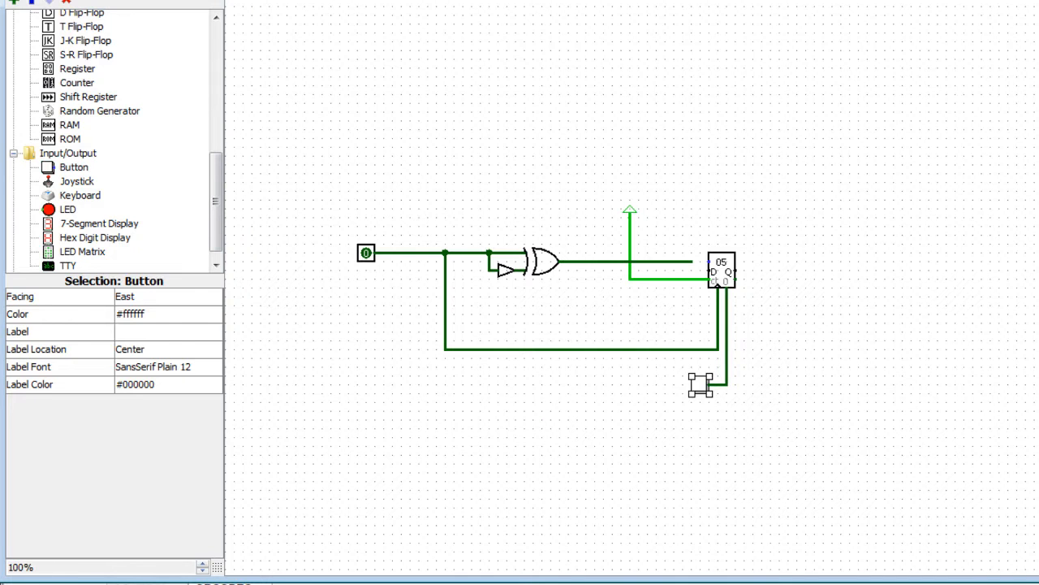
# Clear the counter with the push button, toggle the input pin repeatedly to watch it count, and clear it again
pyautogui.click(14, 0)
pyautogui.click(700, 389)
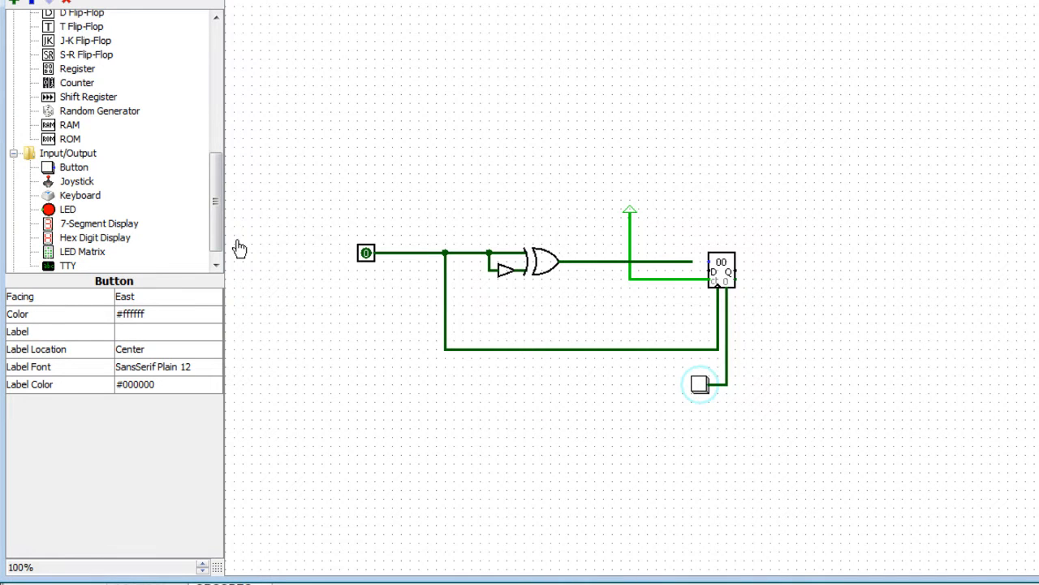
pyautogui.click(367, 252)
pyautogui.click(366, 252)
pyautogui.click(366, 252)
pyautogui.click(367, 253)
pyautogui.click(366, 253)
pyautogui.click(366, 253)
pyautogui.click(366, 252)
pyautogui.click(366, 253)
pyautogui.click(700, 389)
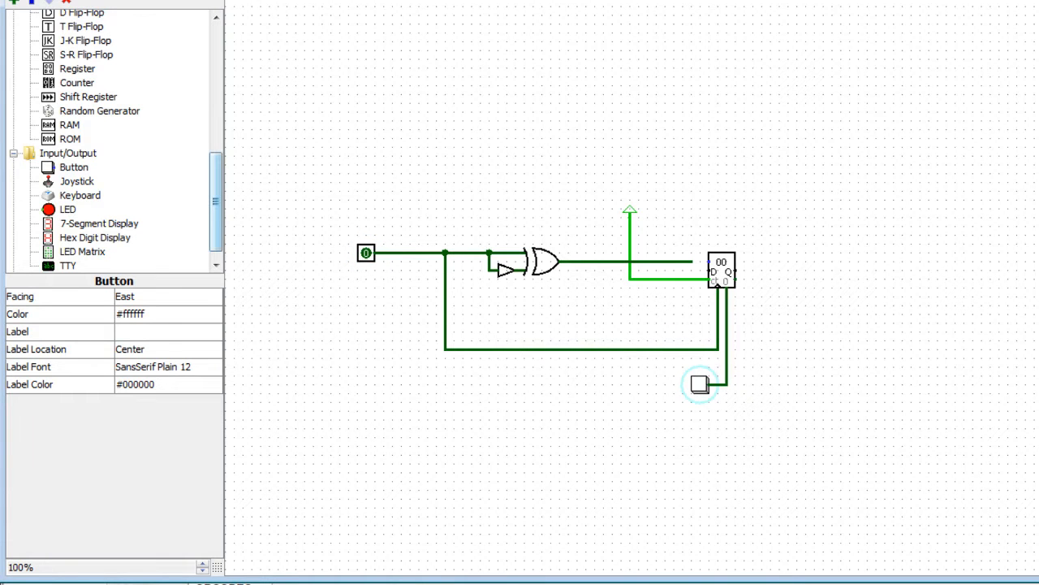
# Reroute the counter's clock wire from the input pin line to the XOR gate's output
pyautogui.hotkey('ctrl', '2')
pyautogui.click(450, 311)
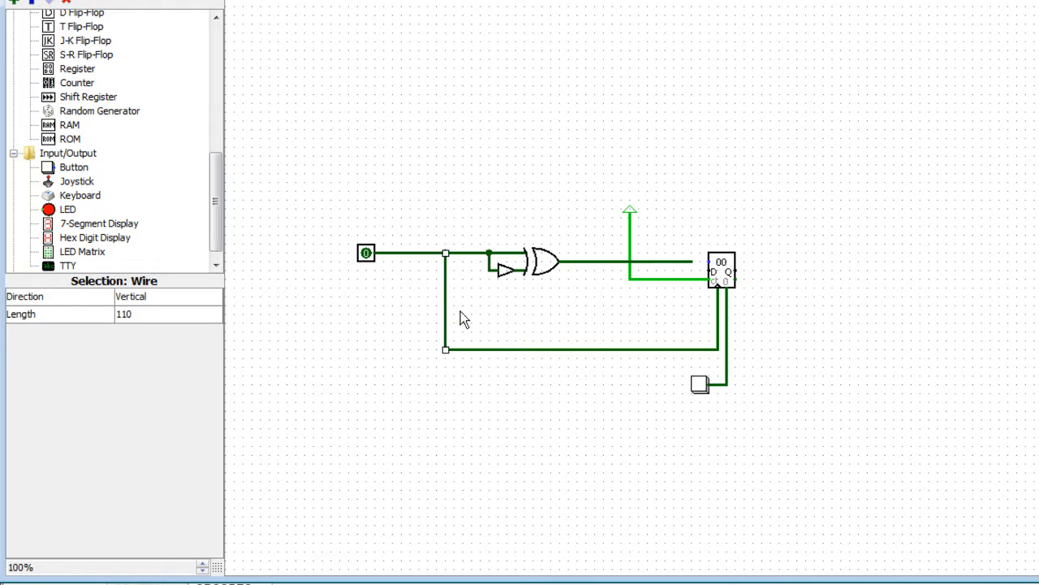
pyautogui.press('Delete')
pyautogui.click(639, 350)
pyautogui.press('Delete')
pyautogui.moveTo(717, 350)
pyautogui.mouseDown()
pyautogui.moveTo(612, 292)
pyautogui.moveTo(594, 262)
pyautogui.mouseUp()
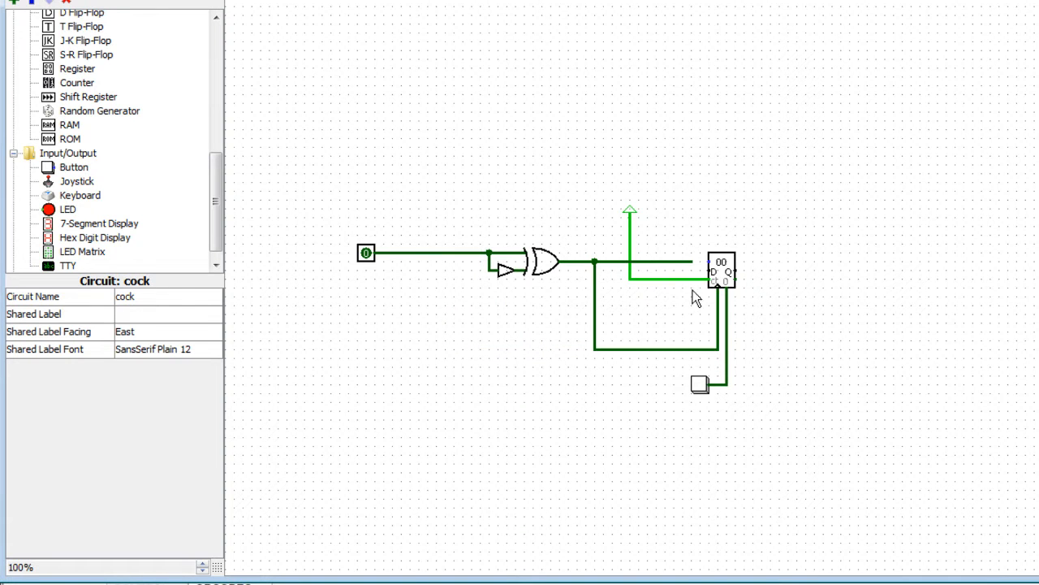
# Toggle the input pin repeatedly to check whether the buffered XOR gate clocks the counter on every change
pyautogui.click(368, 260)
pyautogui.click(366, 255)
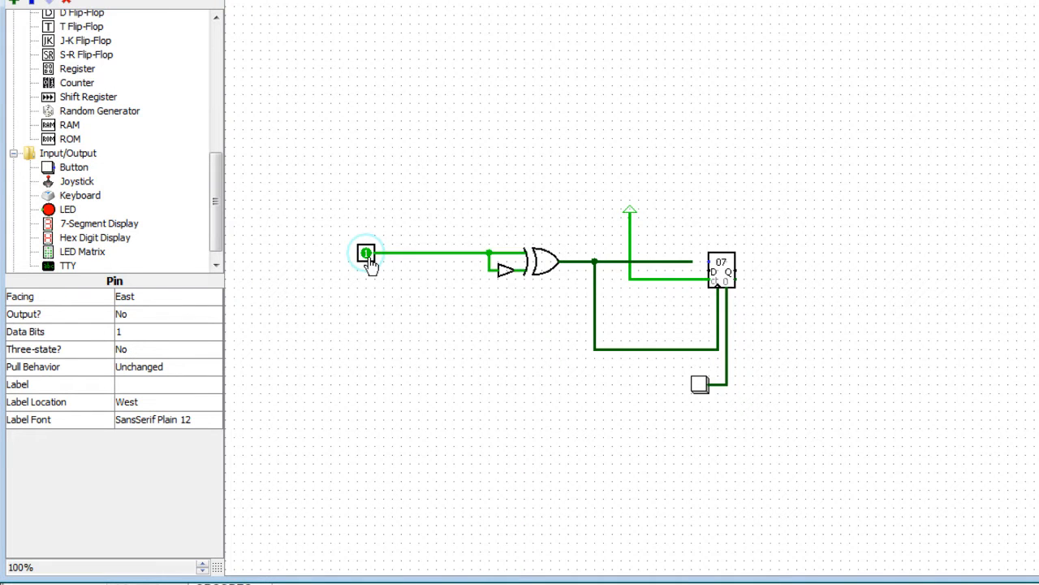
pyautogui.click(367, 255)
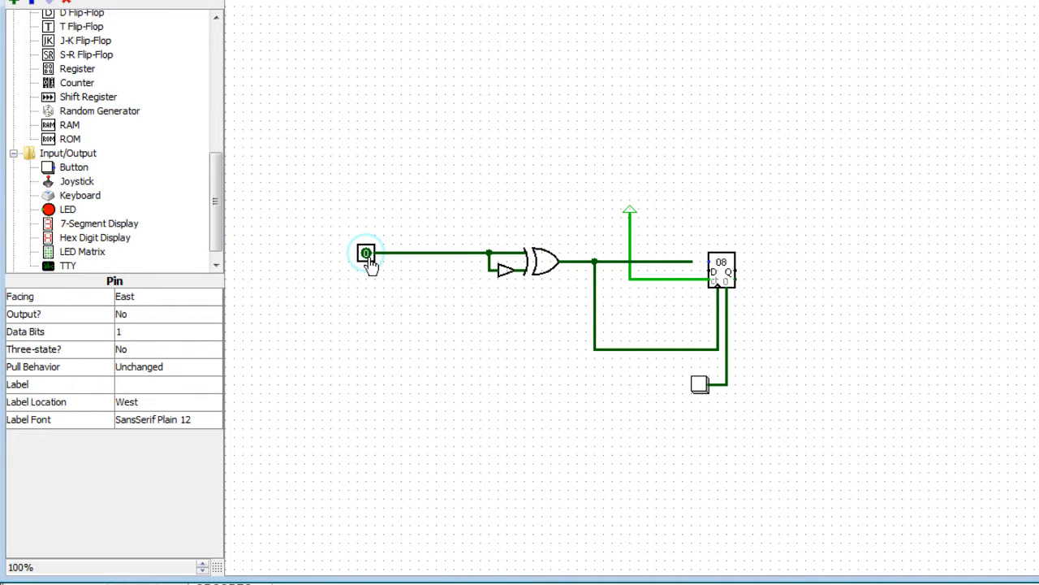
pyautogui.click(366, 255)
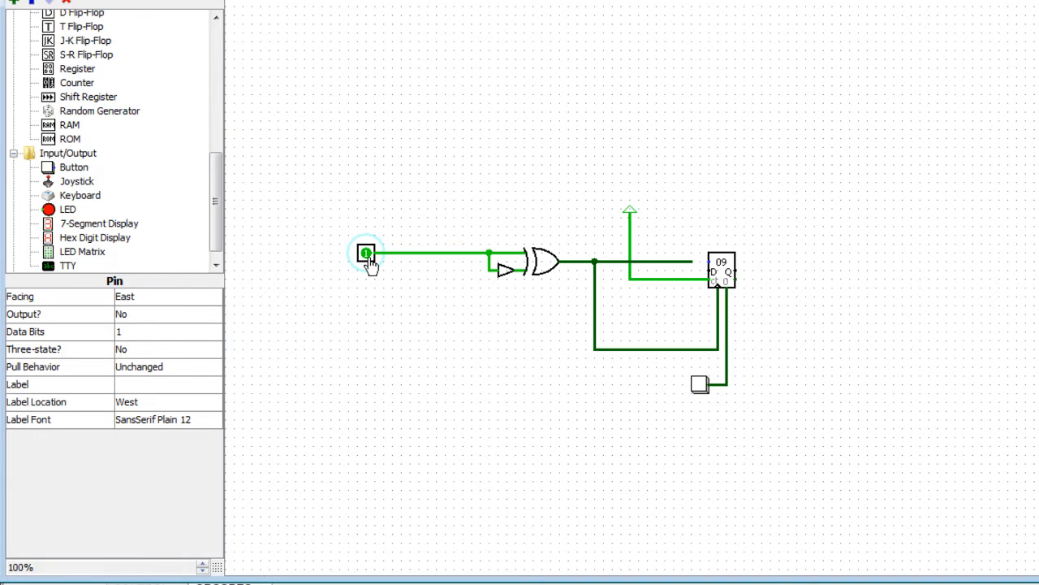
pyautogui.click(366, 255)
pyautogui.click(366, 255)
pyautogui.click(366, 255)
pyautogui.click(366, 255)
pyautogui.click(366, 255)
pyautogui.click(366, 255)
pyautogui.click(366, 255)
pyautogui.click(366, 255)
pyautogui.click(366, 255)
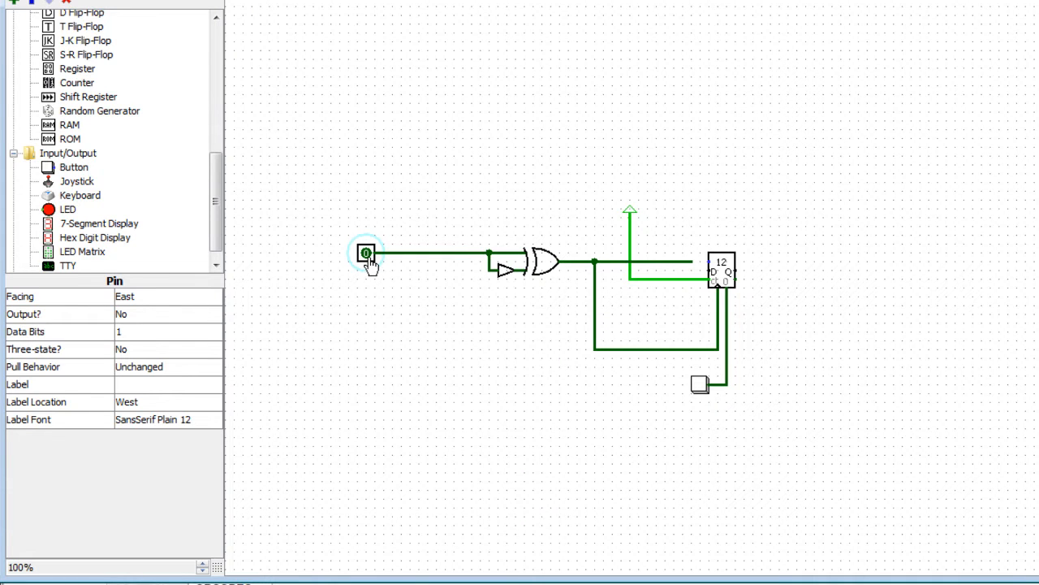
pyautogui.click(367, 255)
pyautogui.click(367, 255)
pyautogui.click(366, 254)
pyautogui.click(366, 254)
pyautogui.click(367, 255)
pyautogui.click(366, 254)
pyautogui.click(366, 254)
pyautogui.click(366, 254)
pyautogui.click(366, 255)
pyautogui.click(366, 255)
# Delete the leftover horizontal wire running from the XOR output junction toward the counter
pyautogui.click(463, 169)
pyautogui.click(683, 261)
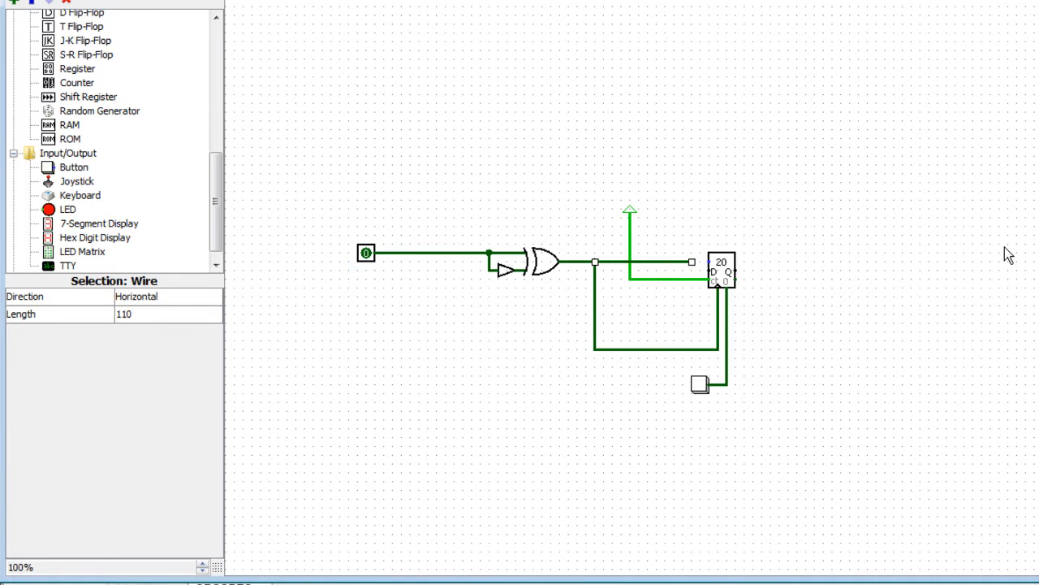
pyautogui.press('Delete')
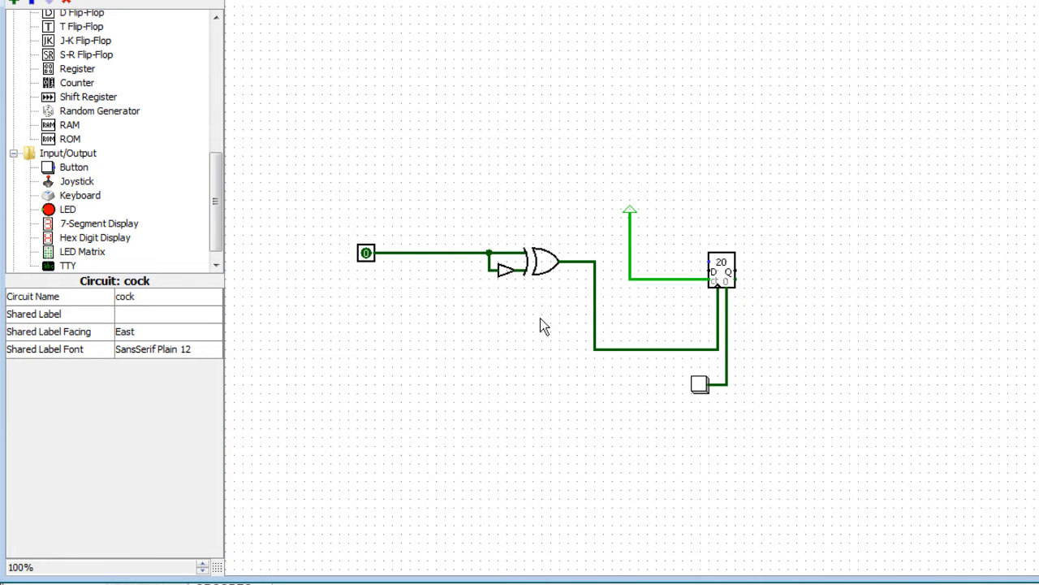
# Replace the buffer at the XOR gate's lower input with a plain wire and toggle the input pin to test the counter
pyautogui.click(503, 274)
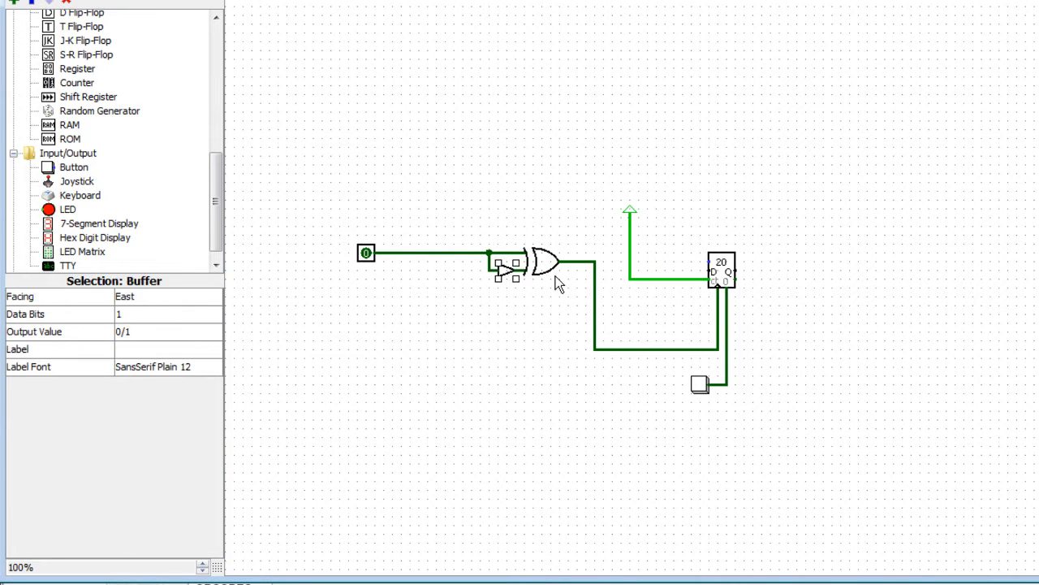
pyautogui.press('Delete')
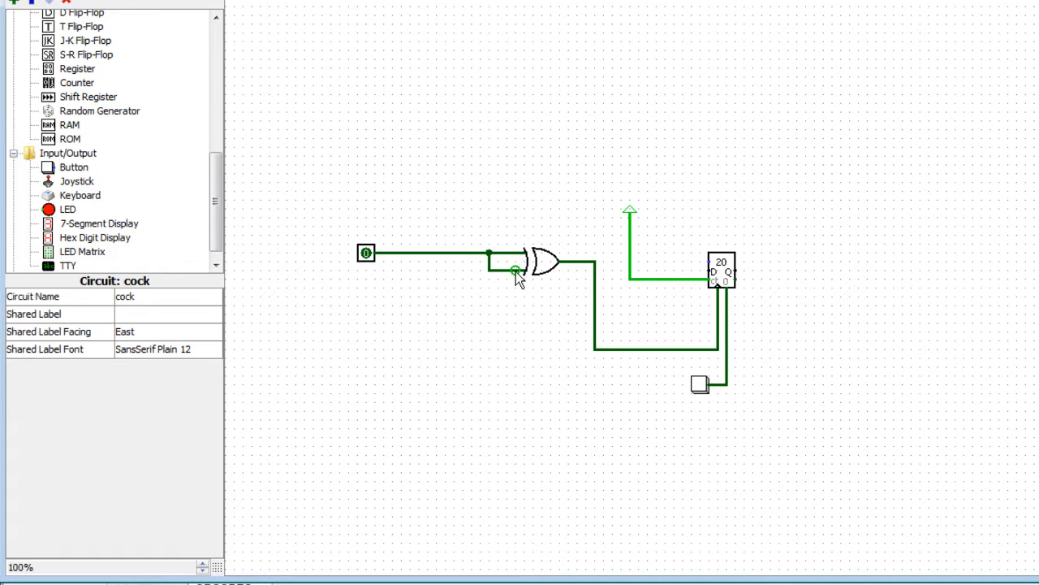
pyautogui.click(364, 260)
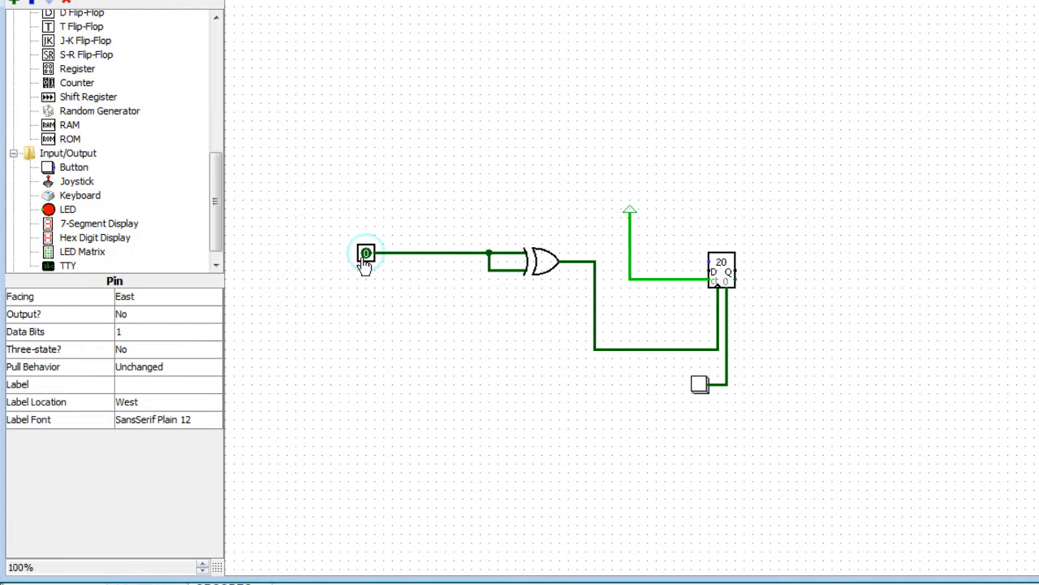
pyautogui.click(363, 259)
pyautogui.click(365, 262)
pyautogui.click(365, 261)
# Undo the buffer's removal so it sits at the XOR gate's lower input again
pyautogui.click(600, 328)
pyautogui.click(512, 272)
pyautogui.press('Delete')
pyautogui.hotkey('ctrl', 'z')
pyautogui.hotkey('ctrl', 'z')
pyautogui.hotkey('ctrl', 'z')
pyautogui.click(533, 359)
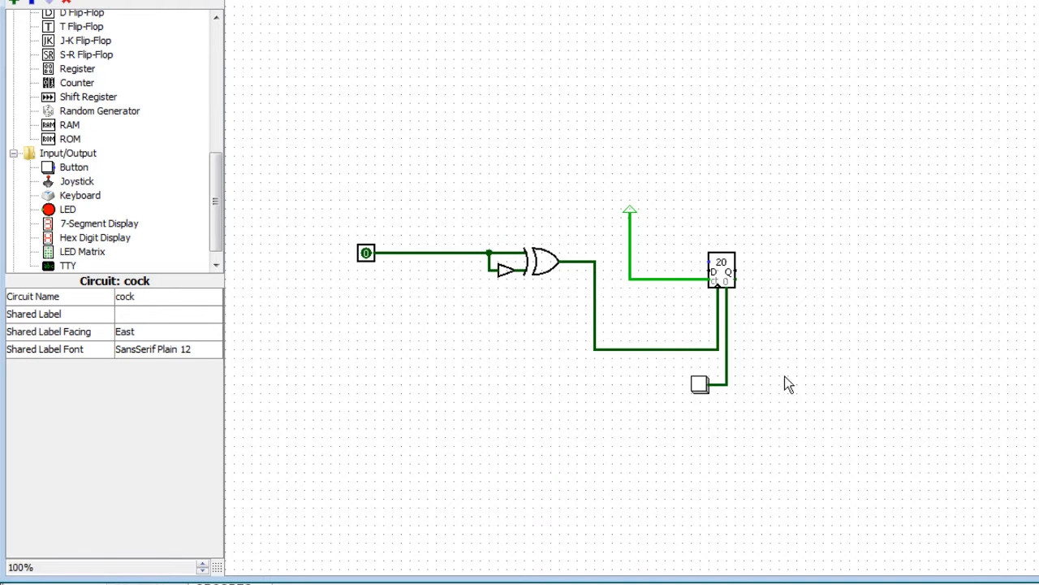
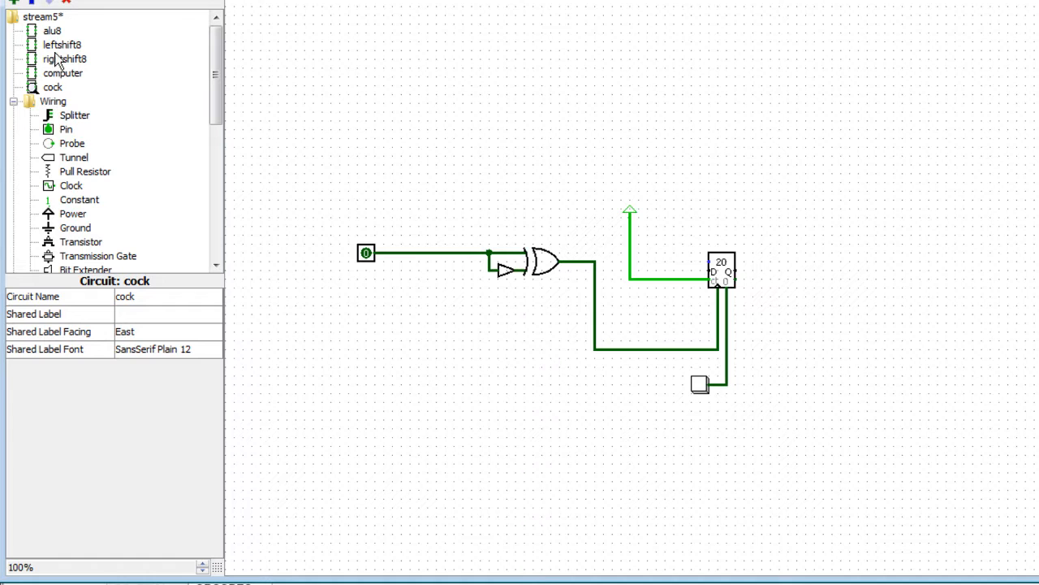
# Open the computer circuit and delete the vertical wire feeding the ip register's clock input
pyautogui.click(52, 31)
pyautogui.doubleClick(61, 73)
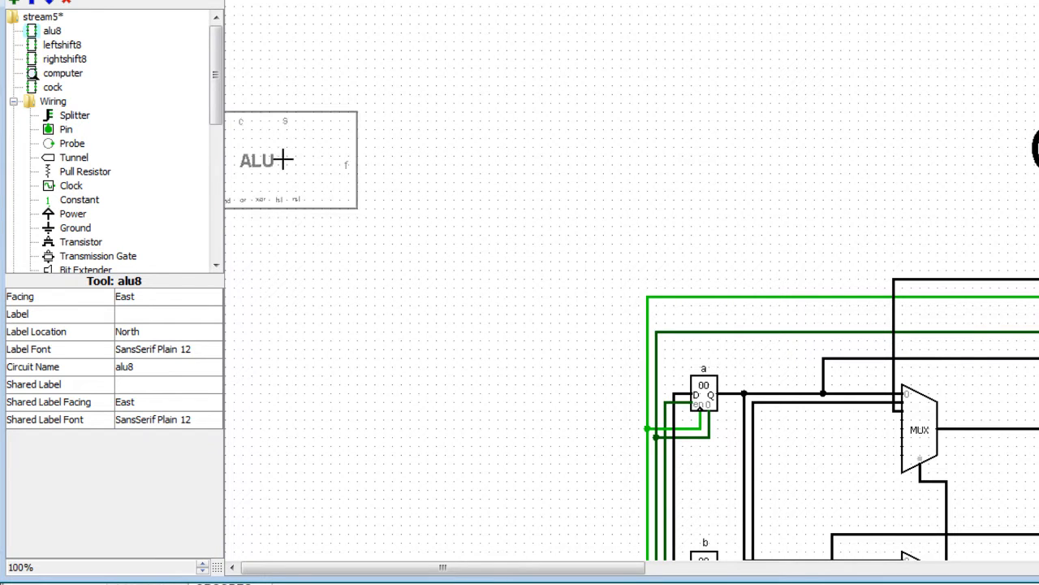
pyautogui.click(80, 200)
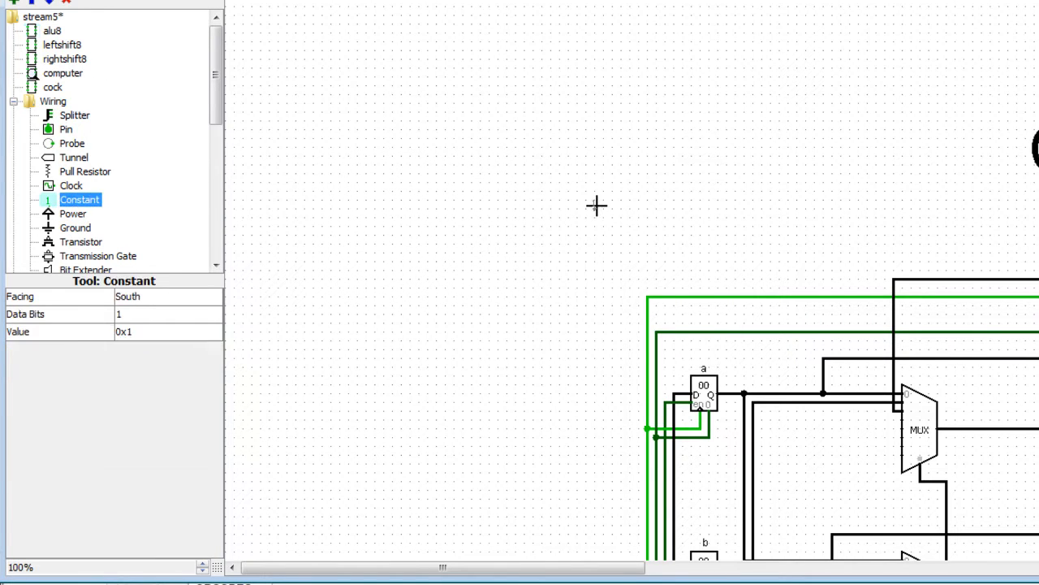
pyautogui.moveTo(560, 573); pyautogui.dragTo(738, 575)
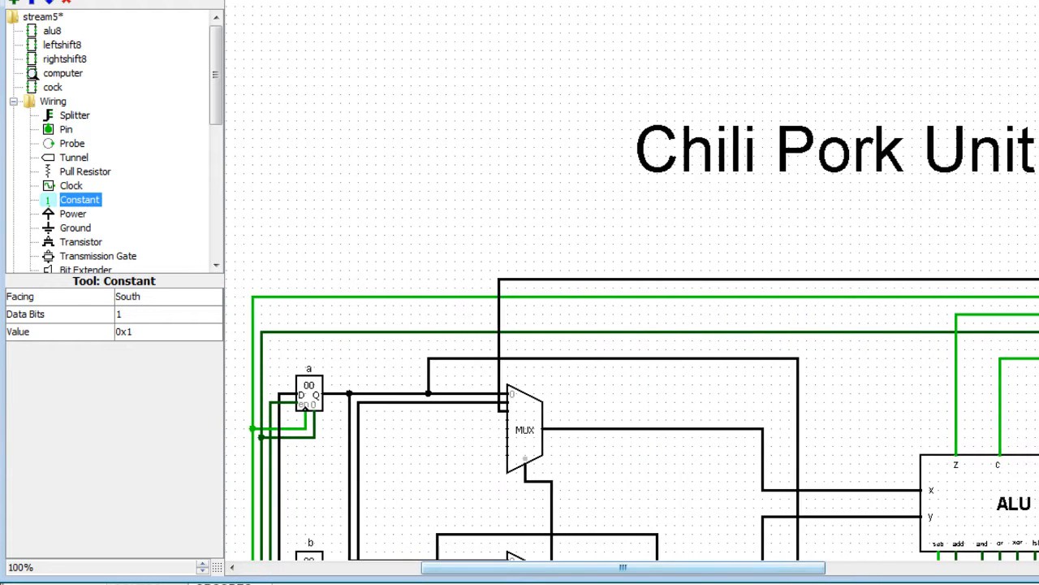
pyautogui.click(203, 571)
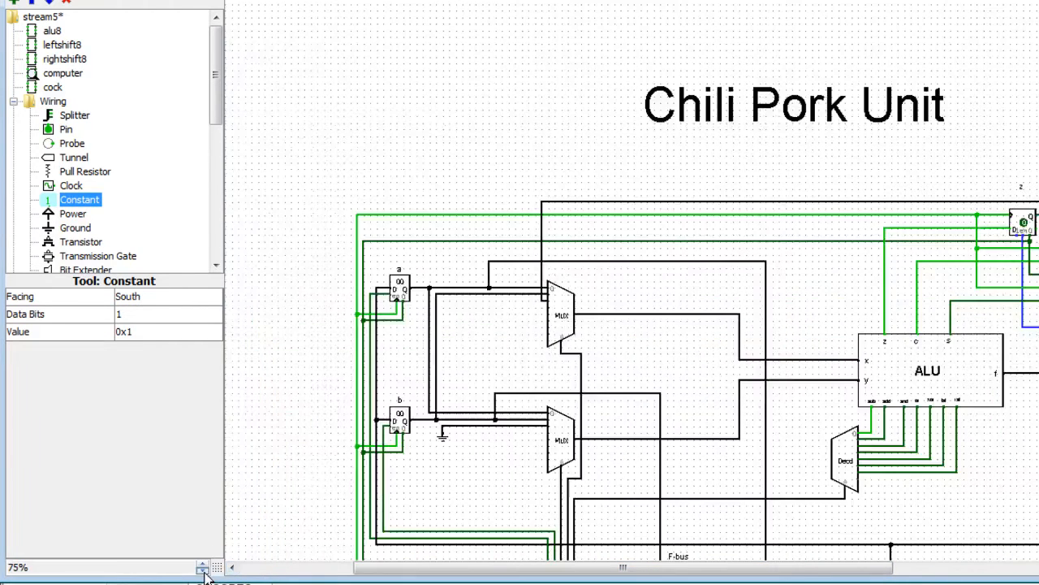
pyautogui.click(203, 571)
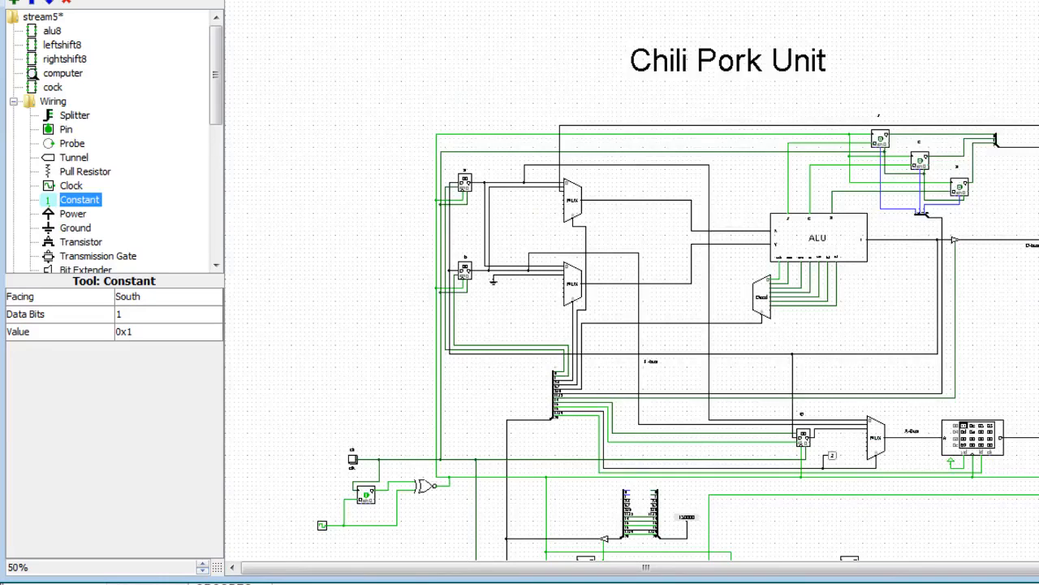
pyautogui.scroll(-5, 606, 332)
pyautogui.scroll(2, 606, 333)
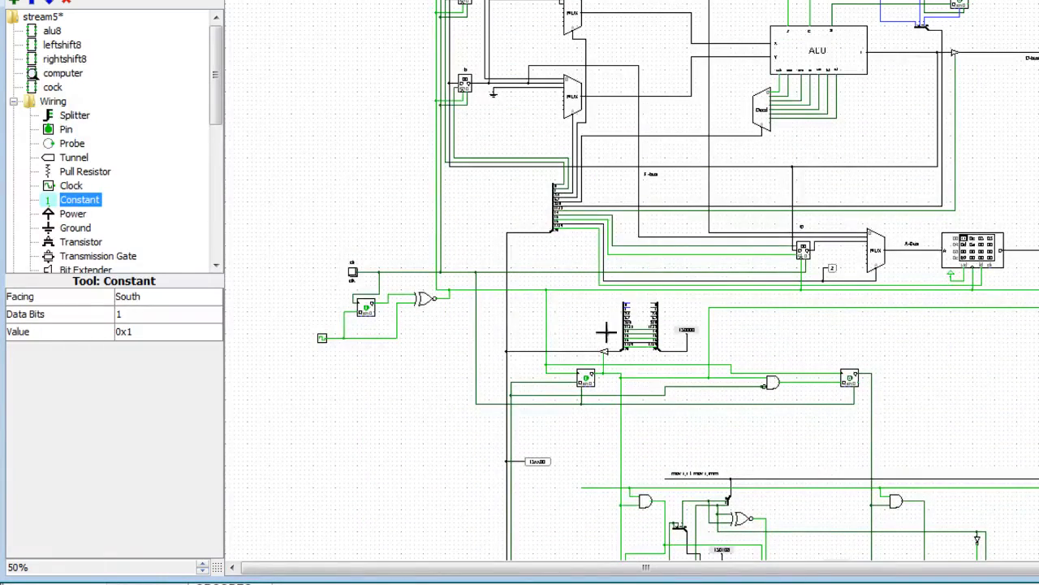
pyautogui.click(204, 564)
pyautogui.moveTo(713, 577); pyautogui.dragTo(899, 568)
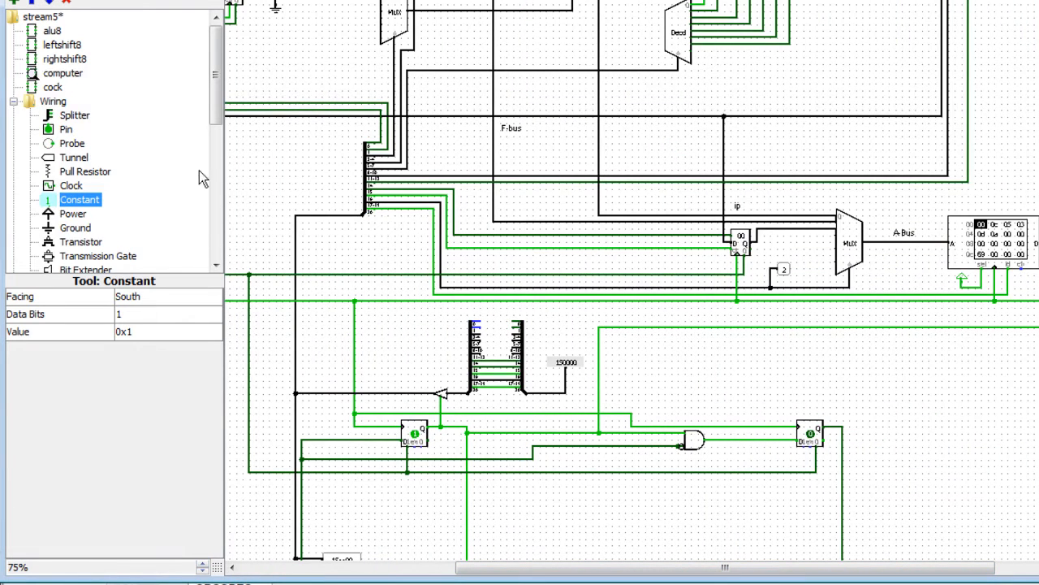
pyautogui.click(37, 0)
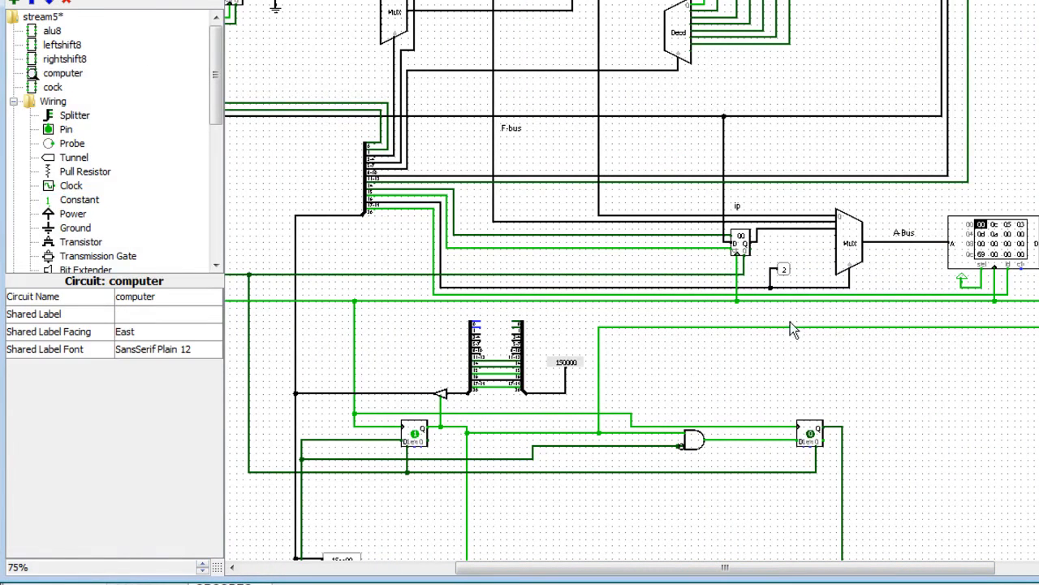
pyautogui.click(739, 270)
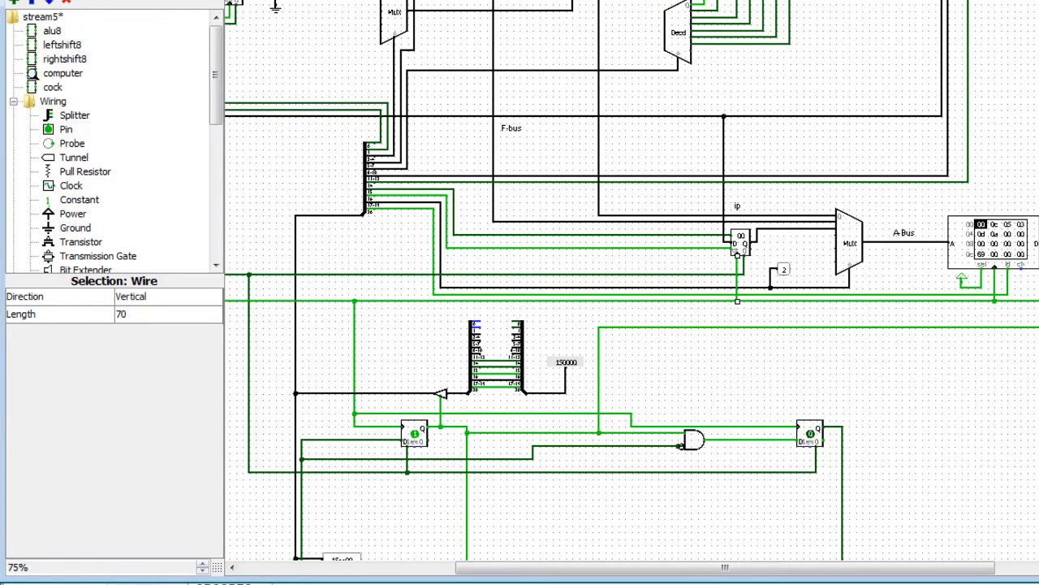
pyautogui.press('Delete')
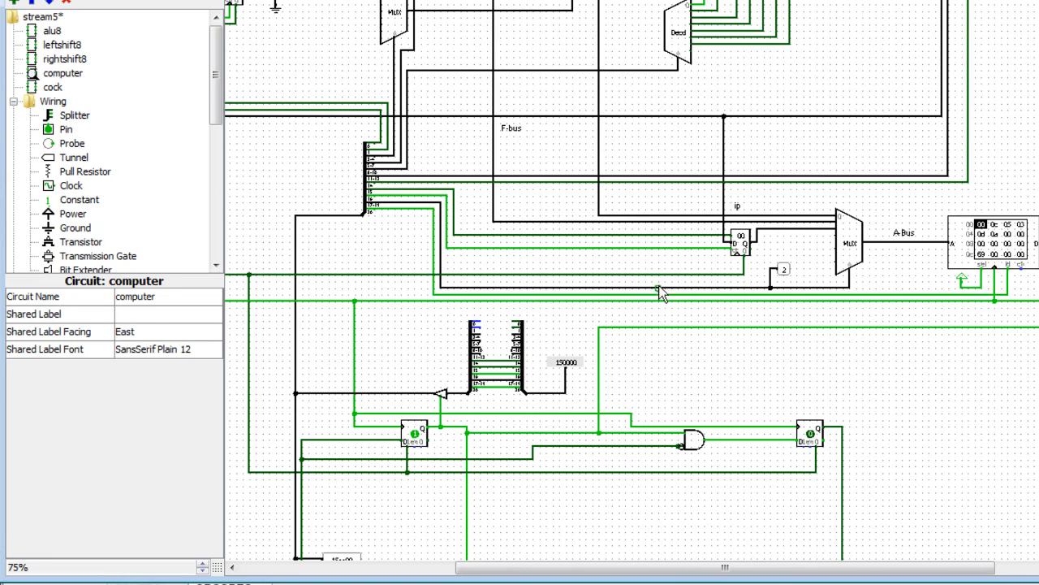
# Expand the Gates category of the component library for work near the ip register
pyautogui.click(203, 564)
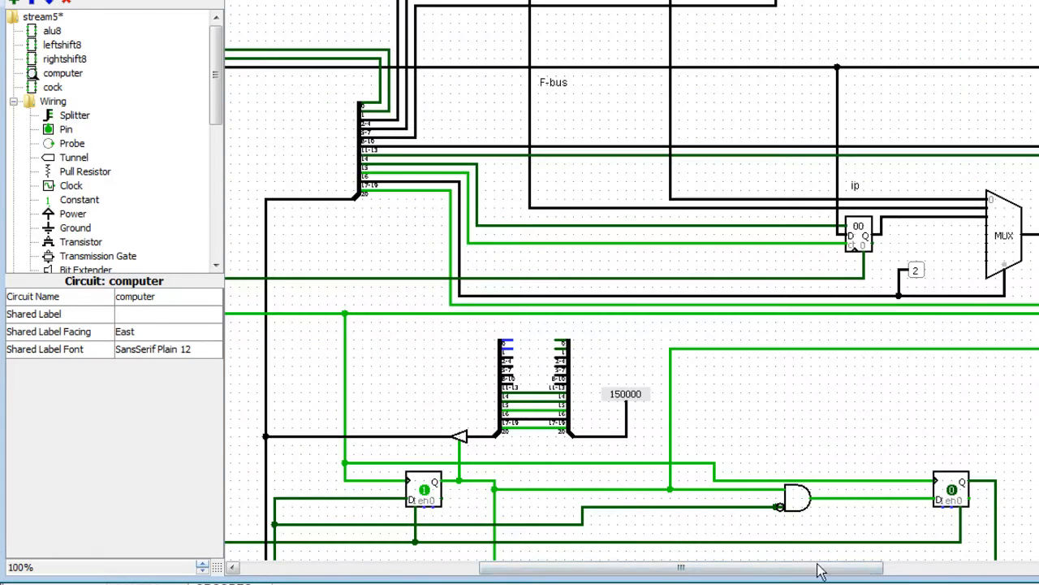
pyautogui.moveTo(219, 100); pyautogui.dragTo(220, 180)
pyautogui.click(20, 71)
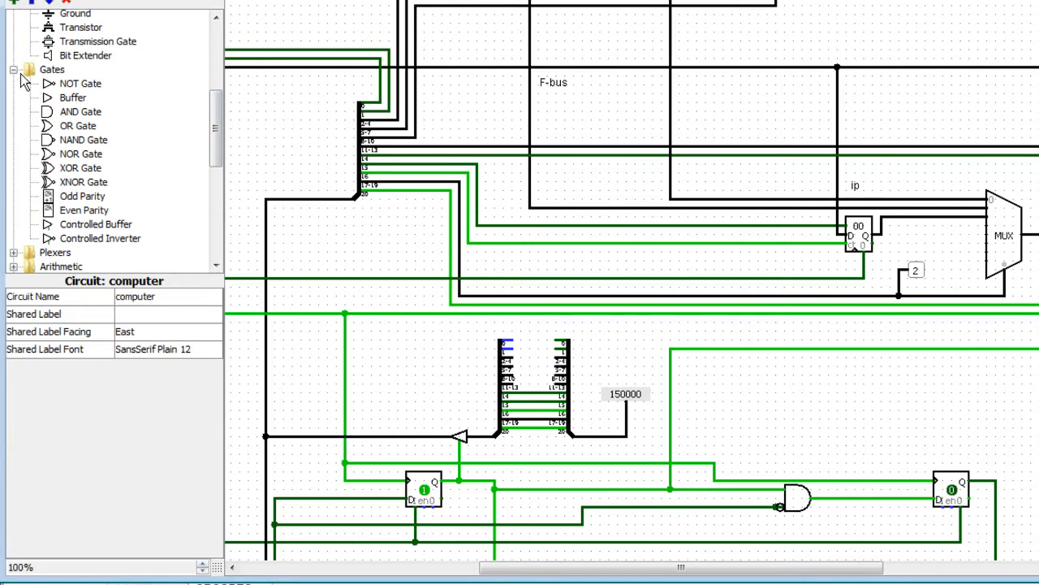
# Place a two-input XOR gate below the ip counter and wire its output to the counter's clock input
pyautogui.click(79, 171)
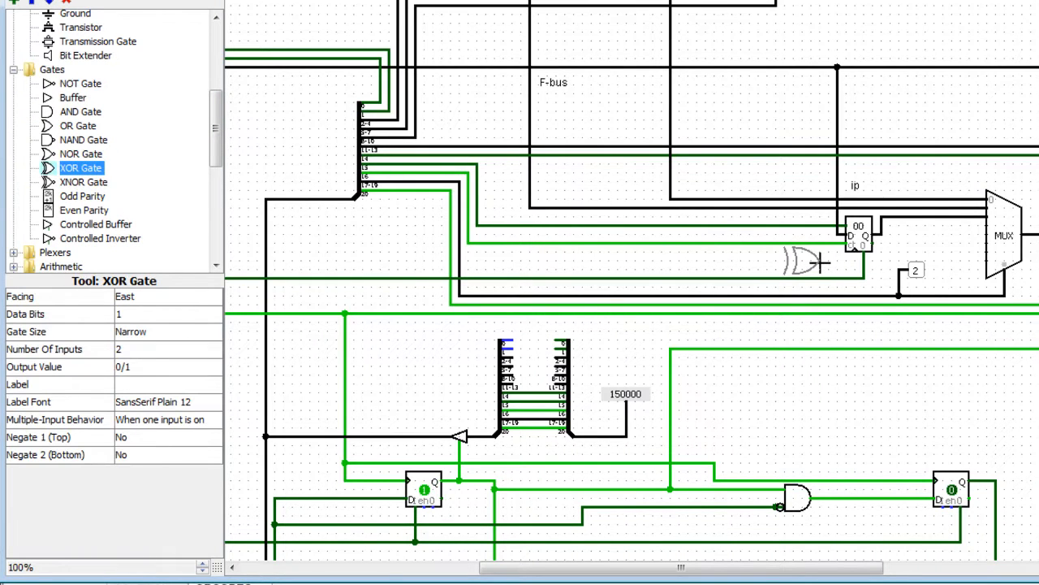
pyautogui.click(821, 261)
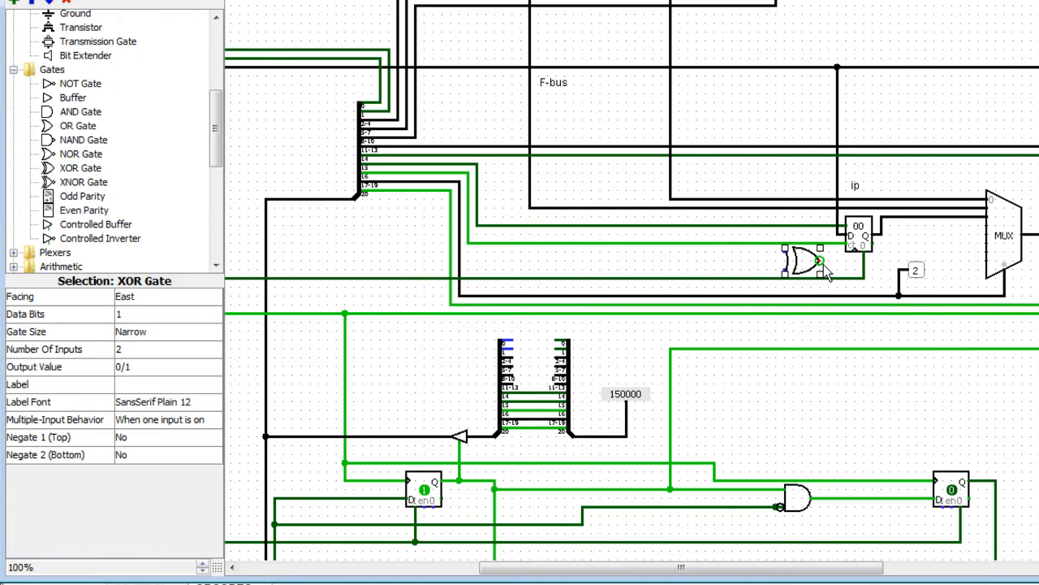
pyautogui.moveTo(855, 253); pyautogui.dragTo(855, 254)
# Add a buffer at the XOR gate's lower input and wire the buffer's input to the gate's upper input
pyautogui.click(67, 99)
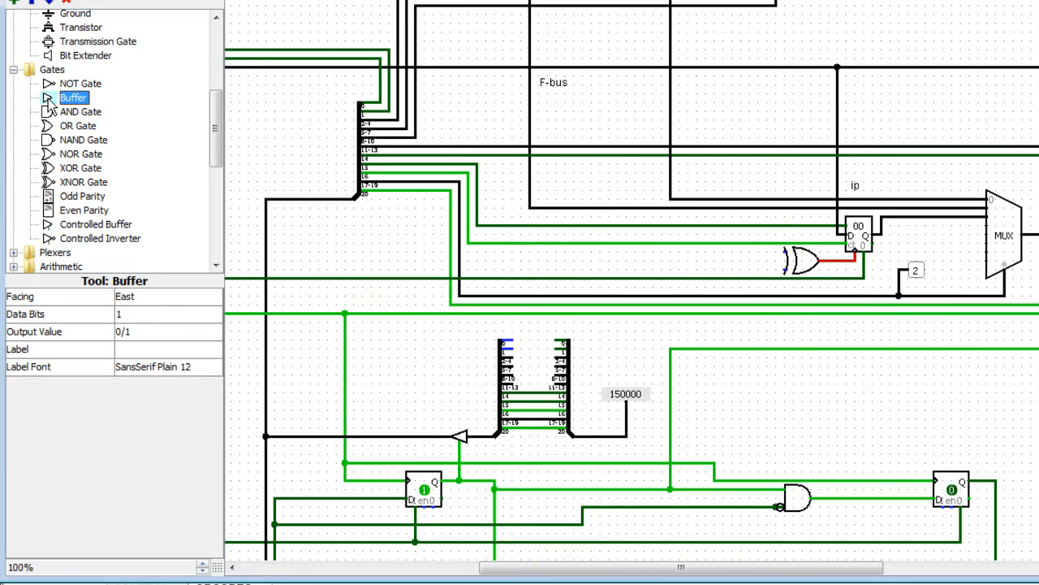
pyautogui.click(769, 272)
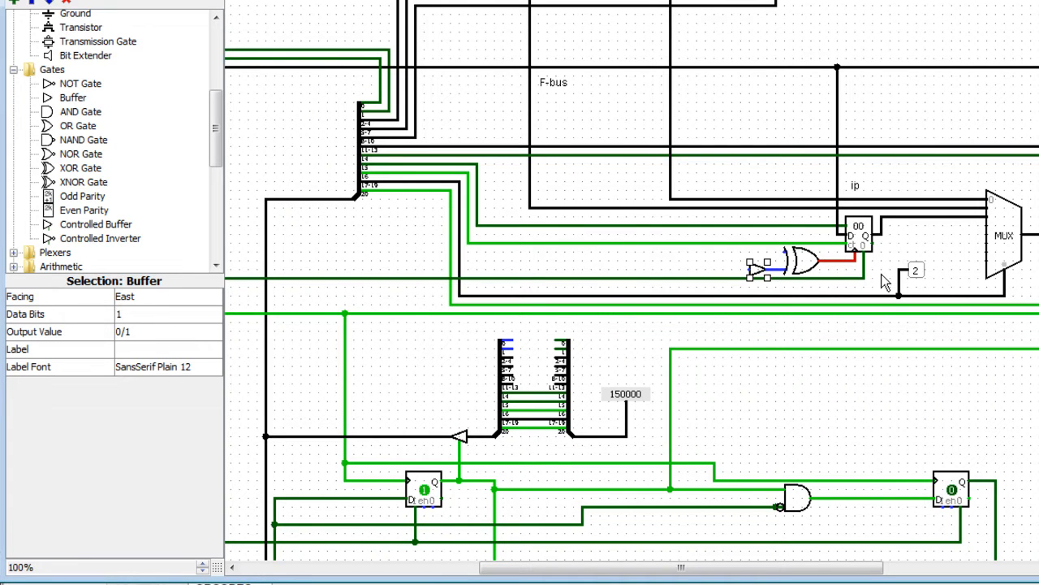
pyautogui.moveTo(786, 252); pyautogui.dragTo(727, 271)
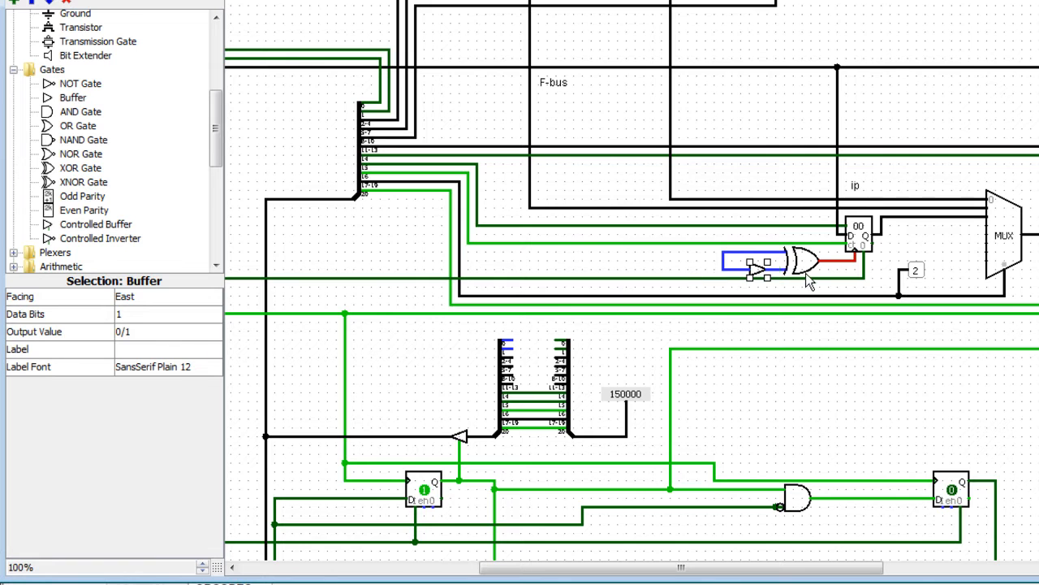
pyautogui.moveTo(758, 270); pyautogui.dragTo(768, 270)
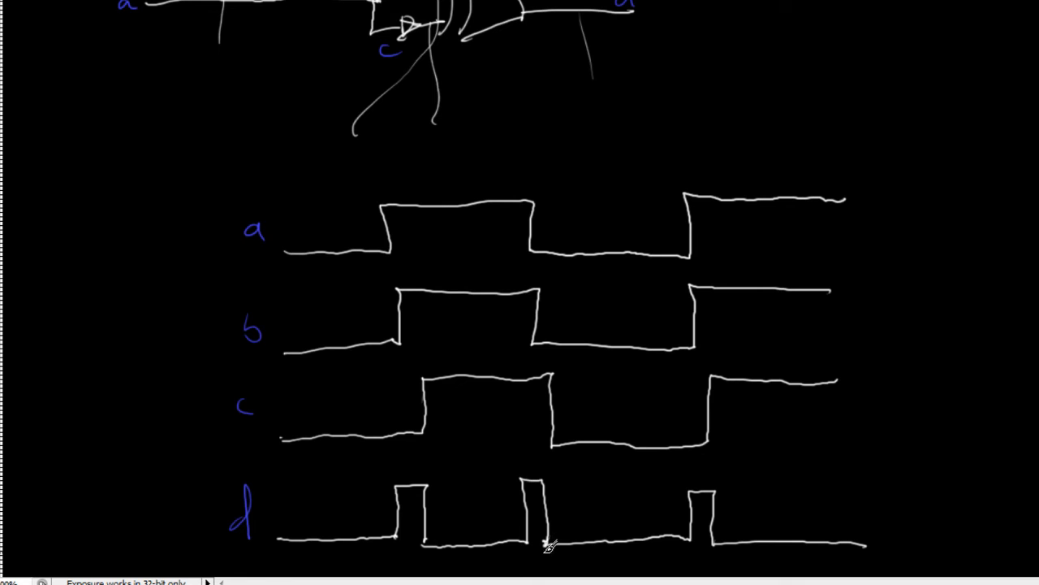
pyautogui.moveTo(397, 472); pyautogui.dragTo(427, 475)
pyautogui.moveTo(520, 468); pyautogui.dragTo(548, 464)
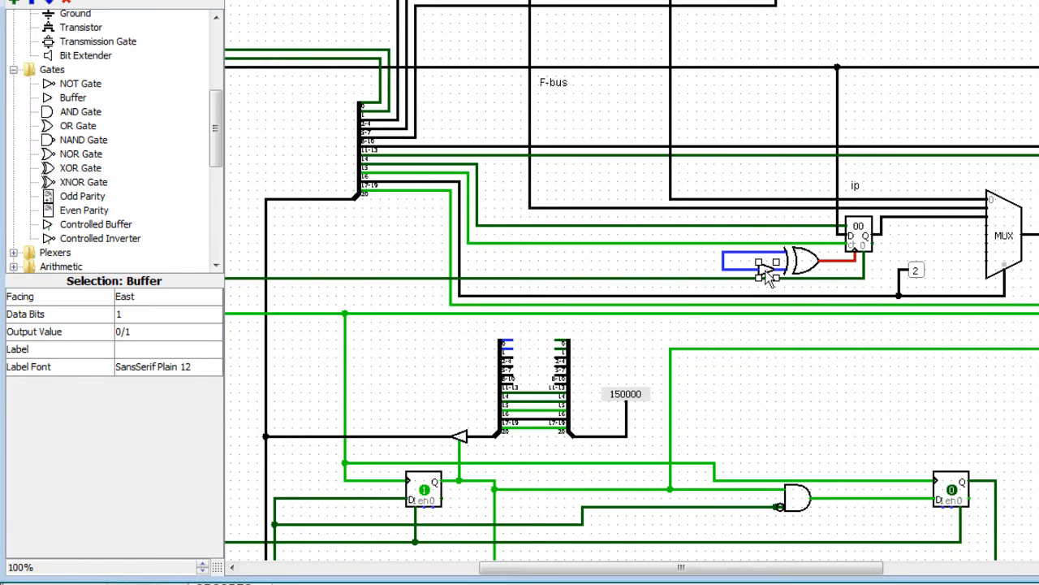
# Shift the vertical wire joining the XOR and buffer inputs closer to the gate, and connect it to the clock line below
pyautogui.click(724, 267)
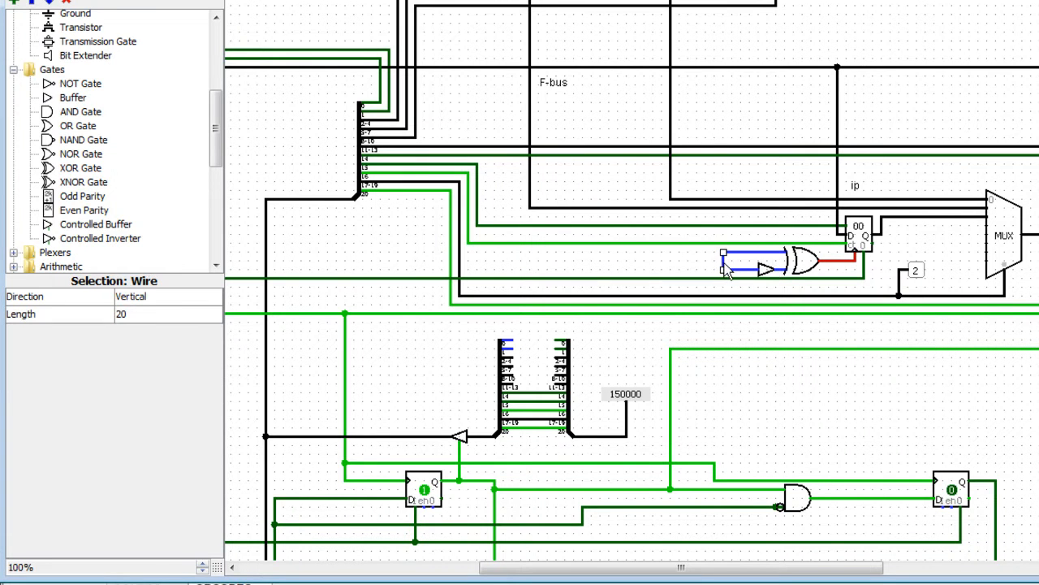
pyautogui.moveTo(725, 268); pyautogui.dragTo(746, 270)
pyautogui.moveTo(745, 297); pyautogui.dragTo(748, 320)
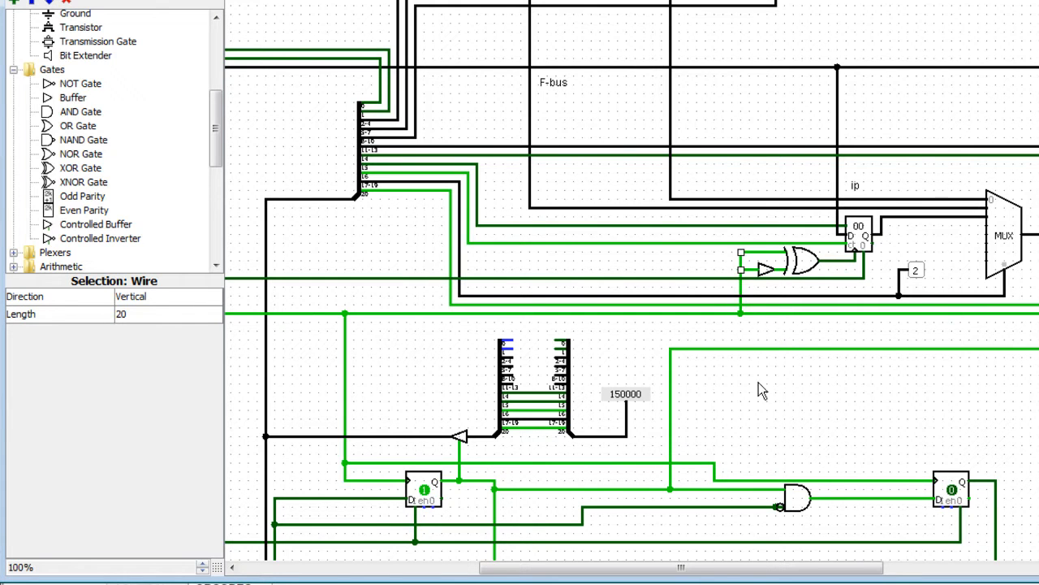
# Trace the clock line from the clk and clr circuitry to the XOR gate and the ip counter at reduced zoom
pyautogui.moveTo(726, 569); pyautogui.dragTo(512, 568)
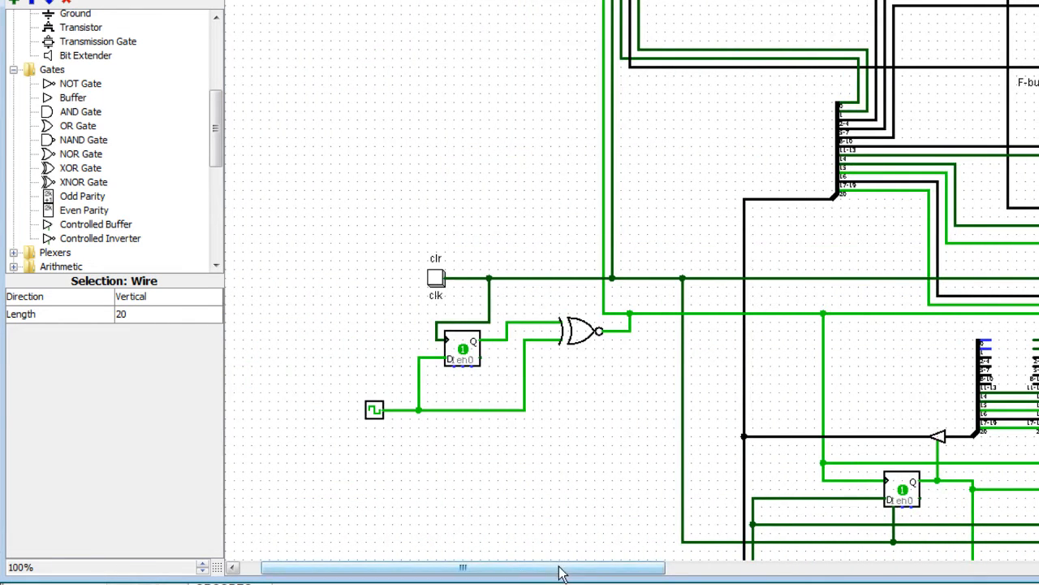
pyautogui.moveTo(561, 568); pyautogui.dragTo(605, 568)
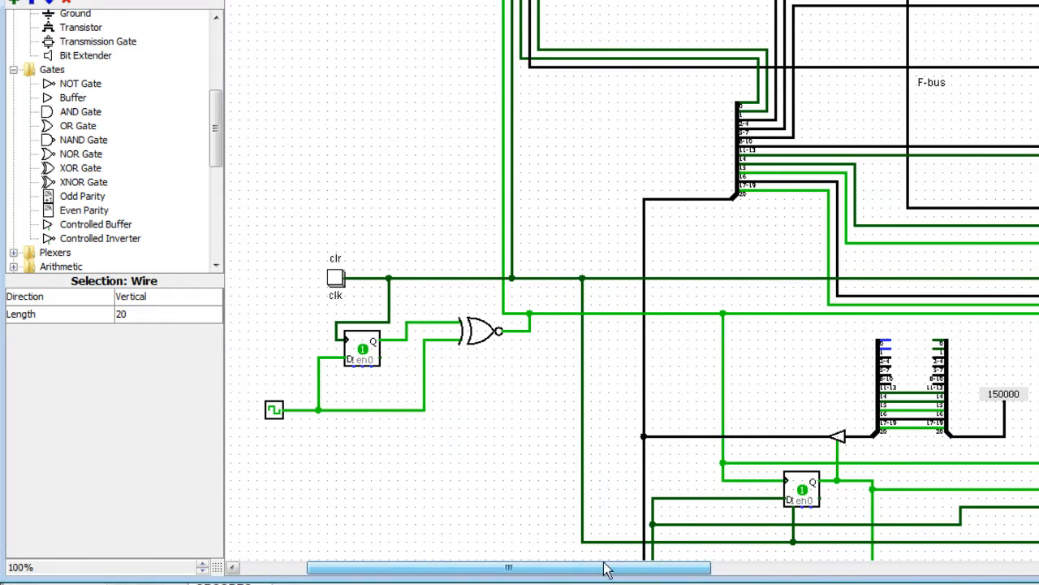
pyautogui.click(203, 571)
pyautogui.moveTo(476, 569); pyautogui.dragTo(664, 563)
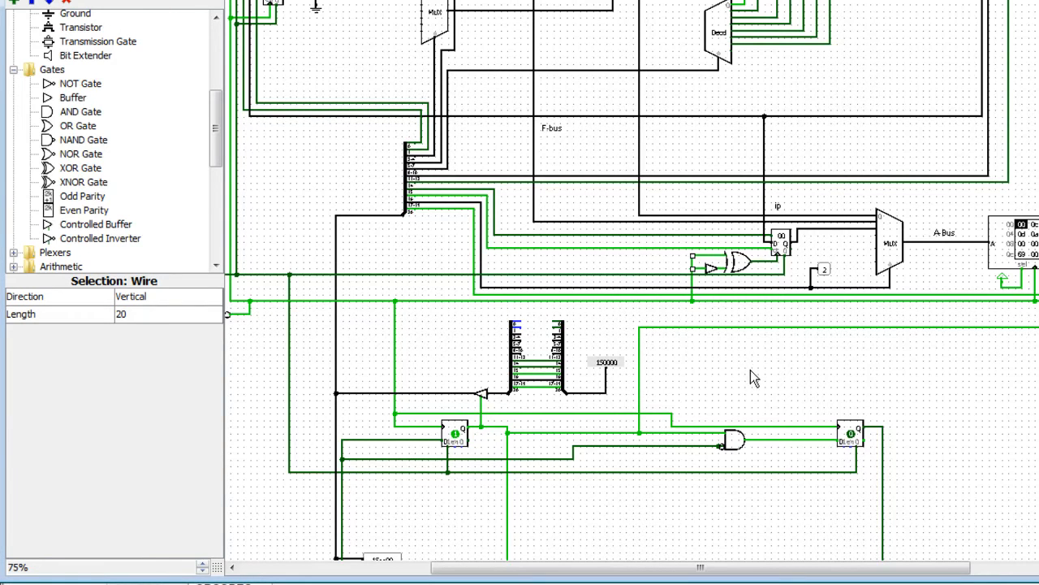
pyautogui.scroll(5, 631, 281)
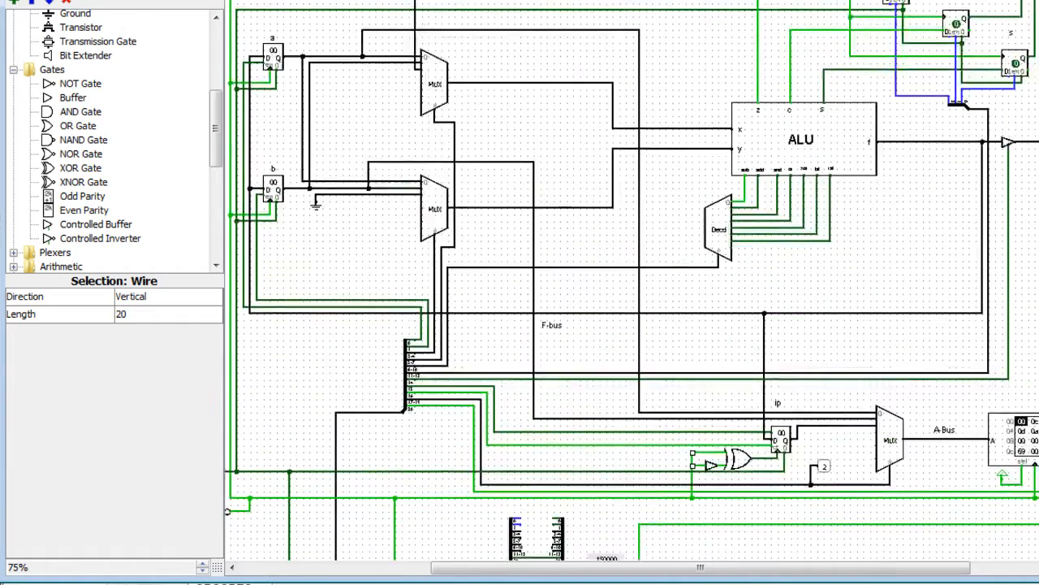
pyautogui.scroll(-5, 632, 280)
pyautogui.scroll(-1, 632, 280)
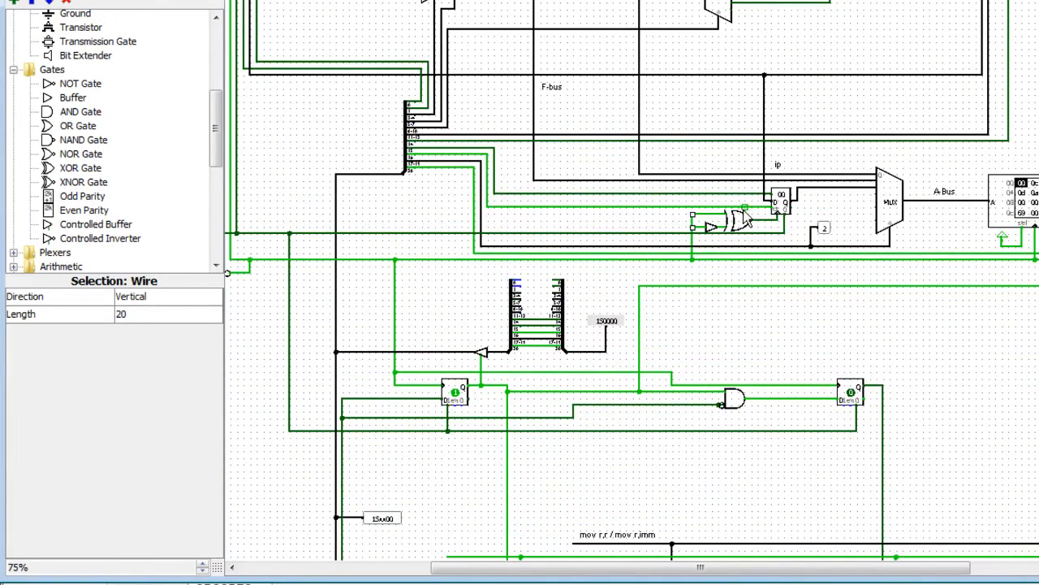
pyautogui.scroll(1, 631, 280)
pyautogui.scroll(1, 918, 223)
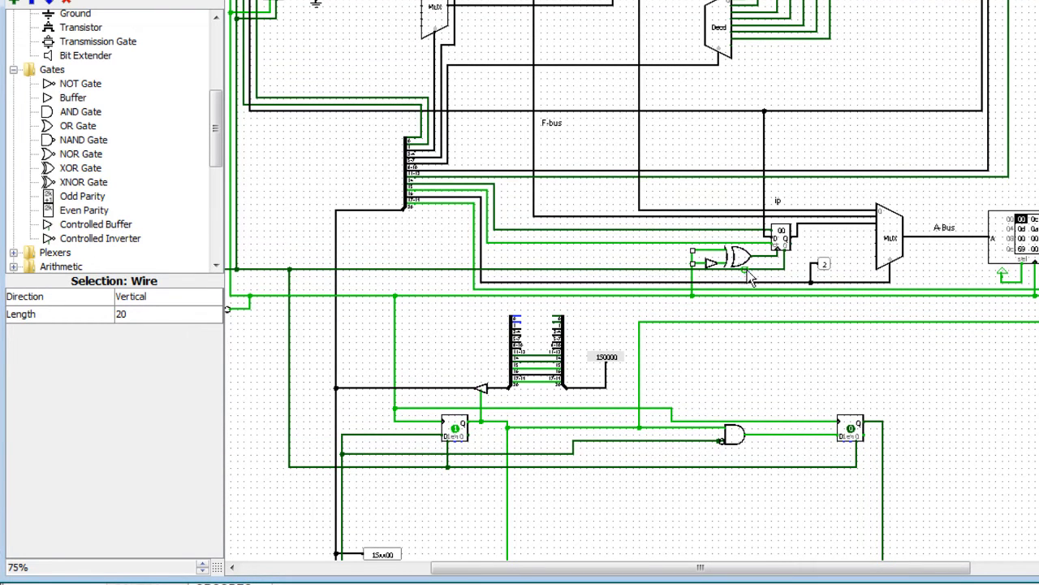
pyautogui.moveTo(780, 571); pyautogui.dragTo(672, 570)
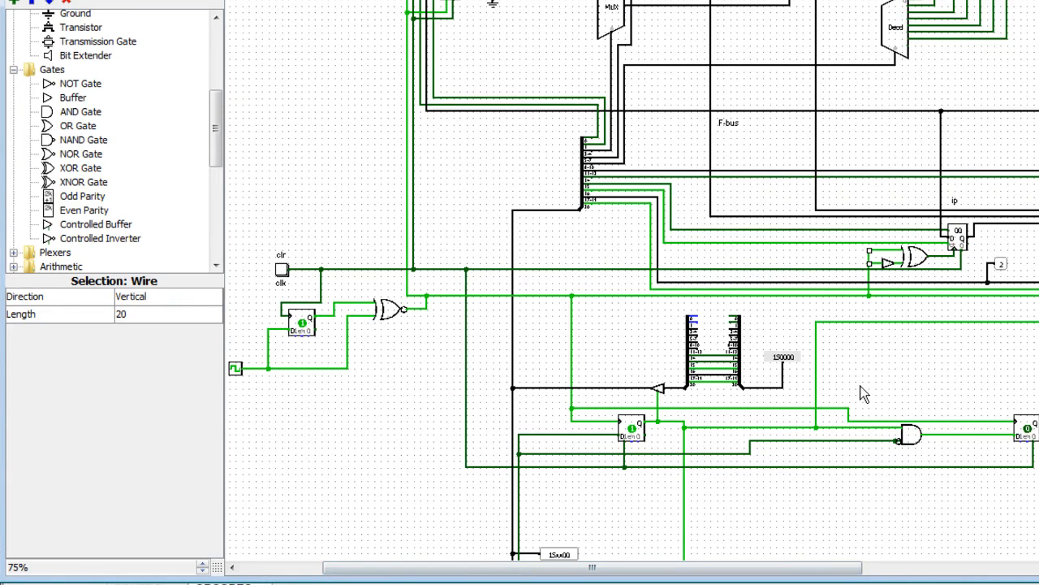
pyautogui.moveTo(842, 571); pyautogui.dragTo(978, 571)
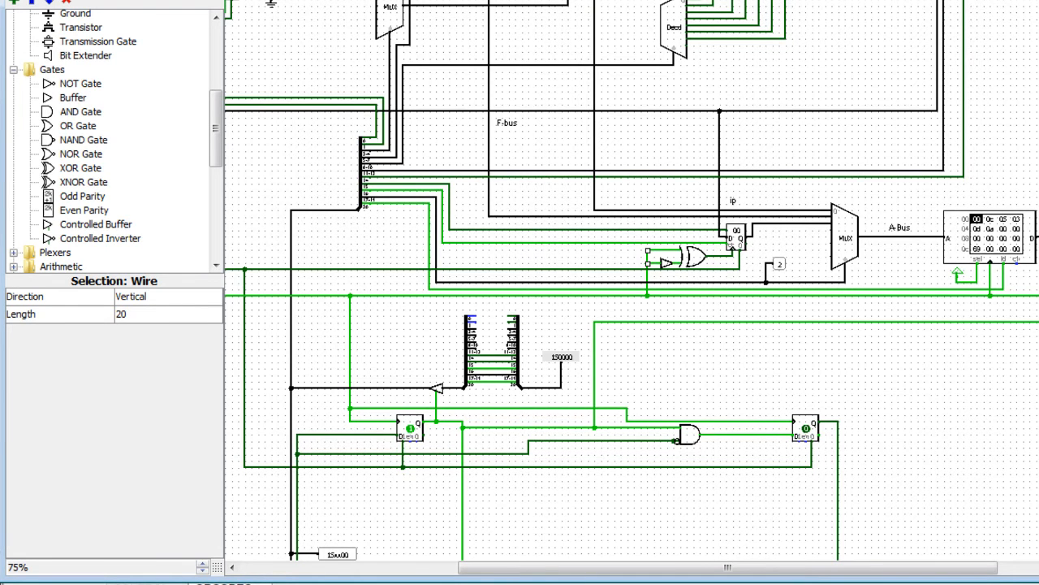
pyautogui.scroll(-5, 632, 281)
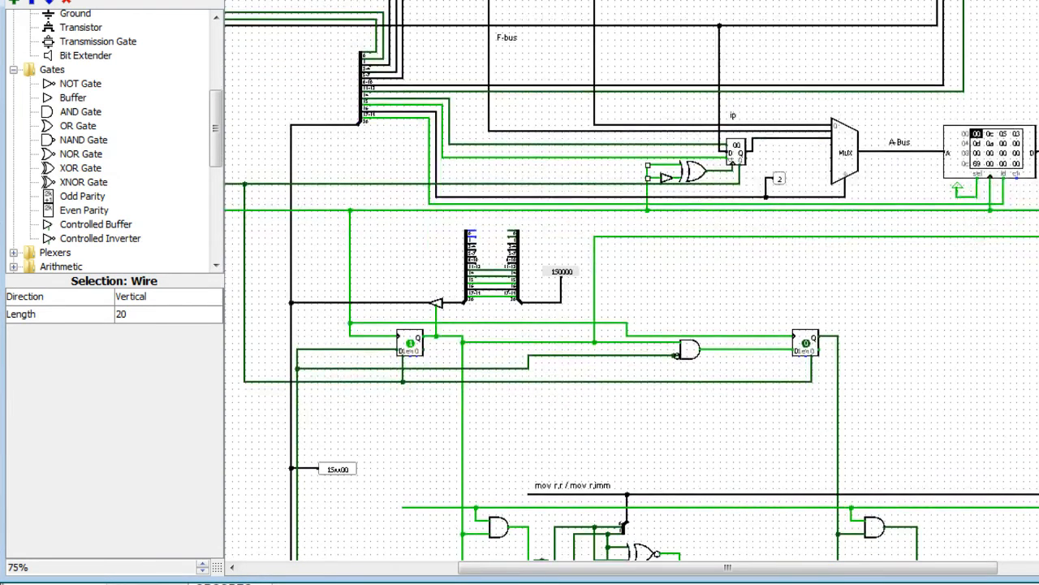
pyautogui.scroll(4, 632, 280)
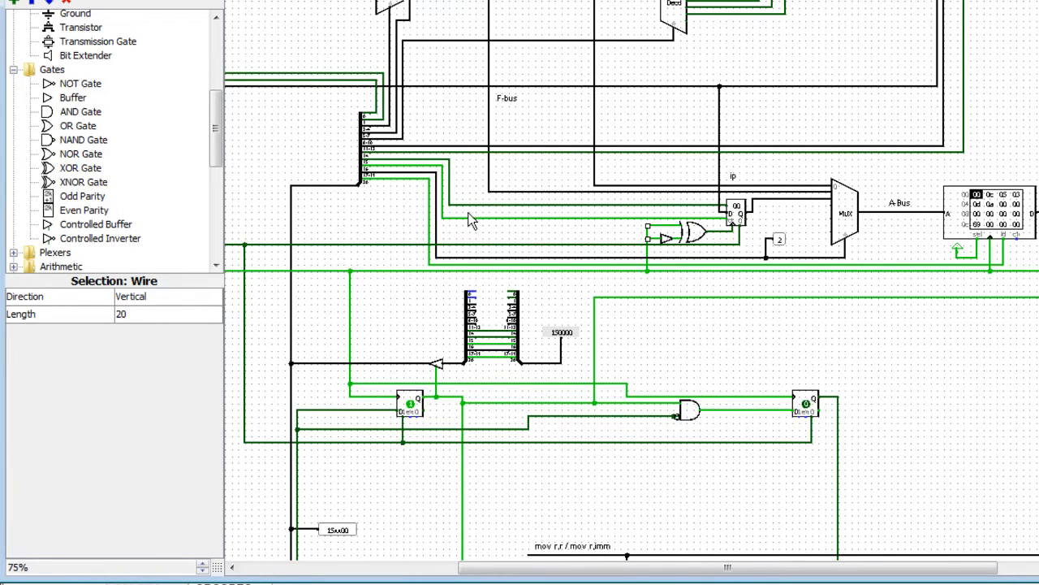
# Inspect the ip counter and its control lines together with the mov r,r / mov r,imm control block
pyautogui.click(738, 209)
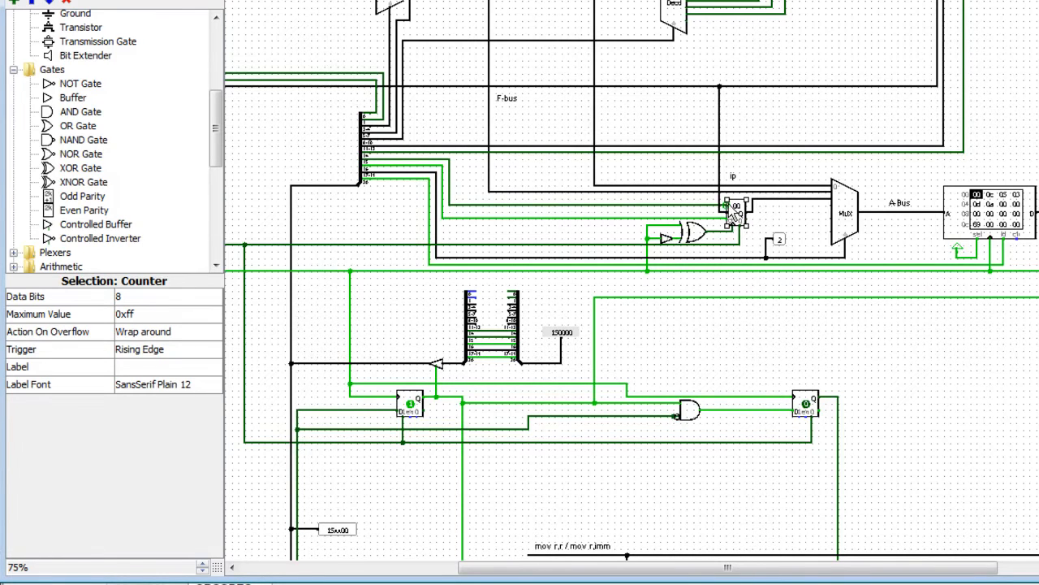
pyautogui.moveTo(831, 571); pyautogui.dragTo(885, 573)
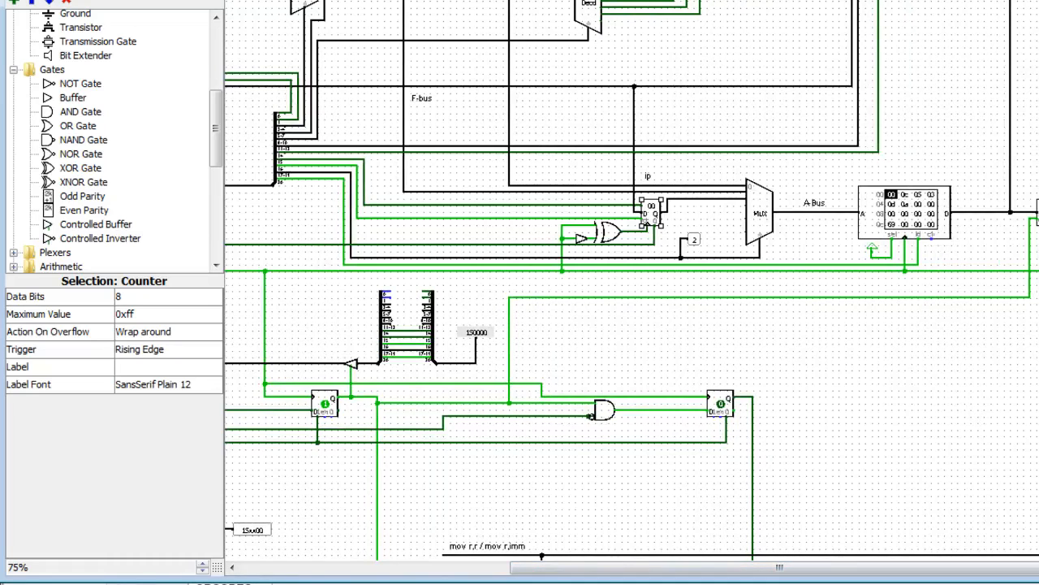
pyautogui.moveTo(1038, 244); pyautogui.dragTo(1038, 281)
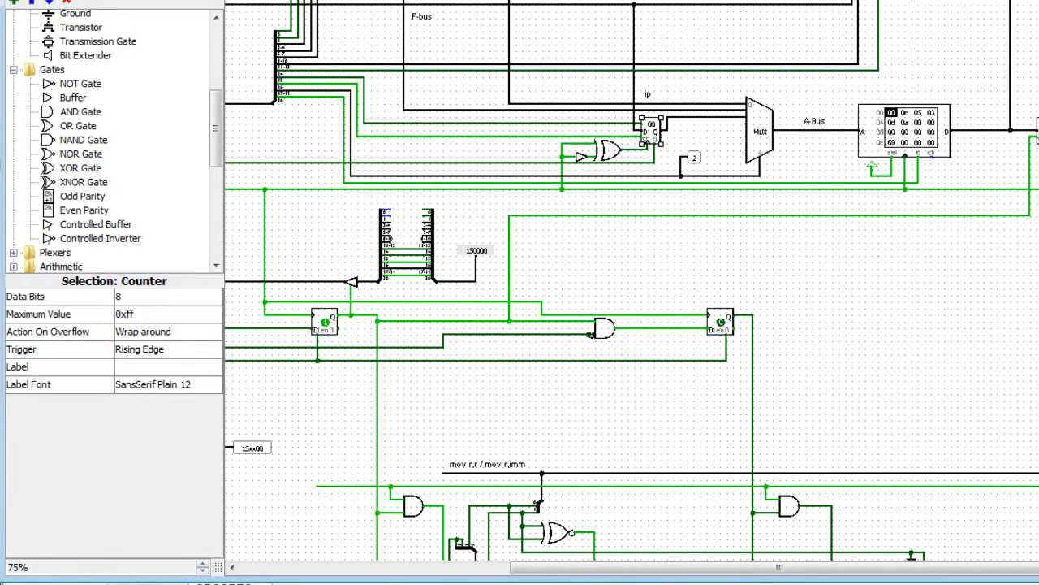
pyautogui.scroll(-15, 631, 284)
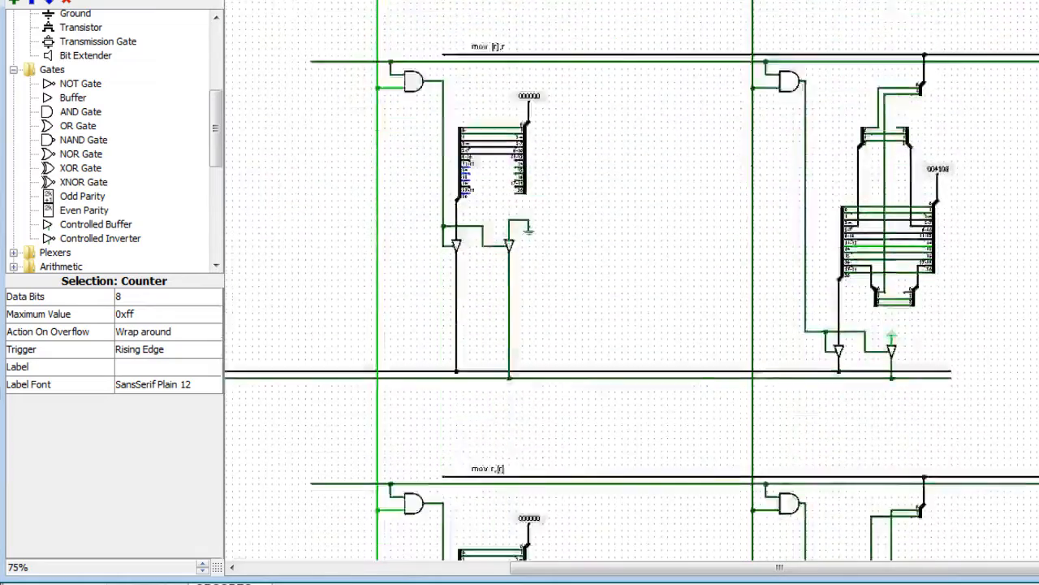
pyautogui.scroll(15, 631, 185)
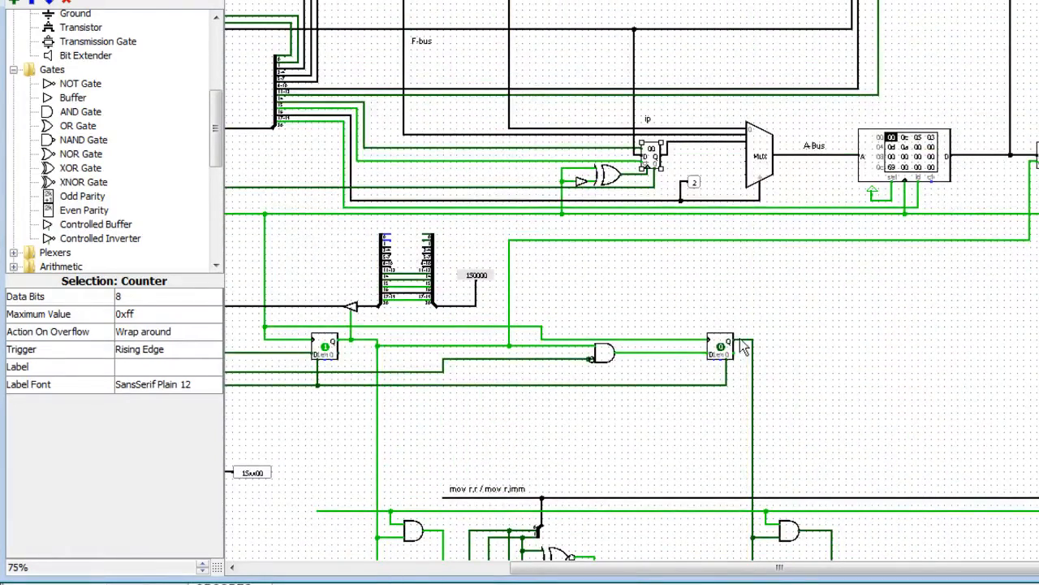
pyautogui.scroll(-10, 952, 382)
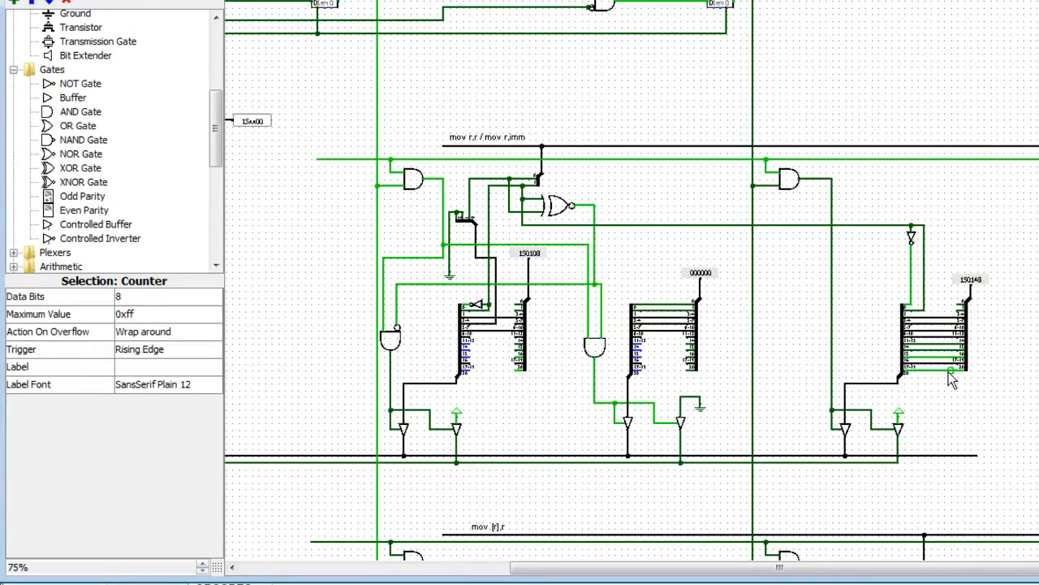
pyautogui.scroll(10, 662, 241)
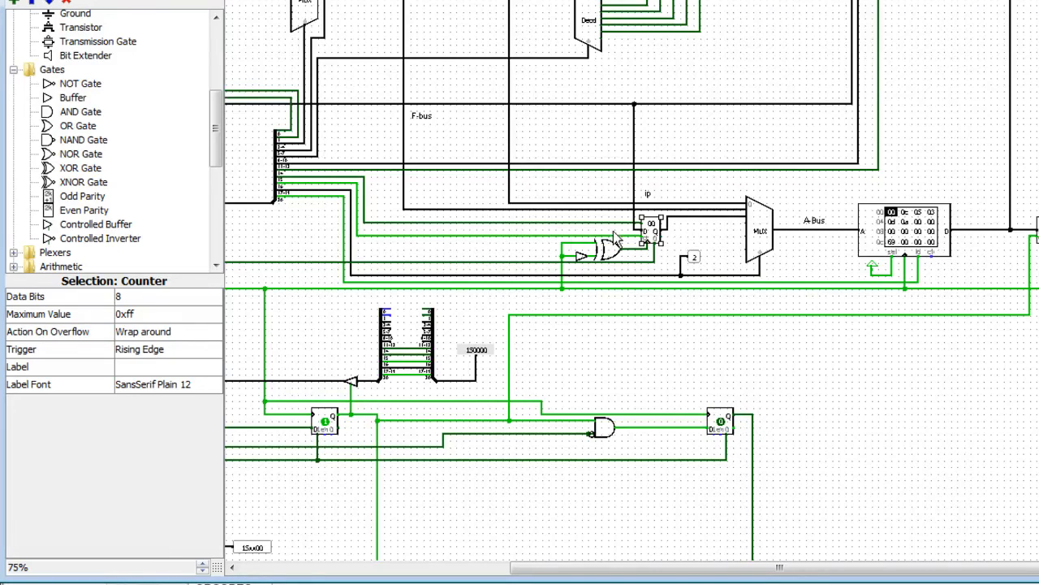
# Review the mov r,r / mov r,imm, mov [r],r and mov r,[r] control blocks in relation to the ip counter
pyautogui.scroll(-15, 630, 281)
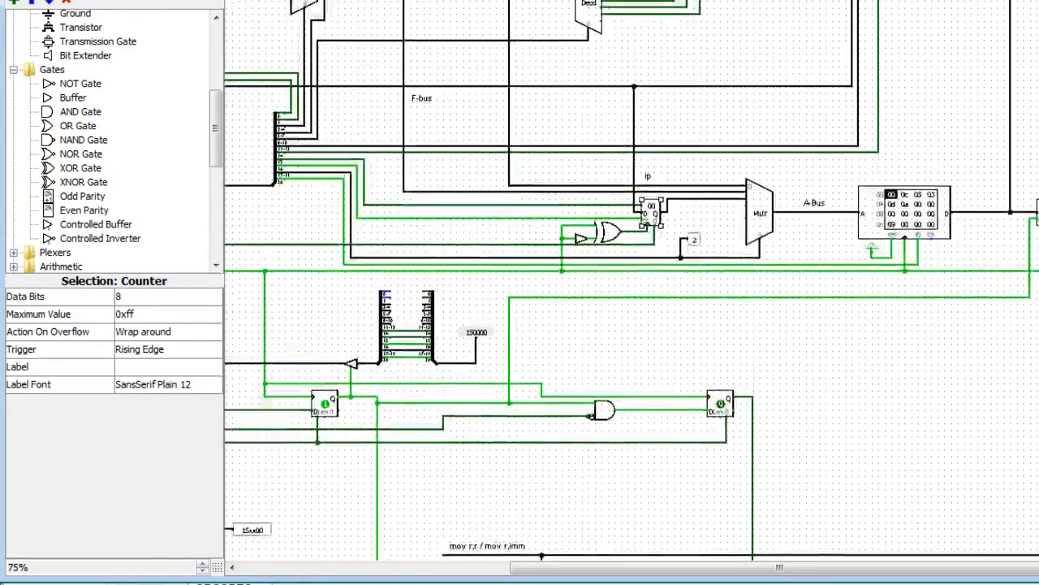
pyautogui.scroll(-8, 631, 281)
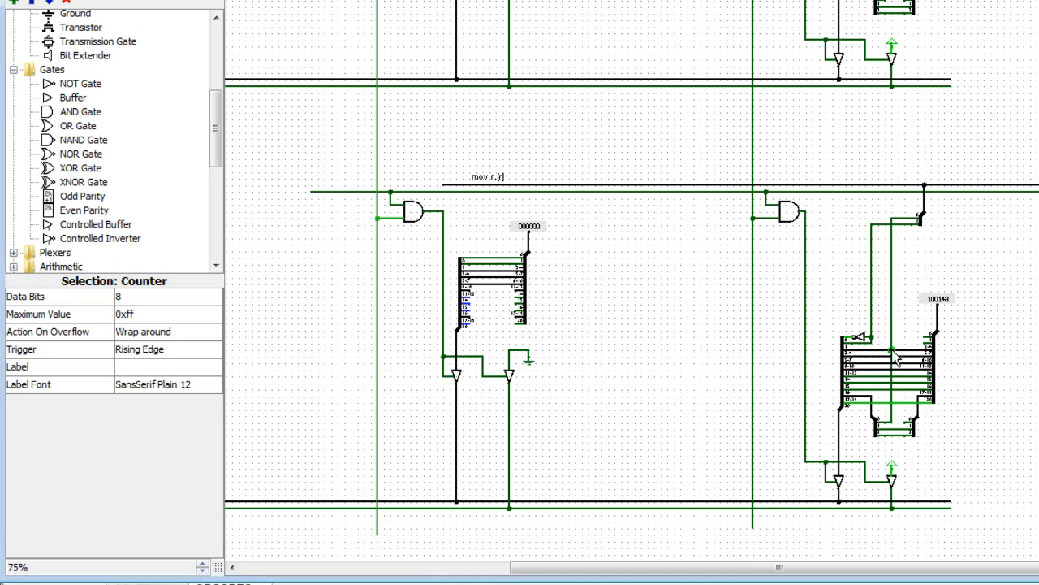
pyautogui.scroll(10, 632, 280)
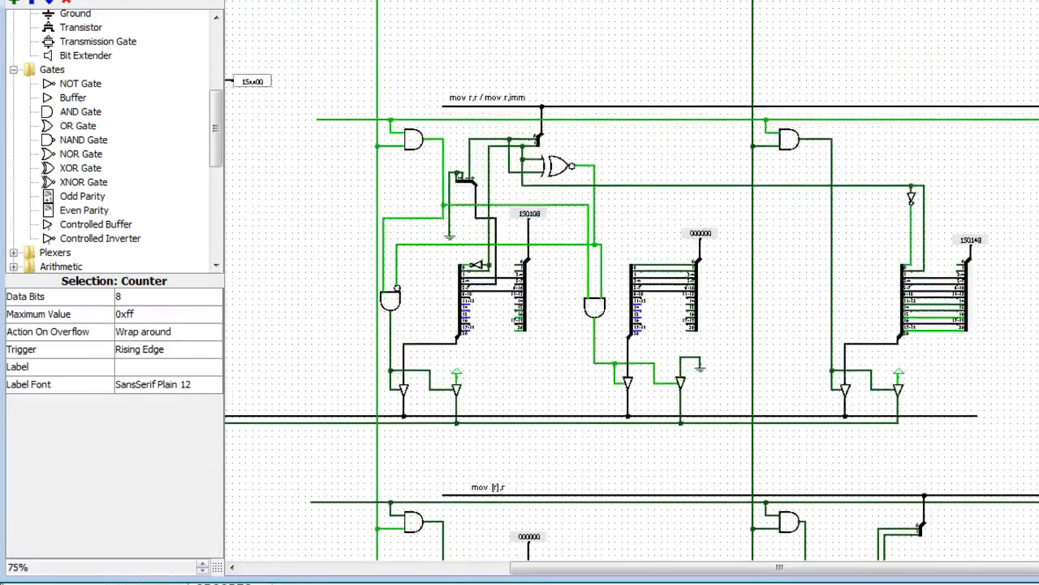
pyautogui.scroll(-2, 632, 280)
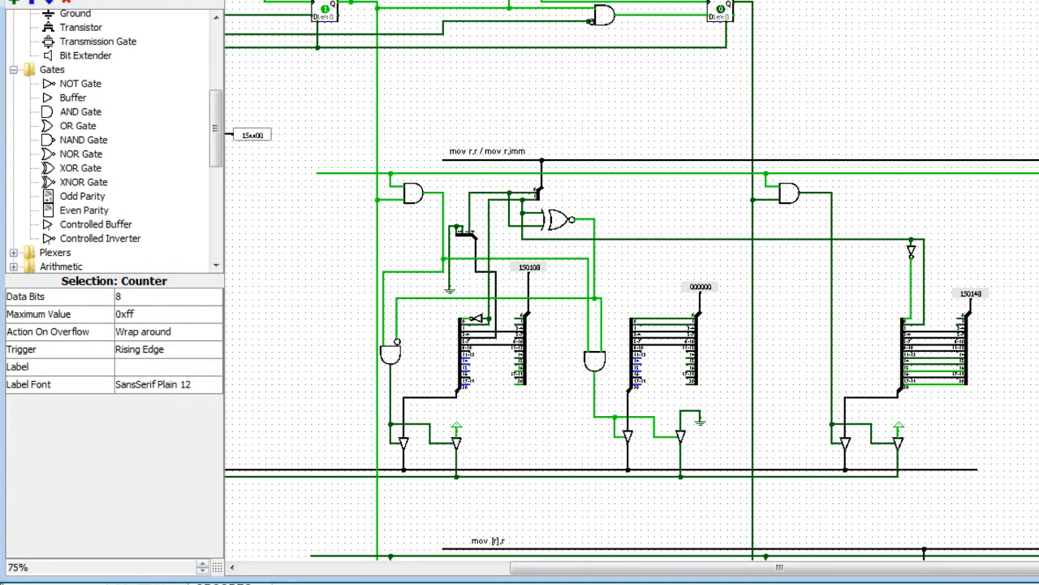
pyautogui.scroll(10, 632, 280)
pyautogui.scroll(-3, 631, 280)
pyautogui.scroll(1, 632, 280)
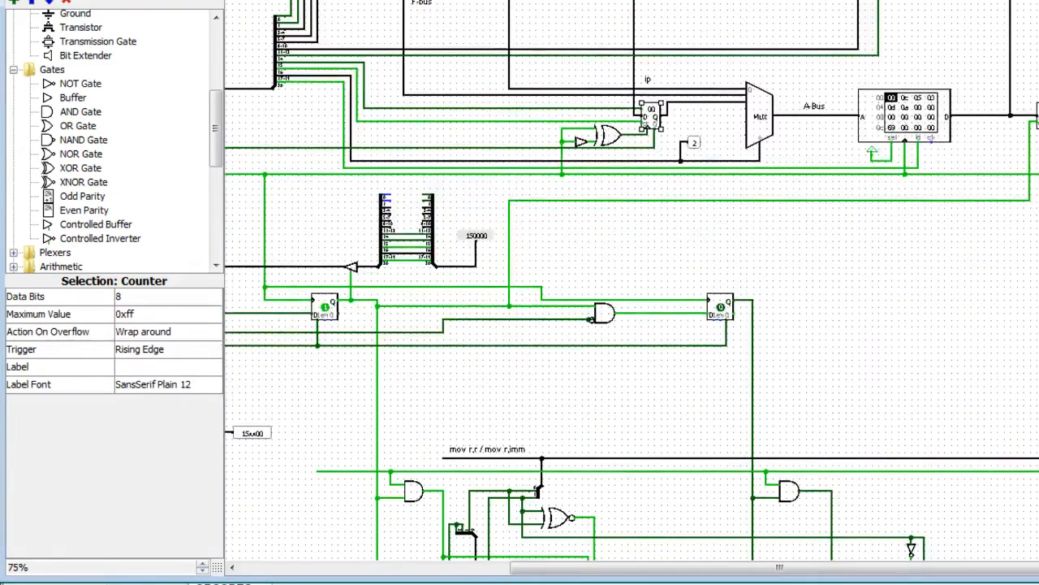
pyautogui.scroll(-1, 666, 144)
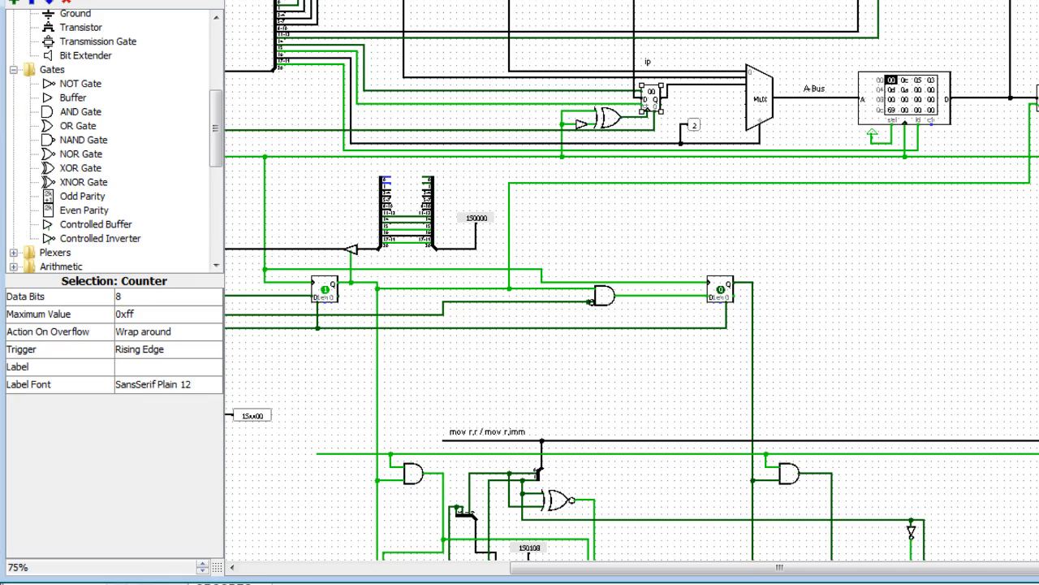
pyautogui.scroll(-5, 632, 281)
pyautogui.scroll(6, 631, 281)
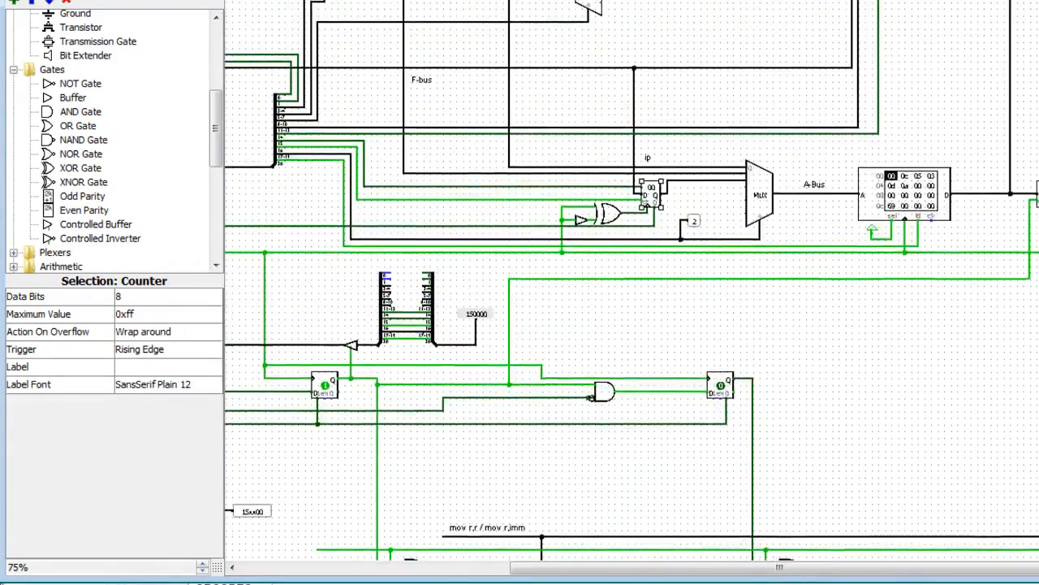
pyautogui.scroll(-10, 632, 281)
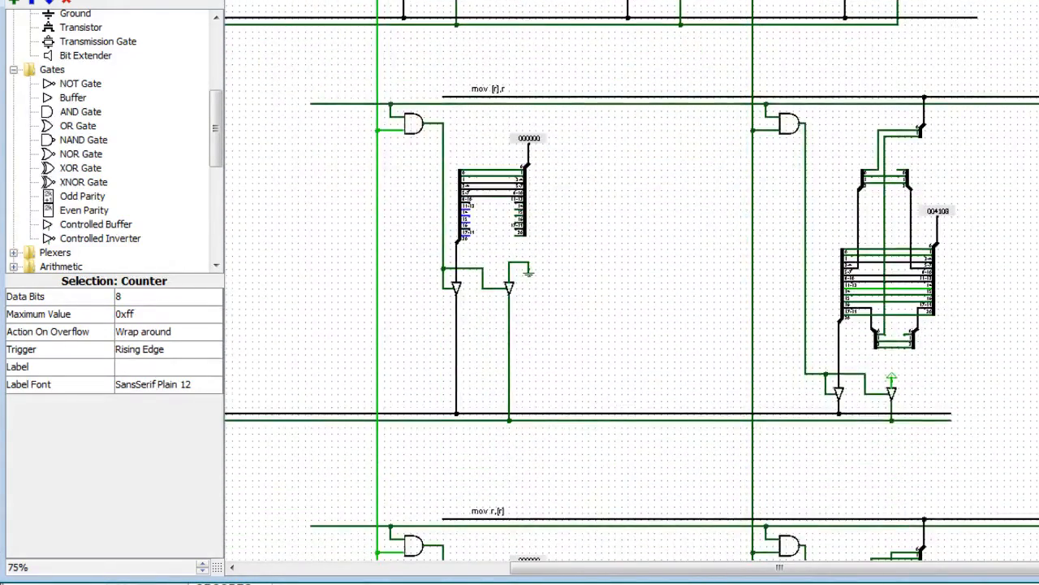
pyautogui.scroll(-10, 1014, 531)
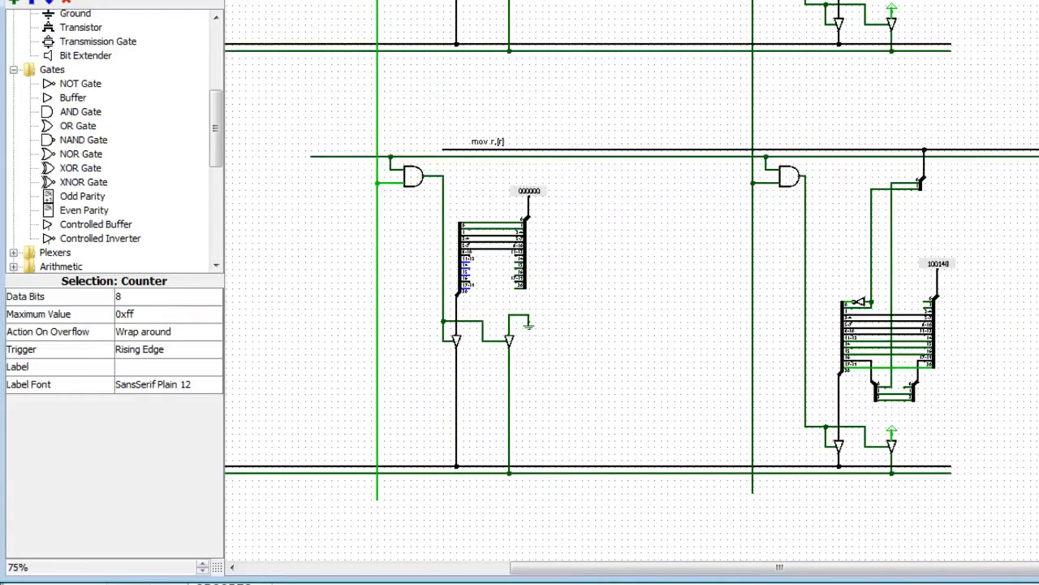
# Compare the second-stage control blocks of mov r,[r], mov [r],r and mov r,r / mov r,imm along the shared stage lines
pyautogui.moveTo(984, 513); pyautogui.dragTo(715, 81)
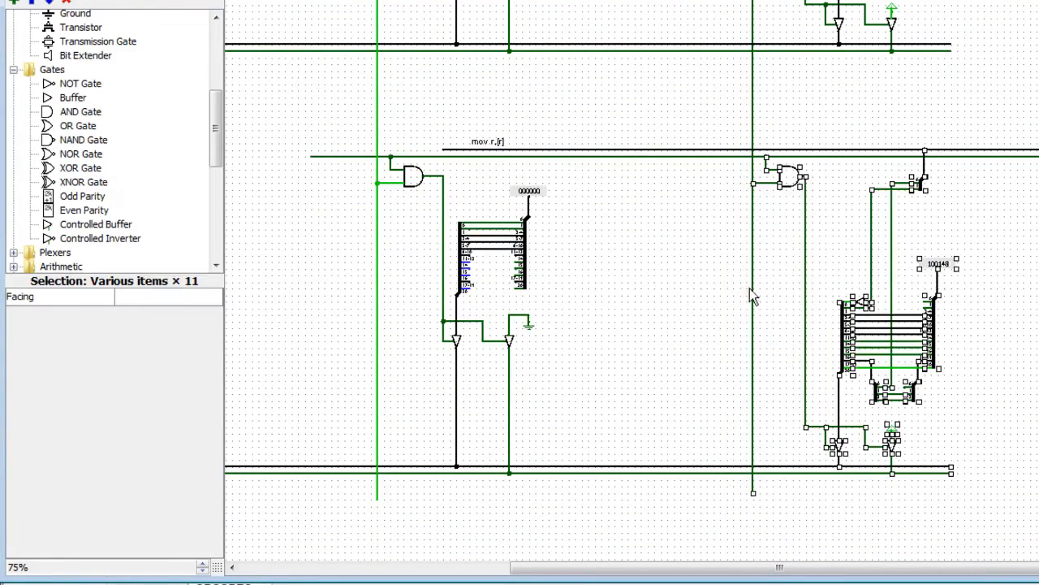
pyautogui.moveTo(753, 496)
pyautogui.mouseDown()
pyautogui.moveTo(753, 149)
pyautogui.moveTo(754, 545)
pyautogui.moveTo(752, 499)
pyautogui.mouseUp()
pyautogui.scroll(10, 632, 281)
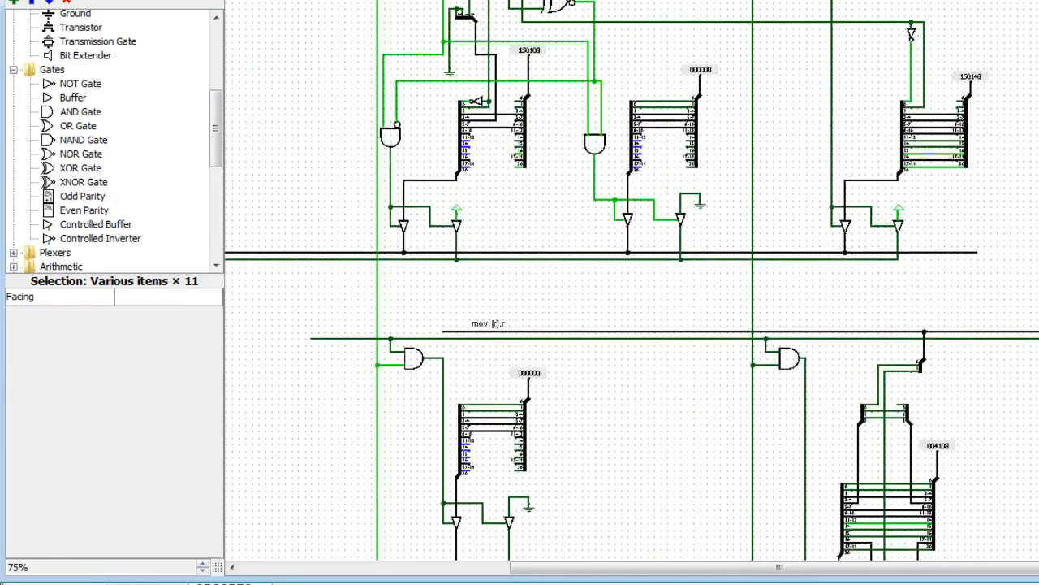
pyautogui.scroll(-9, 632, 281)
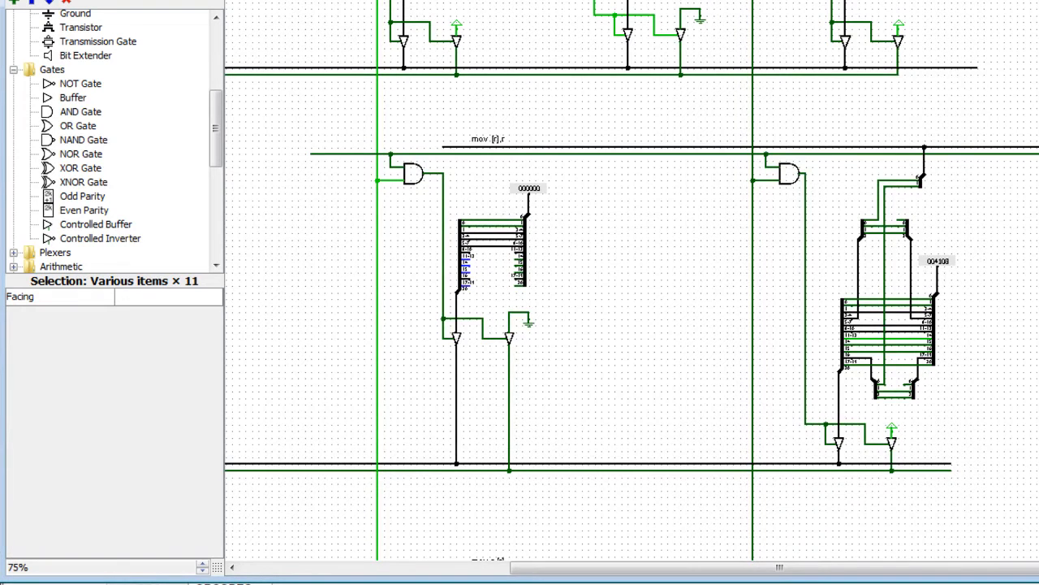
pyautogui.scroll(10, 930, 475)
pyautogui.scroll(-3, 930, 475)
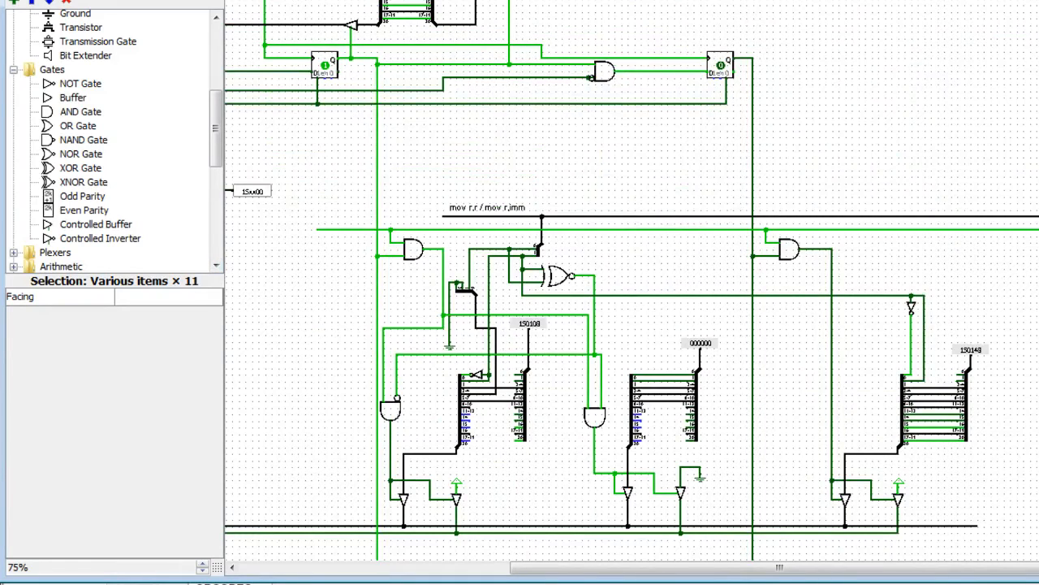
pyautogui.scroll(10, 478, 197)
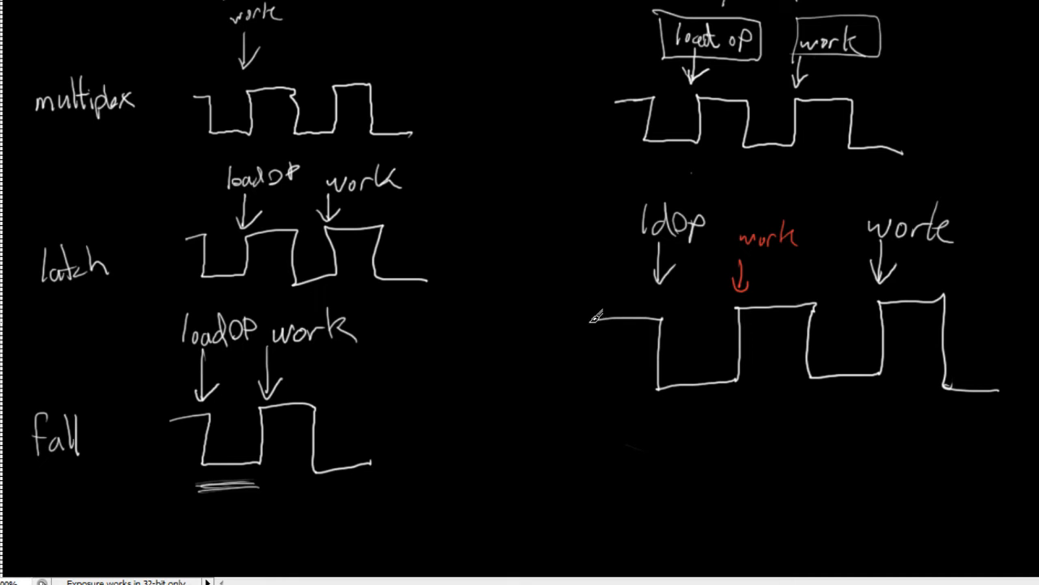
# Switch to the handwritten timing sketch and circle the high clock phase just before the ldOP falling edge
pyautogui.moveTo(629, 329)
pyautogui.mouseDown()
pyautogui.moveTo(650, 331)
pyautogui.moveTo(611, 329)
pyautogui.mouseUp()
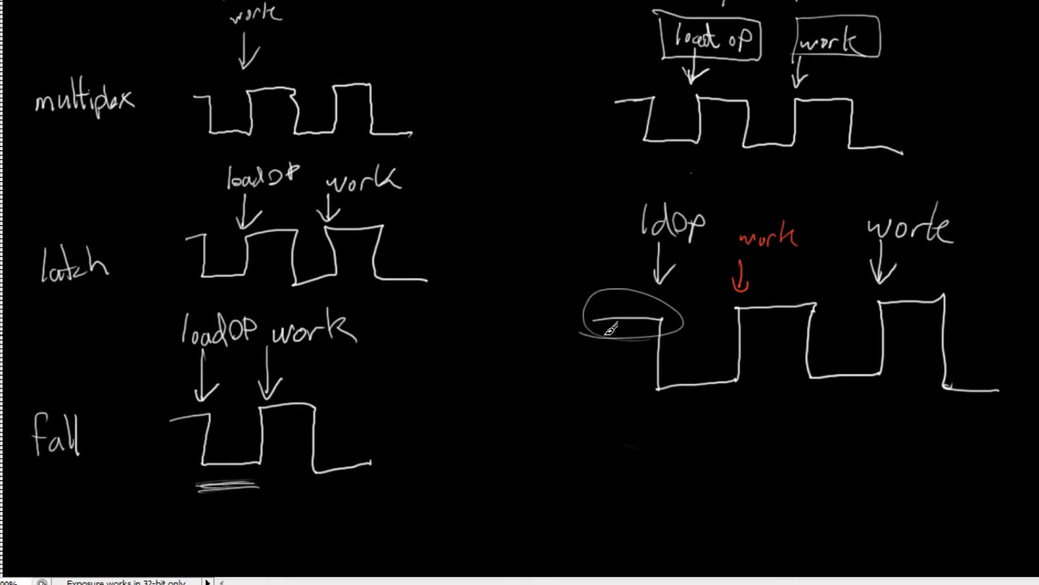
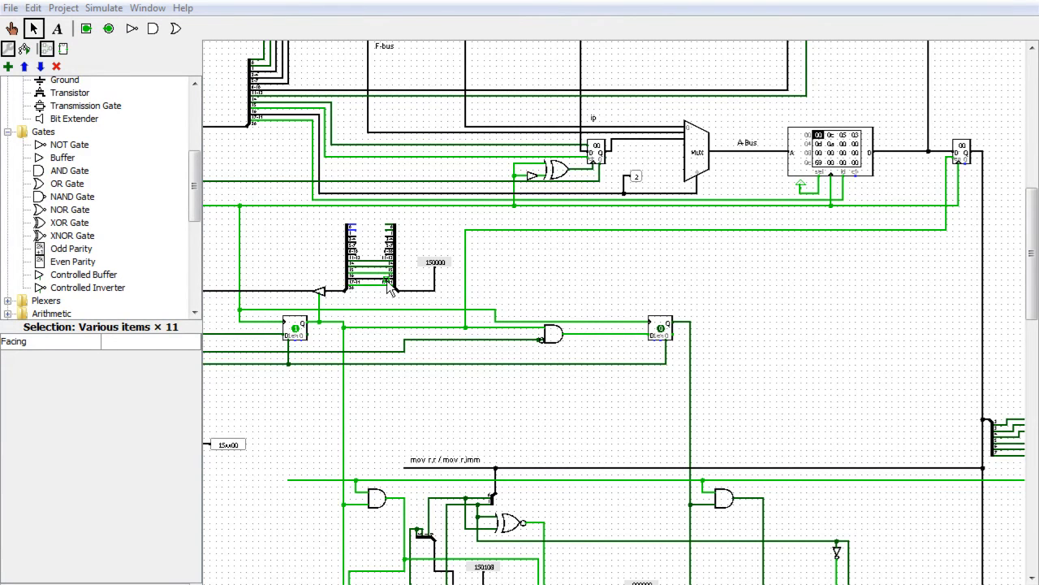
# Delete the wire linking the first flip-flop's output to the control input of the 150000 block's buffer
pyautogui.click(704, 156)
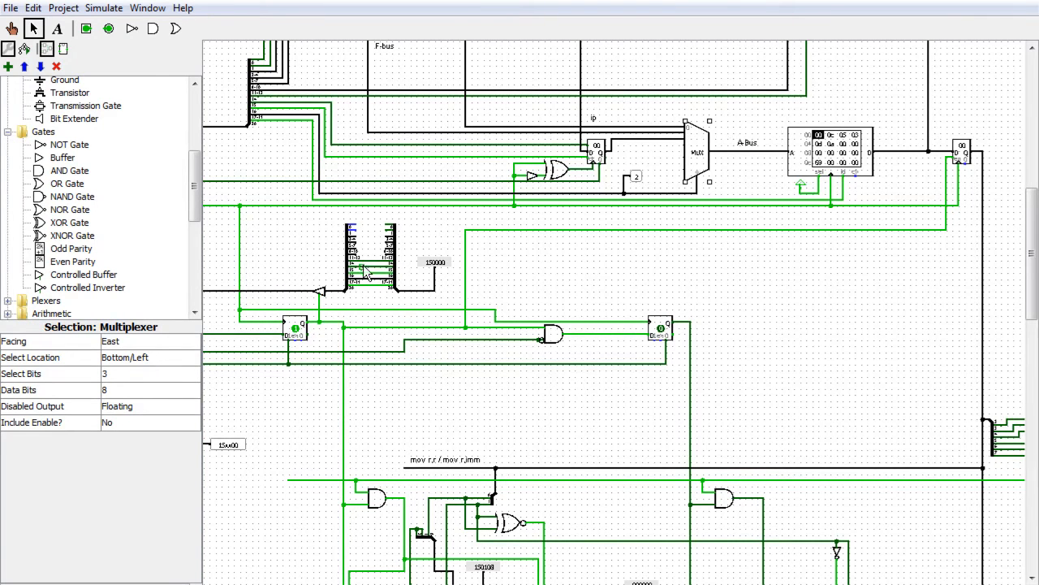
pyautogui.moveTo(318, 297); pyautogui.dragTo(320, 323)
pyautogui.press('Delete')
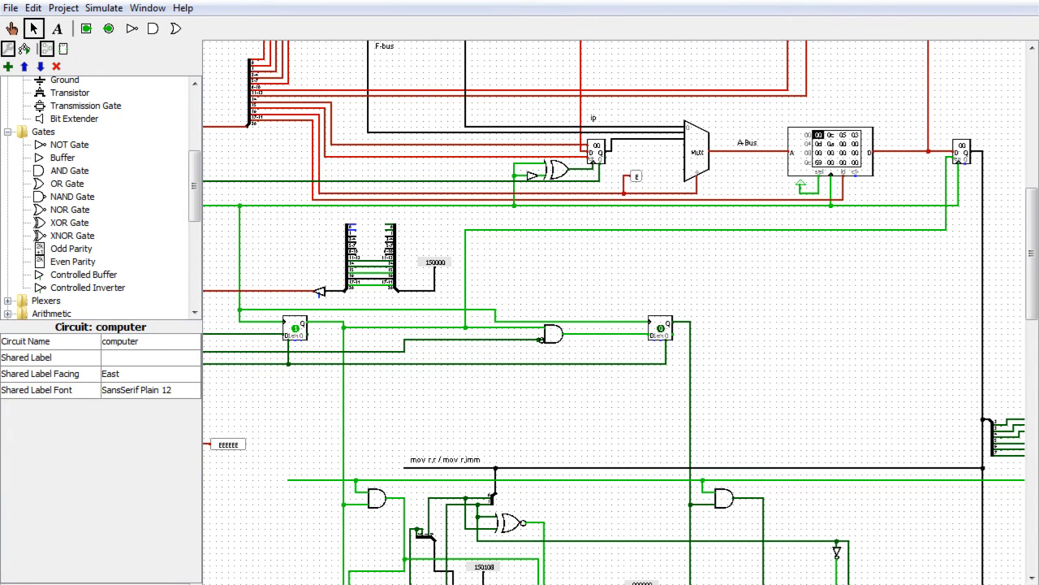
# Place a south-facing AND gate beside the 150000 block, and run wires for the buffer's control input and the first flip-flop's output
pyautogui.hscroll(-9, 614, 312)
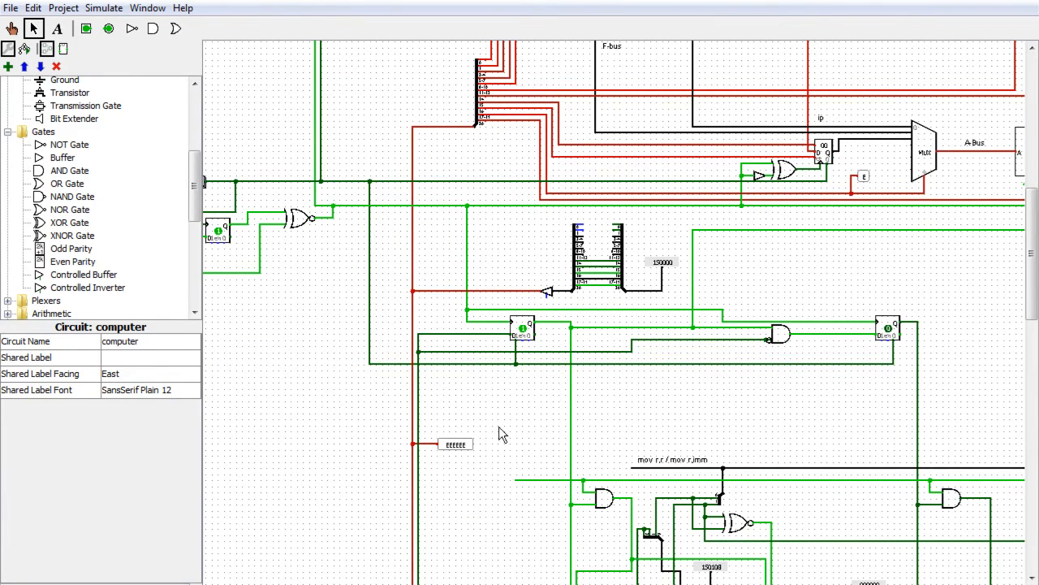
pyautogui.click(181, 584)
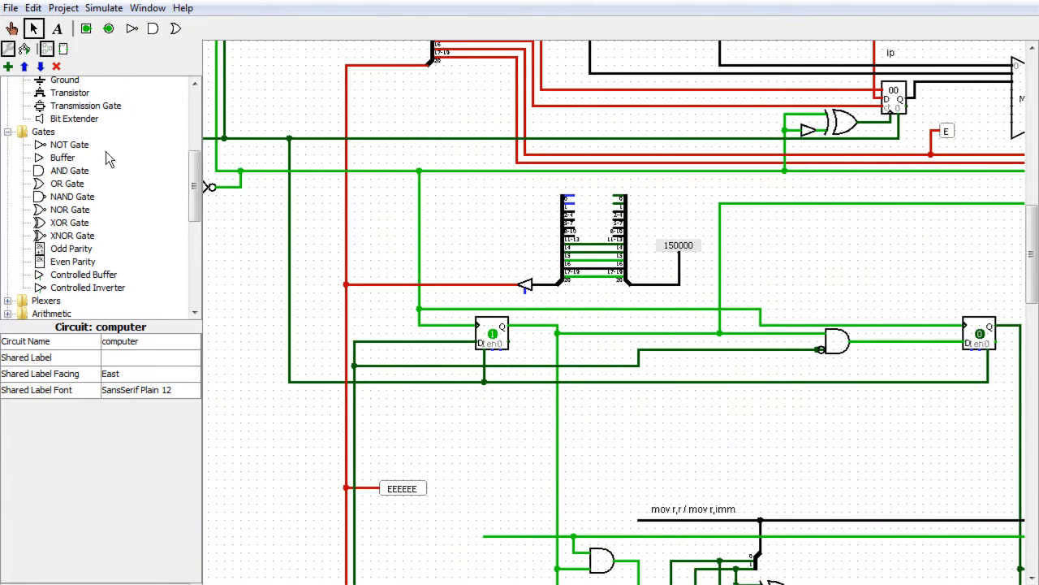
pyautogui.click(52, 171)
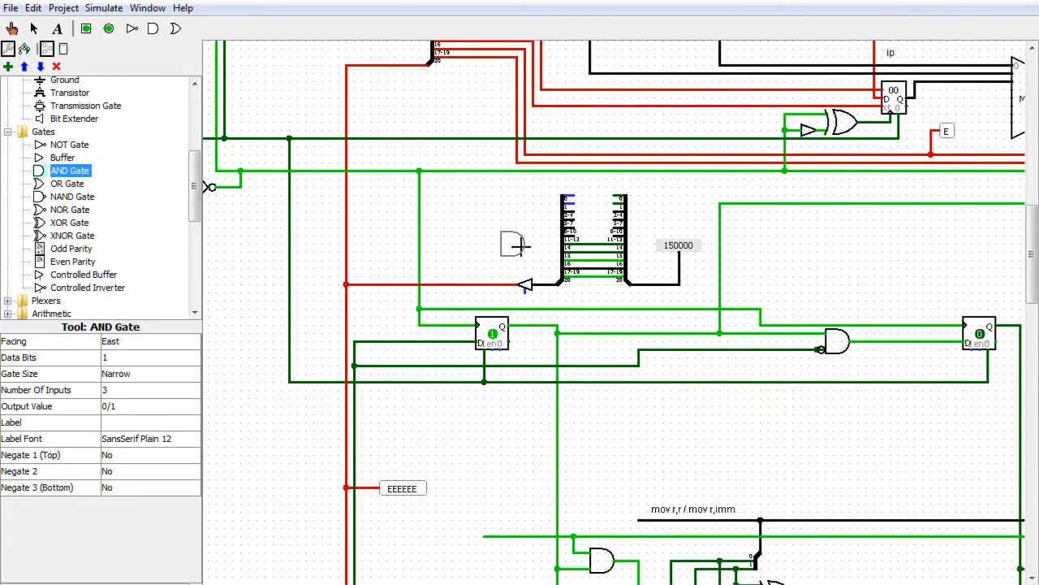
pyautogui.press('Down')
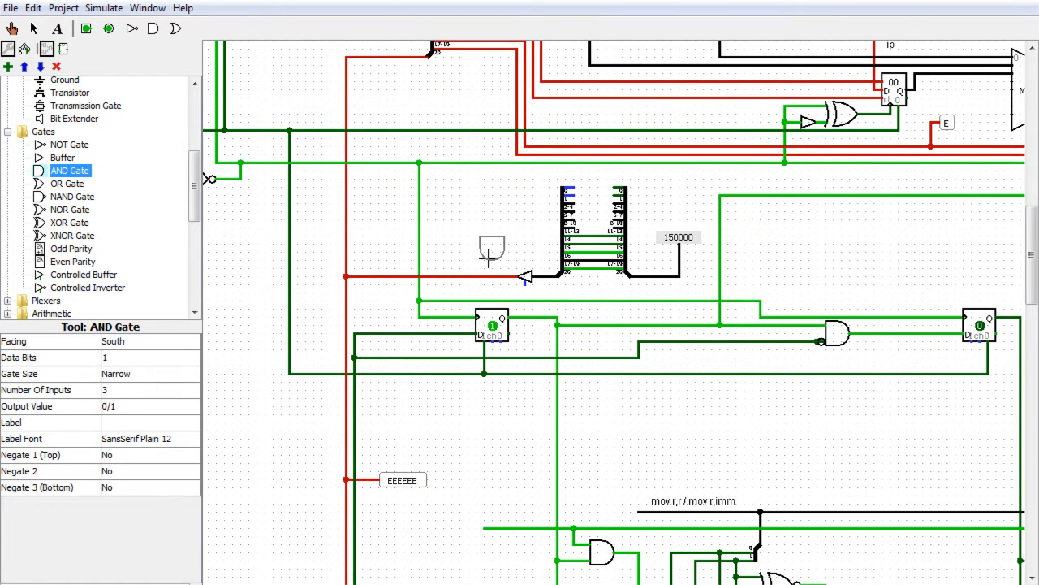
pyautogui.click(477, 256)
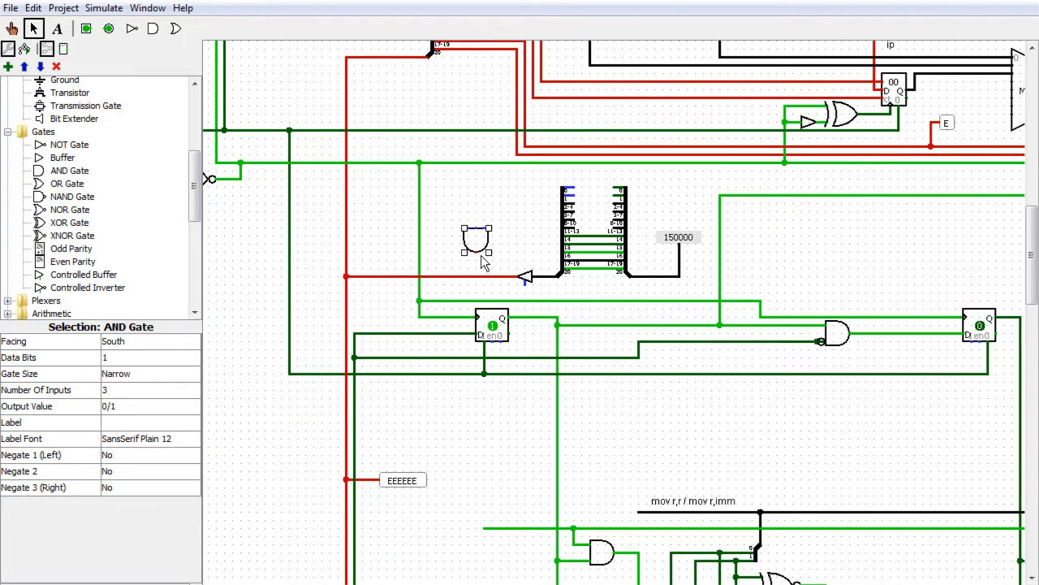
pyautogui.moveTo(477, 254)
pyautogui.mouseDown()
pyautogui.moveTo(478, 292)
pyautogui.moveTo(525, 293)
pyautogui.mouseUp()
pyautogui.moveTo(541, 317); pyautogui.dragTo(492, 203)
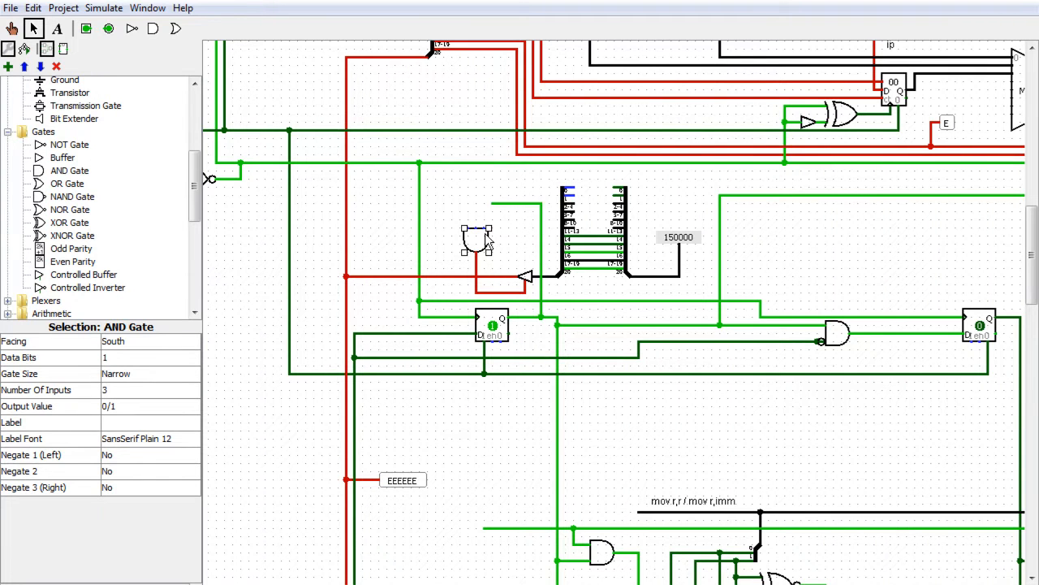
# Set the new AND gate to two inputs and negate its left input
pyautogui.click(148, 389)
pyautogui.click(175, 417)
pyautogui.click(158, 391)
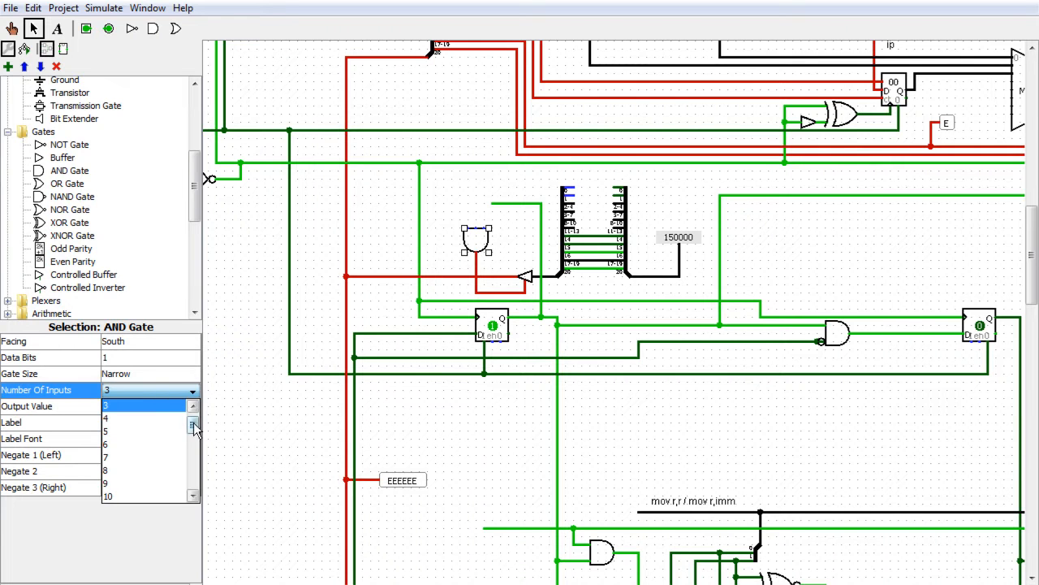
pyautogui.click(144, 403)
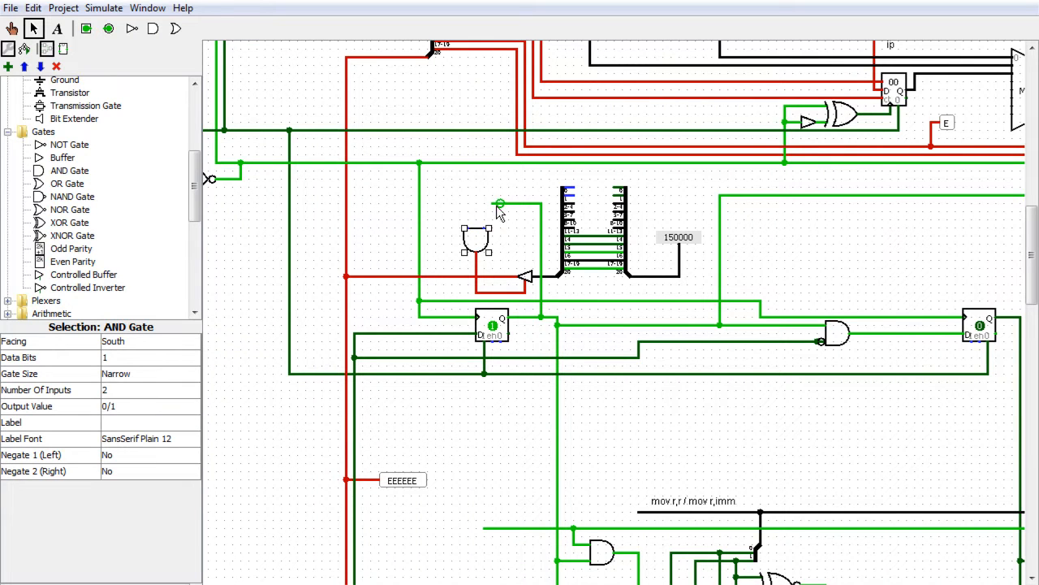
pyautogui.click(121, 457)
pyautogui.click(117, 481)
# Connect the AND gate's inputs to the flip-flop output and the clock line, and set Negate 1 (Left) to No
pyautogui.moveTo(492, 203)
pyautogui.mouseDown()
pyautogui.moveTo(487, 234)
pyautogui.moveTo(485, 221)
pyautogui.mouseUp()
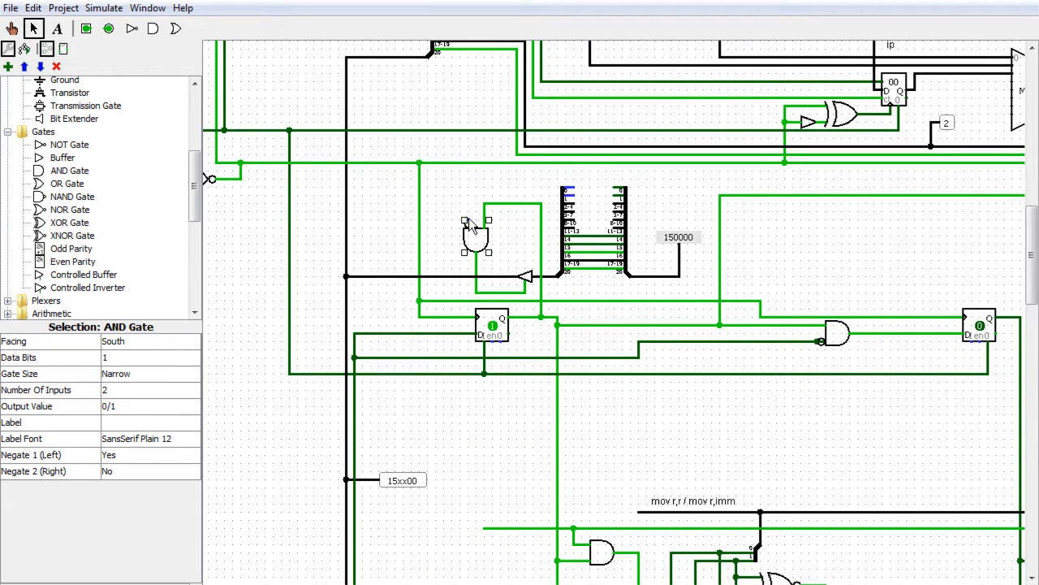
pyautogui.moveTo(467, 205); pyautogui.dragTo(419, 203)
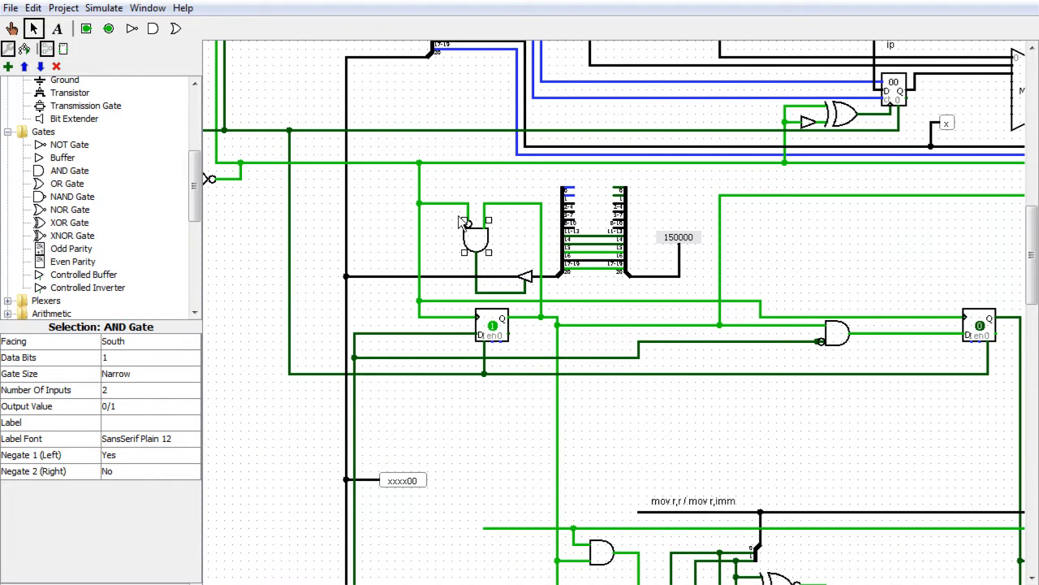
pyautogui.click(115, 457)
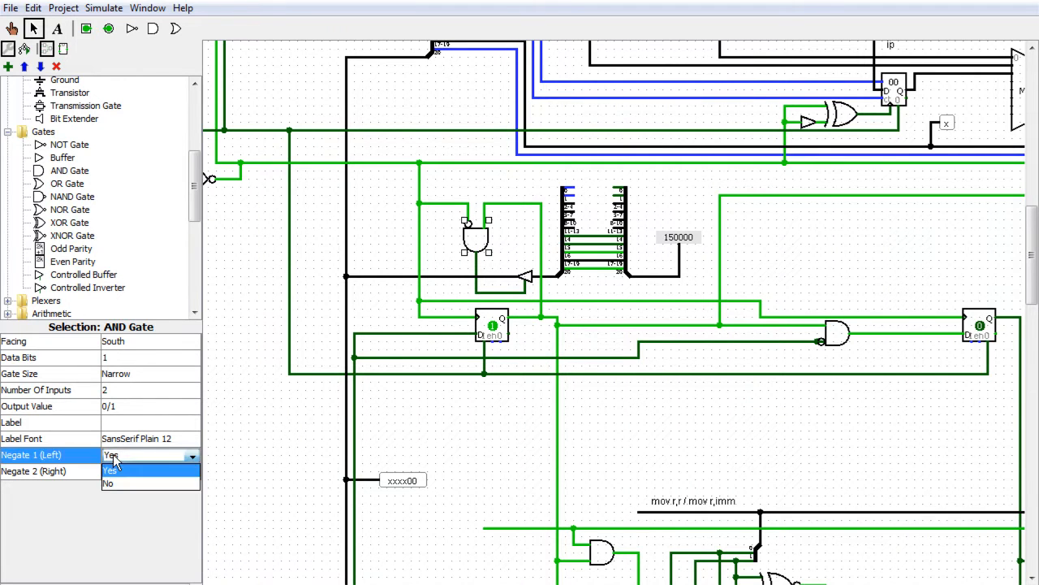
pyautogui.click(118, 483)
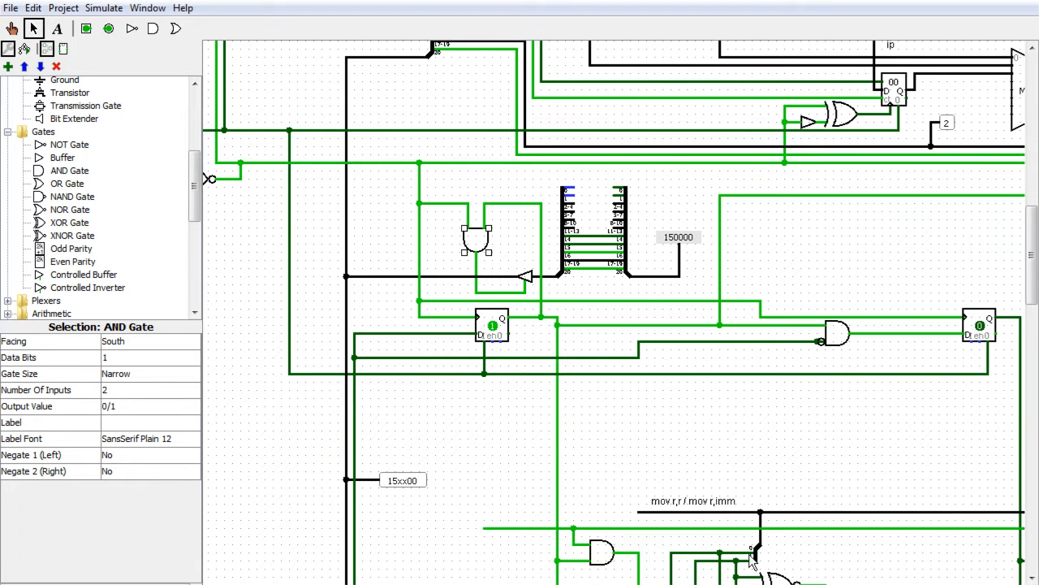
# Trace the stage lines from the ip counter, A-Bus memory and flip-flops down to the mov r,r / mov r,imm control block
pyautogui.hscroll(5, 803, 578)
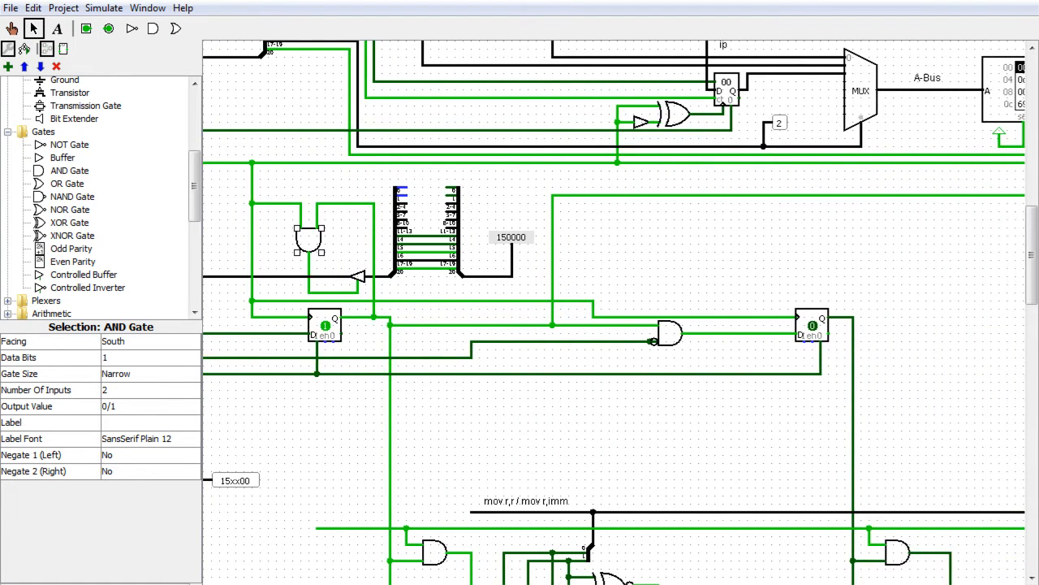
pyautogui.click(180, 584)
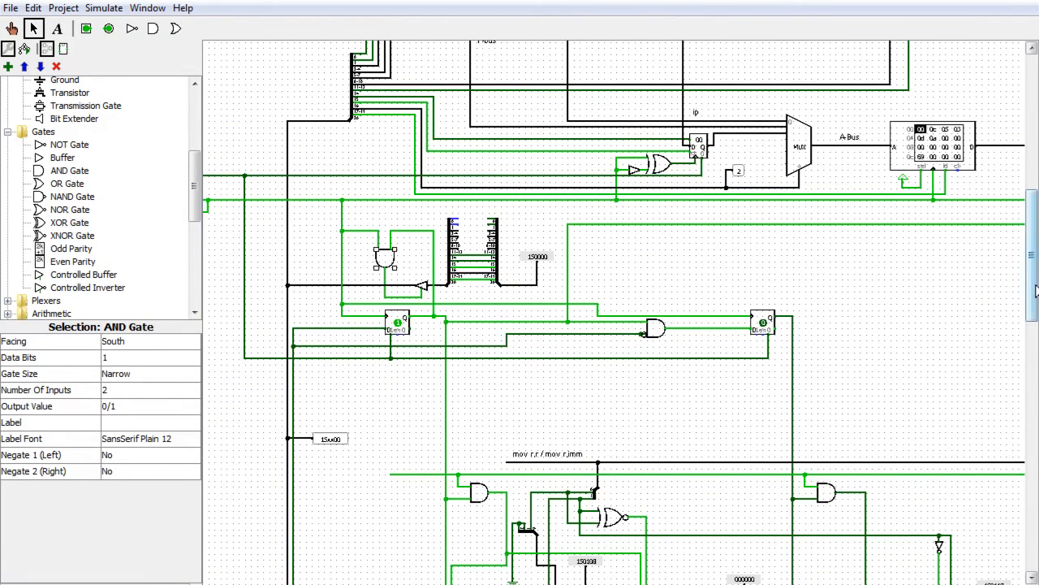
pyautogui.moveTo(1034, 282); pyautogui.dragTo(1034, 260)
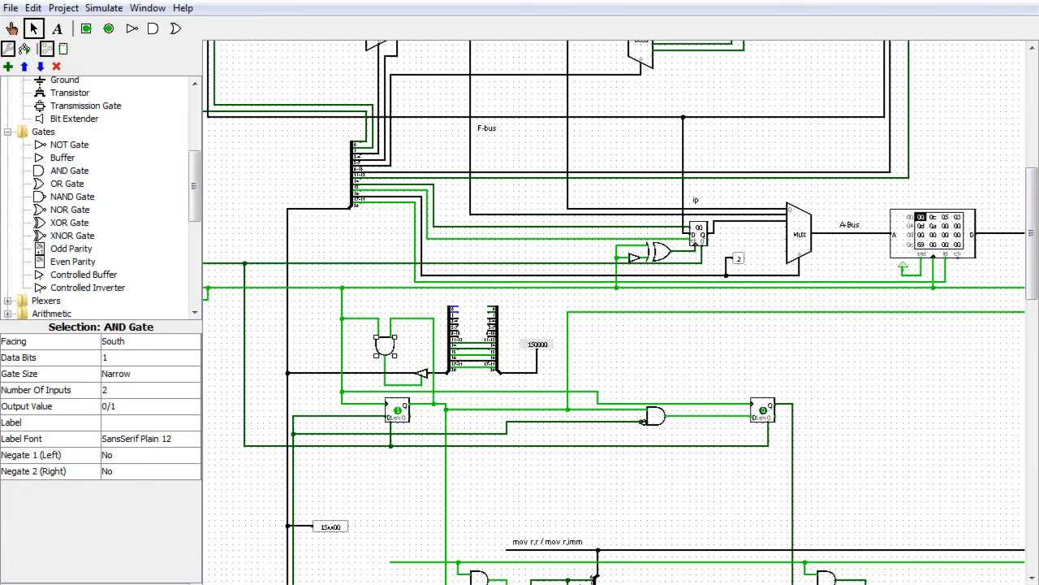
pyautogui.moveTo(810, 584); pyautogui.dragTo(869, 584)
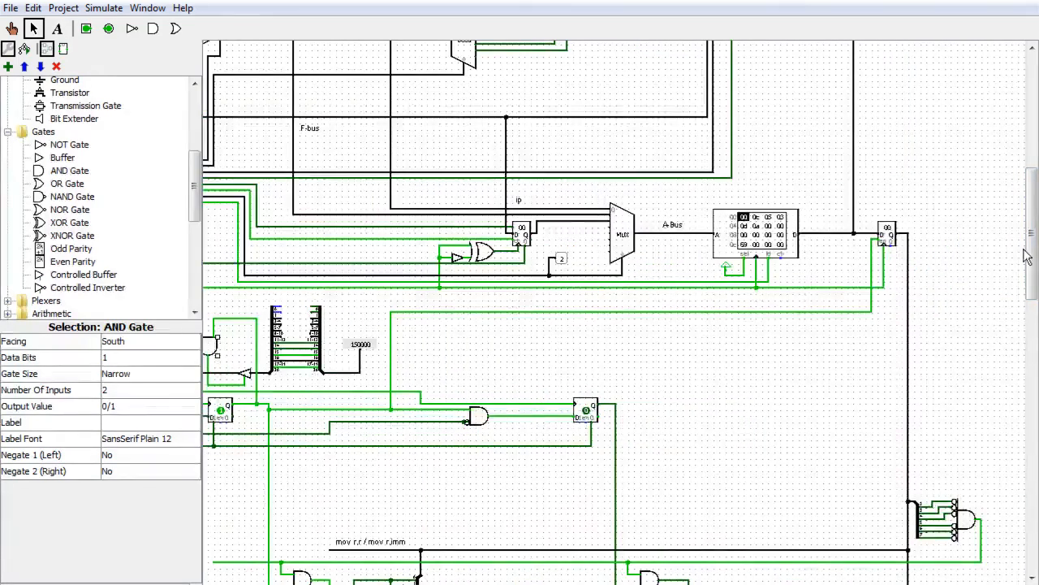
pyautogui.moveTo(1028, 259); pyautogui.dragTo(1030, 345)
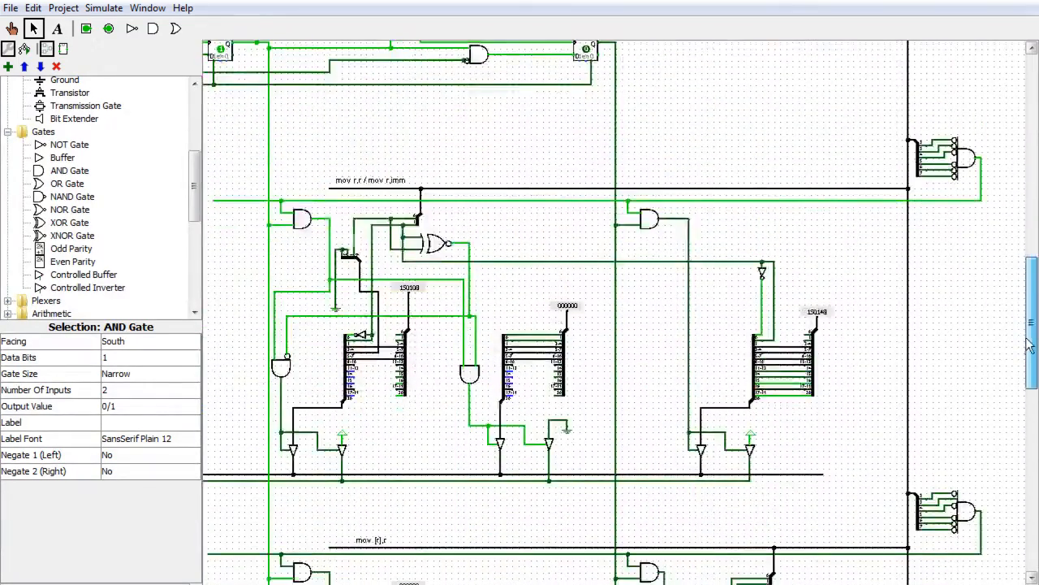
pyautogui.moveTo(869, 584); pyautogui.dragTo(826, 584)
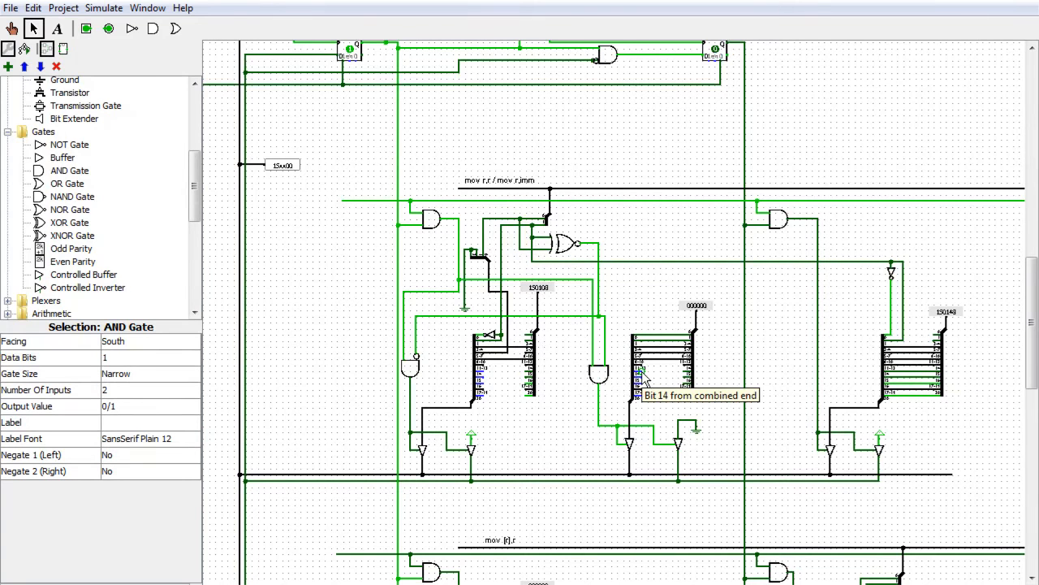
pyautogui.moveTo(1032, 336); pyautogui.dragTo(1032, 348)
# Save the project as stream7.circ in the Stuff folder
pyautogui.click(11, 8)
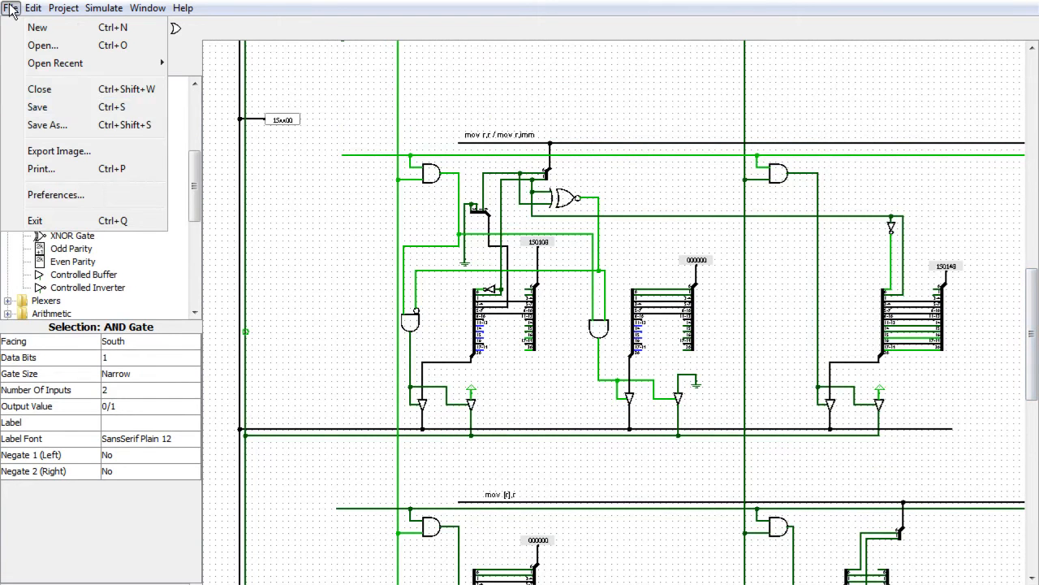
pyautogui.click(40, 111)
pyautogui.click(465, 422)
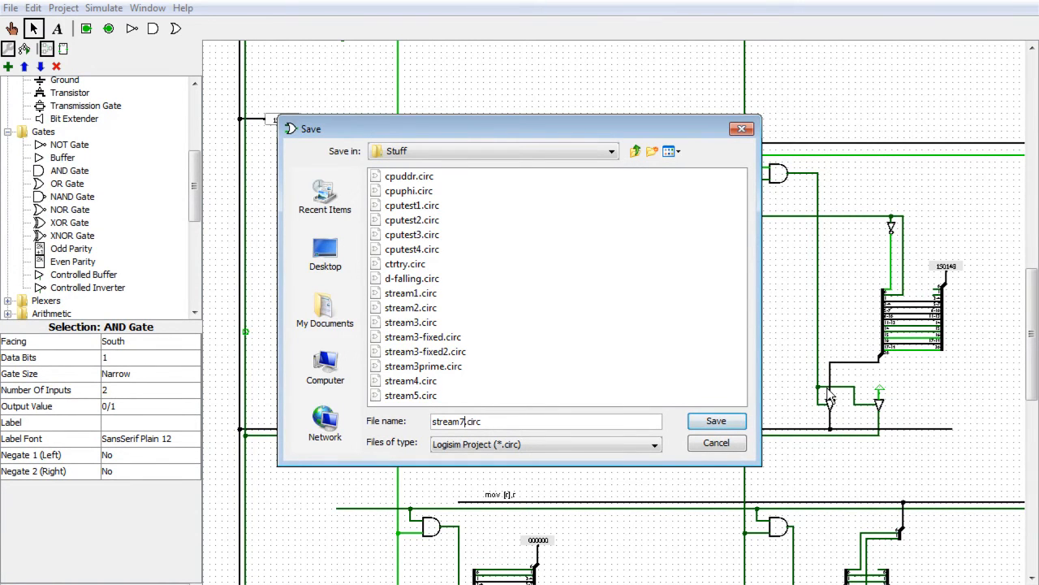
pyautogui.write('9')
pyautogui.click(716, 422)
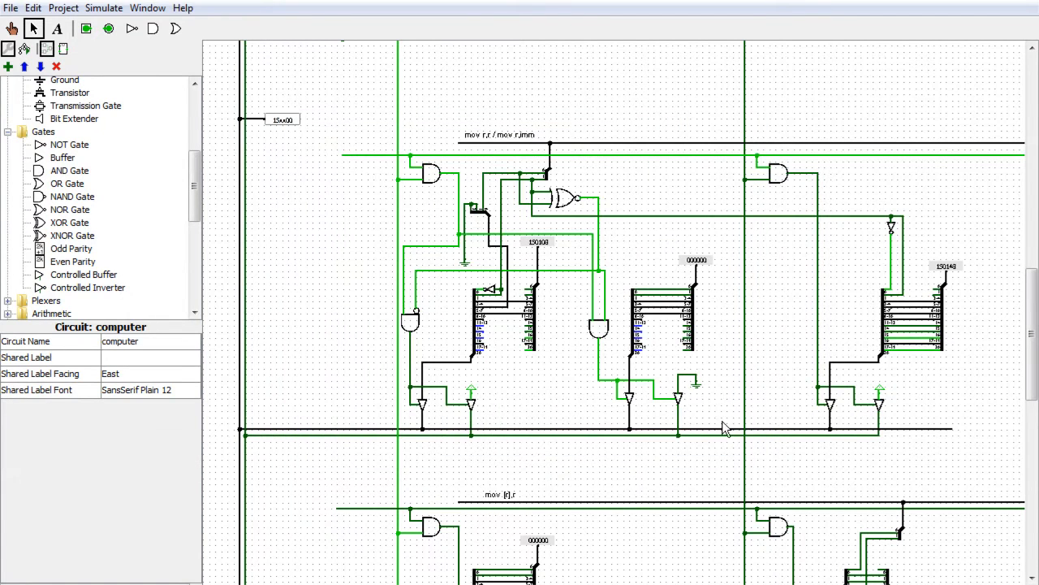
# Delete the 000000 control block and the second-stage AND gate from the mov r,r / mov r,imm section
pyautogui.moveTo(731, 471); pyautogui.dragTo(588, 178)
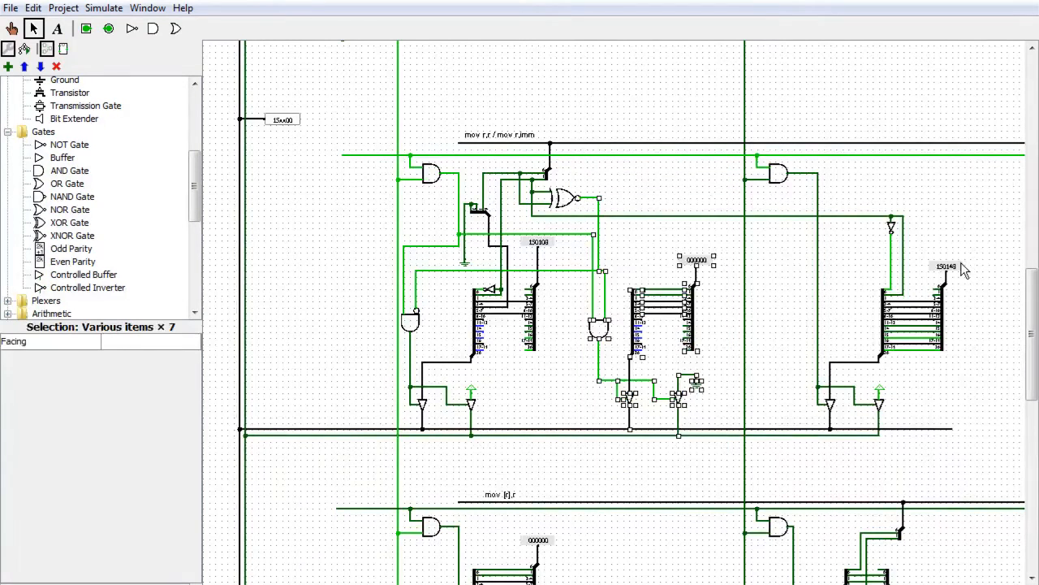
pyautogui.press('Delete')
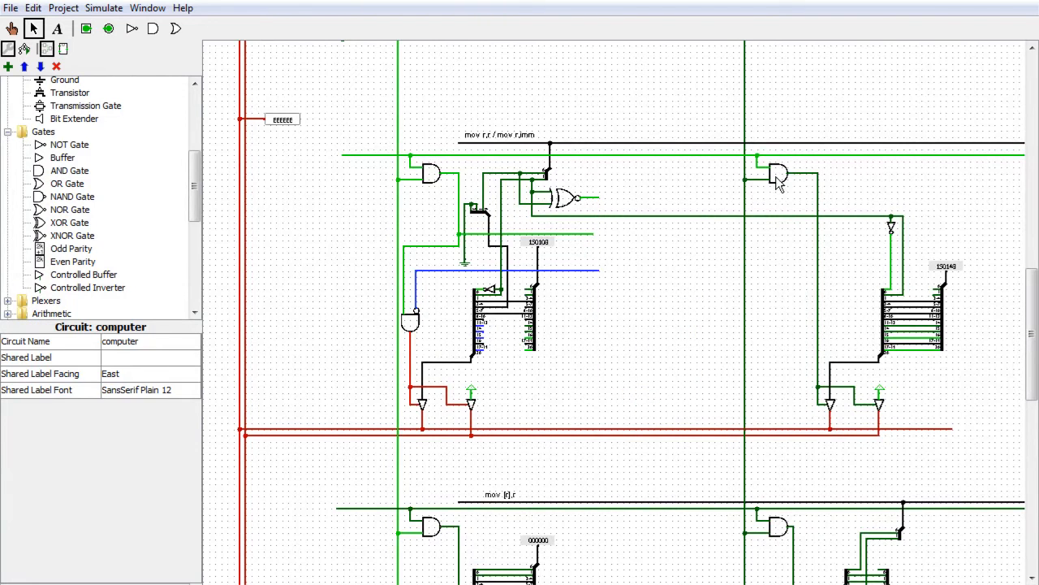
pyautogui.moveTo(772, 194); pyautogui.dragTo(752, 161)
pyautogui.press('Delete')
# Move the 150148 control block into the freed space beside the 150108 block, and trim its enable wire to the XNOR output's level
pyautogui.moveTo(977, 474); pyautogui.dragTo(764, 176)
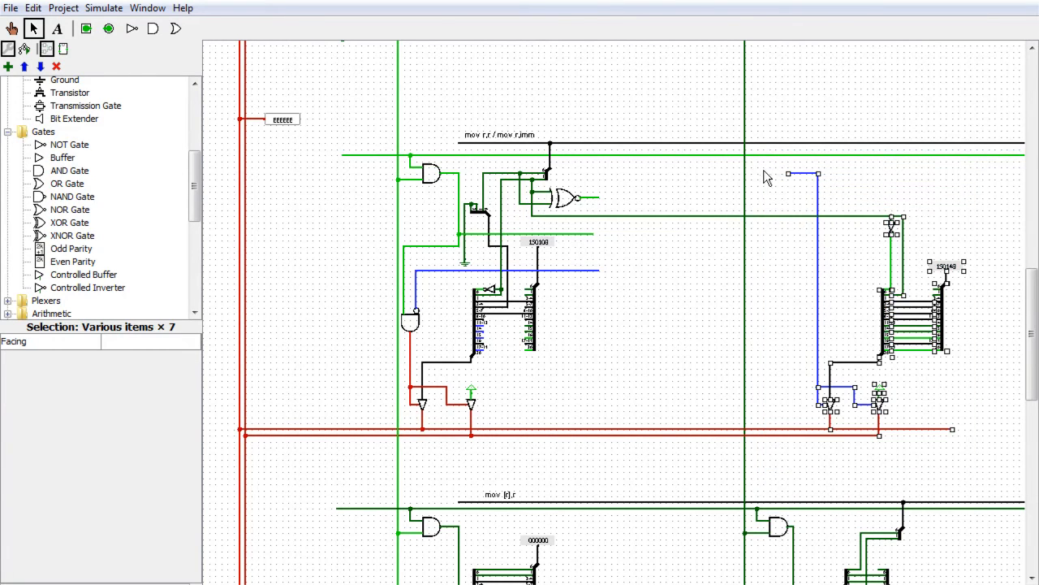
pyautogui.moveTo(889, 333); pyautogui.dragTo(674, 324)
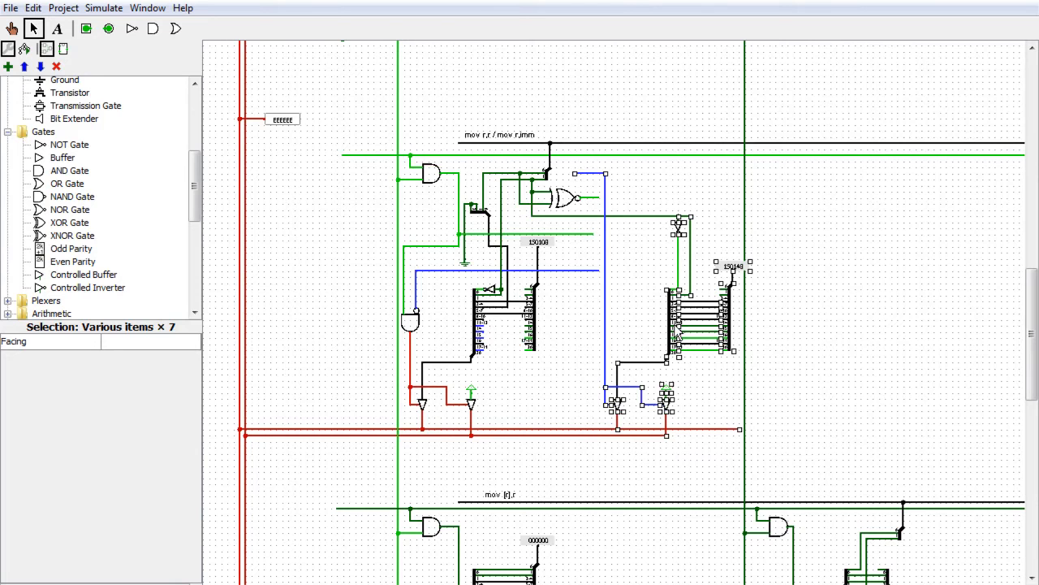
pyautogui.click(589, 183)
pyautogui.moveTo(586, 173); pyautogui.dragTo(605, 198)
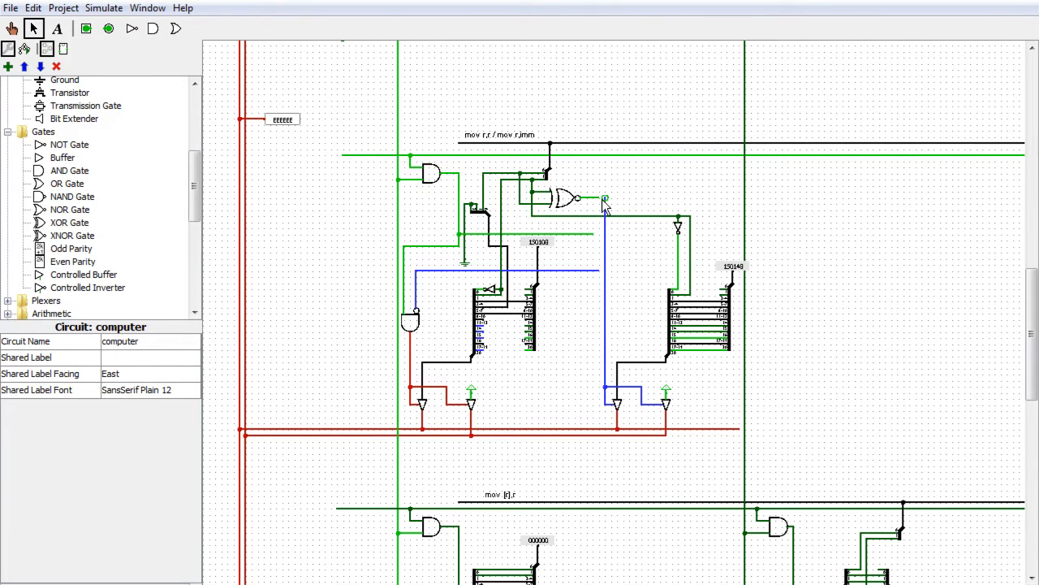
# Shorten the 150148 block's enable wire and place a south-facing copy of the first-stage AND gate above it
pyautogui.moveTo(606, 206); pyautogui.dragTo(605, 260)
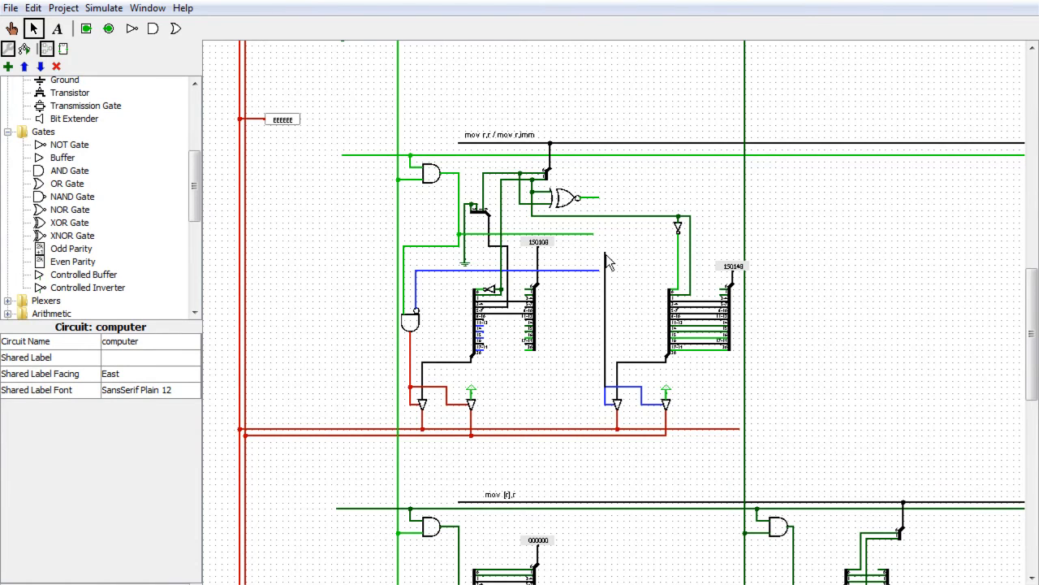
pyautogui.click(438, 173)
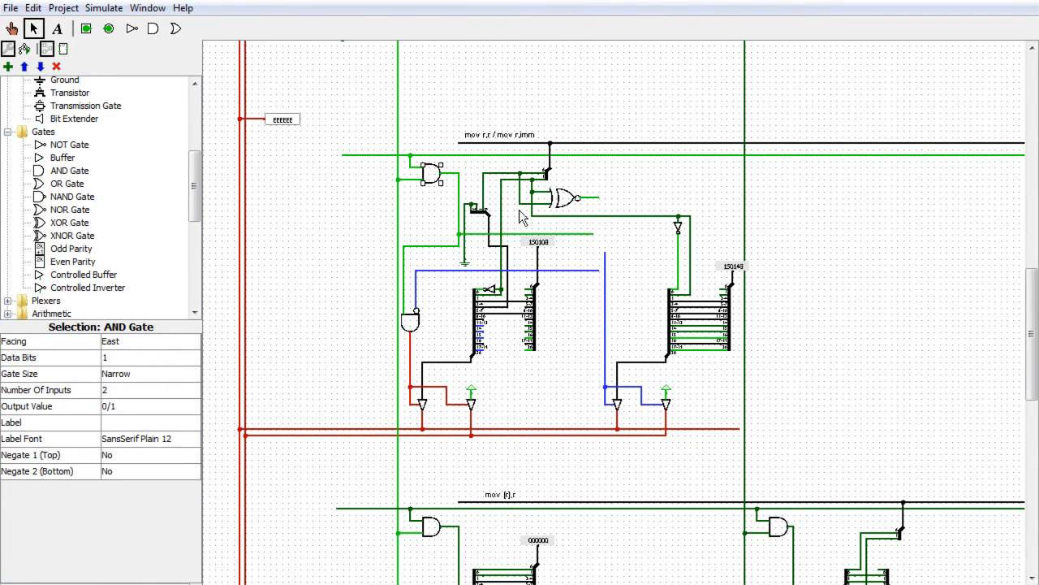
pyautogui.moveTo(439, 178); pyautogui.dragTo(603, 197)
pyautogui.press('Down')
pyautogui.press('Delete')
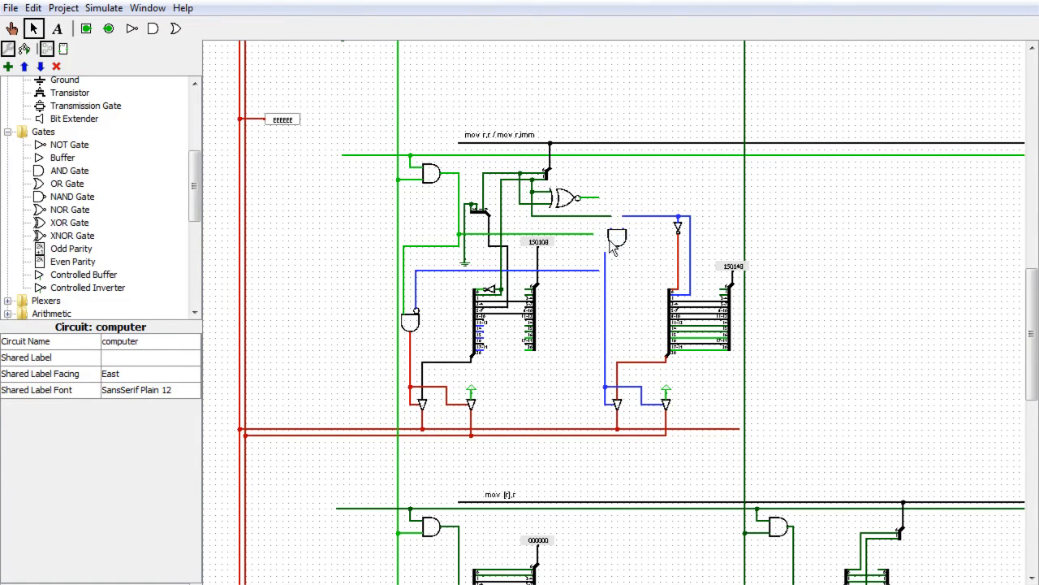
pyautogui.moveTo(617, 237); pyautogui.dragTo(630, 242)
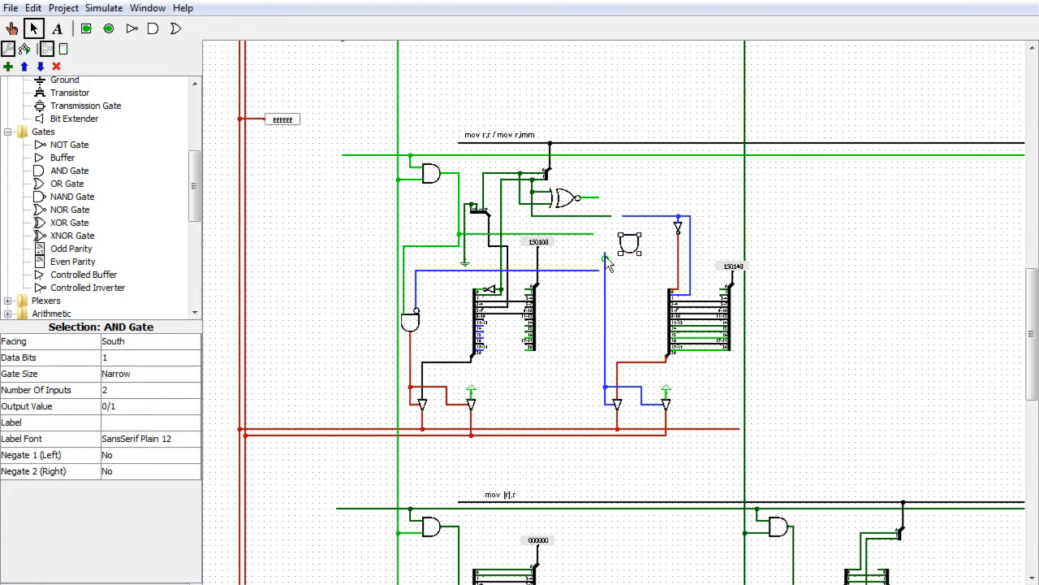
# Wire the XNOR output and first-stage AND output into the new AND gate, drive the 150148 enable line, and reconnect the 150108 gate's negated input to the XNOR
pyautogui.moveTo(605, 254); pyautogui.dragTo(605, 317)
pyautogui.moveTo(601, 270); pyautogui.dragTo(600, 199)
pyautogui.moveTo(630, 243); pyautogui.dragTo(624, 279)
pyautogui.moveTo(605, 319); pyautogui.dragTo(626, 299)
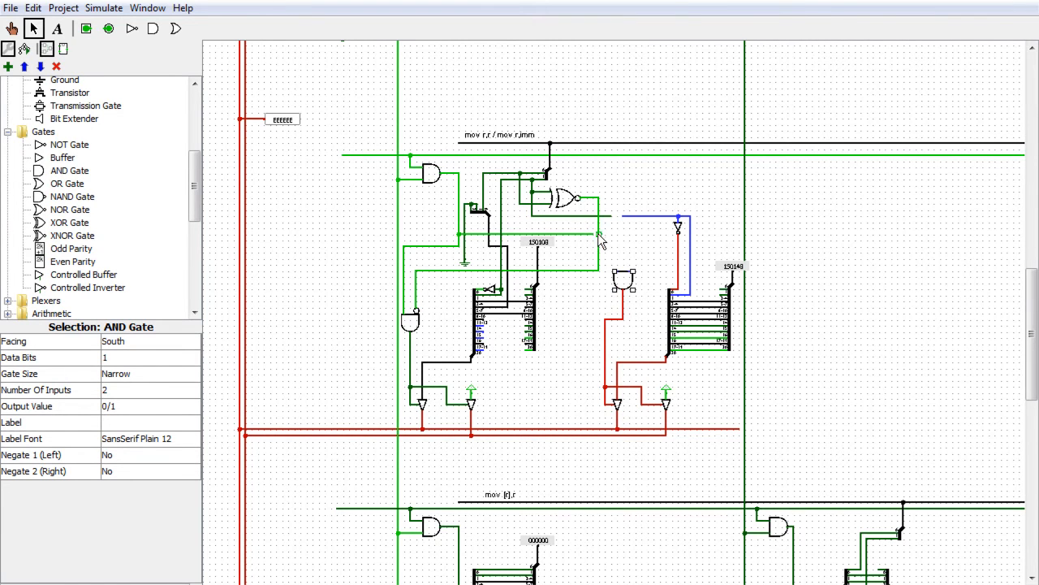
pyautogui.moveTo(601, 234)
pyautogui.mouseDown()
pyautogui.moveTo(635, 248)
pyautogui.moveTo(631, 275)
pyautogui.mouseUp()
pyautogui.moveTo(596, 237); pyautogui.dragTo(622, 278)
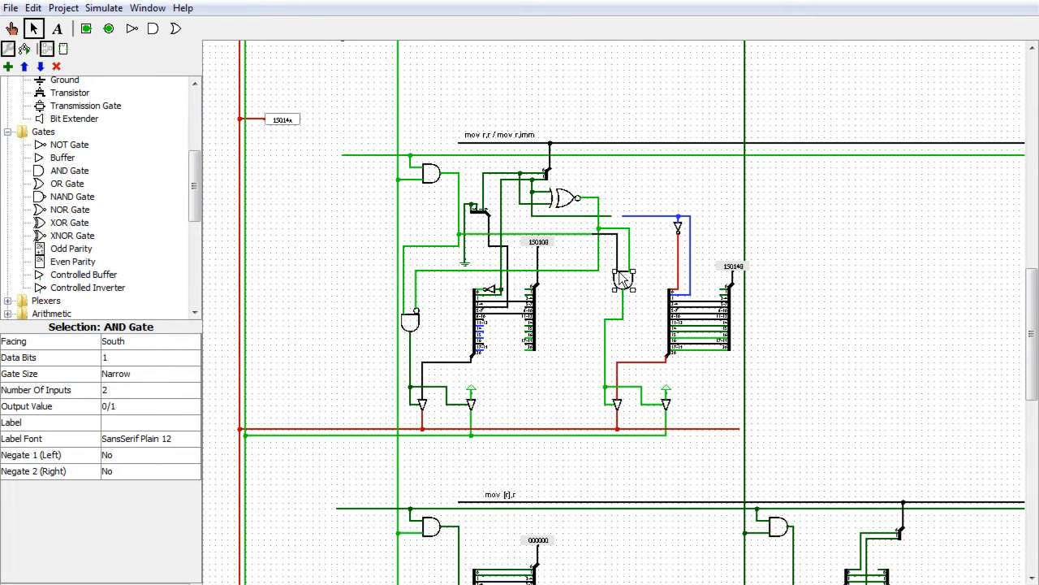
pyautogui.click(650, 333)
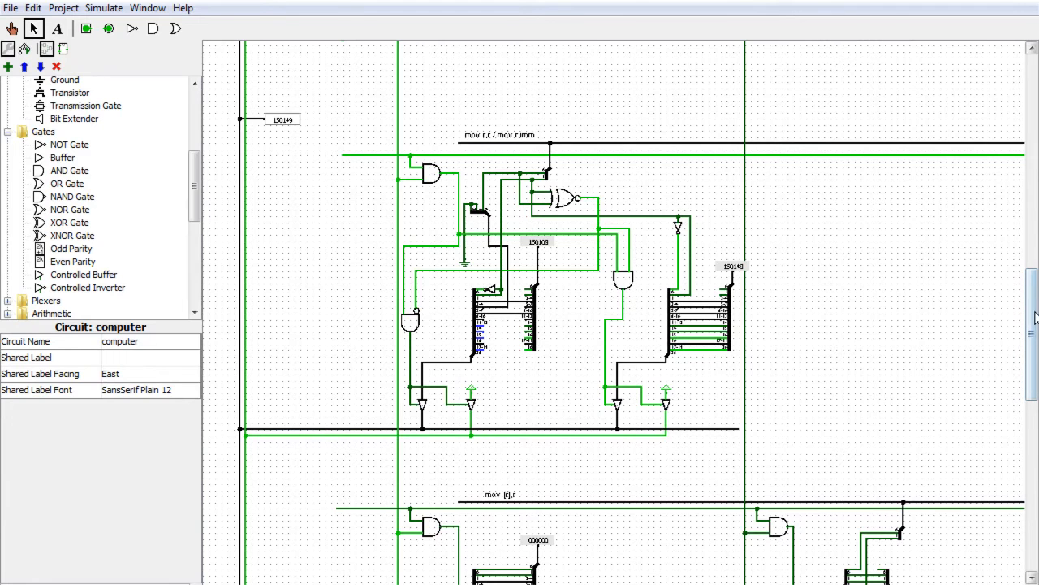
# Clear the running computer and examine the ip counter, A-Bus memory and opcode register as the program executes
pyautogui.moveTo(1032, 327); pyautogui.dragTo(991, 218)
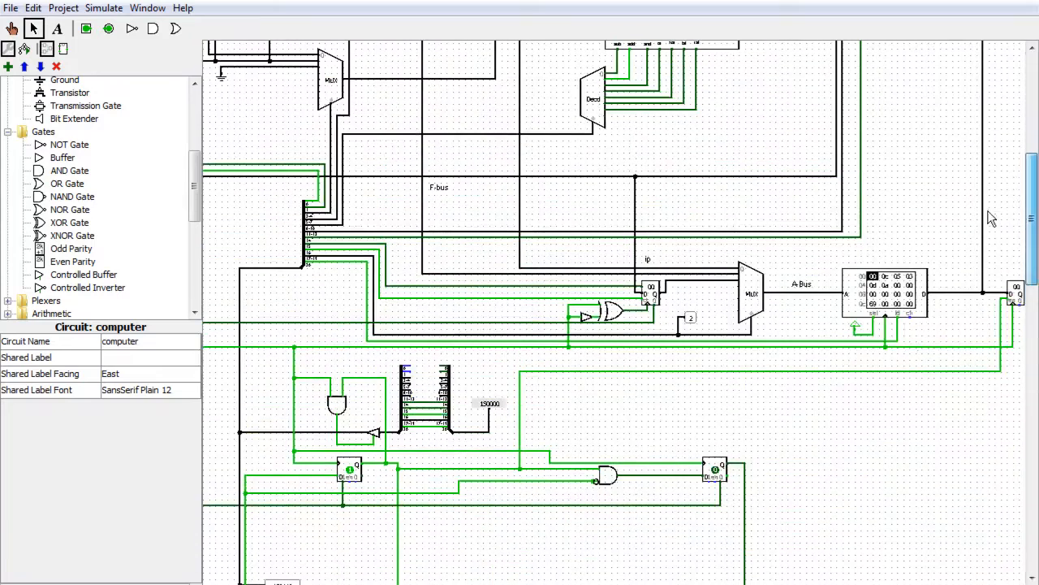
pyautogui.moveTo(568, 584)
pyautogui.mouseDown()
pyautogui.moveTo(601, 584)
pyautogui.moveTo(575, 584)
pyautogui.mouseUp()
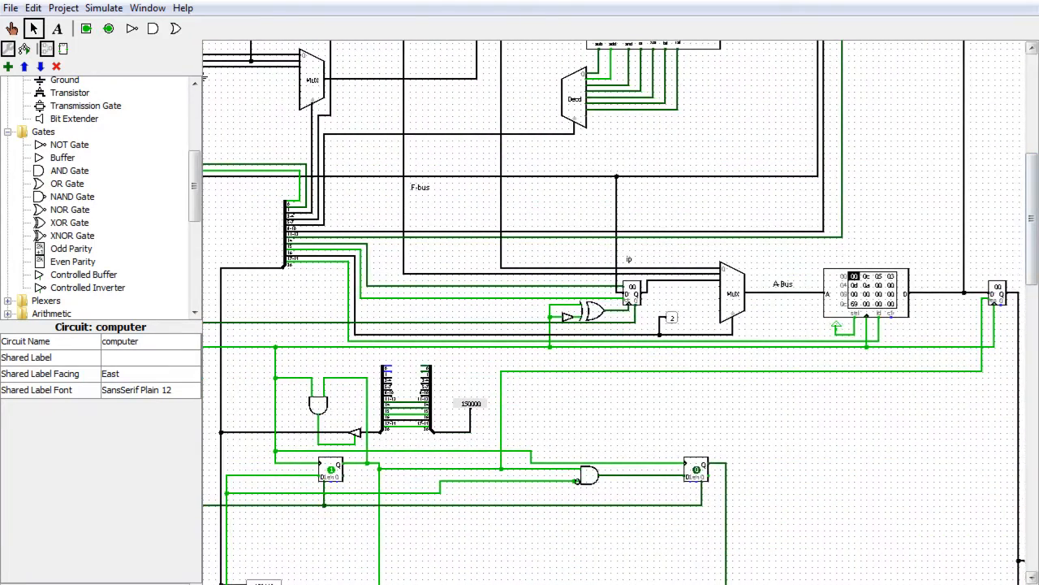
pyautogui.moveTo(1033, 248)
pyautogui.mouseDown()
pyautogui.moveTo(1032, 203)
pyautogui.moveTo(1030, 247)
pyautogui.mouseUp()
pyautogui.moveTo(575, 584); pyautogui.dragTo(452, 584)
pyautogui.click(12, 28)
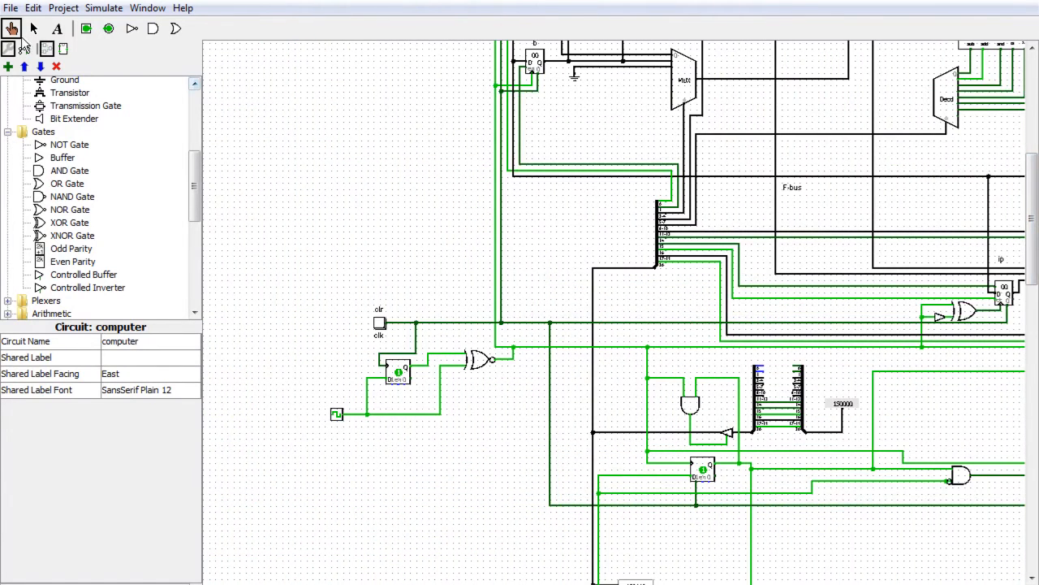
pyautogui.click(380, 323)
pyautogui.moveTo(452, 584); pyautogui.dragTo(566, 584)
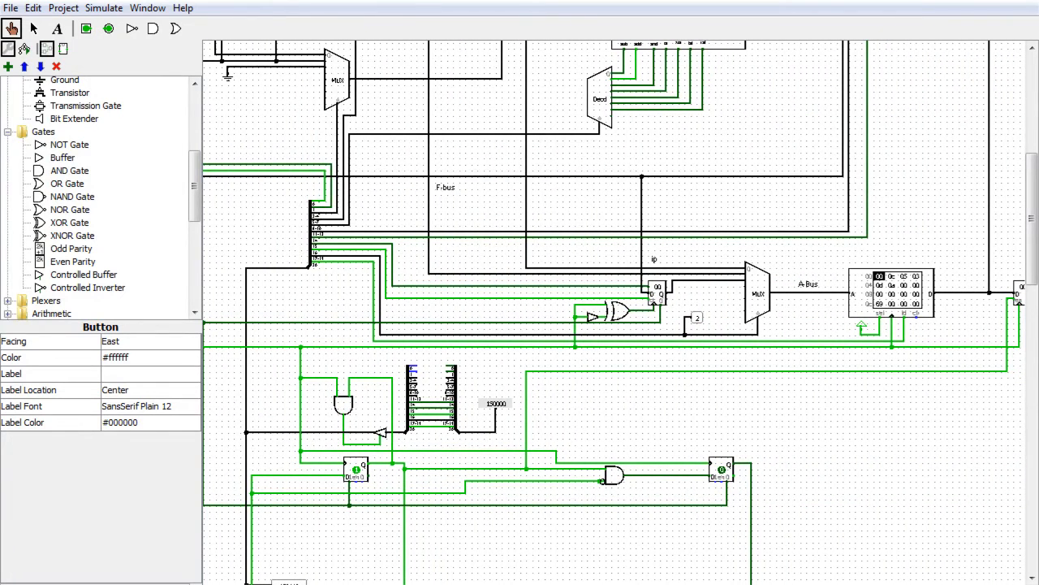
pyautogui.moveTo(544, 584); pyautogui.dragTo(575, 584)
pyautogui.moveTo(1035, 258)
pyautogui.mouseDown()
pyautogui.moveTo(1036, 278)
pyautogui.moveTo(1037, 253)
pyautogui.mouseUp()
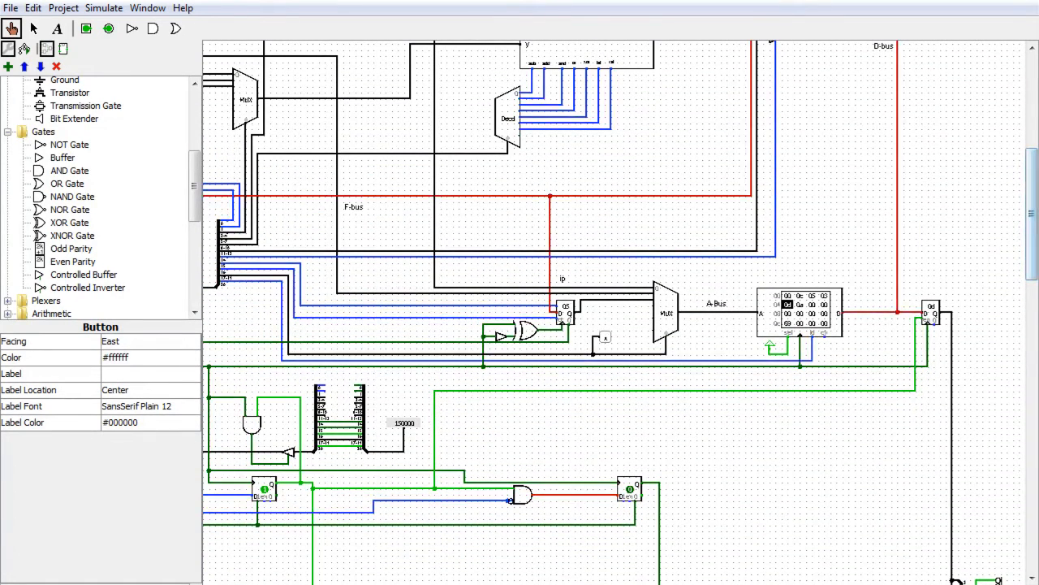
# Disable the automatic clock ticks and clear the computer's registers with the clr button
pyautogui.click(104, 7)
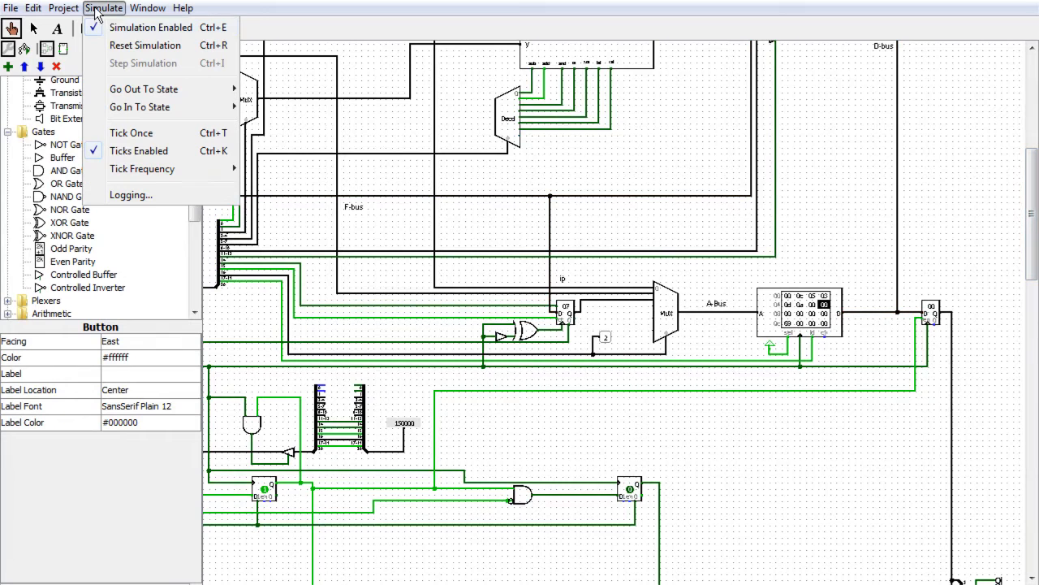
pyautogui.click(134, 154)
pyautogui.moveTo(528, 584); pyautogui.dragTo(320, 584)
pyautogui.click(358, 345)
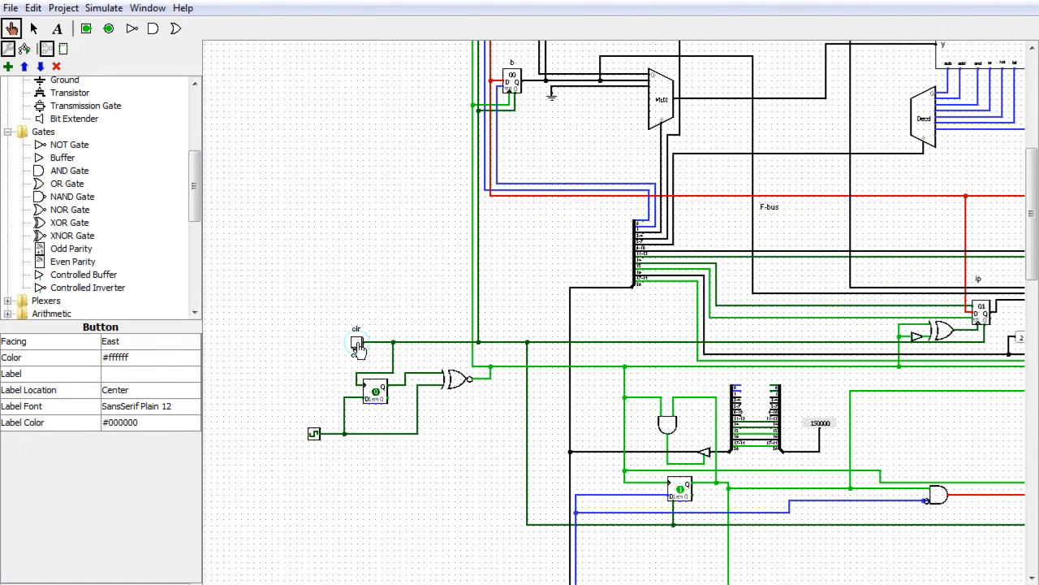
pyautogui.moveTo(325, 584); pyautogui.dragTo(437, 584)
pyautogui.moveTo(805, 584); pyautogui.dragTo(810, 584)
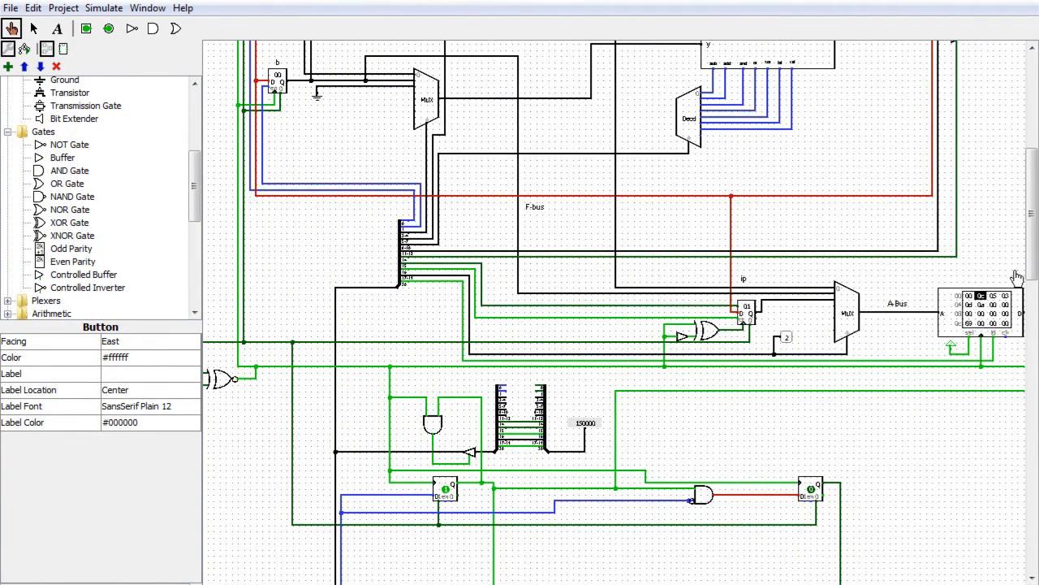
pyautogui.moveTo(1032, 265); pyautogui.dragTo(1026, 234)
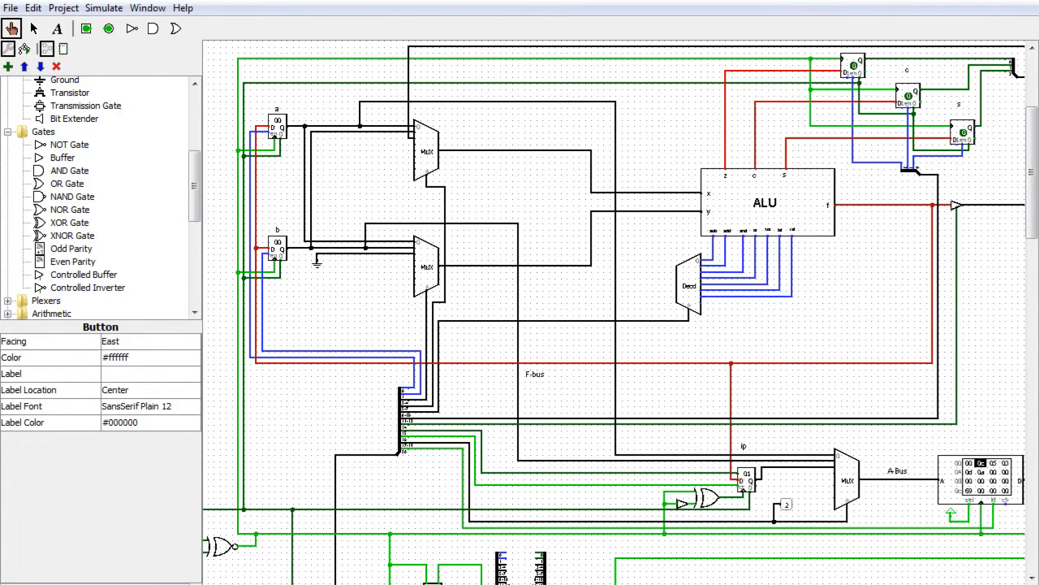
pyautogui.hscroll(-5, 614, 313)
pyautogui.click(285, 512)
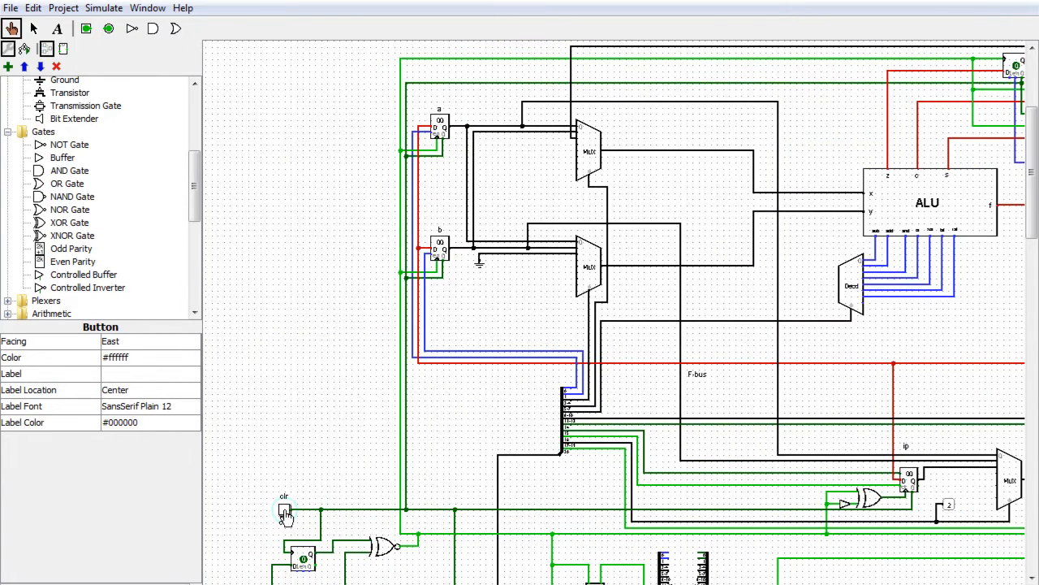
pyautogui.click(285, 512)
# Reset the simulation and clear the computer with the clr button
pyautogui.hscroll(5, 302, 554)
pyautogui.hscroll(5, 614, 313)
pyautogui.hscroll(-5, 614, 312)
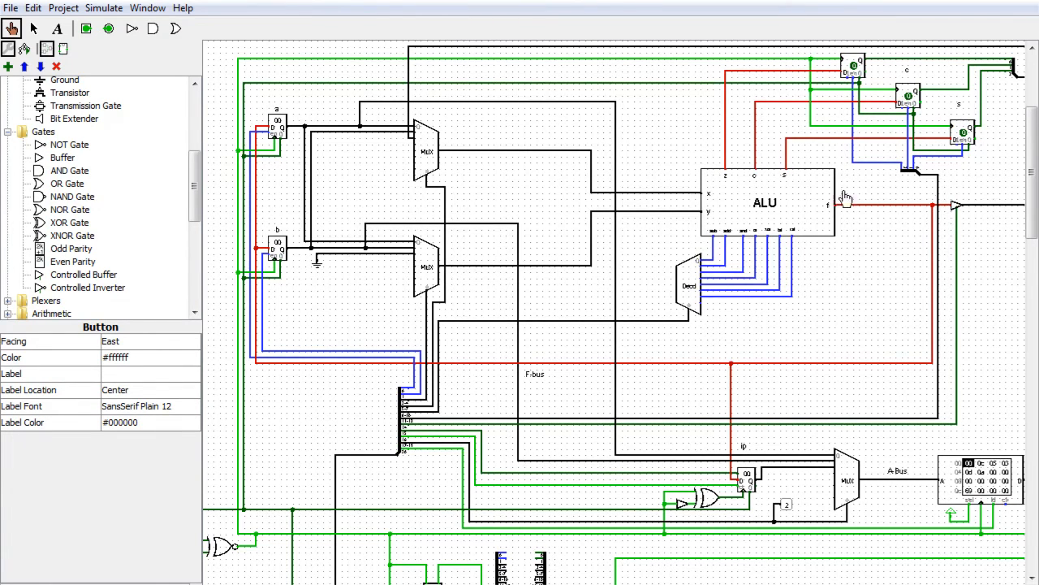
pyautogui.click(92, 9)
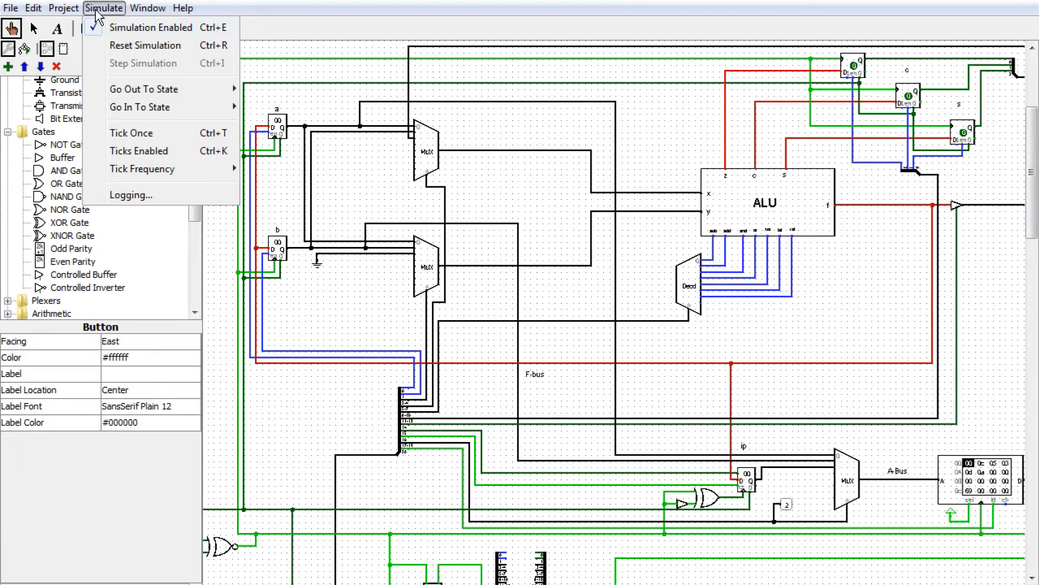
pyautogui.click(126, 45)
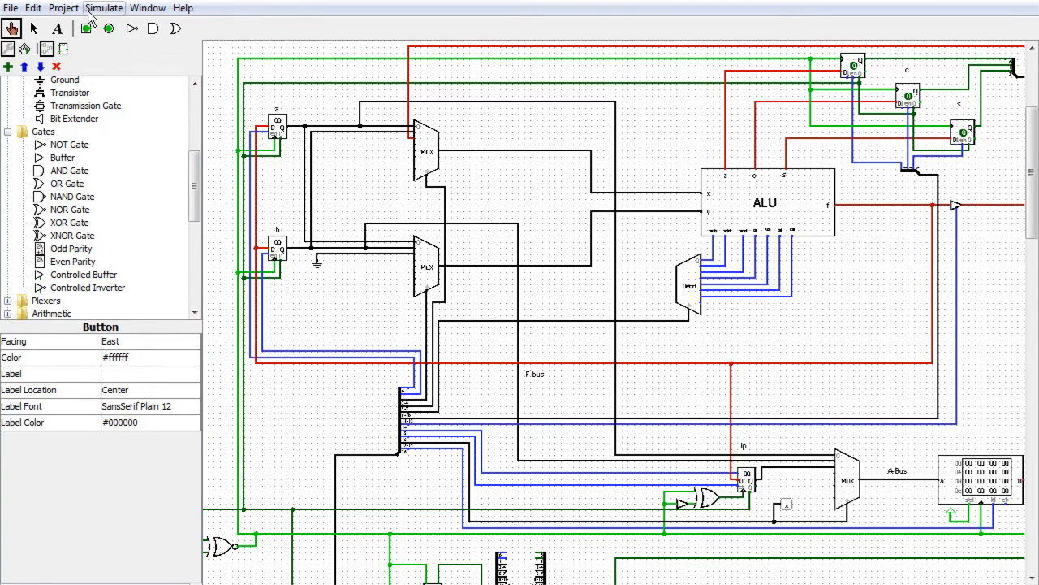
pyautogui.click(104, 8)
pyautogui.click(121, 46)
pyautogui.hscroll(-5, 264, 523)
pyautogui.click(237, 510)
# Load the stotest.txt image from the Stuff folder into the A-Bus RAM
pyautogui.hscroll(9, 237, 510)
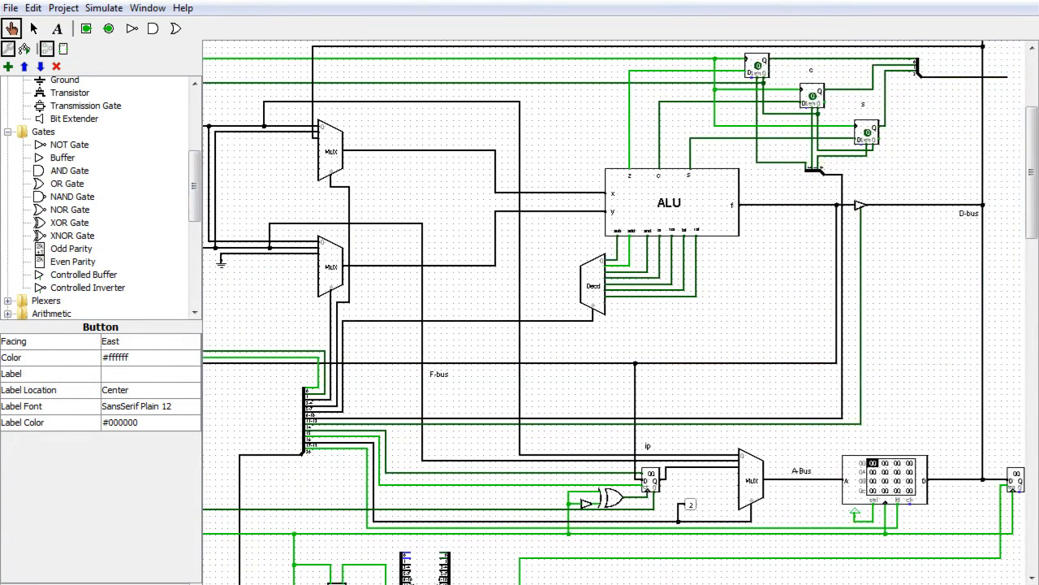
pyautogui.moveTo(1031, 172); pyautogui.dragTo(1031, 235)
pyautogui.hscroll(-12, 471, 465)
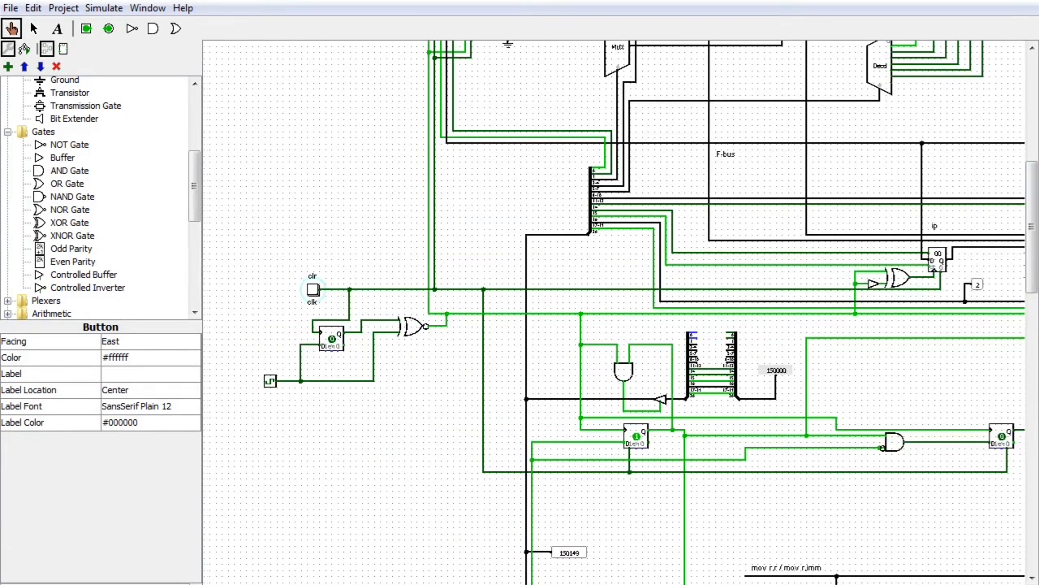
pyautogui.hscroll(15, 614, 312)
pyautogui.hscroll(-6, 614, 312)
pyautogui.hscroll(-8, 614, 311)
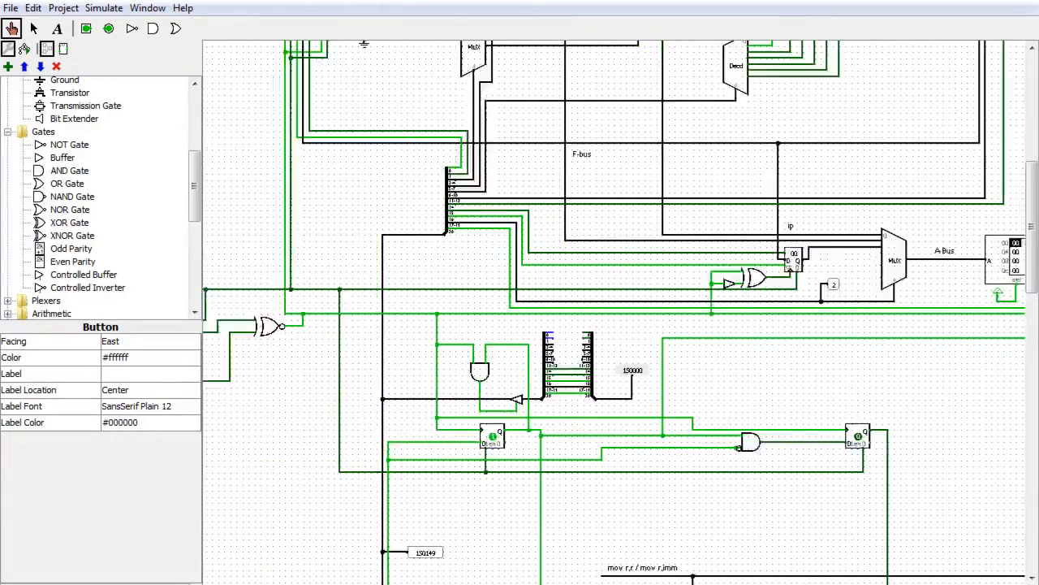
pyautogui.hscroll(14, 614, 312)
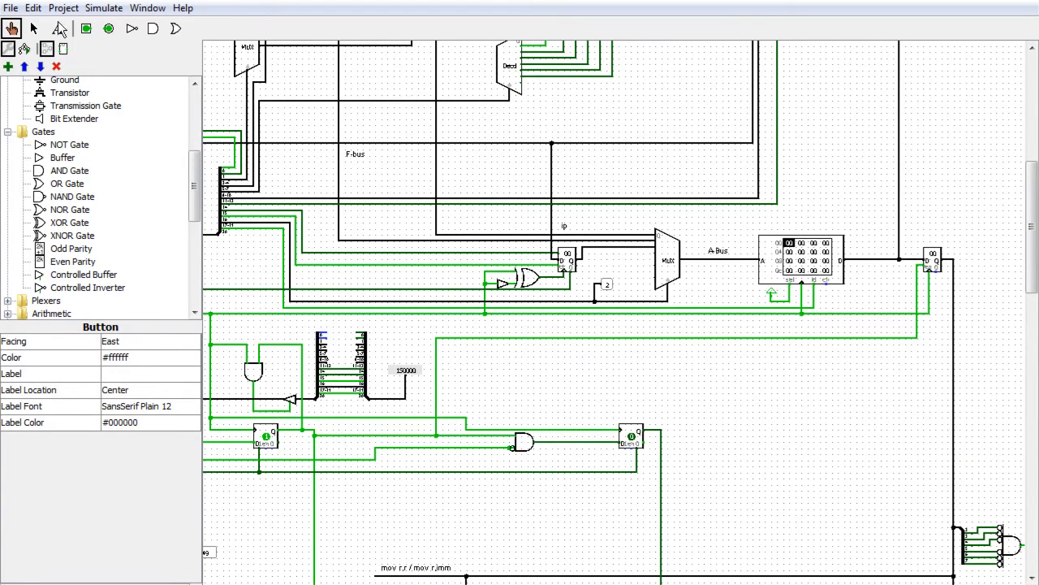
pyautogui.click(33, 28)
pyautogui.rightClick(812, 276)
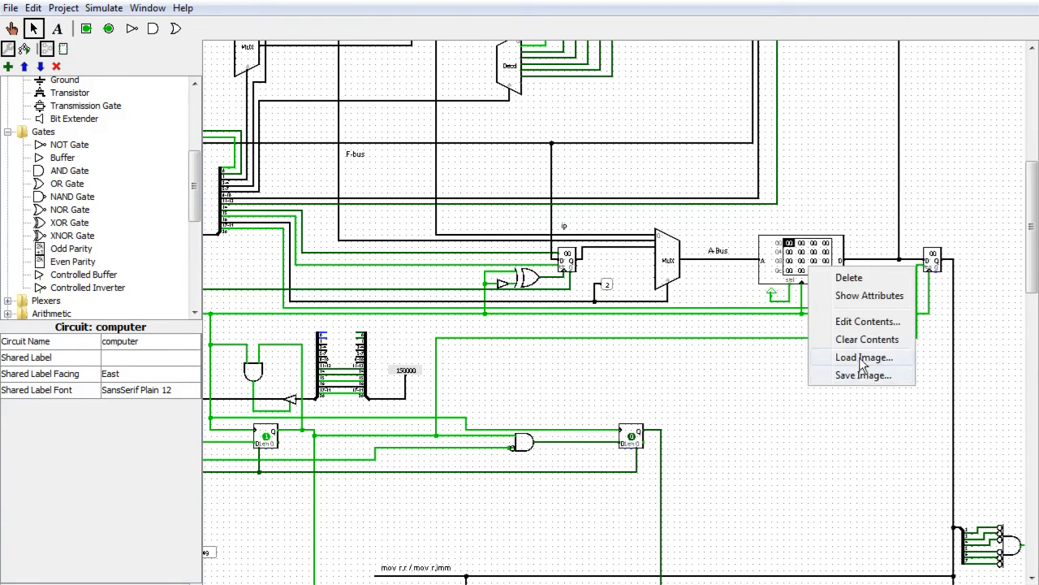
pyautogui.click(820, 358)
pyautogui.click(405, 323)
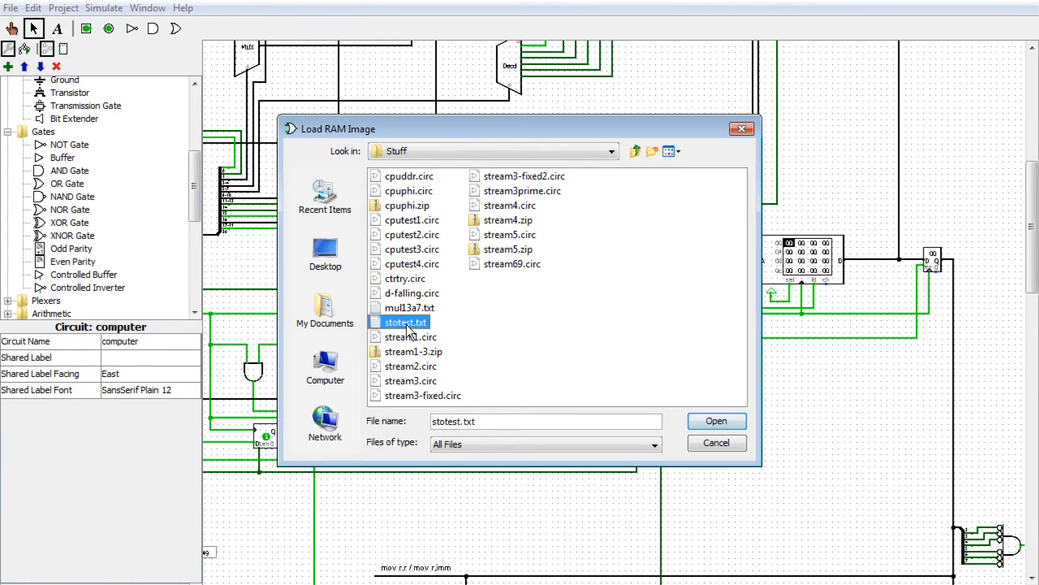
pyautogui.click(716, 420)
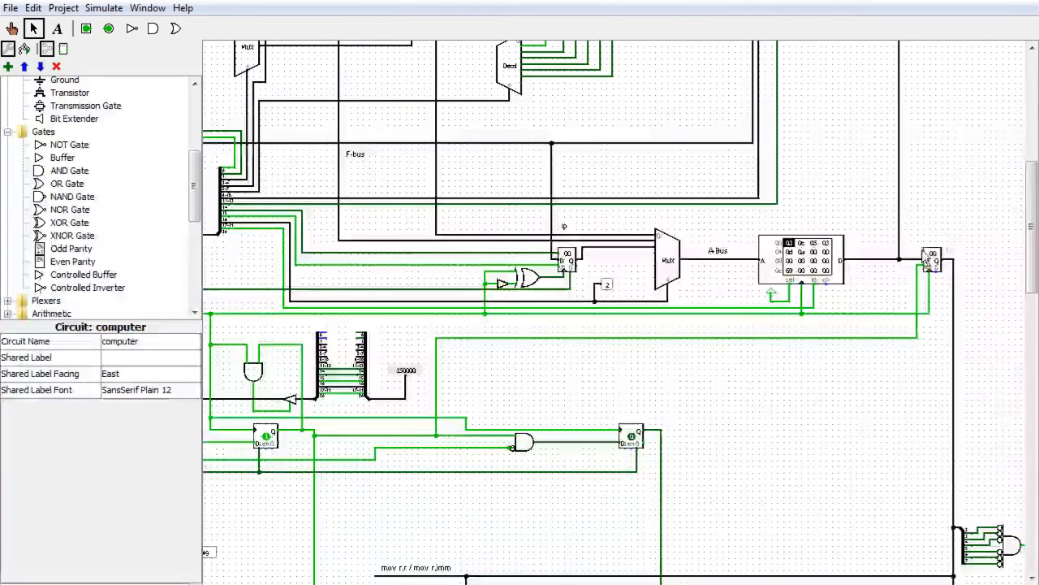
# Clear the computer and step through the loaded program, examining the ip counter, memory, opcode register and register b
pyautogui.moveTo(519, 583); pyautogui.dragTo(361, 583)
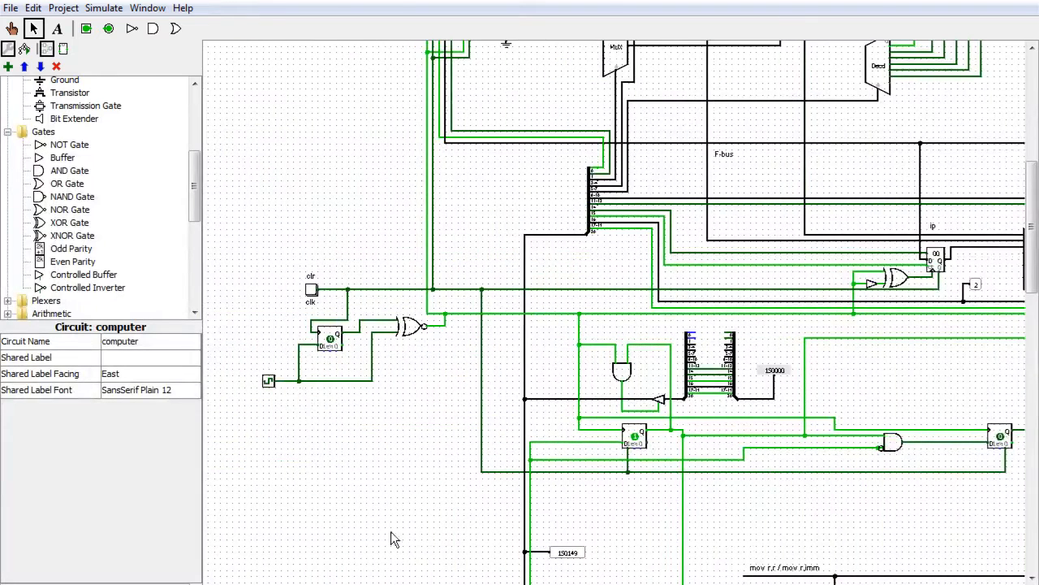
pyautogui.click(11, 29)
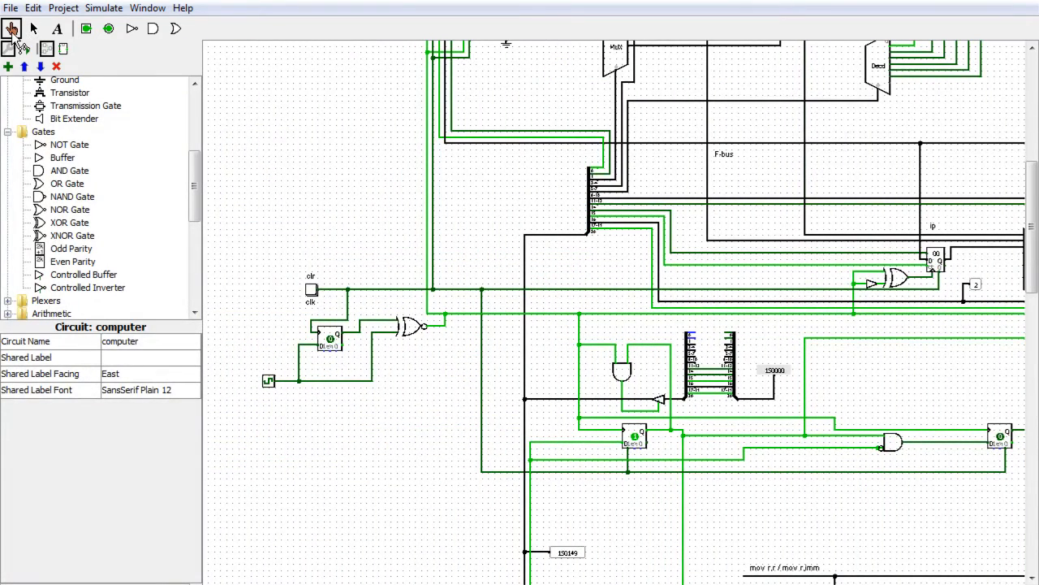
pyautogui.click(311, 289)
pyautogui.moveTo(362, 583); pyautogui.dragTo(531, 583)
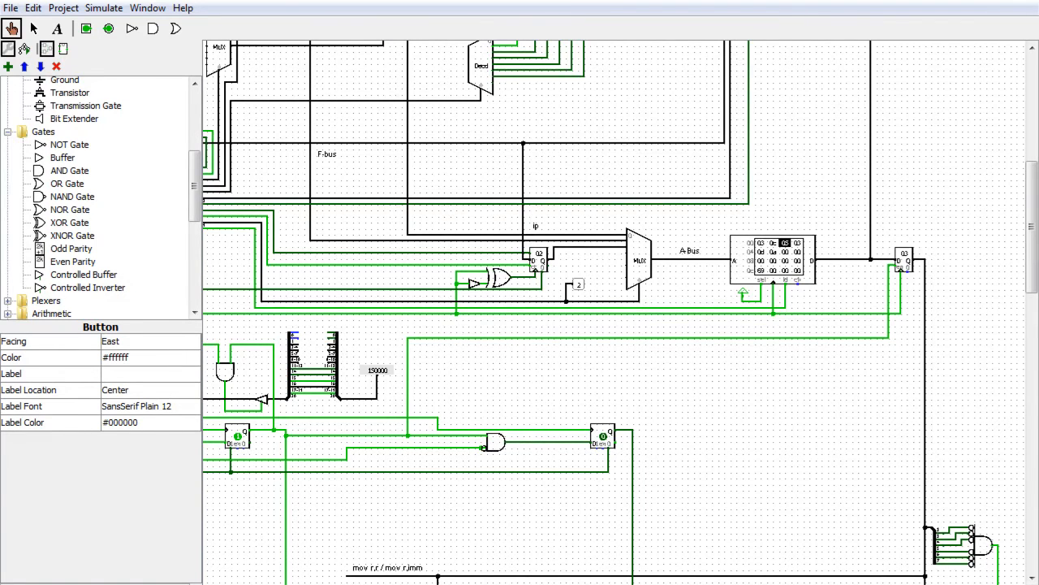
pyautogui.hscroll(-12, 614, 312)
pyautogui.scroll(6, 559, 251)
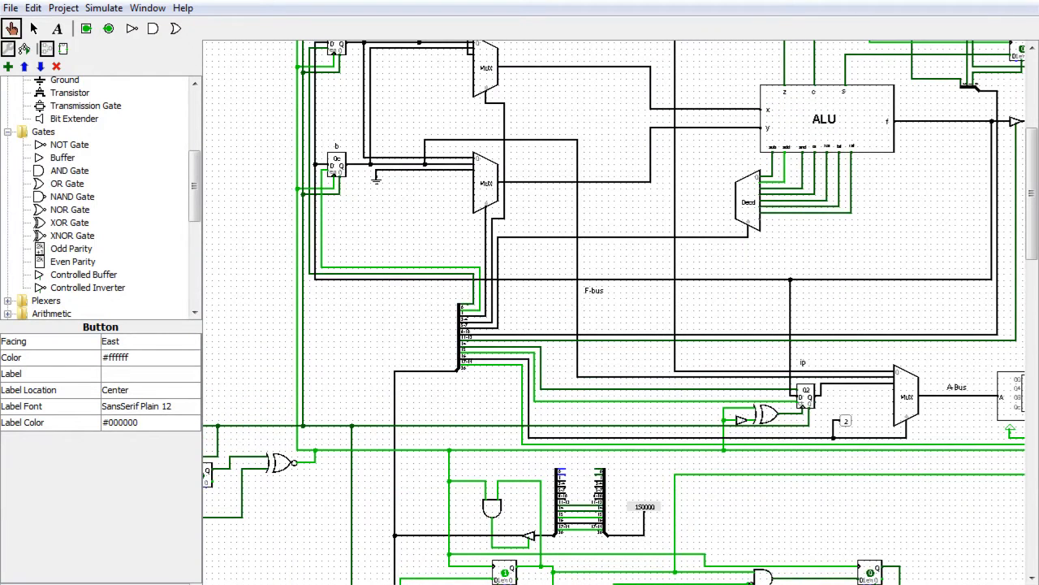
pyautogui.hscroll(6, 614, 312)
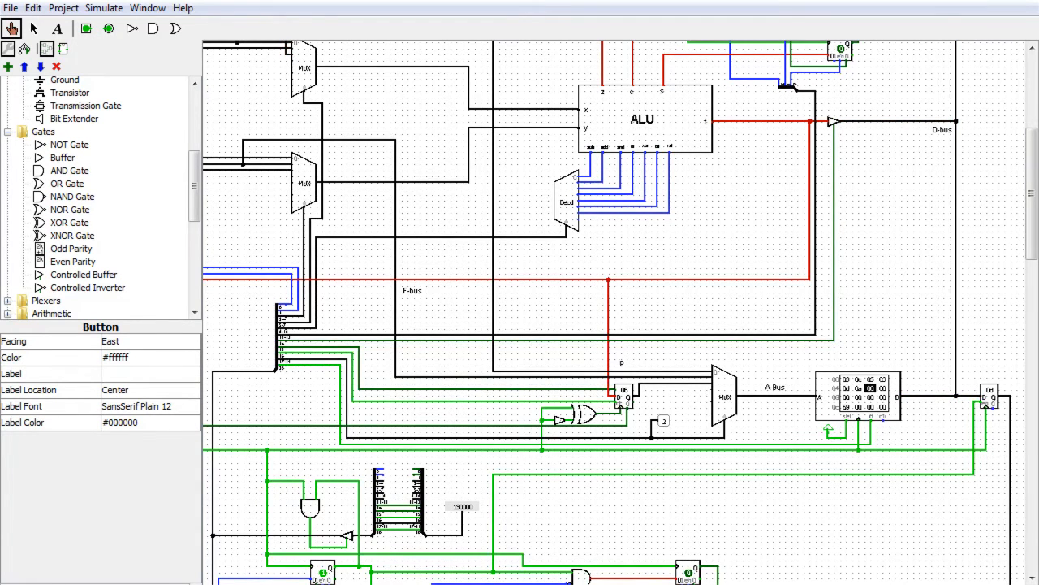
# Inspect the signal lines from the stage flip-flops down to the gates of the mov r,r / mov r,imm control block
pyautogui.moveTo(455, 583); pyautogui.dragTo(374, 583)
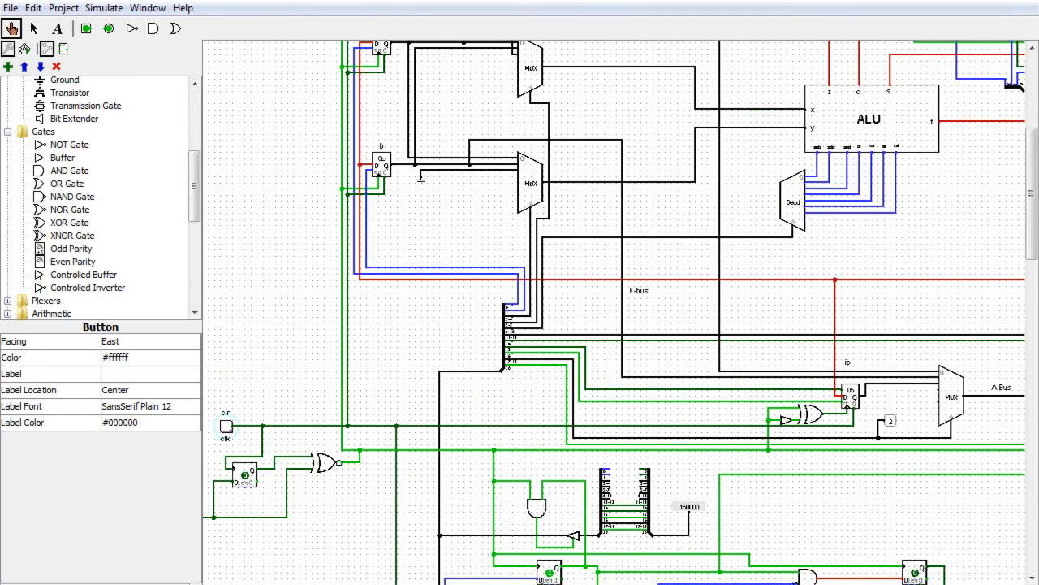
pyautogui.moveTo(1033, 213); pyautogui.dragTo(1023, 360)
pyautogui.moveTo(487, 583); pyautogui.dragTo(516, 583)
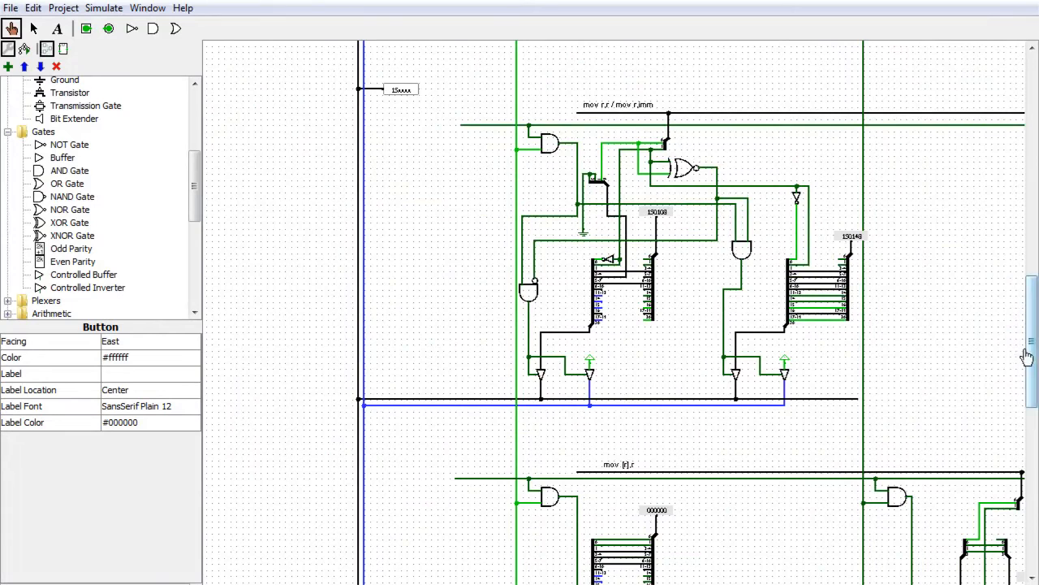
pyautogui.moveTo(1031, 363); pyautogui.dragTo(1032, 333)
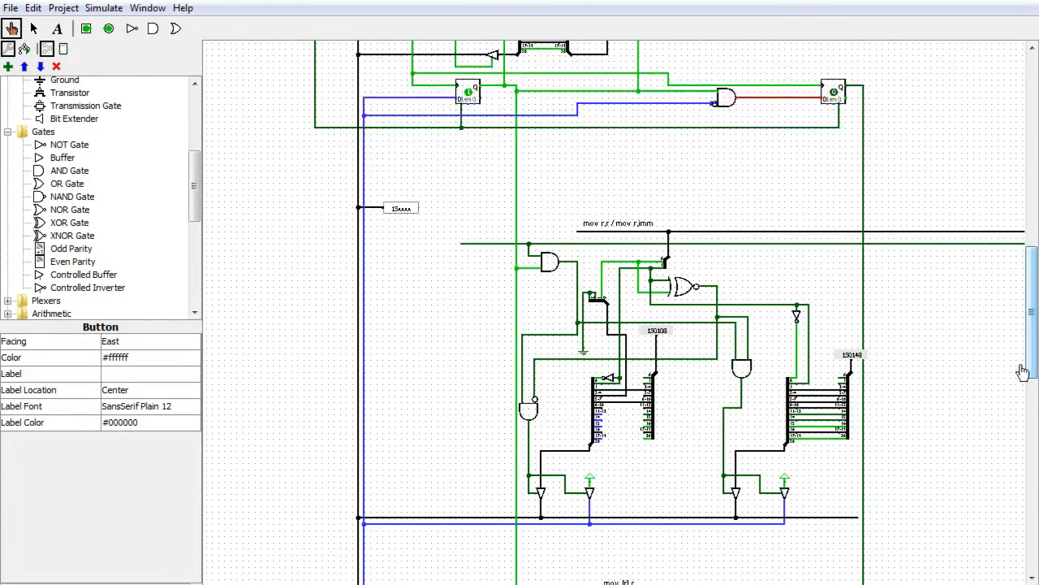
# Reset the simulation
pyautogui.click(104, 8)
pyautogui.click(137, 45)
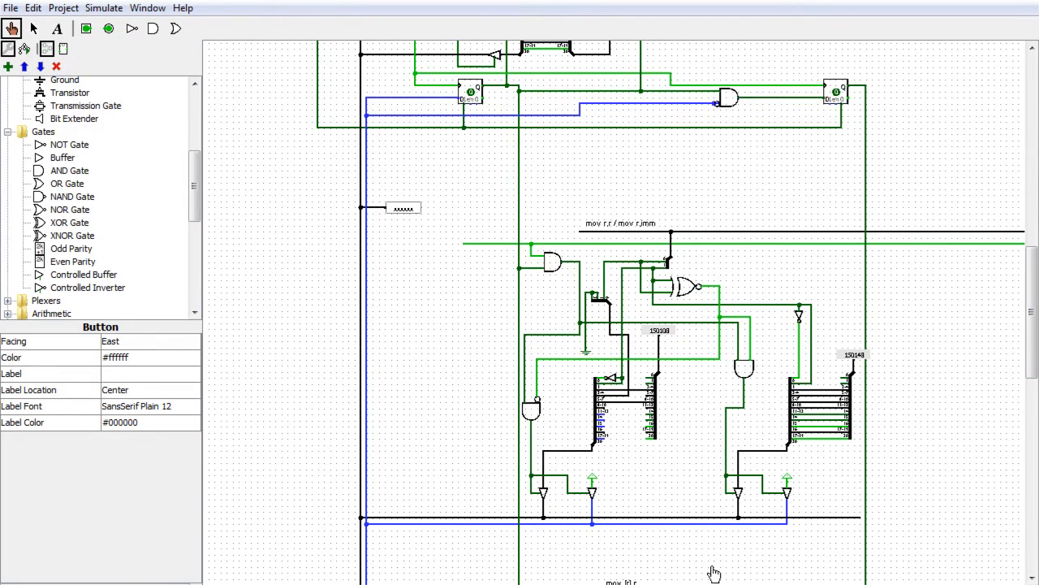
pyautogui.moveTo(520, 584); pyautogui.dragTo(572, 584)
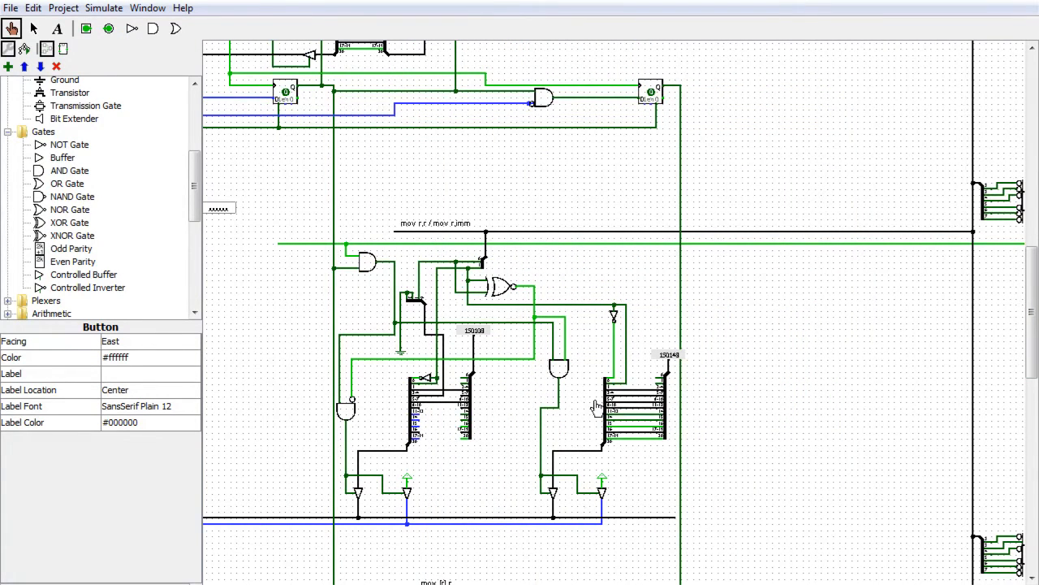
# Delete the first-stage control word logic and the second-stage AND gate from the mov [r],r block
pyautogui.moveTo(1035, 340); pyautogui.dragTo(1031, 455)
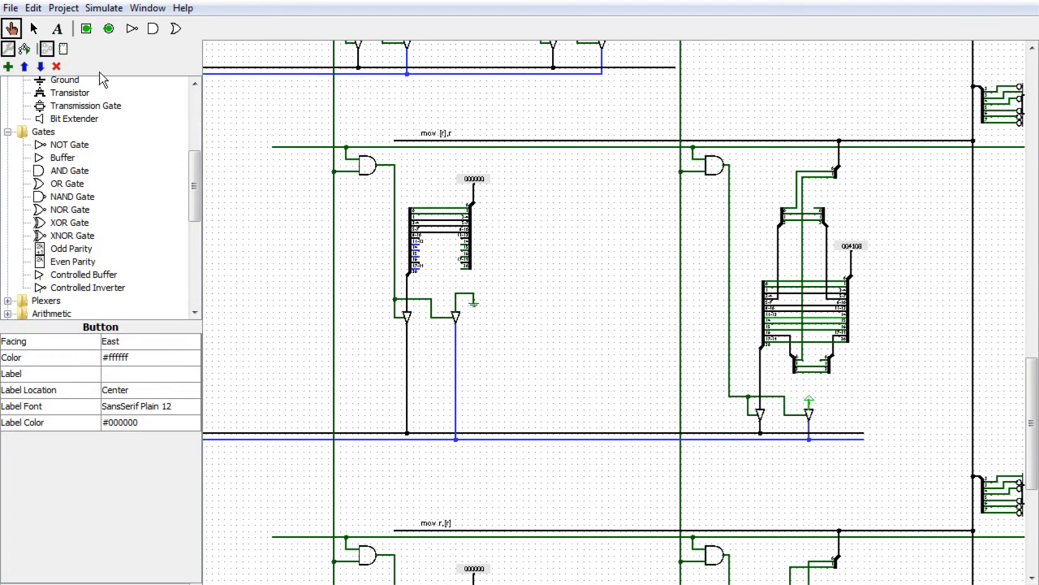
pyautogui.click(34, 28)
pyautogui.moveTo(539, 476); pyautogui.dragTo(390, 153)
pyautogui.press('Delete')
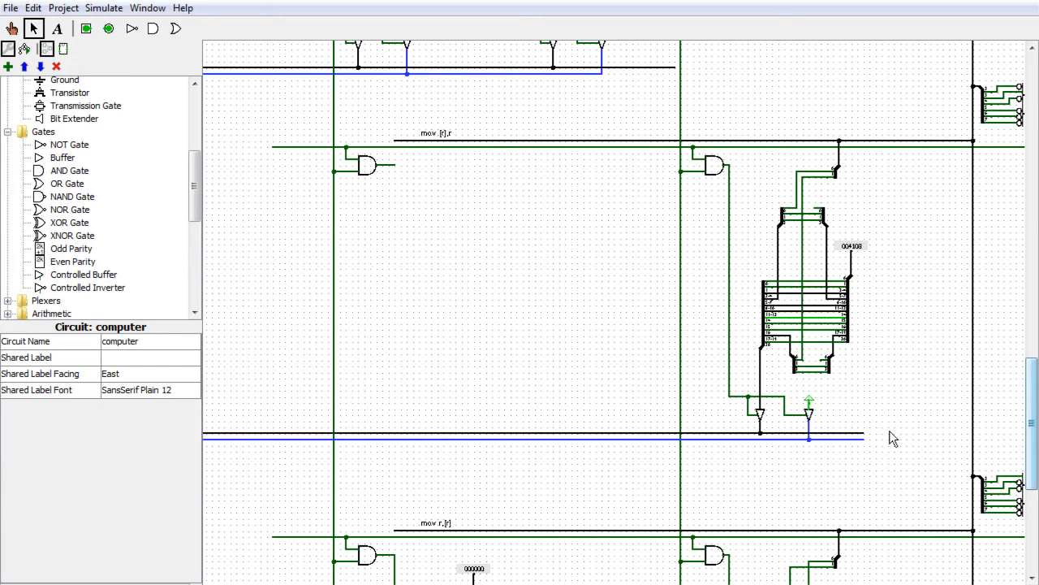
pyautogui.moveTo(754, 195); pyautogui.dragTo(664, 132)
pyautogui.press('Delete')
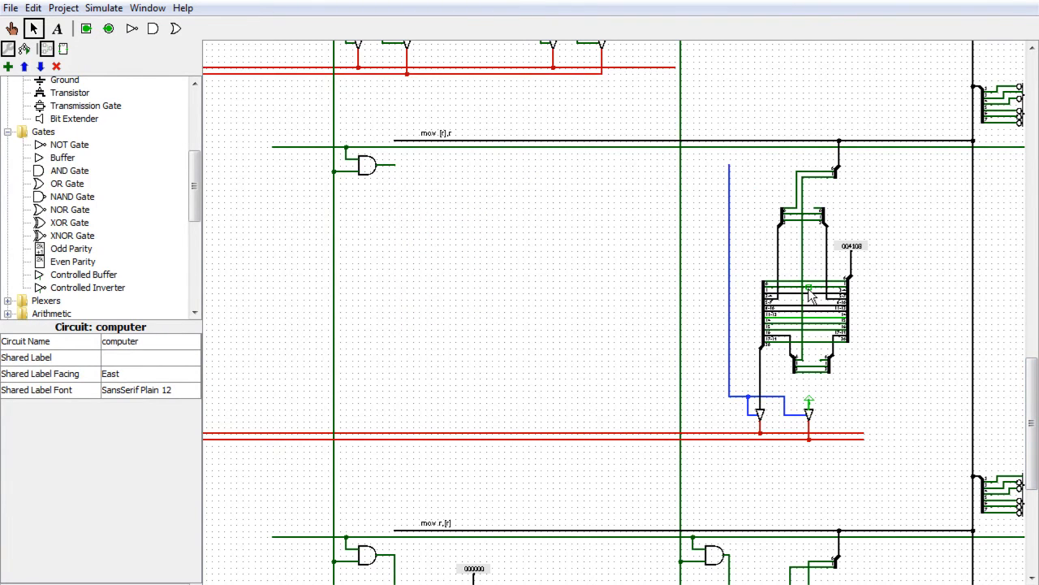
# Move the remaining 004108 control word logic of mov [r],r over to the output of the first-stage AND gate
pyautogui.moveTo(925, 480); pyautogui.dragTo(702, 76)
pyautogui.moveTo(852, 318); pyautogui.dragTo(517, 312)
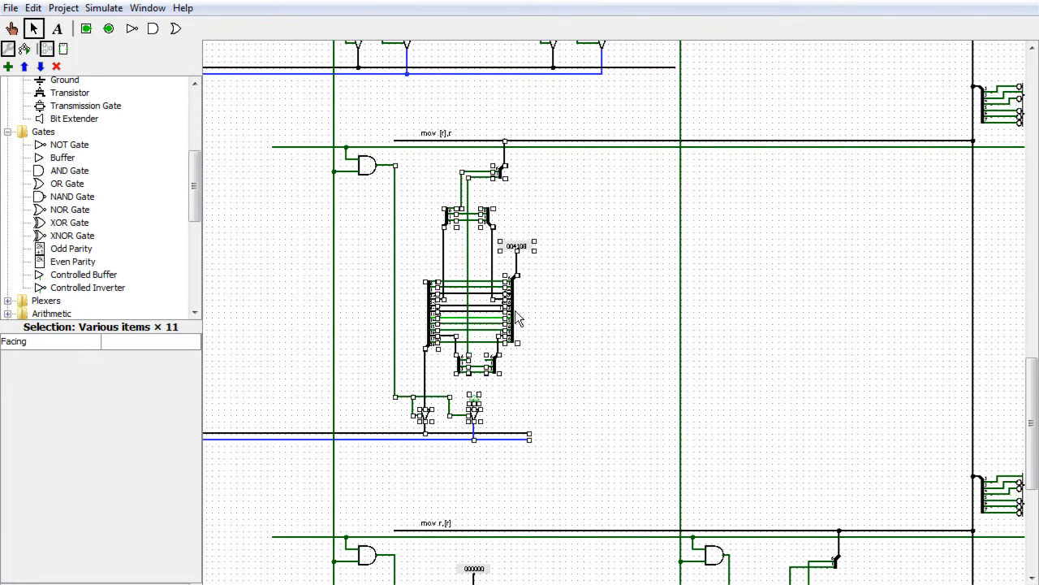
pyautogui.click(667, 318)
pyautogui.moveTo(1032, 414); pyautogui.dragTo(1034, 390)
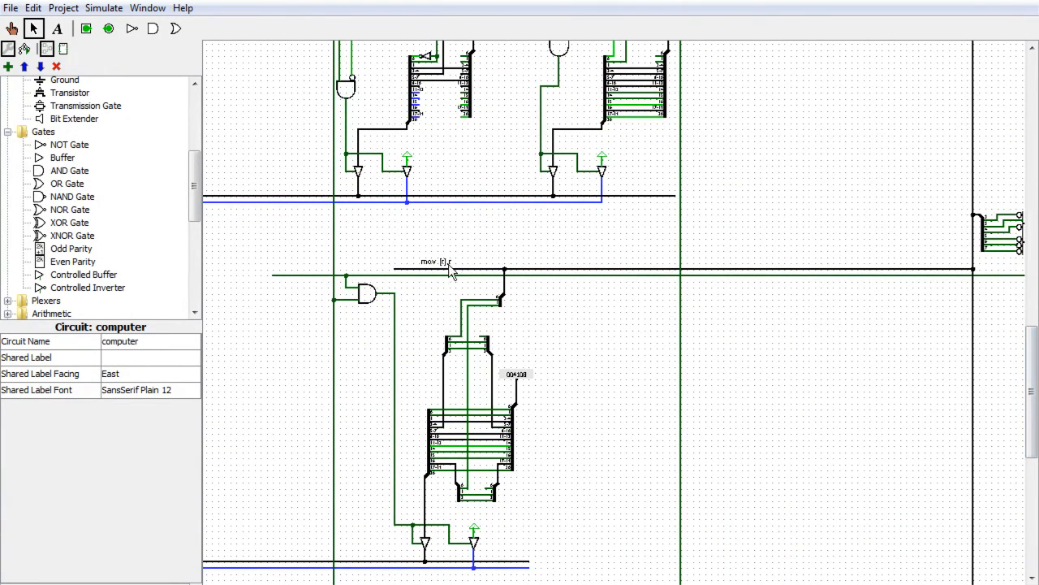
# Delete the first-stage control word logic and the second-stage AND gate from the mov r,[r] block
pyautogui.moveTo(1033, 393); pyautogui.dragTo(1033, 501)
pyautogui.moveTo(576, 537); pyautogui.dragTo(384, 216)
pyautogui.press('Delete')
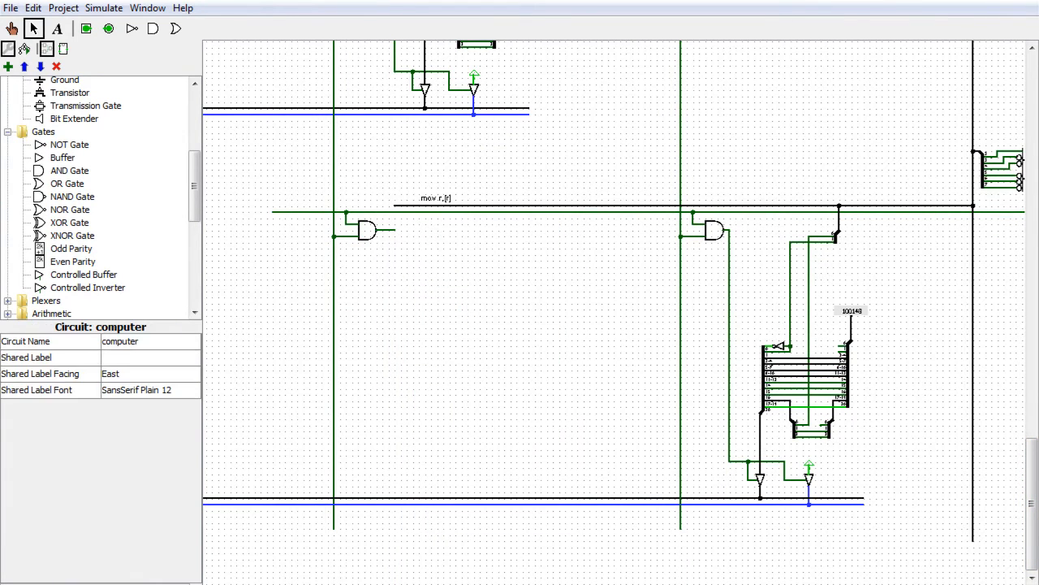
pyautogui.moveTo(750, 258); pyautogui.dragTo(636, 187)
pyautogui.press('Delete')
# Move the remaining 100148 control word logic of mov r,[r] over to the output of the first-stage AND gate
pyautogui.moveTo(913, 549); pyautogui.dragTo(708, 136)
pyautogui.moveTo(851, 406); pyautogui.dragTo(514, 388)
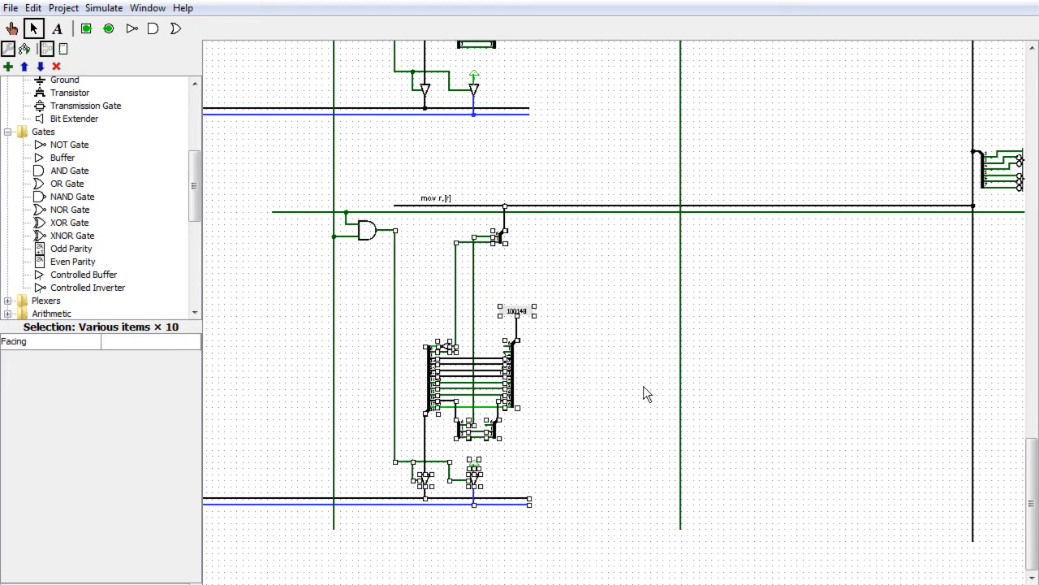
pyautogui.click(789, 437)
# Clear the computer with the clr button beside the clock circuit
pyautogui.moveTo(1033, 483); pyautogui.dragTo(1032, 182)
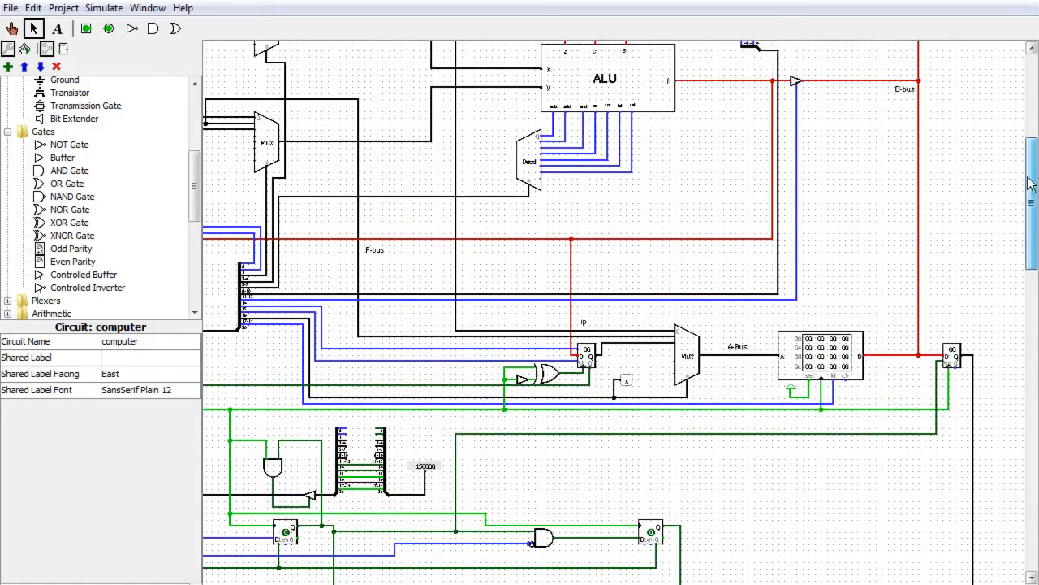
pyautogui.moveTo(536, 583); pyautogui.dragTo(369, 583)
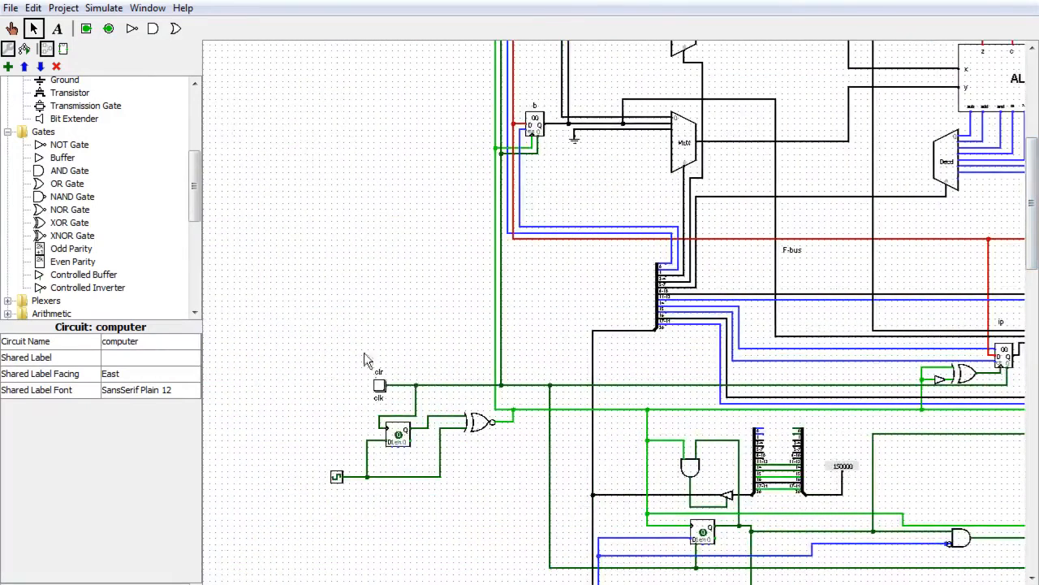
pyautogui.click(13, 27)
pyautogui.click(380, 387)
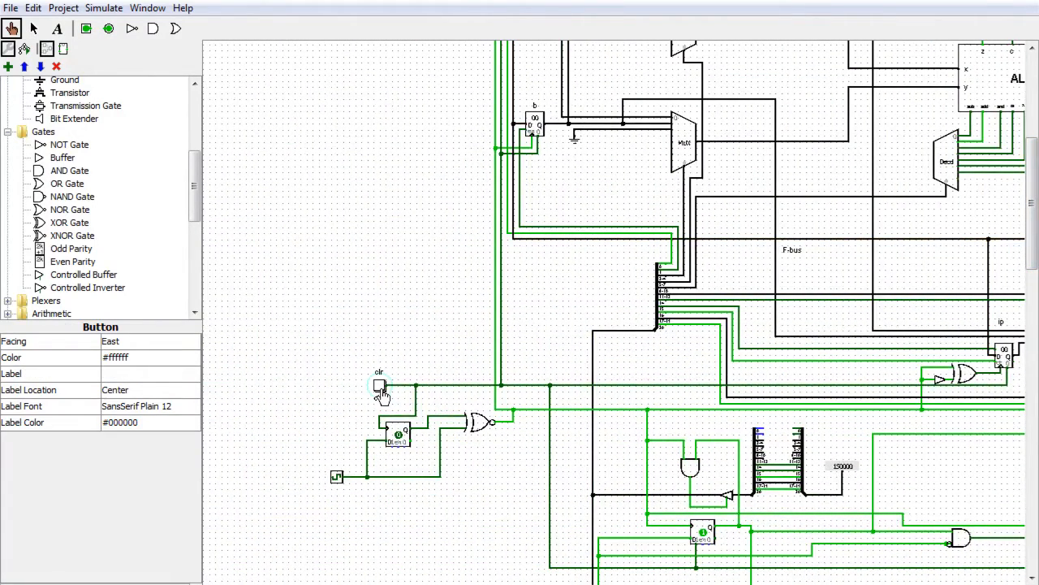
pyautogui.moveTo(369, 583); pyautogui.dragTo(515, 583)
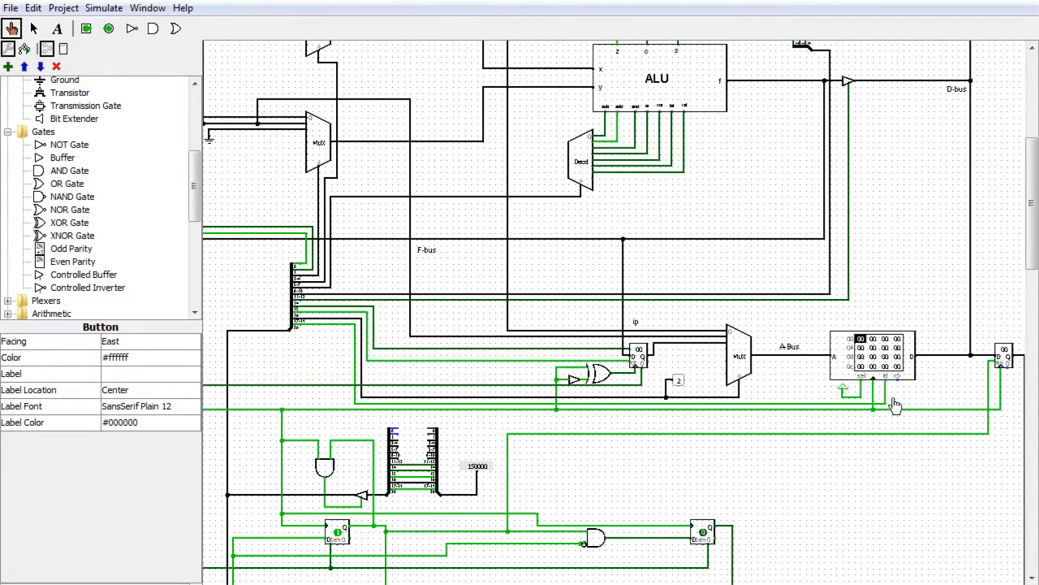
# Load the stotest.txt image from the Stuff folder into the A-Bus RAM
pyautogui.click(33, 28)
pyautogui.rightClick(889, 360)
pyautogui.click(935, 448)
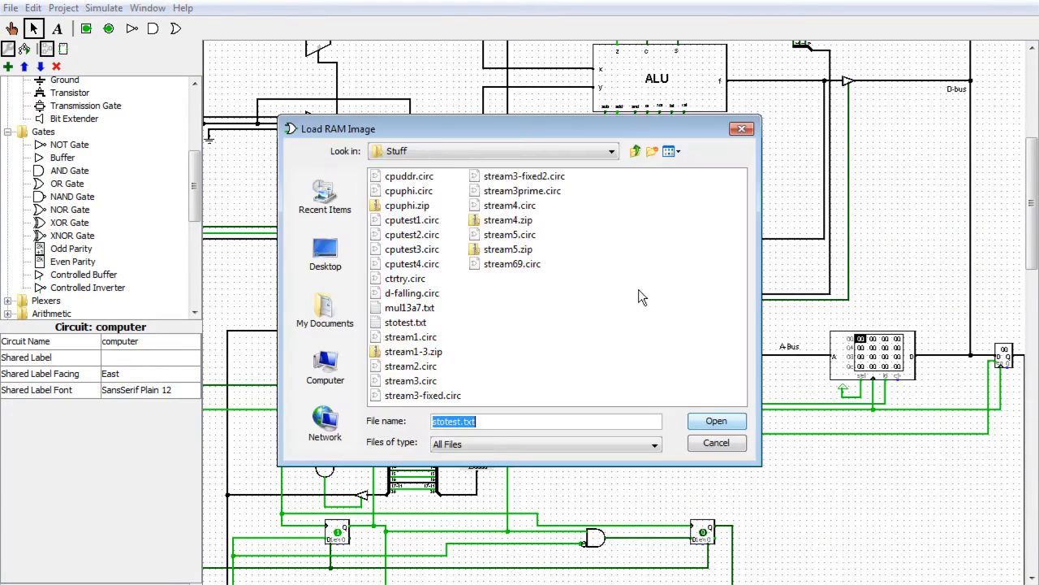
pyautogui.click(408, 328)
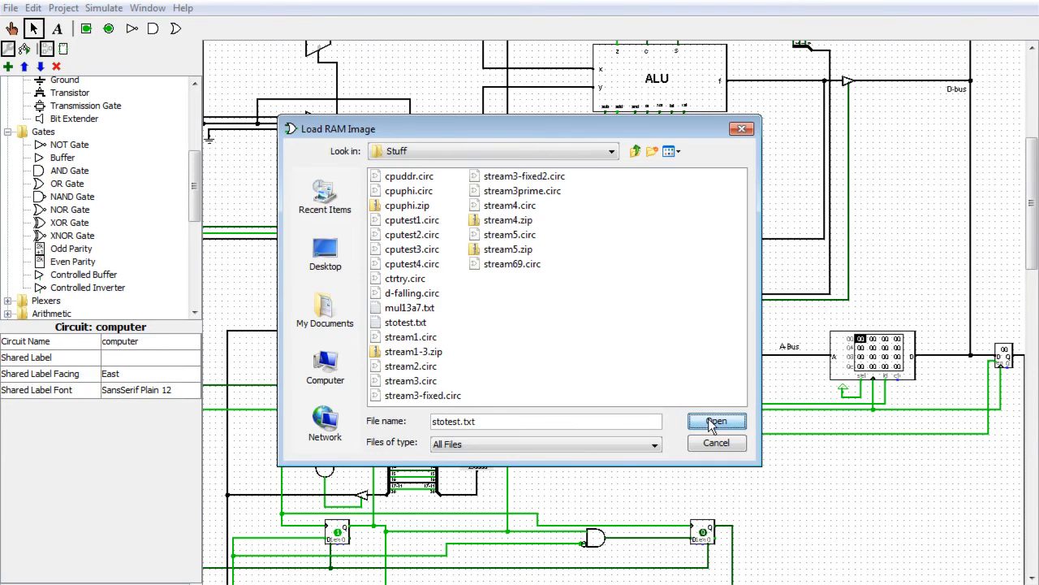
pyautogui.click(690, 420)
# Step through the loaded program, examining registers a and b, the ip counter and the RAM contents
pyautogui.hscroll(-3, 613, 312)
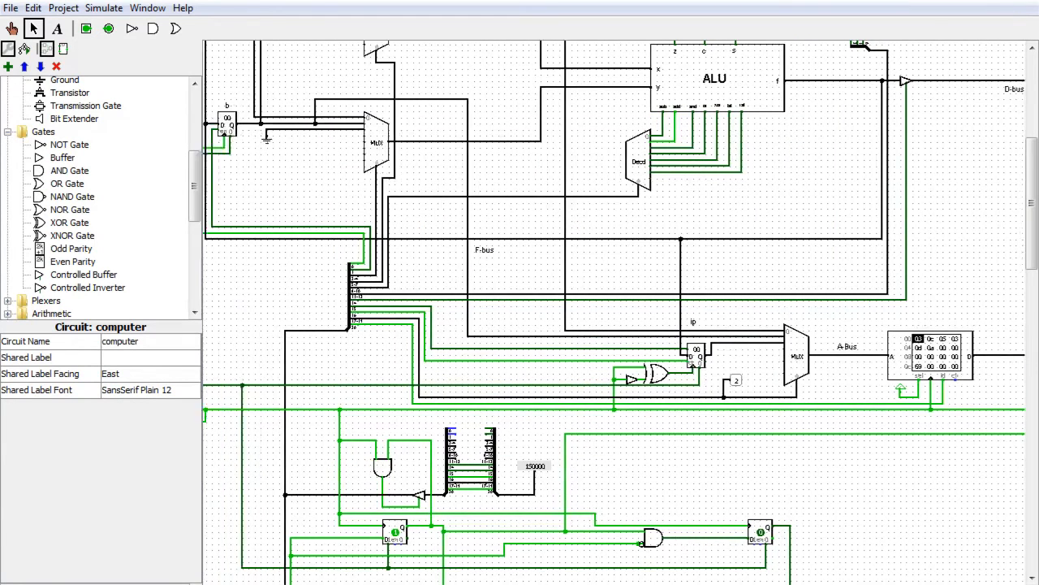
pyautogui.scroll(3, 1035, 244)
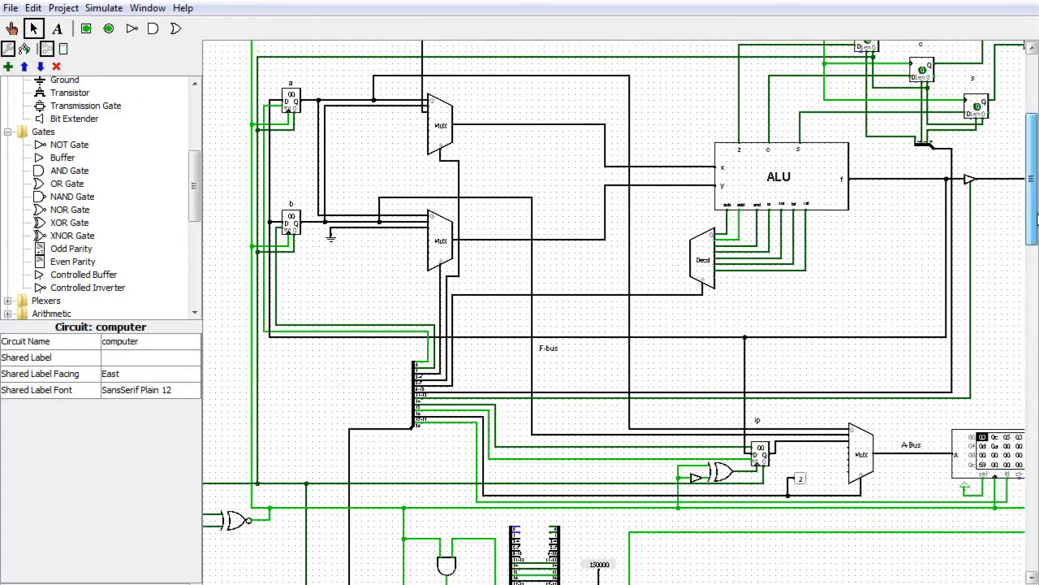
pyautogui.hscroll(1, 796, 439)
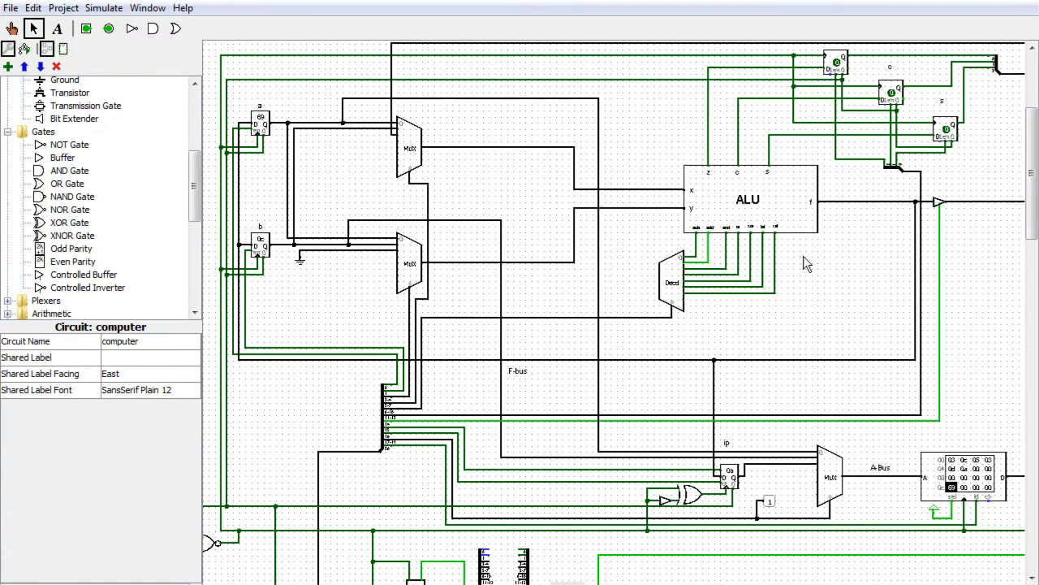
# Examine the stage flip-flops, the 150000 fetch control word and the active signals of the mov [r],r and mov r,[r] blocks
pyautogui.moveTo(1034, 227); pyautogui.dragTo(1031, 301)
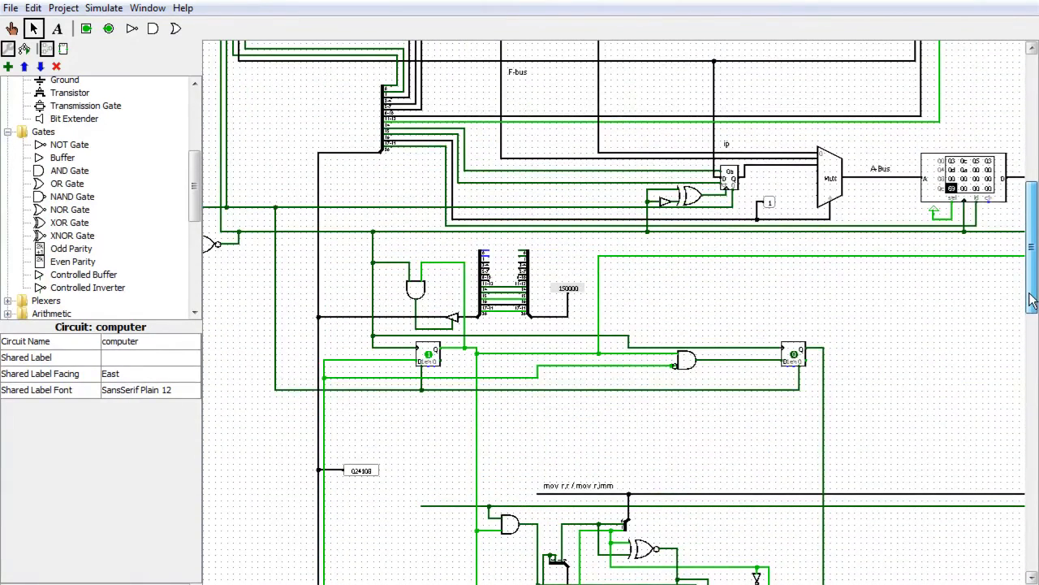
pyautogui.moveTo(1032, 301); pyautogui.dragTo(1031, 303)
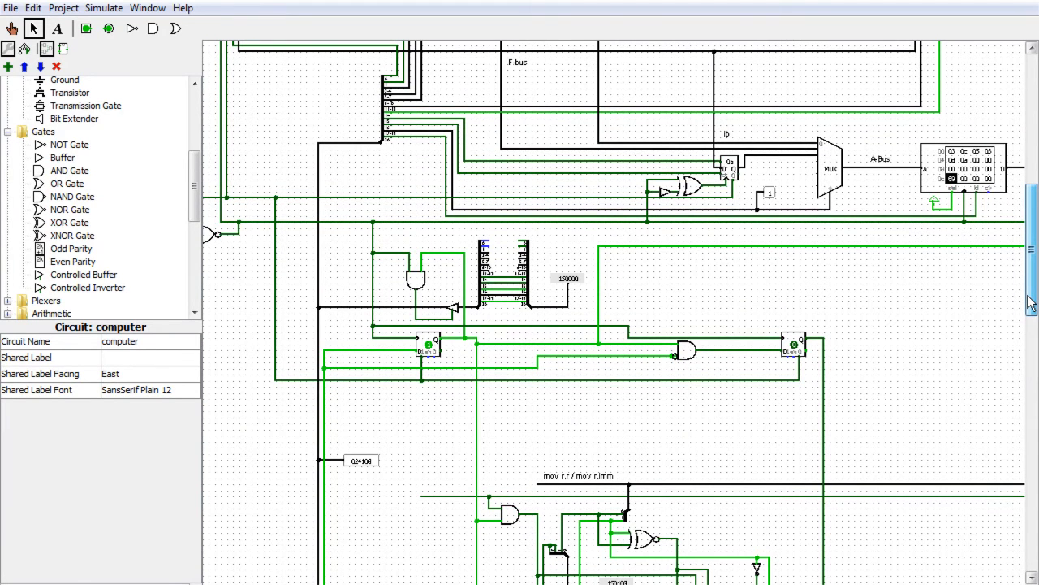
pyautogui.moveTo(1031, 303); pyautogui.dragTo(994, 323)
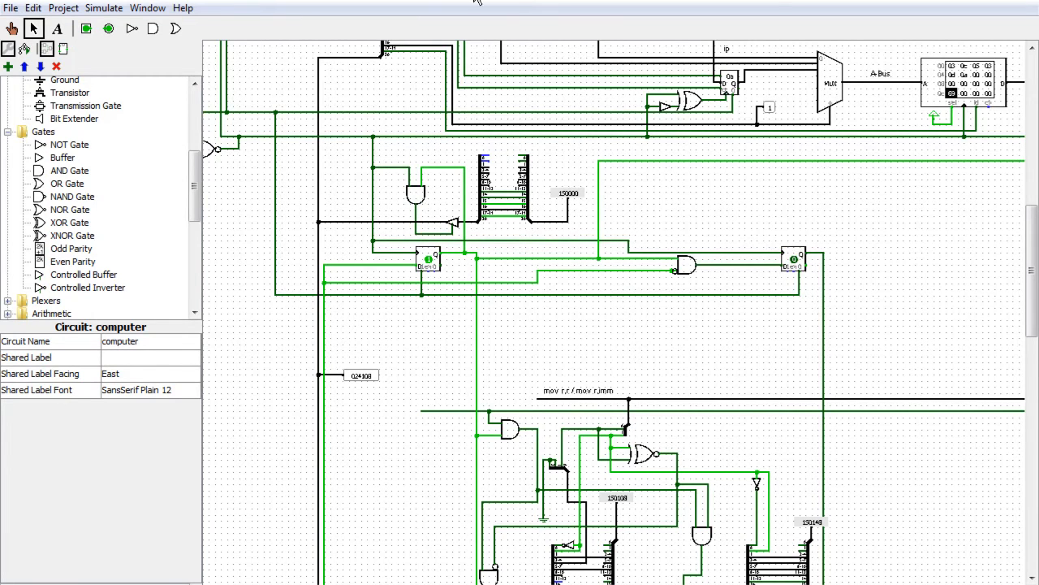
pyautogui.moveTo(1030, 320); pyautogui.dragTo(1016, 553)
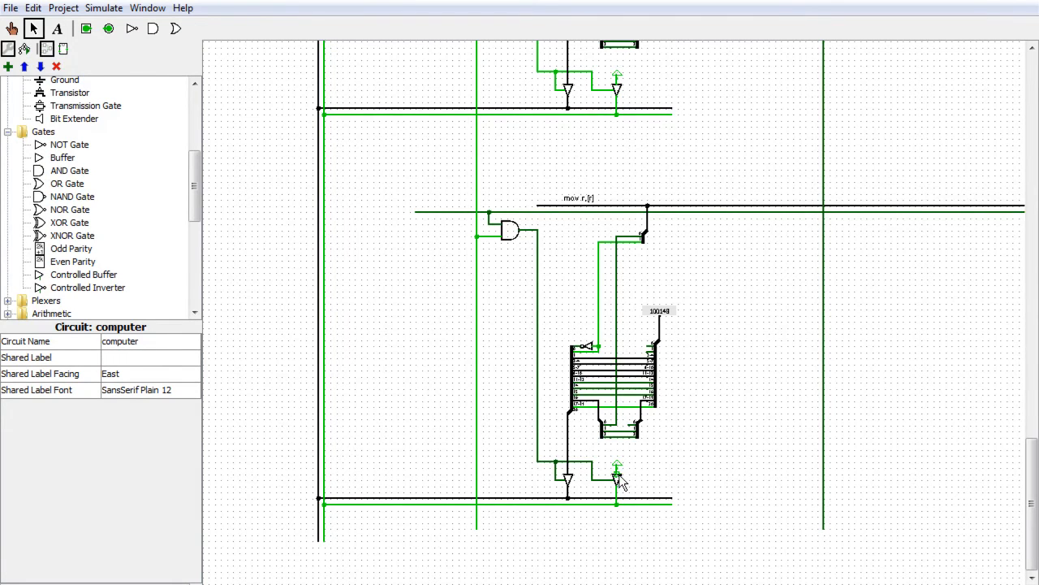
pyautogui.scroll(3, 590, 382)
pyautogui.scroll(3, 592, 324)
pyautogui.scroll(-5, 567, 487)
pyautogui.moveTo(1026, 487); pyautogui.dragTo(1022, 242)
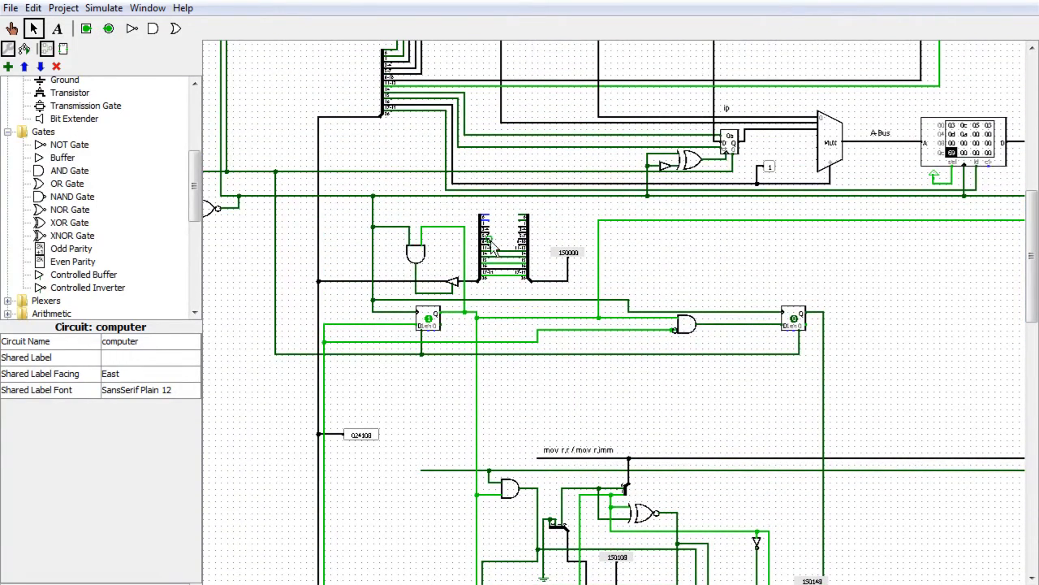
pyautogui.moveTo(1027, 282); pyautogui.dragTo(986, 242)
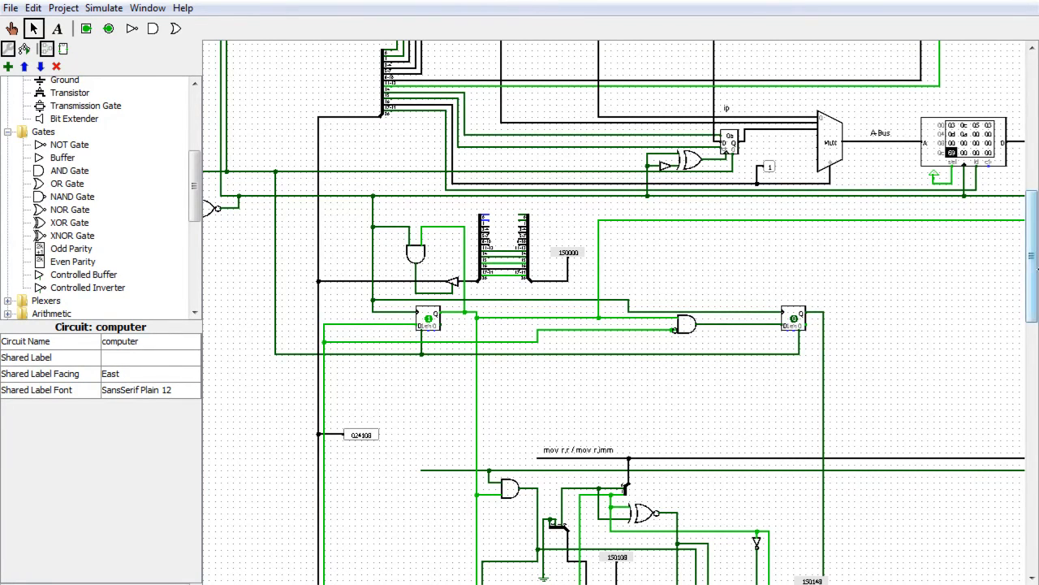
pyautogui.moveTo(1034, 286); pyautogui.dragTo(739, 533)
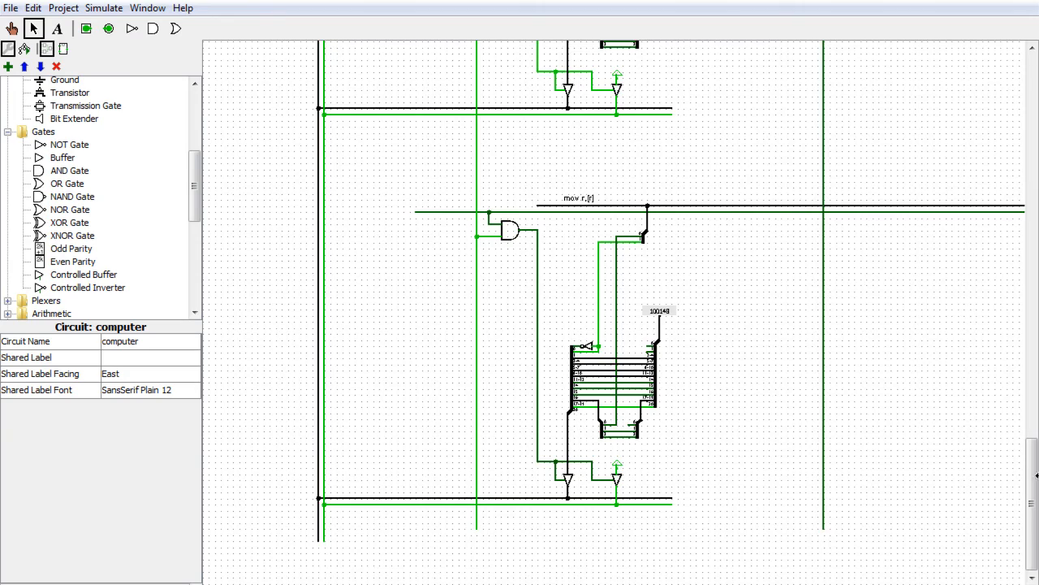
# Wire the unconnected lines between the two splitters of the 150108 control word in the mov r,r / mov r,imm block
pyautogui.moveTo(1030, 451); pyautogui.dragTo(1028, 295)
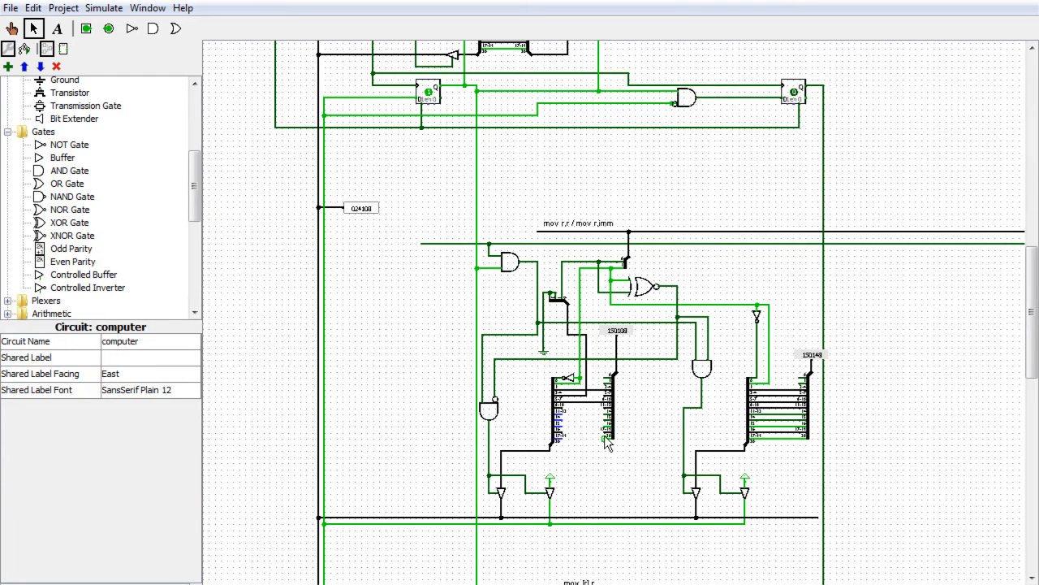
pyautogui.scroll(5, 607, 442)
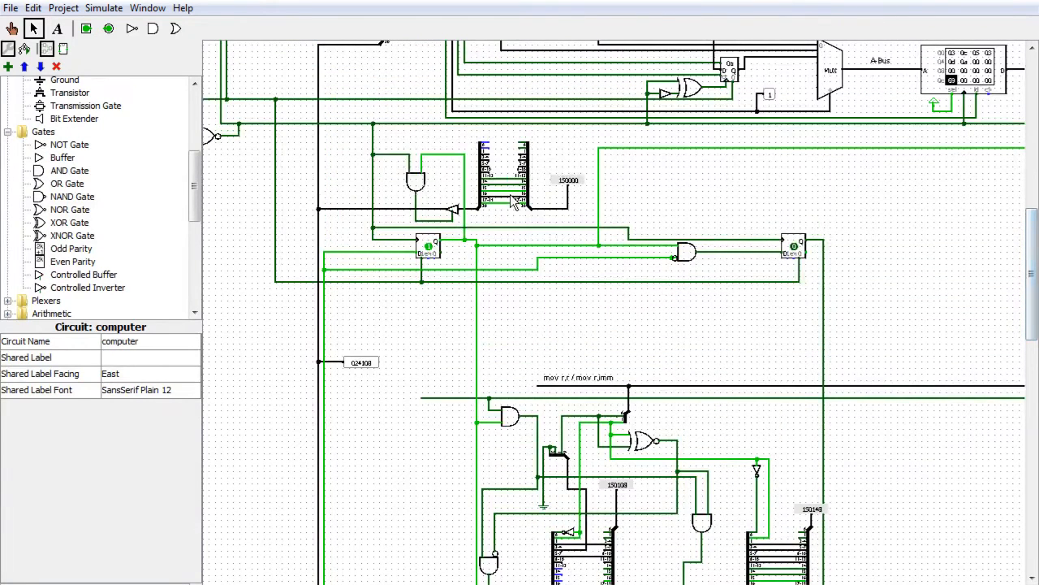
pyautogui.scroll(-8, 1028, 347)
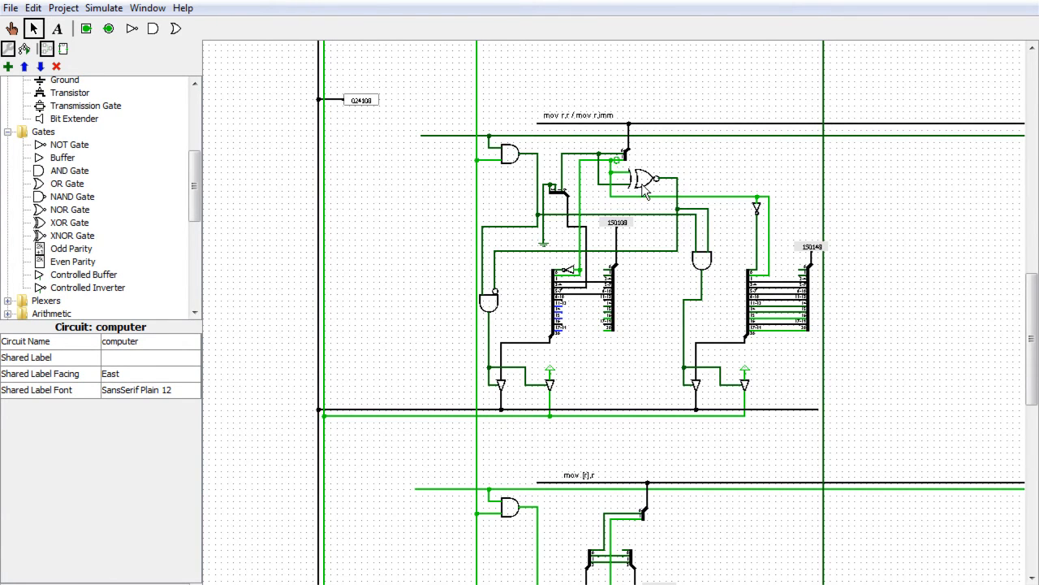
pyautogui.scroll(5, 577, 341)
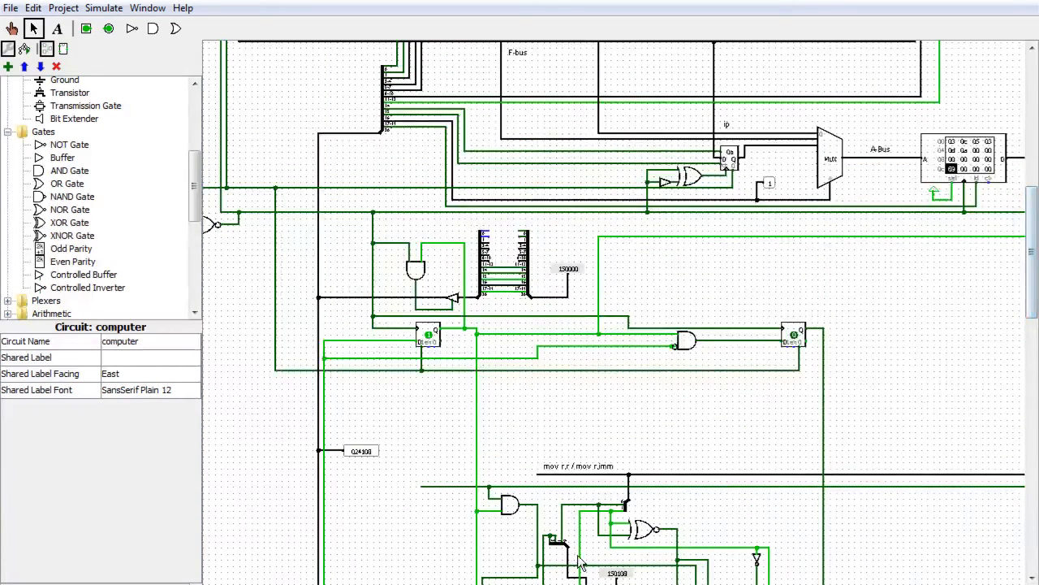
pyautogui.moveTo(1030, 270); pyautogui.dragTo(1031, 333)
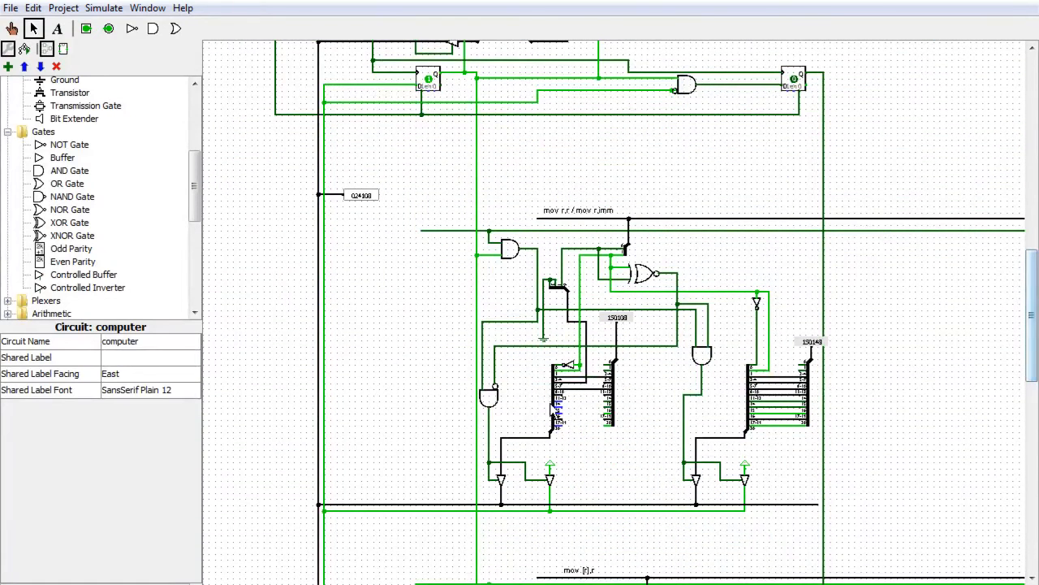
pyautogui.moveTo(563, 397)
pyautogui.mouseDown()
pyautogui.moveTo(608, 397)
pyautogui.moveTo(595, 408)
pyautogui.moveTo(606, 408)
pyautogui.moveTo(607, 425)
pyautogui.mouseUp()
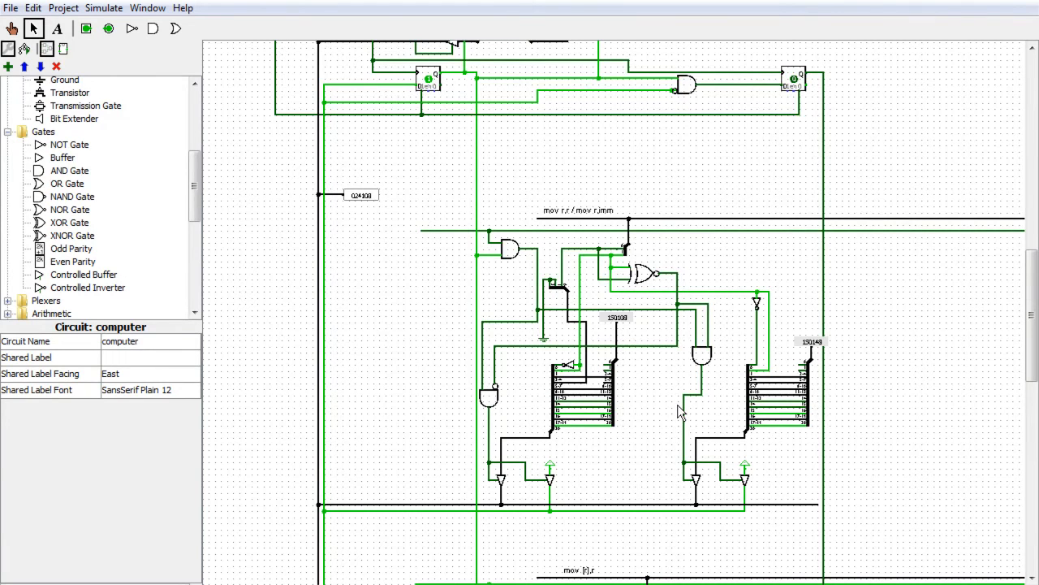
# Check the splitter wiring of the control words across the mov r,r / mov r,imm, mov [r],r and mov r,[r] blocks
pyautogui.moveTo(1033, 360); pyautogui.dragTo(1035, 367)
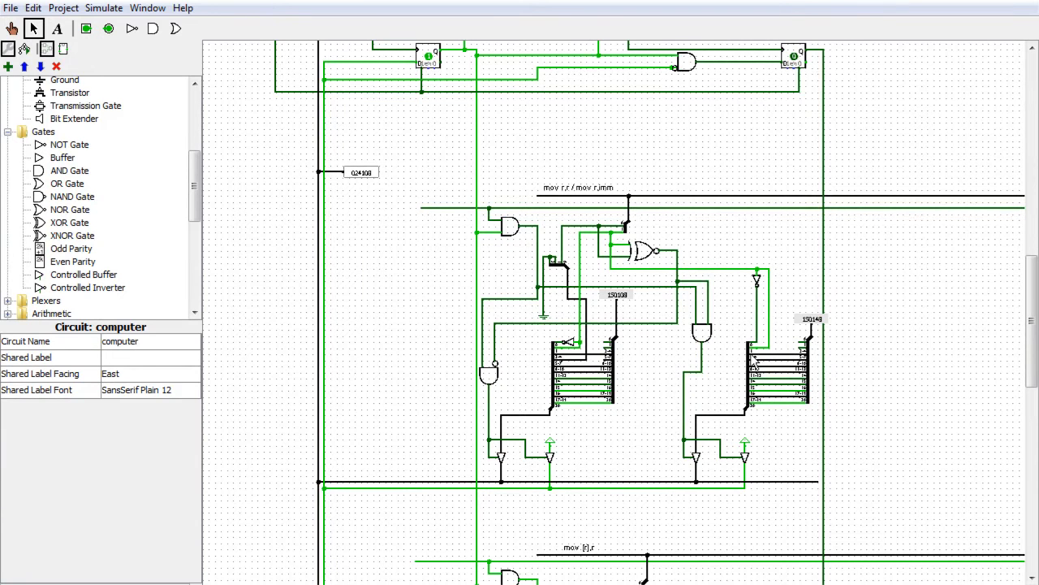
pyautogui.moveTo(1033, 340); pyautogui.dragTo(1004, 499)
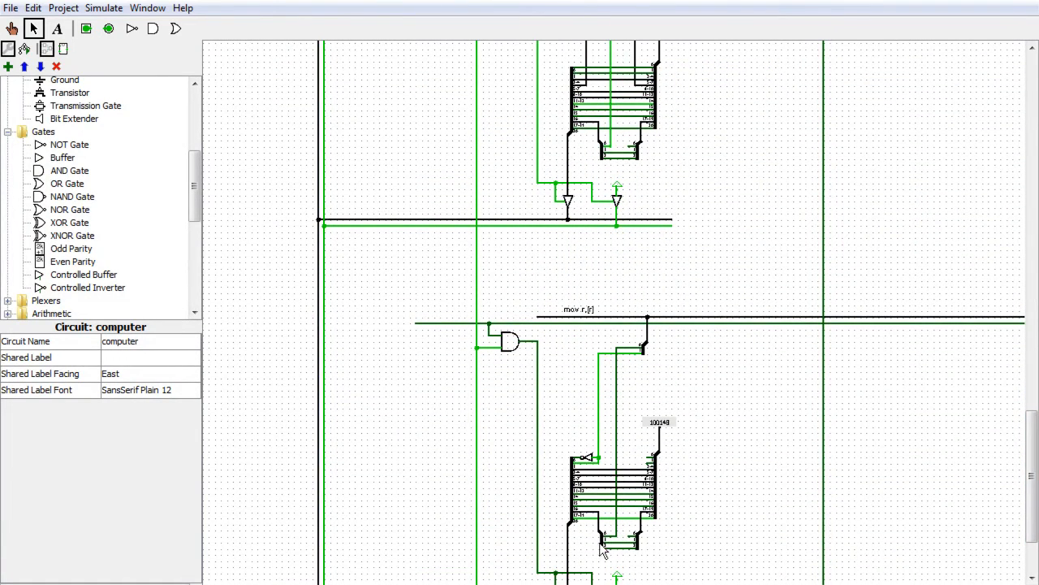
pyautogui.moveTo(1035, 499); pyautogui.dragTo(1035, 355)
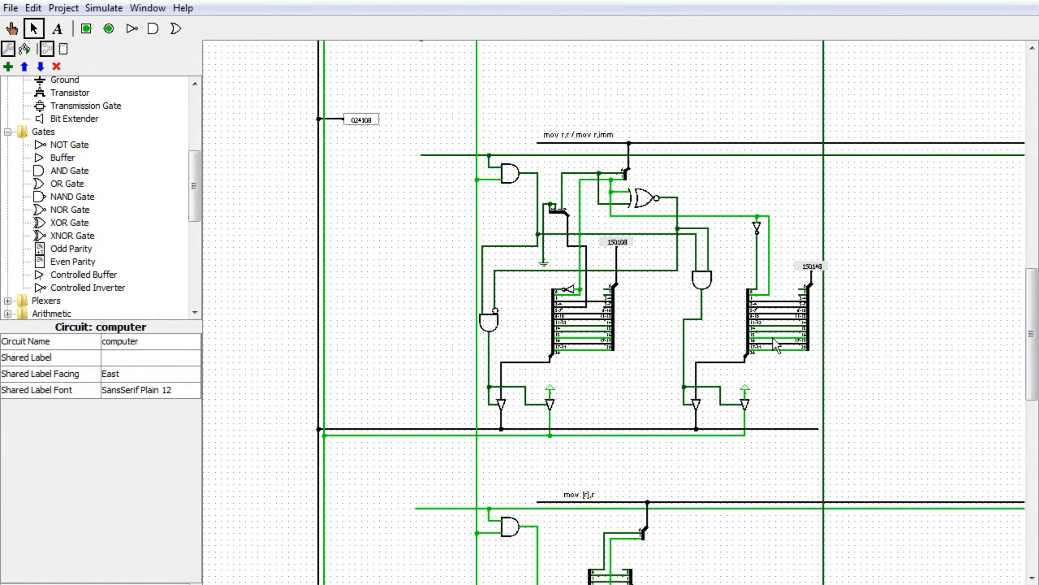
pyautogui.moveTo(1034, 359)
pyautogui.mouseDown()
pyautogui.moveTo(1033, 284)
pyautogui.moveTo(1034, 344)
pyautogui.mouseUp()
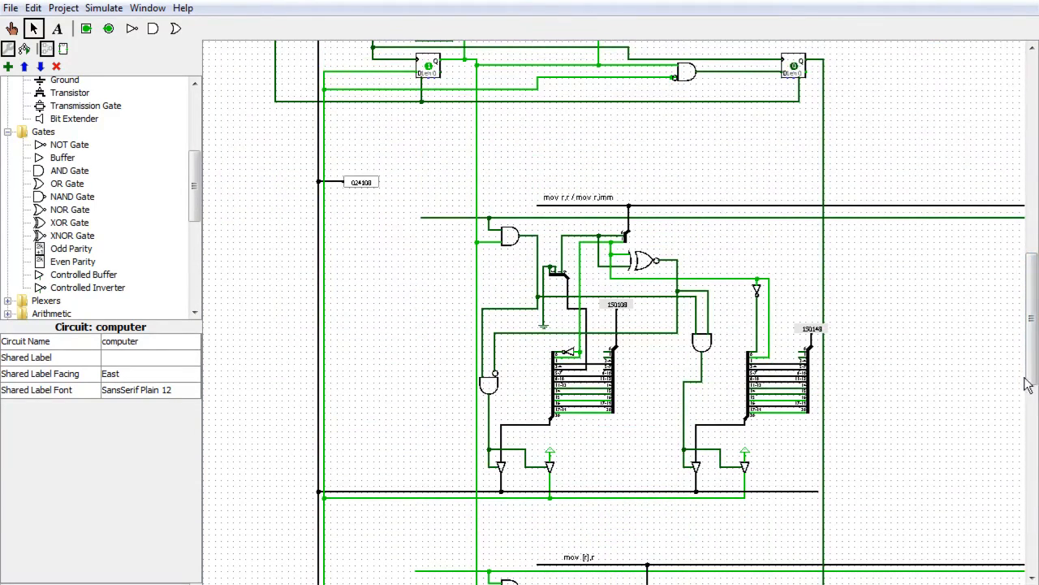
# Delete the vertical wire from the first stage flip-flop's output to the mov blocks and branch a replacement from the fetch buffer's enable line
pyautogui.moveTo(1034, 367); pyautogui.dragTo(1034, 331)
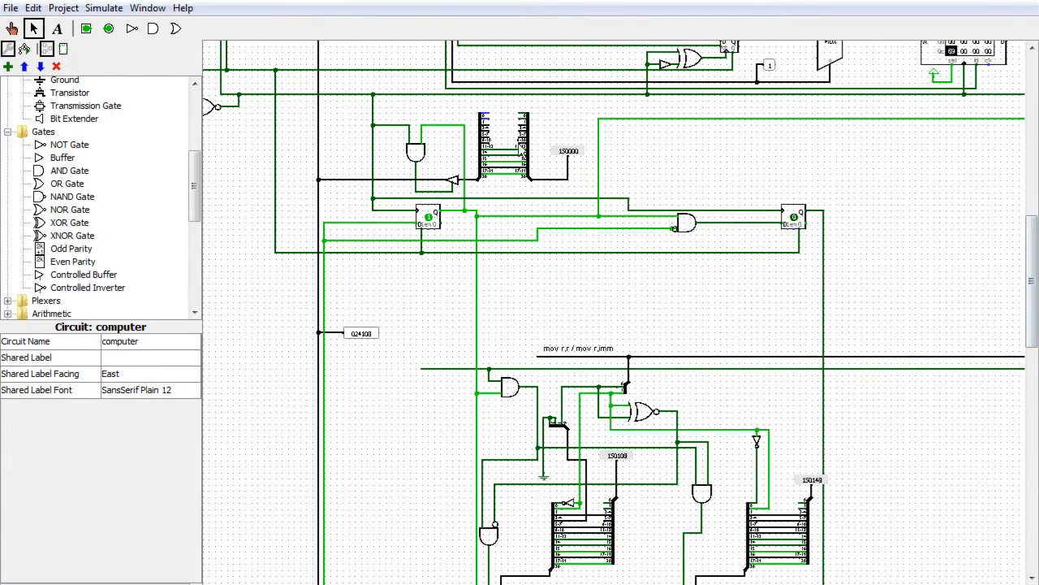
pyautogui.moveTo(1032, 304); pyautogui.dragTo(1032, 454)
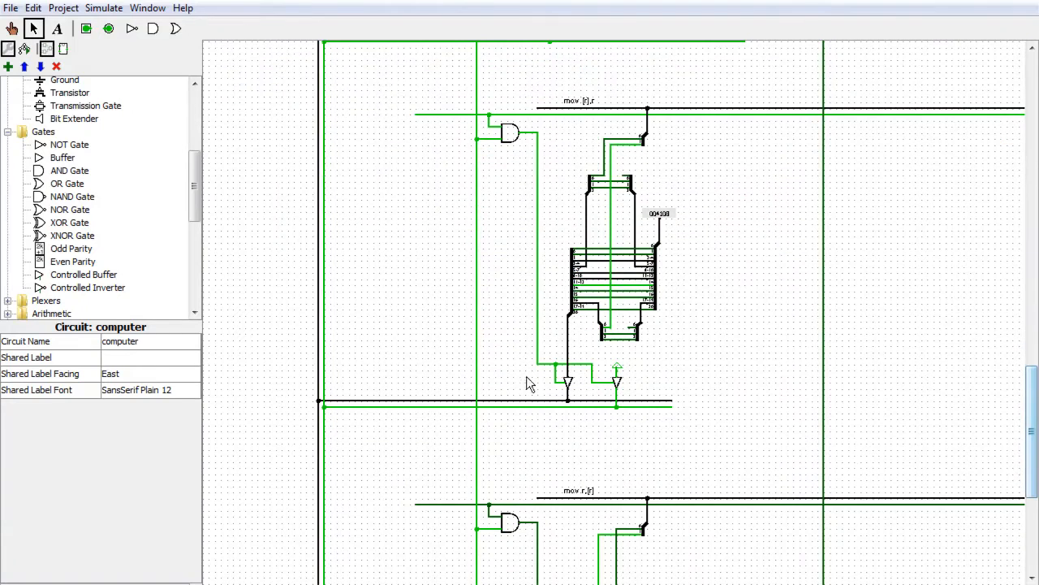
pyautogui.moveTo(1037, 415); pyautogui.dragTo(1032, 285)
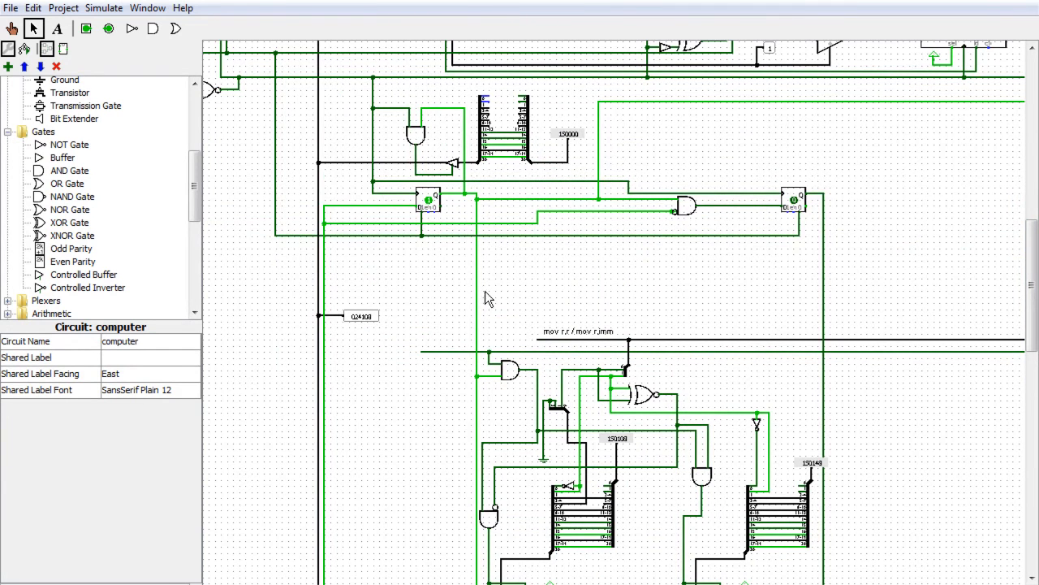
pyautogui.moveTo(1029, 329); pyautogui.dragTo(1035, 361)
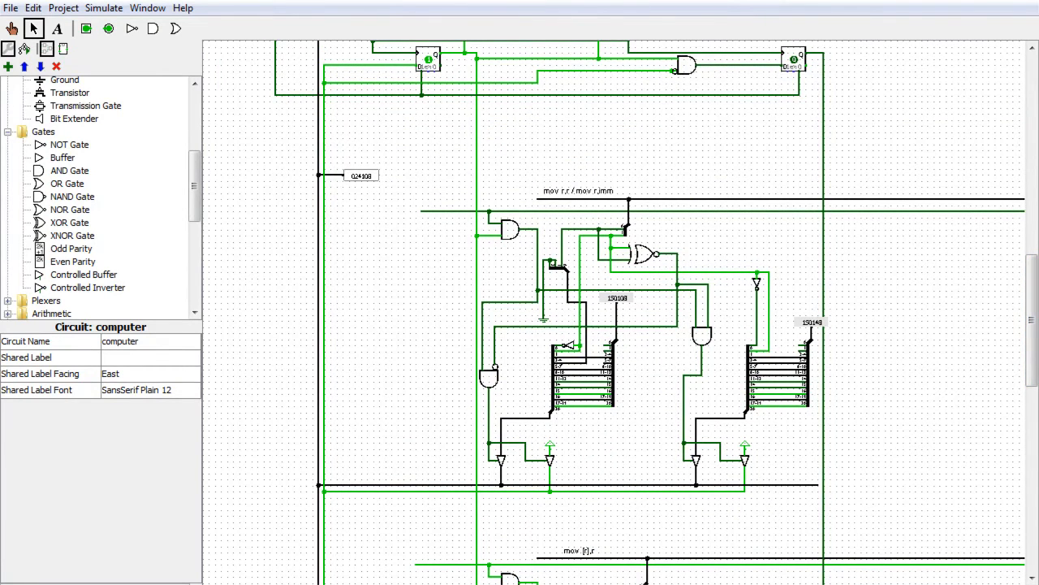
pyautogui.scroll(-2, 601, 333)
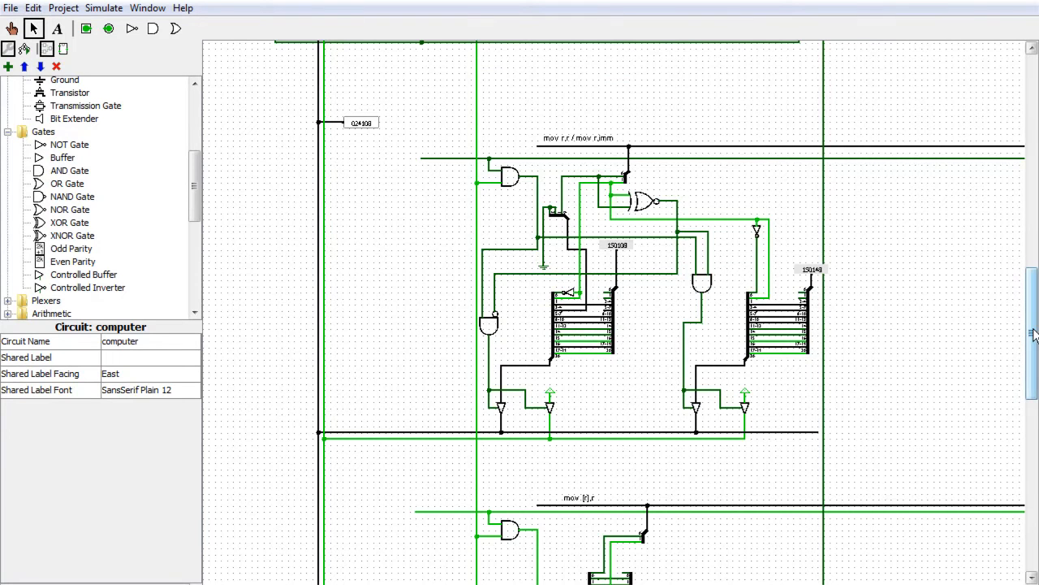
pyautogui.moveTo(1033, 335); pyautogui.dragTo(1033, 281)
pyautogui.click(479, 289)
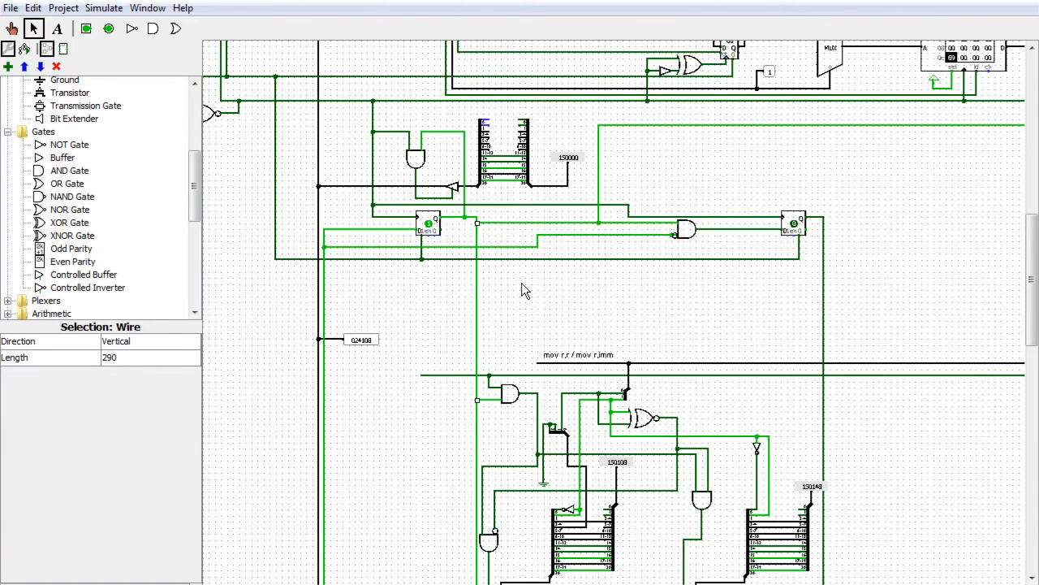
pyautogui.press('Delete')
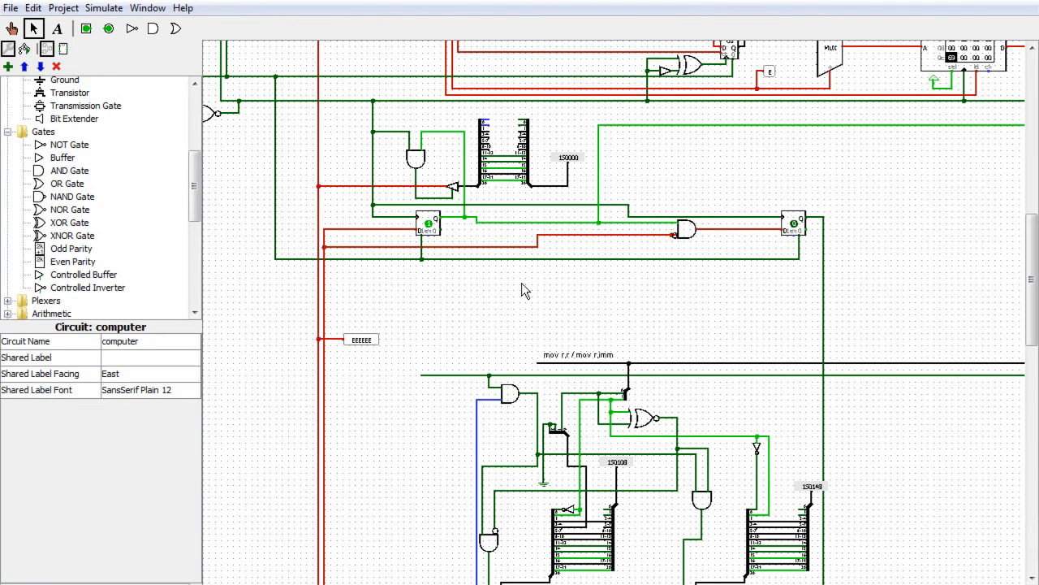
pyautogui.moveTo(454, 199); pyautogui.dragTo(449, 245)
pyautogui.moveTo(471, 304); pyautogui.dragTo(477, 301)
# Place a narrow, south-facing NOT gate at the end of the new branch and wire its output to the mov blocks' shared enable line
pyautogui.click(54, 211)
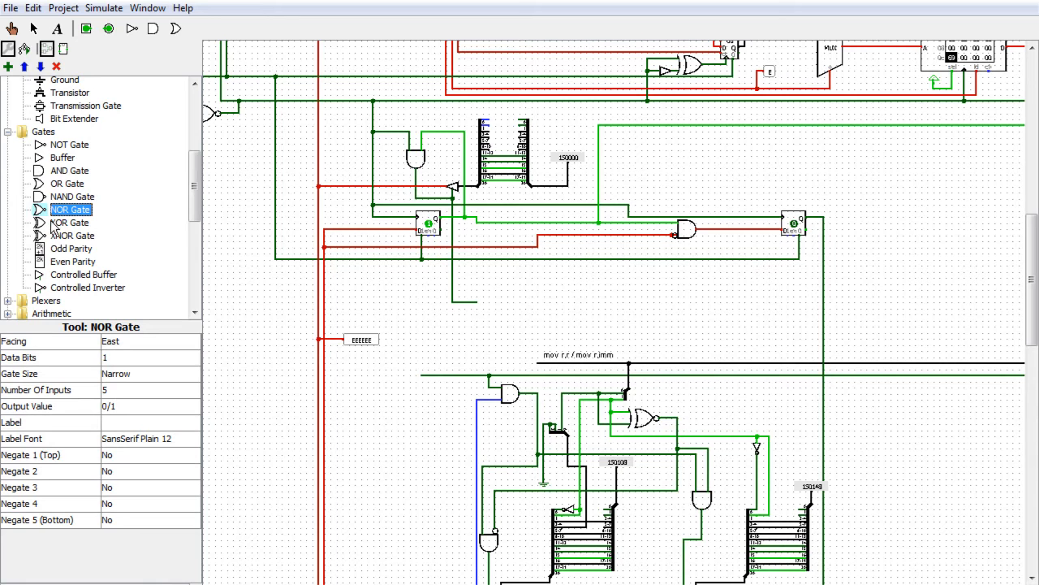
pyautogui.click(59, 146)
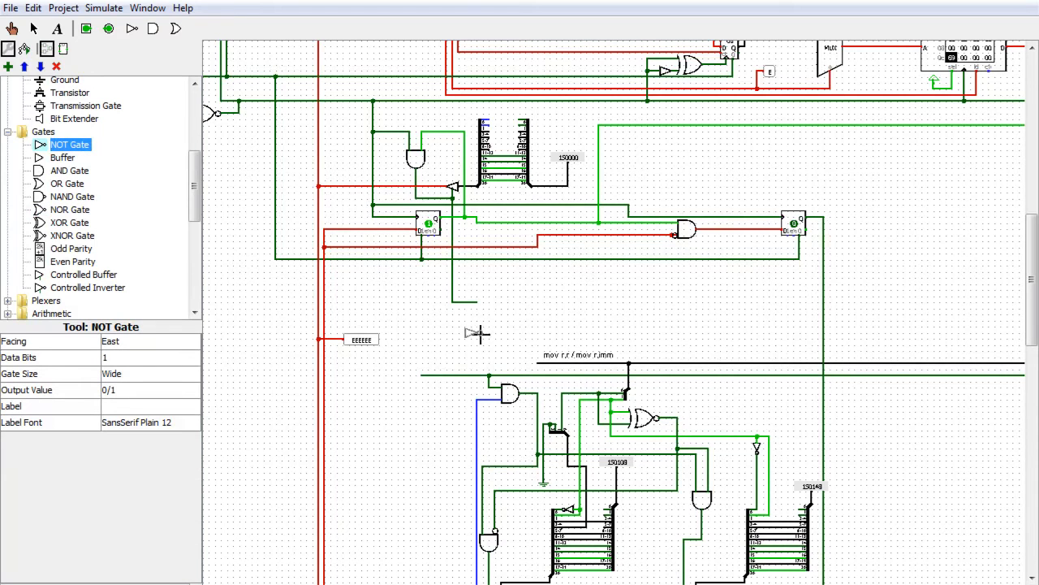
pyautogui.press('Down')
pyautogui.click(123, 374)
pyautogui.click(132, 389)
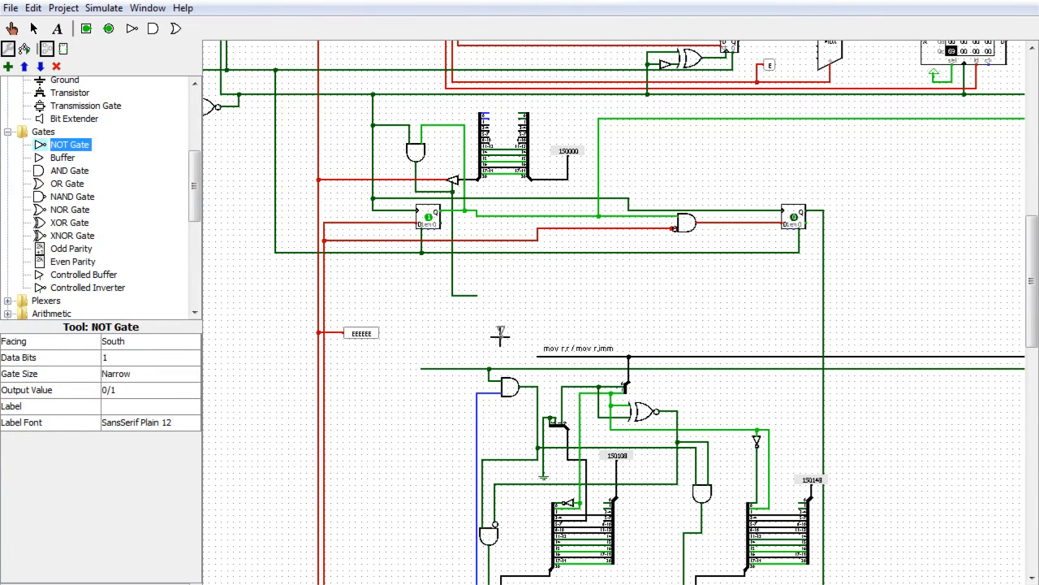
pyautogui.click(477, 324)
pyautogui.moveTo(476, 314); pyautogui.dragTo(476, 393)
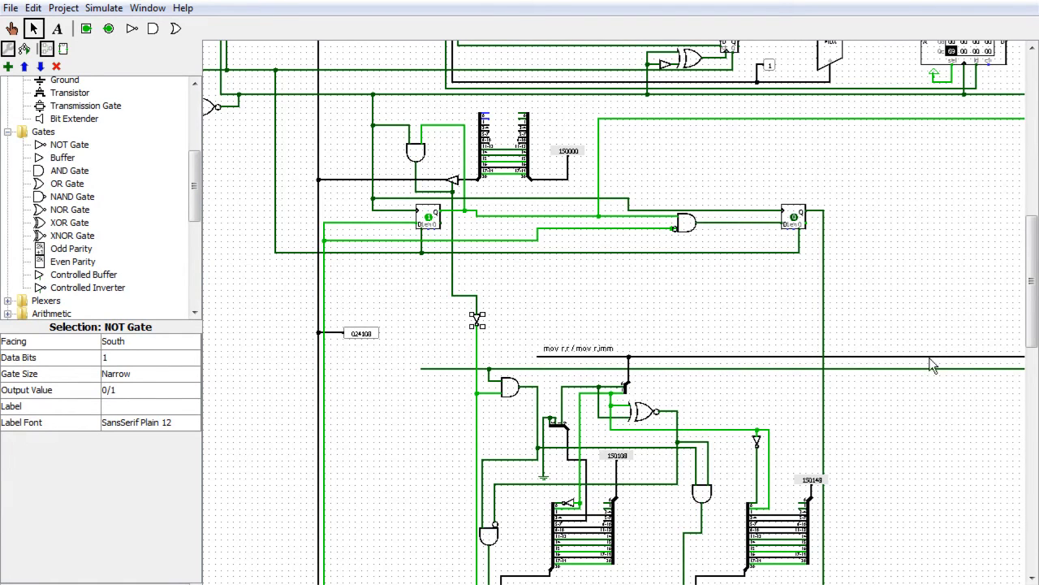
# Check the mov blocks' enable wiring and the control word constants of the mov r,[r] and mov r,r / mov r,imm blocks
pyautogui.moveTo(1032, 299); pyautogui.dragTo(1033, 322)
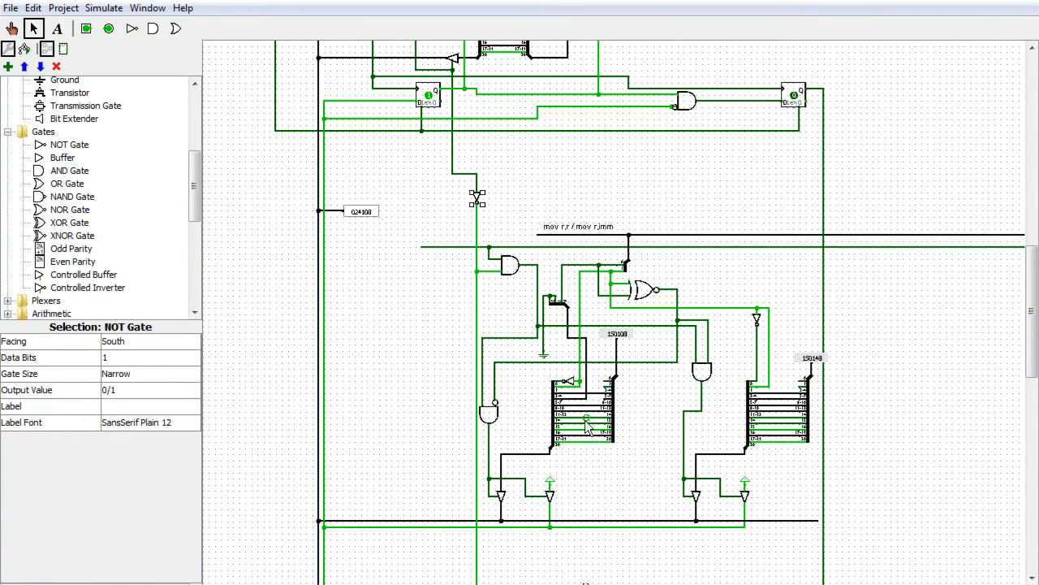
pyautogui.scroll(1, 634, 426)
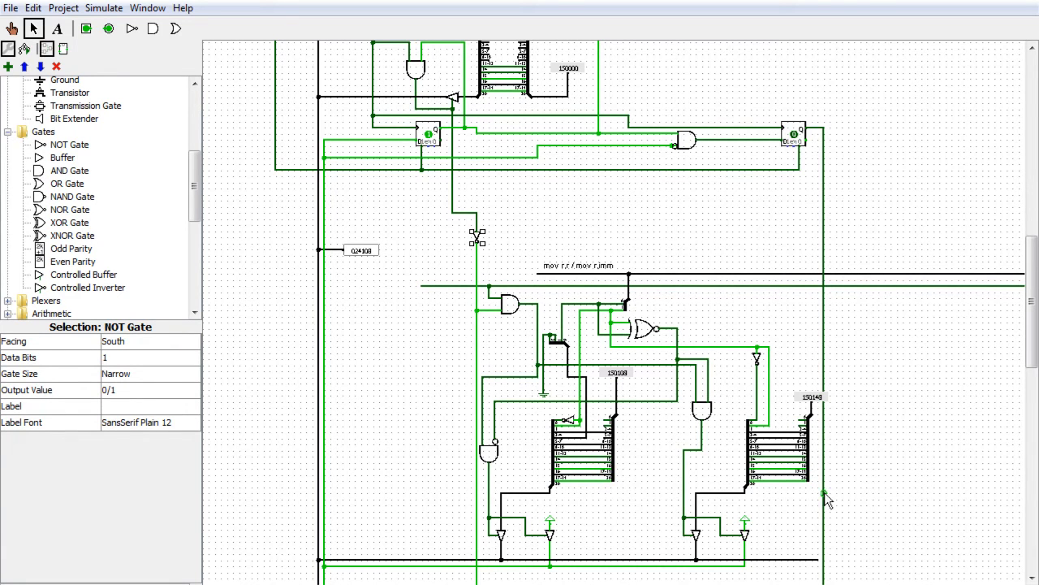
pyautogui.moveTo(1032, 297); pyautogui.dragTo(1029, 480)
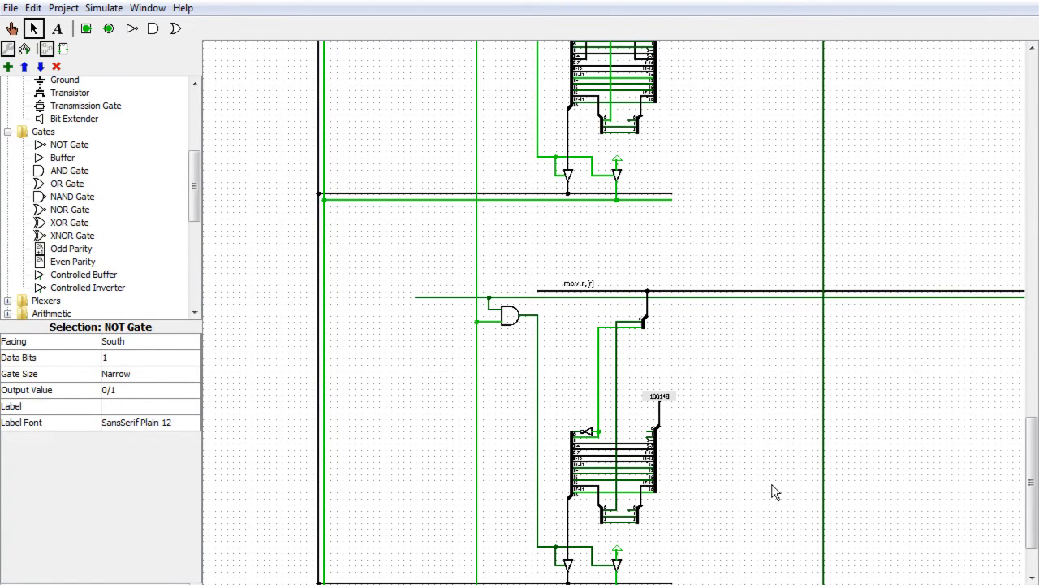
pyautogui.click(663, 403)
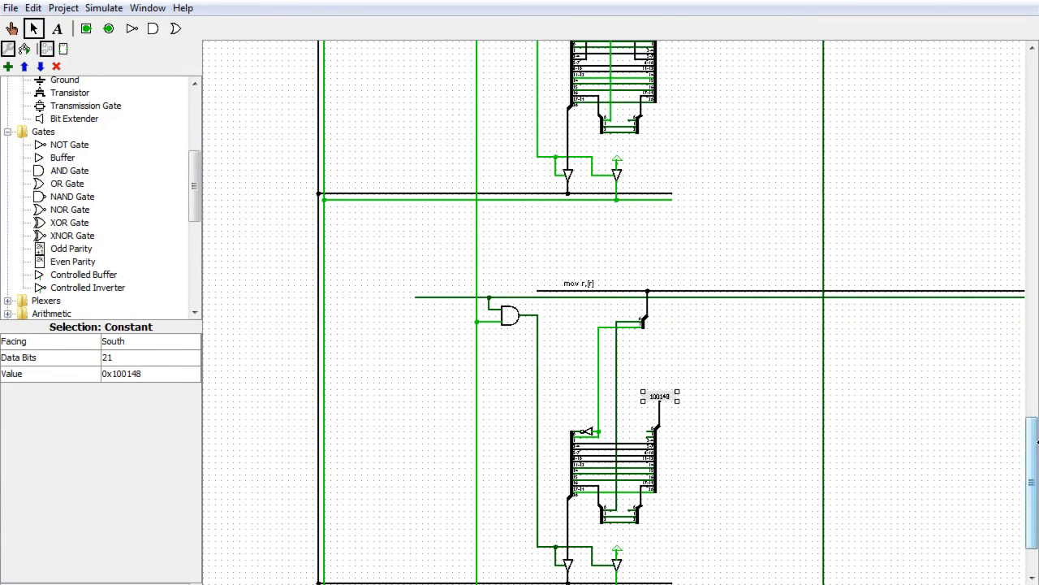
pyautogui.moveTo(1029, 455); pyautogui.dragTo(1022, 309)
pyautogui.click(628, 258)
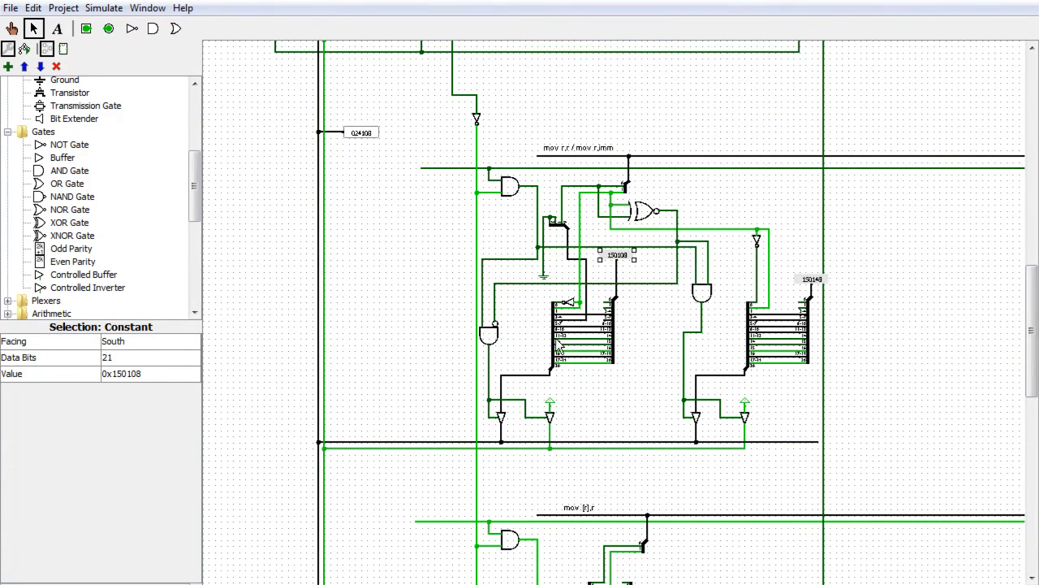
# Try to restart the computer by triggering its clear signal
pyautogui.moveTo(1030, 373); pyautogui.dragTo(1033, 312)
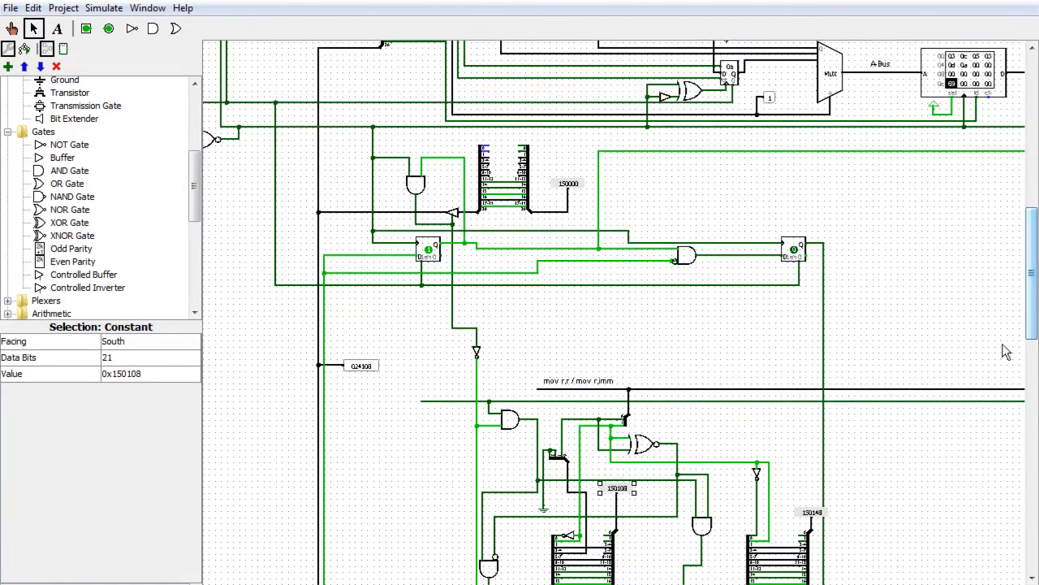
pyautogui.moveTo(617, 583); pyautogui.dragTo(669, 584)
pyautogui.scroll(5, 893, 276)
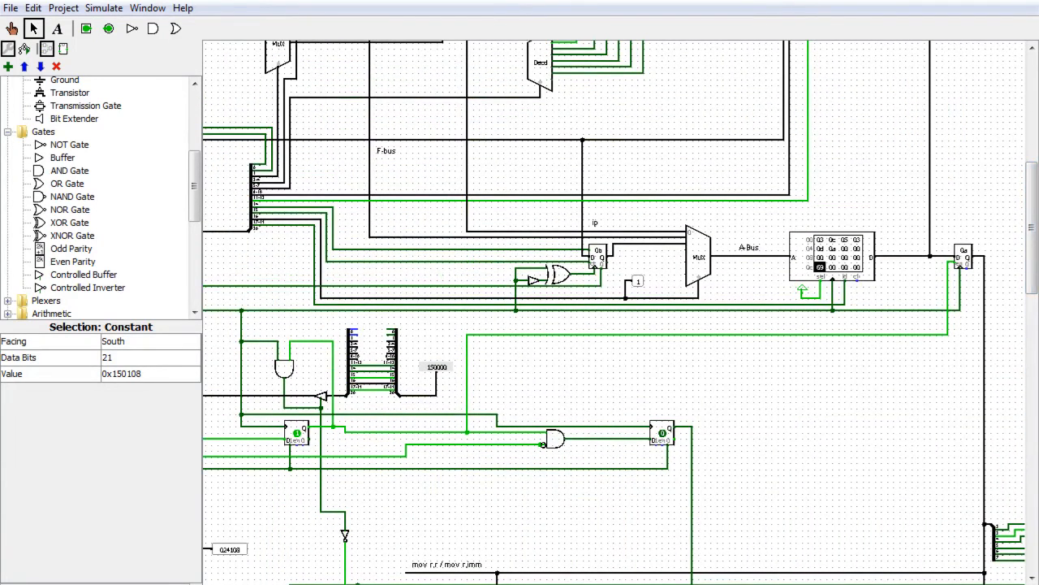
pyautogui.moveTo(1033, 268); pyautogui.dragTo(1032, 236)
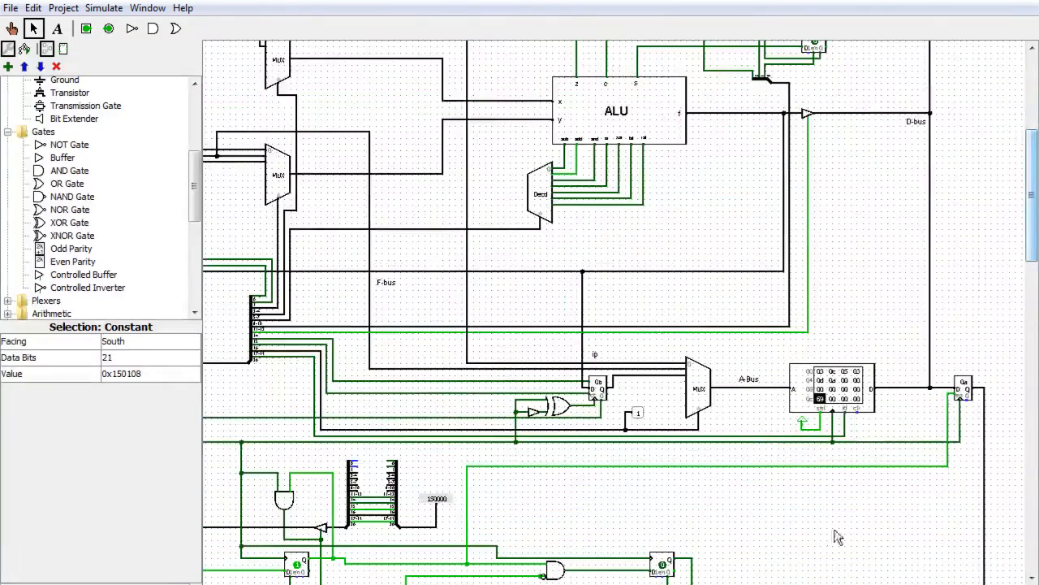
pyautogui.moveTo(812, 584); pyautogui.dragTo(665, 584)
pyautogui.click(11, 29)
pyautogui.click(342, 417)
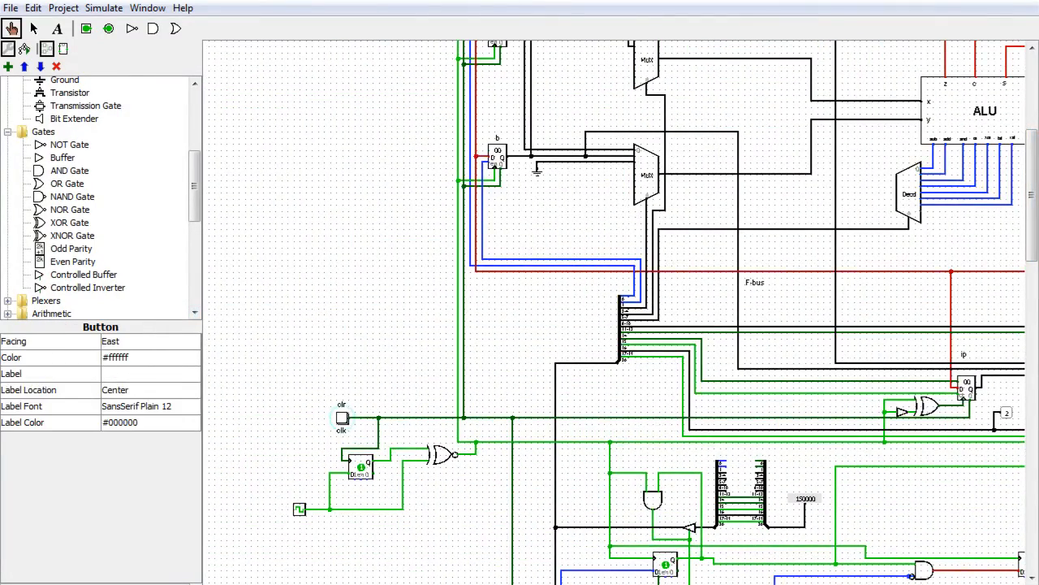
# Reset the simulation and reload the stotest.txt program into the RAM
pyautogui.moveTo(666, 584); pyautogui.dragTo(782, 583)
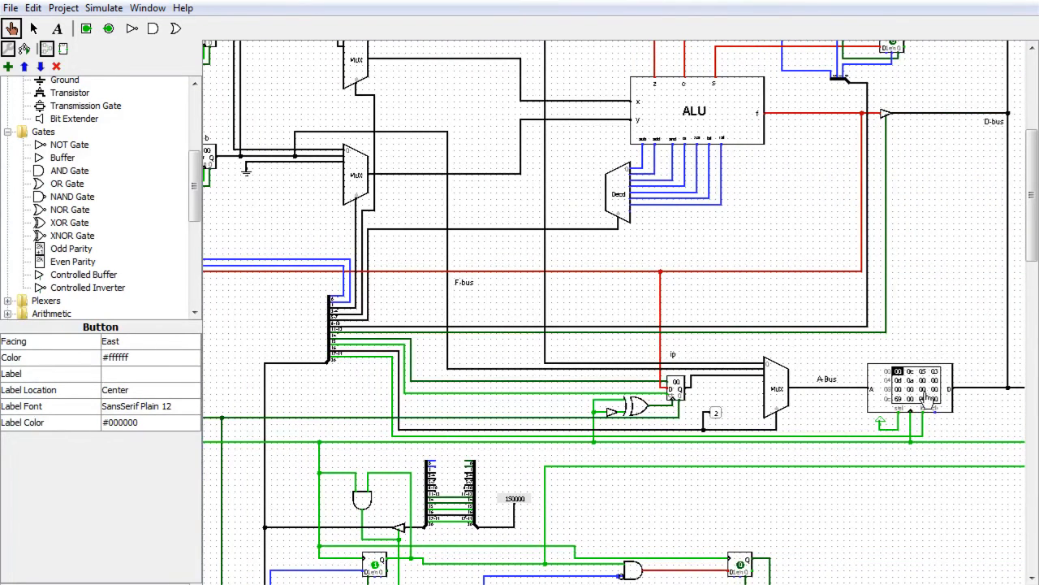
pyautogui.click(90, 13)
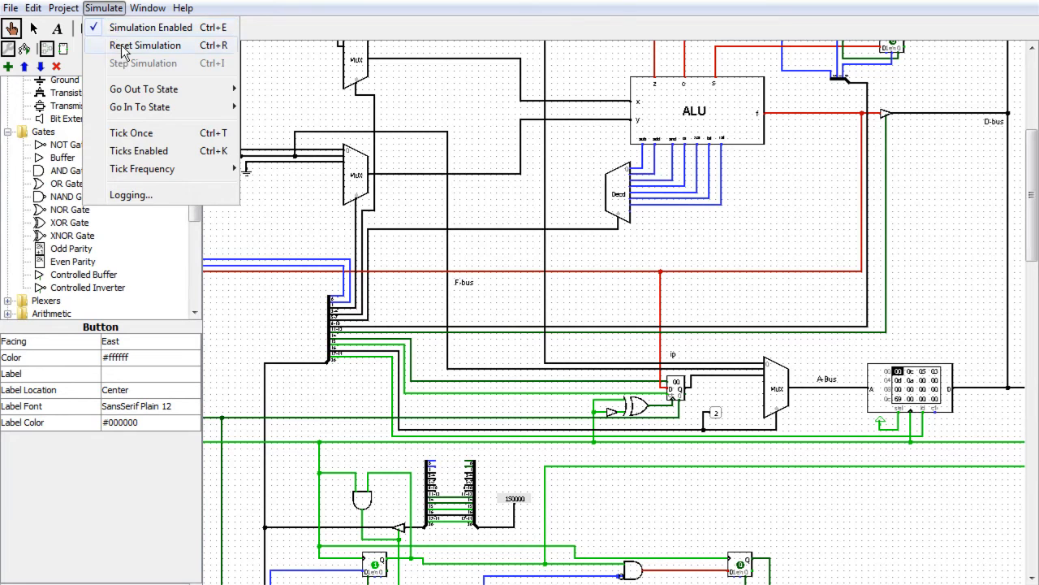
pyautogui.click(118, 46)
pyautogui.hscroll(-3, 535, 547)
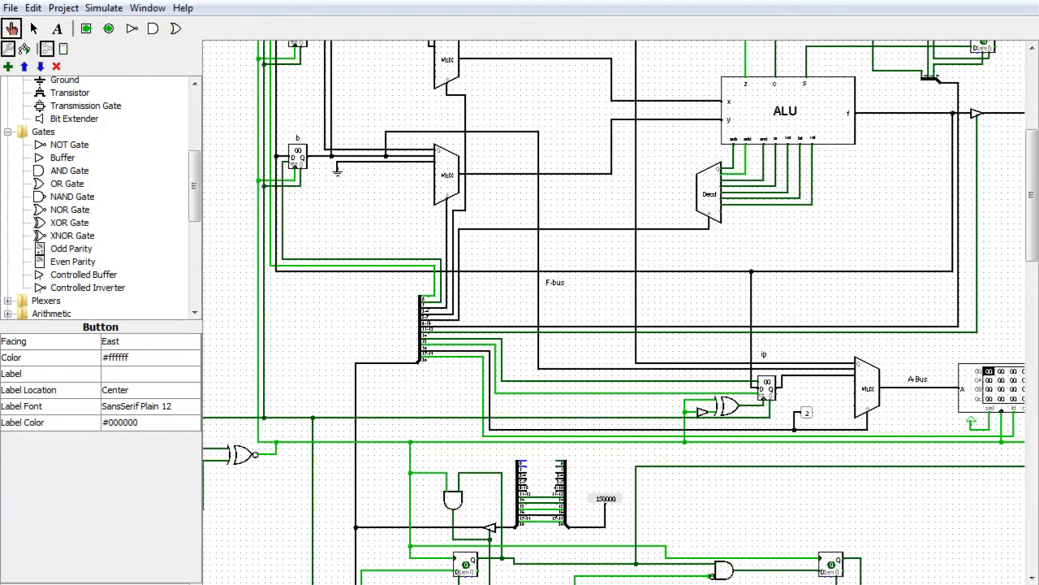
pyautogui.rightClick(995, 387)
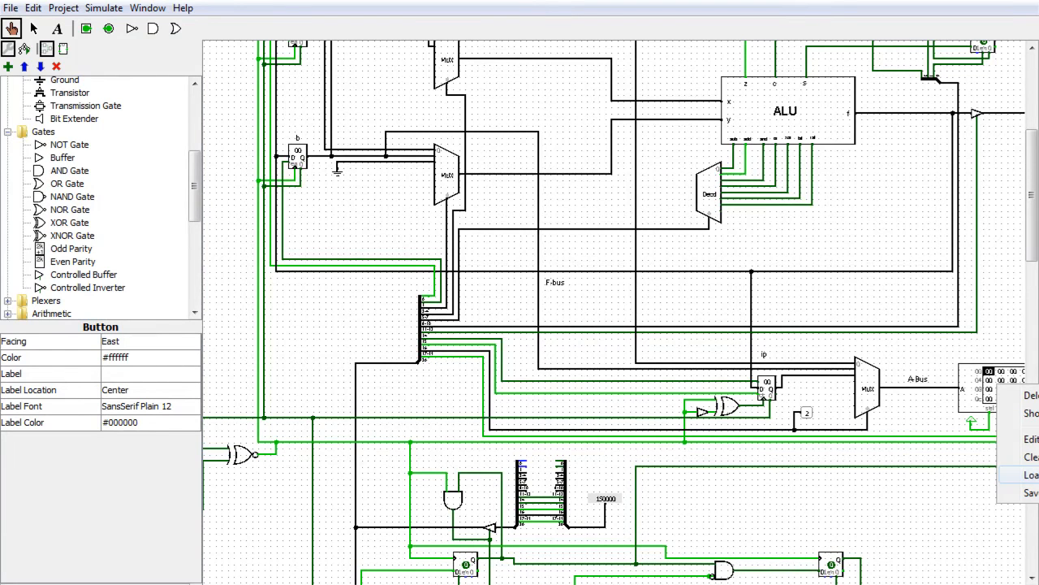
pyautogui.click(1025, 475)
pyautogui.click(403, 322)
pyautogui.click(717, 421)
# Trigger the computer's clear signal and check the stage flip-flops and the active signals of the mov r,r / mov r,imm block
pyautogui.moveTo(503, 584); pyautogui.dragTo(423, 584)
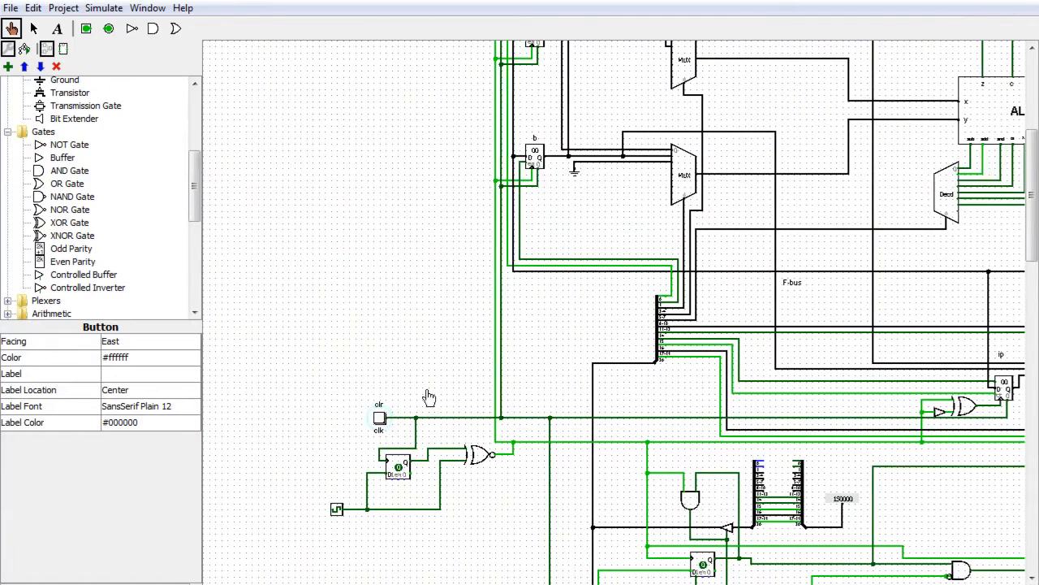
pyautogui.click(382, 418)
pyautogui.moveTo(735, 584); pyautogui.dragTo(822, 584)
pyautogui.moveTo(1032, 258); pyautogui.dragTo(893, 355)
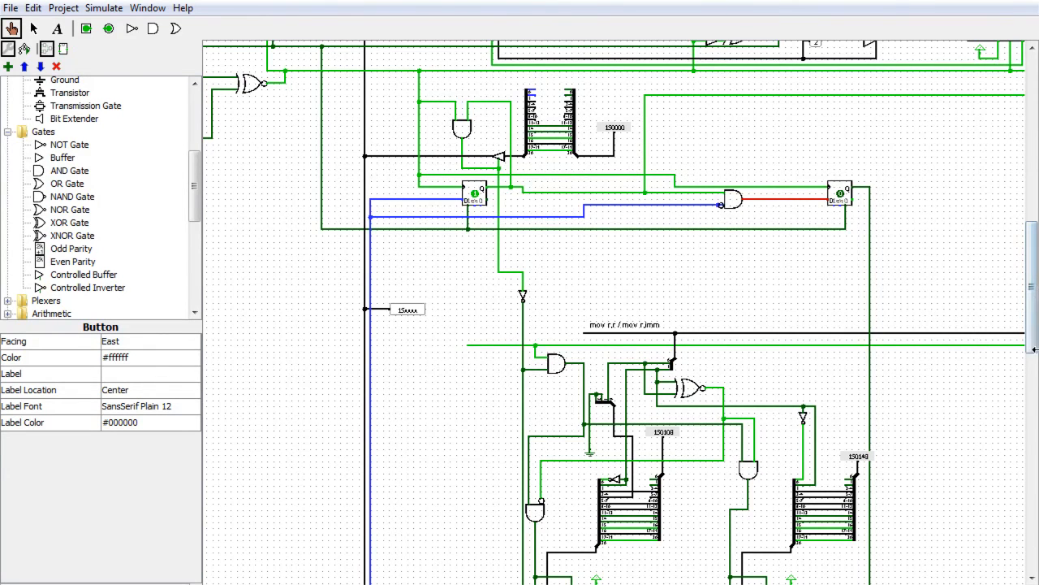
pyautogui.moveTo(1033, 337); pyautogui.dragTo(1033, 372)
pyautogui.moveTo(1031, 395); pyautogui.dragTo(1031, 395)
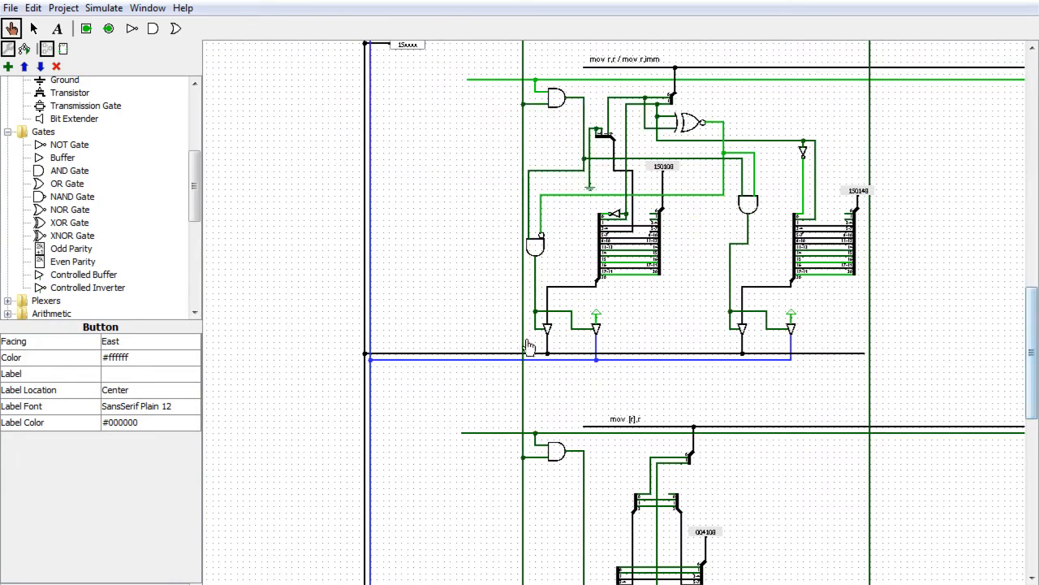
# Examine the fetch stage's 150000 control word splitters, the ALU and register control lines, and the F-bus to trace the error signals
pyautogui.moveTo(1033, 346); pyautogui.dragTo(1032, 225)
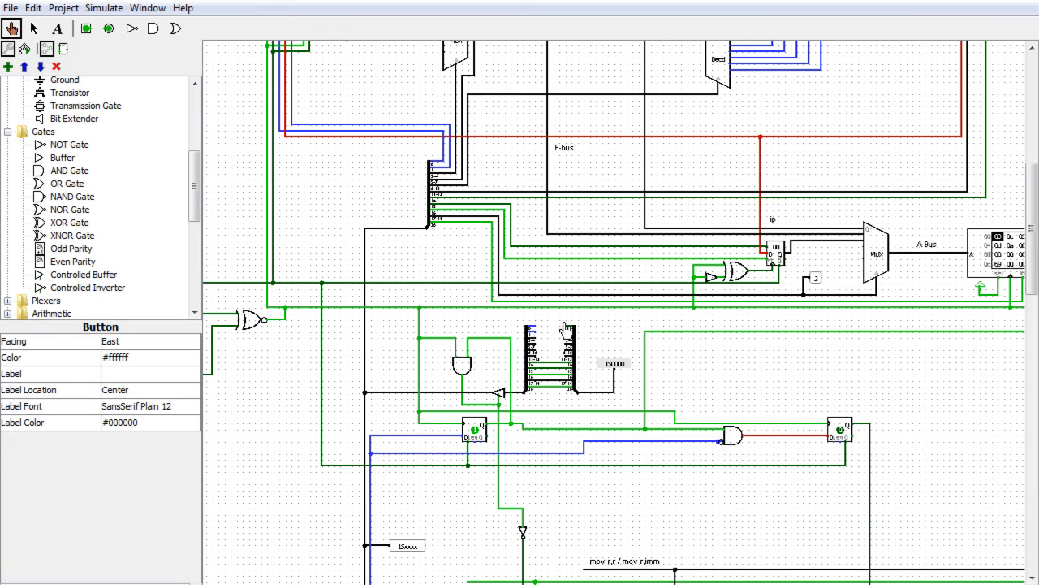
pyautogui.moveTo(1034, 228)
pyautogui.mouseDown()
pyautogui.moveTo(1034, 193)
pyautogui.moveTo(1034, 211)
pyautogui.mouseUp()
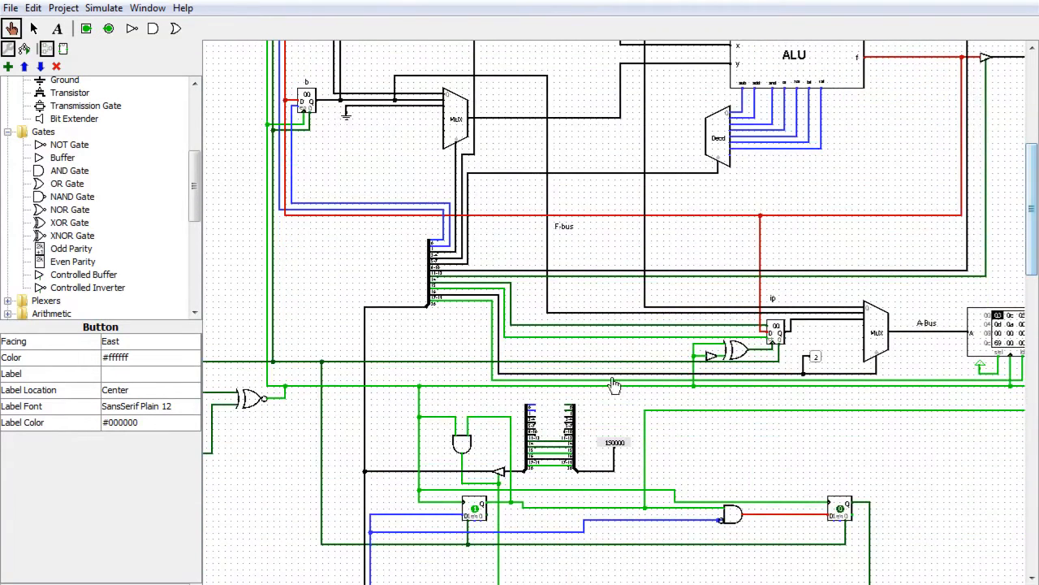
pyautogui.moveTo(650, 583); pyautogui.dragTo(698, 583)
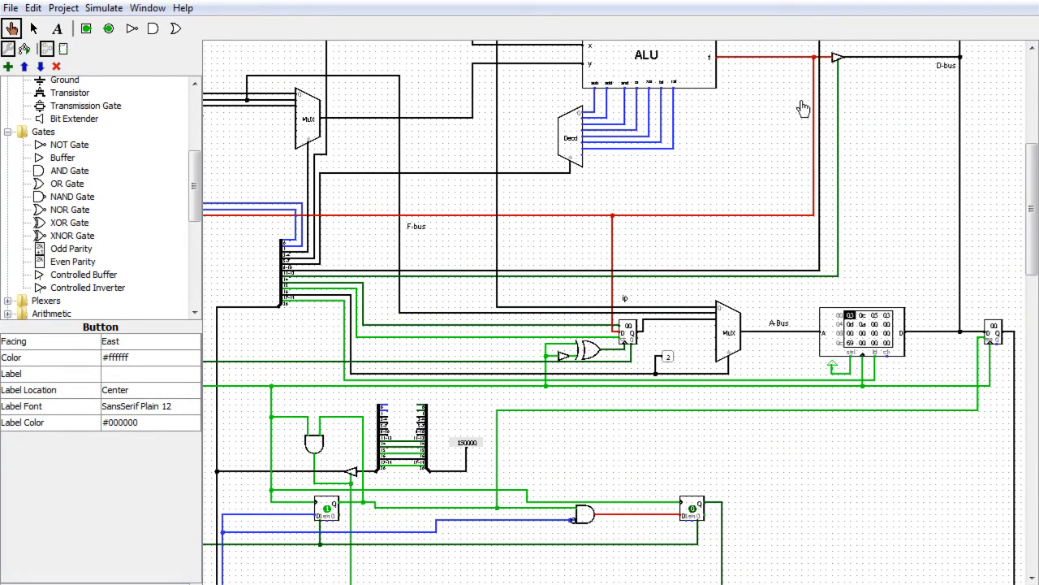
pyautogui.moveTo(559, 583); pyautogui.dragTo(536, 583)
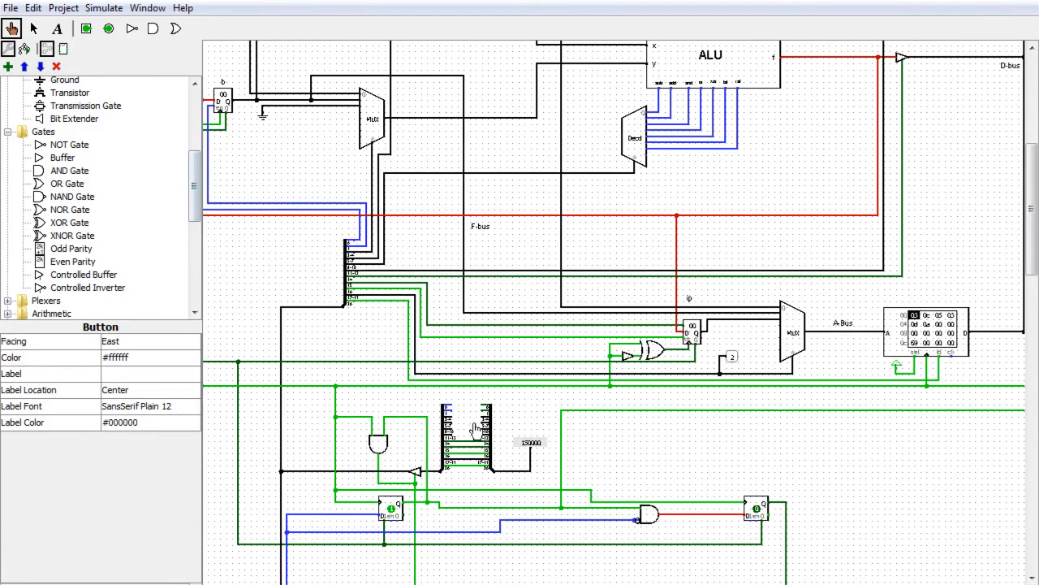
pyautogui.scroll(-1, 533, 490)
pyautogui.scroll(-4, 523, 479)
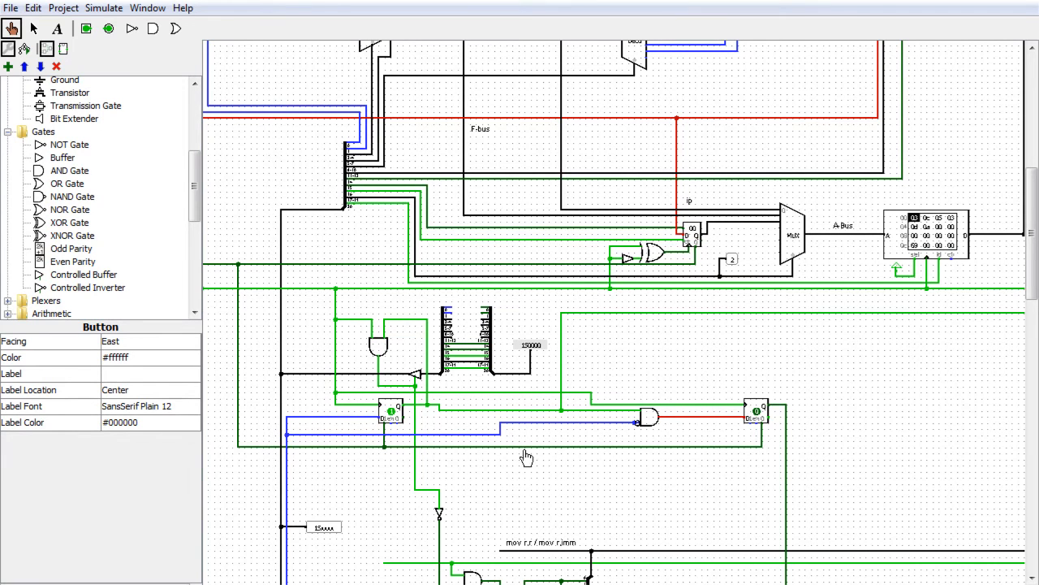
pyautogui.moveTo(1034, 273)
pyautogui.mouseDown()
pyautogui.moveTo(1035, 352)
pyautogui.moveTo(1034, 270)
pyautogui.mouseUp()
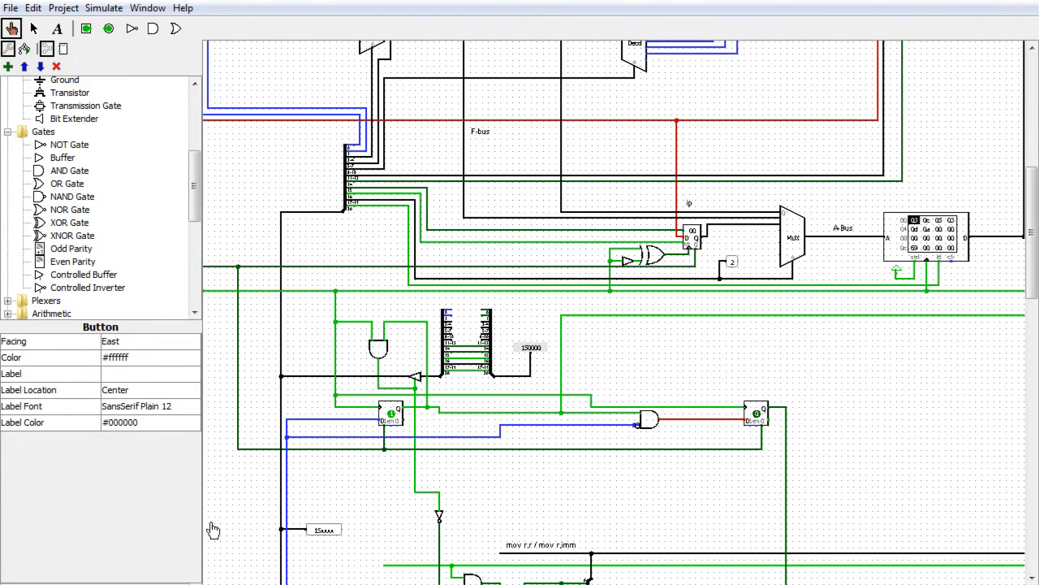
pyautogui.click(185, 584)
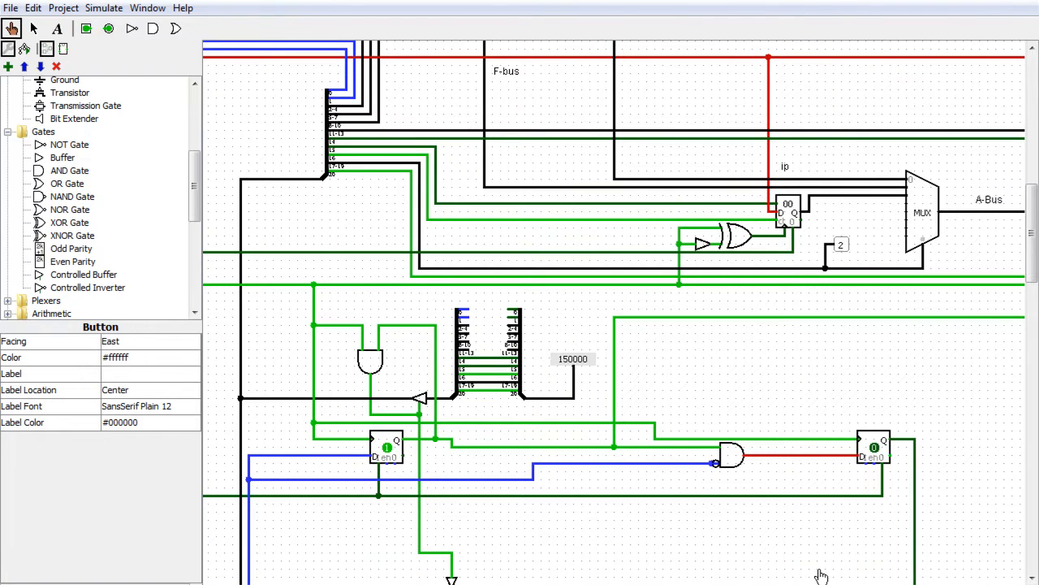
pyautogui.moveTo(487, 584)
pyautogui.mouseDown()
pyautogui.moveTo(526, 584)
pyautogui.moveTo(497, 584)
pyautogui.mouseUp()
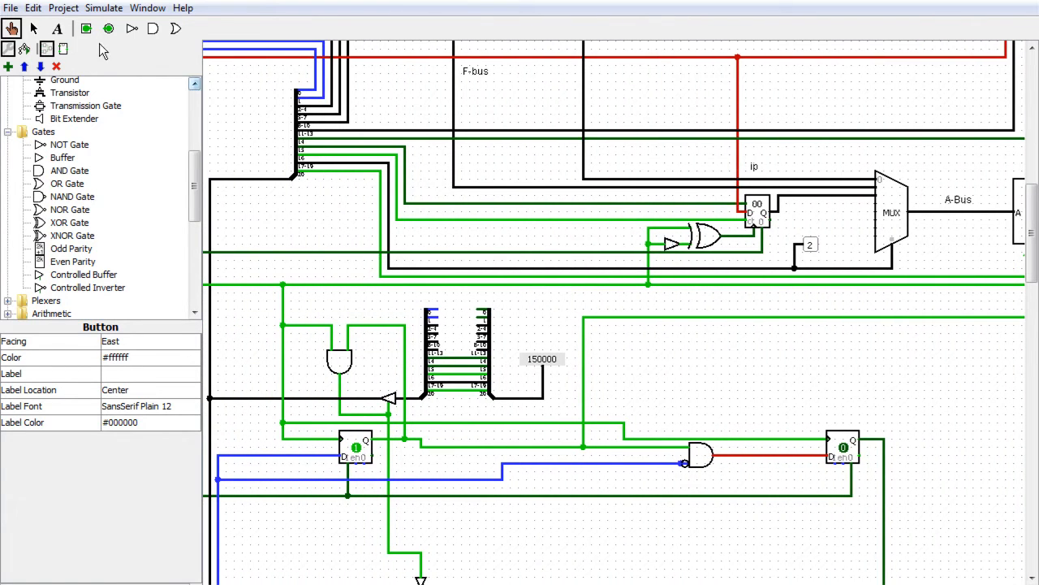
# Reconnect the fetch stage's 150000 control word splitter by nudging it, refreshing the wires between the two splitters
pyautogui.click(36, 30)
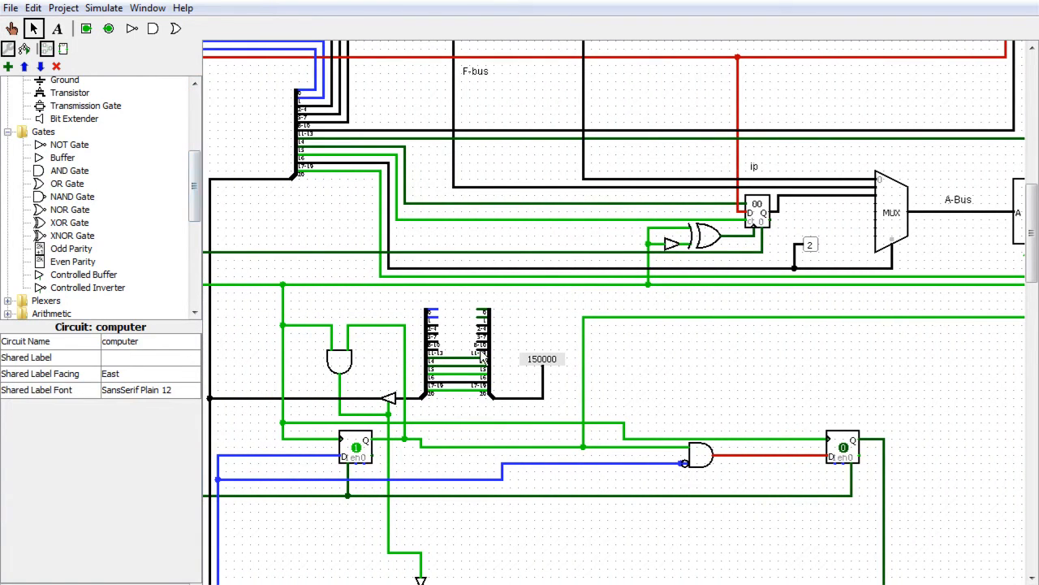
pyautogui.click(482, 357)
pyautogui.moveTo(491, 351)
pyautogui.mouseDown()
pyautogui.moveTo(454, 345)
pyautogui.moveTo(488, 348)
pyautogui.mouseUp()
pyautogui.click(539, 329)
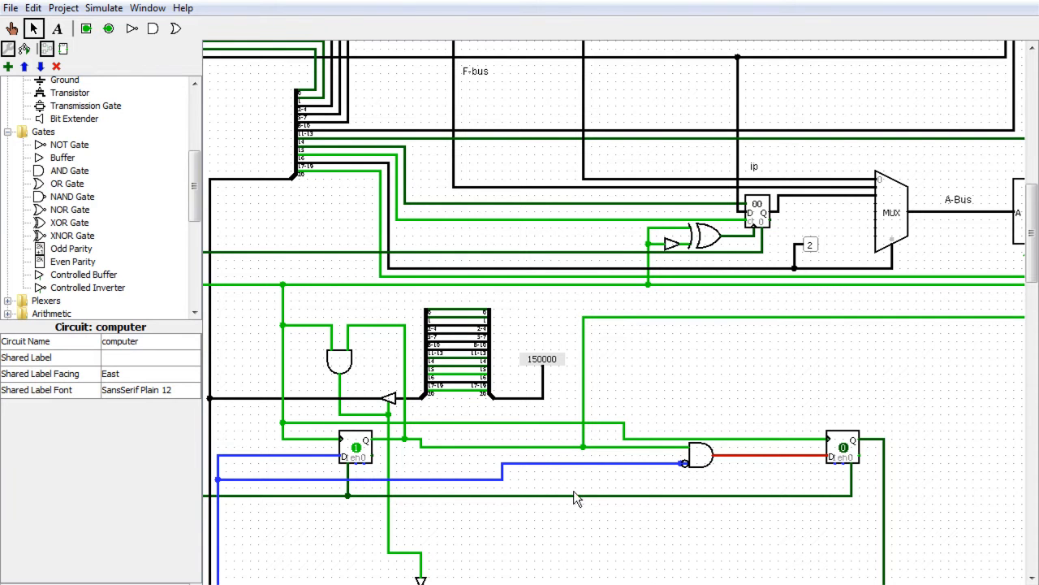
# Trigger the computer's clear signal to restart the processor with the poke tool
pyautogui.scroll(-5, 792, 477)
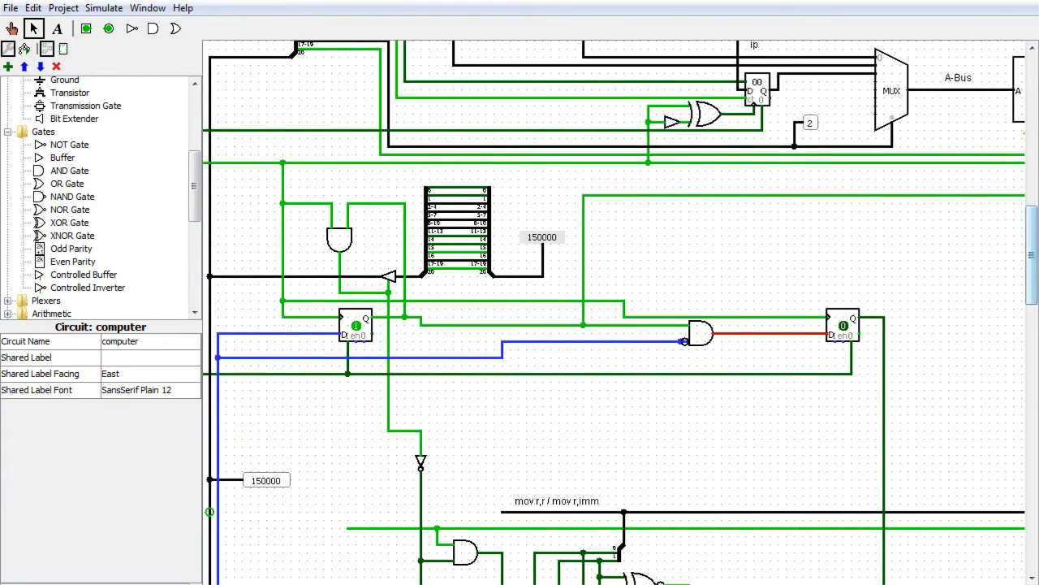
pyautogui.click(175, 584)
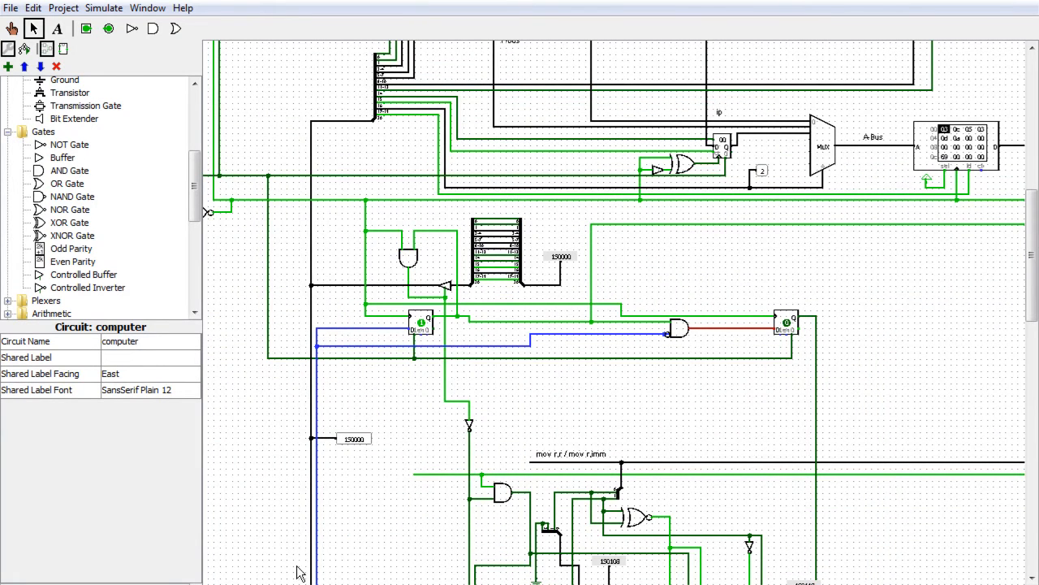
pyautogui.hscroll(-6, 755, 559)
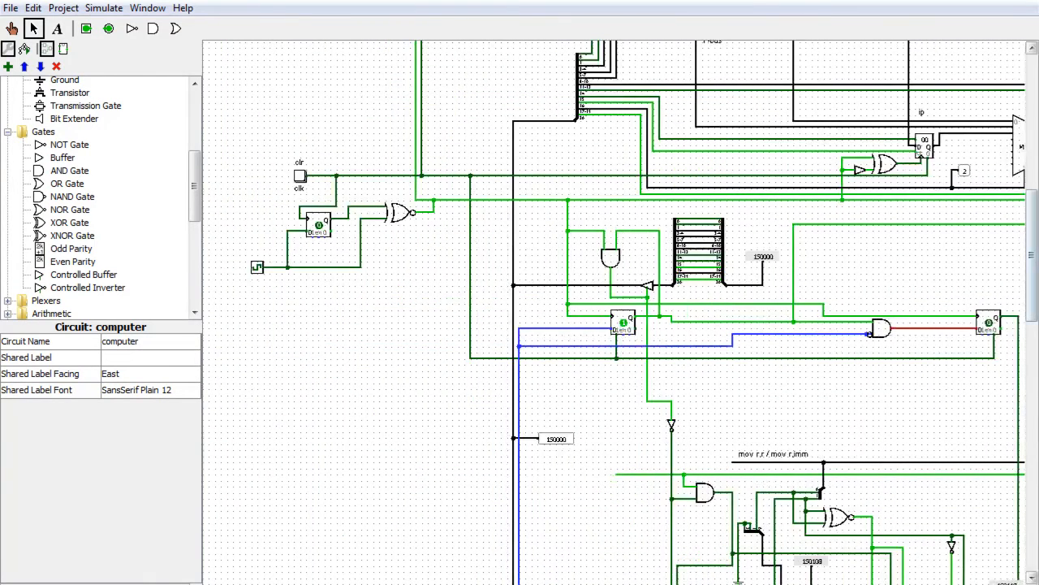
pyautogui.moveTo(1034, 301); pyautogui.dragTo(1034, 266)
pyautogui.click(11, 28)
pyautogui.click(300, 320)
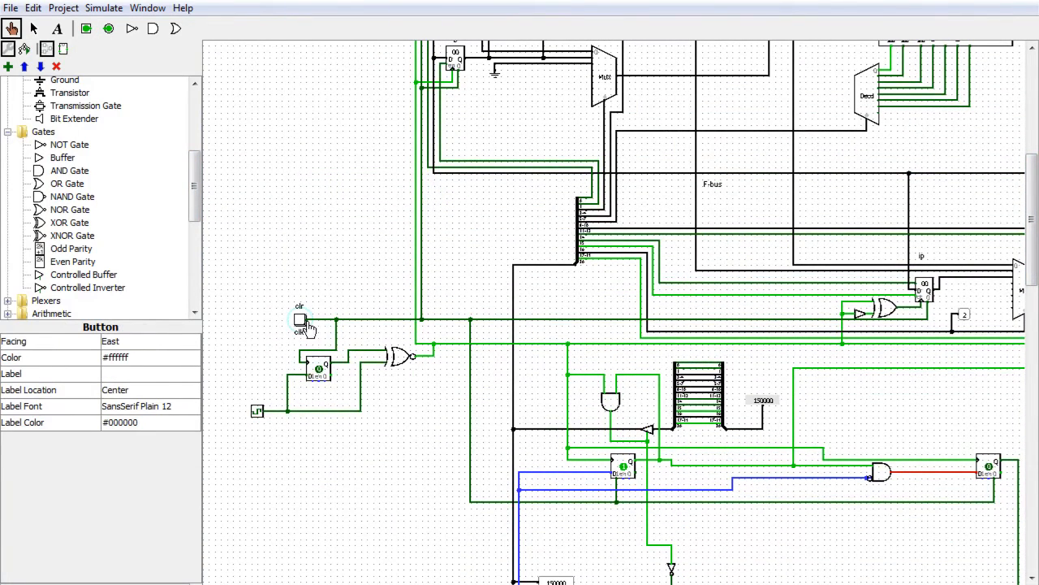
# Examine the stage flip-flops, the mov r,r / mov r,imm block, the ip register, the RAM and the ALU registers
pyautogui.moveTo(666, 584); pyautogui.dragTo(755, 584)
pyautogui.moveTo(1032, 219); pyautogui.dragTo(1032, 271)
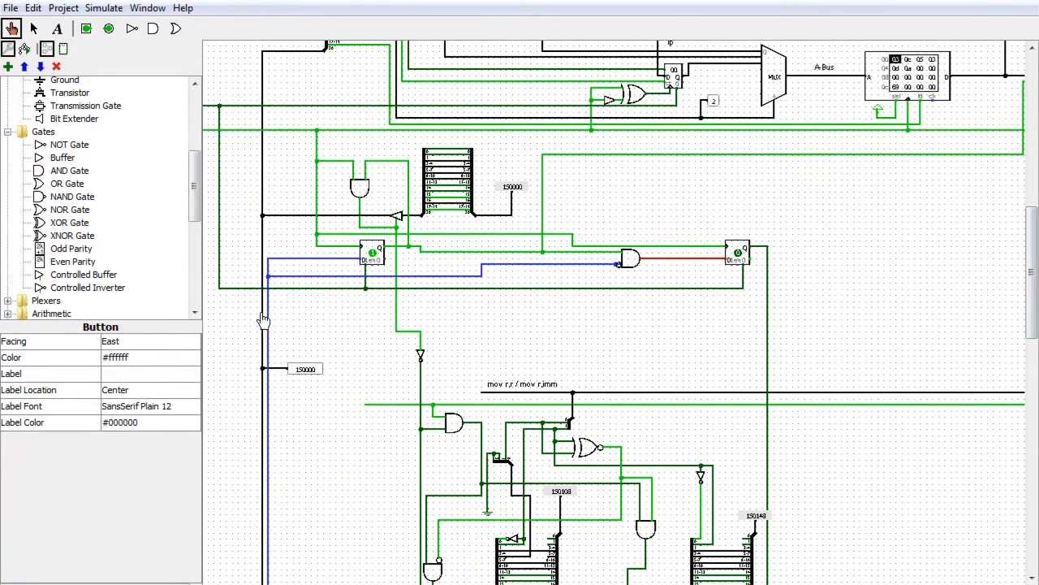
pyautogui.moveTo(1032, 334); pyautogui.dragTo(1032, 281)
pyautogui.moveTo(796, 584)
pyautogui.mouseDown()
pyautogui.moveTo(768, 584)
pyautogui.moveTo(816, 584)
pyautogui.mouseUp()
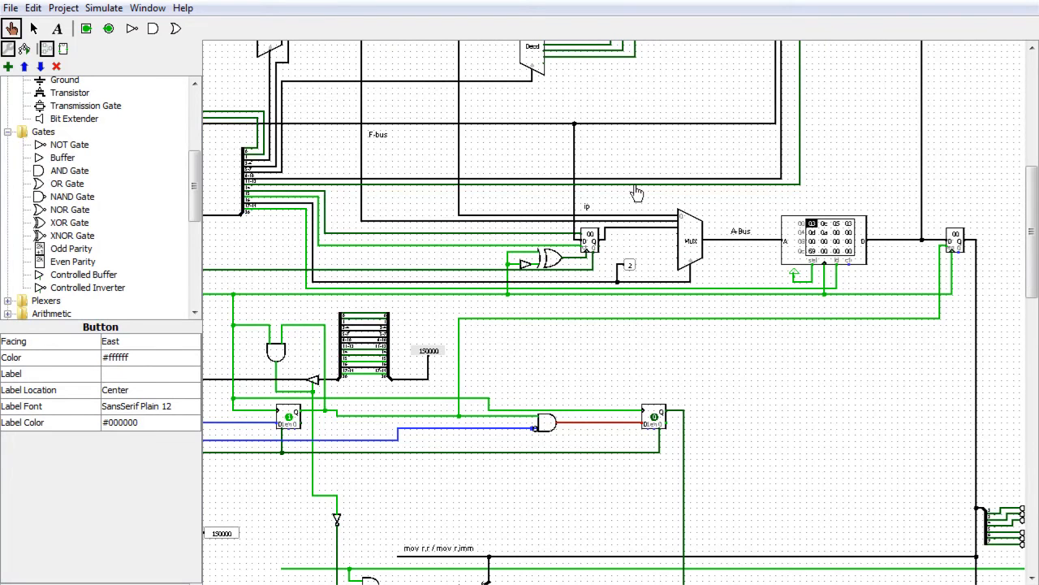
pyautogui.moveTo(780, 584); pyautogui.dragTo(769, 584)
pyautogui.moveTo(1034, 268); pyautogui.dragTo(1035, 207)
pyautogui.moveTo(800, 583); pyautogui.dragTo(780, 583)
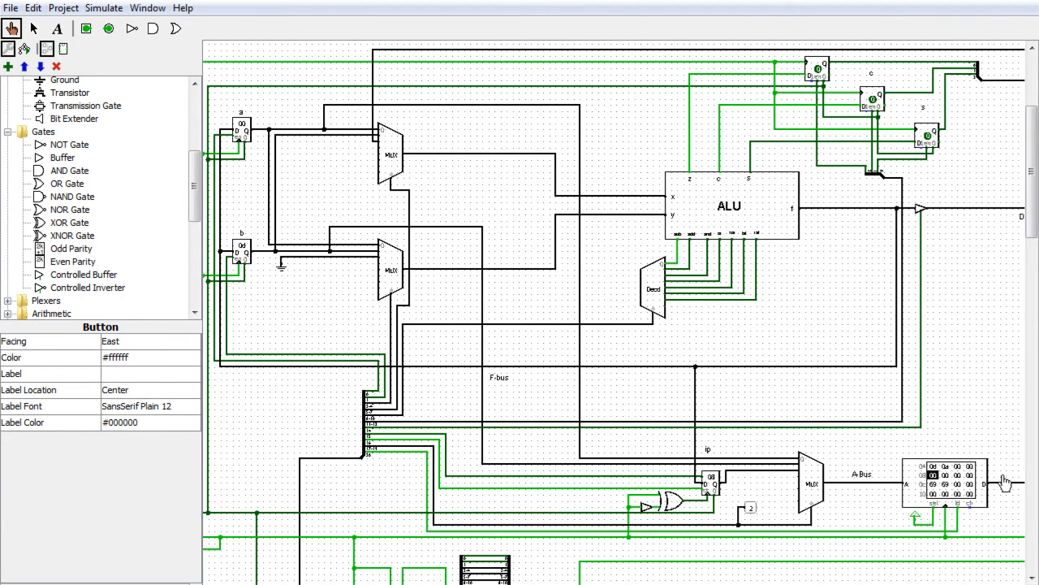
# Check the opcode coding in the CPU control spreadsheet and set the RAM byte at address 08 to 01
pyautogui.click(934, 480)
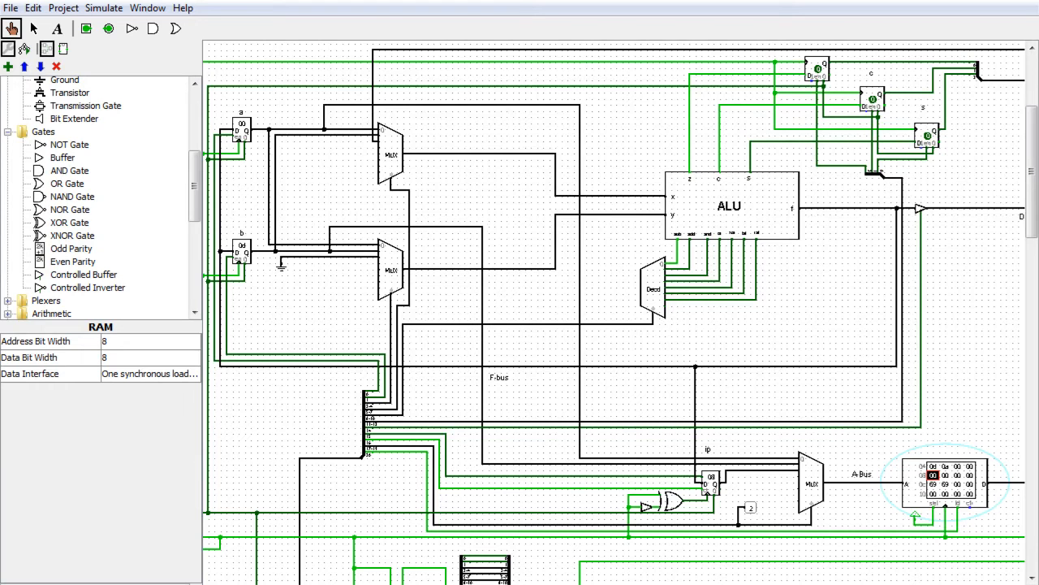
pyautogui.hotkey('alt', 'Tab')
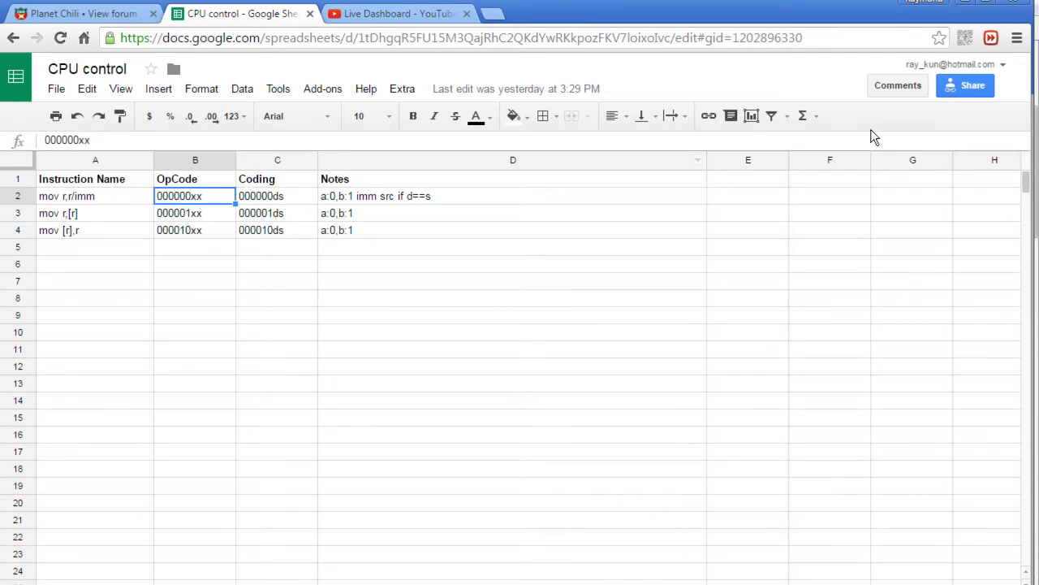
pyautogui.click(968, 3)
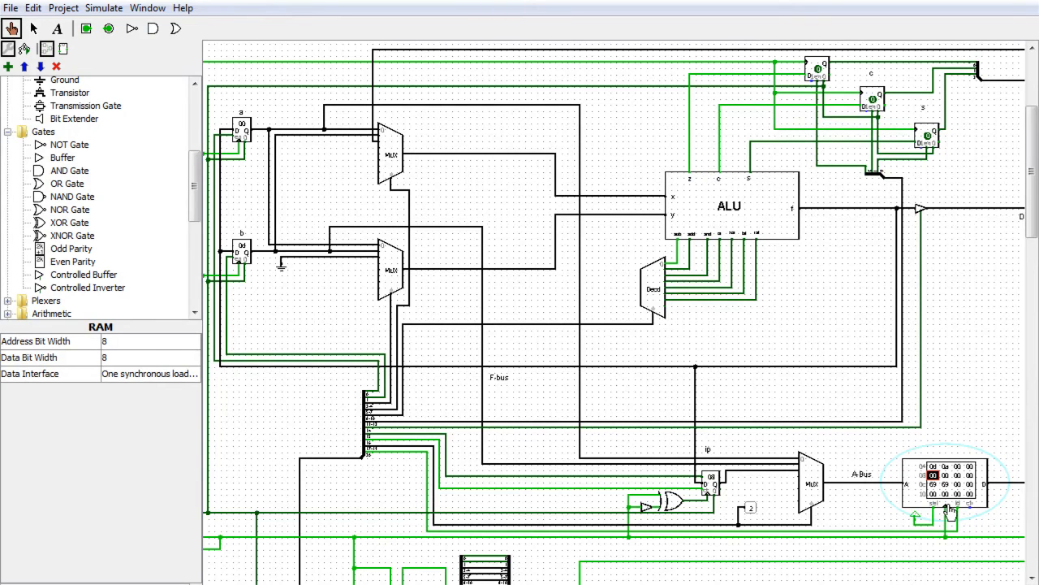
pyautogui.write('1')
# Advance the clock by two ticks while watching registers a and b
pyautogui.moveTo(650, 583); pyautogui.dragTo(423, 583)
pyautogui.hotkey('ctrl', 't')
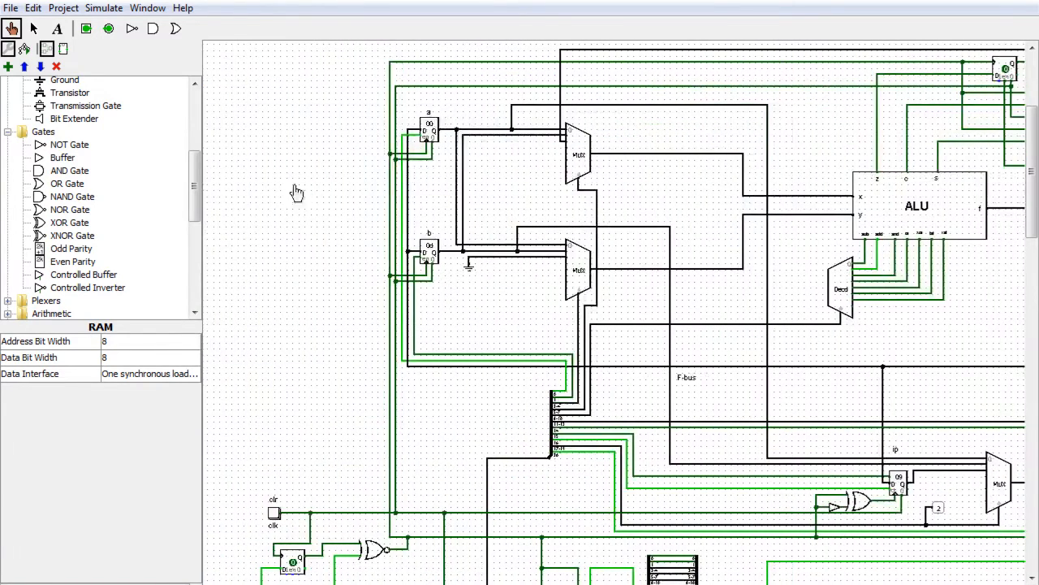
pyautogui.hotkey('ctrl', 't')
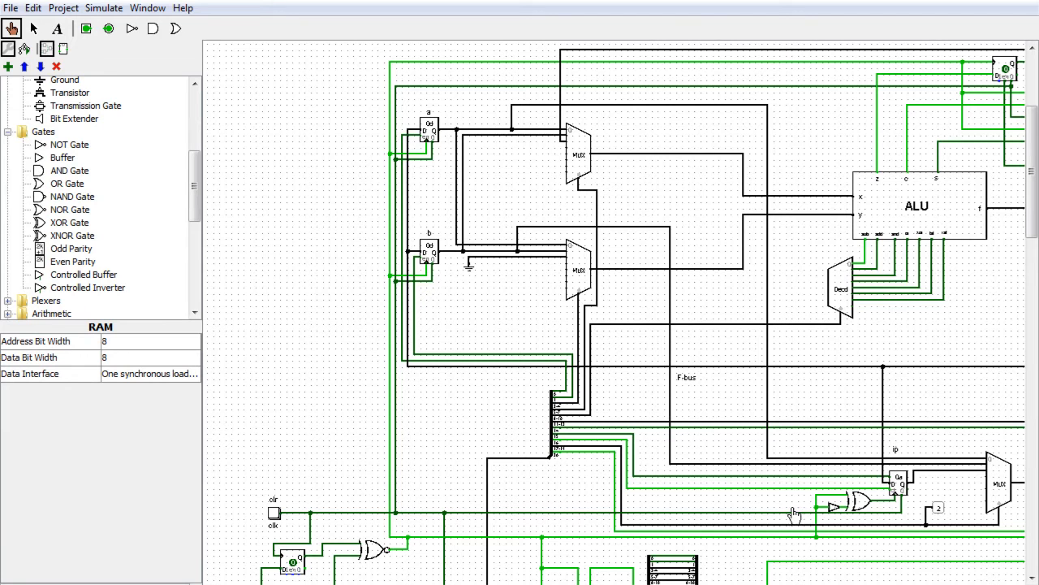
# Examine the RAM, instruction register and stage flip-flops, then the control blocks and buses down to the mov r,[r] block
pyautogui.moveTo(406, 584); pyautogui.dragTo(527, 583)
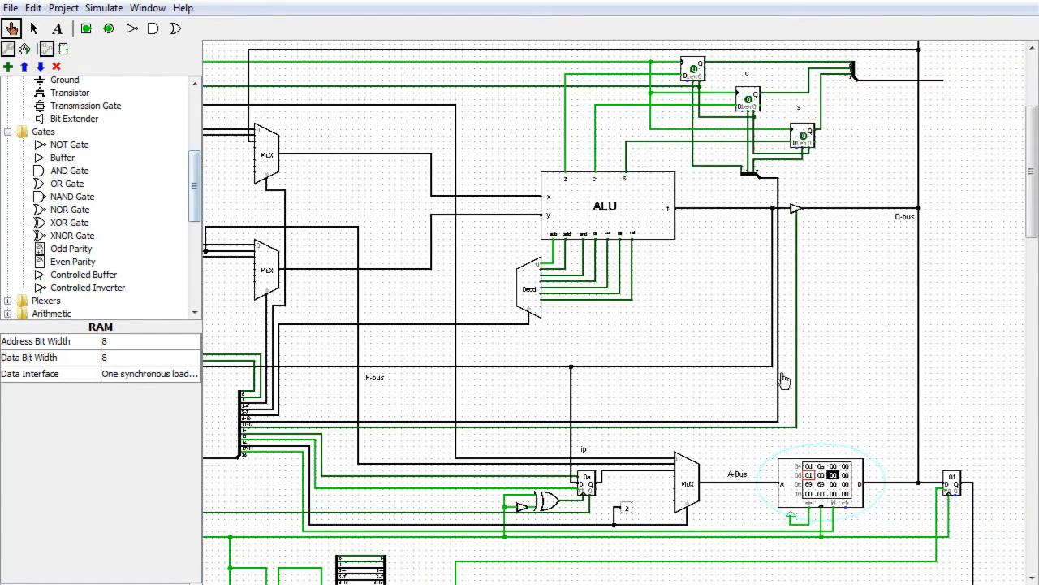
pyautogui.scroll(-10, 665, 392)
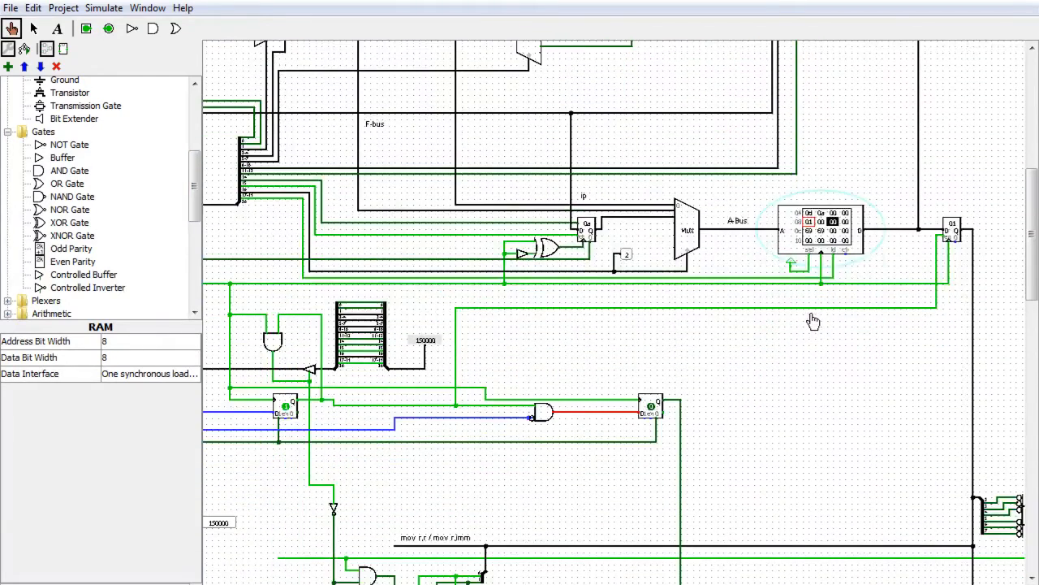
pyautogui.scroll(2, 813, 321)
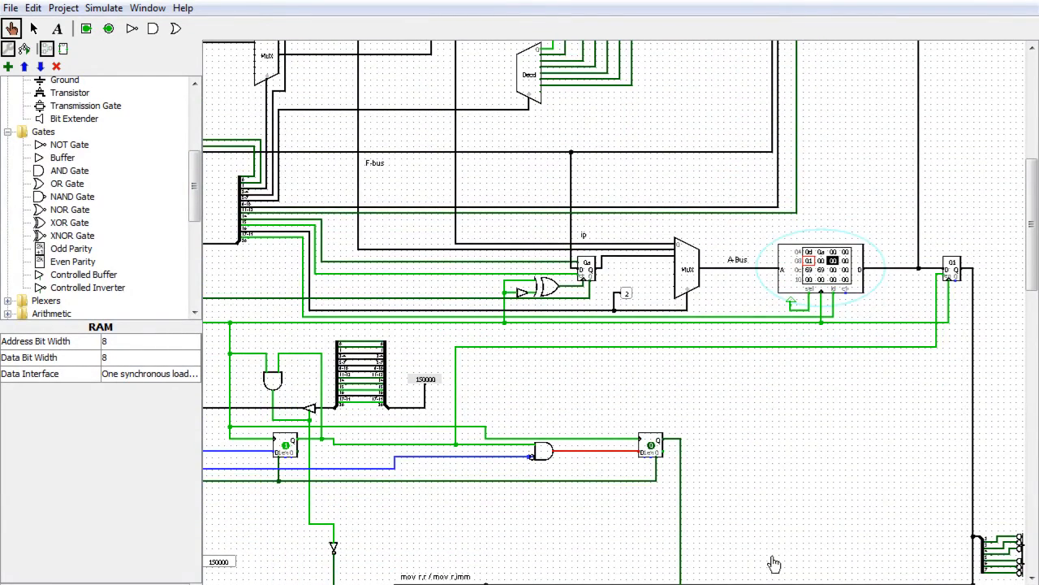
pyautogui.moveTo(528, 584); pyautogui.dragTo(449, 583)
pyautogui.moveTo(780, 584); pyautogui.dragTo(823, 584)
pyautogui.moveTo(1031, 247); pyautogui.dragTo(1025, 329)
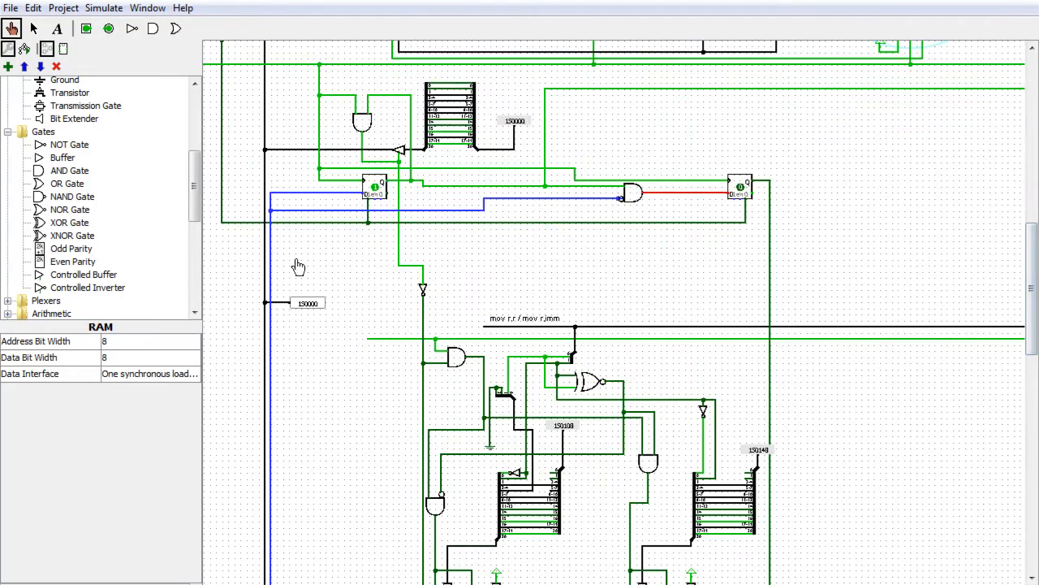
pyautogui.click(175, 584)
pyautogui.click(177, 584)
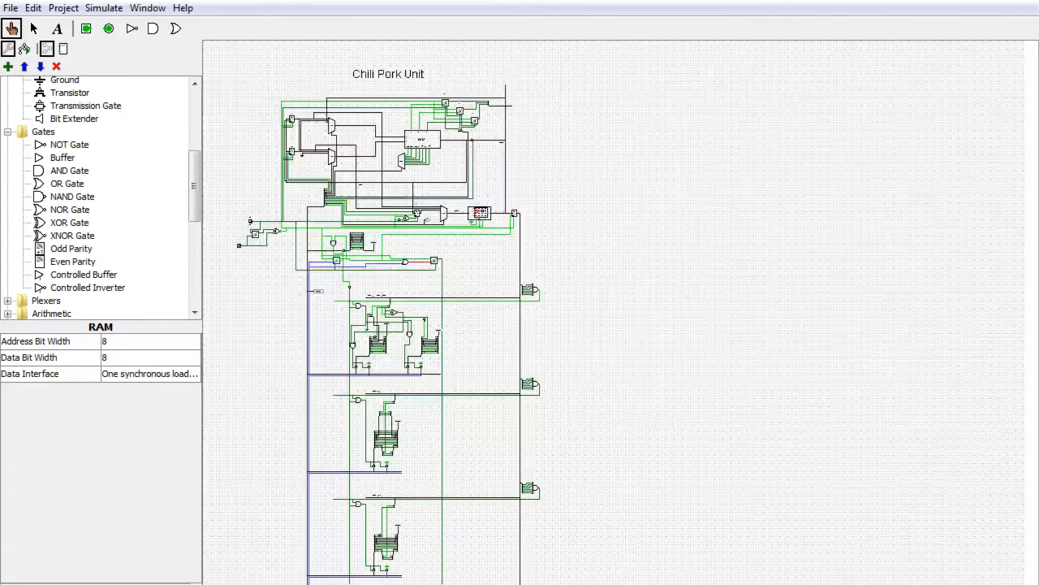
pyautogui.click(178, 584)
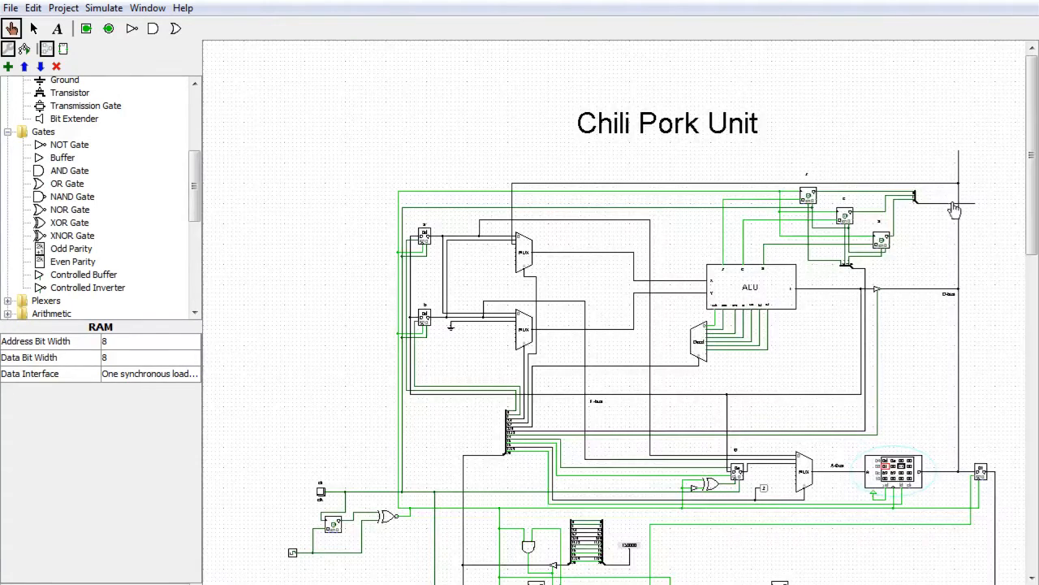
pyautogui.moveTo(1034, 243); pyautogui.dragTo(1035, 349)
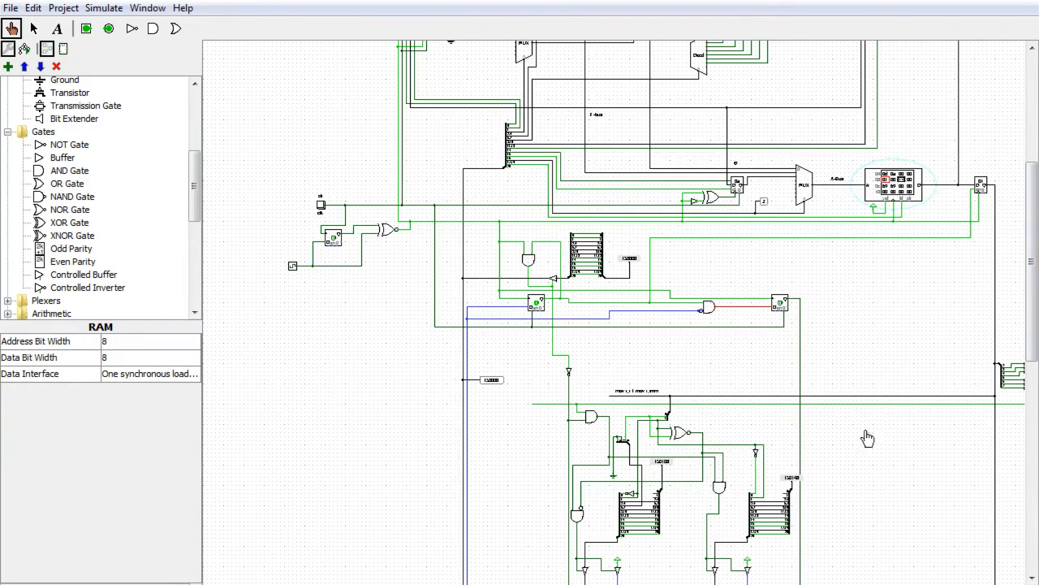
pyautogui.hscroll(3, 934, 455)
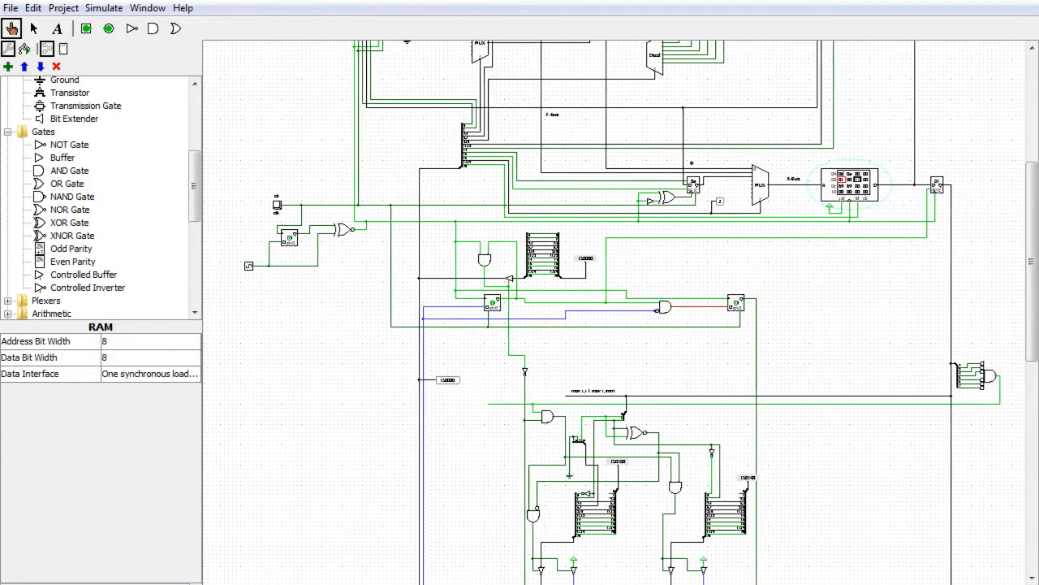
pyautogui.moveTo(1028, 291); pyautogui.dragTo(1028, 492)
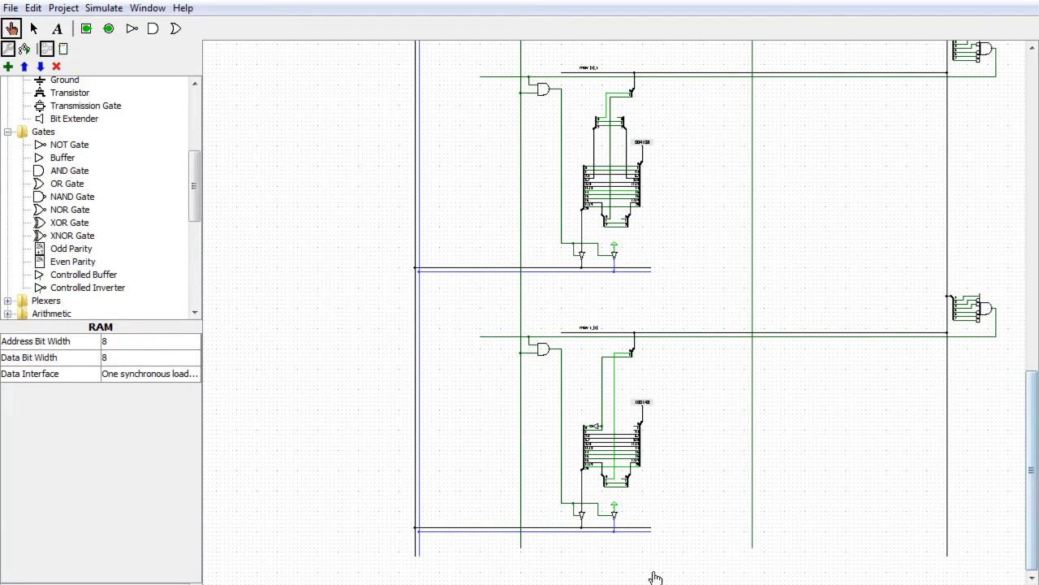
# Try to extend the control word bus and the adjacent blue line horizontally beneath the mov r,[r] block
pyautogui.click(33, 29)
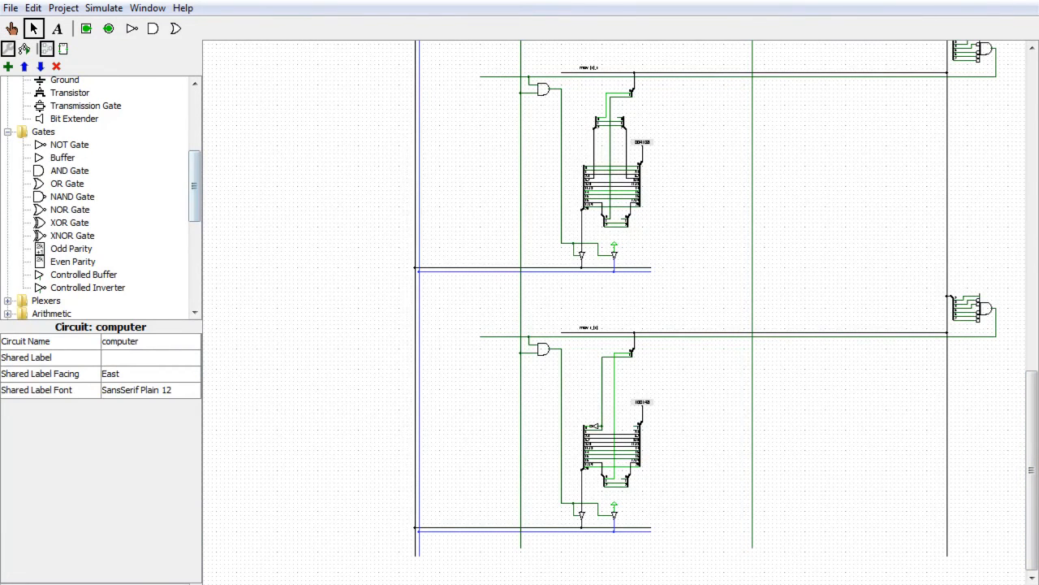
pyautogui.click(184, 583)
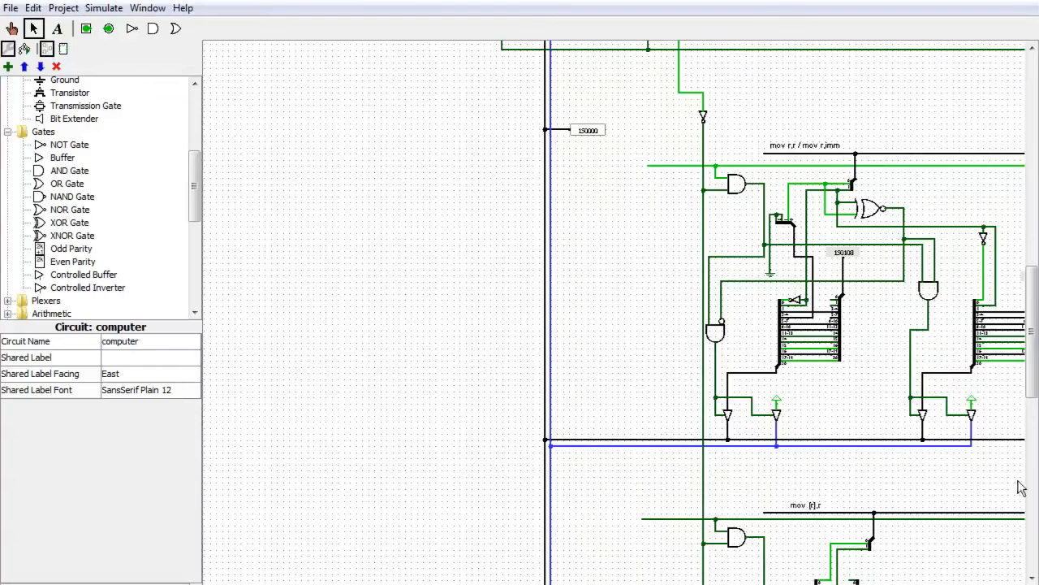
pyautogui.moveTo(1033, 390); pyautogui.dragTo(1035, 569)
pyautogui.moveTo(422, 583); pyautogui.dragTo(507, 583)
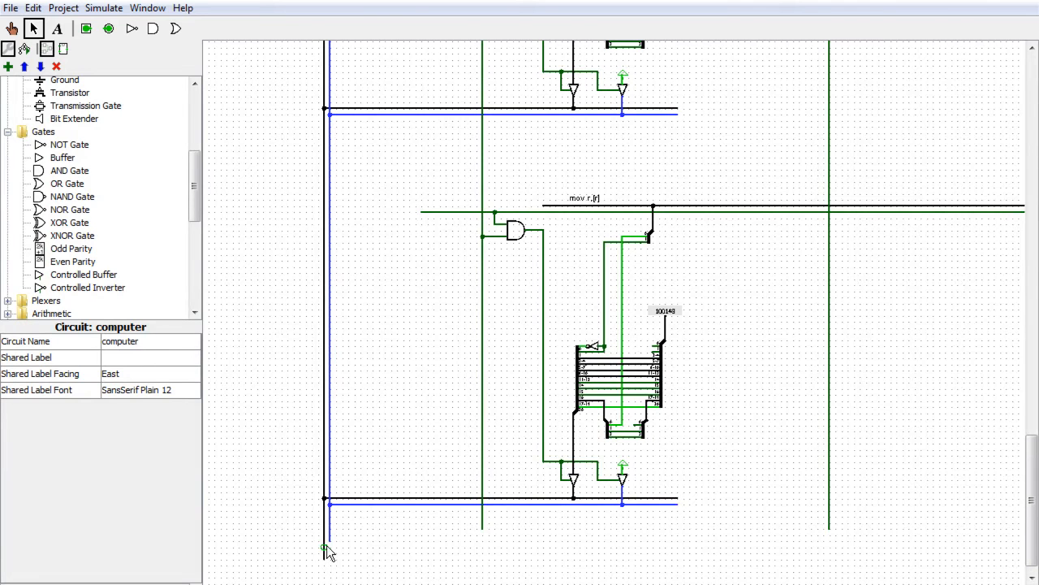
pyautogui.moveTo(331, 544)
pyautogui.mouseDown()
pyautogui.moveTo(335, 554)
pyautogui.moveTo(410, 556)
pyautogui.mouseUp()
pyautogui.moveTo(326, 561); pyautogui.dragTo(995, 561)
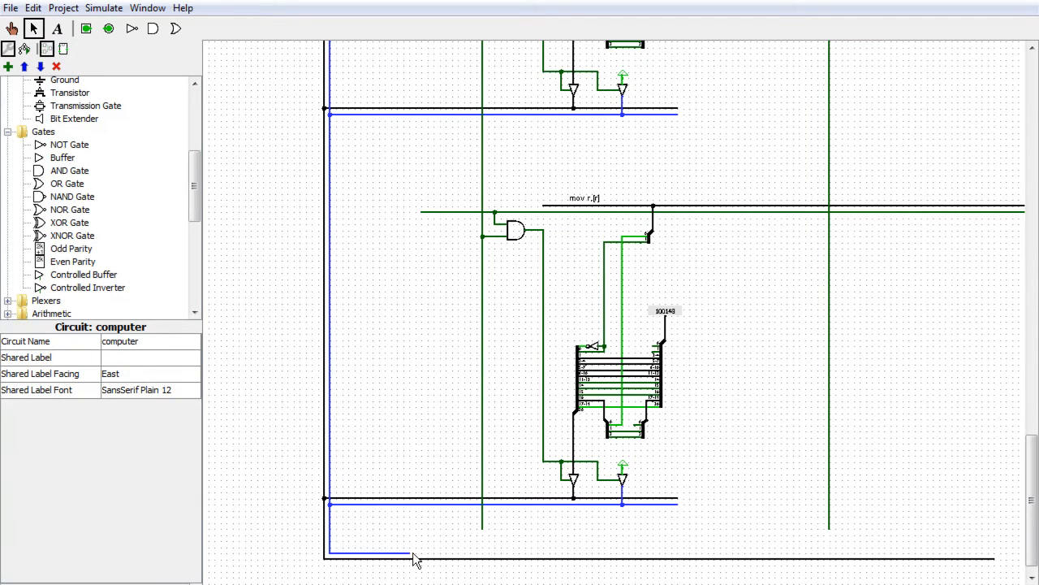
pyautogui.moveTo(411, 556); pyautogui.dragTo(996, 556)
pyautogui.hscroll(5, 617, 309)
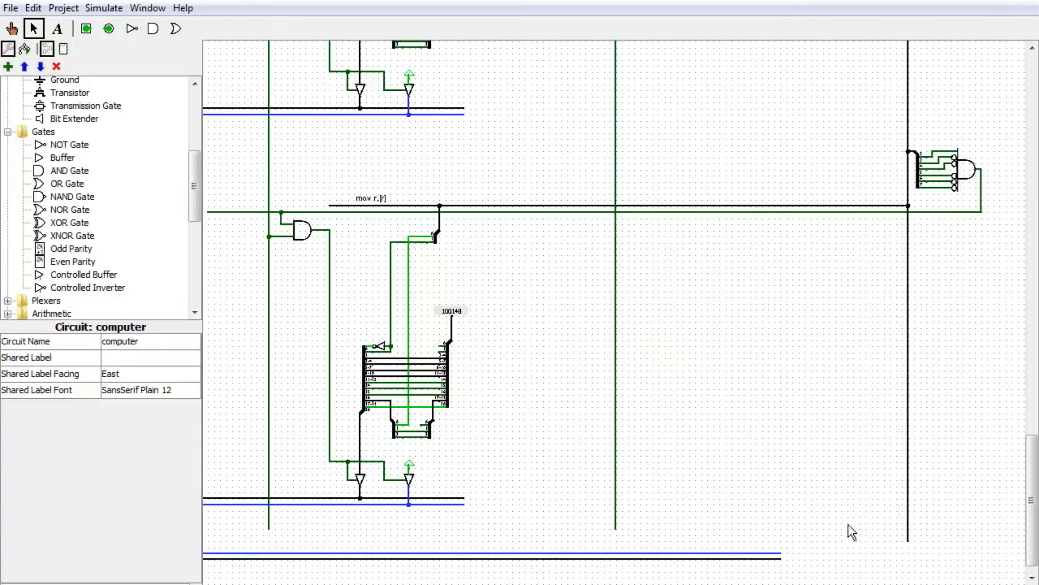
# Trim the horizontal extensions back to the ends of the vertical control bus and blue line
pyautogui.moveTo(909, 542); pyautogui.dragTo(910, 532)
pyautogui.moveTo(783, 556); pyautogui.dragTo(502, 566)
pyautogui.moveTo(763, 584); pyautogui.dragTo(845, 583)
pyautogui.moveTo(911, 553); pyautogui.dragTo(252, 559)
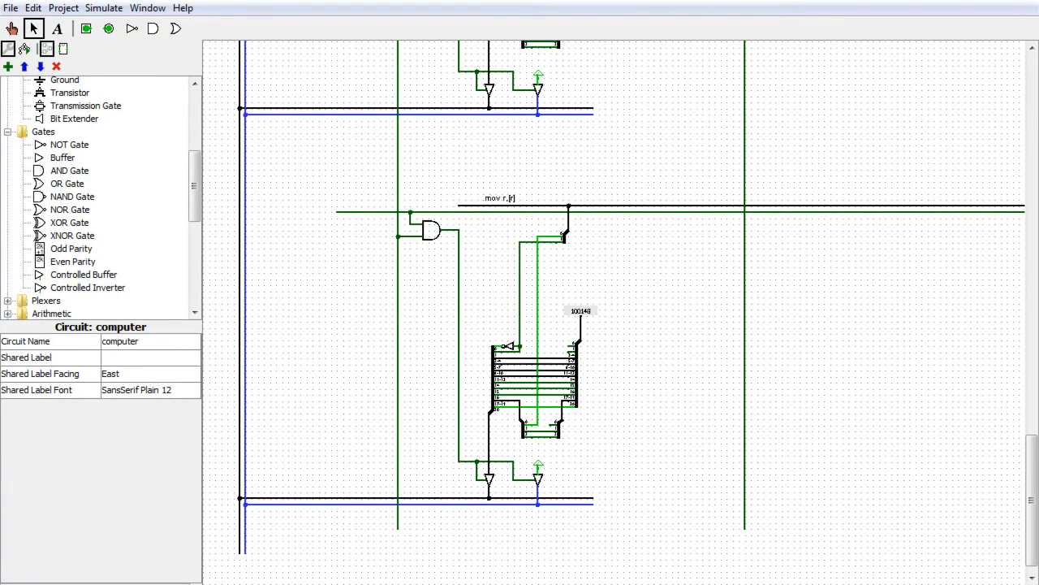
# Try to attach a 1-bit, north-facing tunnel to the lower end of the control word bus, and delete it
pyautogui.moveTo(845, 584); pyautogui.dragTo(788, 584)
pyautogui.moveTo(201, 177); pyautogui.dragTo(198, 133)
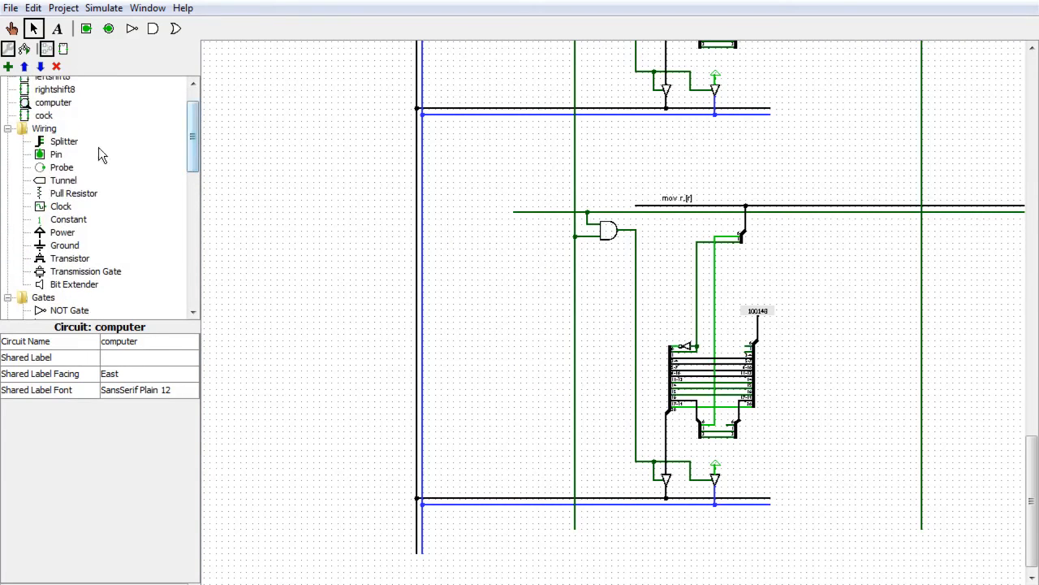
pyautogui.click(63, 180)
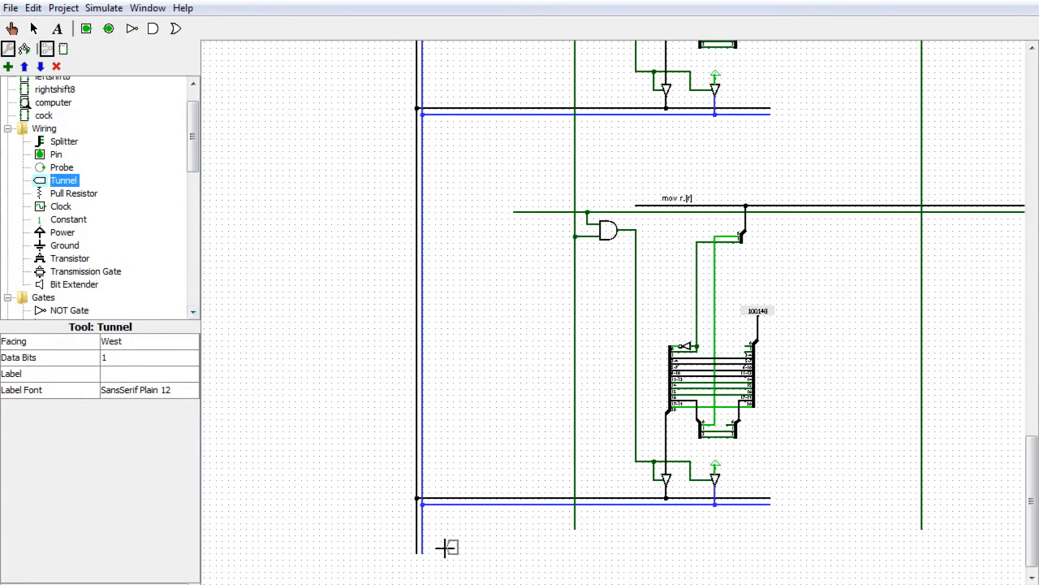
pyautogui.press('Up')
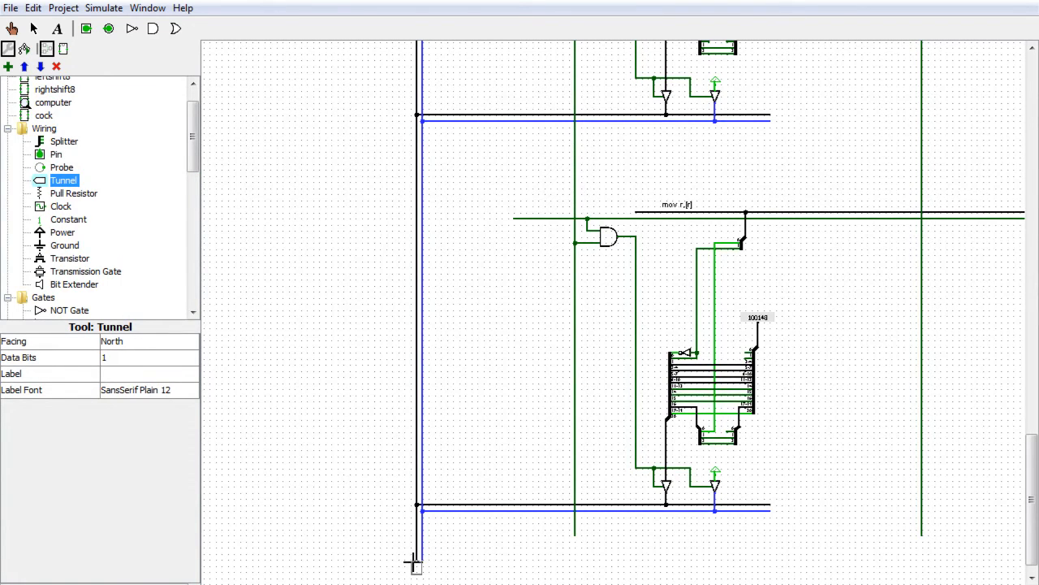
pyautogui.moveTo(1031, 464); pyautogui.dragTo(1031, 480)
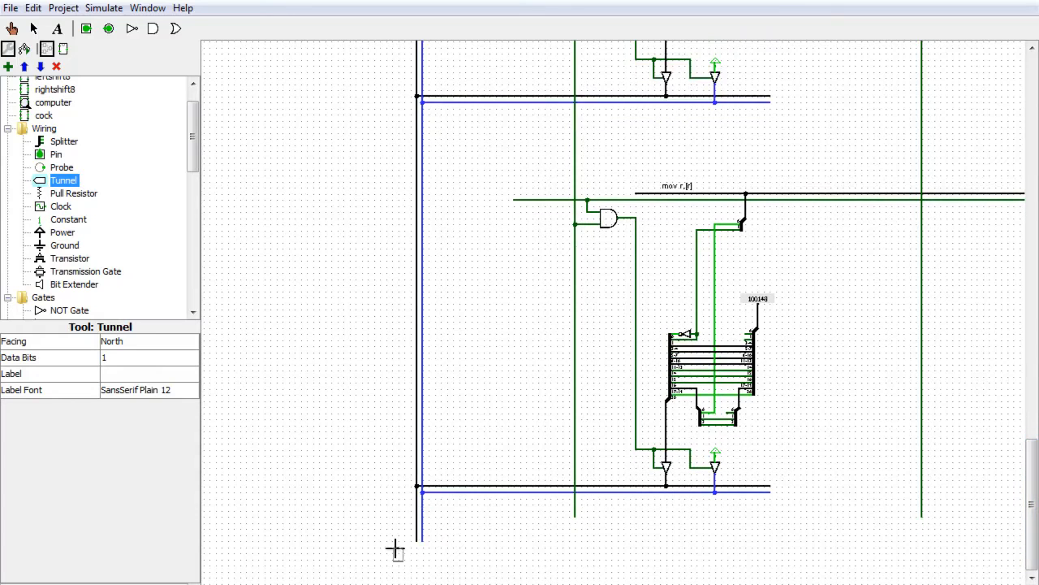
pyautogui.click(417, 546)
pyautogui.moveTo(418, 555); pyautogui.dragTo(410, 556)
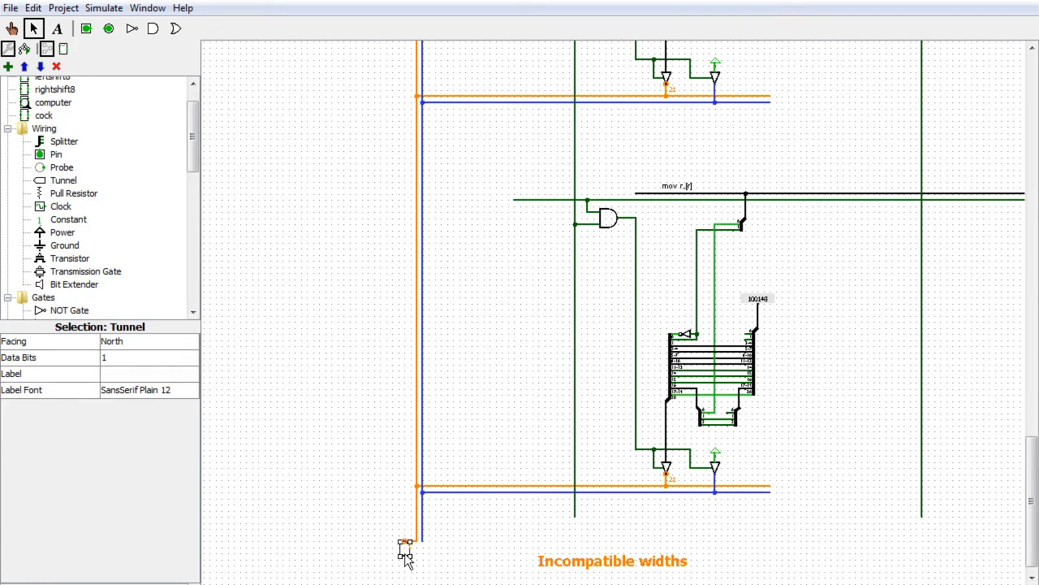
pyautogui.press('Delete')
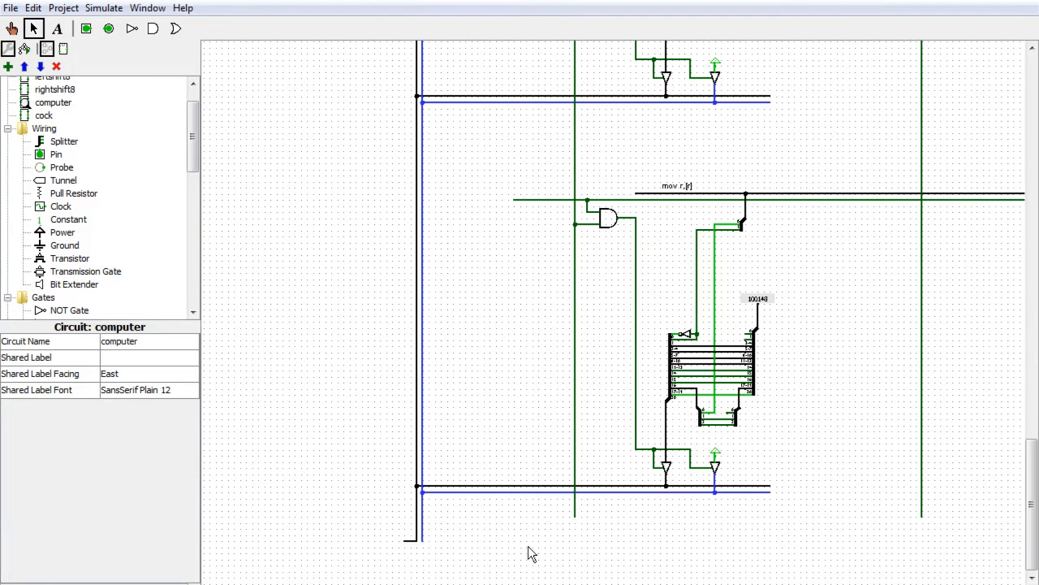
# Delete the horizontal stub at the control word bus's lower end and extend the bus further down past the blue line
pyautogui.click(413, 541)
pyautogui.press('Delete')
pyautogui.moveTo(419, 542); pyautogui.dragTo(416, 575)
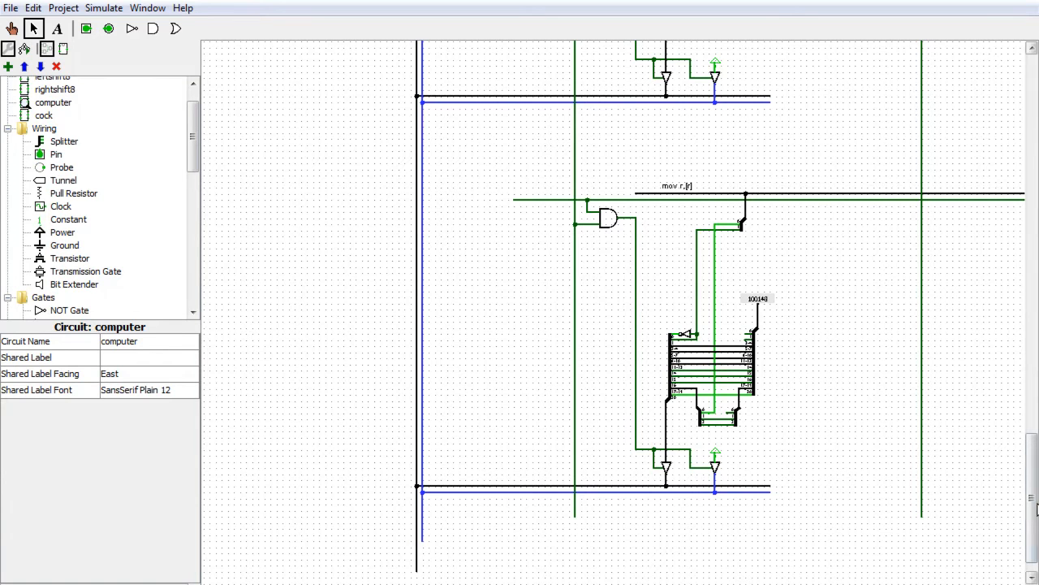
pyautogui.moveTo(1032, 511)
pyautogui.mouseDown()
pyautogui.moveTo(1033, 297)
pyautogui.moveTo(1032, 524)
pyautogui.mouseUp()
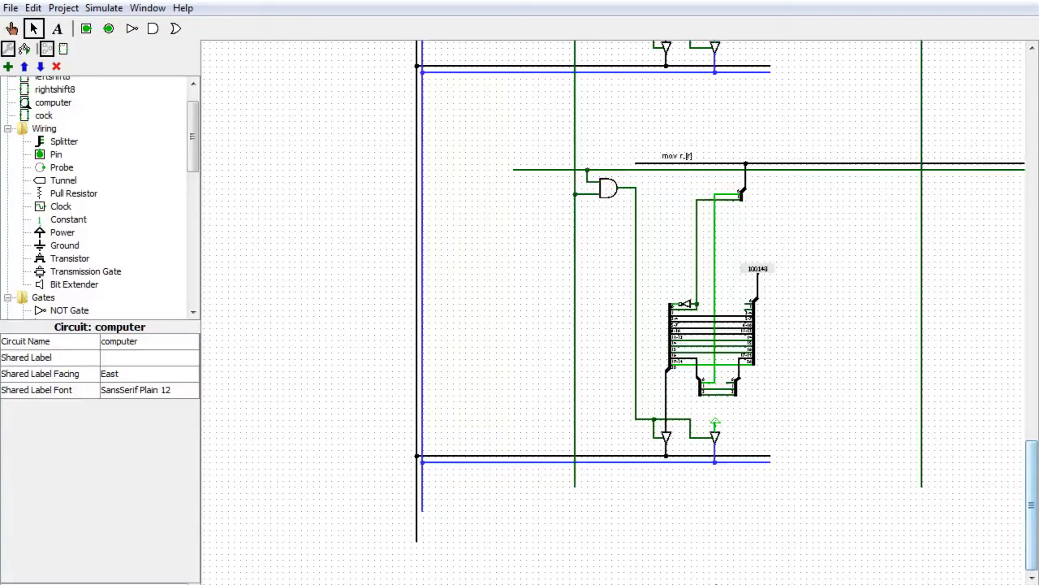
# Extend the control word bus and the blue line in parallel horizontally beneath the mov r,[r] block, past the vertical opcode bus
pyautogui.hscroll(10, 614, 312)
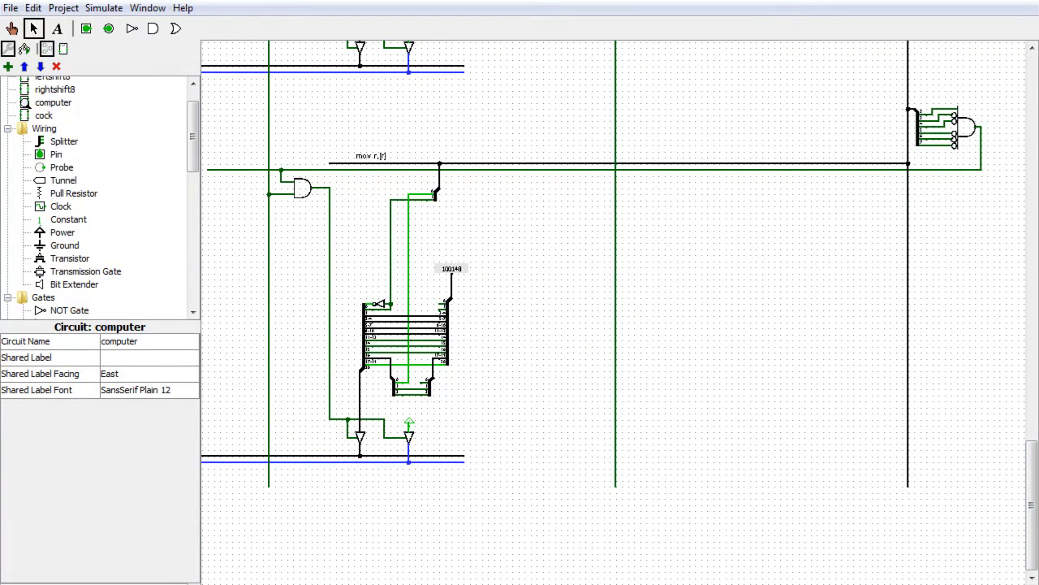
pyautogui.hscroll(-12, 420, 471)
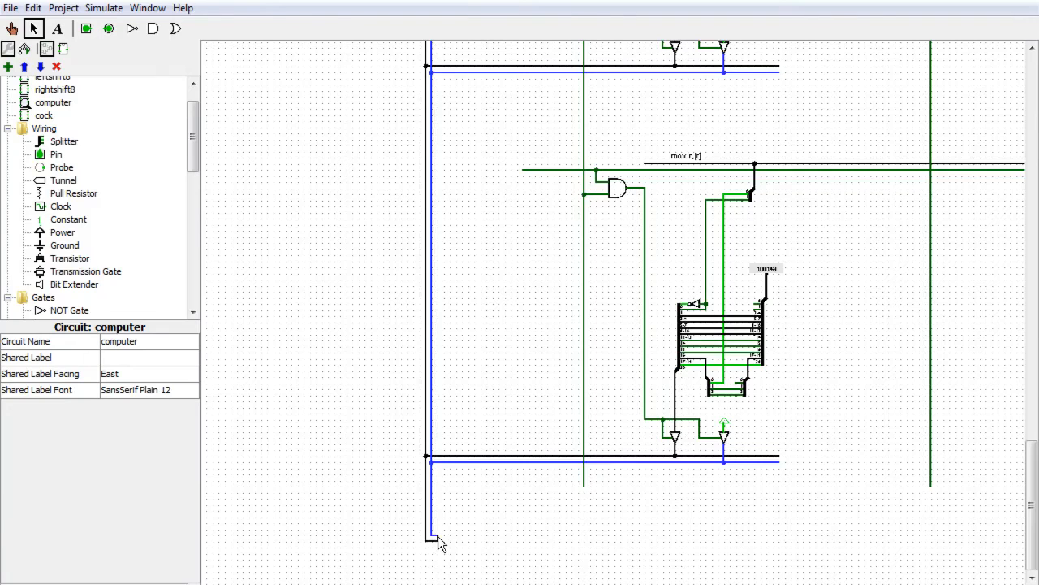
pyautogui.moveTo(438, 536); pyautogui.dragTo(439, 536)
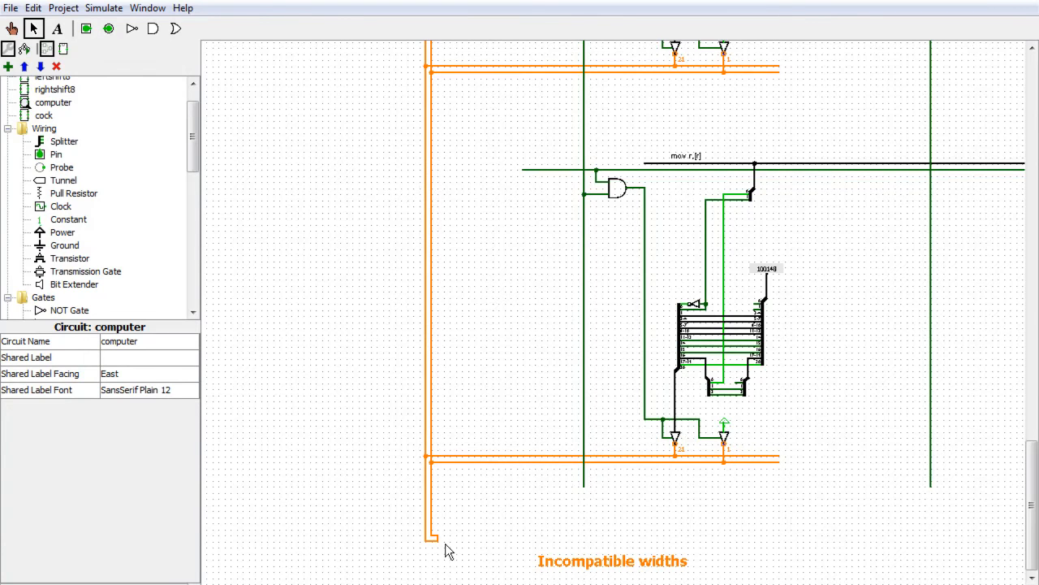
pyautogui.click(439, 538)
pyautogui.moveTo(448, 541); pyautogui.dragTo(993, 549)
pyautogui.hscroll(5, 614, 311)
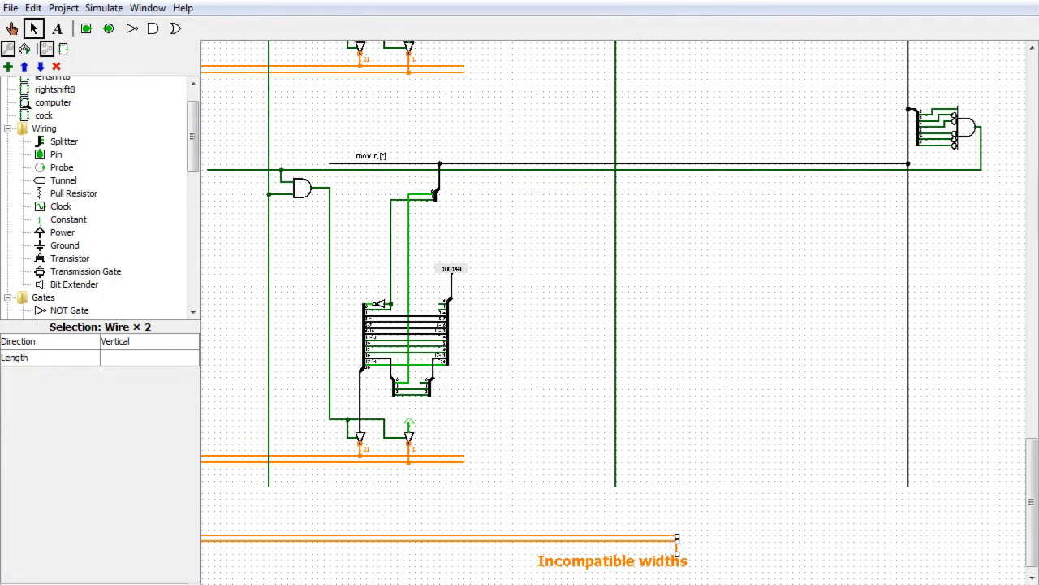
pyautogui.click(676, 548)
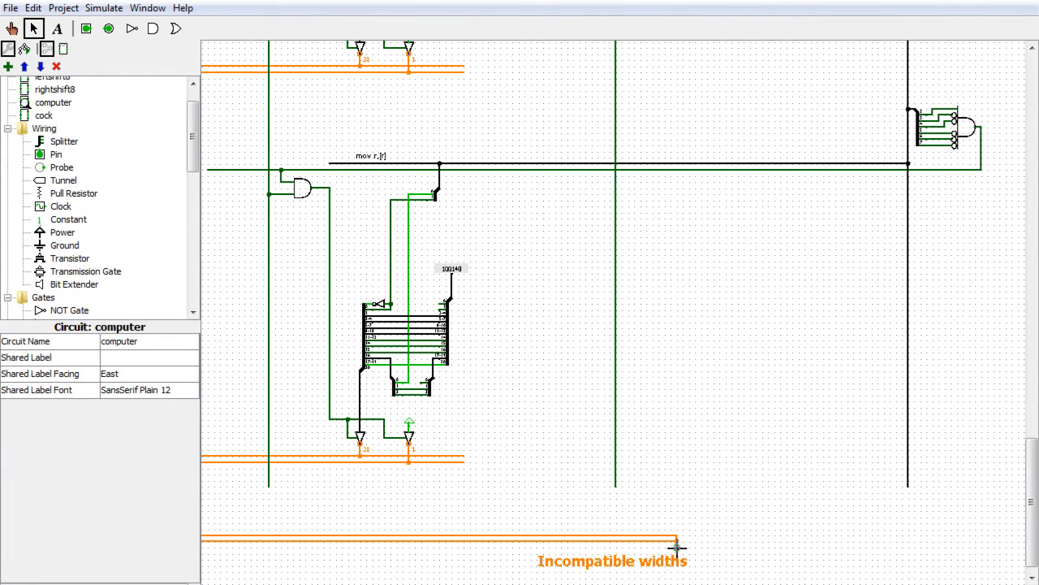
pyautogui.moveTo(702, 558); pyautogui.dragTo(669, 511)
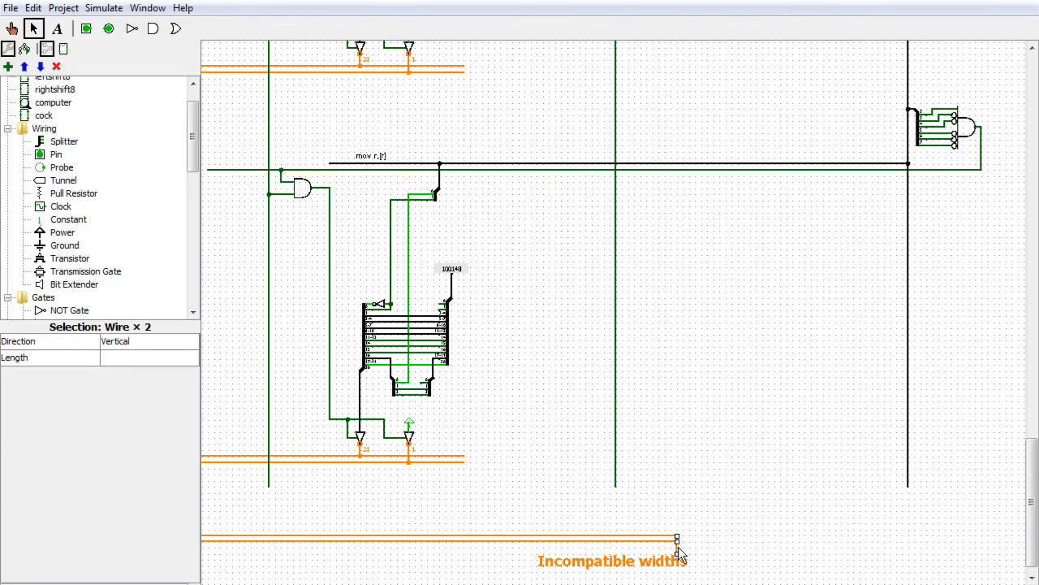
pyautogui.moveTo(678, 549); pyautogui.dragTo(1038, 550)
pyautogui.moveTo(887, 584); pyautogui.dragTo(1025, 538)
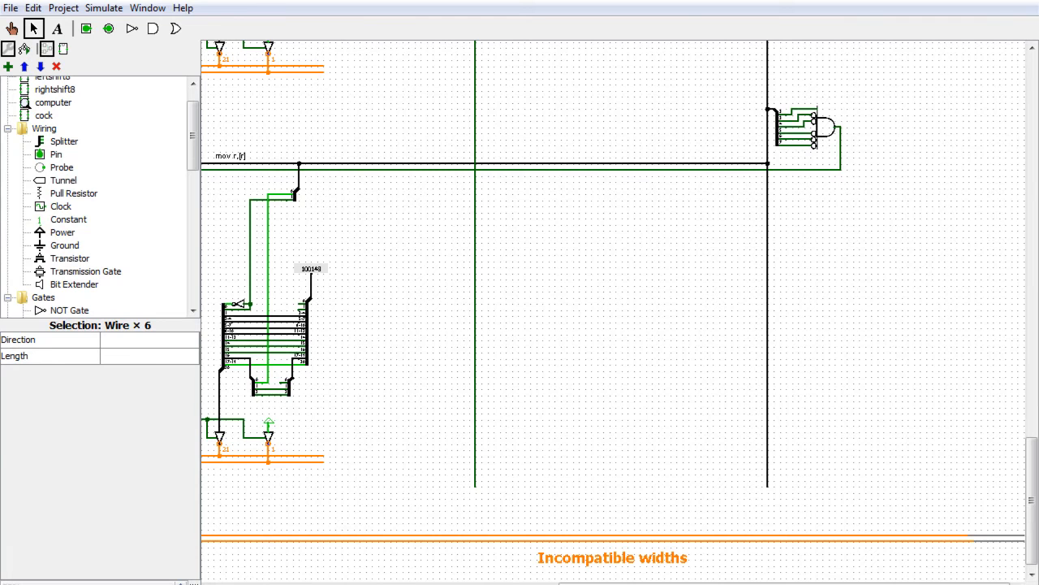
# Run the control word bus and blue line upward as a vertical pair beyond the opcode decoders, and remove the wire pieces joining them
pyautogui.moveTo(577, 583); pyautogui.dragTo(779, 583)
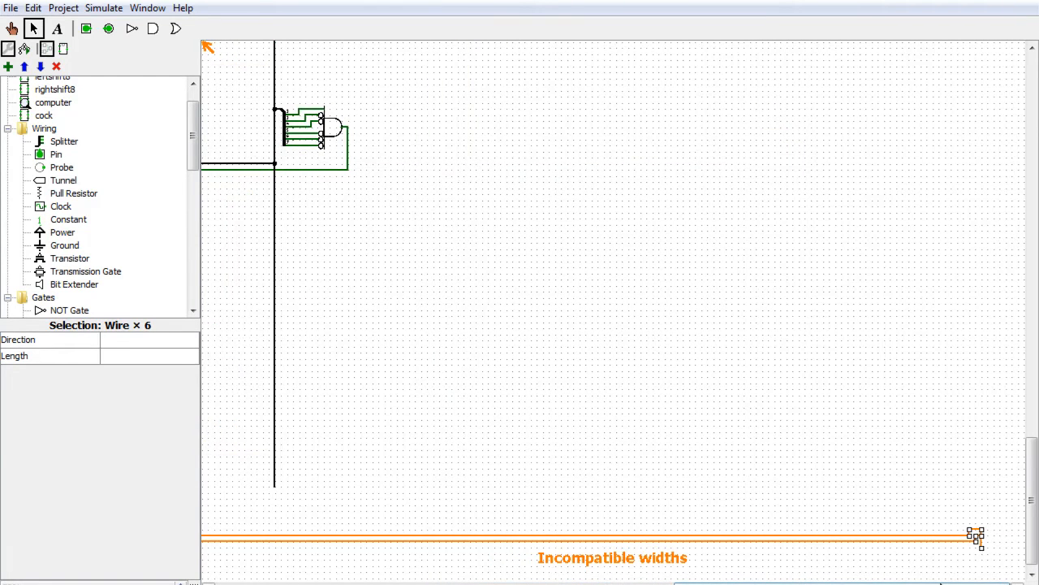
pyautogui.moveTo(780, 583)
pyautogui.mouseDown()
pyautogui.moveTo(364, 583)
pyautogui.moveTo(780, 583)
pyautogui.mouseUp()
pyautogui.moveTo(1007, 570); pyautogui.dragTo(947, 492)
pyautogui.moveTo(975, 533); pyautogui.dragTo(519, 531)
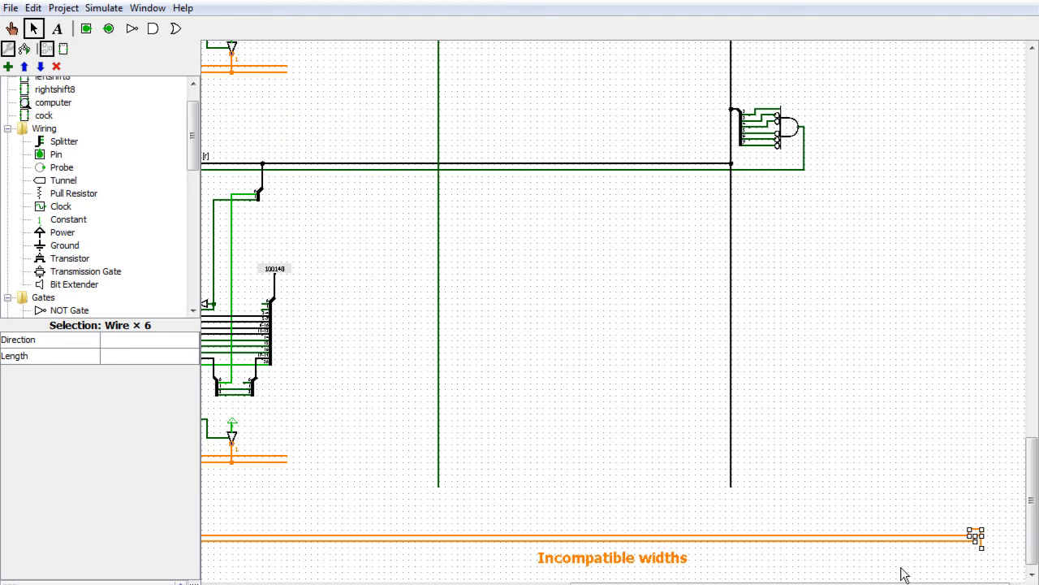
pyautogui.moveTo(1002, 559); pyautogui.dragTo(955, 510)
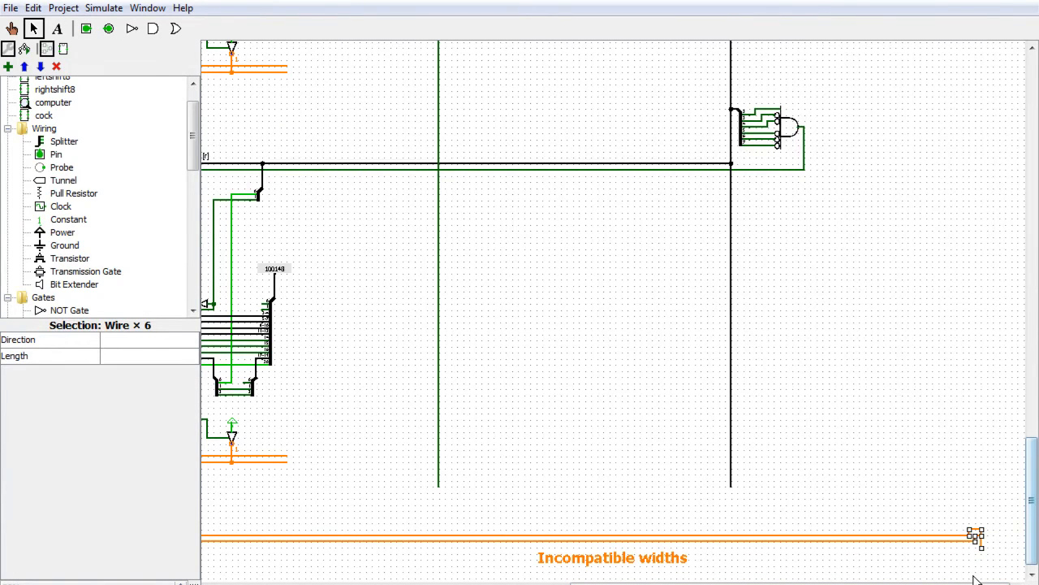
pyautogui.click(975, 528)
pyautogui.moveTo(975, 544); pyautogui.dragTo(975, 382)
pyautogui.moveTo(969, 537); pyautogui.dragTo(972, 384)
pyautogui.moveTo(1032, 528); pyautogui.dragTo(1032, 486)
pyautogui.moveTo(970, 546)
pyautogui.mouseDown()
pyautogui.moveTo(944, 517)
pyautogui.moveTo(950, 546)
pyautogui.moveTo(930, 517)
pyautogui.moveTo(959, 453)
pyautogui.moveTo(951, 146)
pyautogui.moveTo(991, 139)
pyautogui.moveTo(849, 94)
pyautogui.mouseUp()
pyautogui.click(963, 546)
pyautogui.press('Delete')
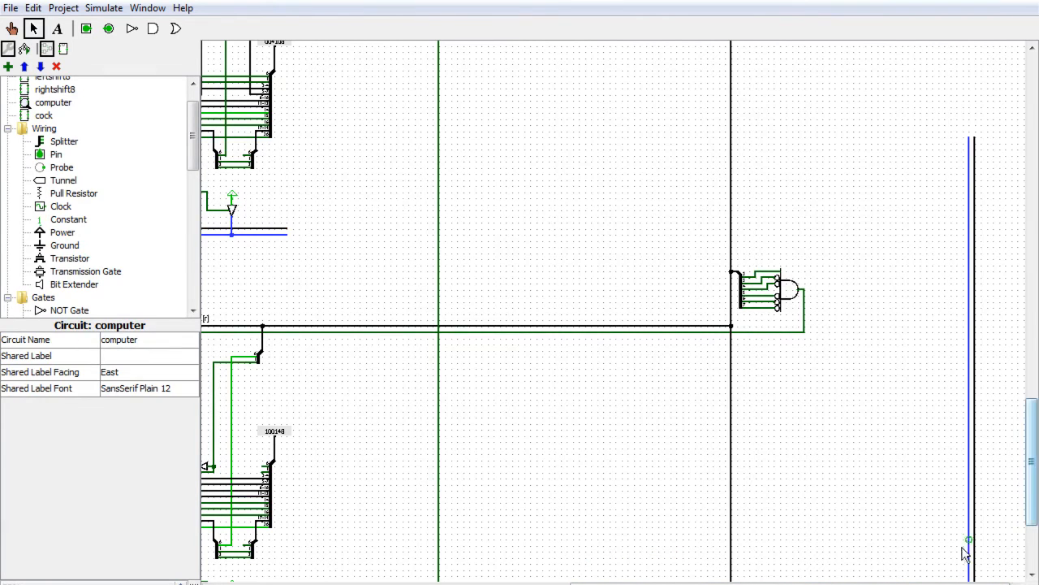
# Extend the vertical opcode bus beneath the control blocks and up the far side of the new vertical pair to start a second column
pyautogui.moveTo(813, 584); pyautogui.dragTo(812, 582)
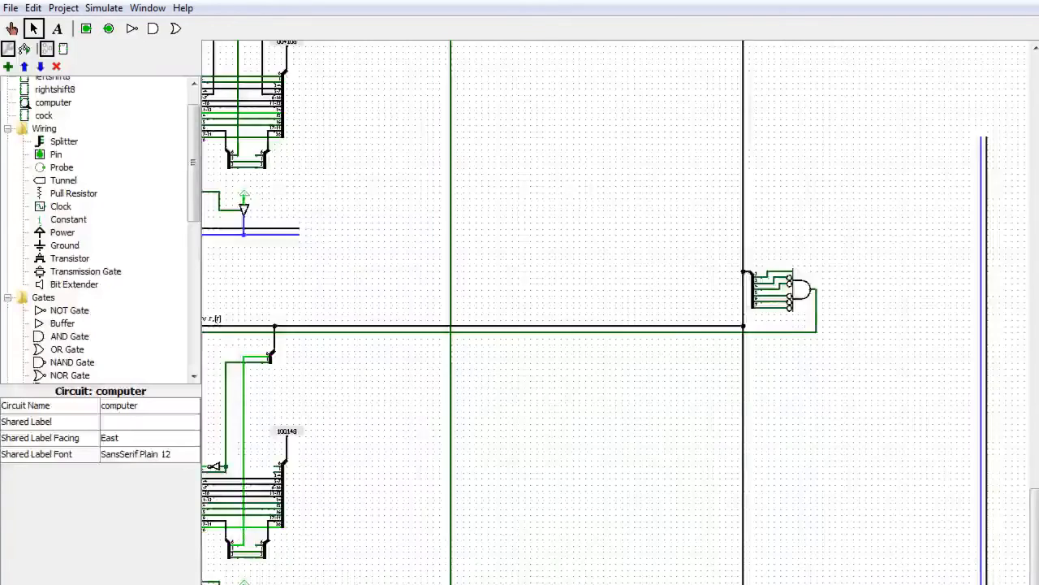
pyautogui.moveTo(731, 584); pyautogui.dragTo(626, 584)
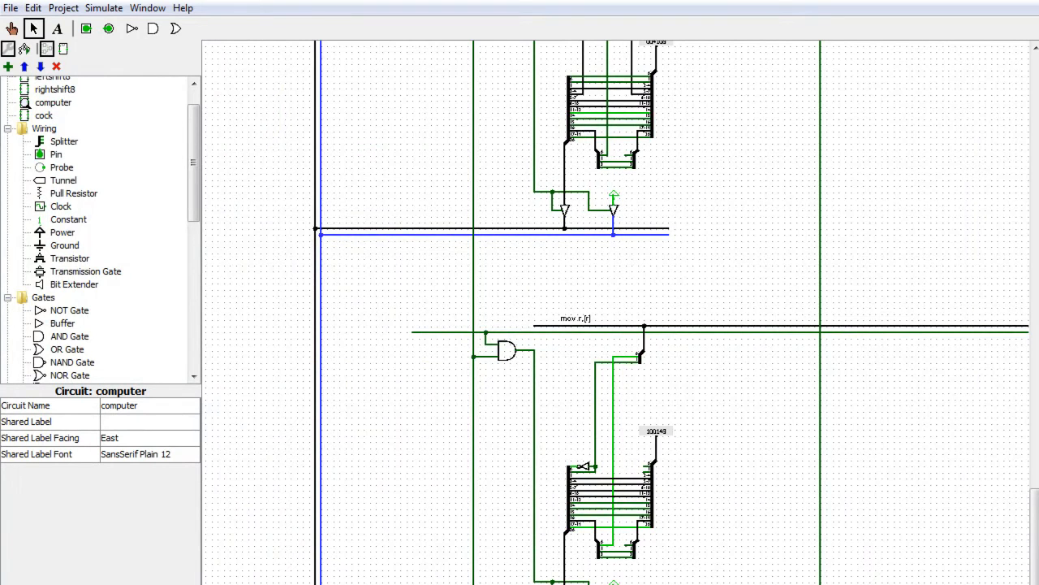
pyautogui.scroll(-1, 616, 313)
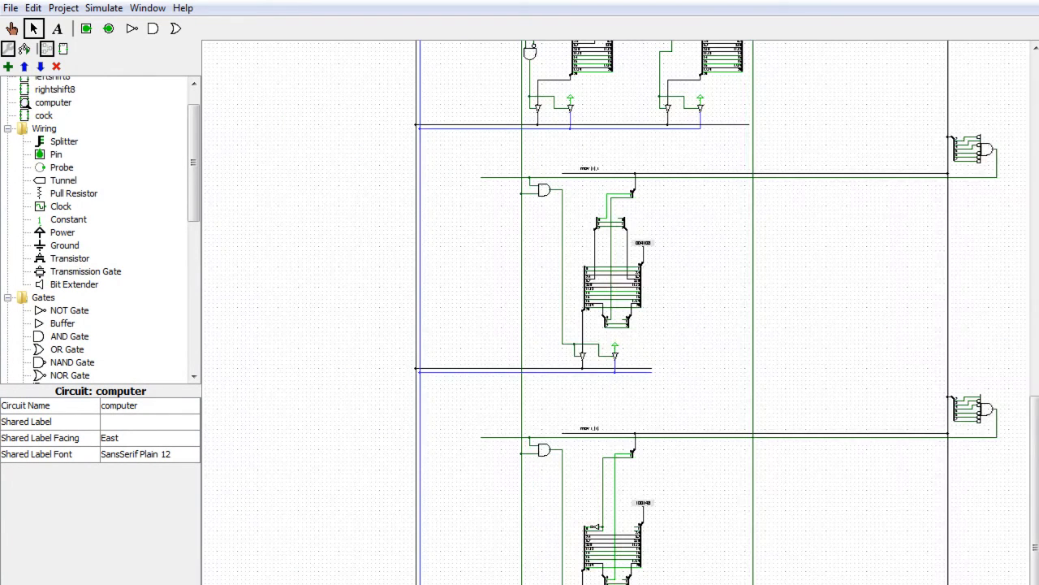
pyautogui.hscroll(3, 616, 312)
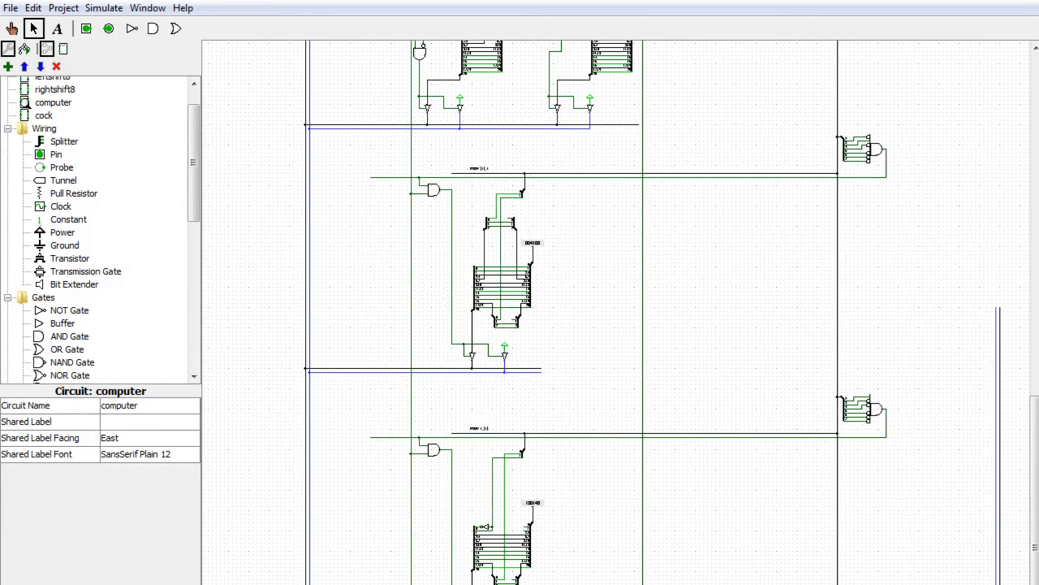
pyautogui.scroll(-2, 616, 313)
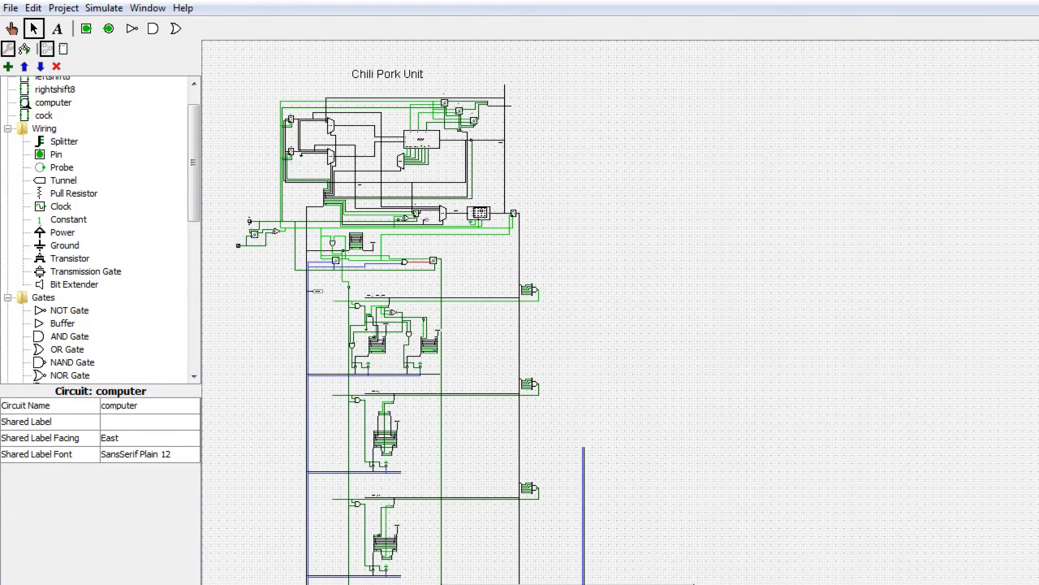
pyautogui.moveTo(706, 584); pyautogui.dragTo(441, 584)
pyautogui.moveTo(524, 583); pyautogui.dragTo(823, 392)
pyautogui.moveTo(823, 340); pyautogui.dragTo(826, 314)
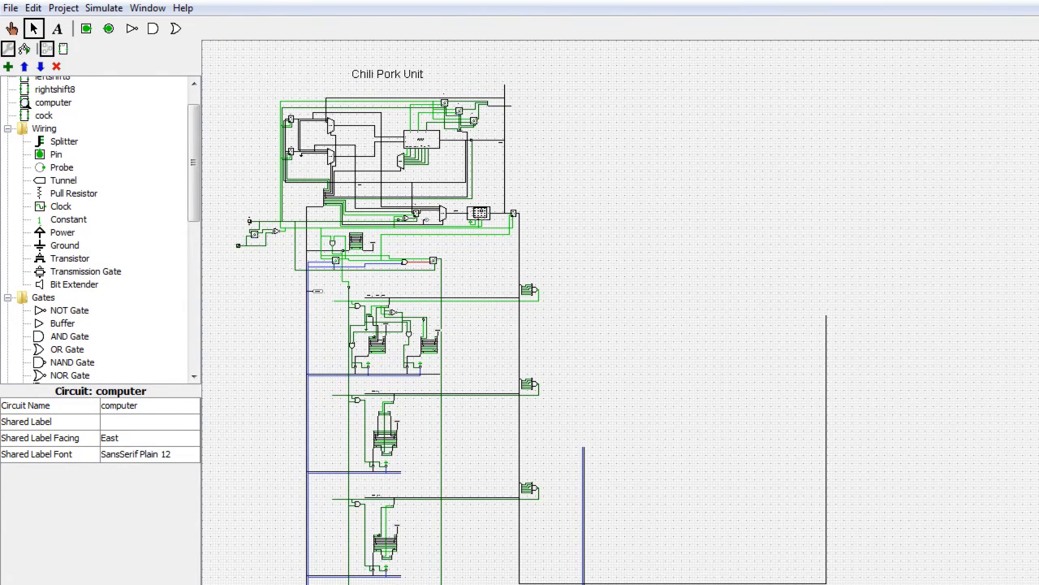
# Extend the two vertical green control lines beneath the circuit and up into the second column, between the blue pair and the opcode bus
pyautogui.click(169, 584)
pyautogui.moveTo(390, 584); pyautogui.dragTo(674, 584)
pyautogui.moveTo(1035, 302); pyautogui.dragTo(1038, 583)
pyautogui.moveTo(973, 584)
pyautogui.mouseDown()
pyautogui.moveTo(964, 455)
pyautogui.moveTo(974, 260)
pyautogui.mouseUp()
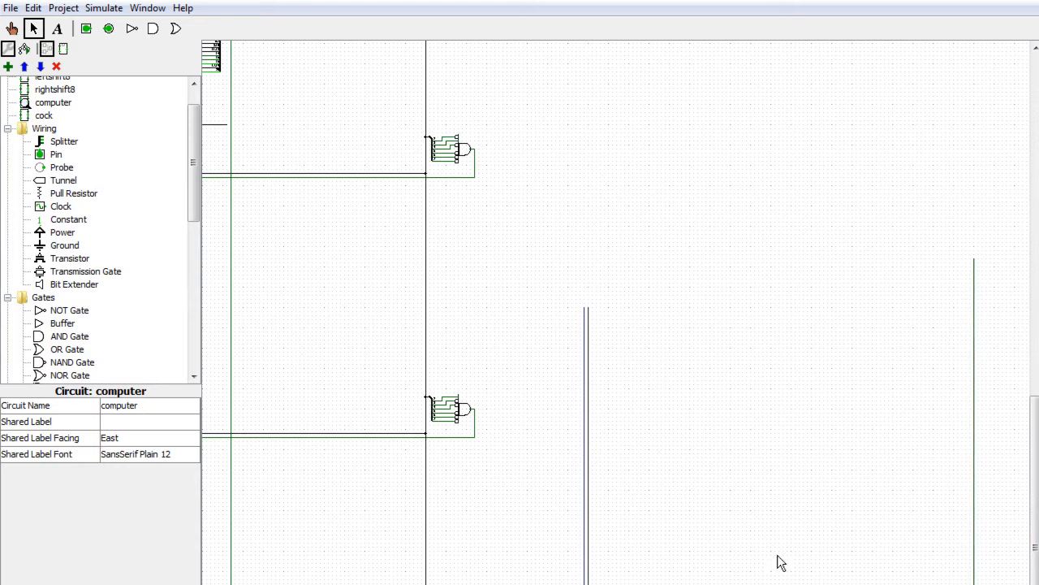
pyautogui.moveTo(702, 583); pyautogui.dragTo(706, 362)
pyautogui.moveTo(702, 264); pyautogui.dragTo(702, 263)
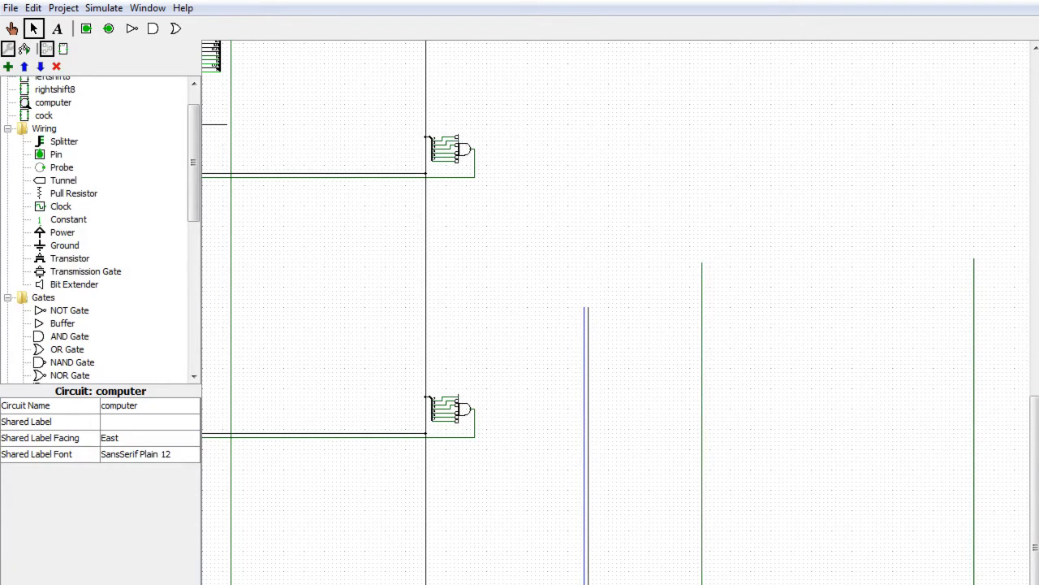
pyautogui.moveTo(853, 584); pyautogui.dragTo(734, 584)
pyautogui.moveTo(1035, 557); pyautogui.dragTo(1020, 584)
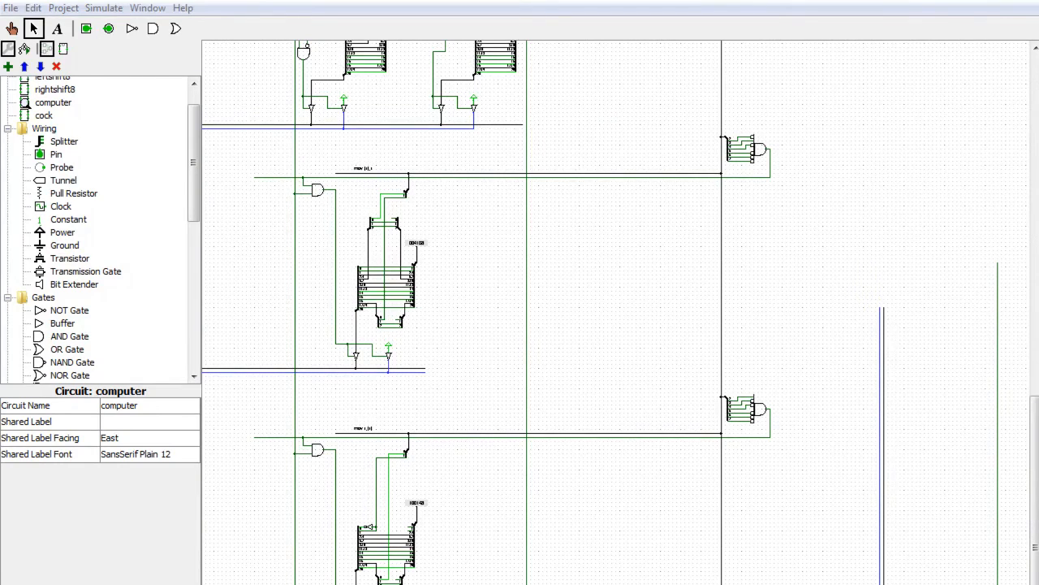
# Switch to the CPU control spreadsheet in the browser and enter the instruction name add r,r/imm in cell A5
pyautogui.hotkey('alt', 'Tab')
pyautogui.click(62, 252)
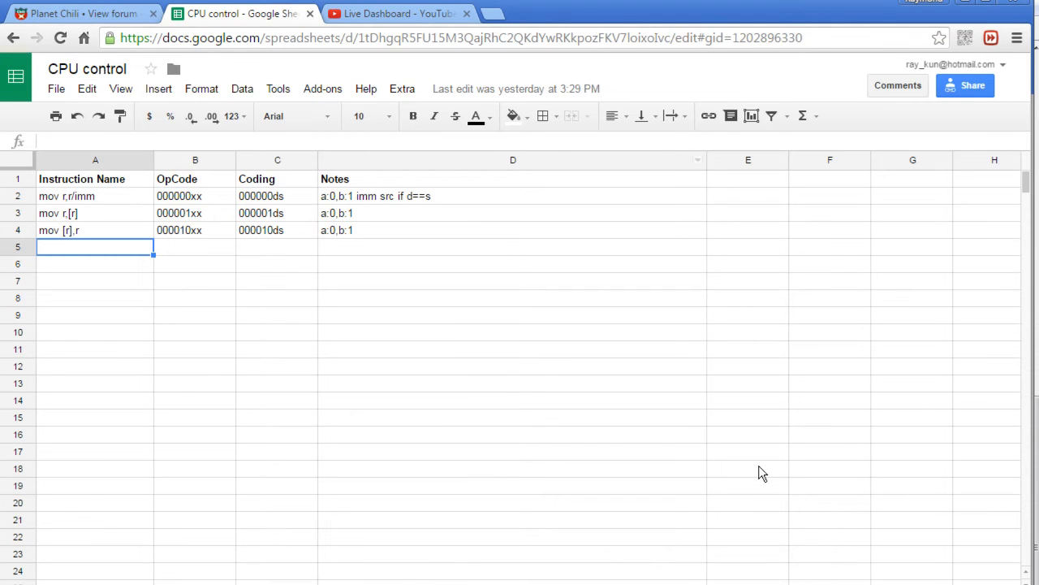
pyautogui.doubleClick(71, 248)
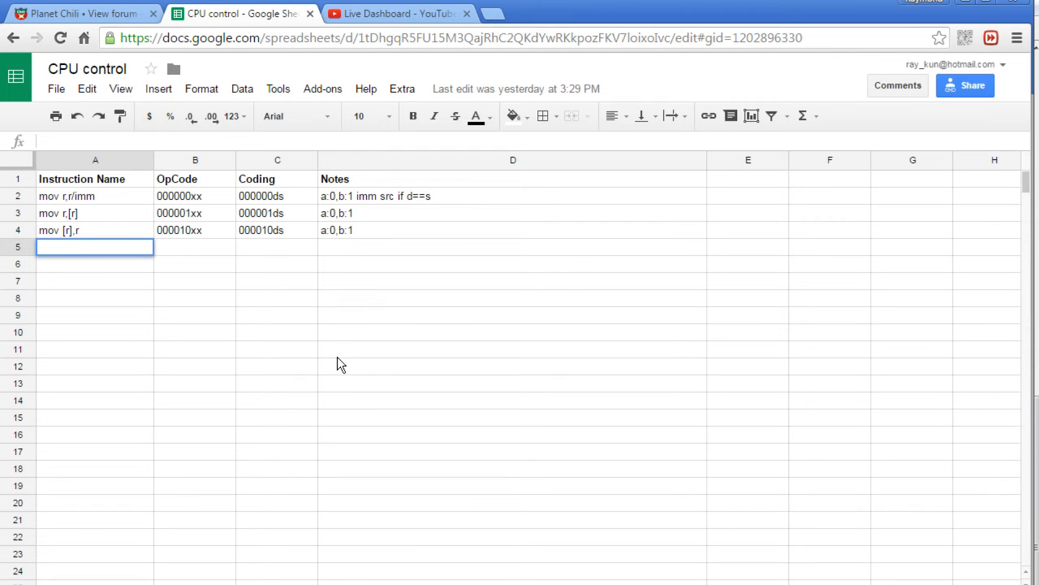
pyautogui.write('add r,r/imm')
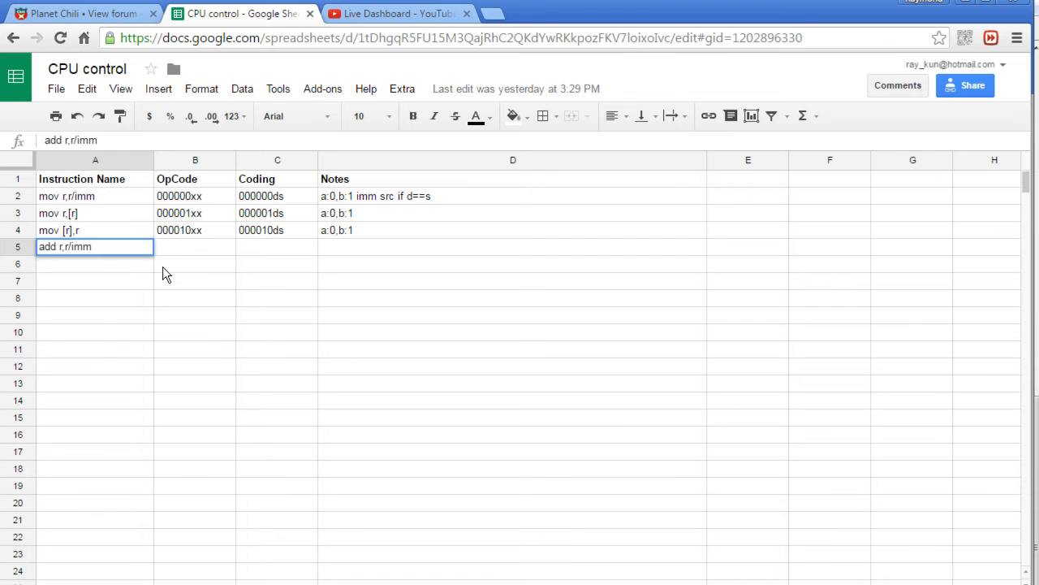
pyautogui.click(180, 250)
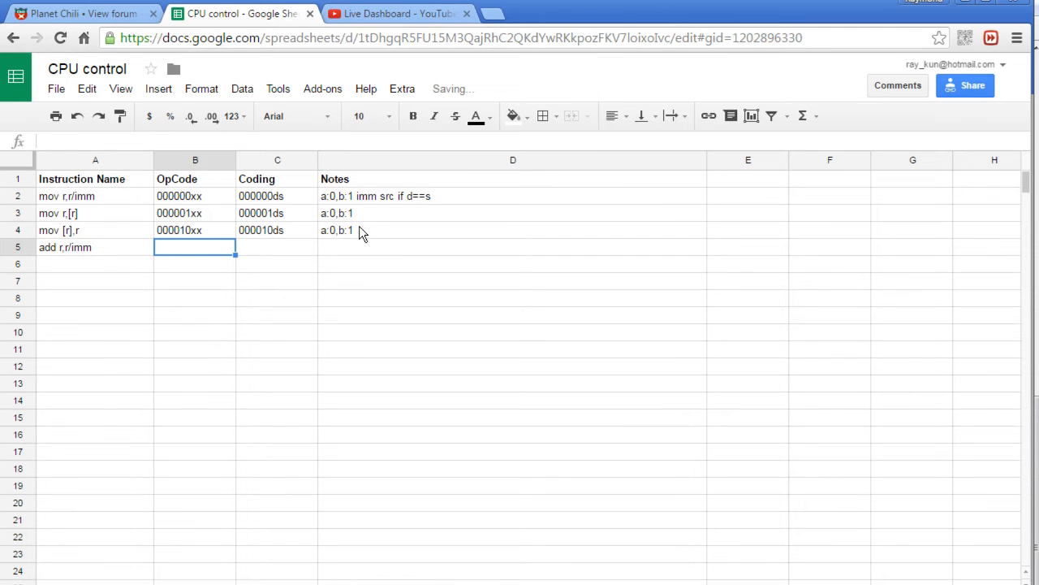
pyautogui.write('000')
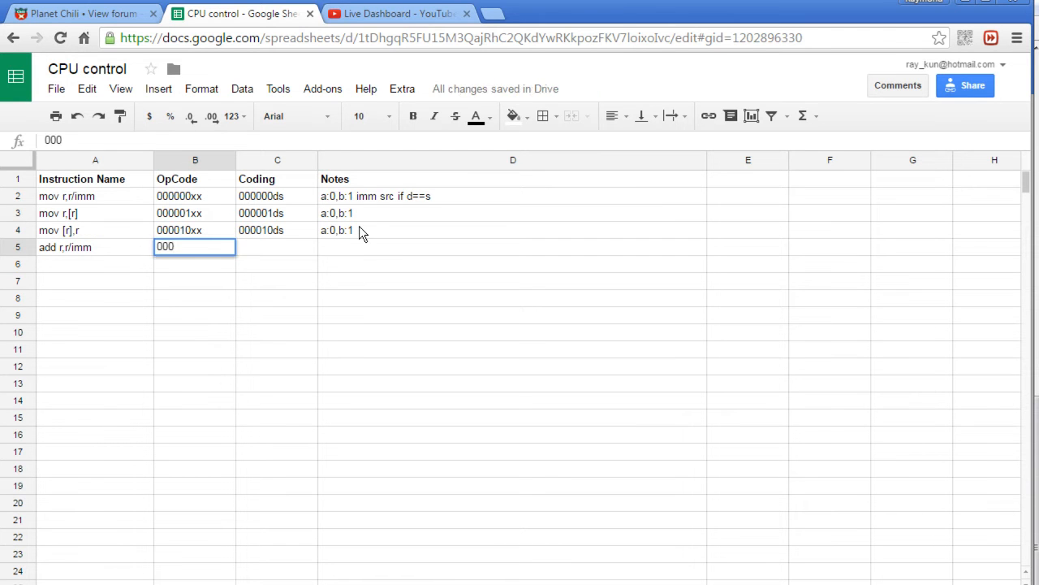
pyautogui.write('1')
pyautogui.write('1')
pyautogui.doubleClick(193, 248)
pyautogui.press('BackSpace')
# Move the add r,r/imm entry down from cell A5 to cell A6
pyautogui.click(86, 253)
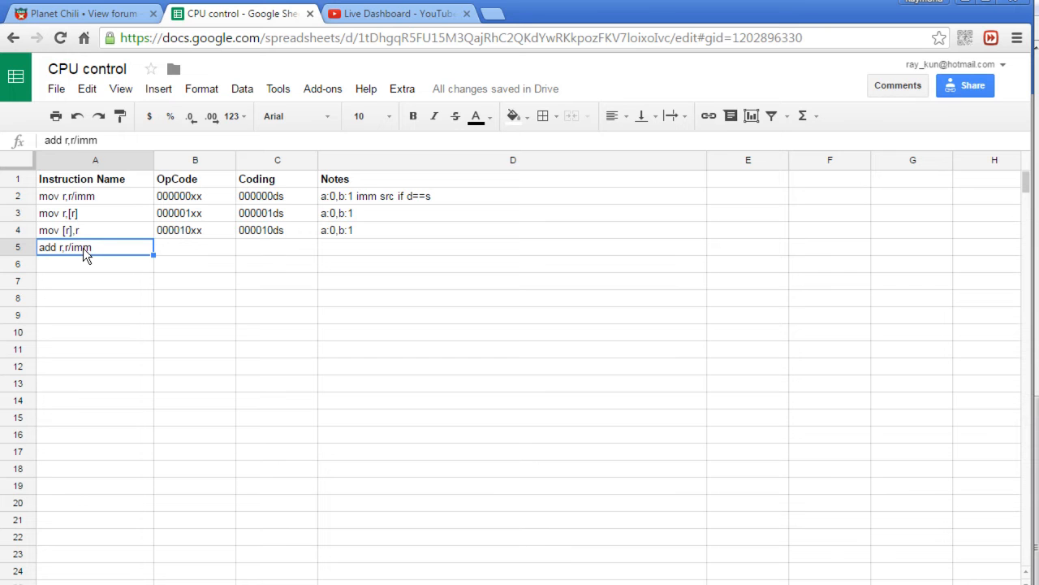
pyautogui.hotkey('ctrl', 'c')
pyautogui.click(69, 263)
pyautogui.click(67, 281)
pyautogui.click(68, 267)
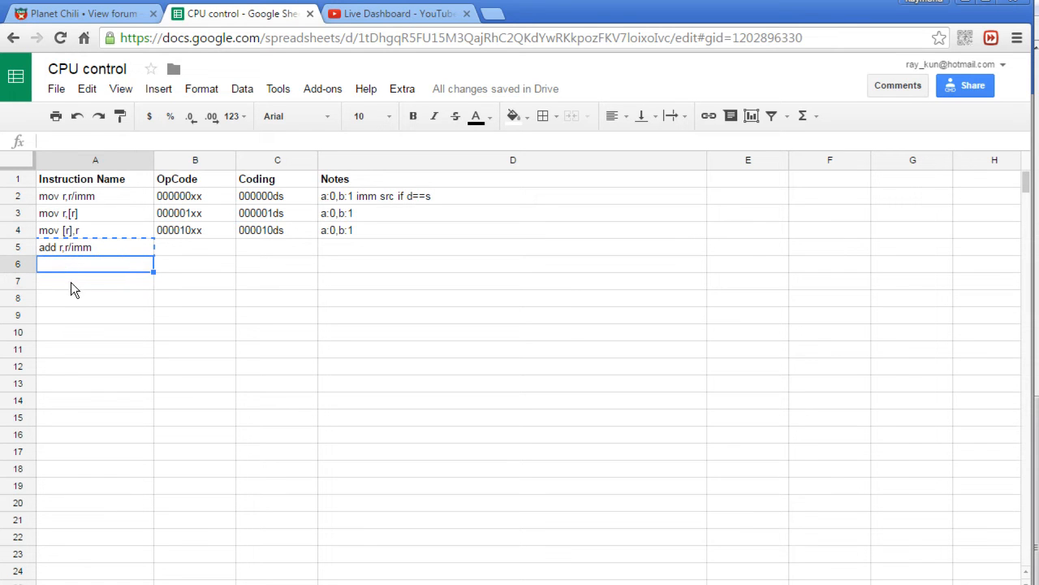
pyautogui.hotkey('ctrl', 'v')
# Enter the instruction name sub r,r/imm in the emptied cell A5
pyautogui.click(86, 251)
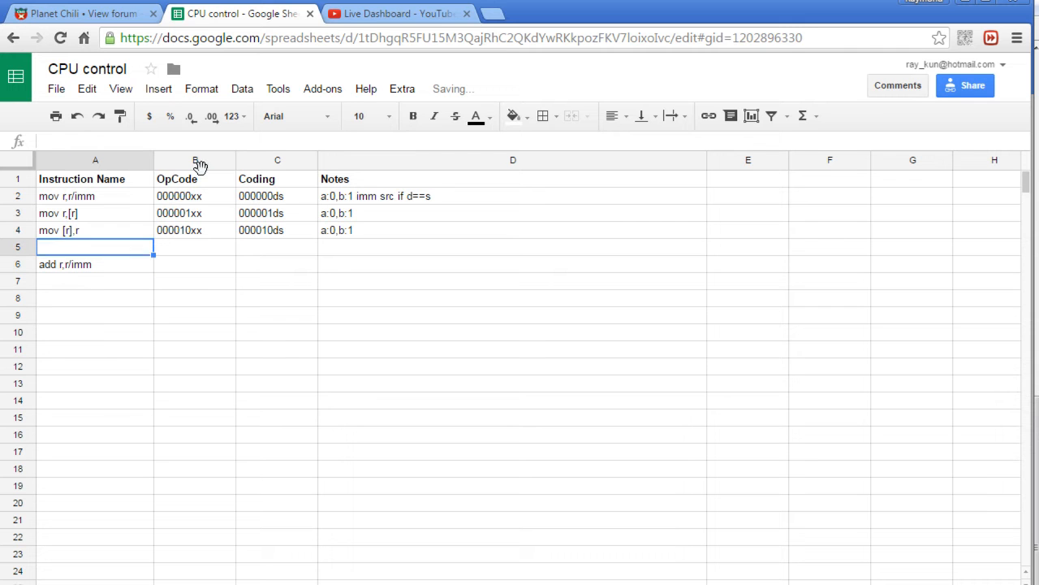
pyautogui.write('sub ')
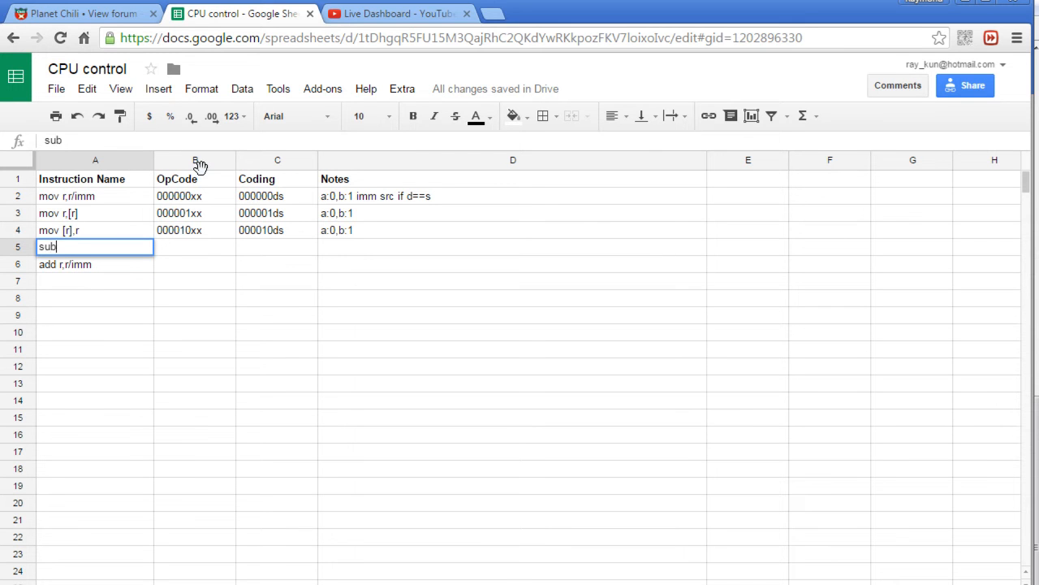
pyautogui.write('r,r/imm')
# Enter the opcode 00010xxx for sub r,r/imm in cell B5
pyautogui.click(181, 241)
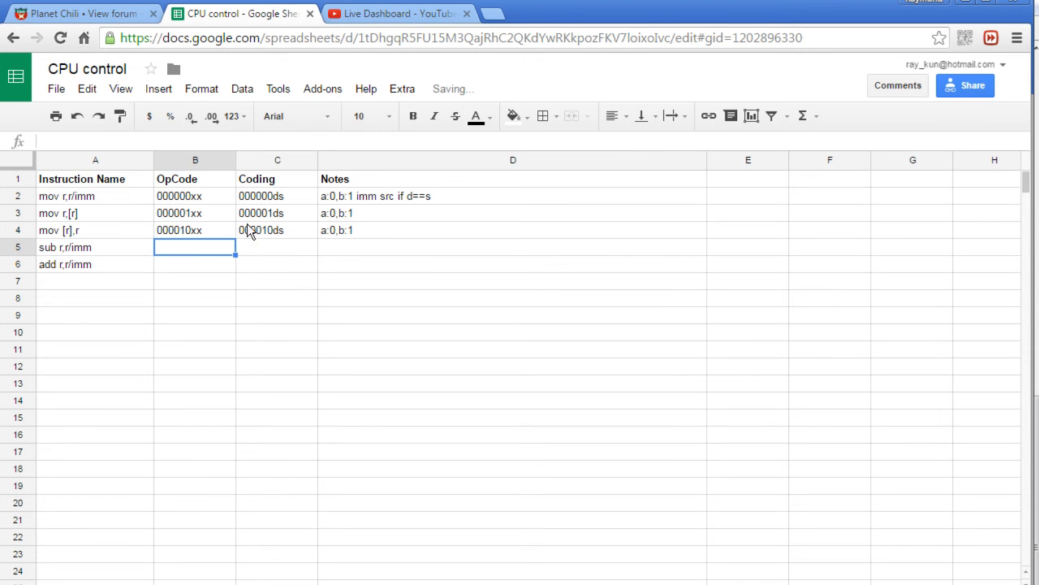
pyautogui.write('00')
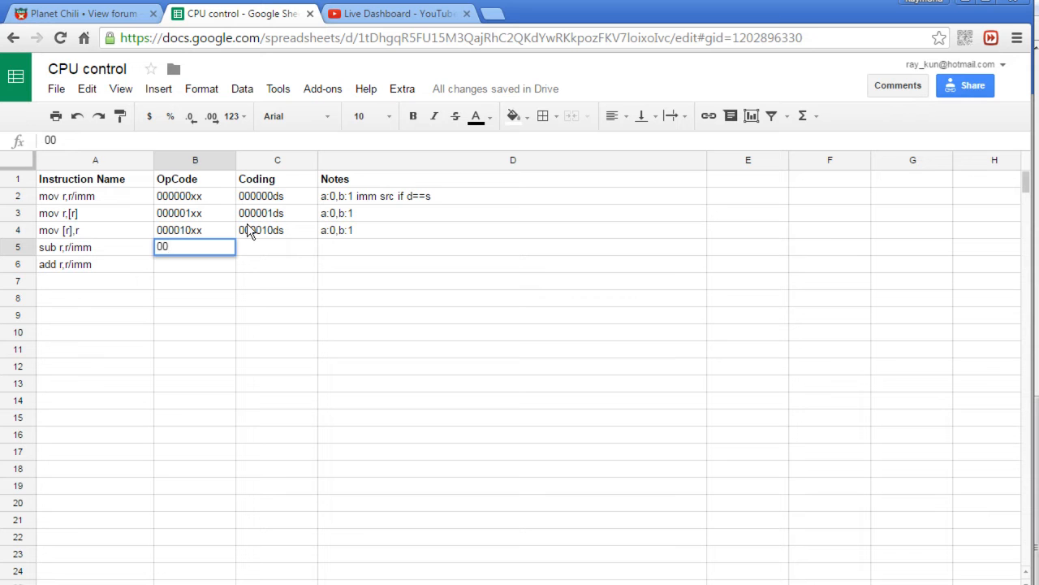
pyautogui.write('010xxx')
# Enter the coding 000100ds for sub r,r/imm in cell C5
pyautogui.click(278, 242)
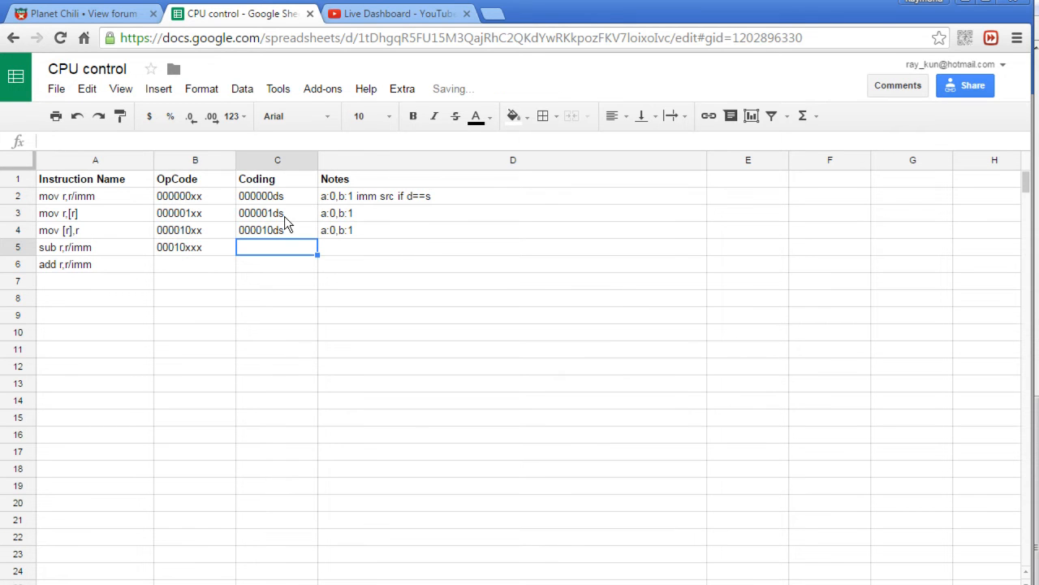
pyautogui.write('00010')
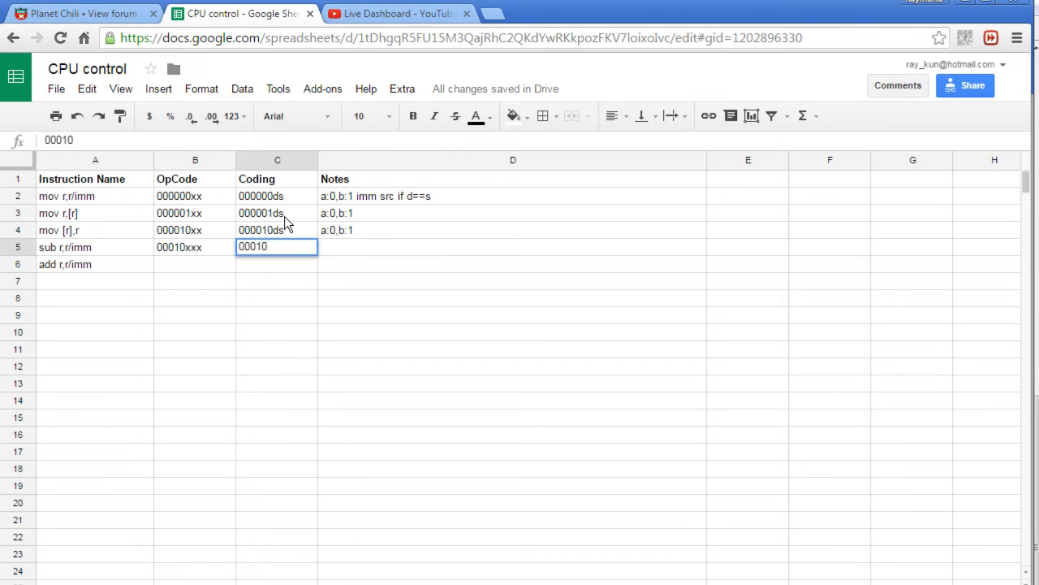
pyautogui.write('xds')
pyautogui.moveTo(267, 247); pyautogui.dragTo(273, 246)
pyautogui.write('0ds')
# Correct the sub r,r/imm opcode in cell B5 to 000100xx
pyautogui.click(189, 250)
pyautogui.doubleClick(187, 247)
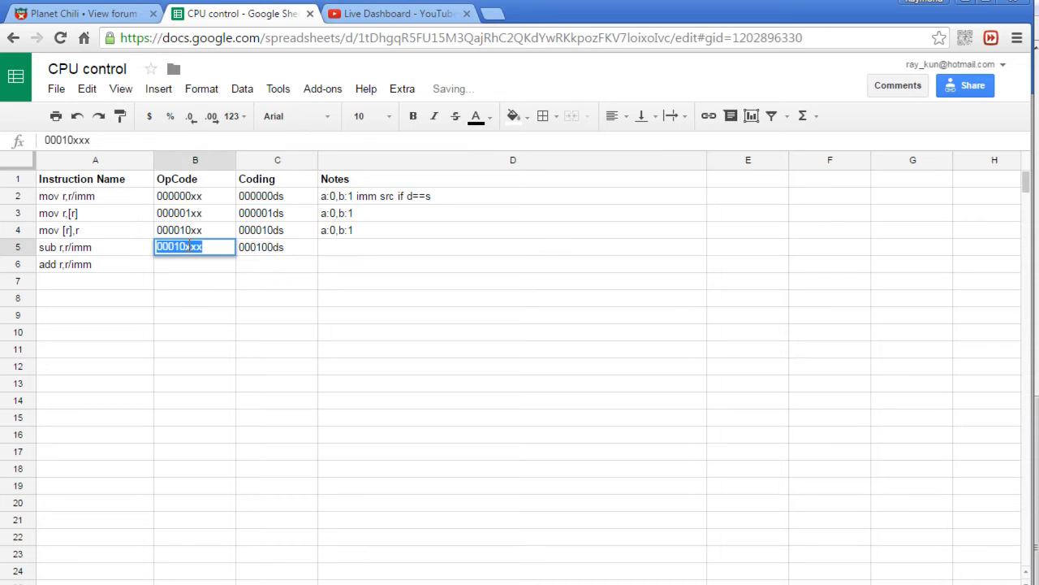
pyautogui.click(193, 247)
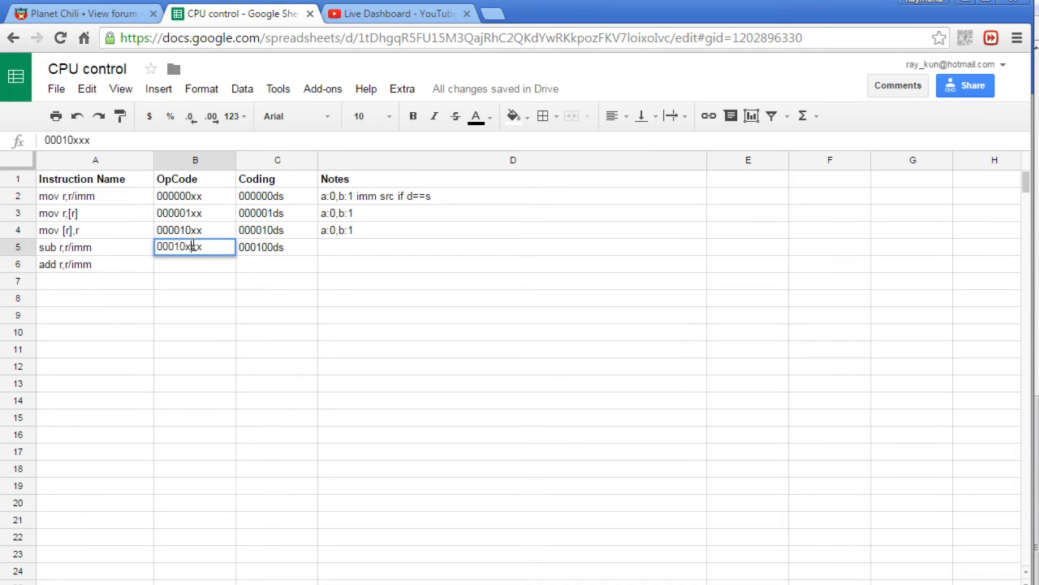
pyautogui.moveTo(191, 247); pyautogui.dragTo(186, 248)
pyautogui.write('0')
pyautogui.click(313, 263)
# Copy the opcode and coding of sub r,r/imm into the add r,r/imm row, cells B6 and C6
pyautogui.moveTo(193, 244); pyautogui.dragTo(273, 246)
pyautogui.hotkey('ctrl', 'c')
pyautogui.click(195, 268)
pyautogui.hotkey('ctrl', 'v')
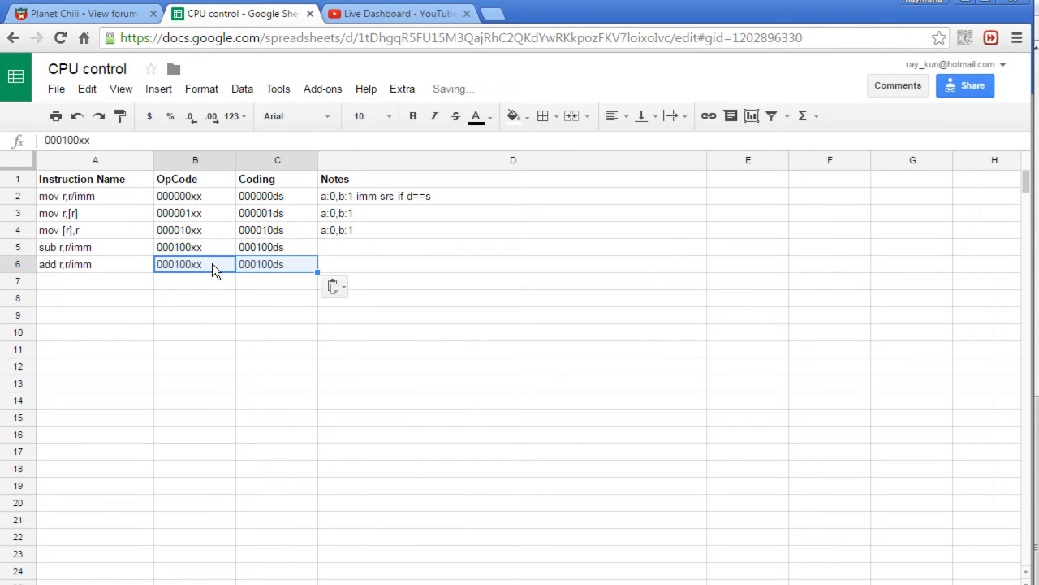
# Change the add r,r/imm opcode to 000110xx and its coding to 000110ds
pyautogui.doubleClick(186, 263)
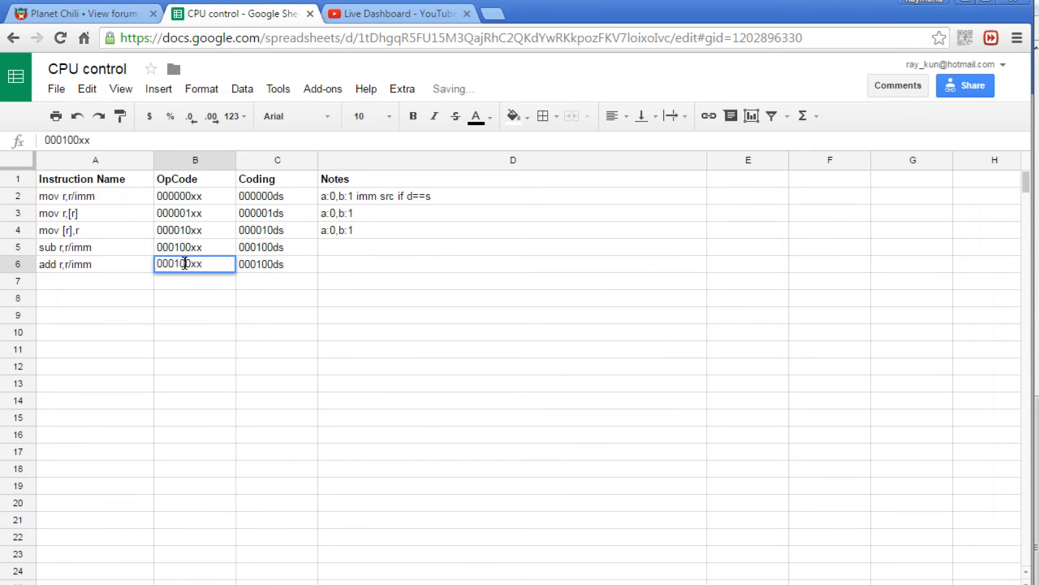
pyautogui.press('BackSpace')
pyautogui.write('1')
pyautogui.doubleClick(265, 266)
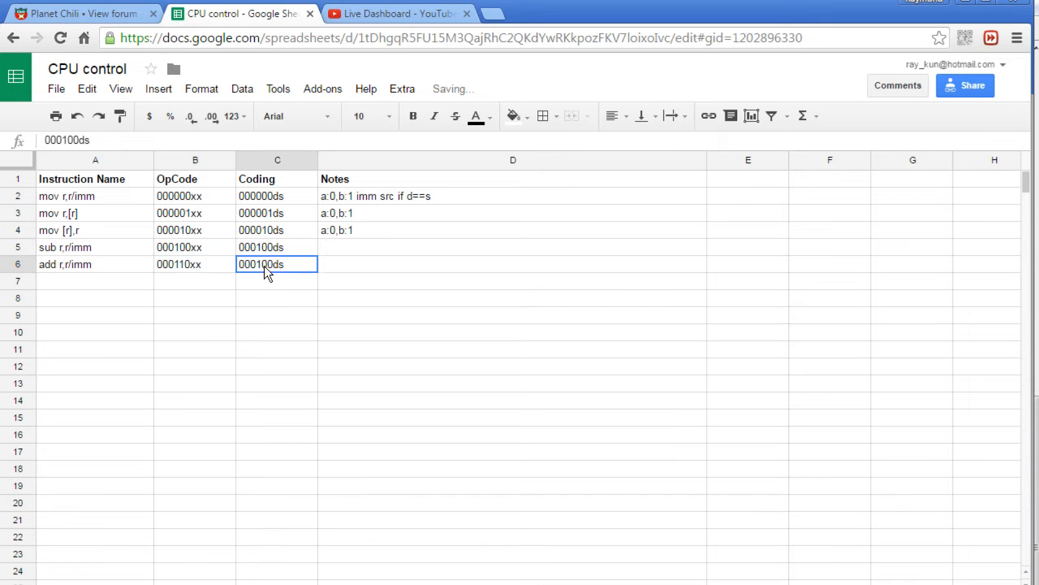
pyautogui.press('BackSpace')
pyautogui.write('1')
pyautogui.click(272, 281)
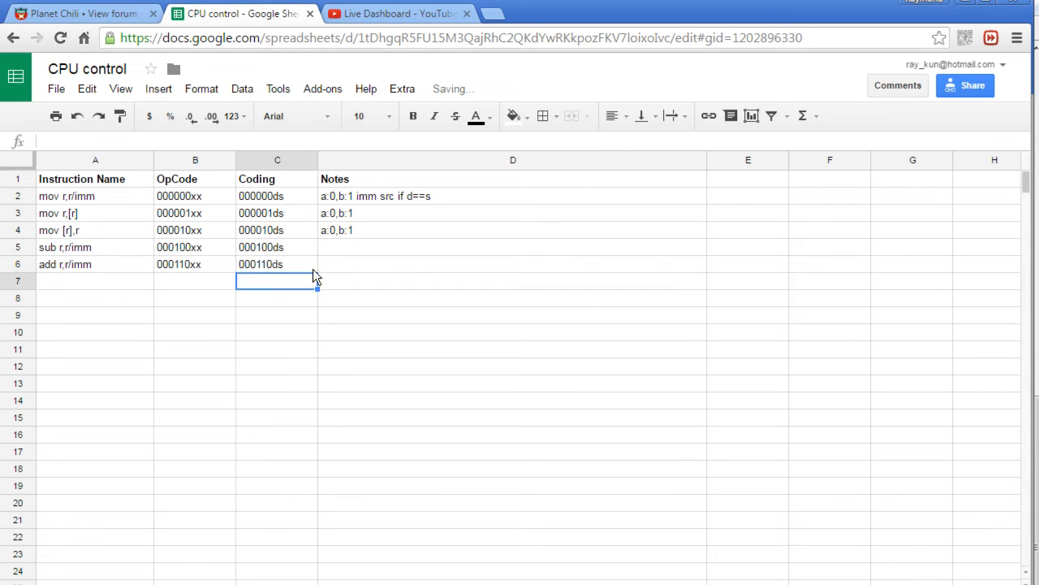
# Copy the mov r,r/imm note from cell D2 into D5 and D6 for the sub and add instructions
pyautogui.click(374, 236)
pyautogui.click(370, 200)
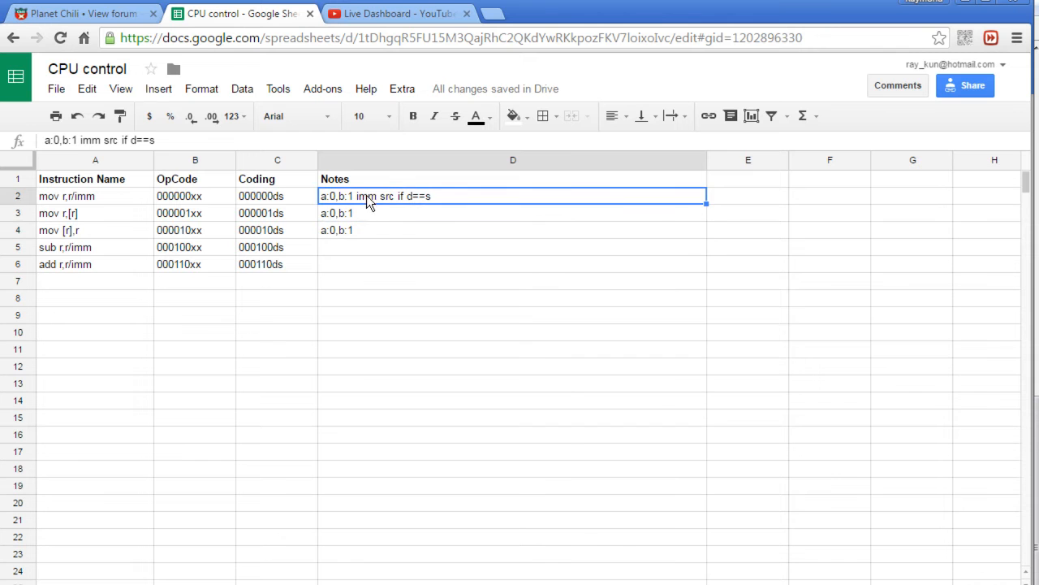
pyautogui.hotkey('ctrl', 'c')
pyautogui.click(345, 248)
pyautogui.hotkey('ctrl', 'v')
pyautogui.click(336, 264)
pyautogui.hotkey('ctrl', 'v')
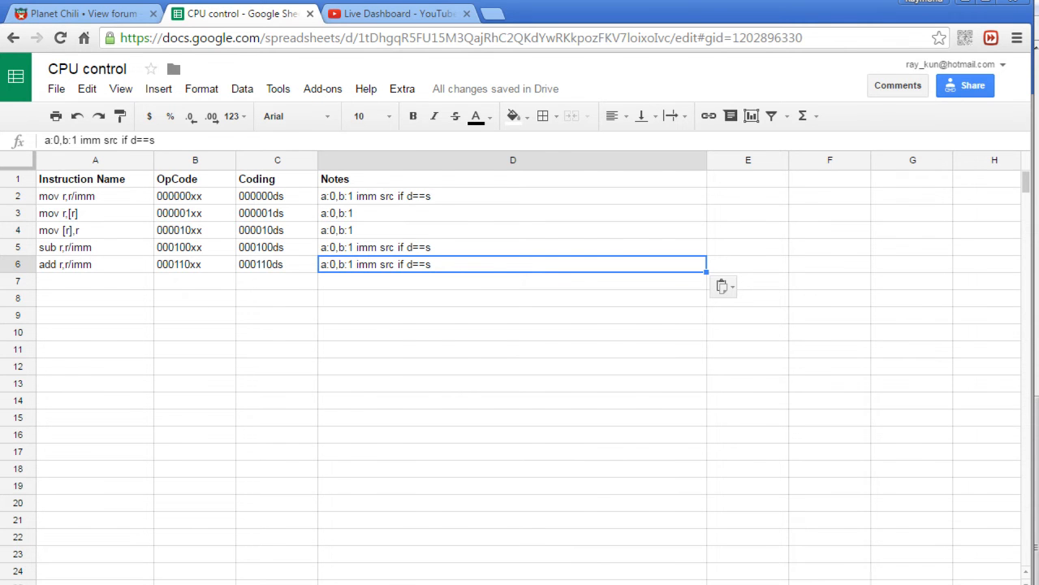
pyautogui.click(965, 2)
pyautogui.moveTo(617, 584); pyautogui.dragTo(596, 584)
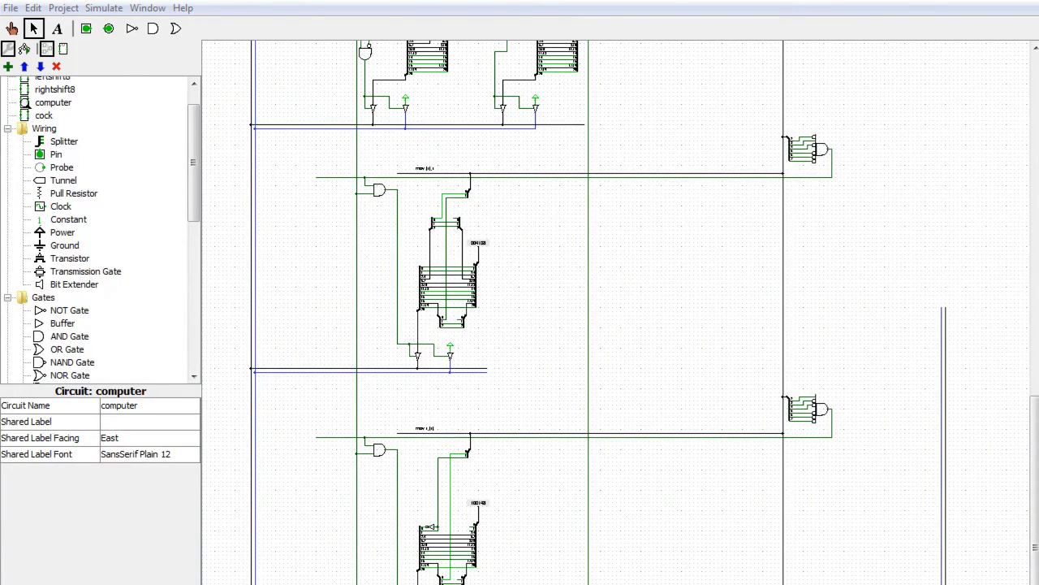
pyautogui.hotkey('alt', 'Tab')
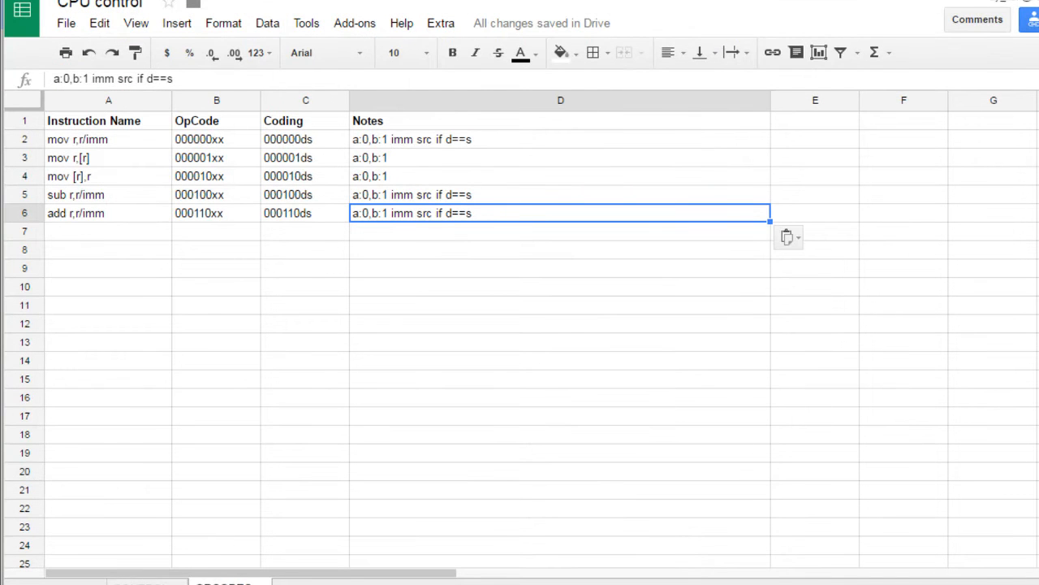
# On the CONTROL sheet, label a new instruction control bits row add/sub r,r @0 in cell A22
pyautogui.click(144, 583)
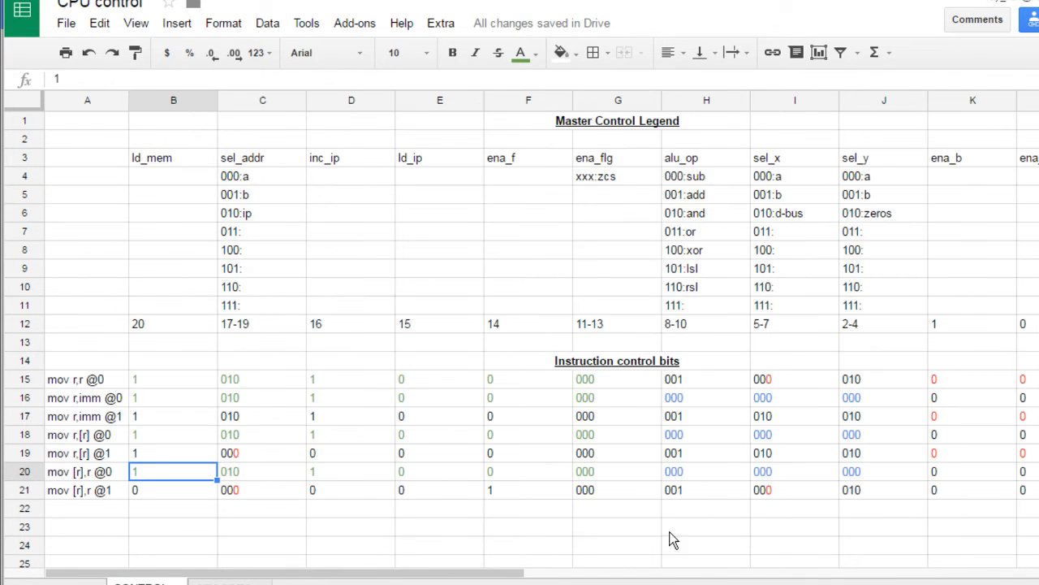
pyautogui.moveTo(337, 573)
pyautogui.mouseDown()
pyautogui.moveTo(413, 576)
pyautogui.moveTo(336, 578)
pyautogui.mouseUp()
pyautogui.click(63, 508)
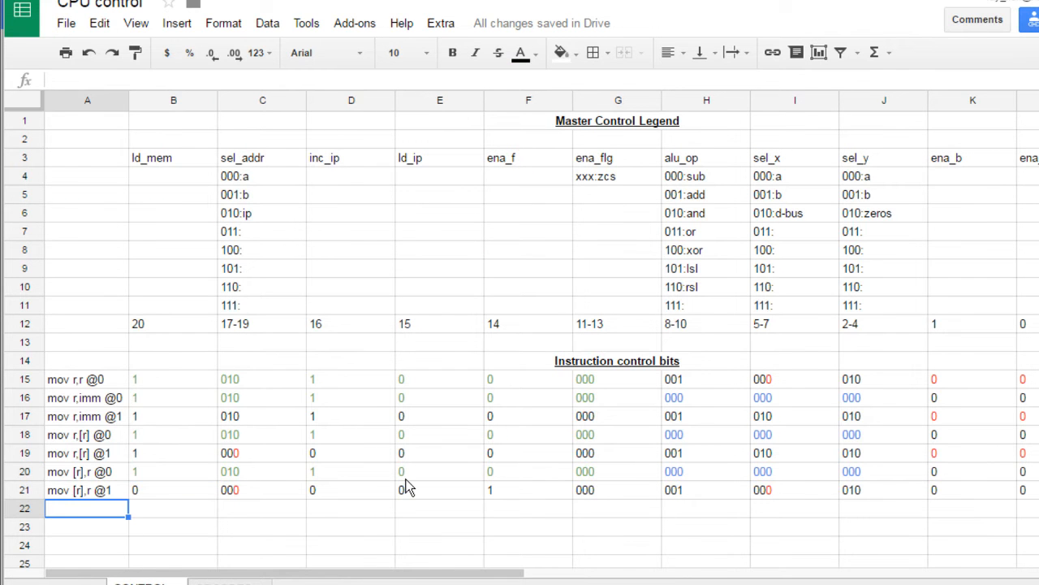
pyautogui.write('add')
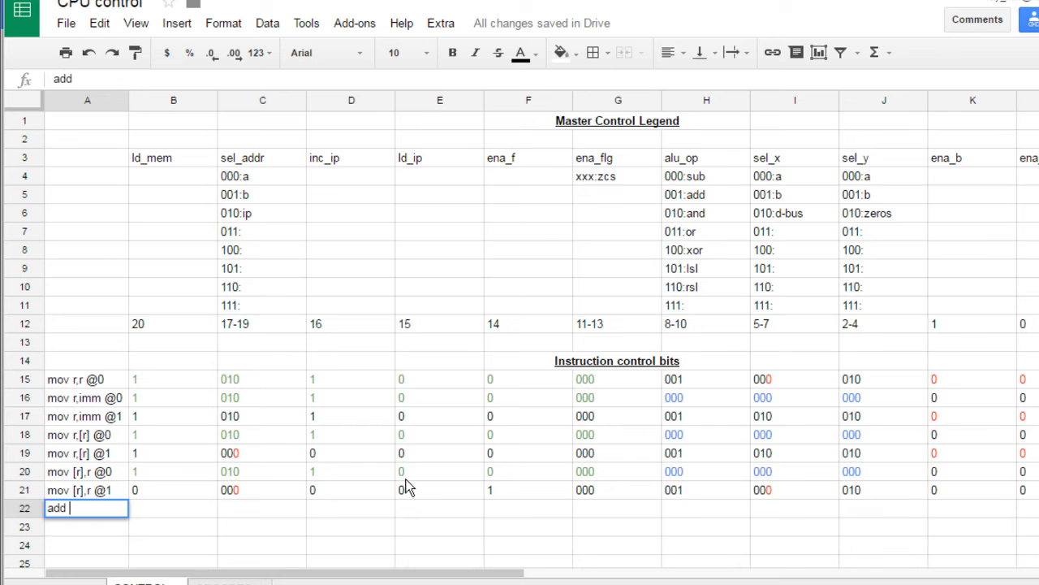
pyautogui.write(' r')
pyautogui.press('BackSpace')
pyautogui.press('BackSpace')
pyautogui.press('BackSpace')
pyautogui.press('BackSpace')
pyautogui.press('BackSpace')
pyautogui.write('add/sub r,r')
pyautogui.write('@0')
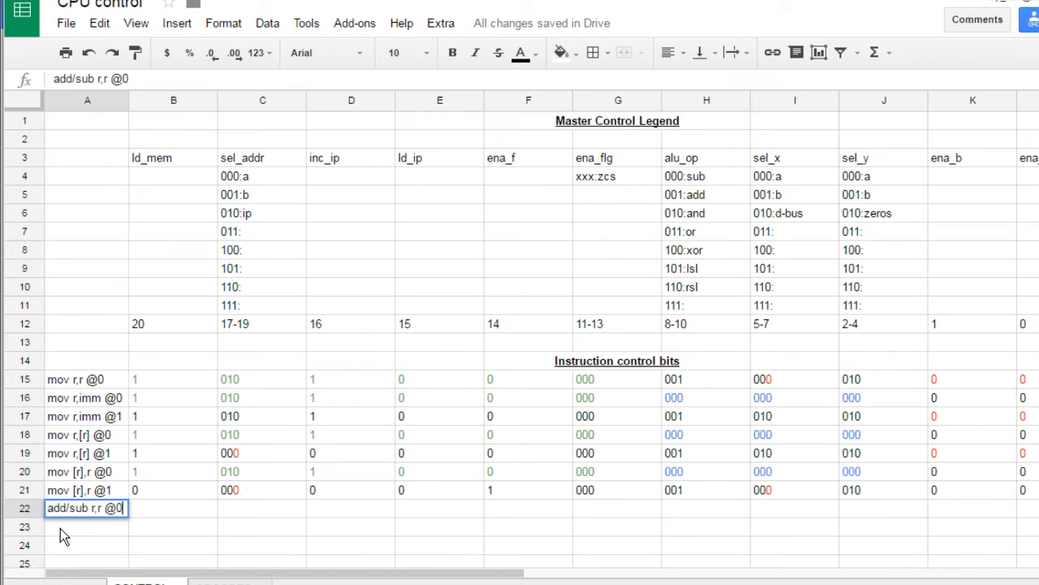
pyautogui.click(103, 476)
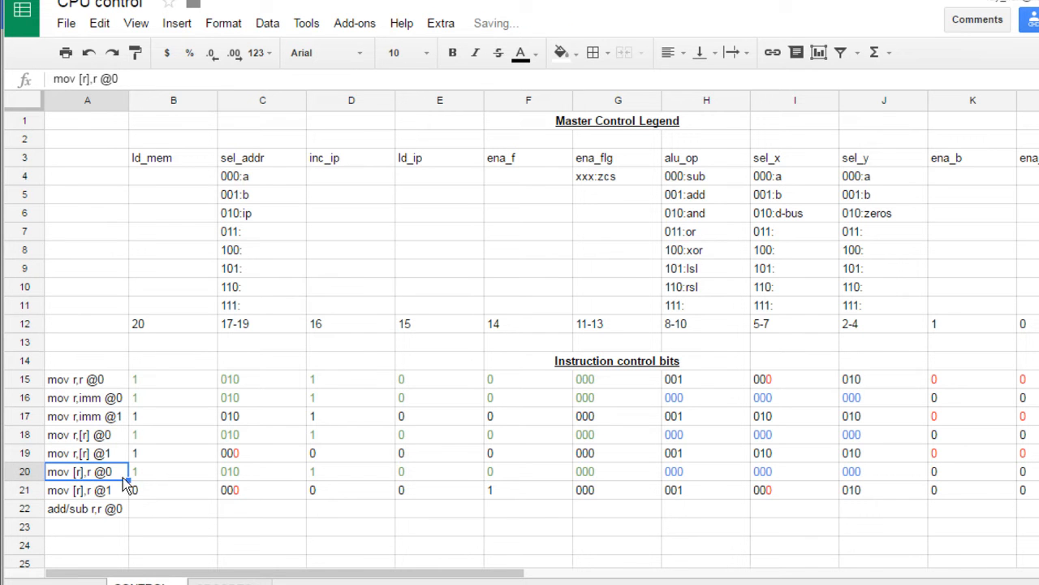
pyautogui.moveTo(93, 489); pyautogui.dragTo(1036, 381)
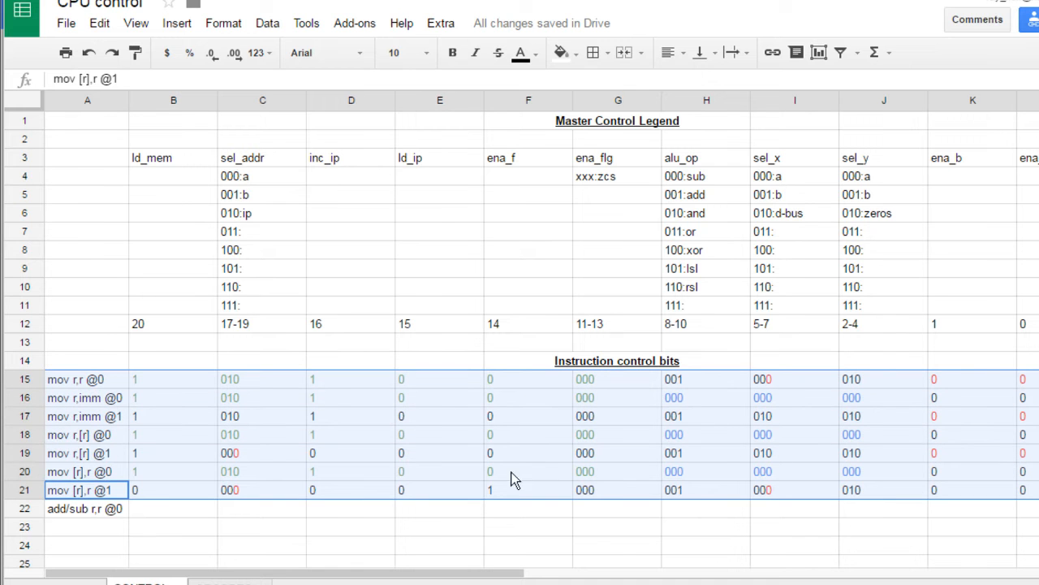
# Fill the add/sub r,r @0 row with ld_mem 1, sel_addr 010 and inc_ip 0
pyautogui.click(150, 515)
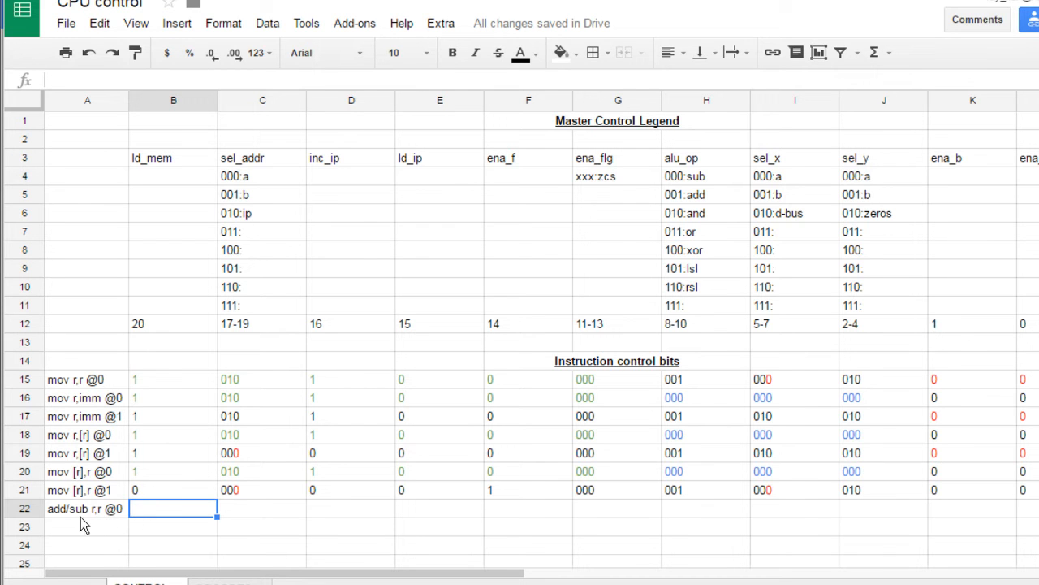
pyautogui.write('1')
pyautogui.click(239, 514)
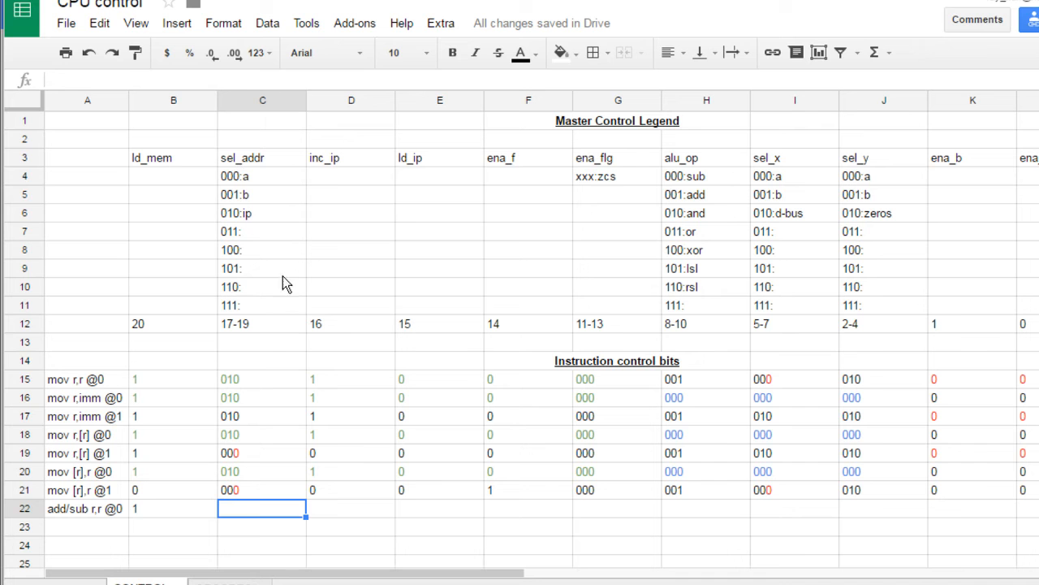
pyautogui.write('010')
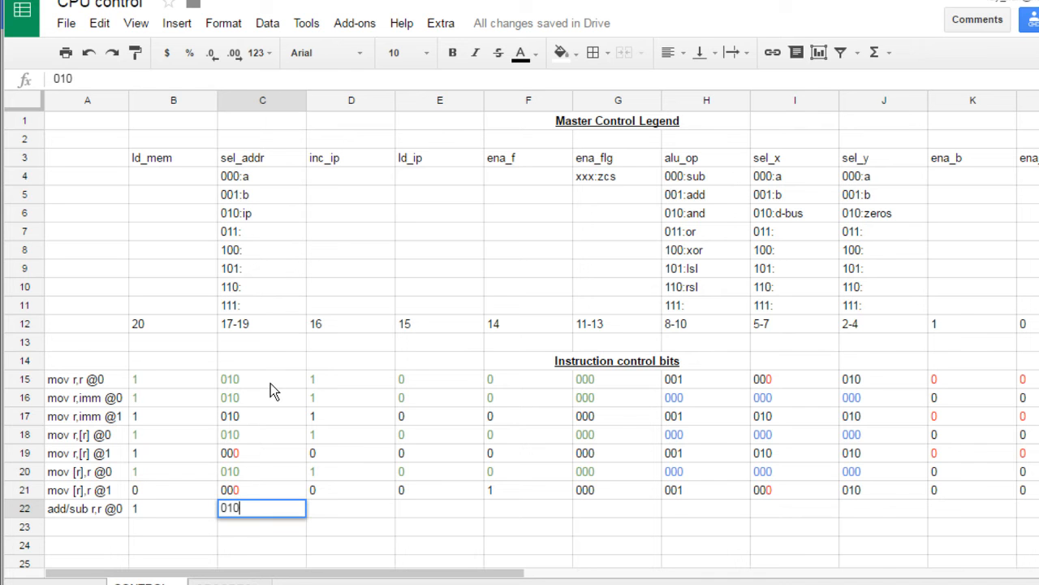
pyautogui.click(344, 505)
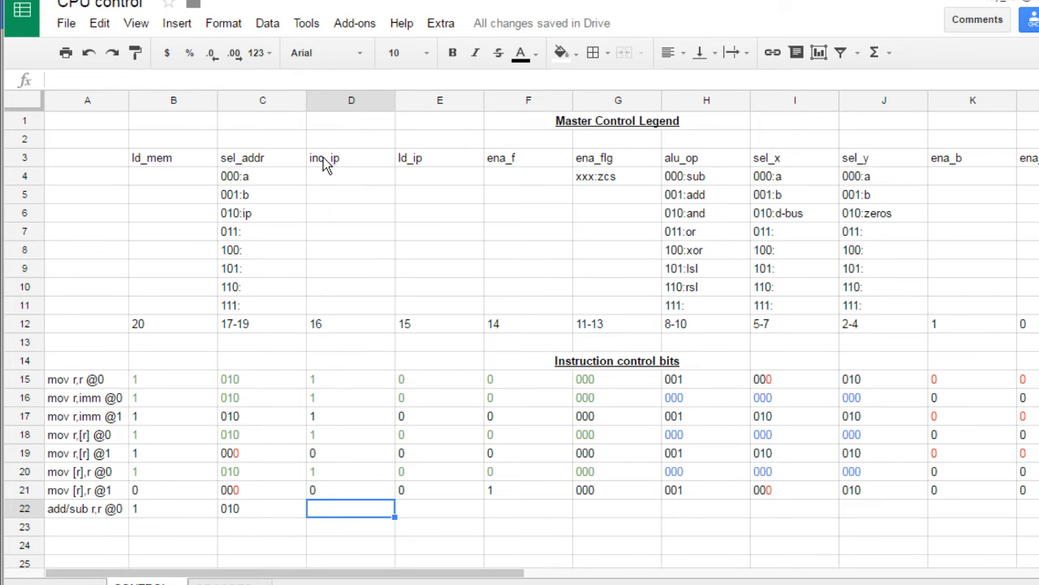
pyautogui.write('0')
pyautogui.click(93, 512)
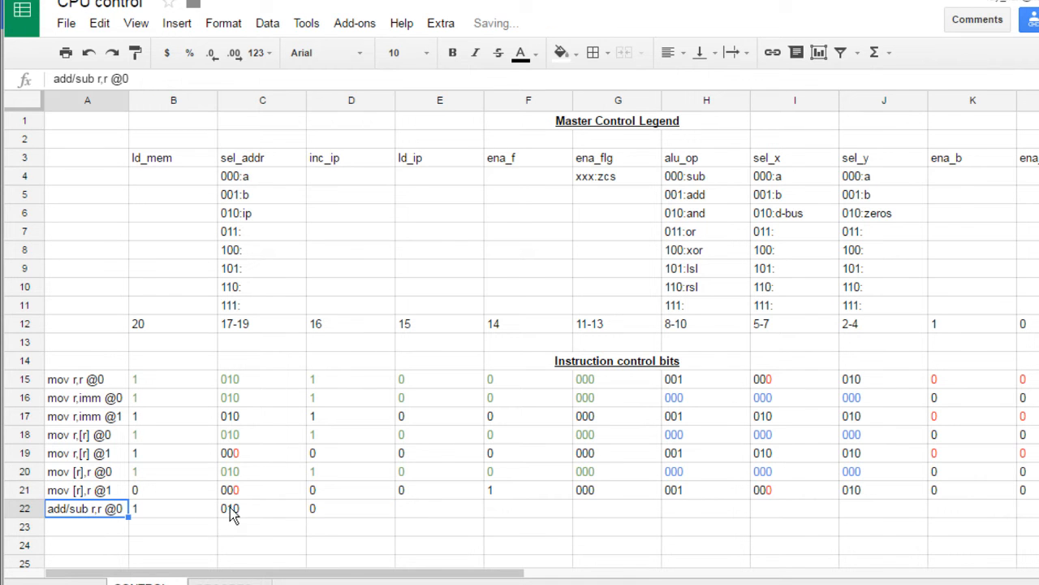
pyautogui.click(358, 510)
# Set both ld_ip and ena_f to 0 in the add/sub r,r @0 row
pyautogui.click(439, 512)
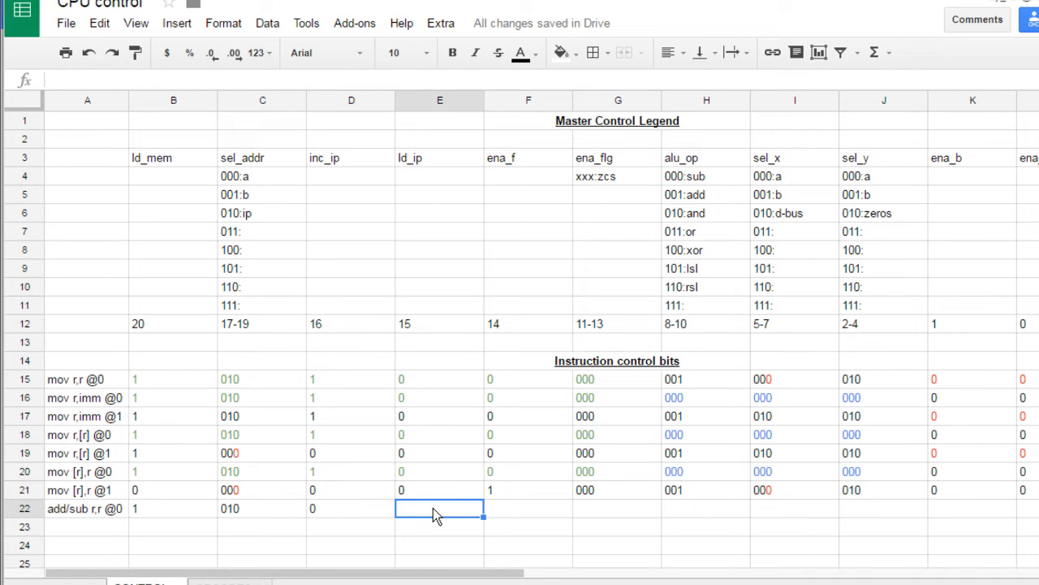
pyautogui.write('0')
pyautogui.click(503, 513)
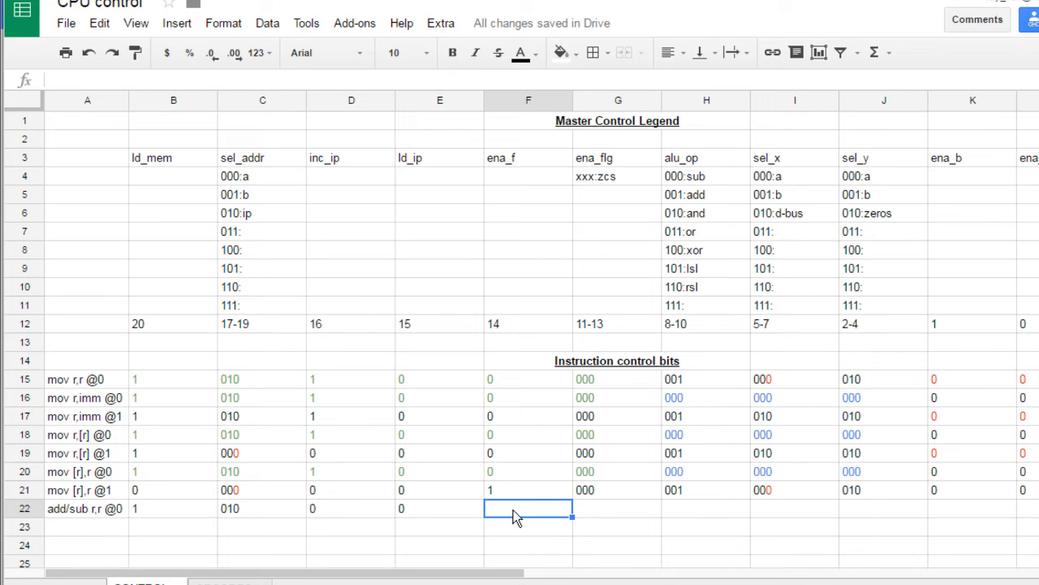
pyautogui.write('0')
# Set ena_flg to 111 in the add/sub r,r @0 row, cell G22
pyautogui.click(601, 516)
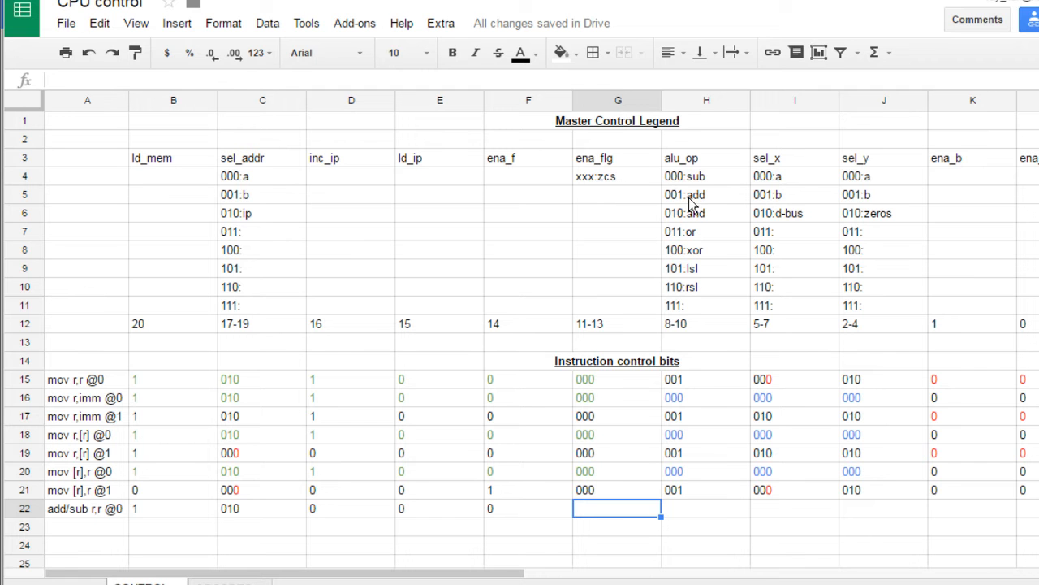
pyautogui.write('111')
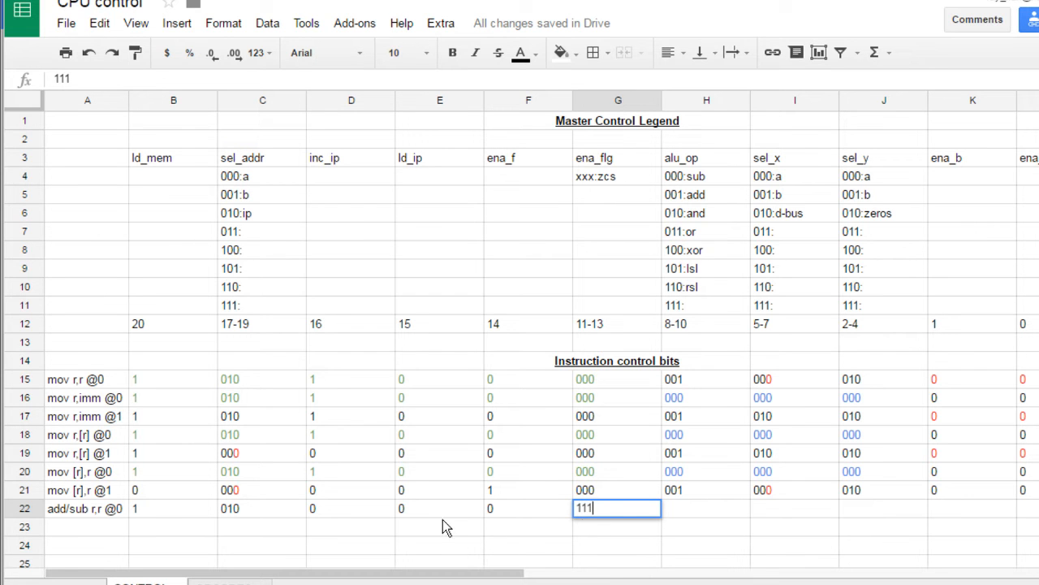
pyautogui.click(93, 516)
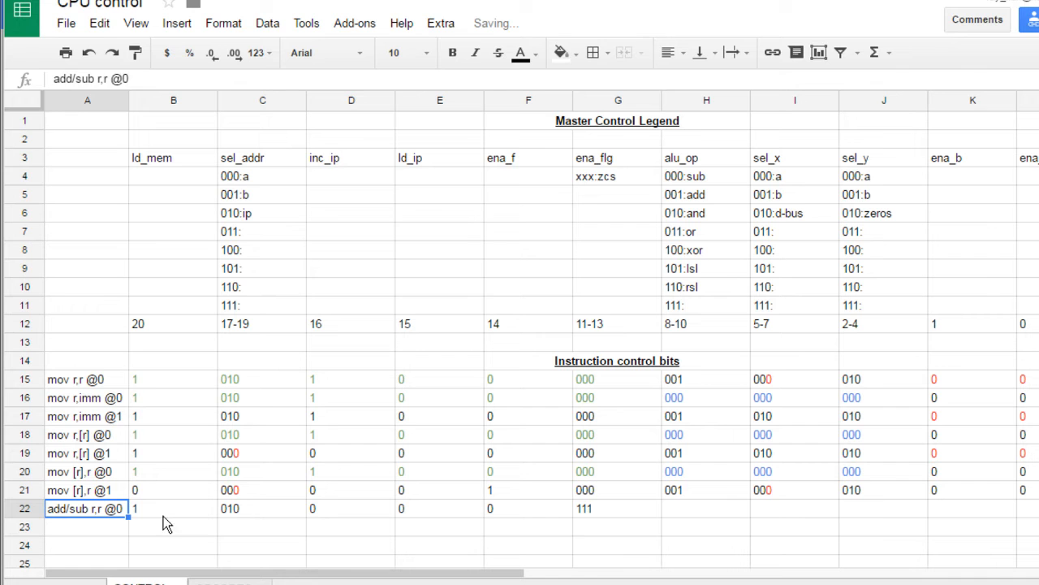
pyautogui.click(607, 510)
pyautogui.click(73, 514)
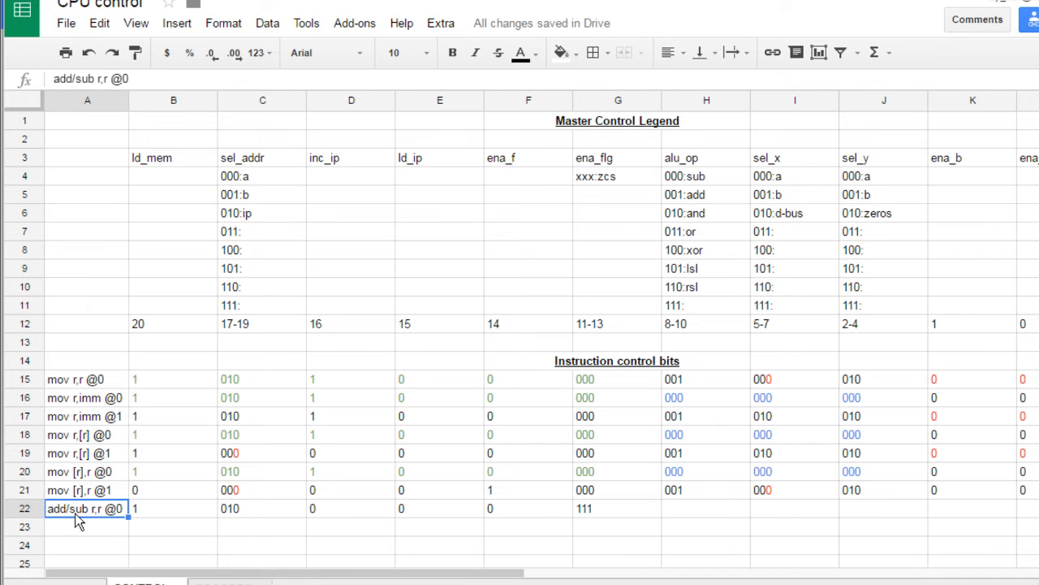
# Enter 000 as alu_op in the add/sub r,r @0 row and colour its last digit red
pyautogui.click(704, 506)
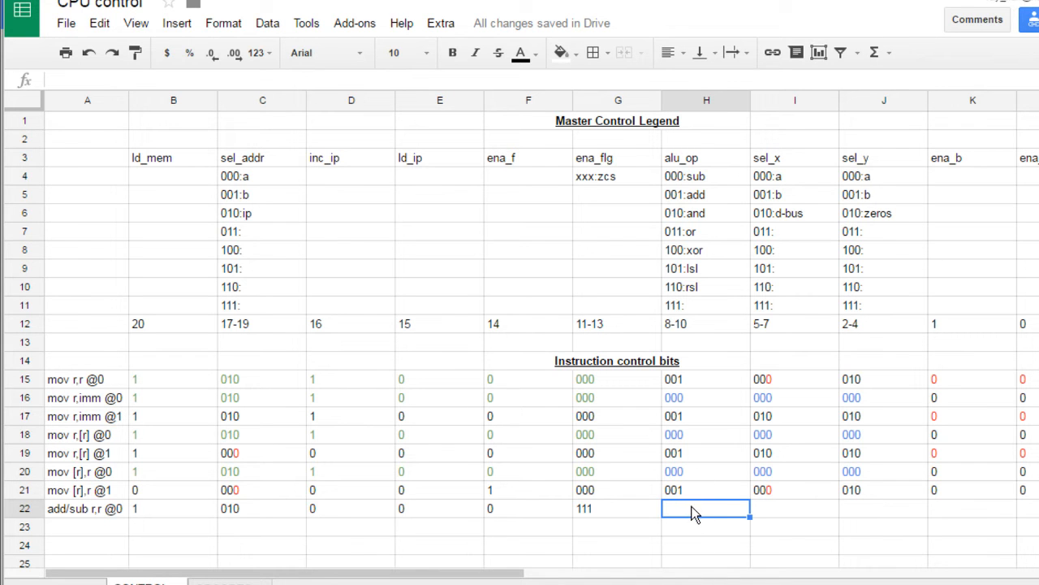
pyautogui.write('000')
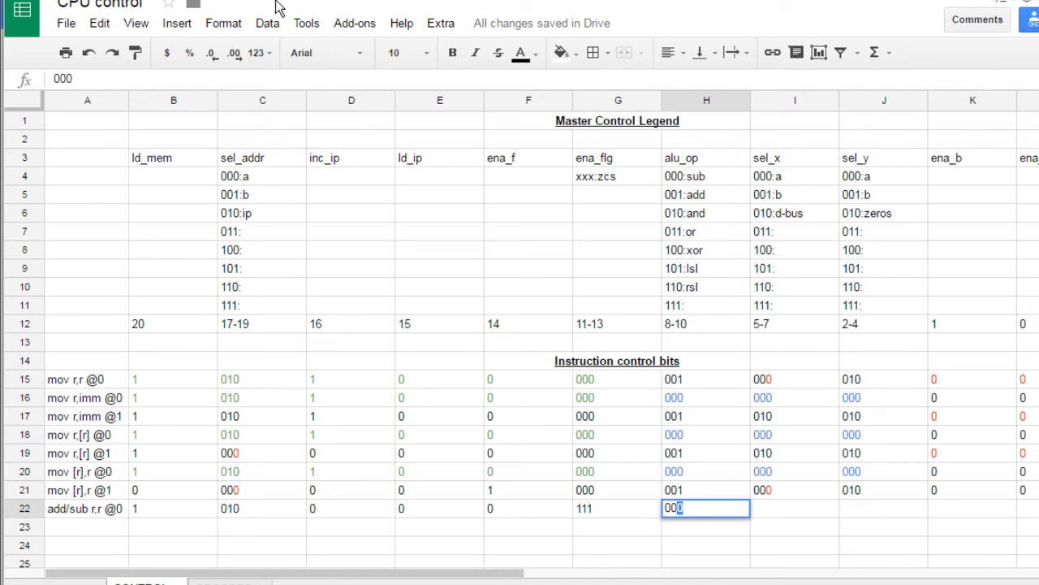
pyautogui.click(539, 56)
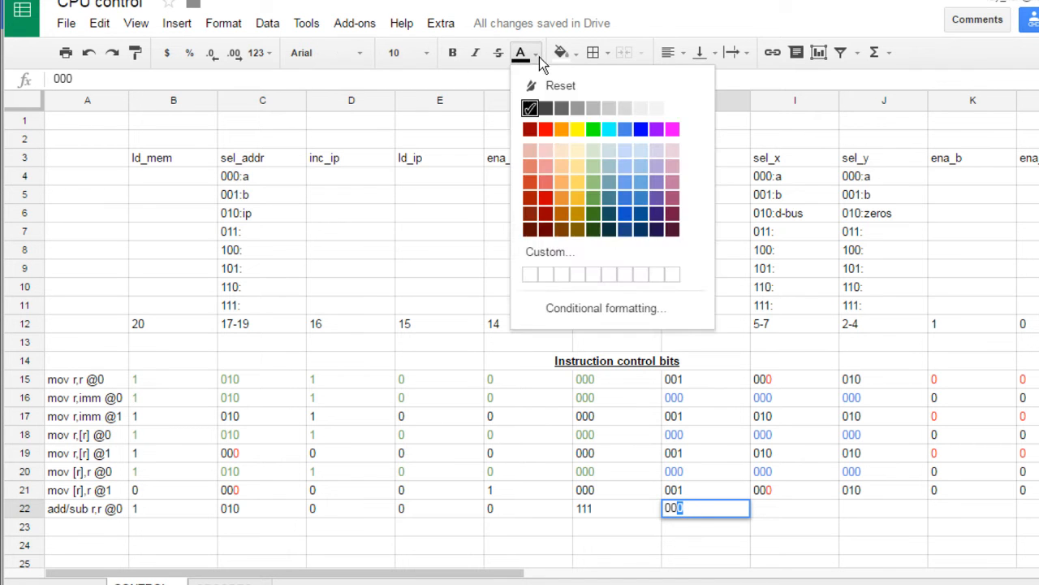
pyautogui.click(545, 129)
pyautogui.click(707, 539)
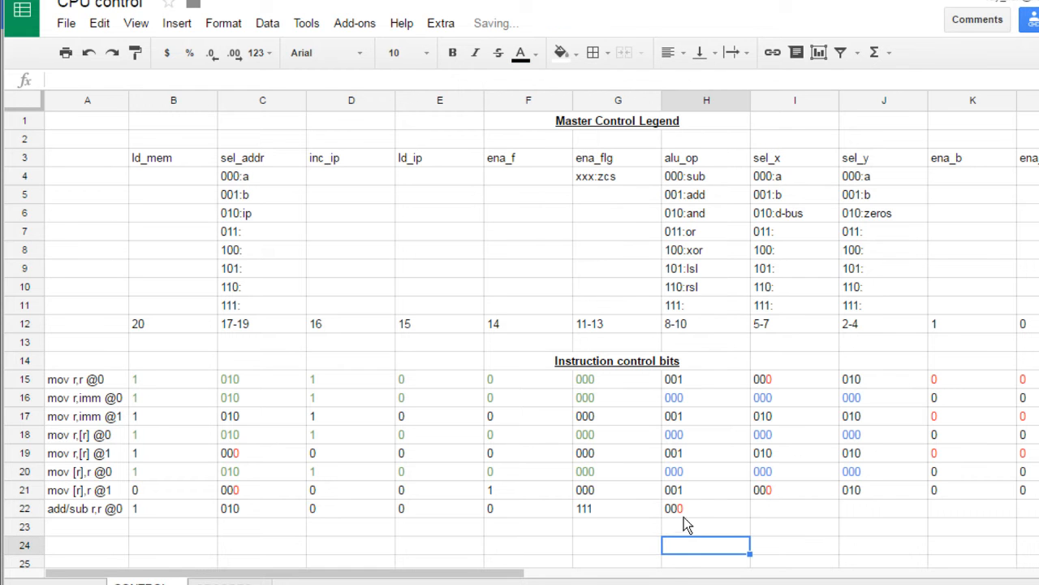
# Enter 000 for both sel_x and sel_y in the add/sub r,r @0 row
pyautogui.click(81, 515)
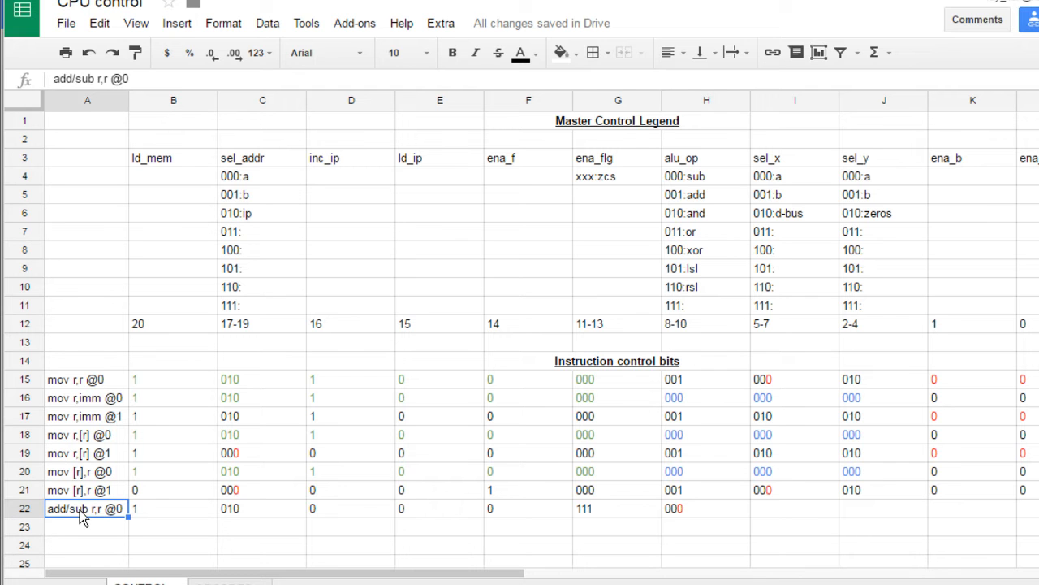
pyautogui.click(684, 512)
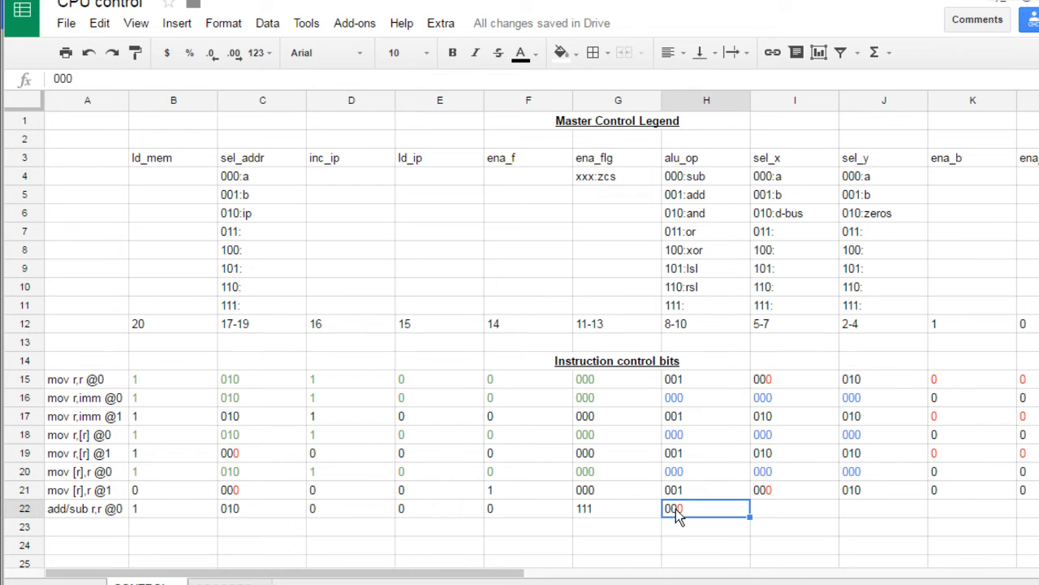
pyautogui.click(780, 513)
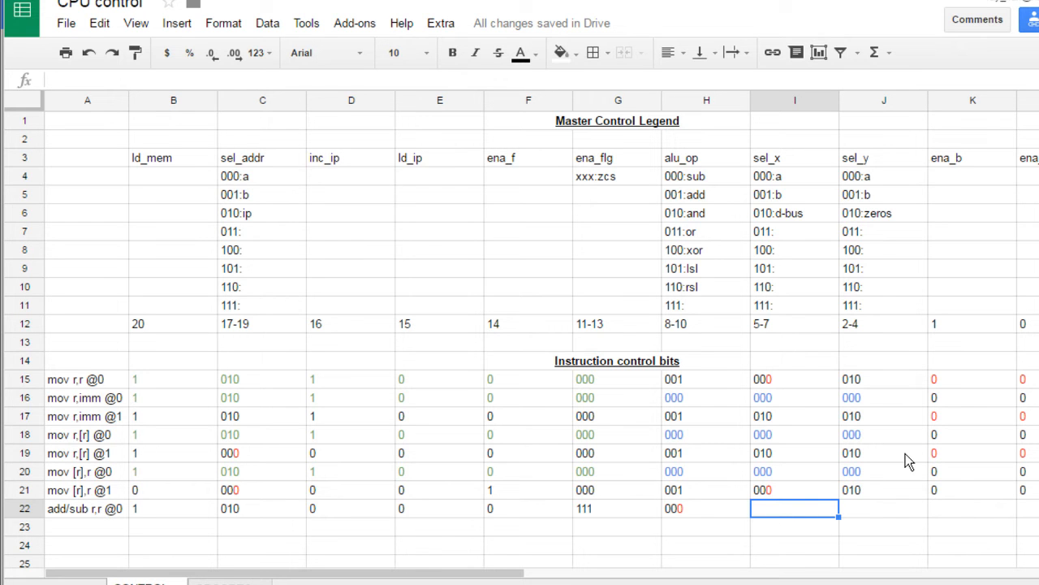
pyautogui.write('000')
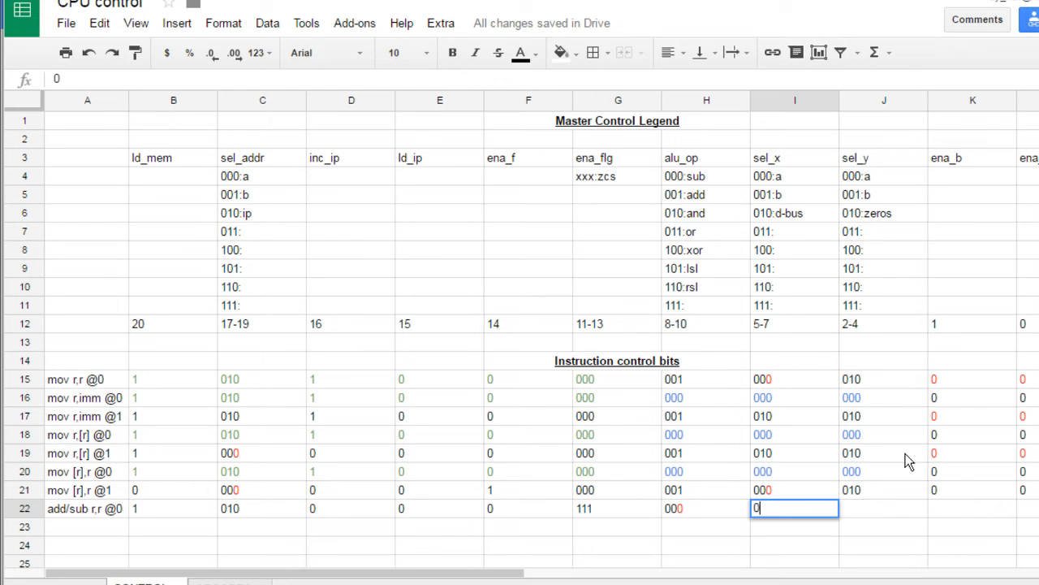
pyautogui.click(877, 510)
pyautogui.write('000')
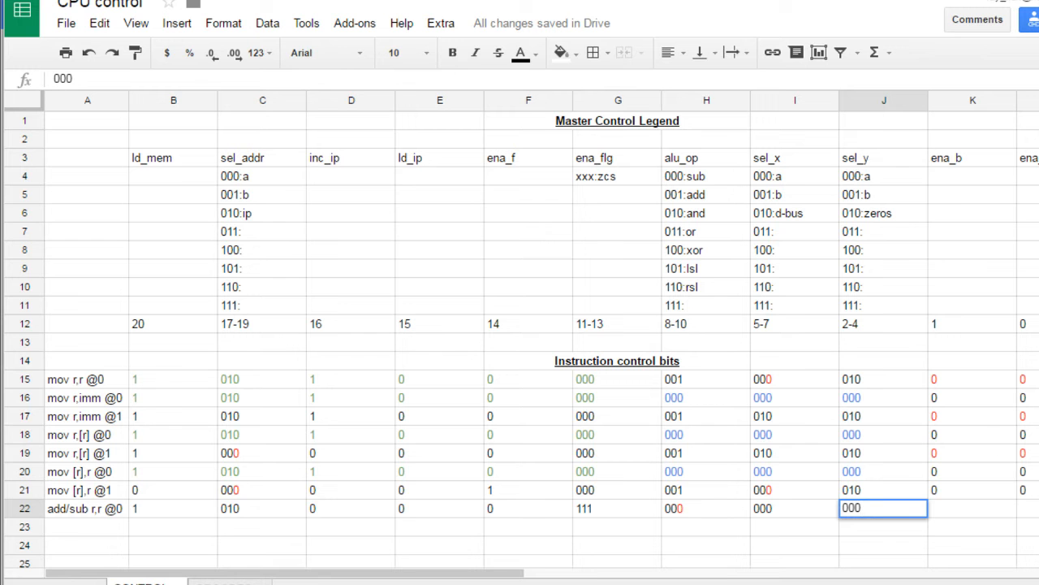
# Colour the last digit of the sel_y and sel_x values red in the add/sub r,r @0 row
pyautogui.hotkey('shift', 'Left')
pyautogui.click(524, 53)
pyautogui.click(543, 129)
pyautogui.click(769, 504)
pyautogui.press('Return')
pyautogui.hotkey('shift', 'Left')
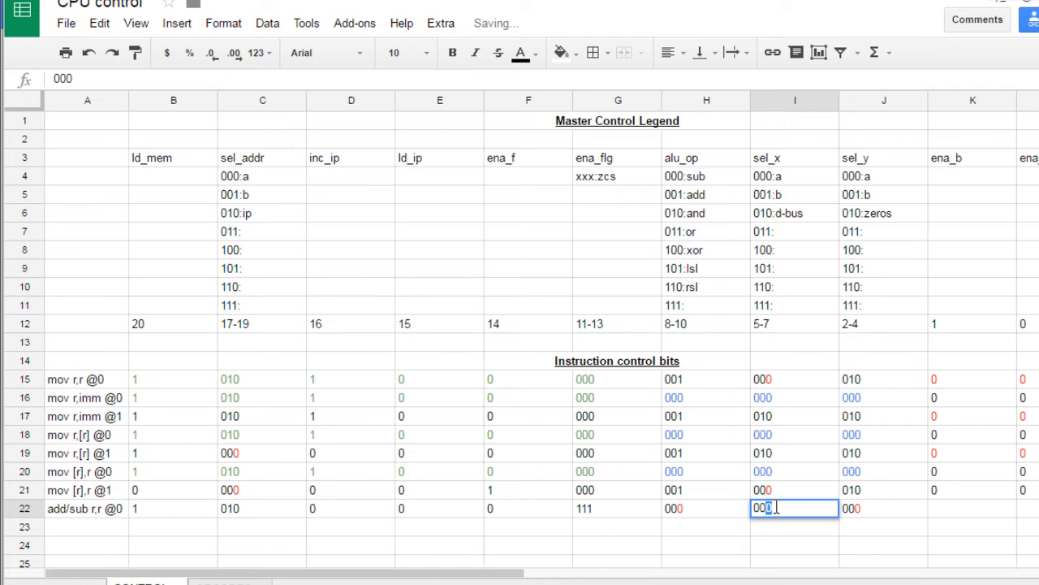
pyautogui.moveTo(766, 507); pyautogui.dragTo(778, 508)
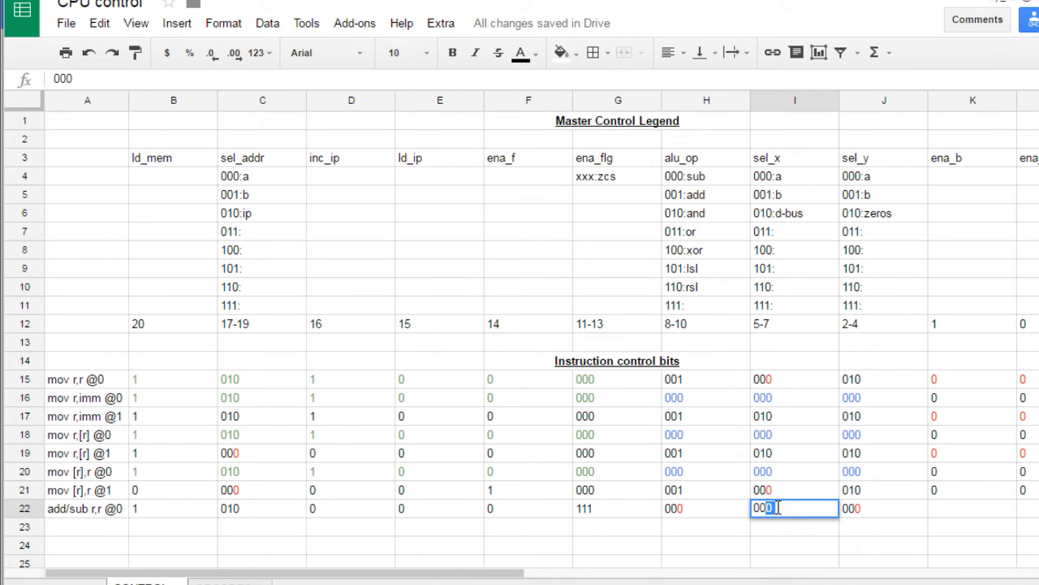
pyautogui.click(530, 55)
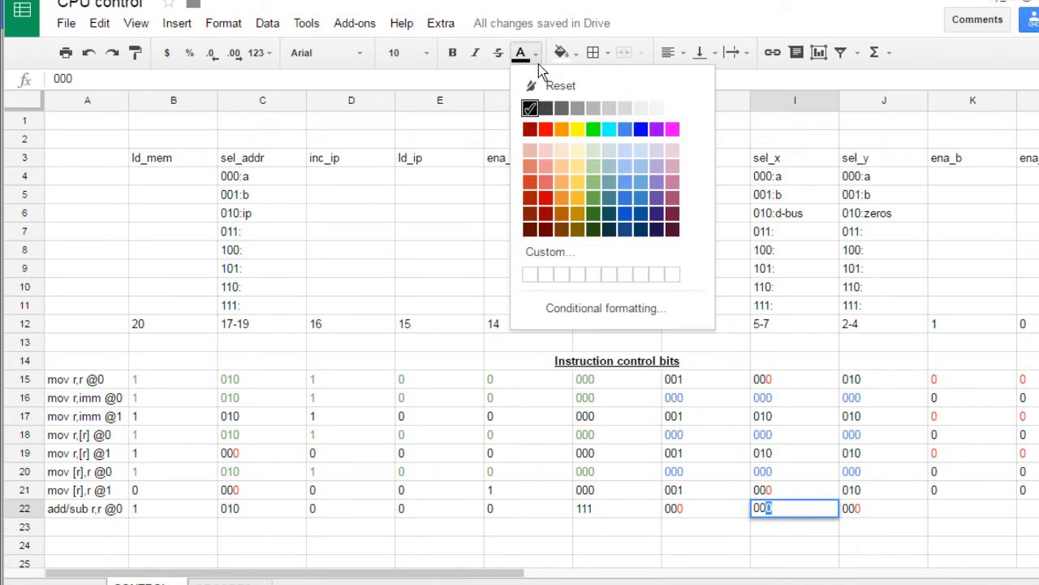
pyautogui.click(545, 129)
pyautogui.click(827, 549)
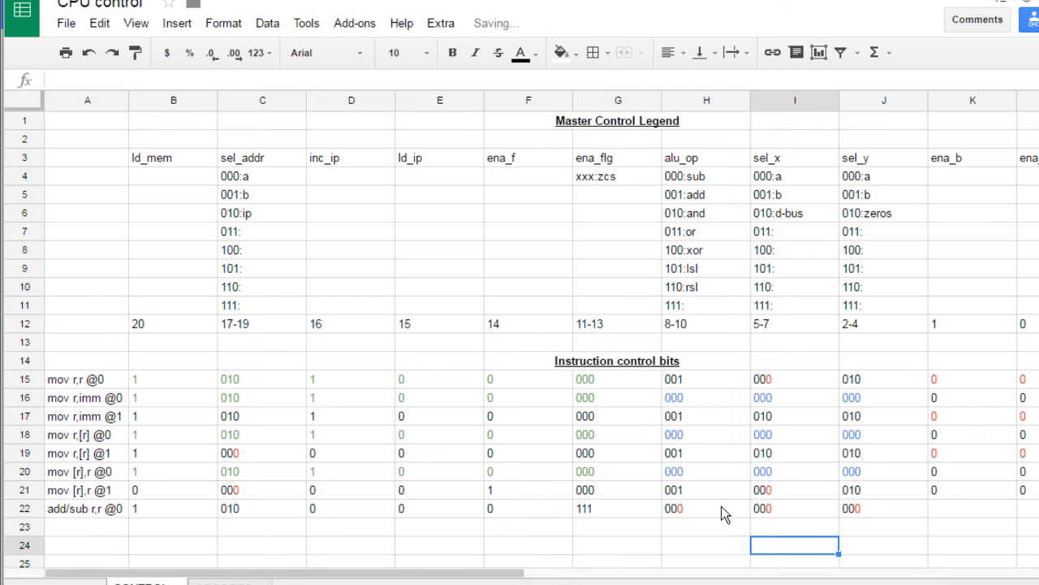
# Check the add/sub r,r @0 row's sel_x and sel_y bits and the add and sub codes in the alu_op legend
pyautogui.click(690, 511)
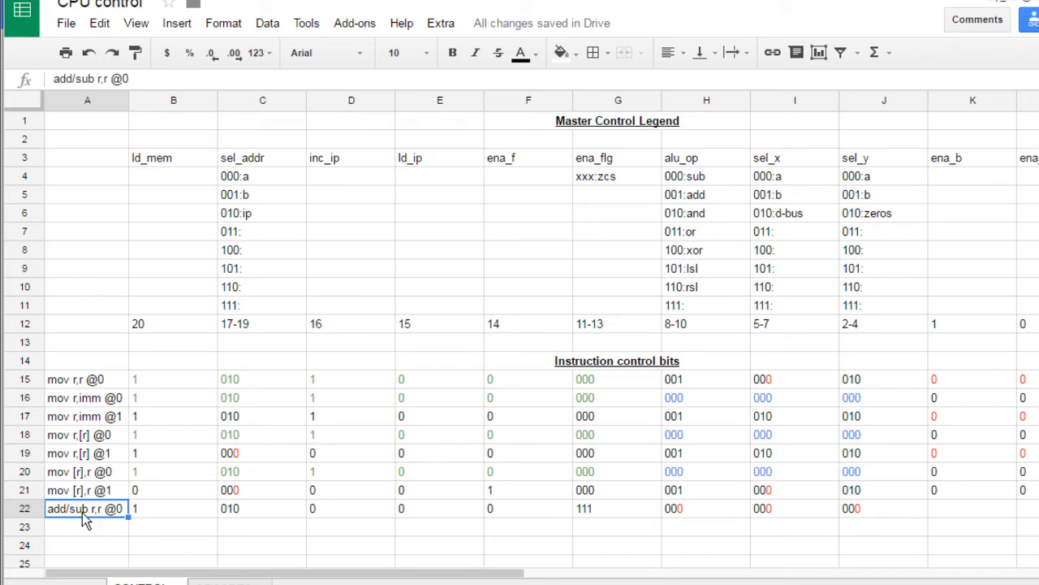
pyautogui.click(702, 205)
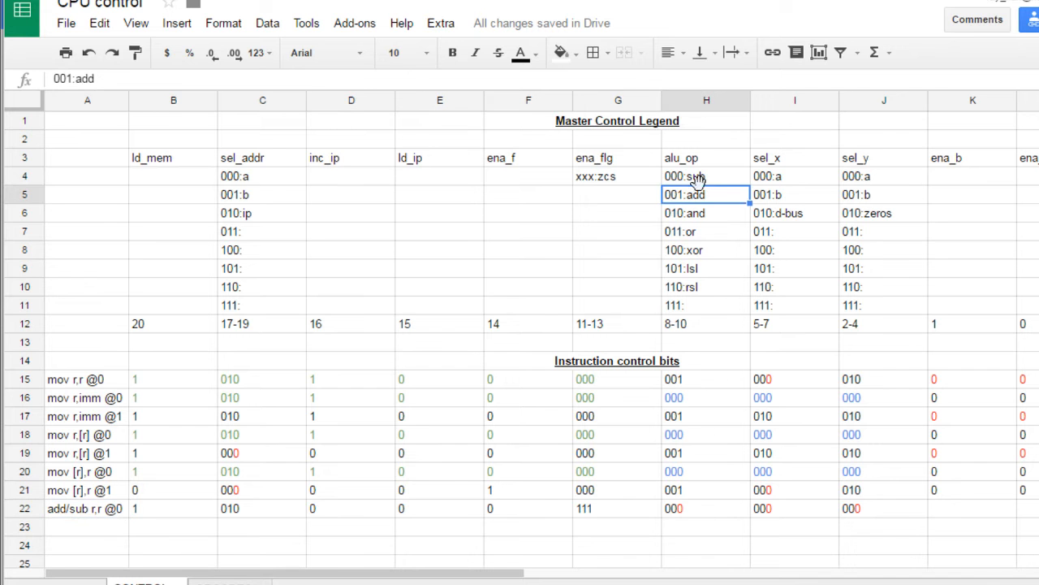
pyautogui.click(704, 185)
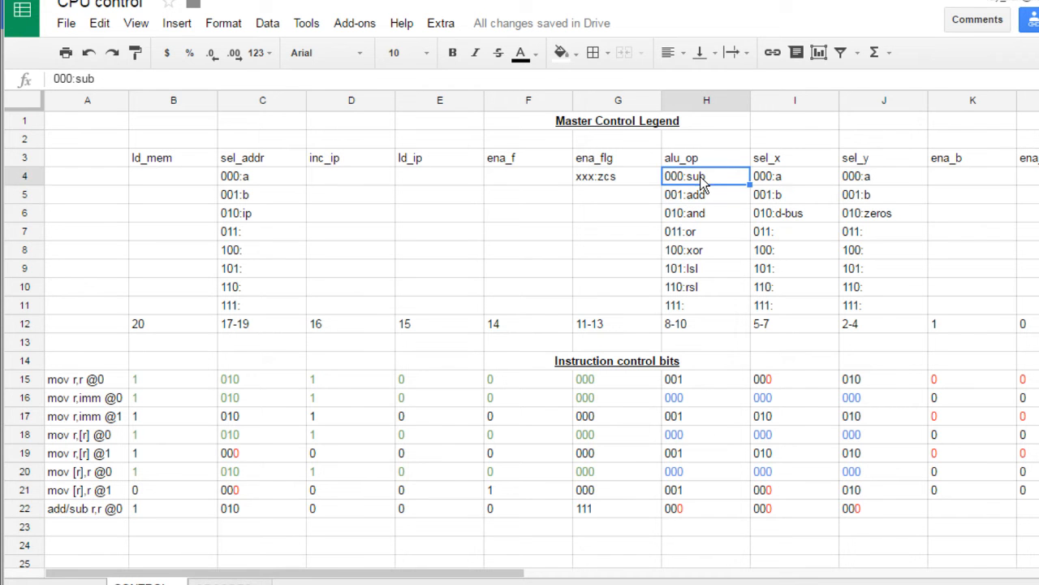
pyautogui.click(796, 491)
pyautogui.click(799, 512)
pyautogui.click(845, 518)
pyautogui.click(804, 518)
pyautogui.click(870, 520)
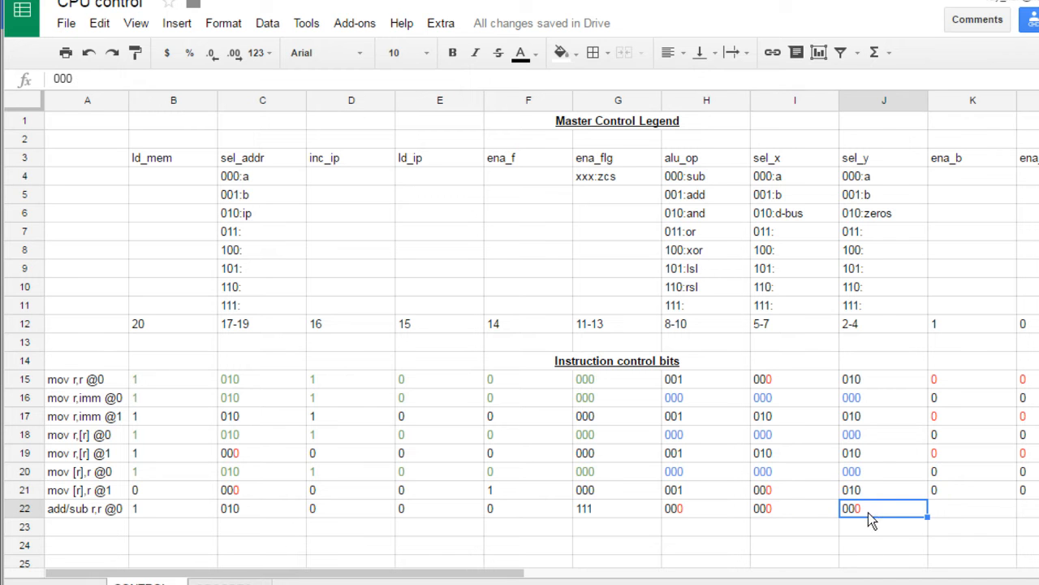
# Enter 0 for ena_b and for the enable column beside it in the add/sub r,r @0 row
pyautogui.click(962, 512)
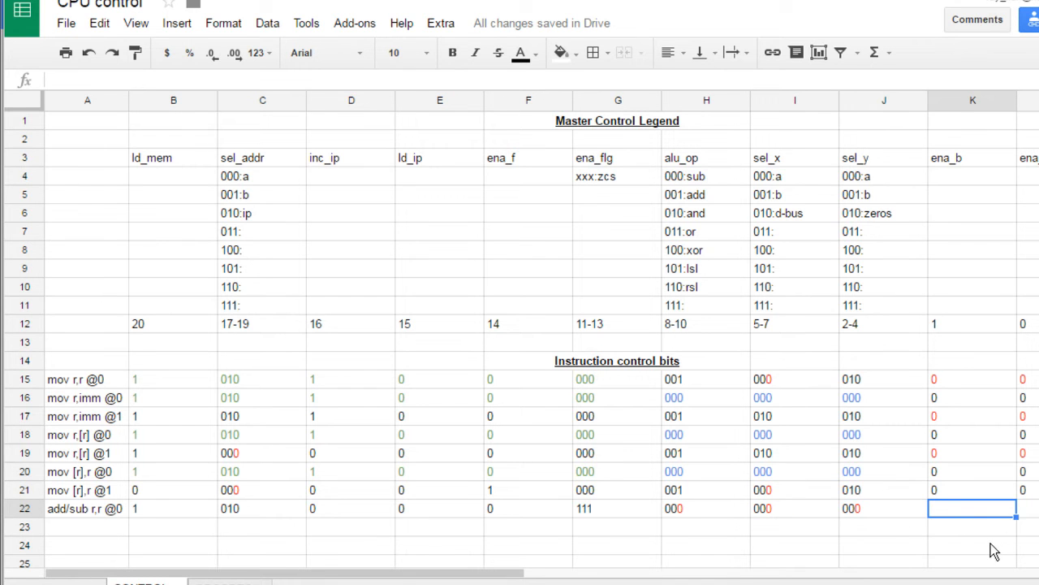
pyautogui.write('0')
pyautogui.press('Tab')
pyautogui.write('0')
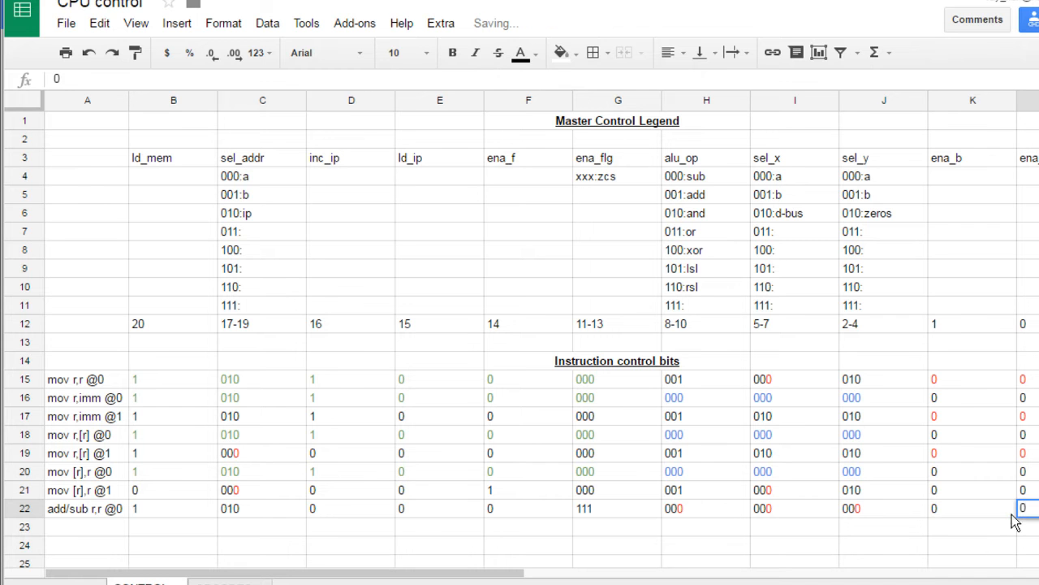
# Re-enter the 0 under ena_b in the add/sub r,r @0 row and colour it red
pyautogui.doubleClick(935, 511)
pyautogui.moveTo(947, 509); pyautogui.dragTo(921, 510)
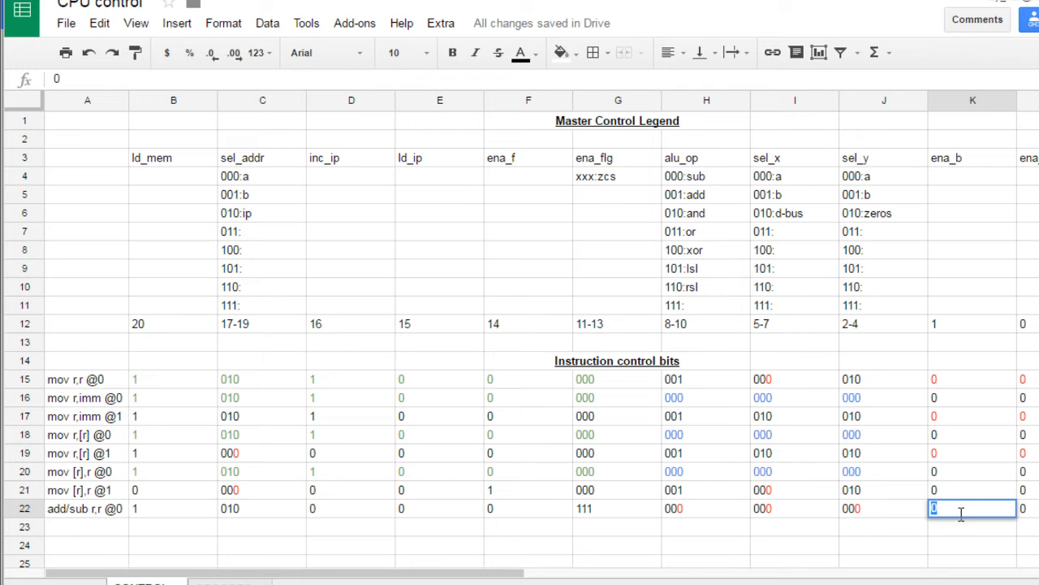
pyautogui.press('BackSpace')
pyautogui.write('0')
pyautogui.moveTo(939, 510); pyautogui.dragTo(908, 504)
pyautogui.click(525, 55)
pyautogui.click(540, 128)
# Colour the 0 in the enable column after ena_b red in the add/sub r,r @0 row
pyautogui.click(1033, 514)
pyautogui.doubleClick(1033, 509)
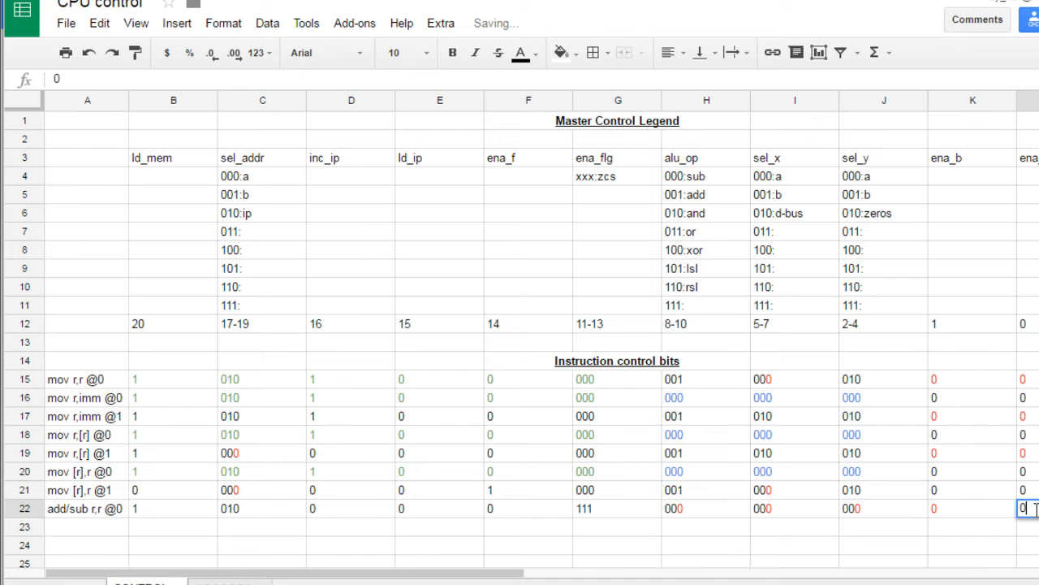
pyautogui.moveTo(1030, 509); pyautogui.dragTo(1009, 510)
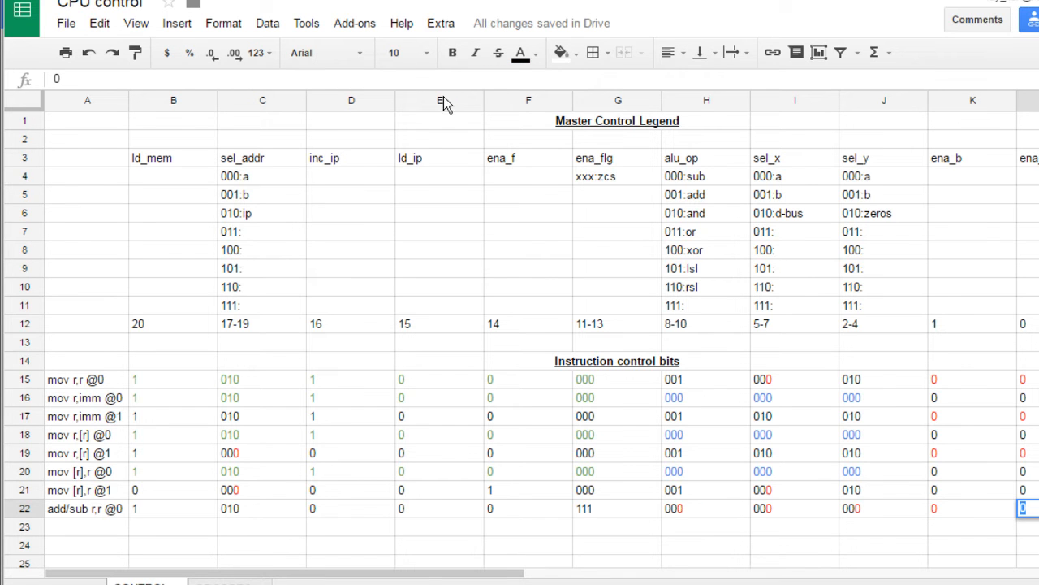
pyautogui.click(525, 50)
pyautogui.click(540, 130)
pyautogui.click(784, 551)
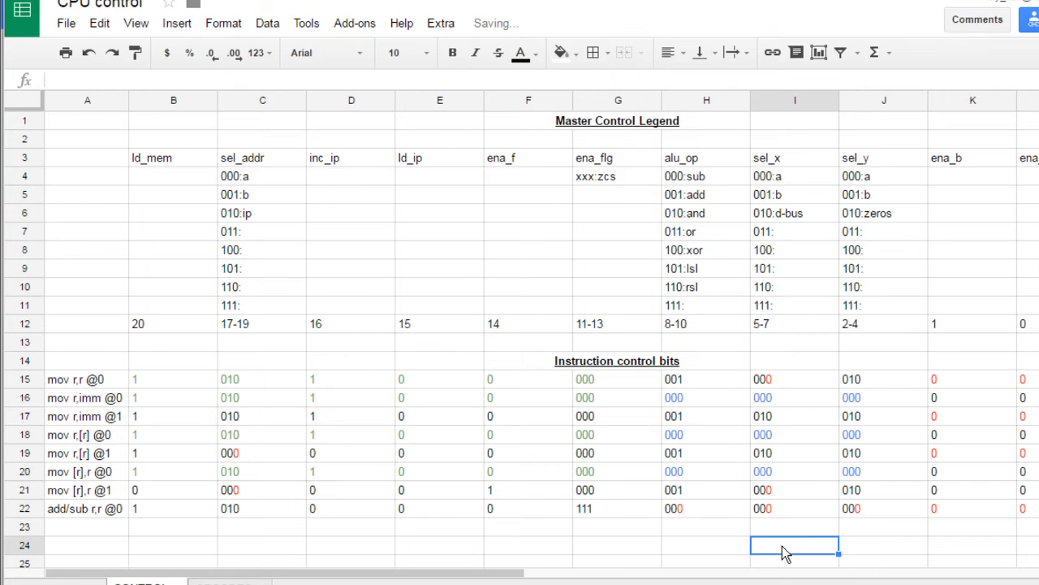
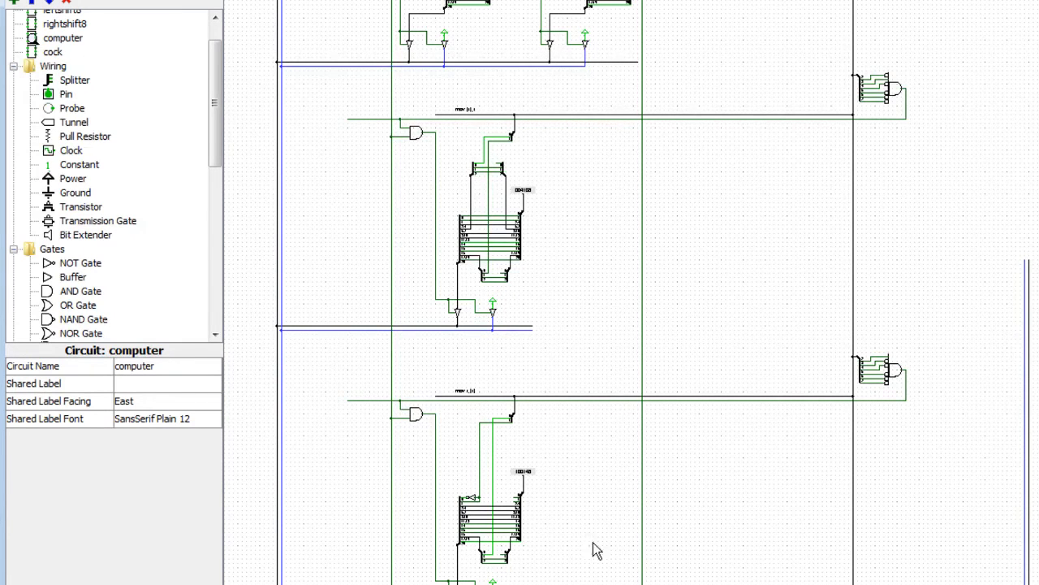
# In the Logisim computer circuit, duplicate the mov [r],r control block and place the copy between the two green vertical lines of the new section
pyautogui.scroll(6, 573, 398)
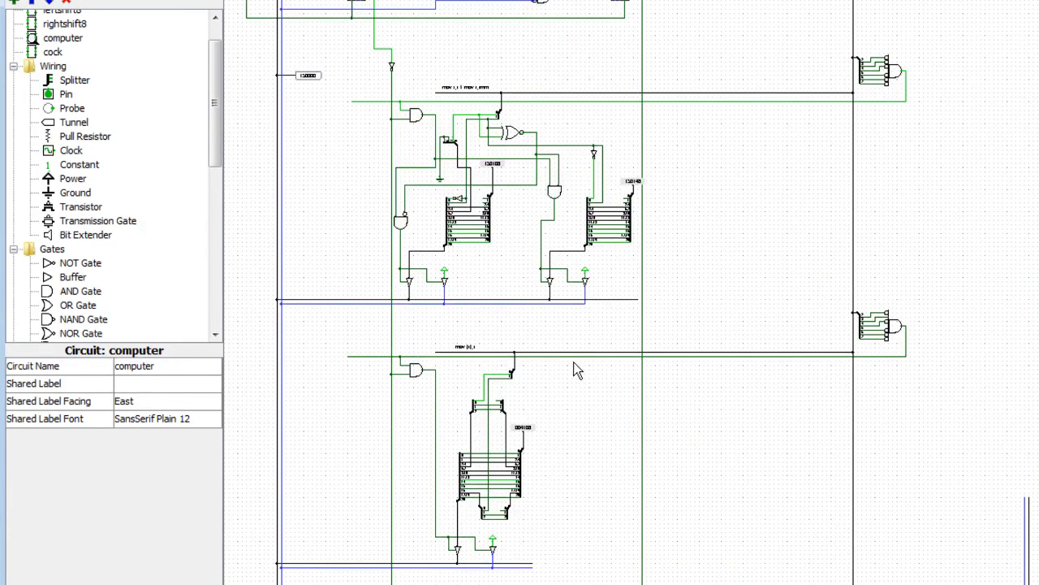
pyautogui.scroll(-4, 573, 374)
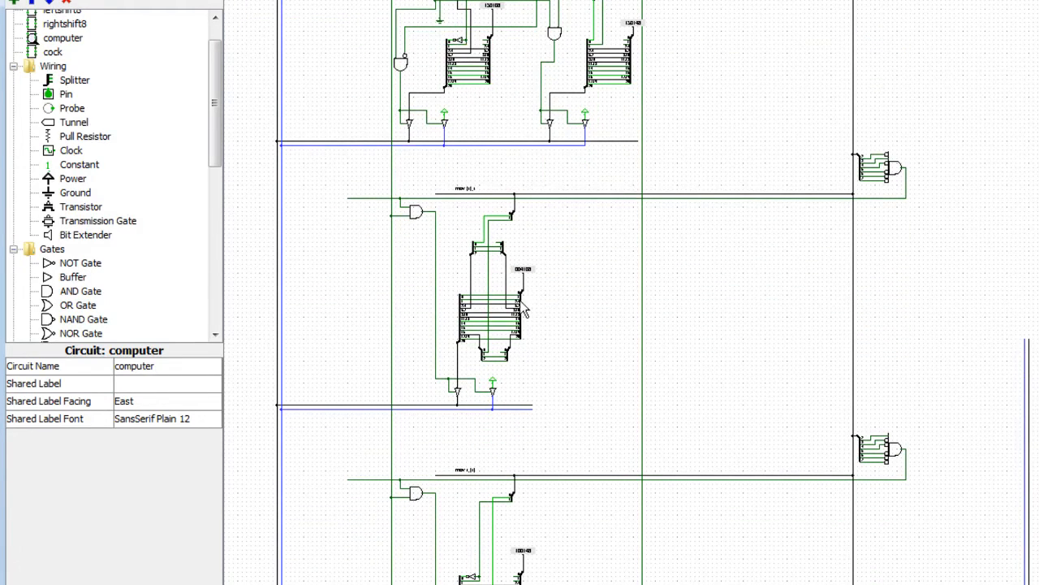
pyautogui.moveTo(582, 436); pyautogui.dragTo(382, 163)
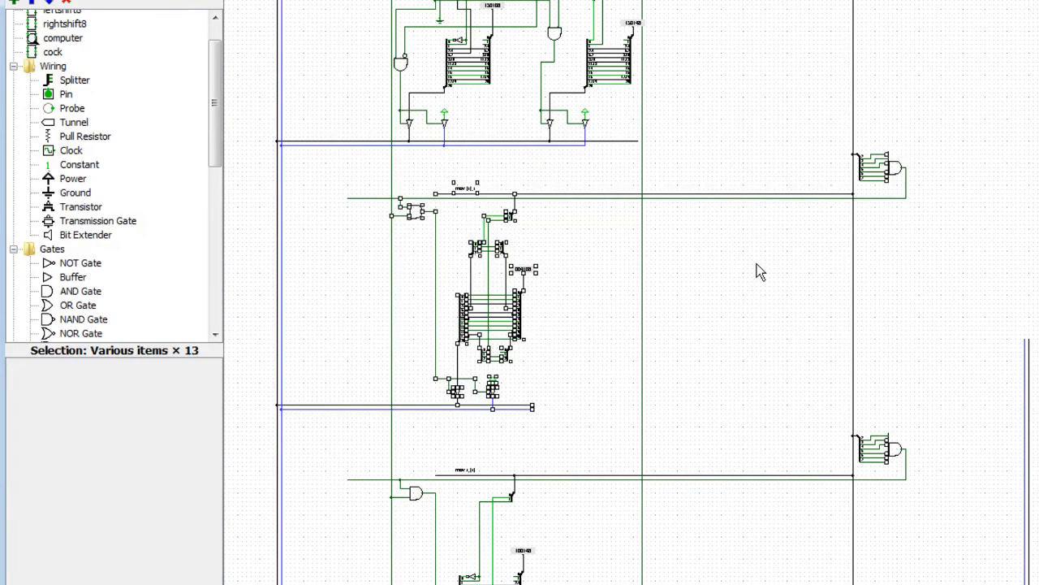
pyautogui.hscroll(6, 630, 293)
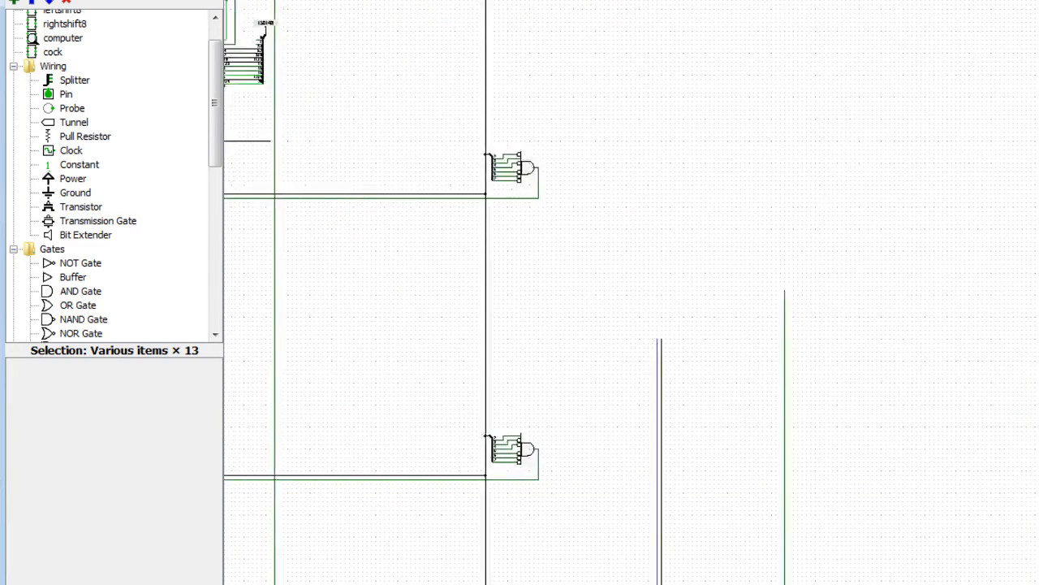
pyautogui.scroll(-1, 631, 293)
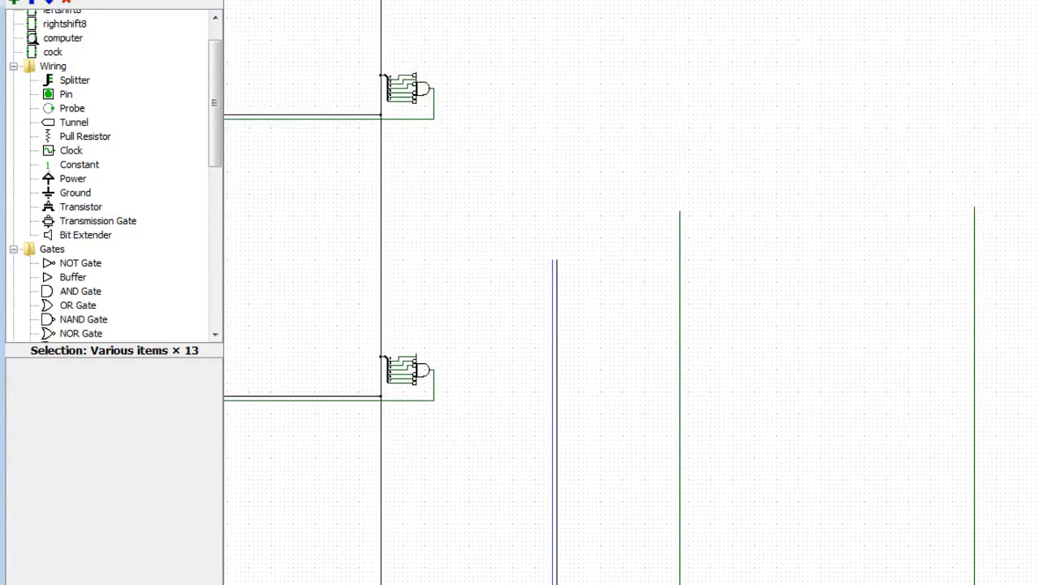
pyautogui.hscroll(-5, 427, 242)
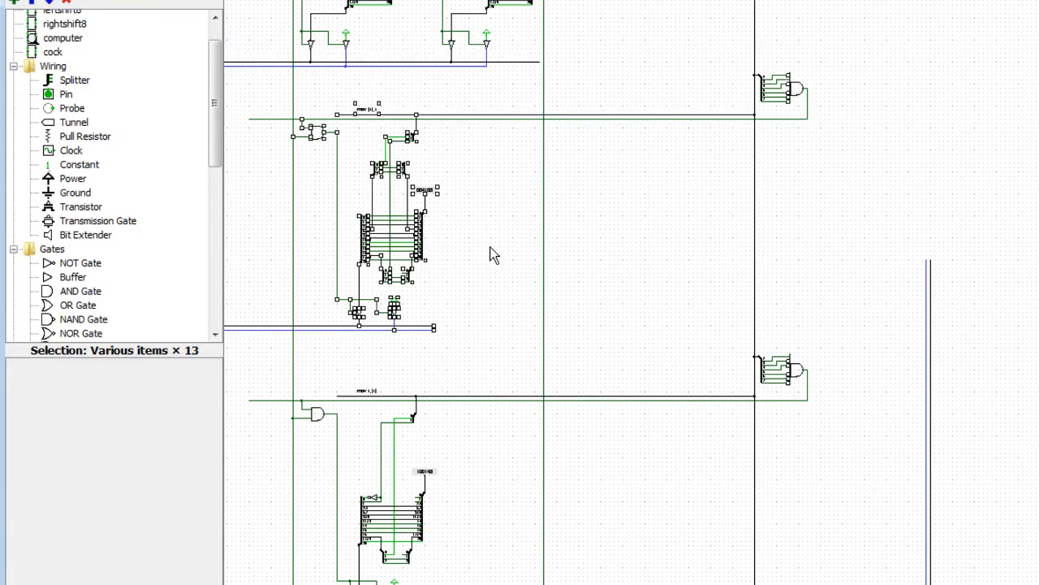
pyautogui.hotkey('ctrl', 'd')
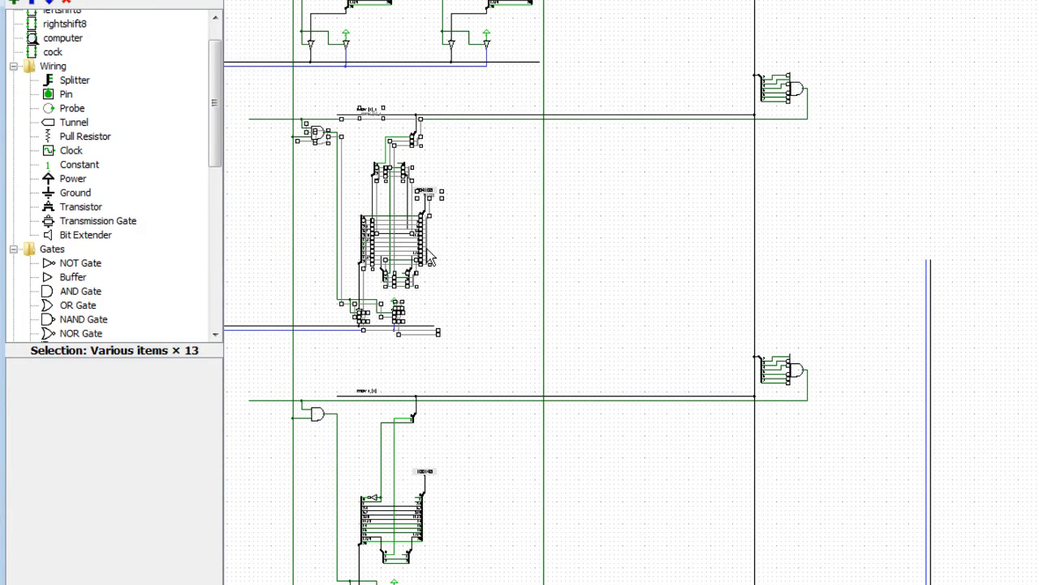
pyautogui.moveTo(429, 254); pyautogui.dragTo(1038, 523)
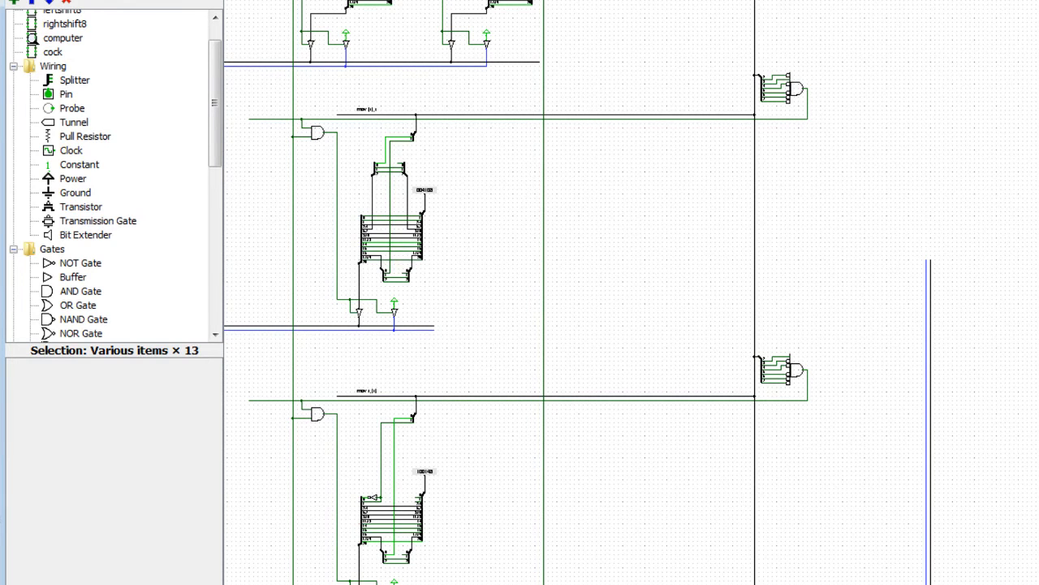
pyautogui.hscroll(5, 631, 292)
pyautogui.click(723, 341)
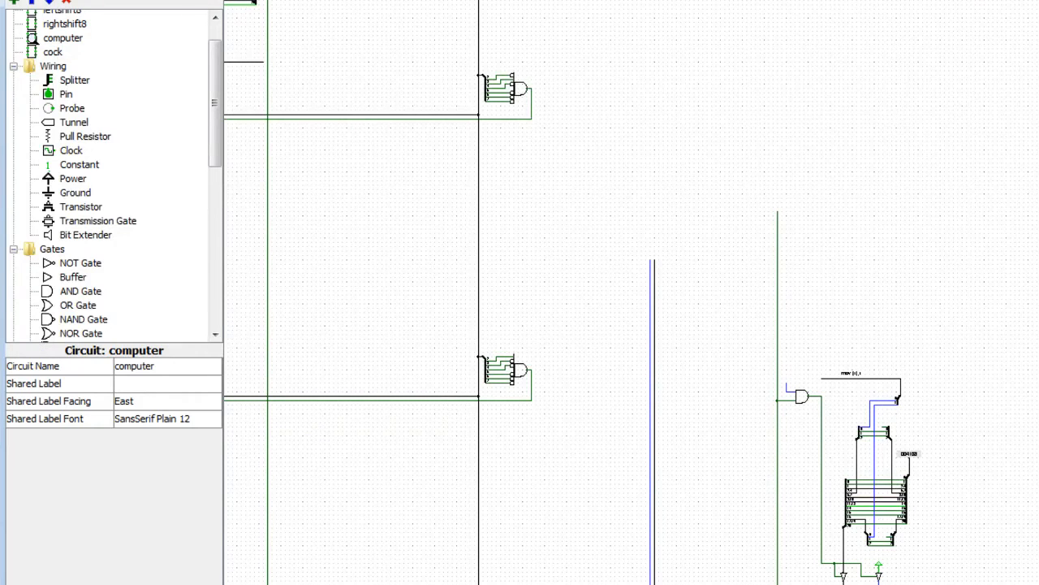
# Move the new section's black vertical bus wire to the other side of the blue one, matching the original bus order
pyautogui.hscroll(-6, 631, 292)
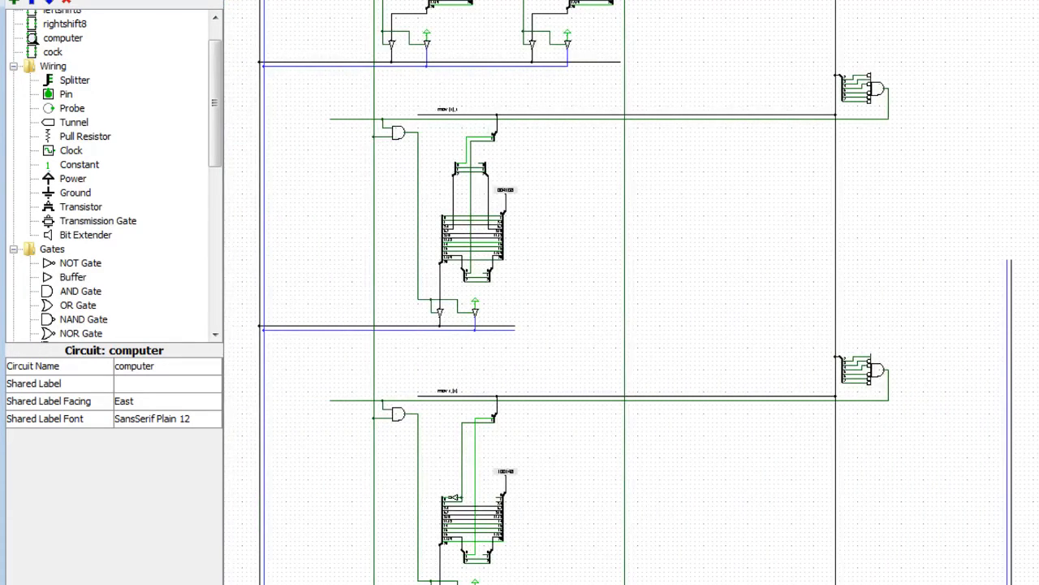
pyautogui.hscroll(7, 631, 293)
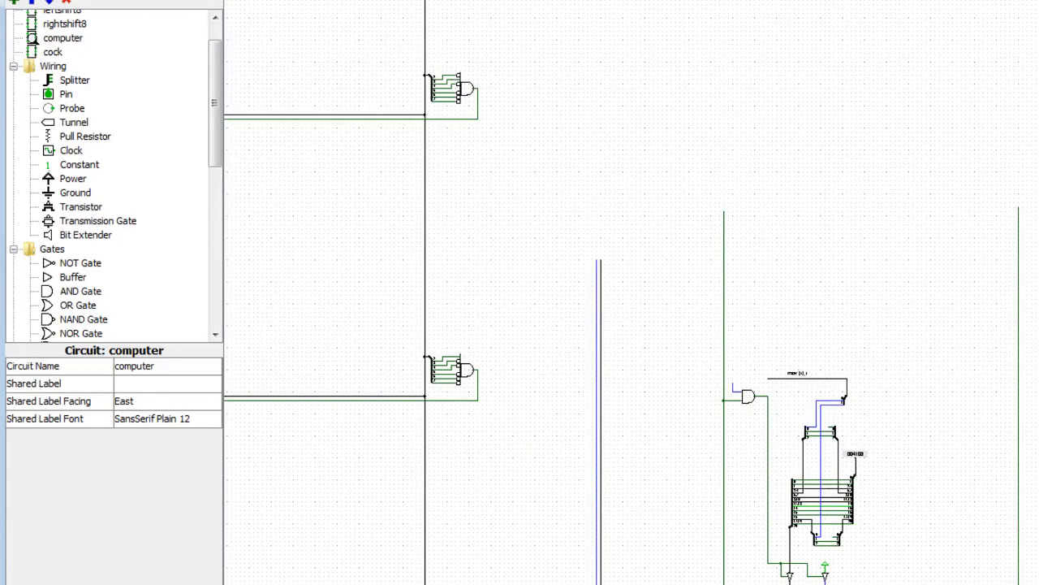
pyautogui.hscroll(-6, 631, 292)
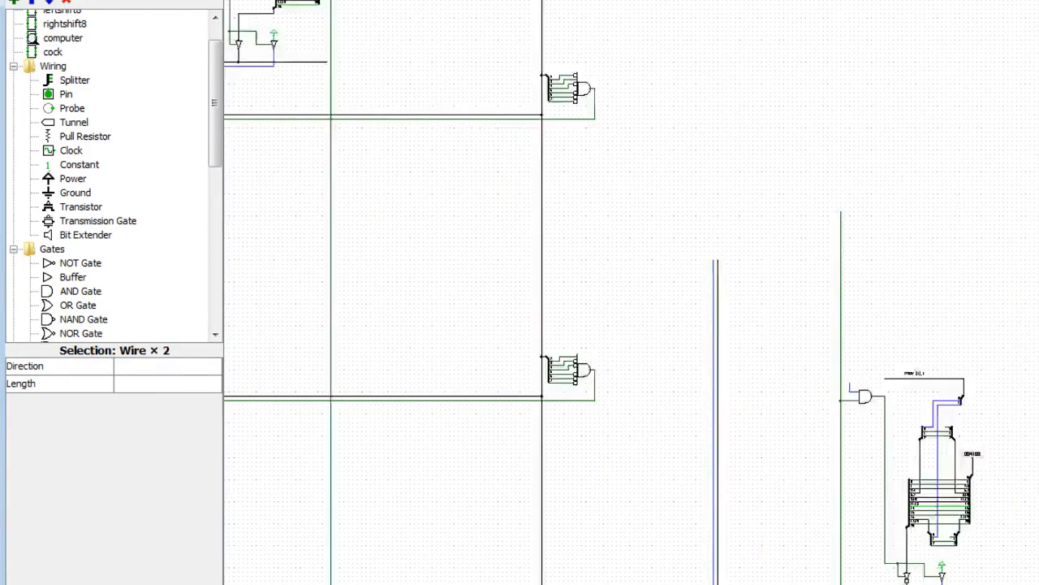
pyautogui.hscroll(8, 631, 292)
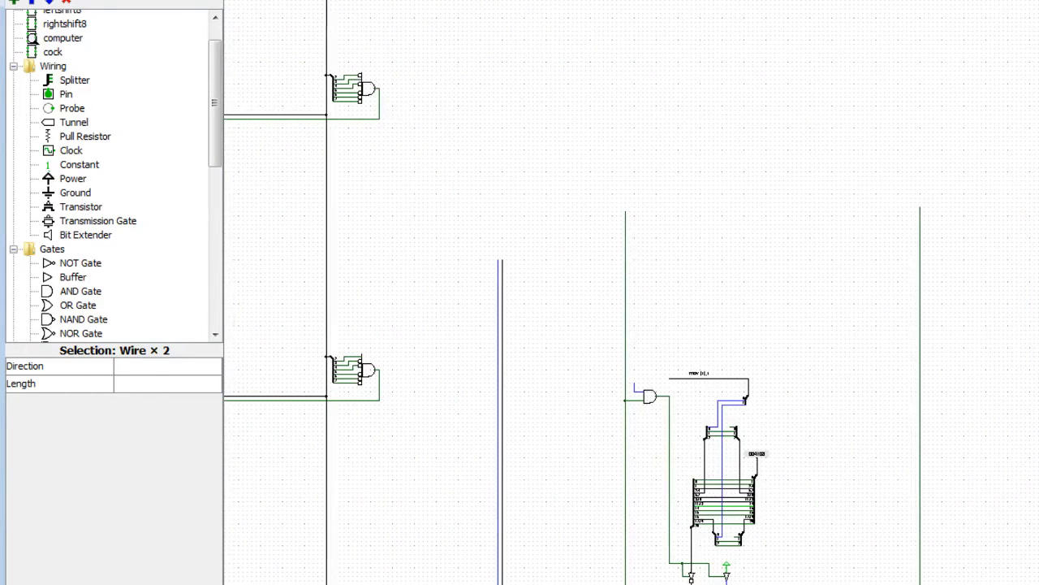
pyautogui.click(502, 583)
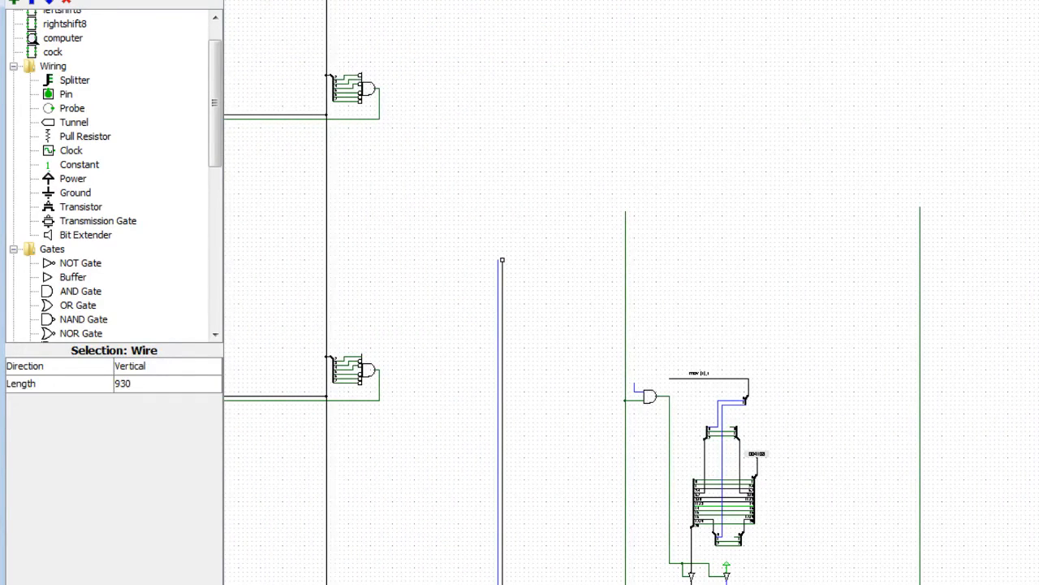
pyautogui.moveTo(502, 583); pyautogui.dragTo(493, 583)
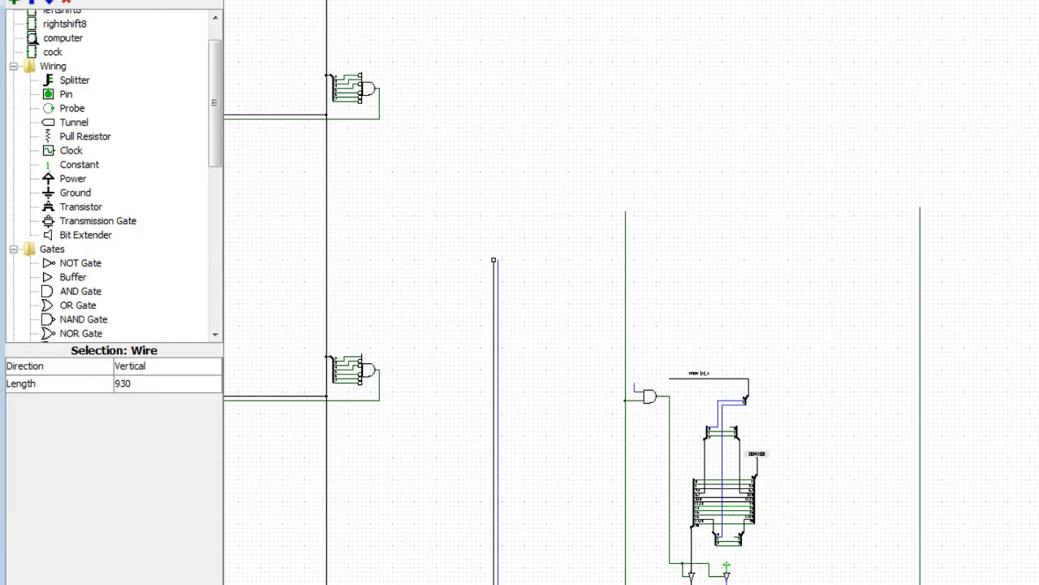
# Extend the copied control block's instruction wire to the vertical bus beyond the second green line, and lengthen the AND gate's open input wire upward
pyautogui.keyDown('shift'); pyautogui.click(498, 583); pyautogui.keyUp('shift')
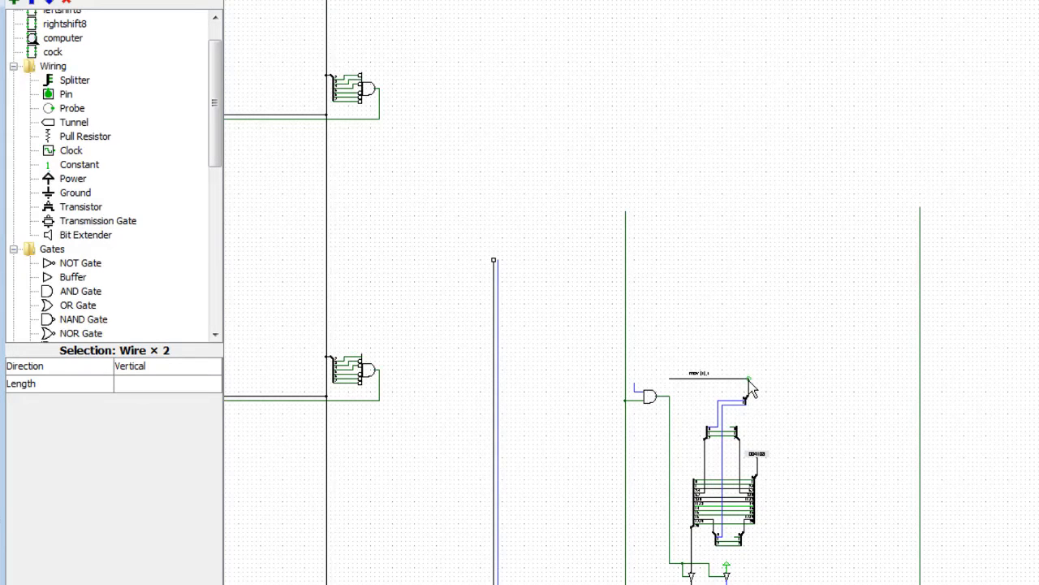
pyautogui.hscroll(3, 631, 293)
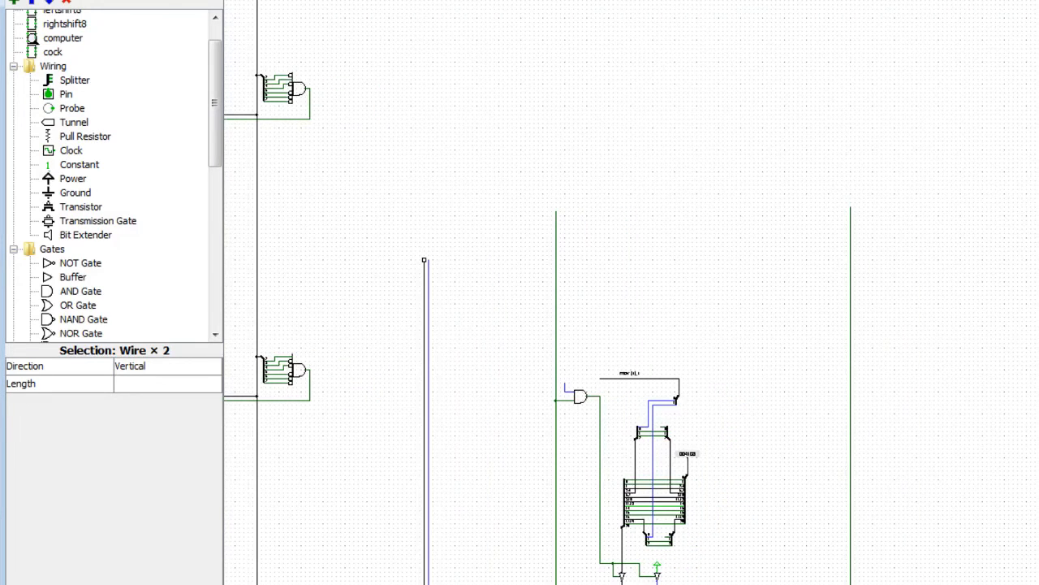
pyautogui.moveTo(680, 378); pyautogui.dragTo(1038, 378)
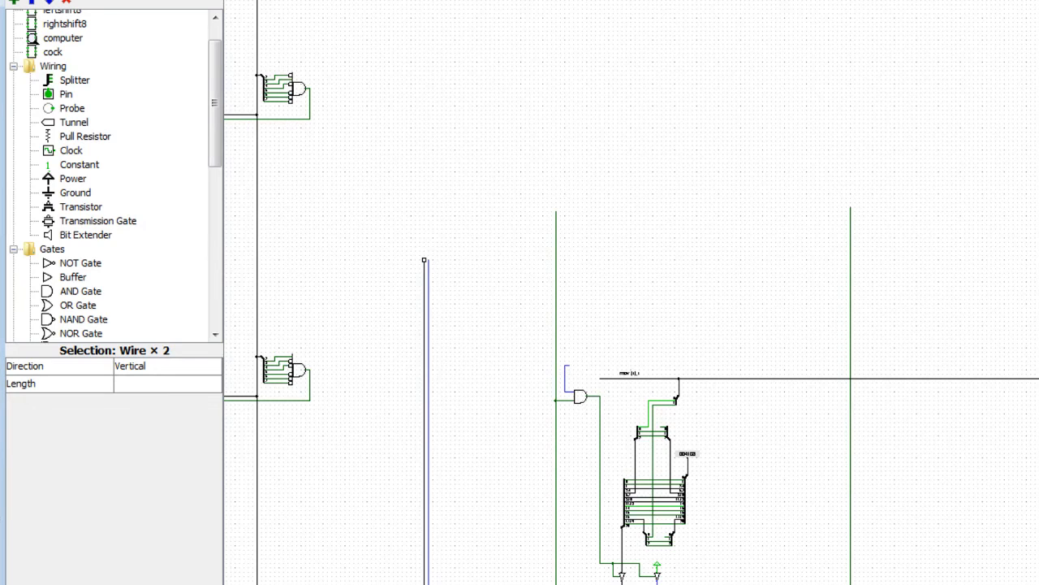
# Duplicate the lowest opcode decoder, with its splitter and AND gate, and attach the copy to the new section's vertical bus above the instruction wire
pyautogui.hscroll(-10, 498, 465)
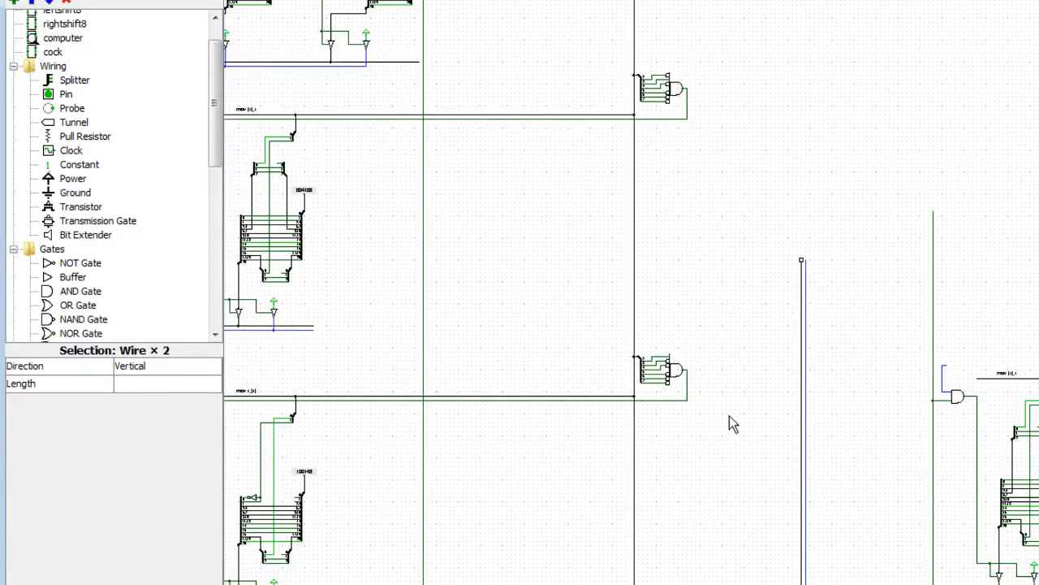
pyautogui.moveTo(737, 413); pyautogui.dragTo(626, 343)
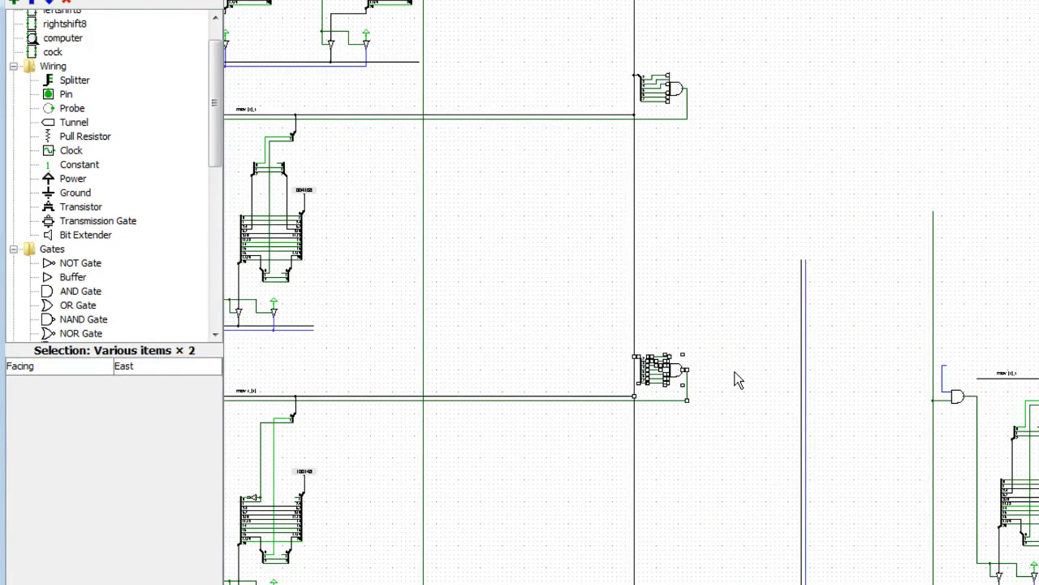
pyautogui.click(733, 382)
pyautogui.moveTo(730, 389); pyautogui.dragTo(617, 330)
pyautogui.hotkey('ctrl', 'v')
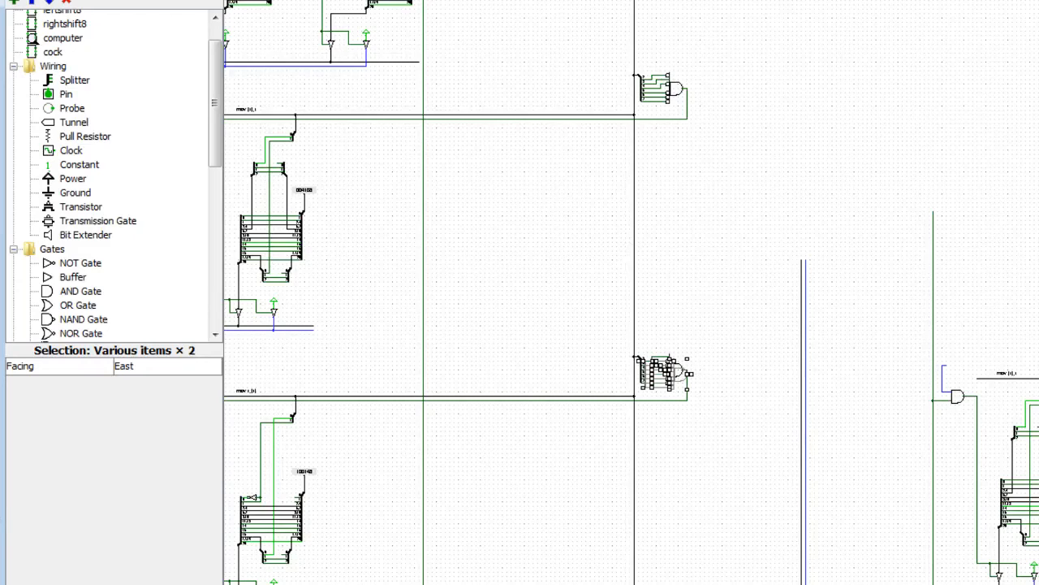
pyautogui.hscroll(5, 504, 447)
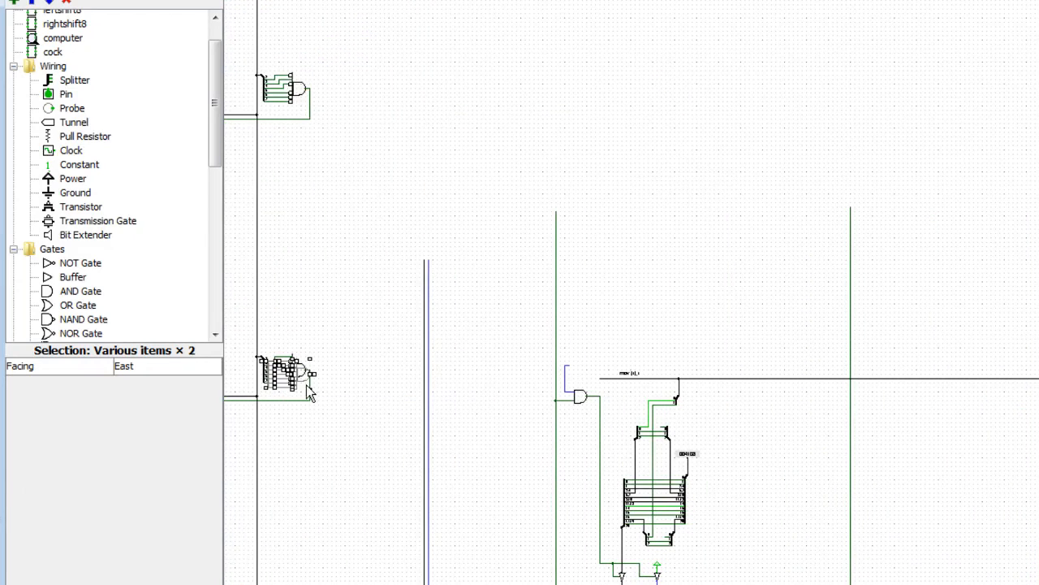
pyautogui.moveTo(299, 375); pyautogui.dragTo(1037, 400)
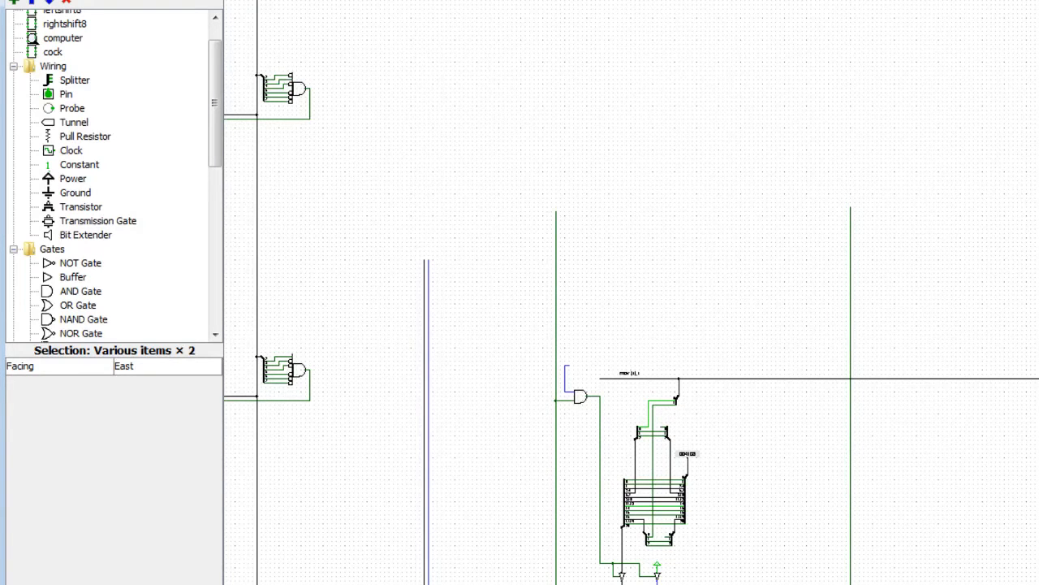
pyautogui.hscroll(1, 632, 293)
pyautogui.click(1037, 341)
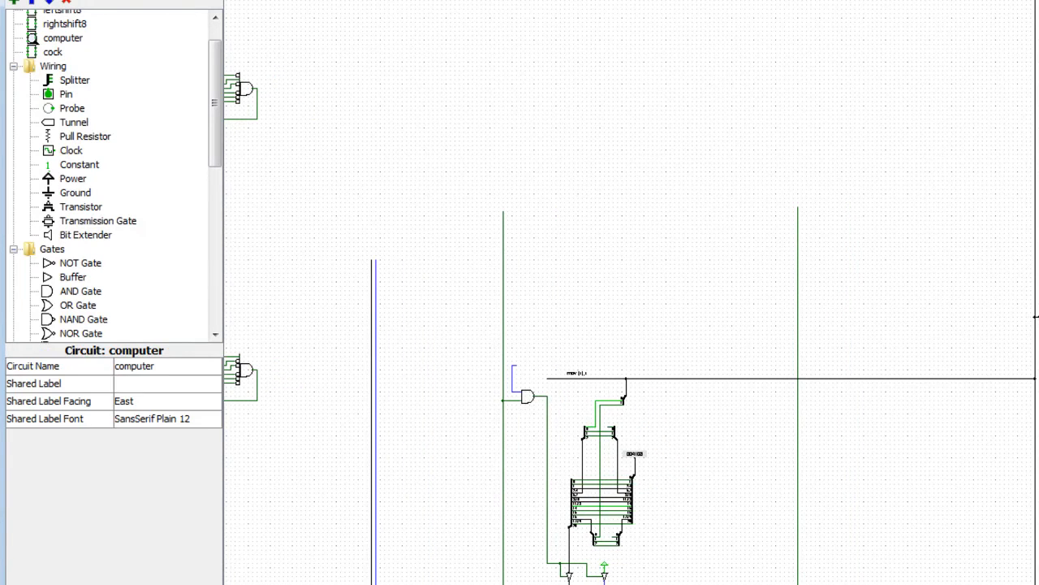
# Wire the new decoder's output to the open input of the block's AND gate and shift the control block slightly closer to that gate
pyautogui.moveTo(1035, 367); pyautogui.dragTo(517, 367)
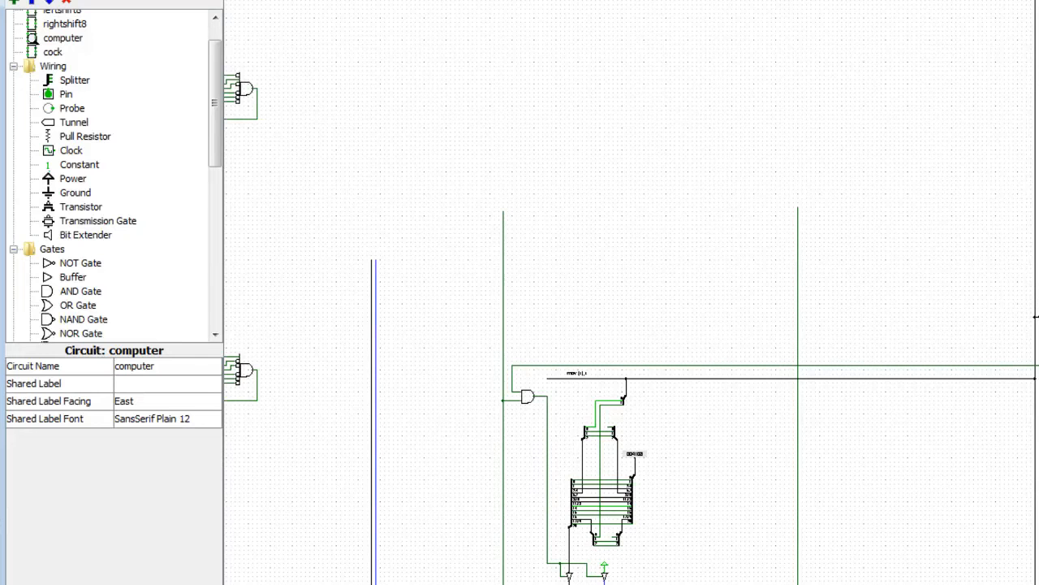
pyautogui.moveTo(678, 583); pyautogui.dragTo(550, 333)
pyautogui.moveTo(634, 507); pyautogui.dragTo(620, 506)
# Change the copied block's mov [r],r label to "add/sub r,r/imm" and shift the label along the wire toward the splitter junction
pyautogui.click(566, 375)
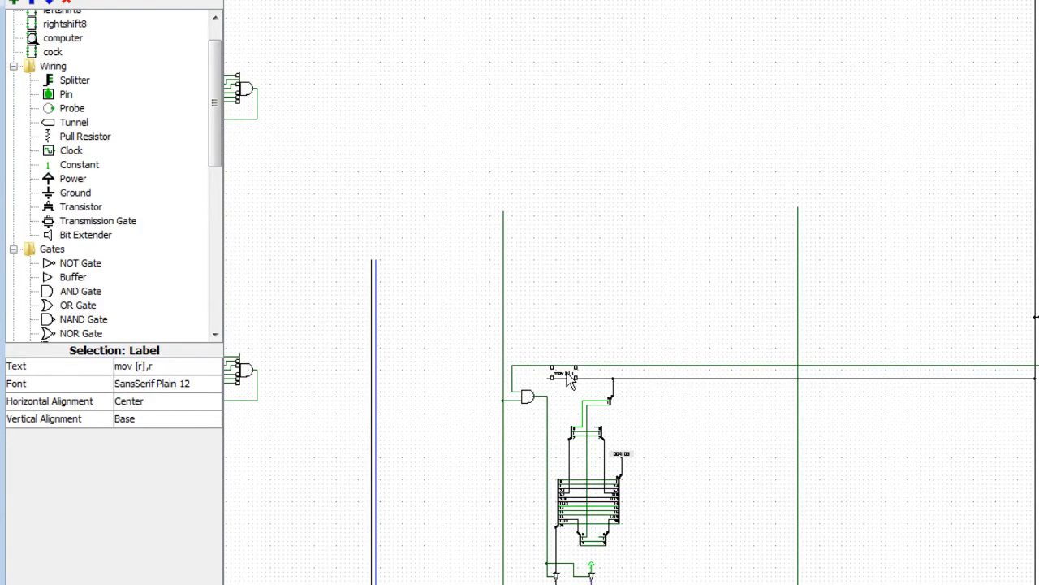
pyautogui.click(72, 0)
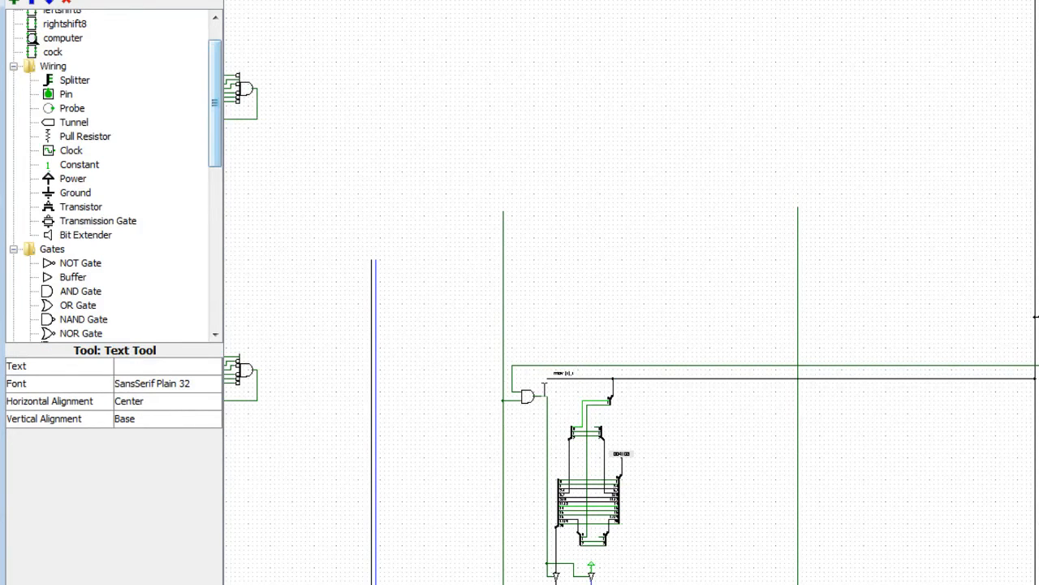
pyautogui.click(566, 374)
pyautogui.click(575, 370)
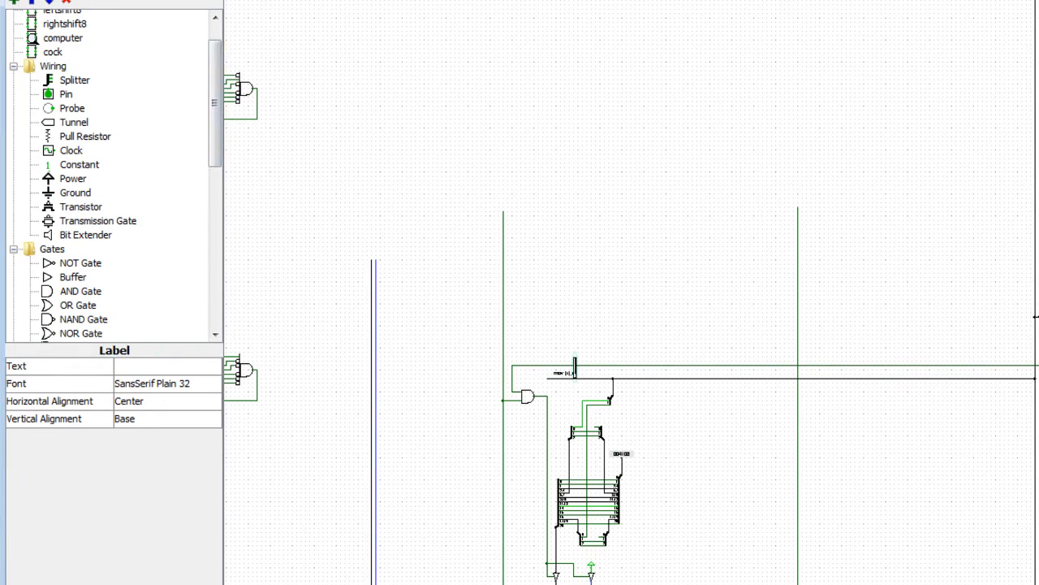
pyautogui.click(198, 584)
pyautogui.click(197, 584)
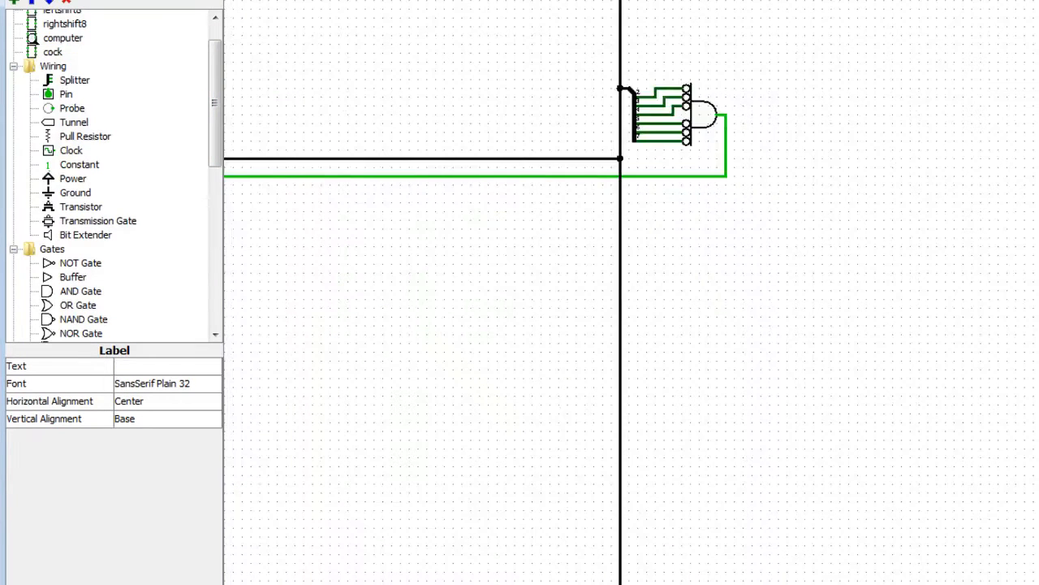
pyautogui.click(197, 584)
pyautogui.moveTo(520, 584); pyautogui.dragTo(649, 584)
pyautogui.scroll(-5, 845, 325)
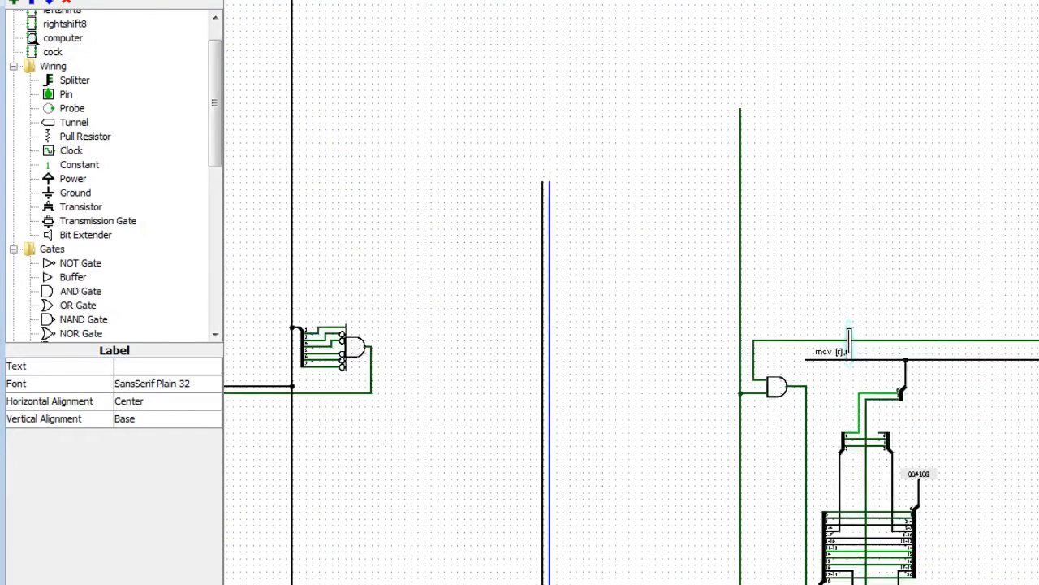
pyautogui.click(844, 319)
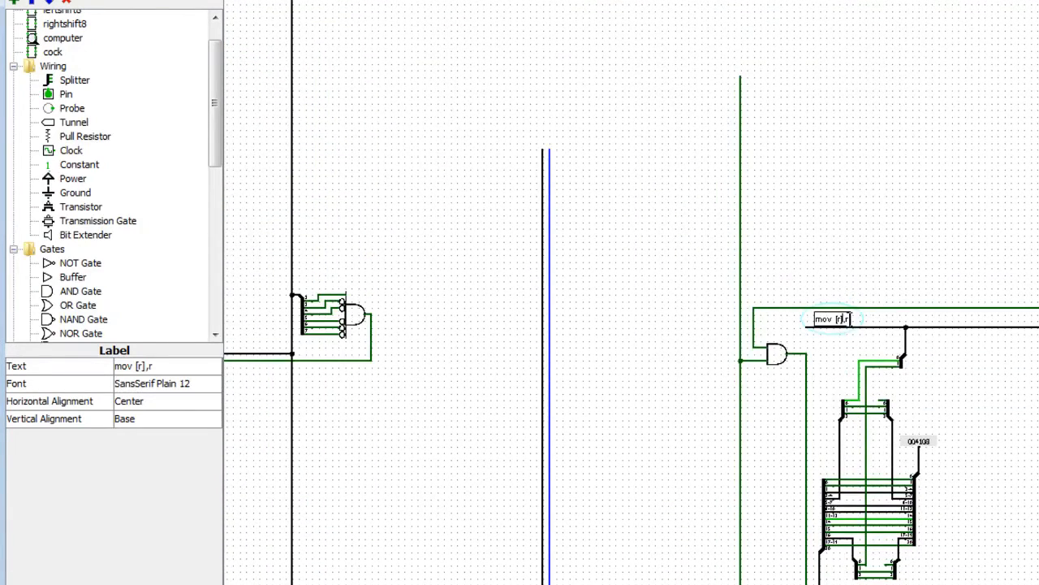
pyautogui.press('BackSpace')
pyautogui.press('BackSpace')
pyautogui.press('BackSpace')
pyautogui.press('BackSpace')
pyautogui.press('BackSpace')
pyautogui.press('BackSpace')
pyautogui.press('BackSpace')
pyautogui.press('BackSpace')
pyautogui.write('add/sub r,r/imm')
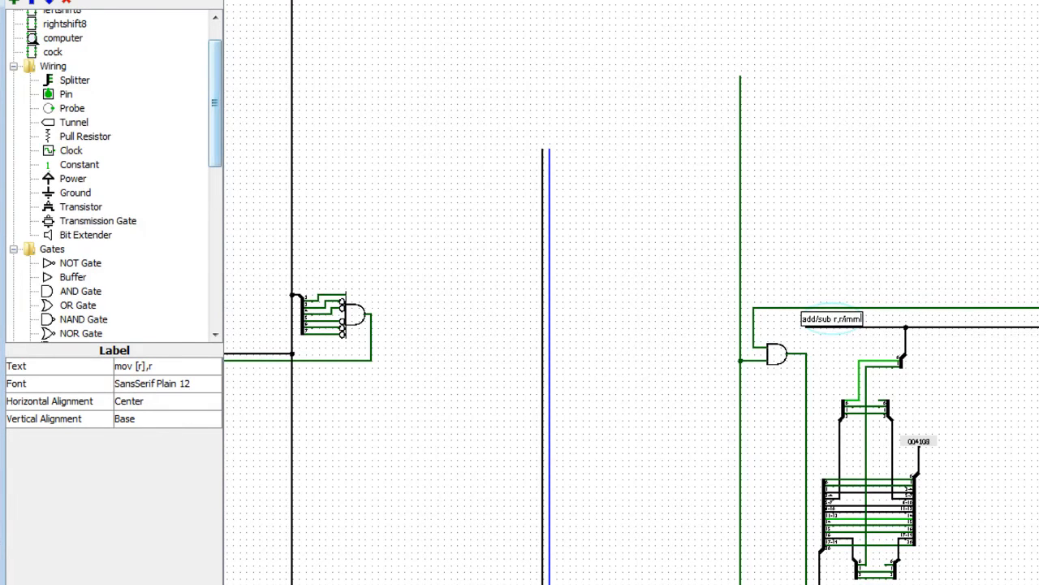
pyautogui.click(33, 1)
pyautogui.moveTo(827, 317); pyautogui.dragTo(863, 319)
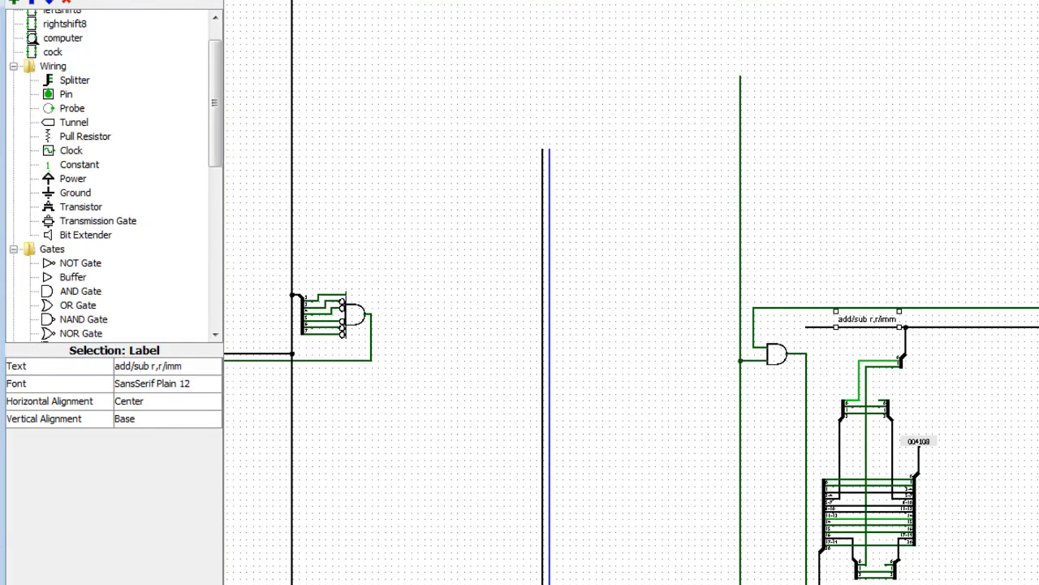
# Select the copied block's constant and check the add/sub r,r @0 control bits in the CPU control sheet
pyautogui.hscroll(5, 632, 324)
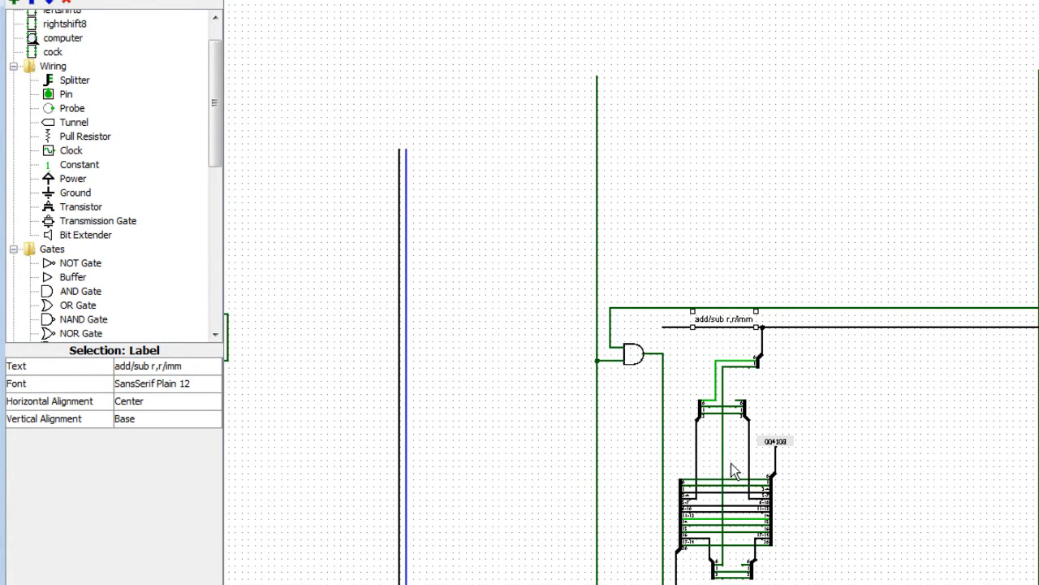
pyautogui.click(777, 444)
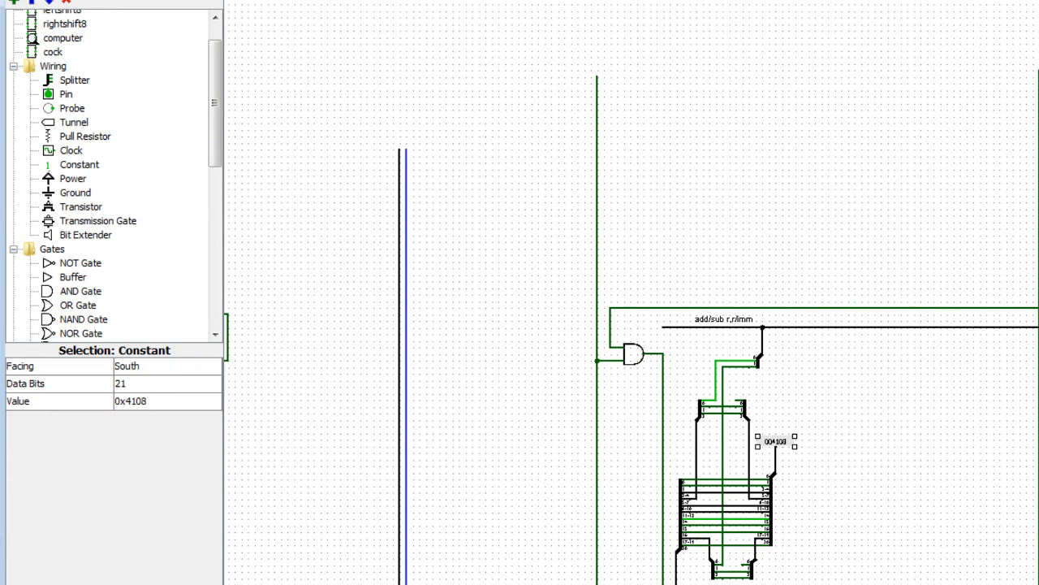
pyautogui.hotkey('alt', 'Tab')
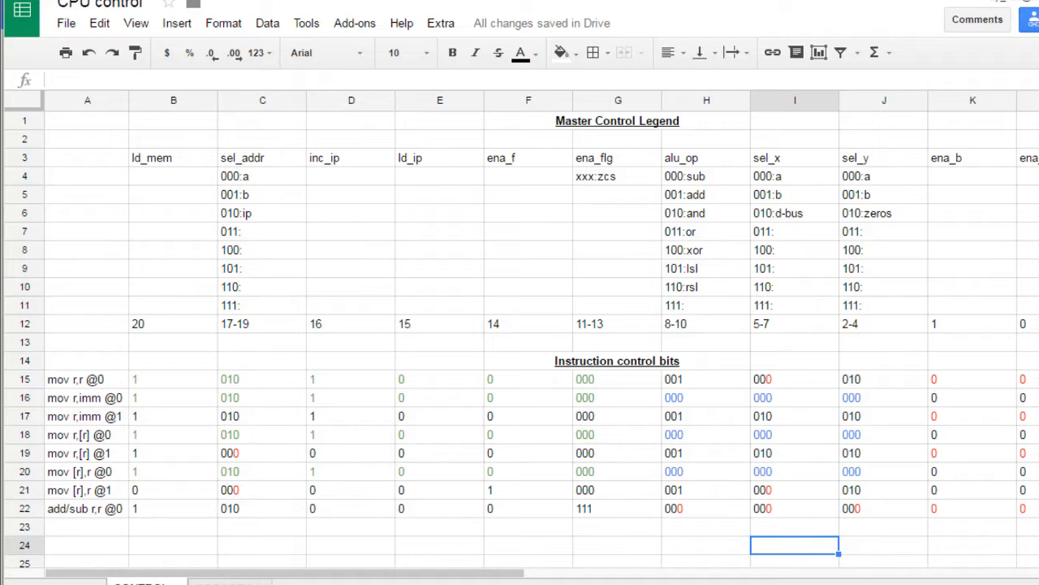
pyautogui.click(155, 512)
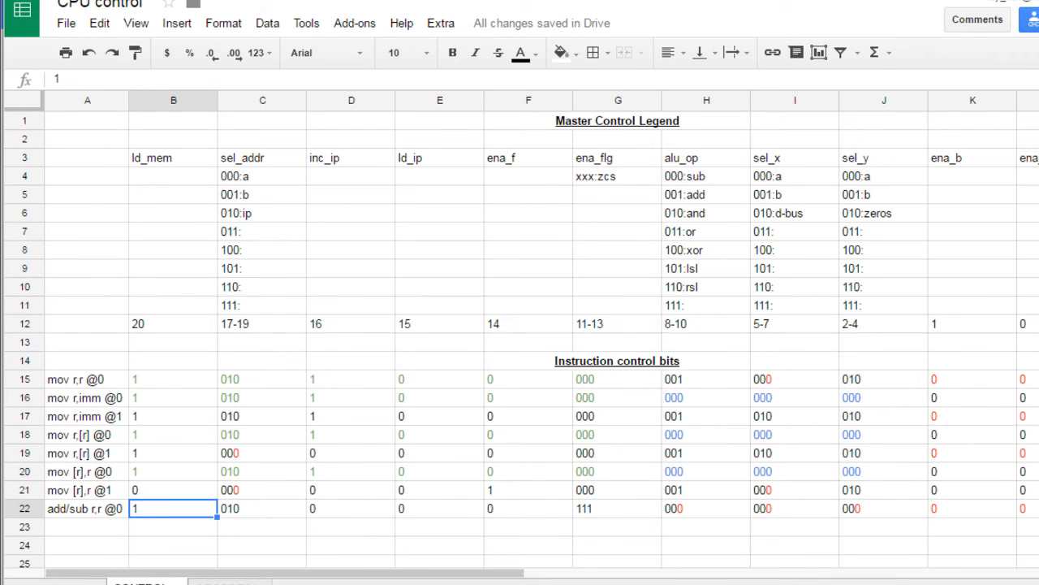
pyautogui.click(253, 583)
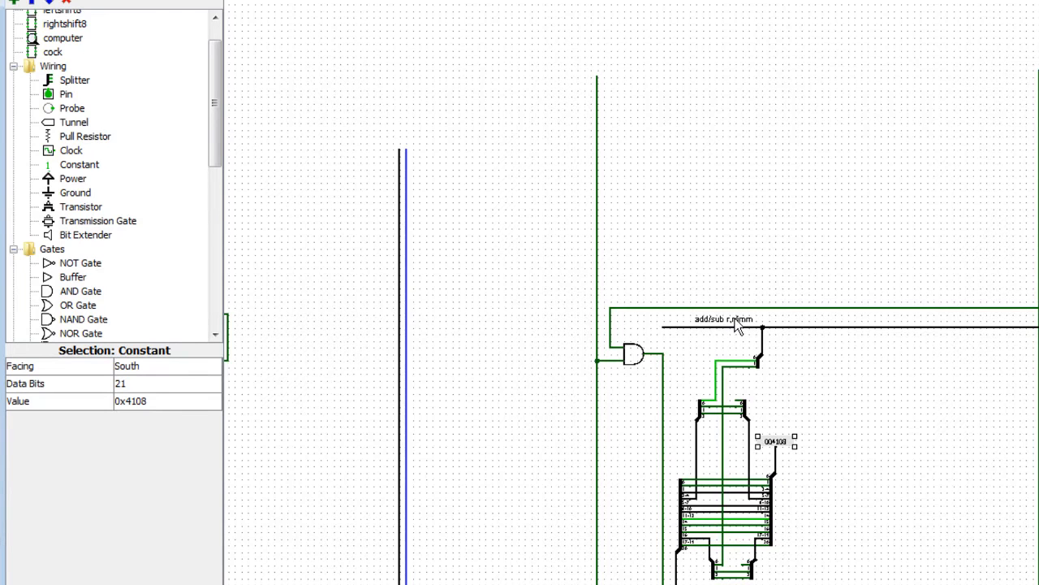
# Shorten the control block's label in the computer circuit to "add/sub r,r"
pyautogui.hotkey('ctrl', '3')
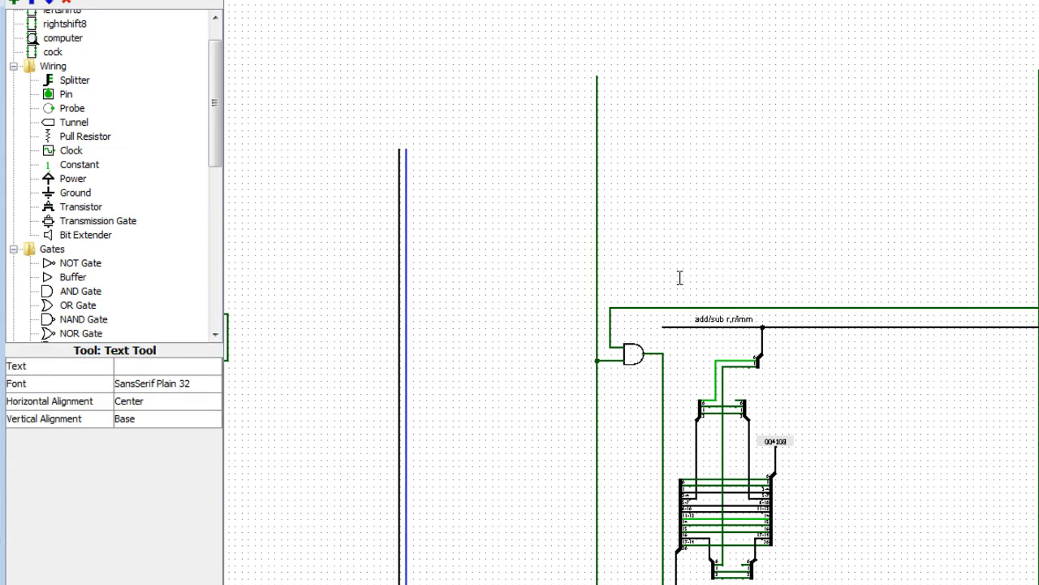
pyautogui.click(733, 319)
pyautogui.press('BackSpace')
pyautogui.press('BackSpace')
pyautogui.press('BackSpace')
pyautogui.press('BackSpace')
pyautogui.press('BackSpace')
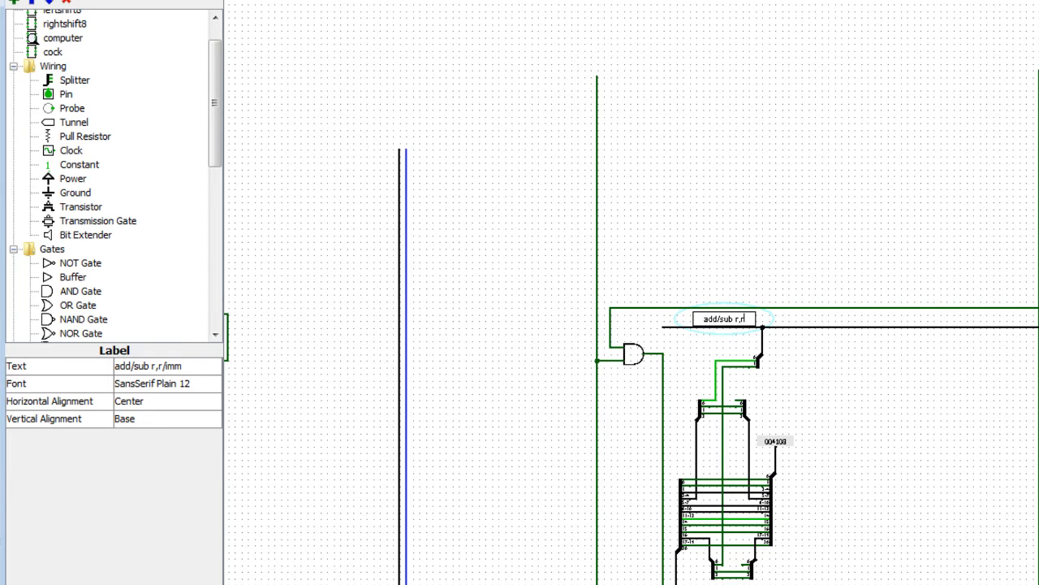
pyautogui.click(260, 198)
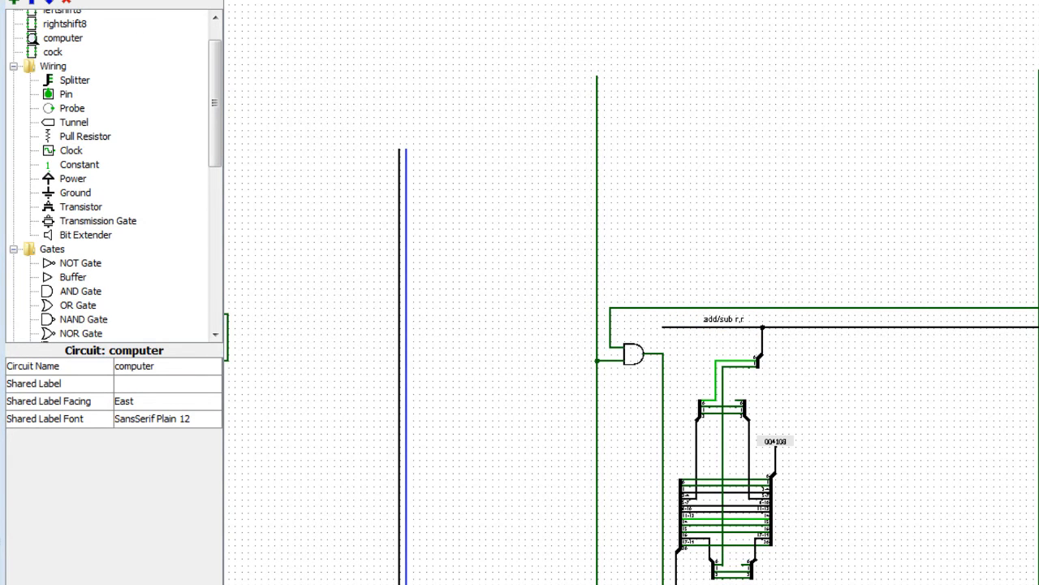
# Switch to the CPU control sheet and copy all control bits of the add/sub r,r @0 row, starting at ld_mem
pyautogui.hotkey('alt', 'Tab')
pyautogui.moveTo(190, 515); pyautogui.dragTo(1037, 527)
pyautogui.hotkey('ctrl', 'c')
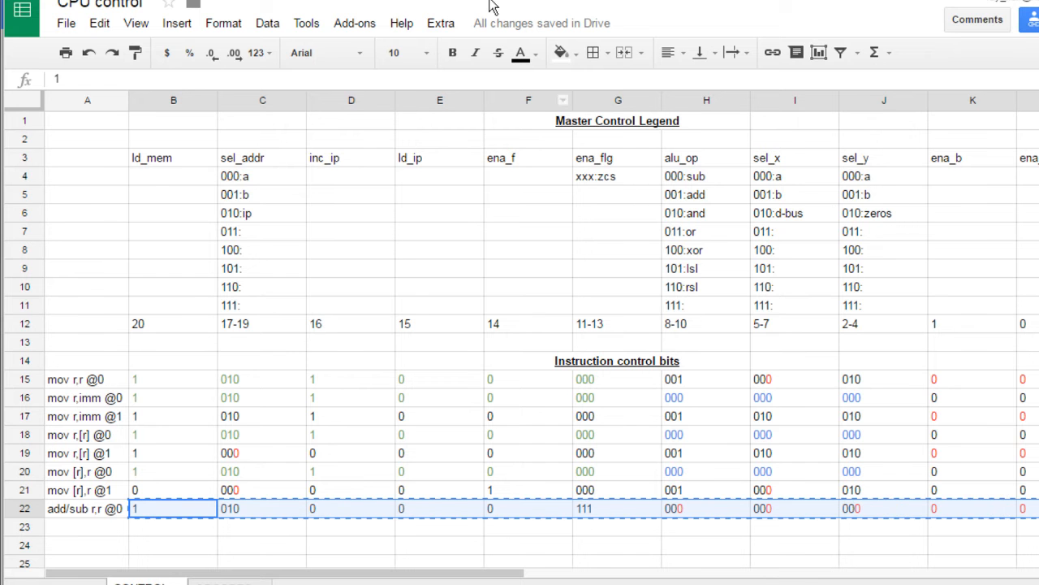
# In a new browser tab, search Google for "remove whitespace tool" and open TextMechanic's Remove Extra Spaces page
pyautogui.hotkey('ctrl', 't')
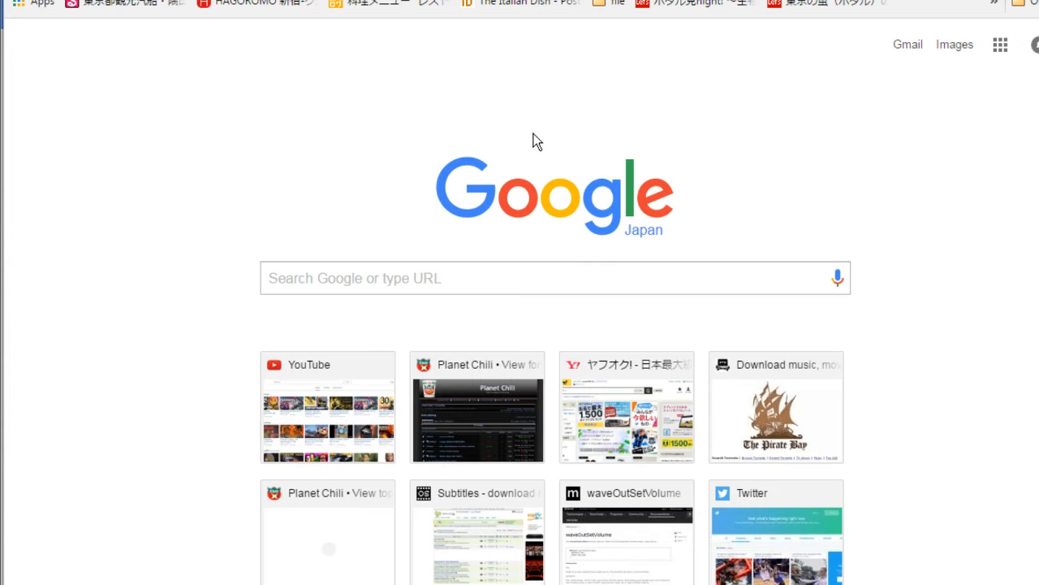
pyautogui.click(477, 277)
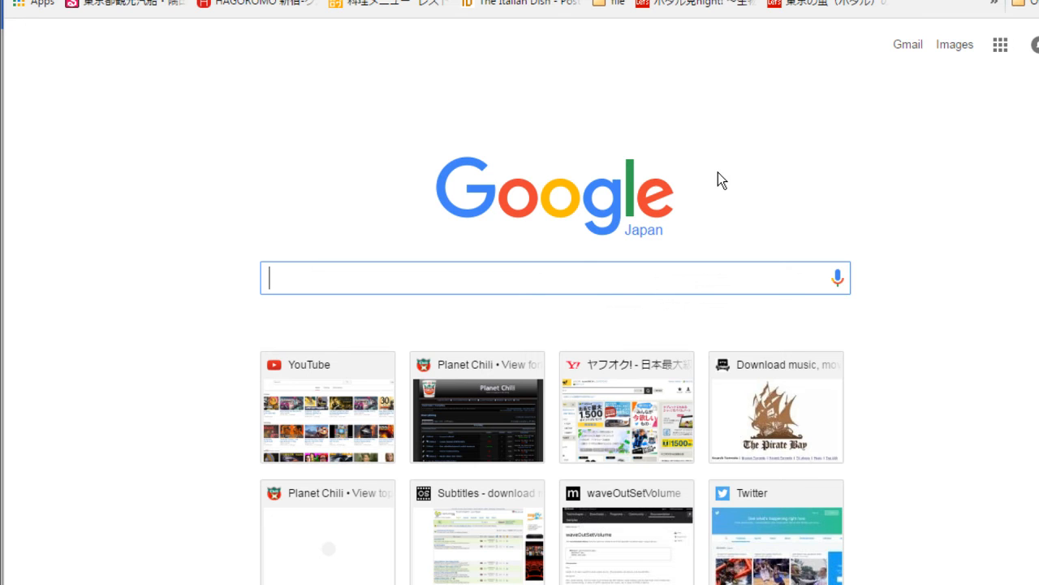
pyautogui.write('e')
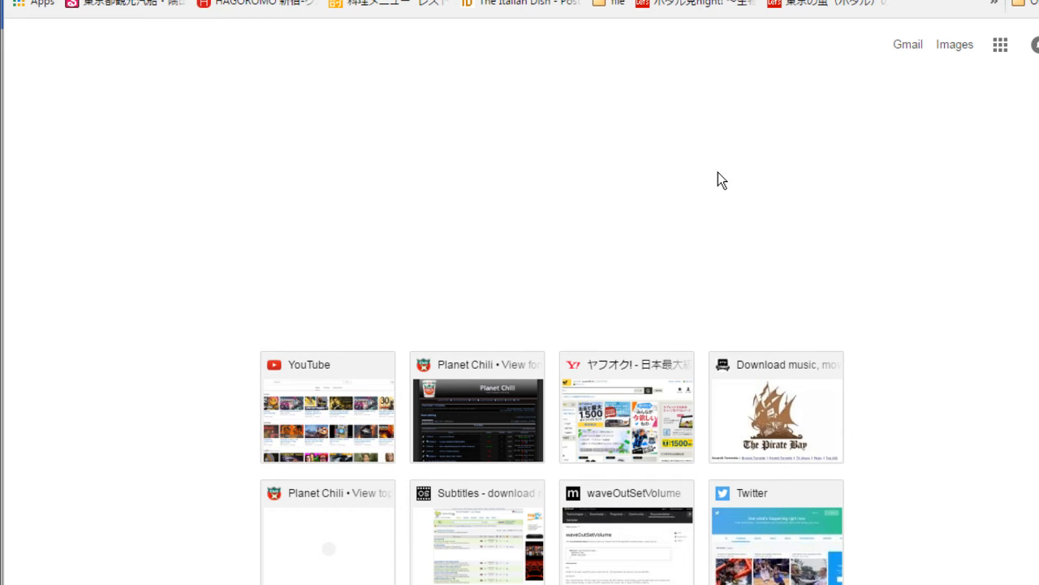
pyautogui.press('Return')
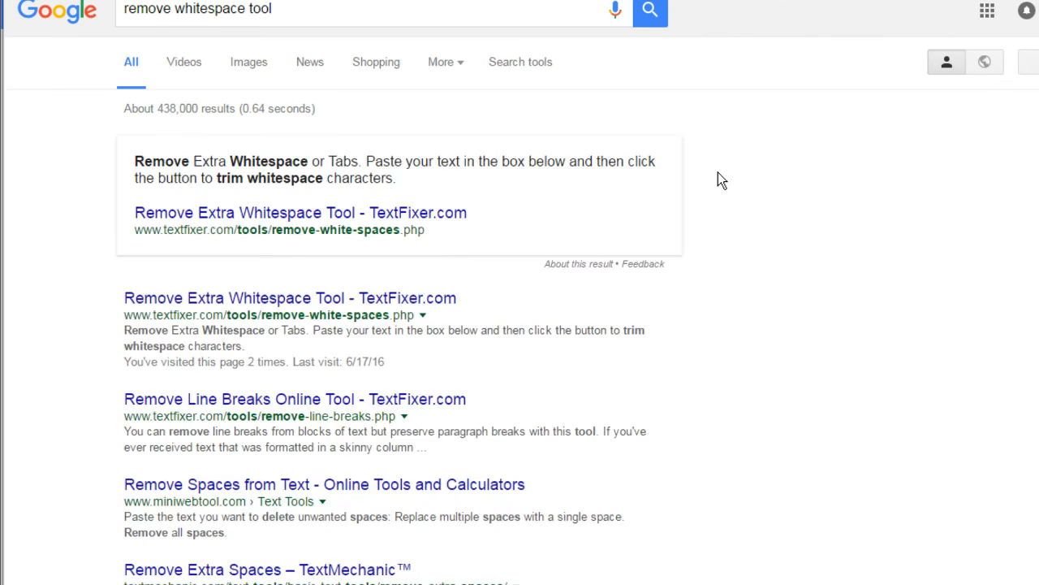
pyautogui.click(289, 570)
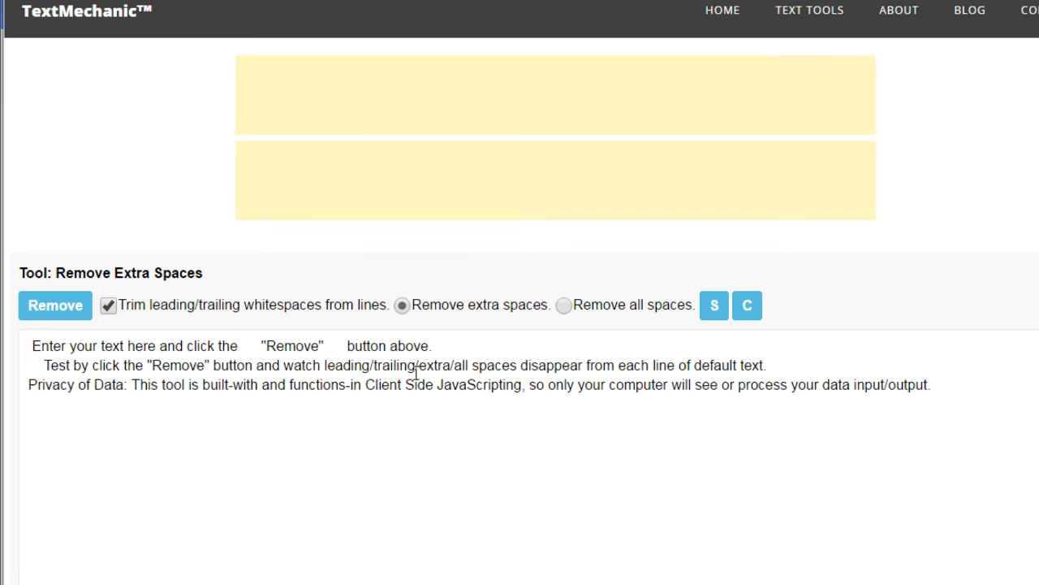
# Replace the sample text with the copied control bits, remove all spaces from them and select the resulting bit string
pyautogui.moveTo(958, 384); pyautogui.dragTo(29, 346)
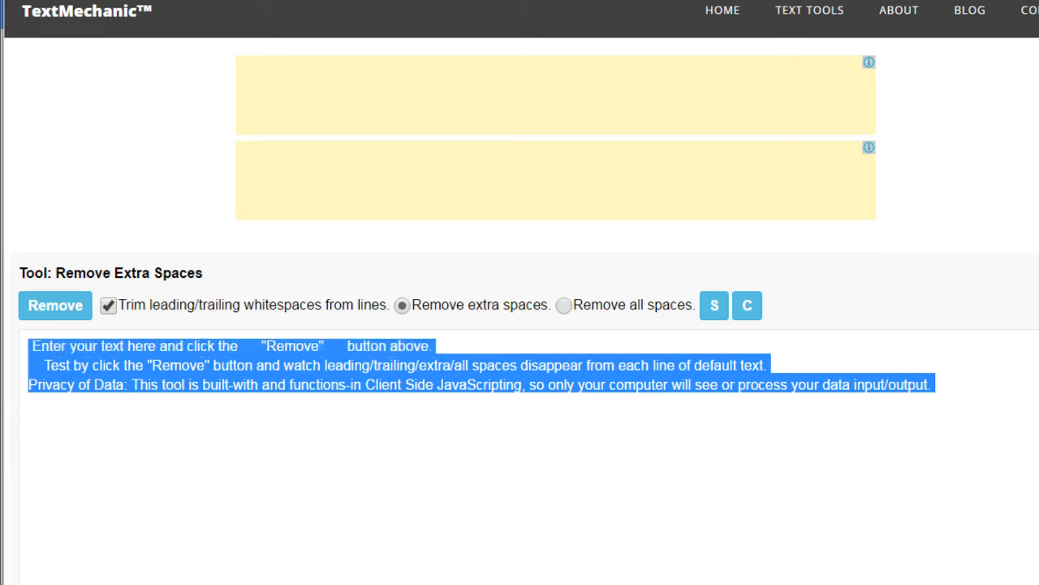
pyautogui.press('BackSpace')
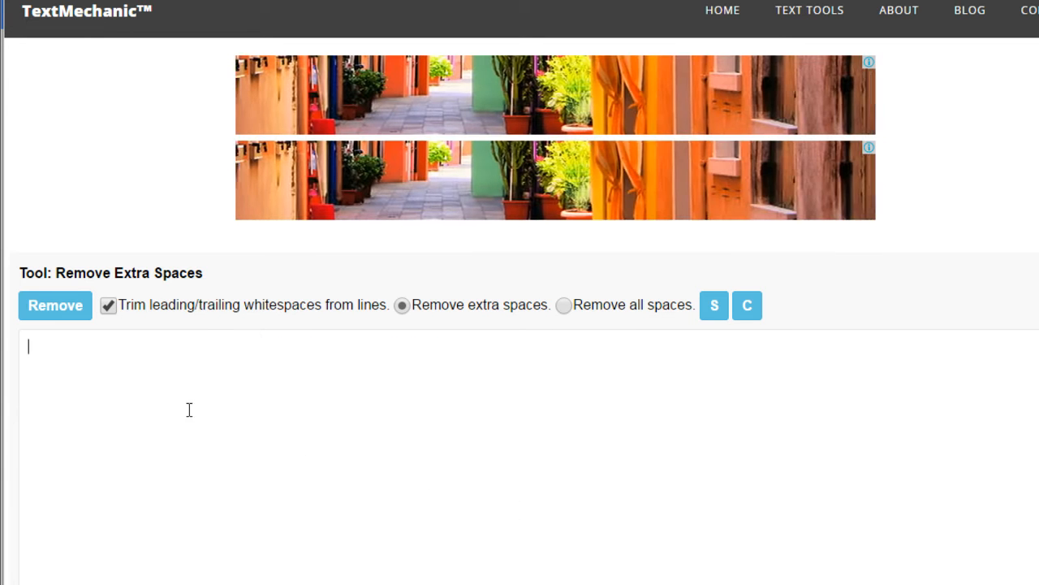
pyautogui.hotkey('ctrl', 'v')
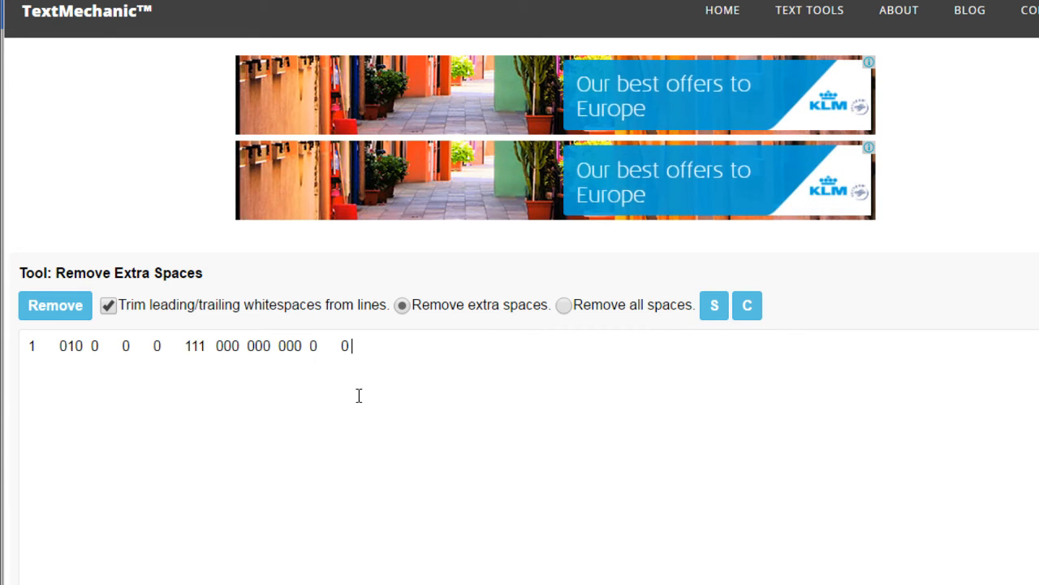
pyautogui.click(567, 306)
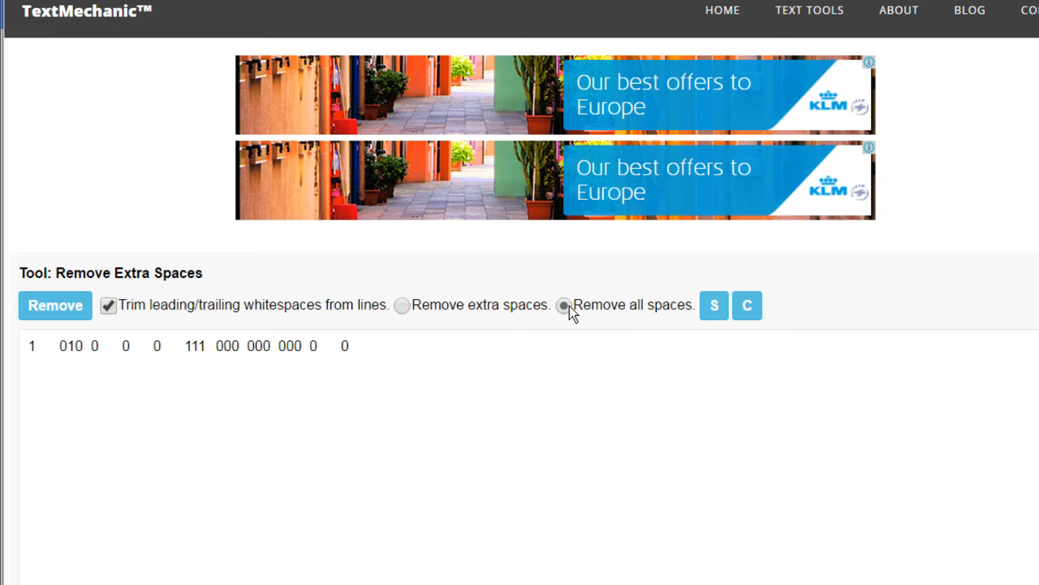
pyautogui.click(34, 306)
pyautogui.hotkey('ctrl', 'a')
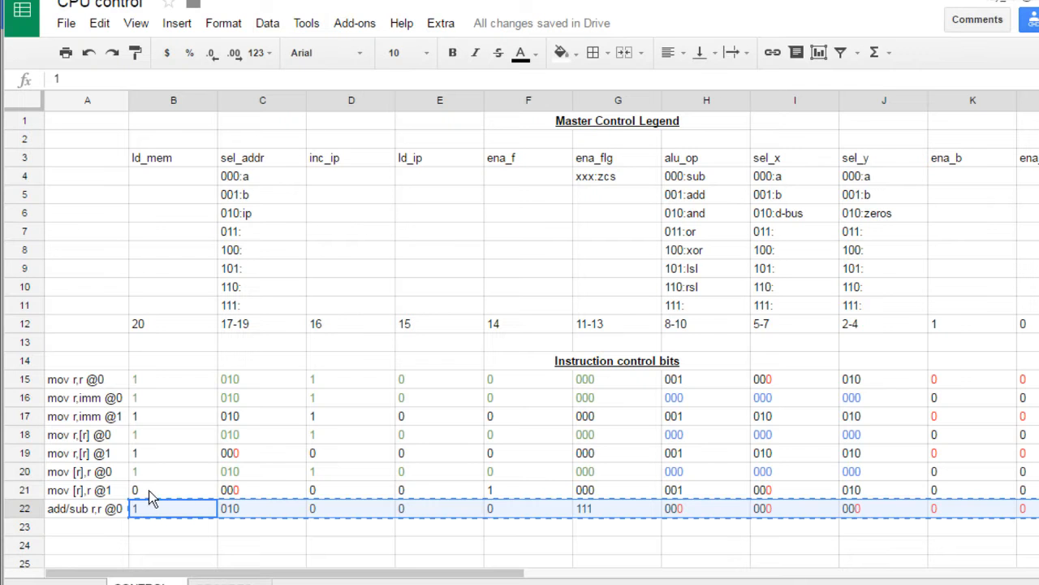
# Look over the control sheet again, and examine the add/sub r,r block's constant and splitter wiring up close in Logisim
pyautogui.click(275, 548)
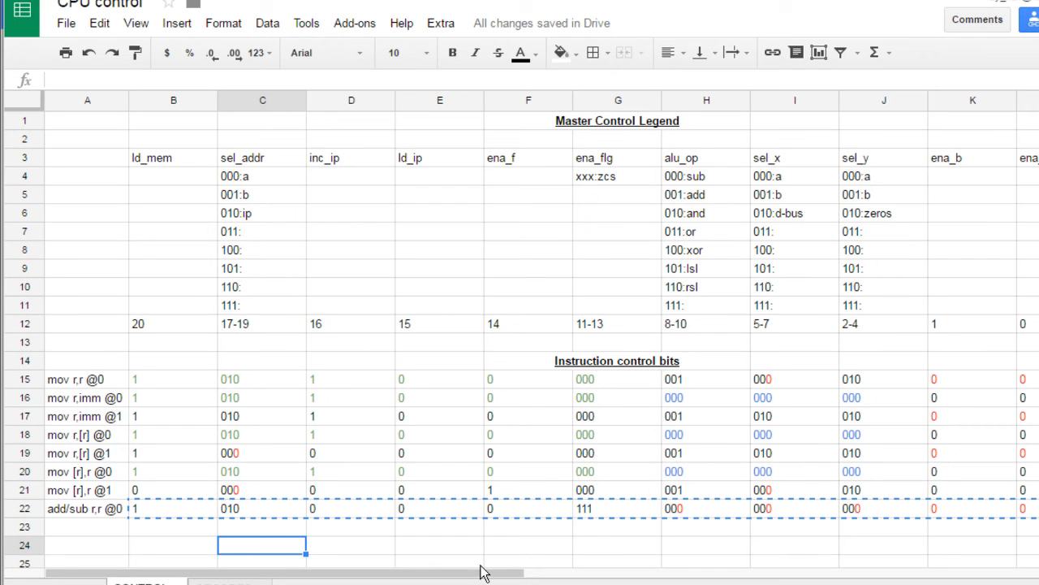
pyautogui.moveTo(501, 571); pyautogui.dragTo(550, 573)
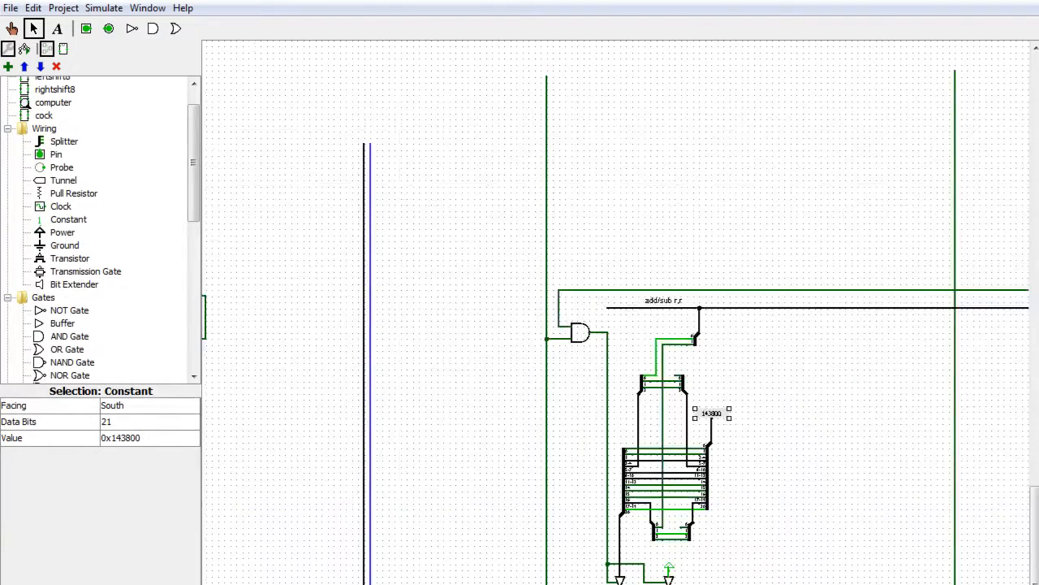
pyautogui.moveTo(1034, 469); pyautogui.dragTo(1036, 584)
pyautogui.moveTo(406, 583); pyautogui.dragTo(491, 584)
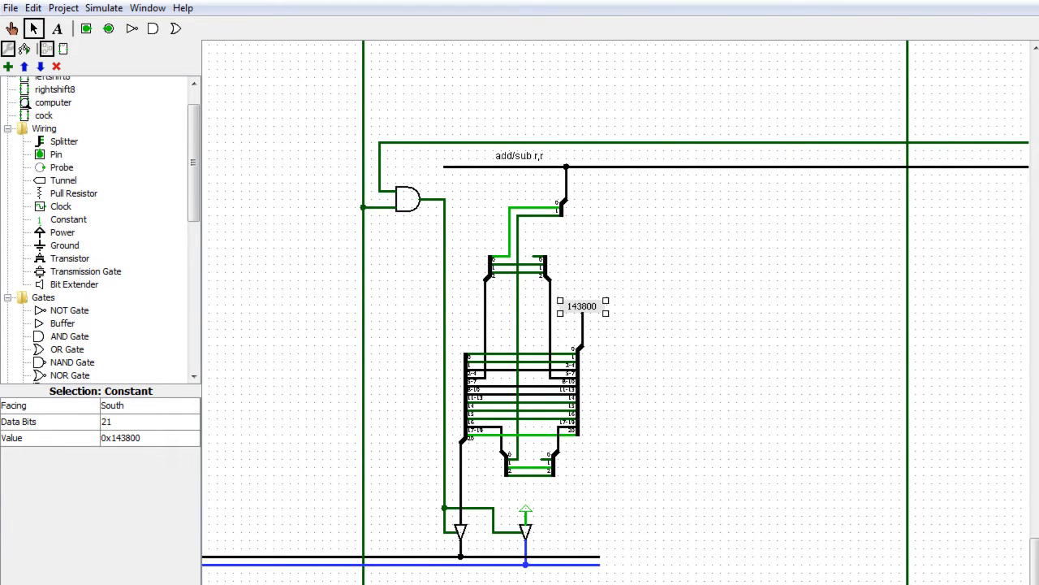
# Review the master control legend in the CPU control spreadsheet and return to the Logisim circuit
pyautogui.click(173, 584)
pyautogui.scroll(-10, 881, 384)
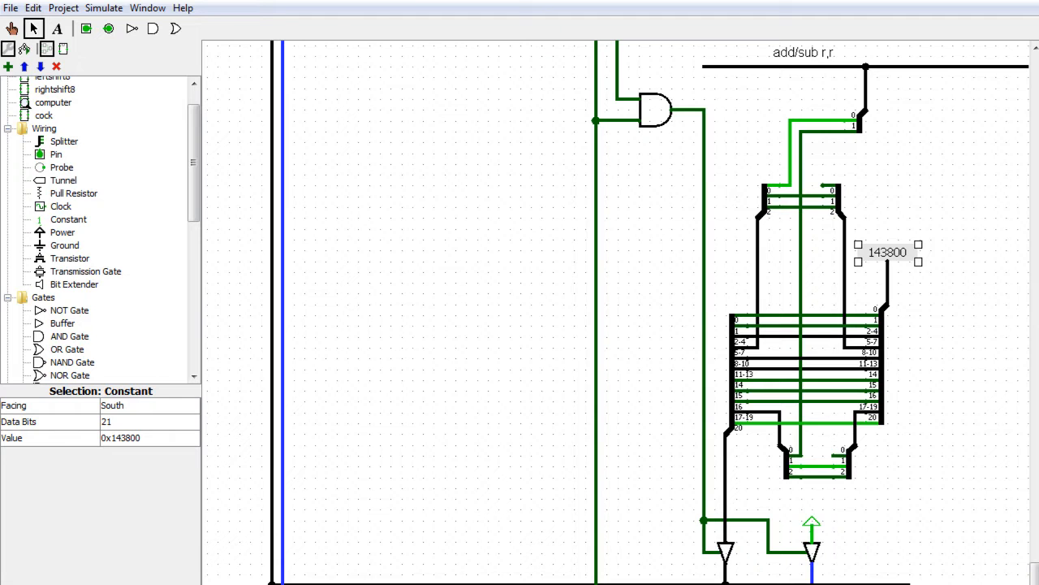
pyautogui.hotkey('alt', 'Tab')
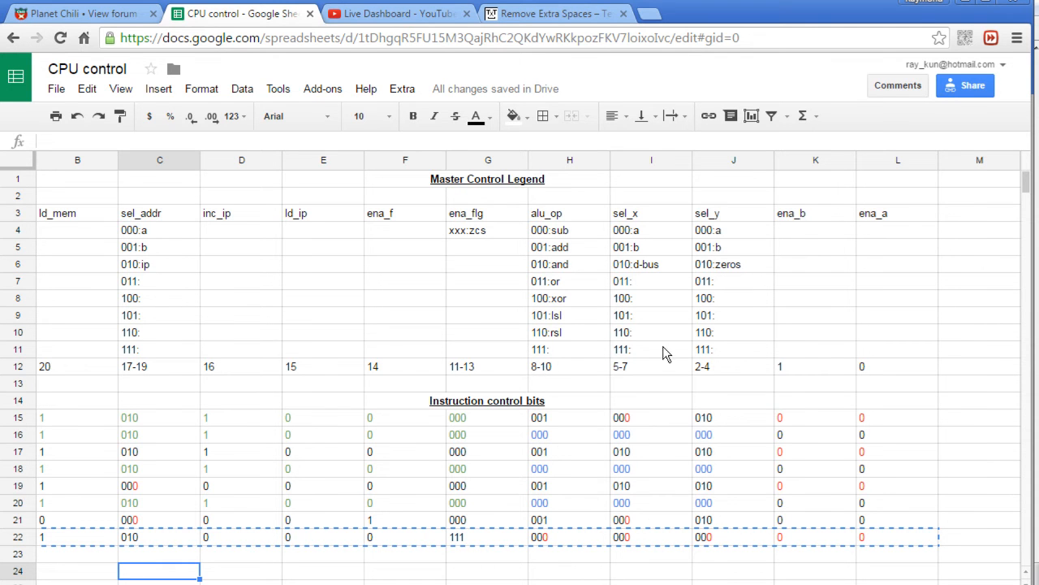
pyautogui.click(963, 5)
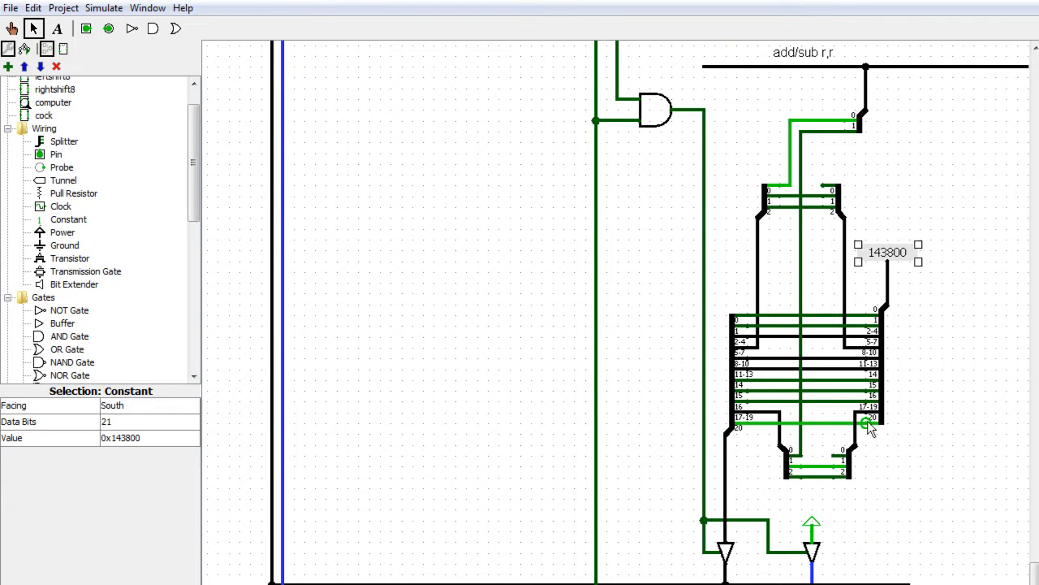
# Delete the two lower 3-bit splitters of the add/sub r,r block together with the wires between them
pyautogui.click(800, 457)
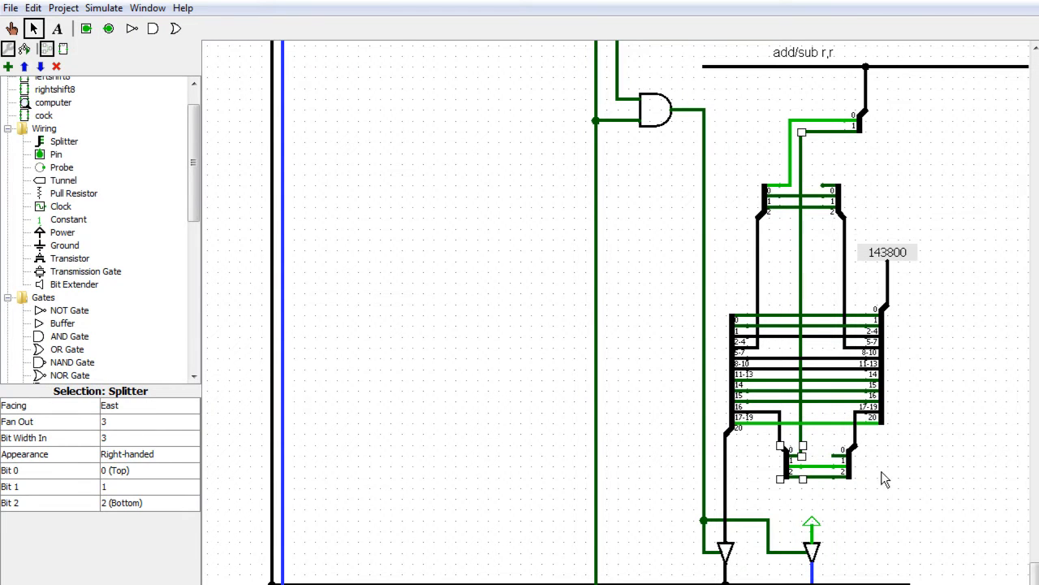
pyautogui.moveTo(893, 504); pyautogui.dragTo(755, 434)
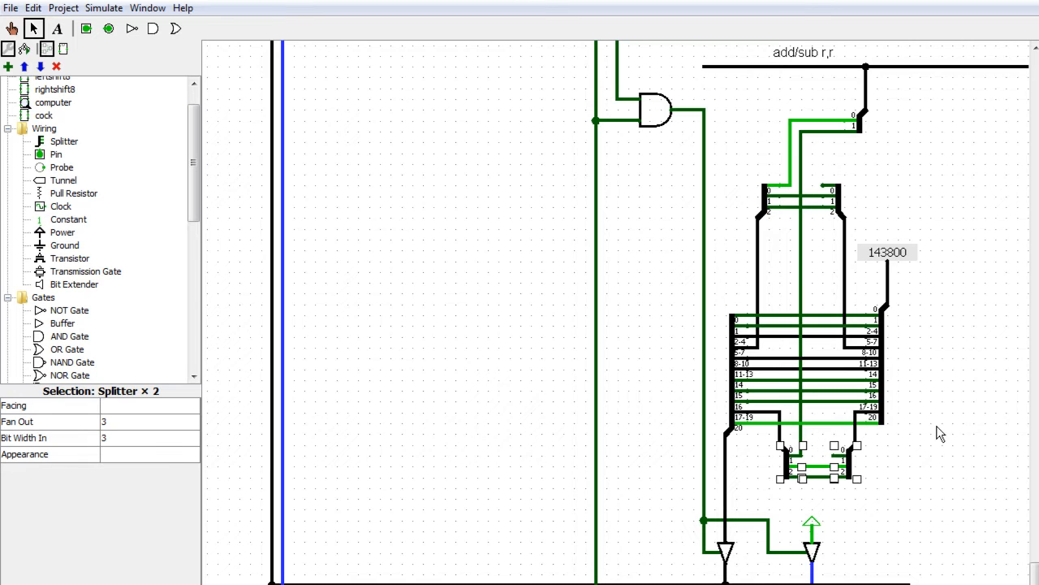
pyautogui.press('Delete')
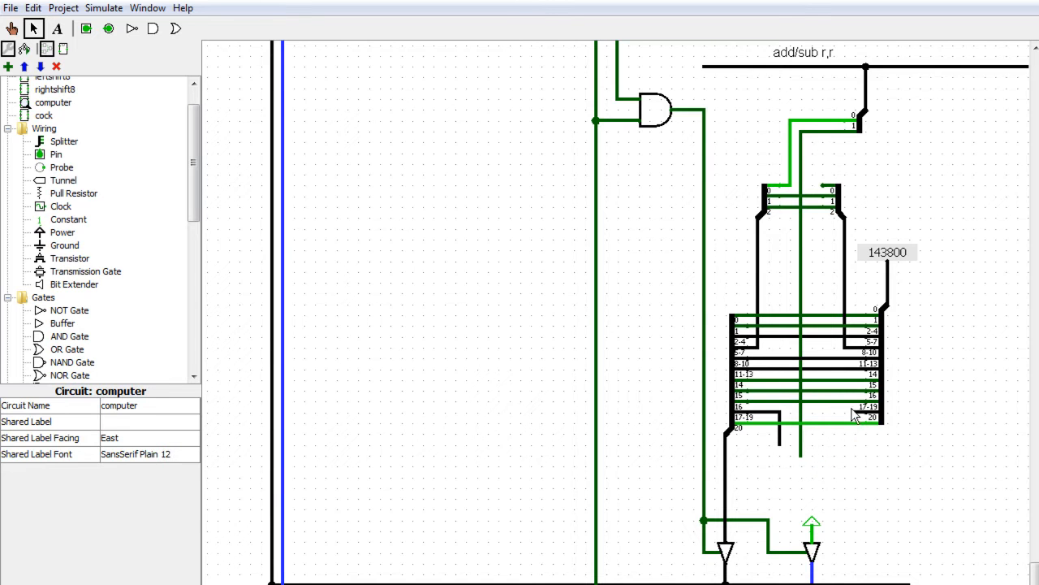
# Trim the wire ends left by the deleted splitters and connect the two 17-19 lines straight across
pyautogui.click(854, 439)
pyautogui.press('Delete')
pyautogui.moveTo(802, 456); pyautogui.dragTo(801, 250)
pyautogui.click(780, 434)
pyautogui.press('Delete')
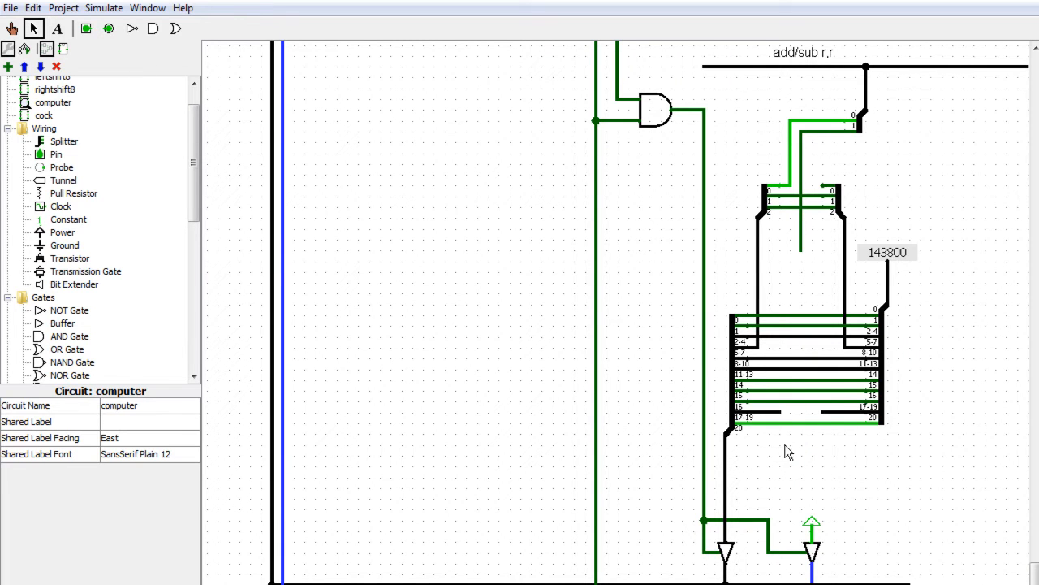
pyautogui.moveTo(779, 412); pyautogui.dragTo(822, 413)
# Delete the wires joining lines 11-13, 8-10, 2-4, 1 and 0 between the two large control splitters
pyautogui.click(818, 370)
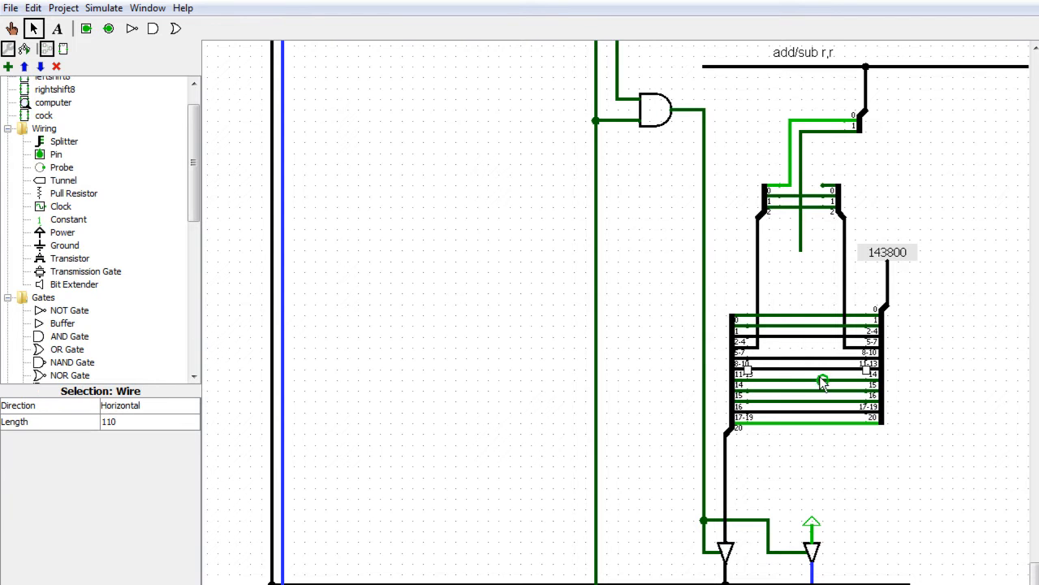
pyautogui.press('Delete')
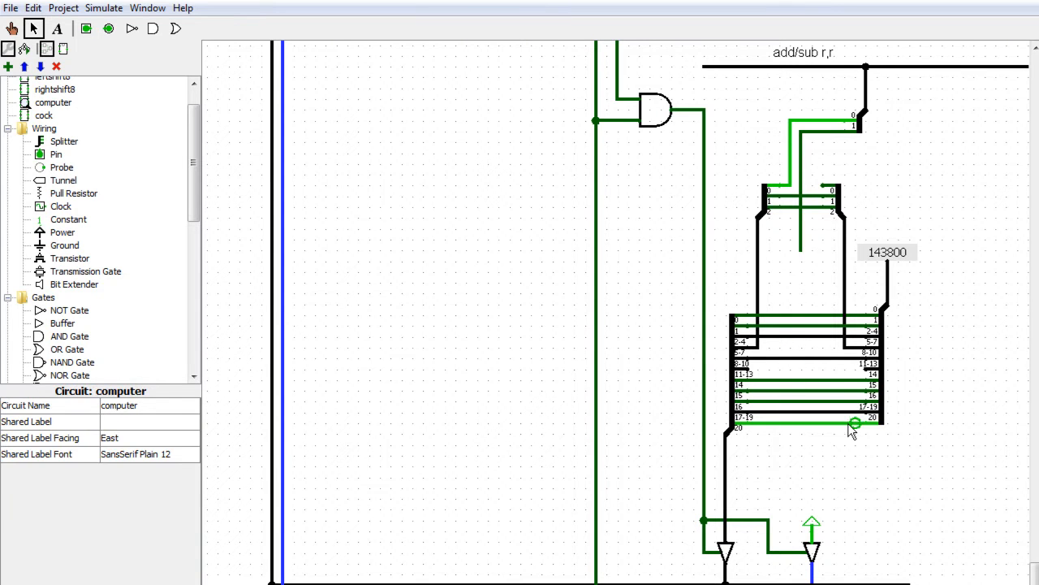
pyautogui.click(814, 357)
pyautogui.press('Delete')
pyautogui.click(812, 336)
pyautogui.press('Delete')
pyautogui.click(813, 326)
pyautogui.press('Delete')
pyautogui.click(812, 316)
pyautogui.press('Delete')
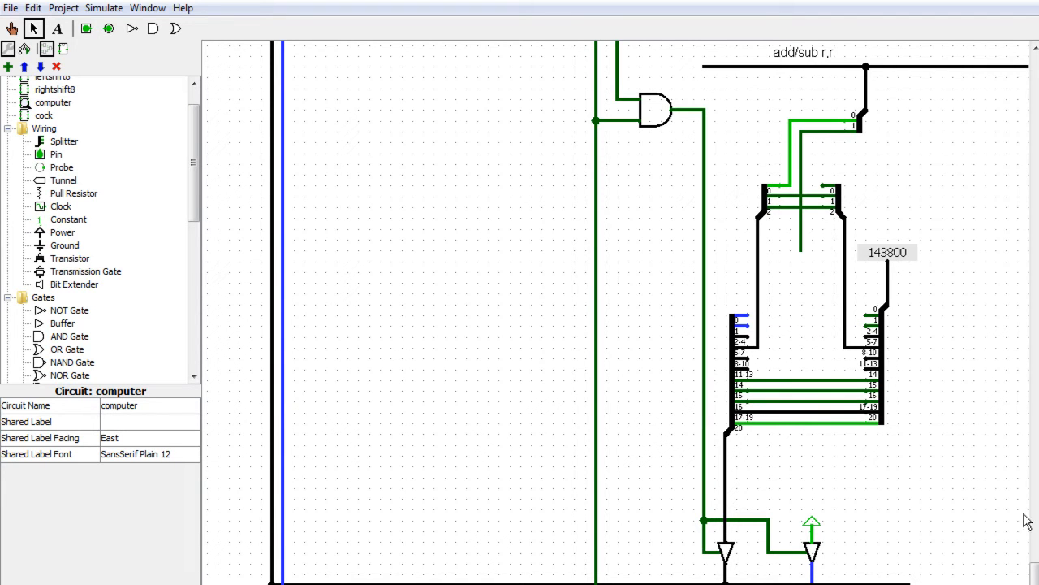
# Set the fan out of the splitter below the add/sub r,r bus to 3 and delete its two horizontal output wires
pyautogui.scroll(3, 1033, 570)
pyautogui.scroll(3, 1033, 568)
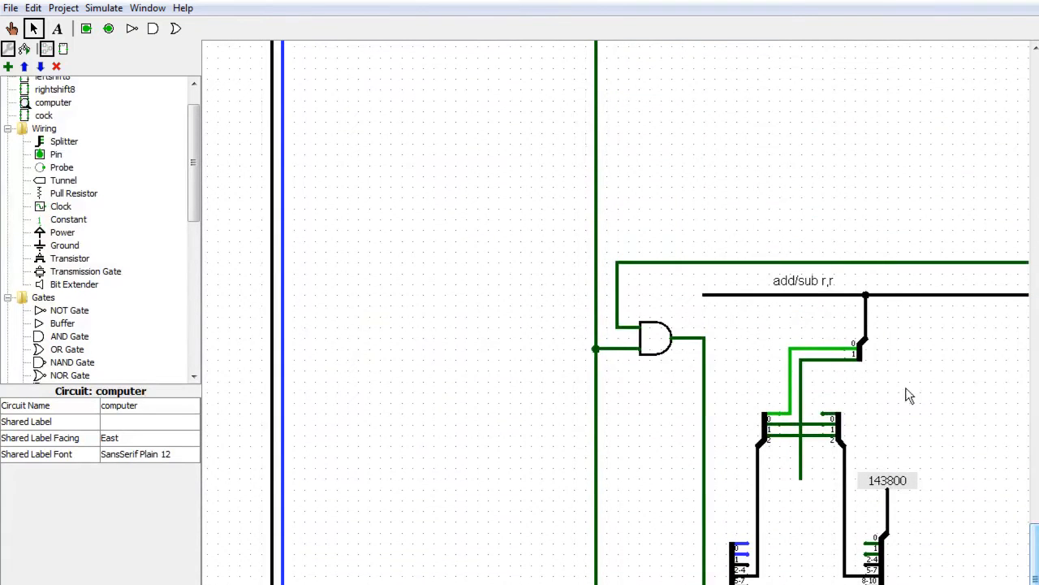
pyautogui.click(865, 363)
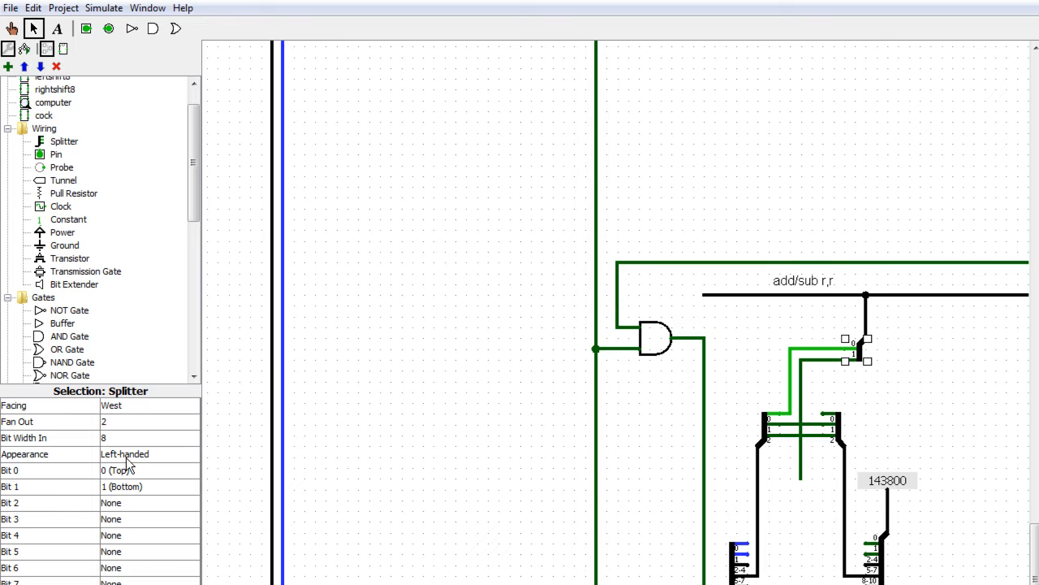
pyautogui.click(115, 423)
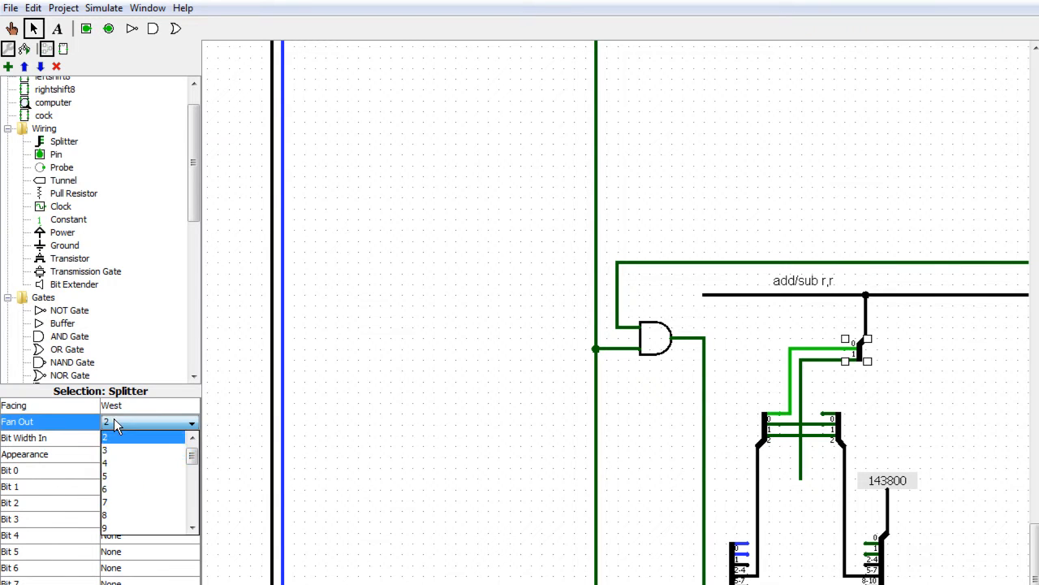
pyautogui.click(116, 452)
pyautogui.click(898, 392)
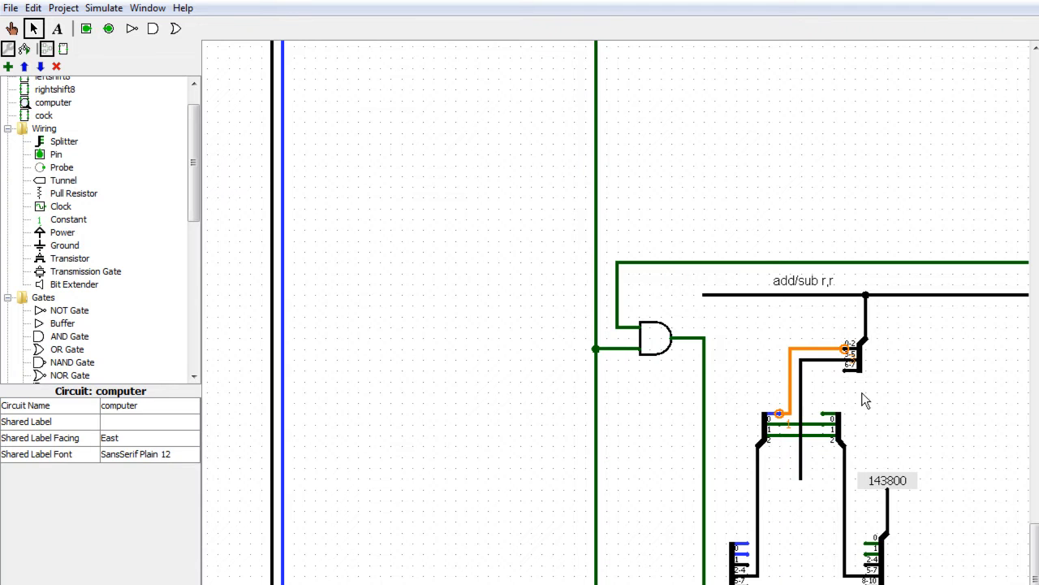
pyautogui.moveTo(781, 330); pyautogui.dragTo(850, 395)
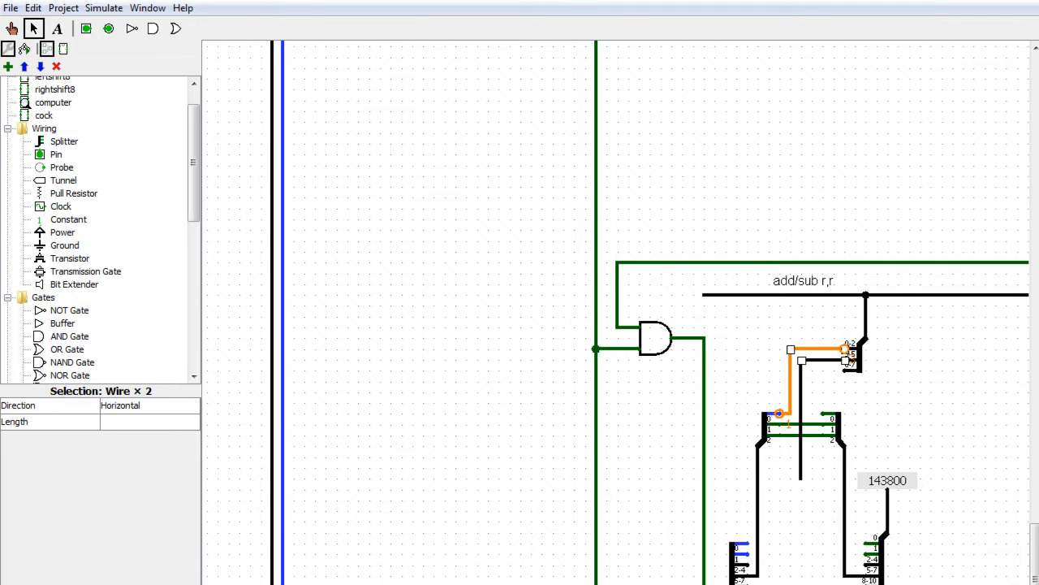
pyautogui.press('Delete')
# Try setting bit 0 of the splitter below the add/sub r,r bus to None
pyautogui.click(861, 363)
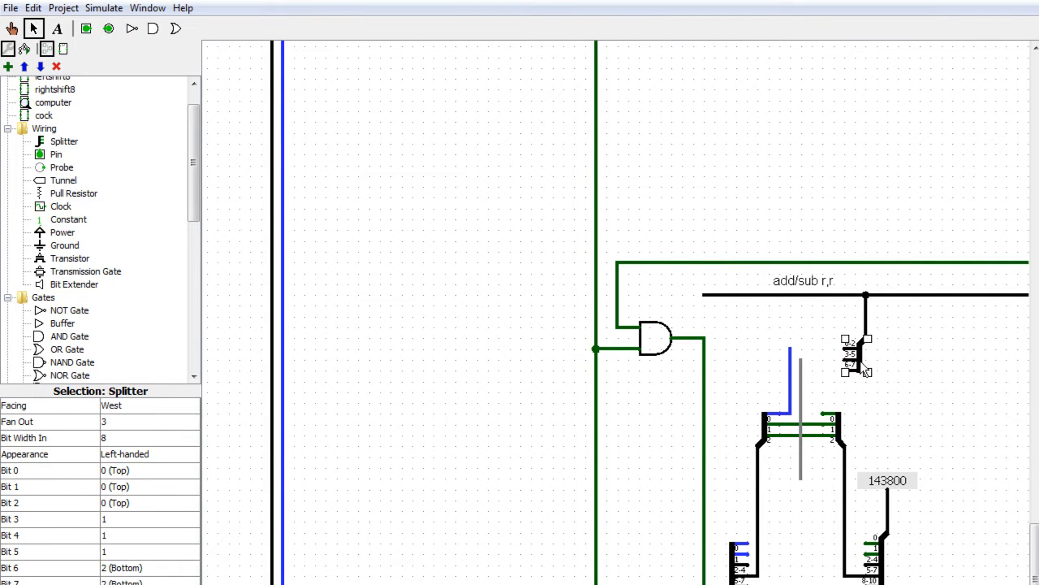
pyautogui.click(58, 476)
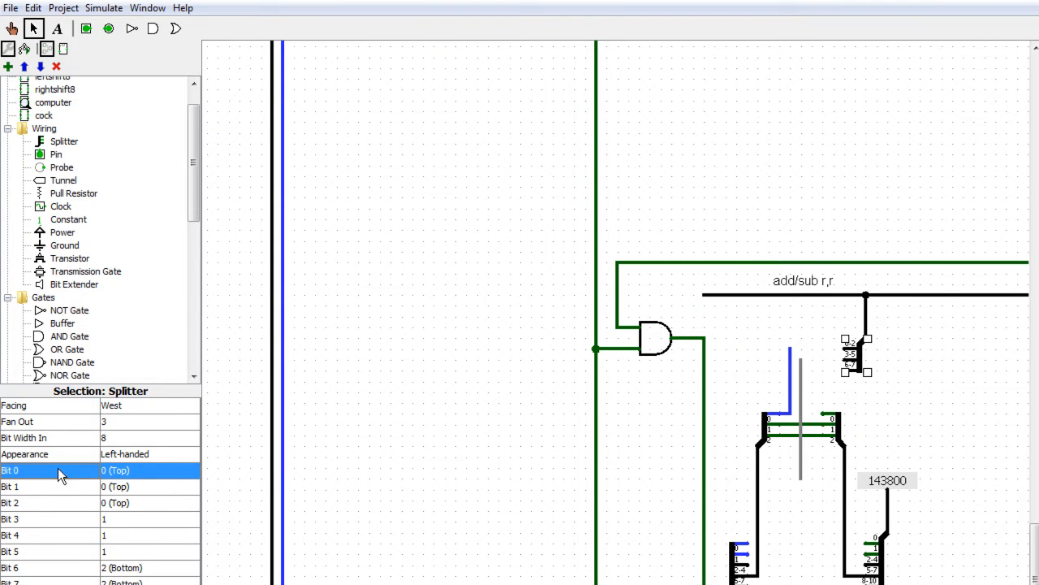
pyautogui.click(136, 472)
pyautogui.click(135, 473)
pyautogui.click(135, 473)
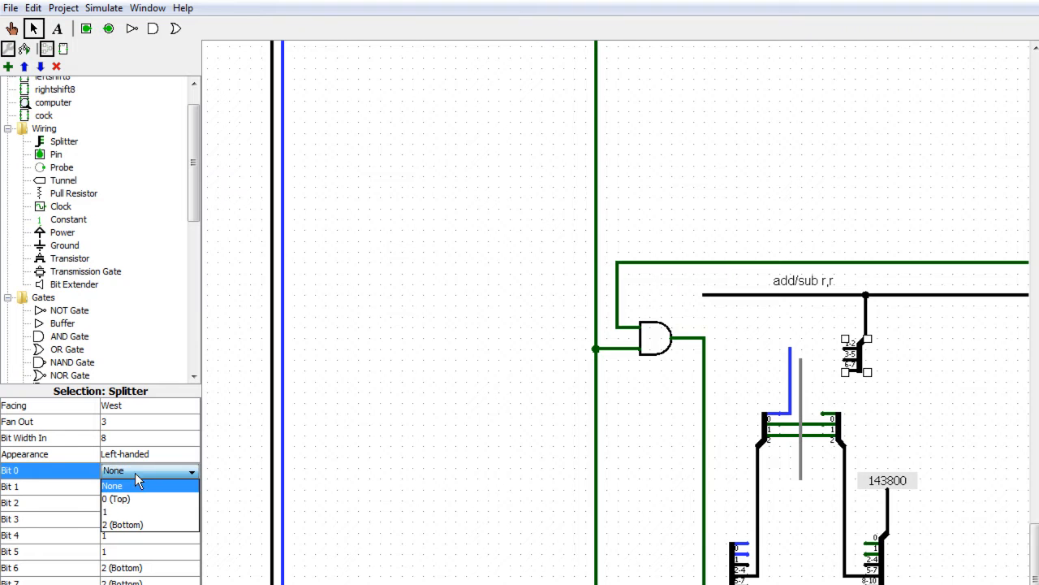
pyautogui.click(114, 486)
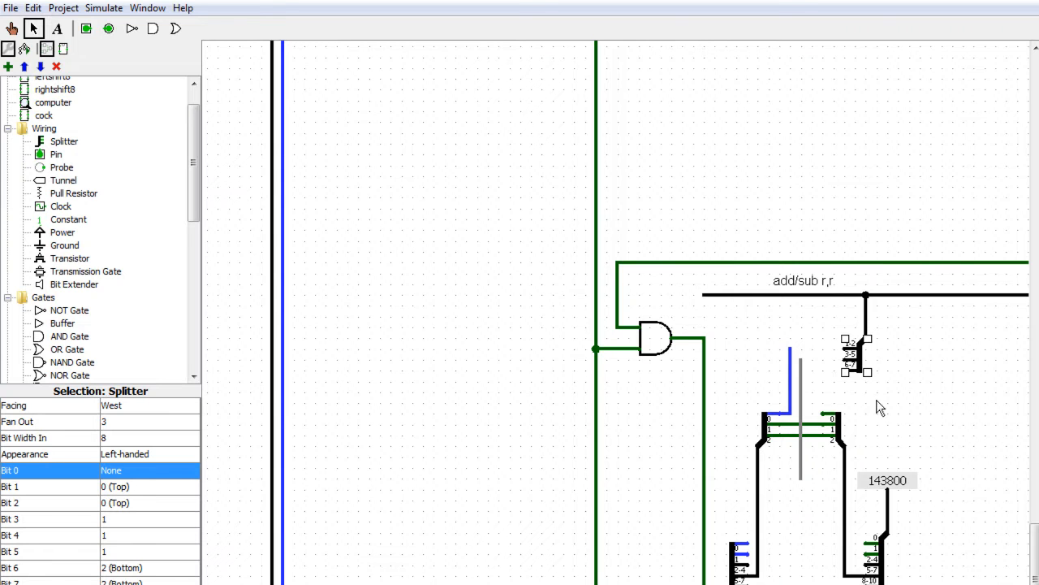
# Assign the splitter's bit 0 to output 0 (Top) and bit 1 to output 1
pyautogui.click(126, 476)
pyautogui.click(126, 486)
pyautogui.click(125, 477)
pyautogui.click(124, 499)
pyautogui.click(126, 490)
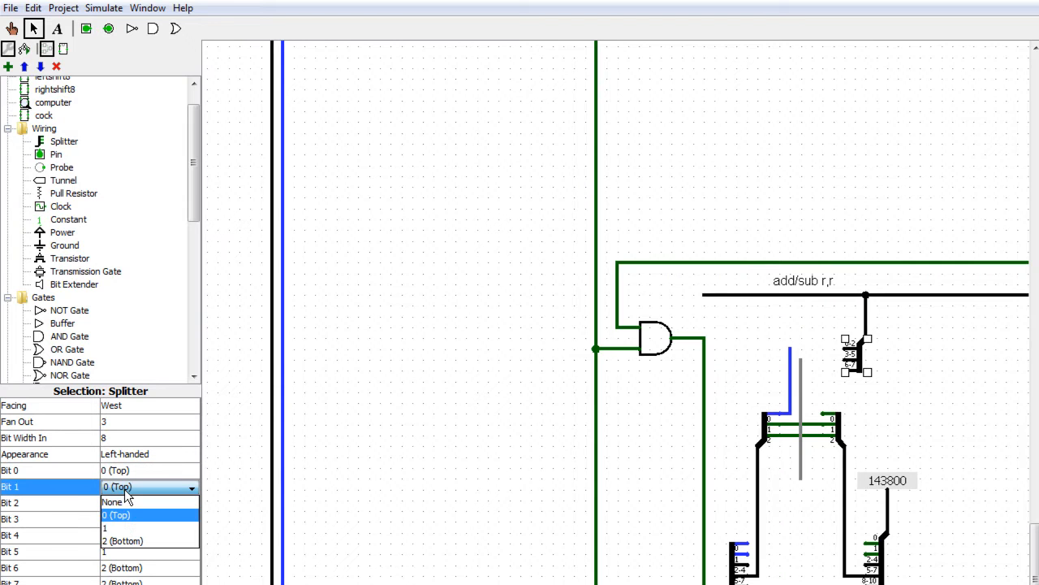
pyautogui.click(124, 528)
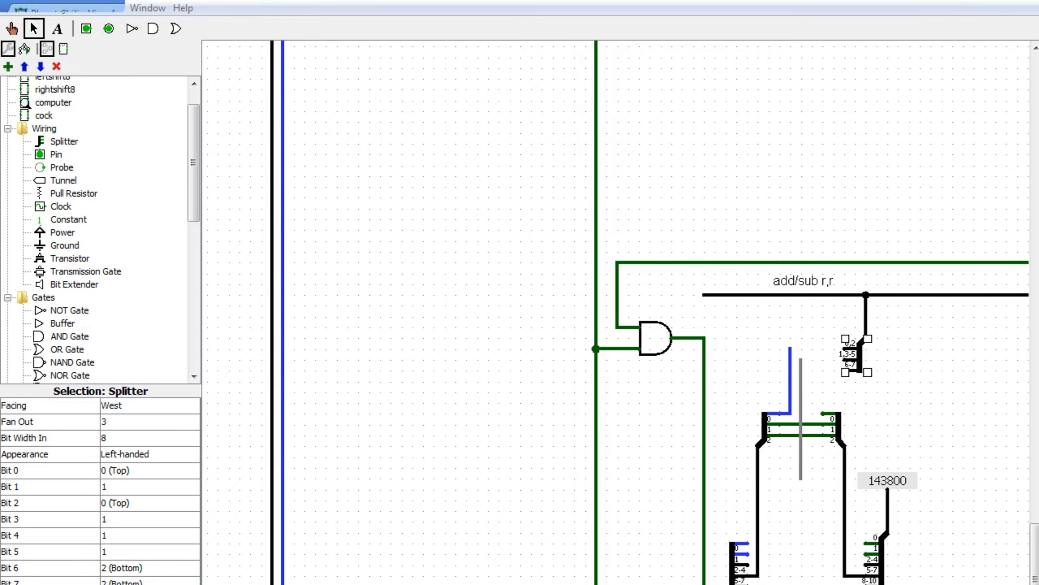
# Check the opcode bits of add r,r/imm in the spreadsheet's instruction list and return to the Logisim circuit
pyautogui.hotkey('alt', 'Tab')
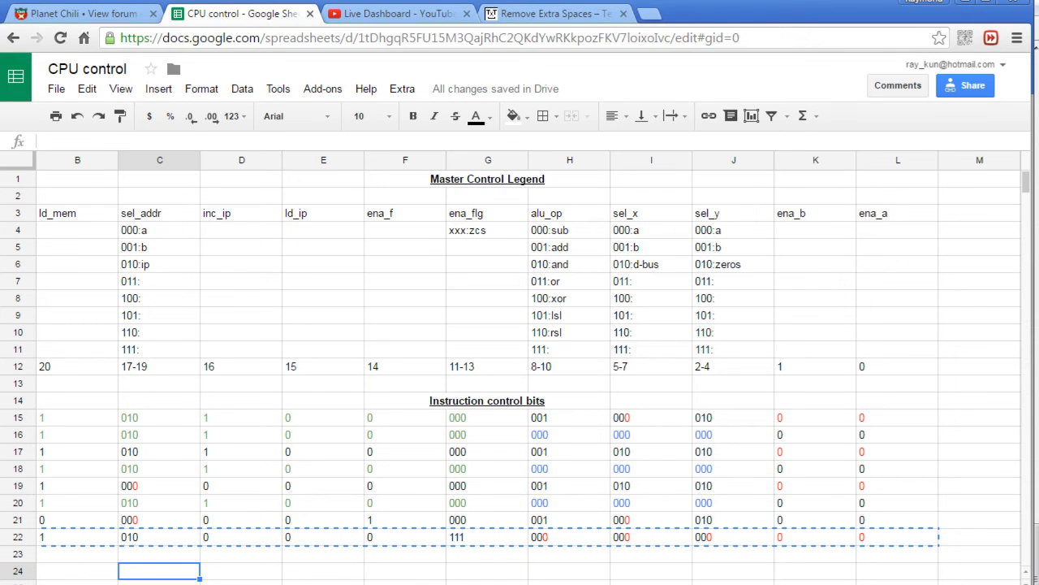
pyautogui.click(195, 584)
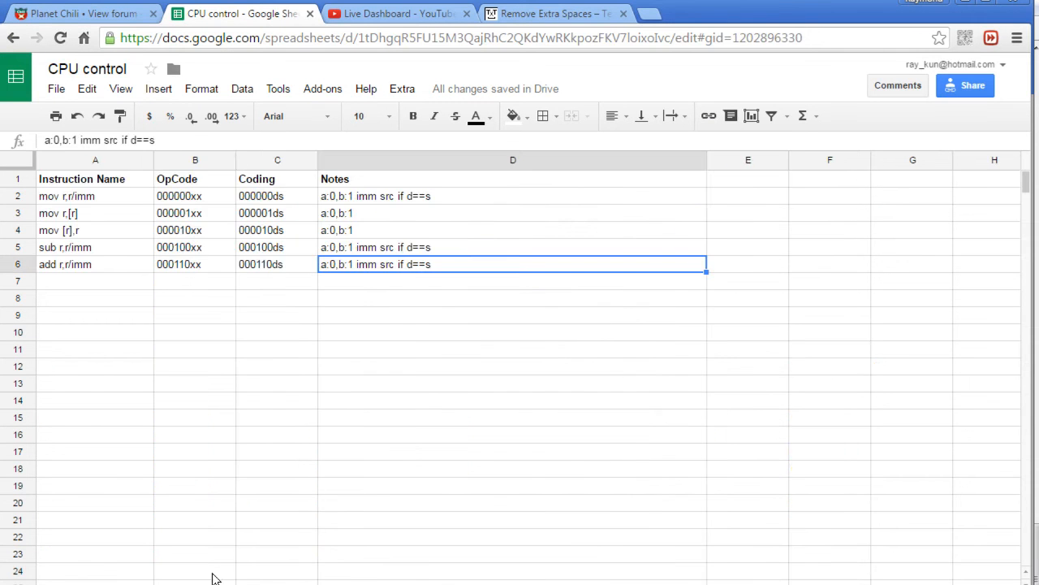
pyautogui.click(180, 272)
pyautogui.doubleClick(183, 266)
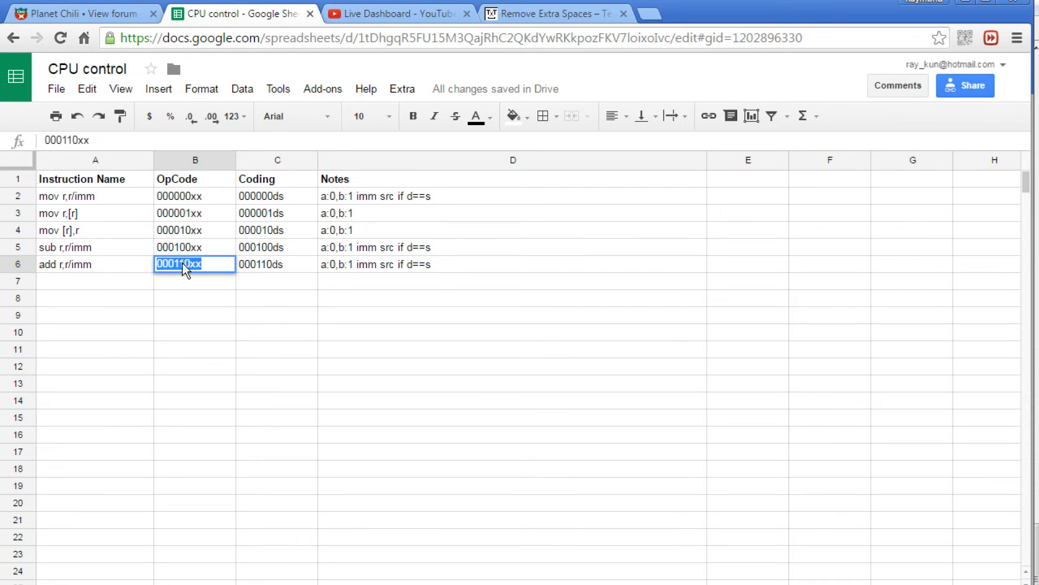
pyautogui.click(185, 264)
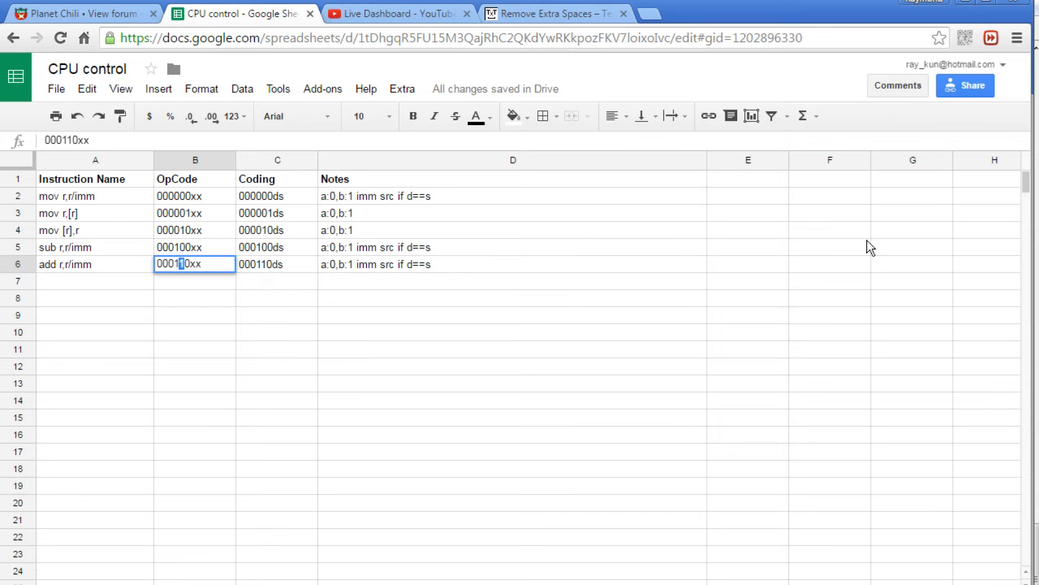
pyautogui.click(966, 1)
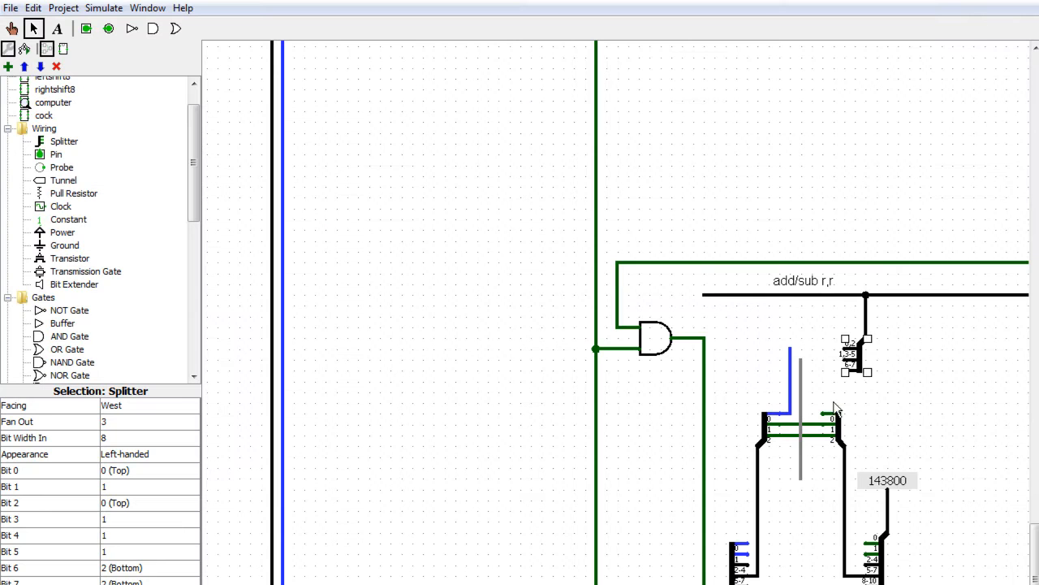
# Assign the splitter's bit 3 to output 2 (Bottom) and set bits 2, 4, 5, 6 and 7 to None
pyautogui.click(122, 520)
pyautogui.click(134, 572)
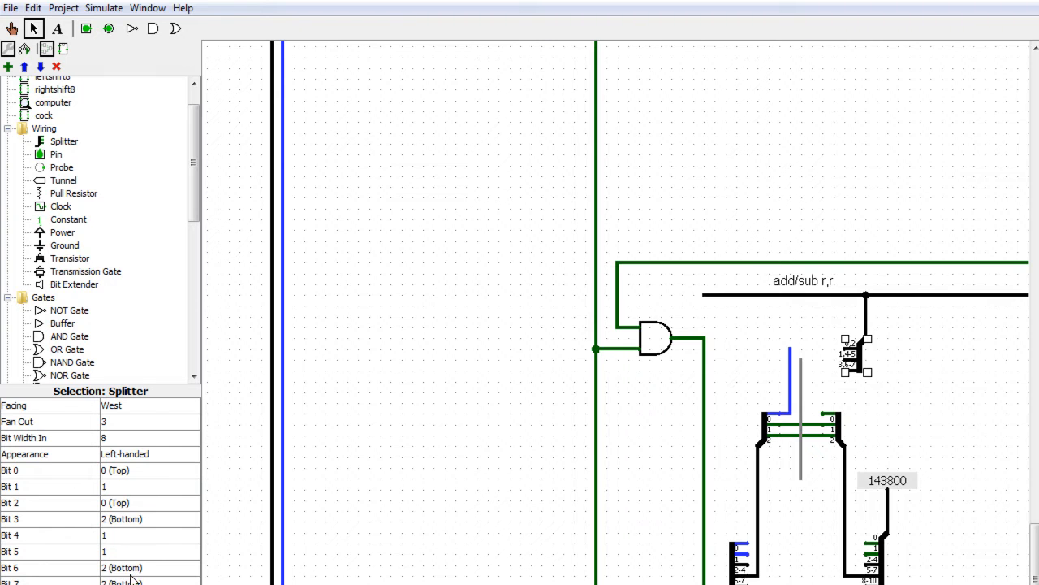
pyautogui.click(126, 505)
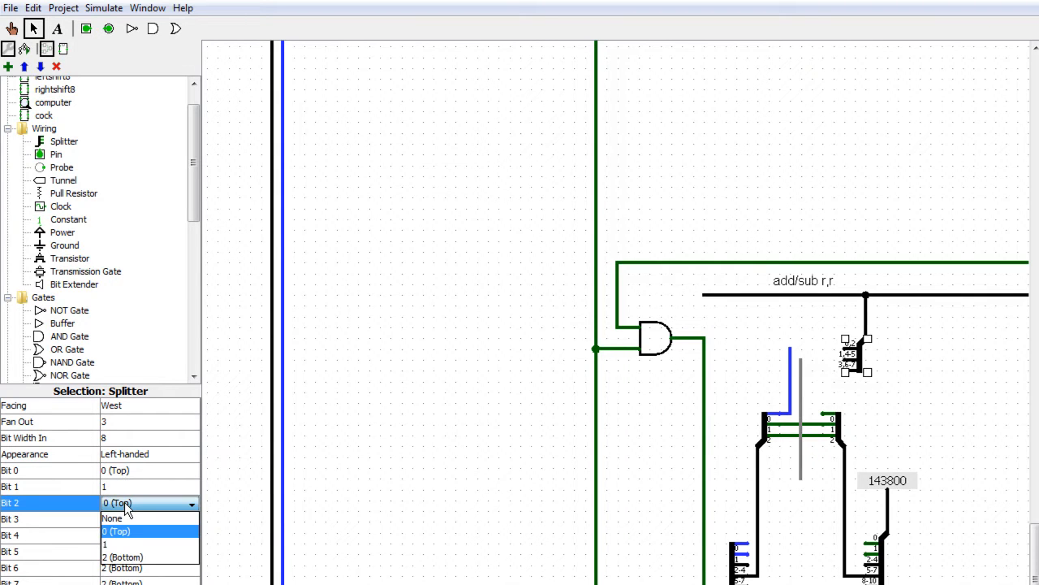
pyautogui.click(126, 519)
pyautogui.click(134, 536)
pyautogui.click(126, 551)
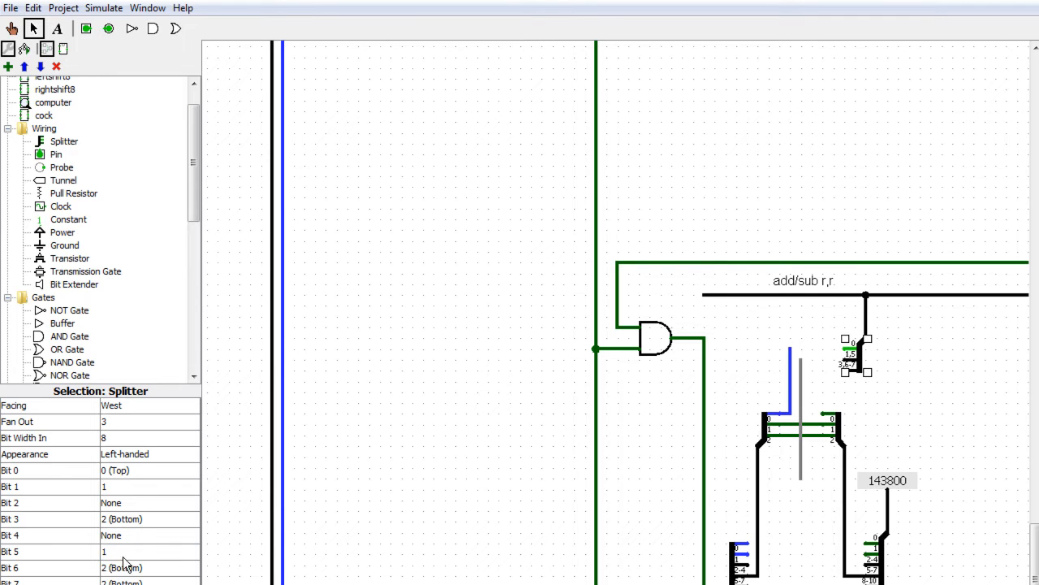
pyautogui.click(121, 556)
pyautogui.click(121, 568)
pyautogui.click(122, 571)
pyautogui.click(122, 583)
pyautogui.click(121, 583)
pyautogui.click(122, 584)
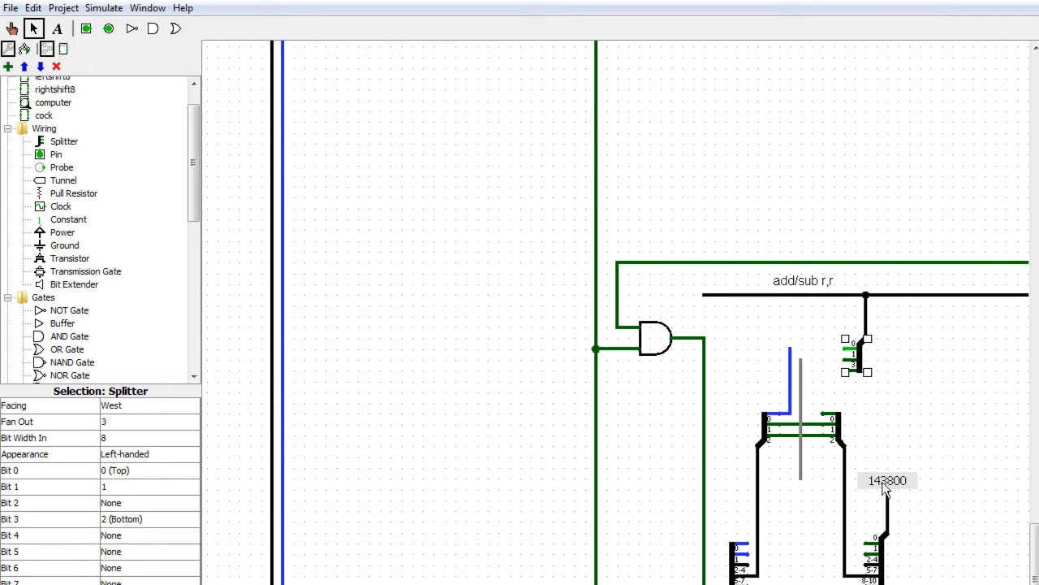
# Delete the two vertical wires below the opcode splitter and the wires joining the facing 3-bit splitters
pyautogui.click(801, 406)
pyautogui.press('Delete')
pyautogui.click(791, 384)
pyautogui.press('Delete')
pyautogui.click(812, 425)
pyautogui.press('Delete')
pyautogui.click(802, 435)
pyautogui.press('Delete')
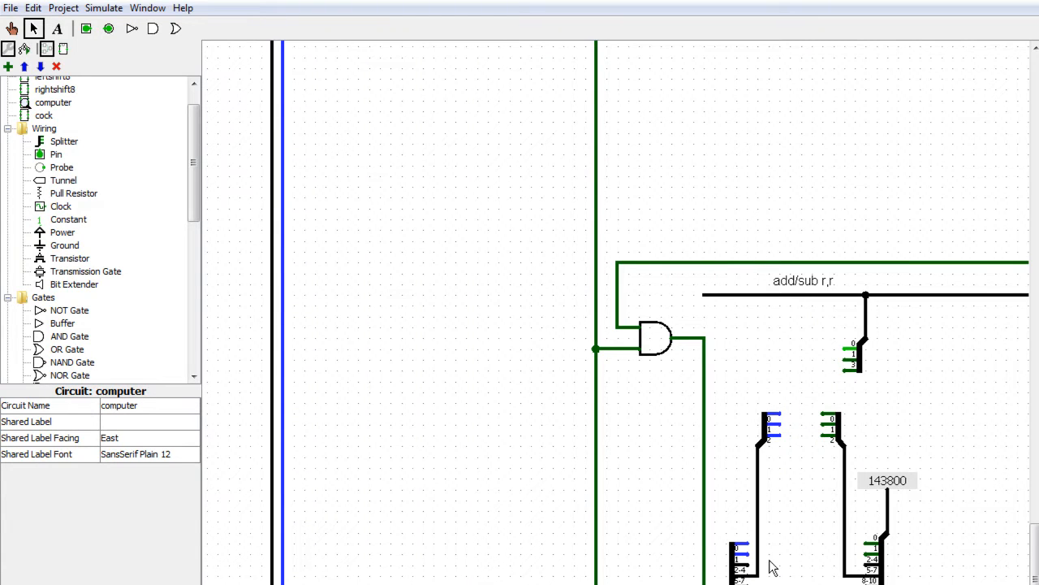
# Move the 3-bit splitters, the large control splitters and the 143800 constant down, away from the opcode splitter
pyautogui.moveTo(816, 464); pyautogui.dragTo(756, 406)
pyautogui.moveTo(1035, 562); pyautogui.dragTo(1035, 580)
pyautogui.moveTo(947, 584); pyautogui.dragTo(718, 274)
pyautogui.moveTo(735, 470); pyautogui.dragTo(733, 528)
pyautogui.click(938, 527)
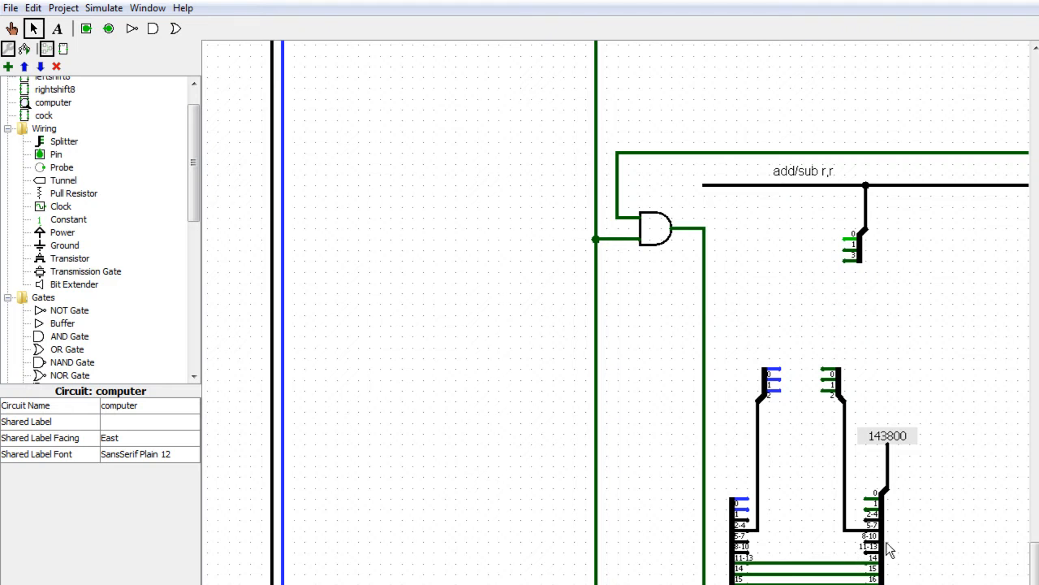
# Move the 143800 constant and the large splitter it feeds to the right, widening the gap between the large splitters
pyautogui.moveTo(966, 581); pyautogui.dragTo(841, 404)
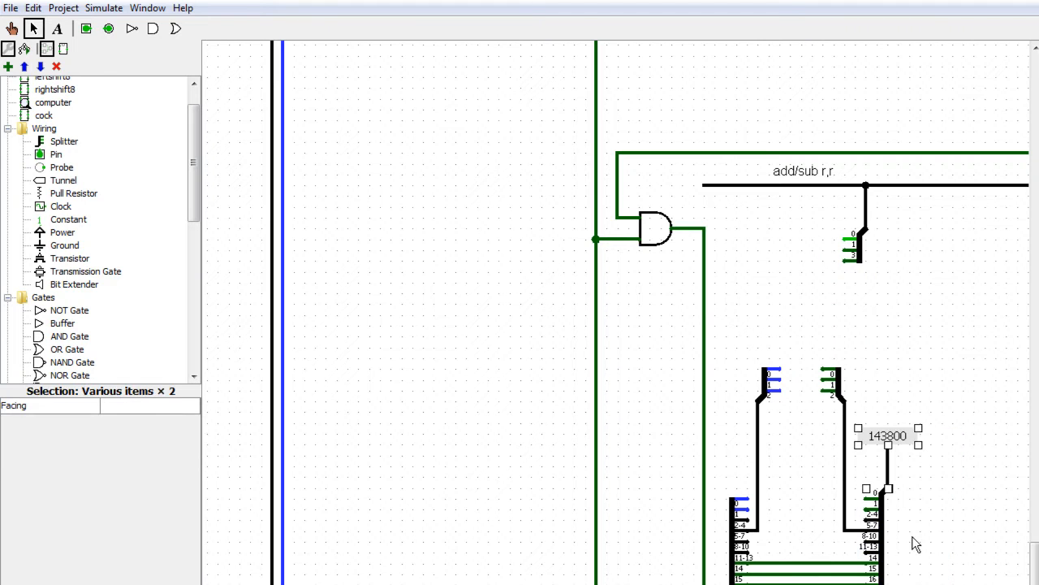
pyautogui.moveTo(887, 551); pyautogui.dragTo(952, 550)
pyautogui.click(1007, 564)
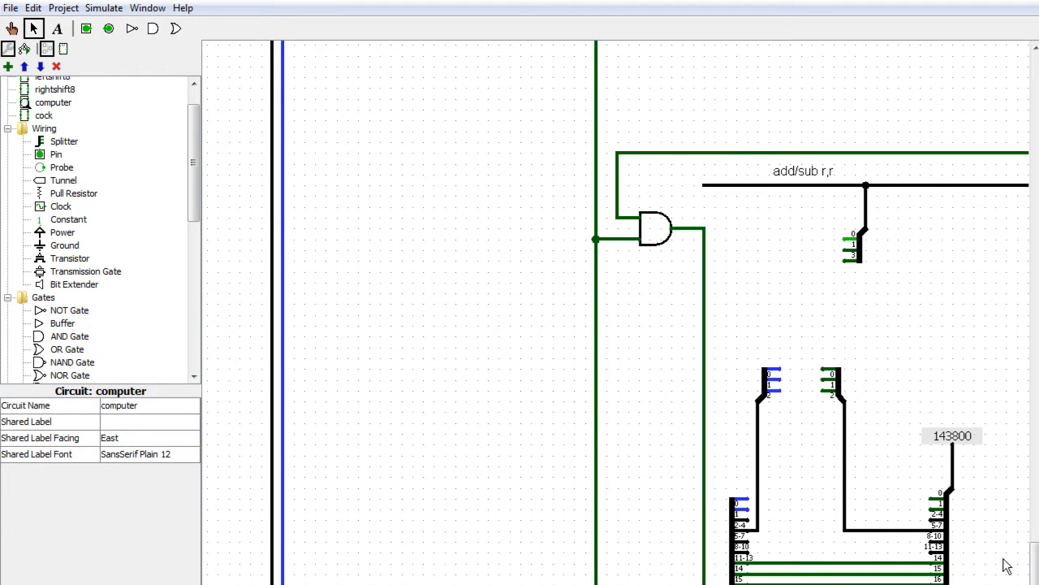
# Move the right-hand 3-bit splitter and its vertical wire to the right, widening the gap between the 3-bit splitters
pyautogui.click(845, 490)
pyautogui.click(877, 504)
pyautogui.moveTo(868, 539); pyautogui.dragTo(817, 330)
pyautogui.moveTo(843, 472); pyautogui.dragTo(908, 472)
pyautogui.click(936, 381)
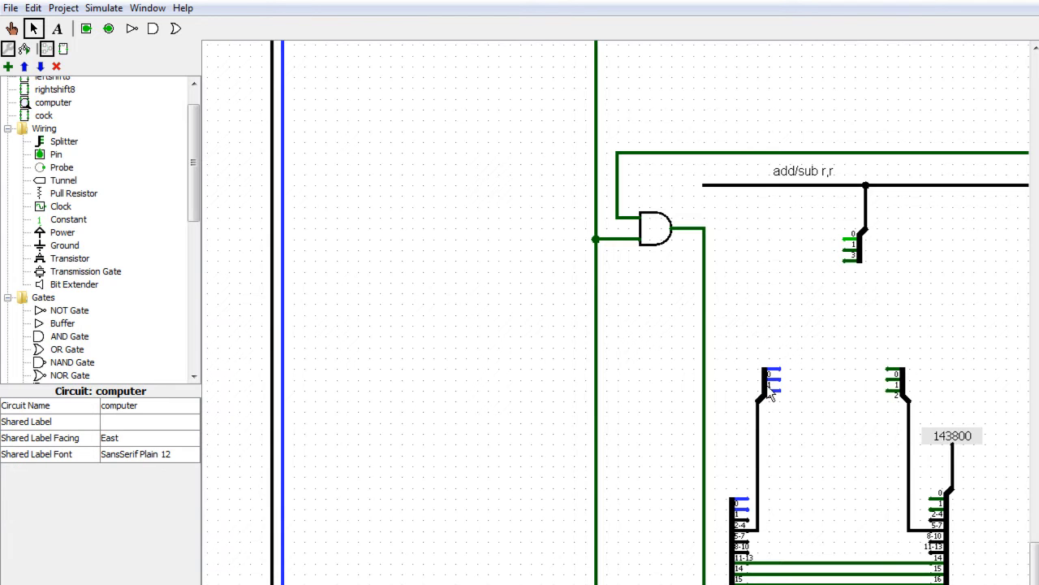
# Join the 11-13 outputs of the two large splitters and run a wire up from each one's 8-10 output
pyautogui.click(778, 372)
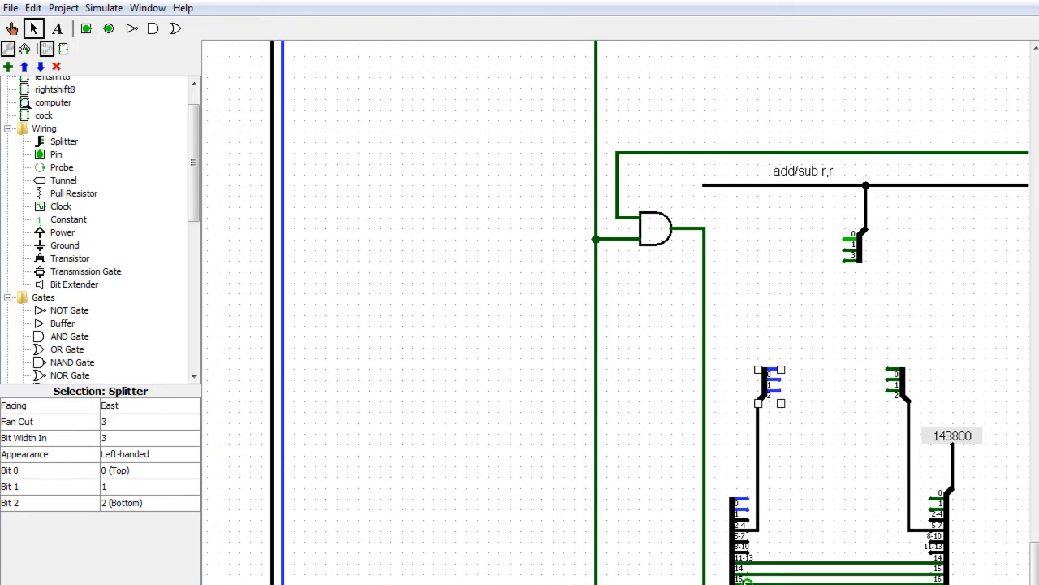
pyautogui.moveTo(748, 553); pyautogui.dragTo(932, 566)
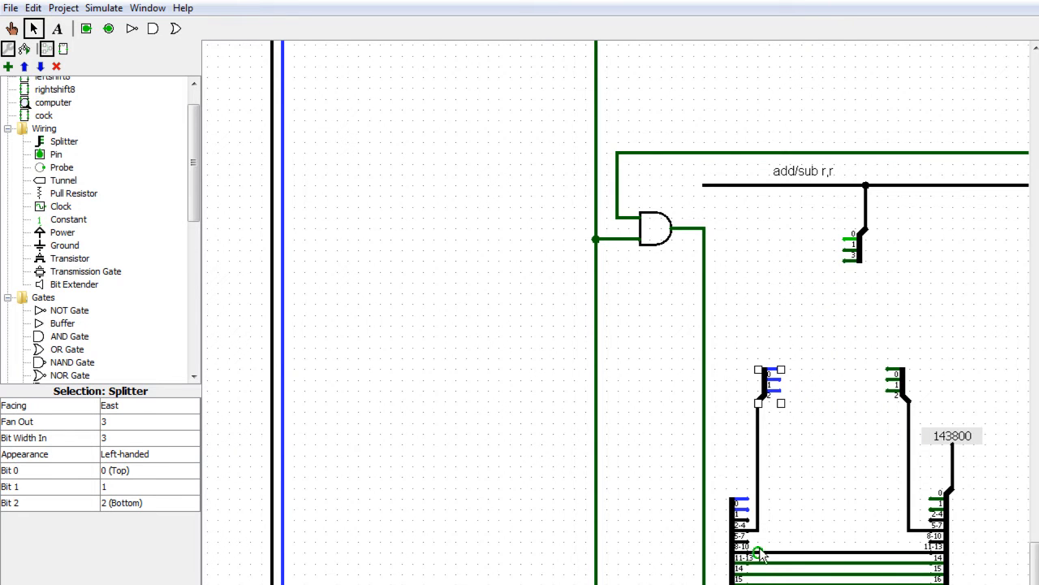
pyautogui.moveTo(742, 541); pyautogui.dragTo(781, 508)
pyautogui.moveTo(927, 540); pyautogui.dragTo(875, 465)
# Duplicate the two facing 3-bit splitters and attach the copies to the upper ends of the 8-10 wires
pyautogui.moveTo(814, 421); pyautogui.dragTo(728, 333)
pyautogui.hotkey('ctrl', 'd')
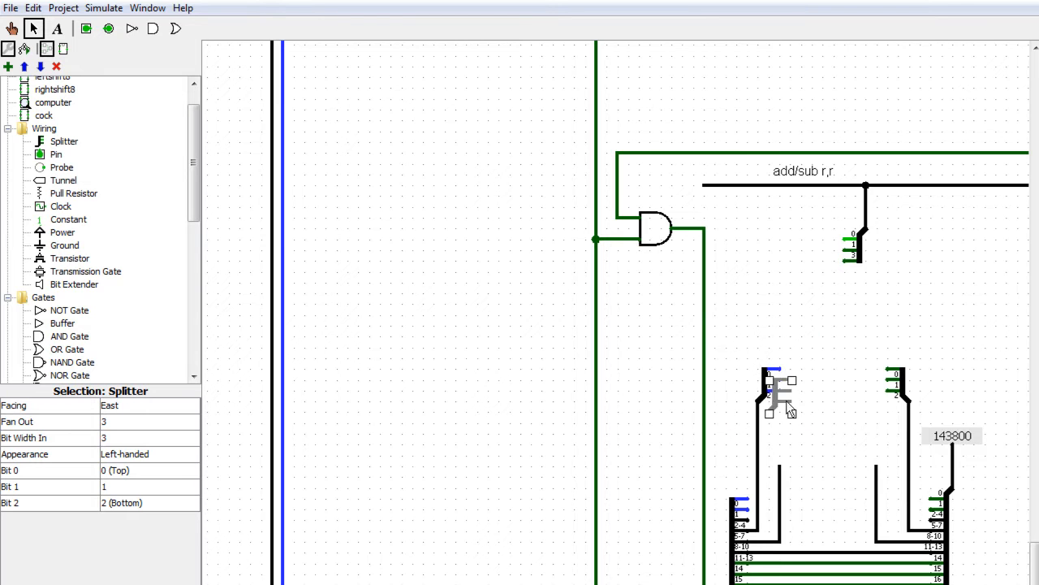
pyautogui.moveTo(775, 395); pyautogui.dragTo(787, 449)
pyautogui.moveTo(890, 401); pyautogui.dragTo(881, 486)
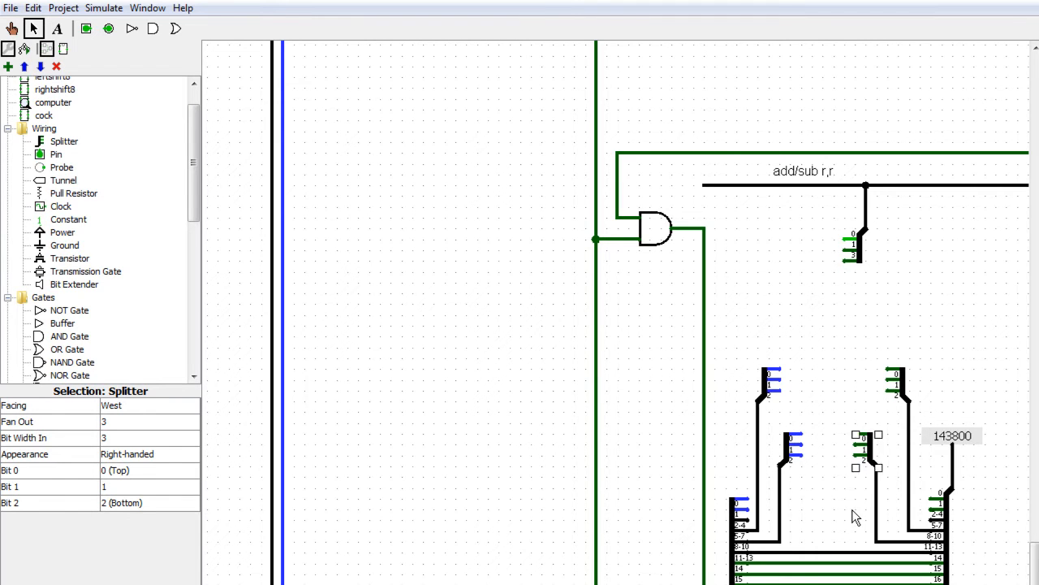
pyautogui.click(820, 522)
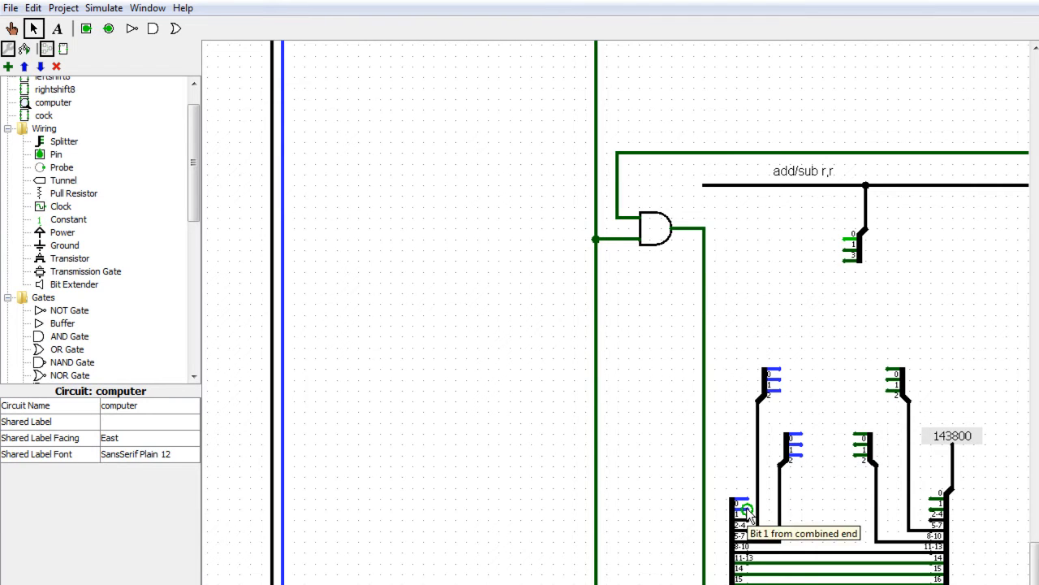
# Shift the left pair of 3-bit splitters with their wires to the right and the right pair slightly to the left
pyautogui.moveTo(829, 546); pyautogui.dragTo(741, 324)
pyautogui.moveTo(788, 467); pyautogui.dragTo(810, 464)
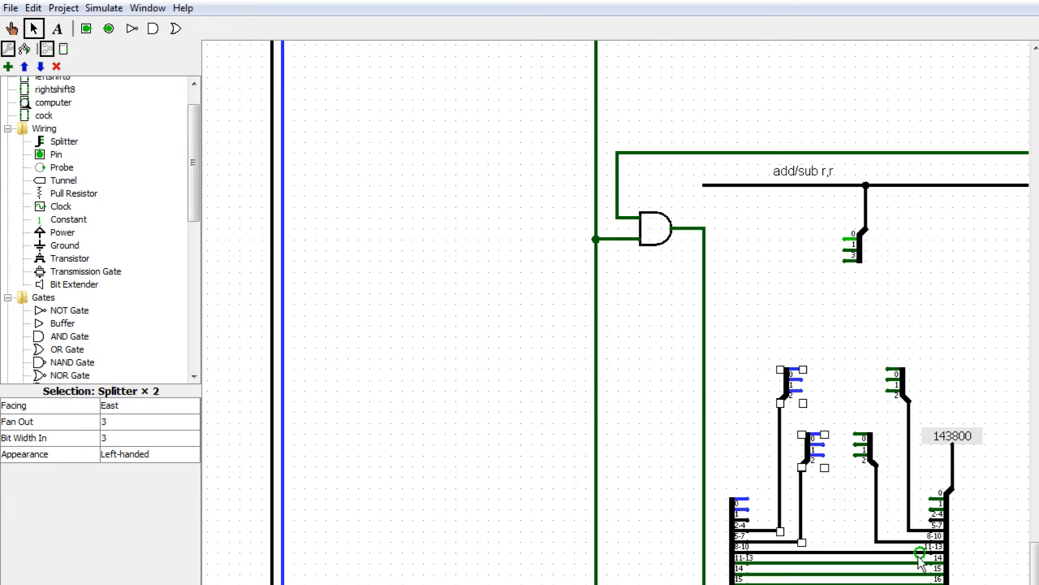
pyautogui.moveTo(923, 324); pyautogui.dragTo(847, 551)
pyautogui.moveTo(907, 393); pyautogui.dragTo(895, 391)
# Move the 143800 constant and the large splitter it feeds well to the right, widening the gap between the large splitters
pyautogui.moveTo(997, 578); pyautogui.dragTo(919, 405)
pyautogui.moveTo(952, 555); pyautogui.dragTo(981, 547)
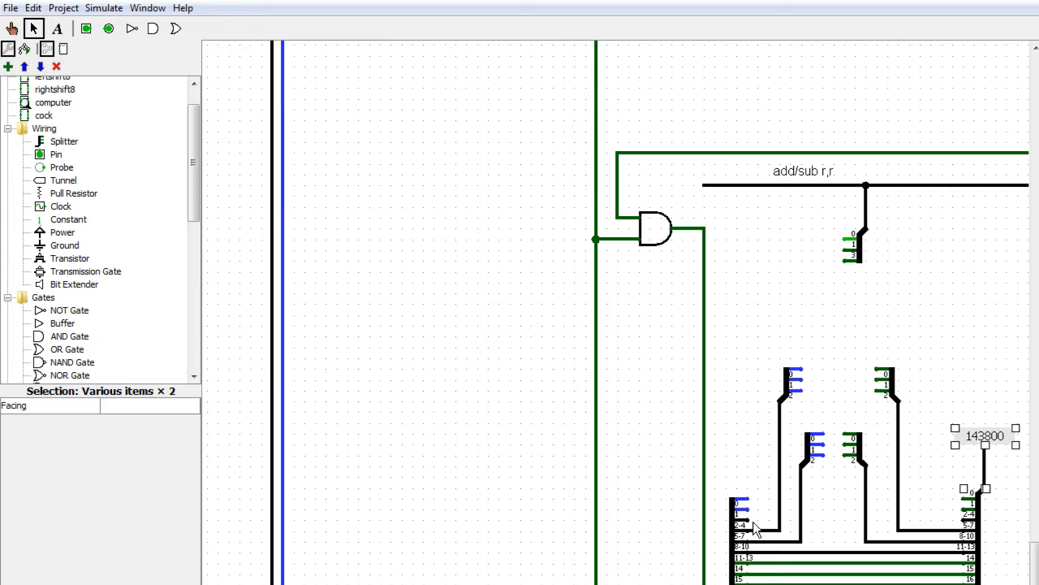
pyautogui.moveTo(806, 326); pyautogui.dragTo(830, 354)
pyautogui.hscroll(15, 615, 313)
pyautogui.hscroll(-8, 615, 313)
pyautogui.moveTo(848, 584); pyautogui.dragTo(651, 338)
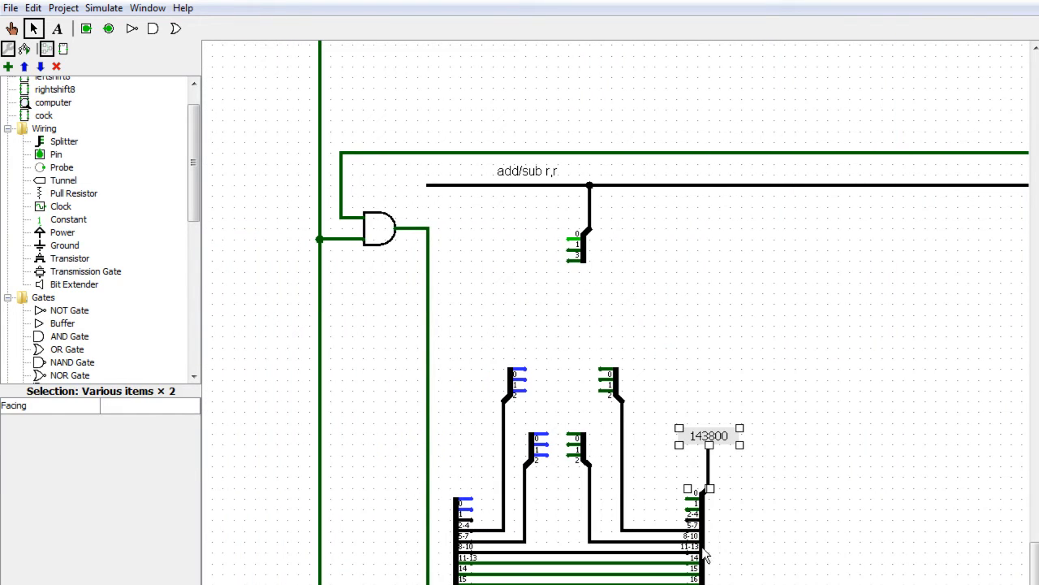
pyautogui.moveTo(705, 555); pyautogui.dragTo(824, 556)
# Move the right-hand 5-7 and 8-10 3-bit splitters with their vertical wires to the right
pyautogui.moveTo(717, 268); pyautogui.dragTo(601, 542)
pyautogui.moveTo(619, 385); pyautogui.dragTo(742, 383)
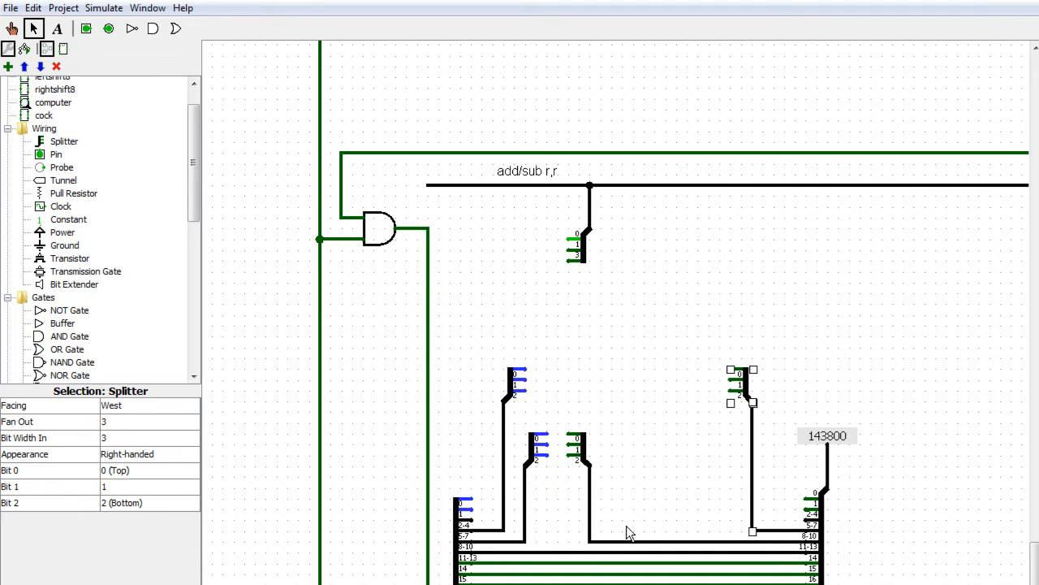
pyautogui.moveTo(636, 388); pyautogui.dragTo(518, 550)
pyautogui.moveTo(590, 457); pyautogui.dragTo(673, 457)
# Move both left-hand 3-bit splitters to the right and shift the facing 8-10 pair slightly further right
pyautogui.moveTo(560, 301); pyautogui.dragTo(488, 540)
pyautogui.moveTo(513, 390); pyautogui.dragTo(586, 393)
pyautogui.moveTo(707, 400); pyautogui.dragTo(605, 552)
pyautogui.moveTo(673, 457); pyautogui.dragTo(684, 452)
pyautogui.click(737, 459)
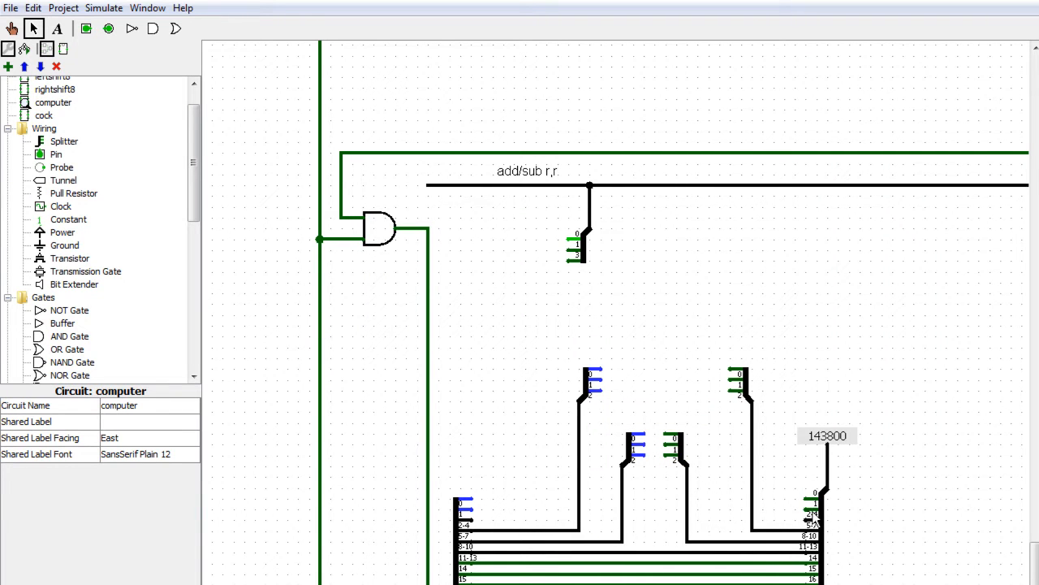
# Run wires up from the 2-4 outputs of both large splitters and attach a copied 3-bit splitter to each
pyautogui.moveTo(806, 520)
pyautogui.mouseDown()
pyautogui.moveTo(784, 520)
pyautogui.moveTo(768, 441)
pyautogui.moveTo(772, 345)
pyautogui.mouseUp()
pyautogui.moveTo(472, 520)
pyautogui.mouseDown()
pyautogui.moveTo(528, 522)
pyautogui.moveTo(559, 461)
pyautogui.moveTo(568, 333)
pyautogui.moveTo(555, 341)
pyautogui.mouseUp()
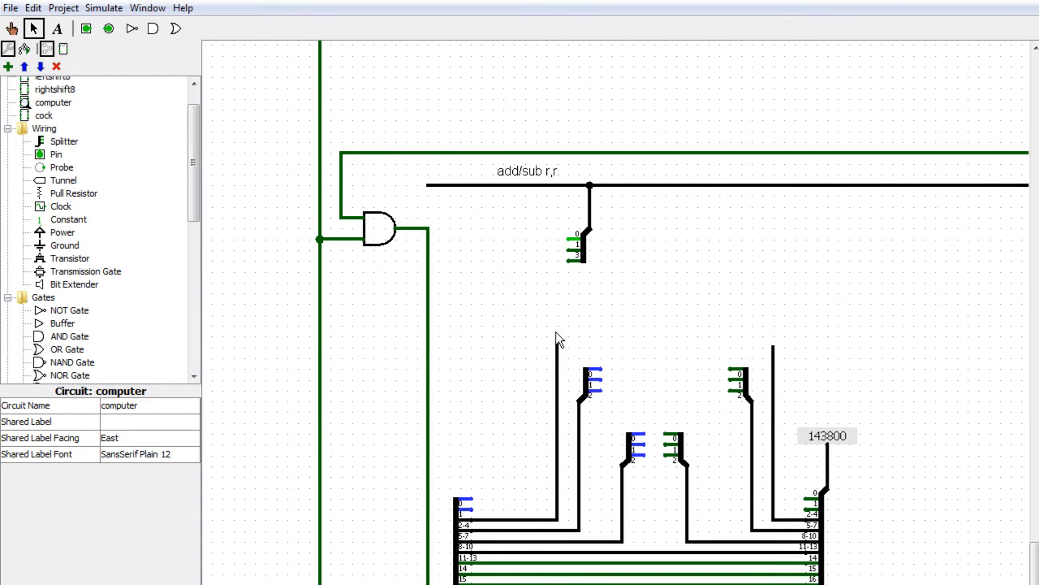
pyautogui.click(588, 386)
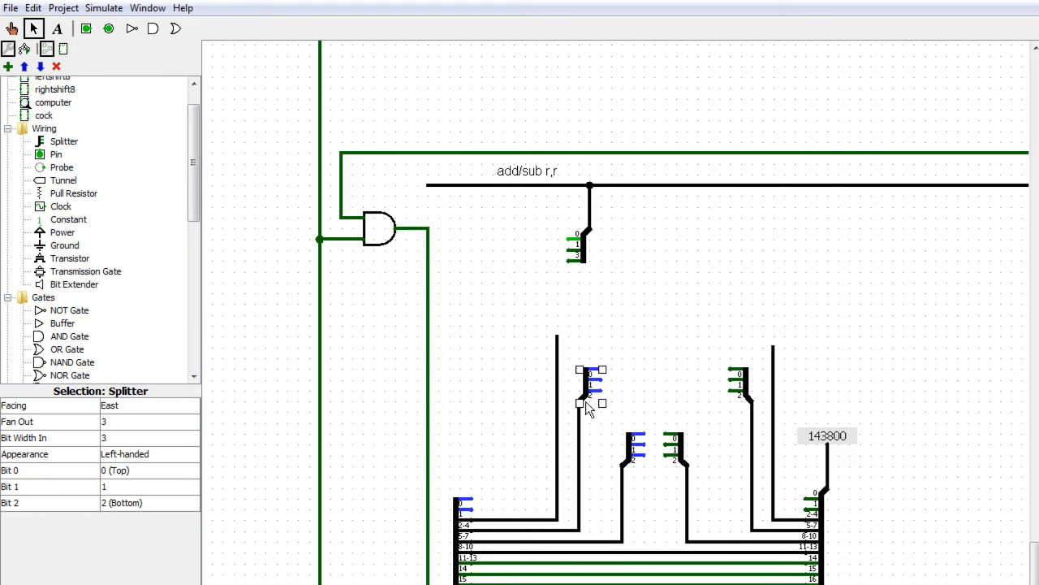
pyautogui.hotkey('ctrl', 'd')
pyautogui.moveTo(596, 405); pyautogui.dragTo(572, 329)
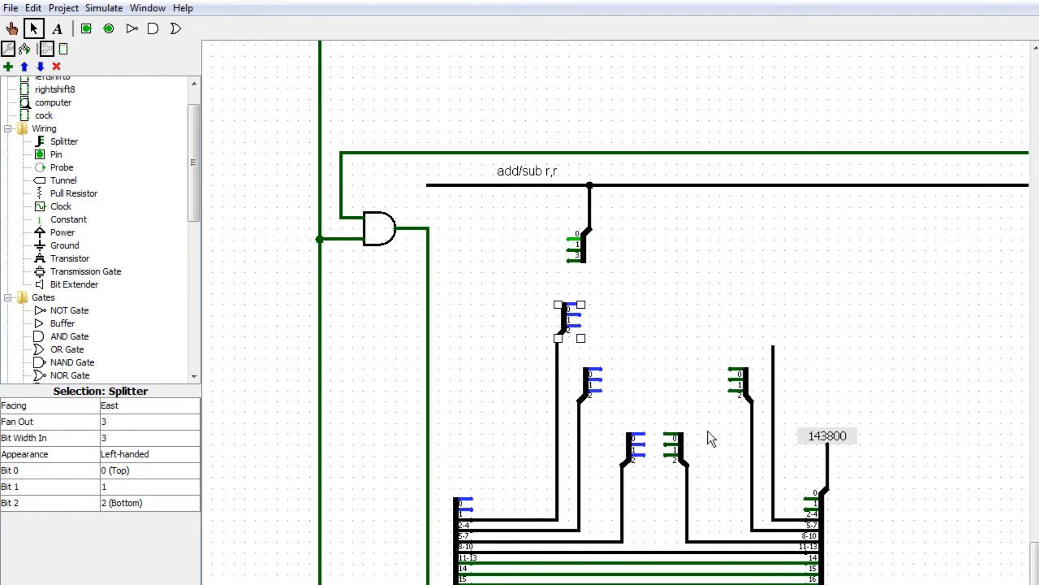
pyautogui.click(740, 400)
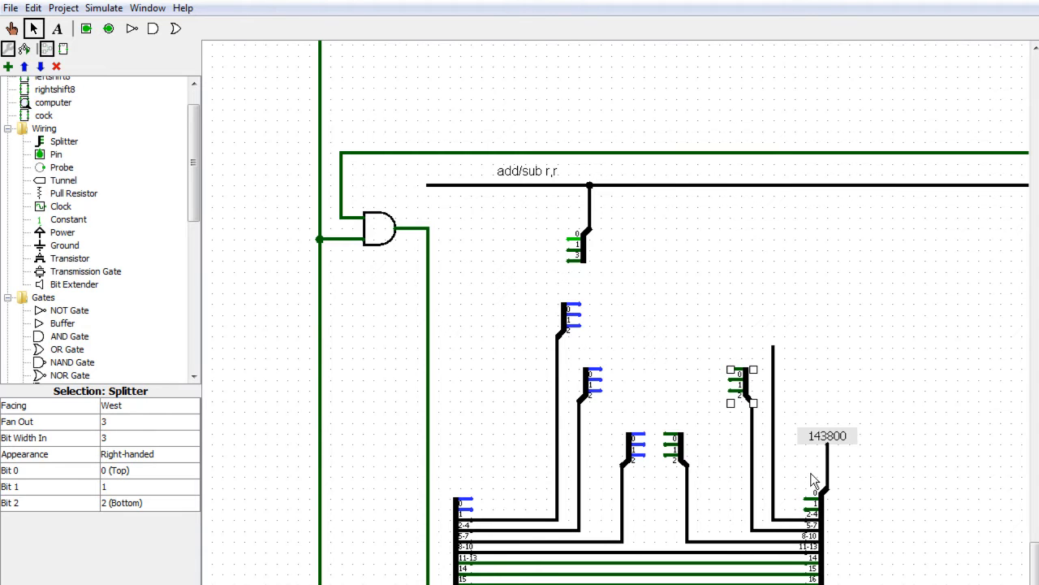
pyautogui.hotkey('ctrl', 'd')
pyautogui.moveTo(753, 401)
pyautogui.mouseDown()
pyautogui.moveTo(768, 325)
pyautogui.moveTo(773, 347)
pyautogui.moveTo(767, 329)
pyautogui.mouseUp()
pyautogui.click(725, 345)
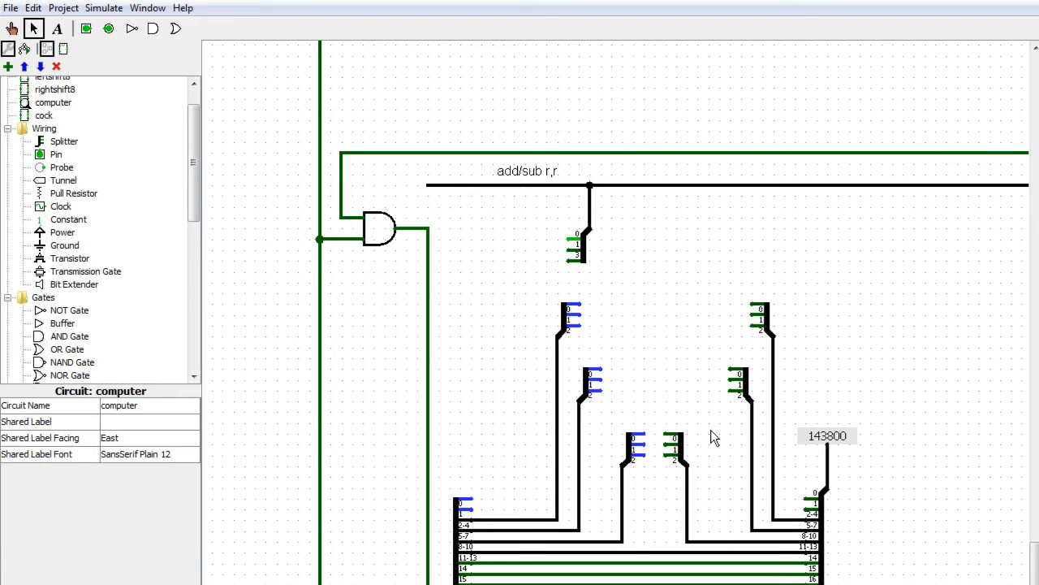
# Nudge the right-hand 8-10 3-bit splitter right and move the opcode splitter with its bus wire above the 143800 constant
pyautogui.moveTo(702, 415); pyautogui.dragTo(659, 552)
pyautogui.moveTo(687, 462); pyautogui.dragTo(689, 455)
pyautogui.click(726, 455)
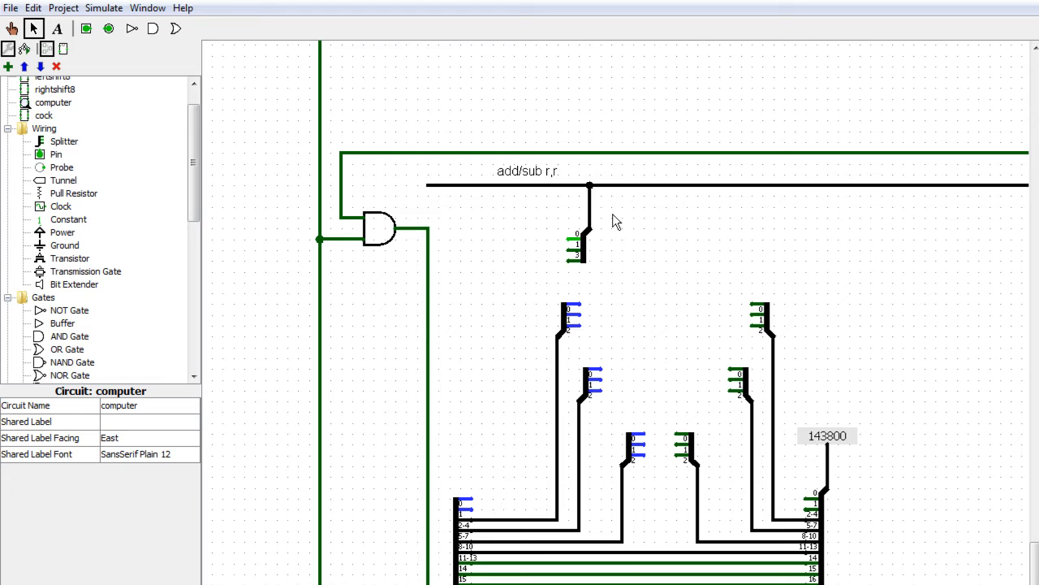
pyautogui.moveTo(625, 276); pyautogui.dragTo(556, 167)
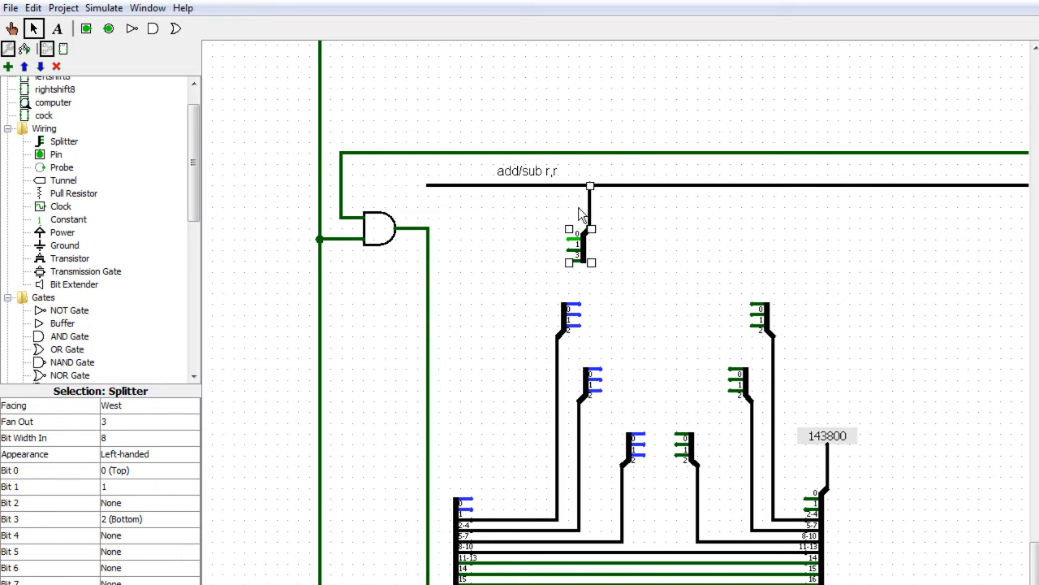
pyautogui.moveTo(591, 236)
pyautogui.mouseDown()
pyautogui.moveTo(741, 248)
pyautogui.moveTo(822, 244)
pyautogui.moveTo(824, 235)
pyautogui.moveTo(827, 247)
pyautogui.mouseUp()
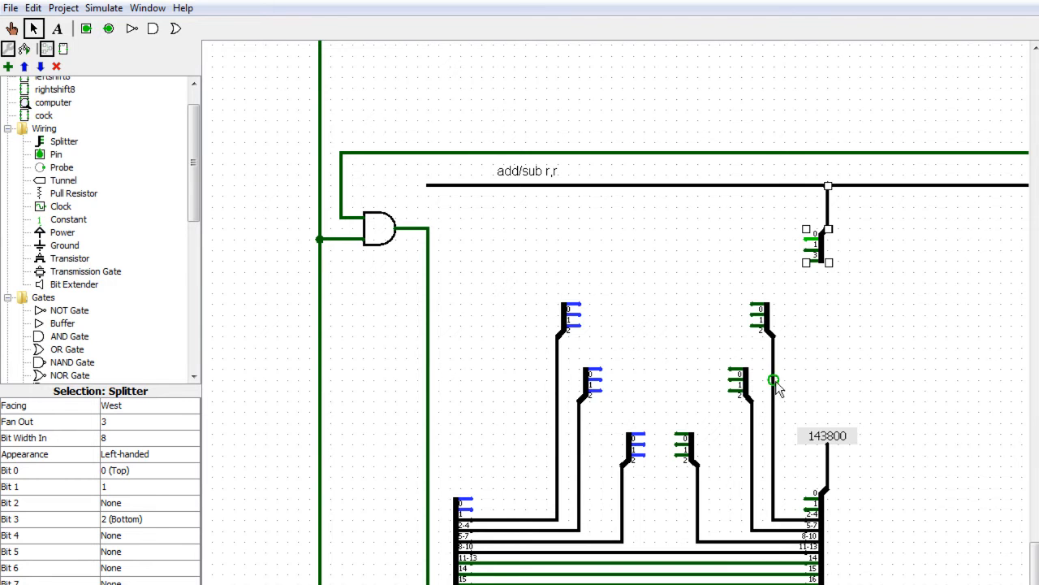
pyautogui.click(897, 329)
# Run wires from outputs 0 and 1 of the left large splitter up past the topmost 3-bit splitter
pyautogui.moveTo(1034, 561)
pyautogui.mouseDown()
pyautogui.moveTo(1034, 581)
pyautogui.moveTo(1034, 567)
pyautogui.mouseUp()
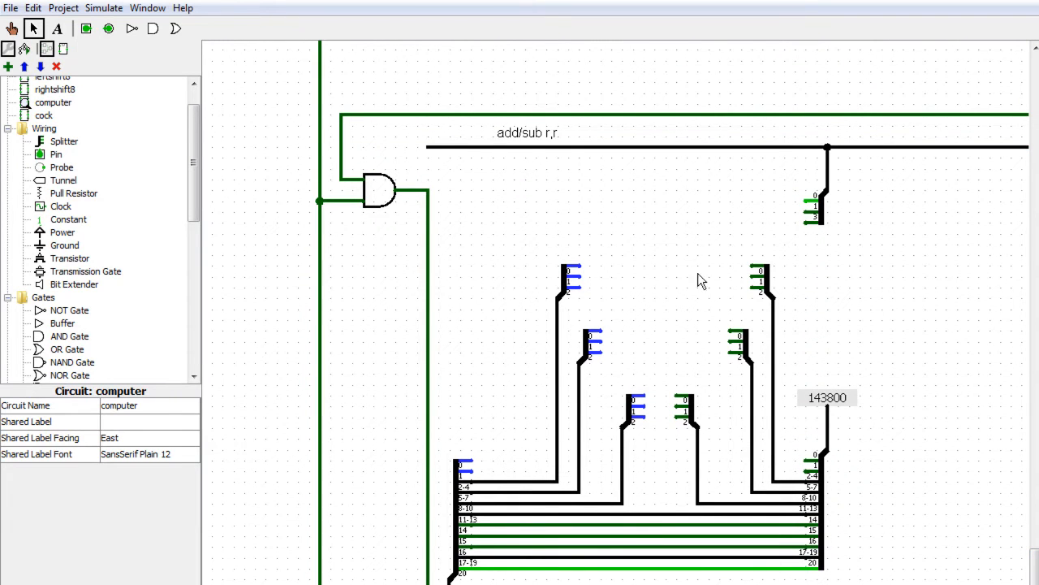
pyautogui.moveTo(496, 474)
pyautogui.mouseDown()
pyautogui.moveTo(522, 429)
pyautogui.moveTo(539, 239)
pyautogui.mouseUp()
pyautogui.moveTo(471, 460); pyautogui.dragTo(524, 212)
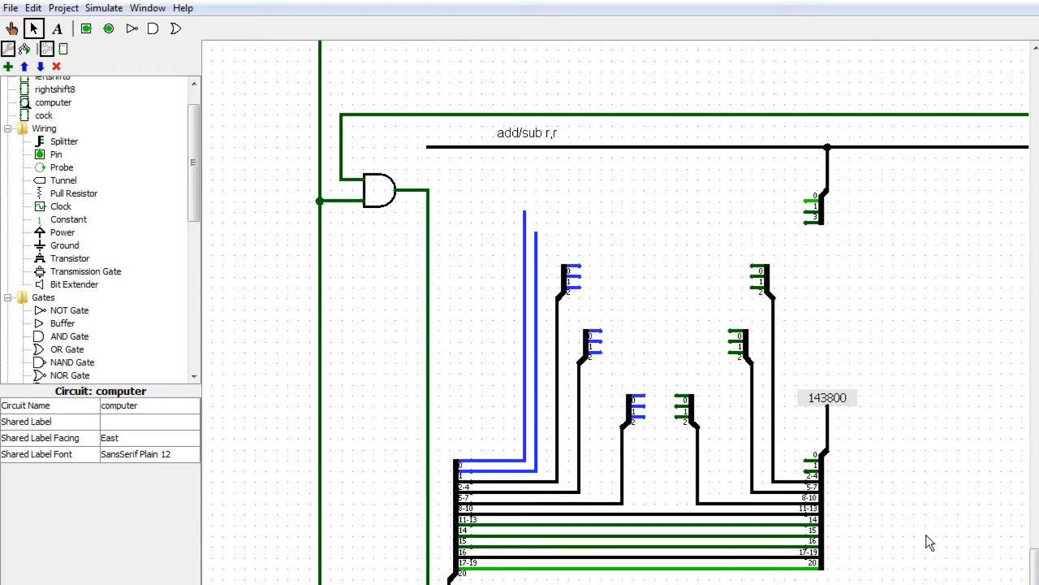
# Move the two upper right-hand 3-bit splitters left and run wires up from outputs 0 and 1 of the right large splitter
pyautogui.moveTo(711, 197); pyautogui.dragTo(784, 503)
pyautogui.moveTo(751, 361); pyautogui.dragTo(726, 353)
pyautogui.moveTo(806, 470); pyautogui.dragTo(772, 297)
pyautogui.moveTo(806, 462); pyautogui.dragTo(784, 320)
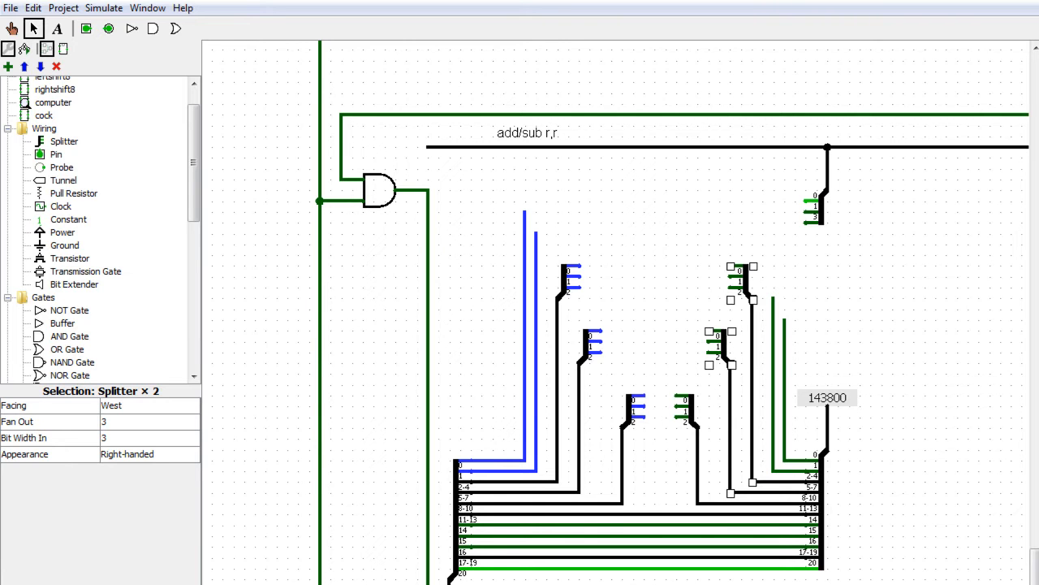
# Consult the CPU control spreadsheet's control bits, join bits 1 and 2 of the 8-10 3-bit splitters, and wire the left one's bit 0 to opcode bit 3
pyautogui.moveTo(831, 583)
pyautogui.mouseDown()
pyautogui.moveTo(819, 583)
pyautogui.moveTo(829, 583)
pyautogui.mouseUp()
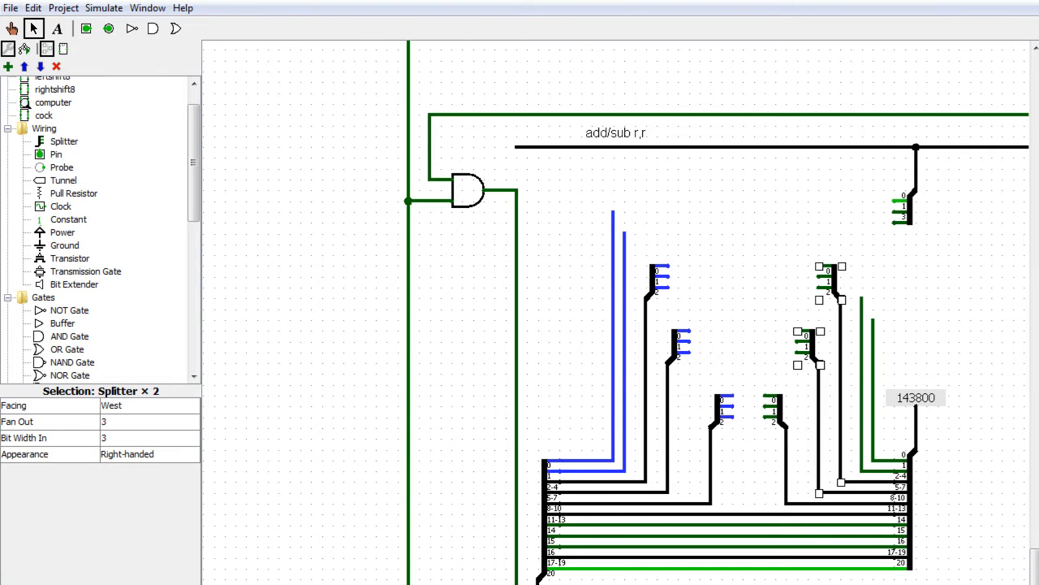
pyautogui.hotkey('alt', 'Tab')
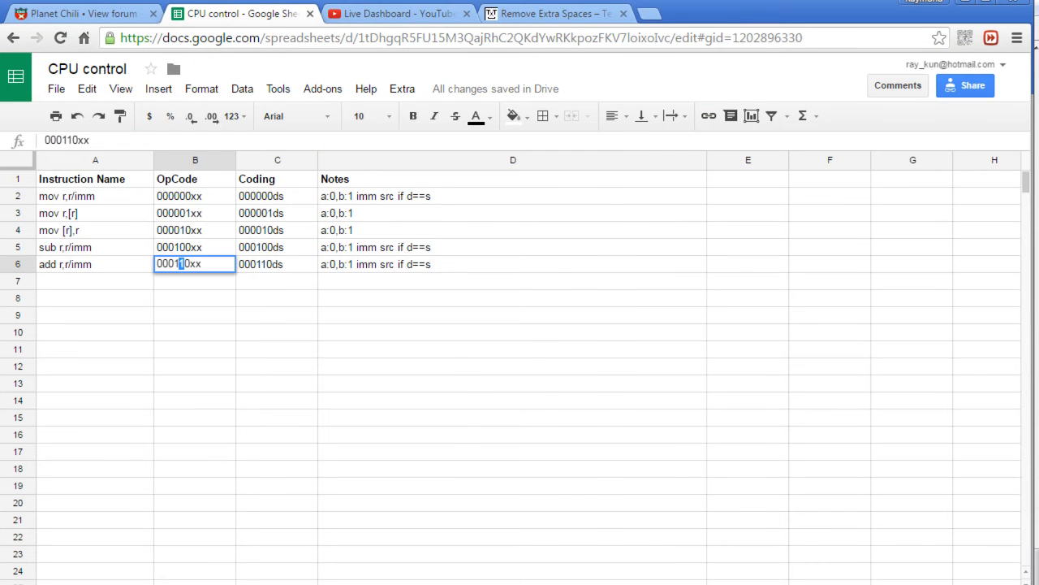
pyautogui.click(130, 584)
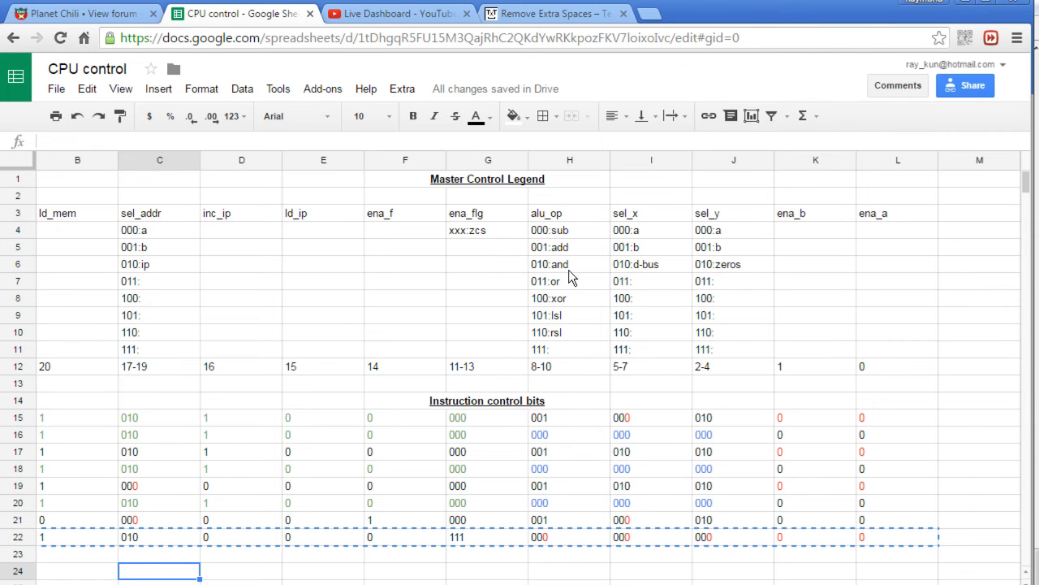
pyautogui.click(965, 4)
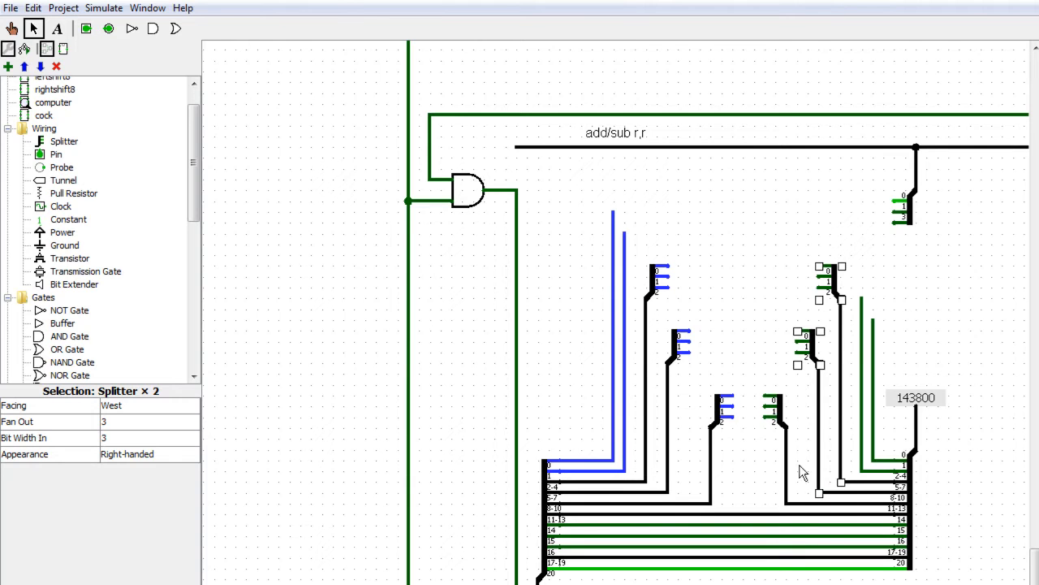
pyautogui.moveTo(764, 417); pyautogui.dragTo(733, 406)
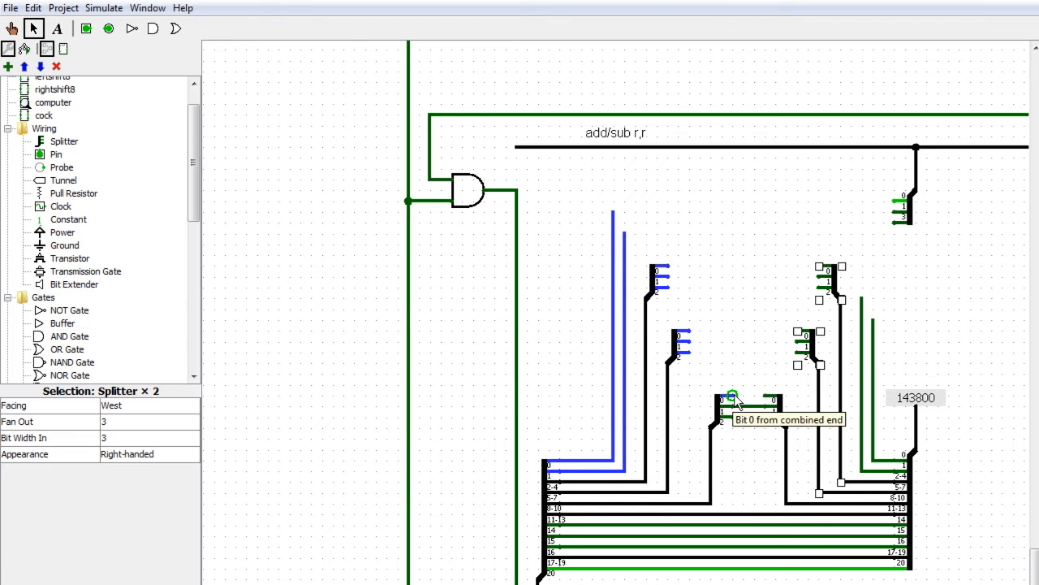
pyautogui.moveTo(736, 399); pyautogui.dragTo(741, 286)
pyautogui.moveTo(746, 243); pyautogui.dragTo(902, 222)
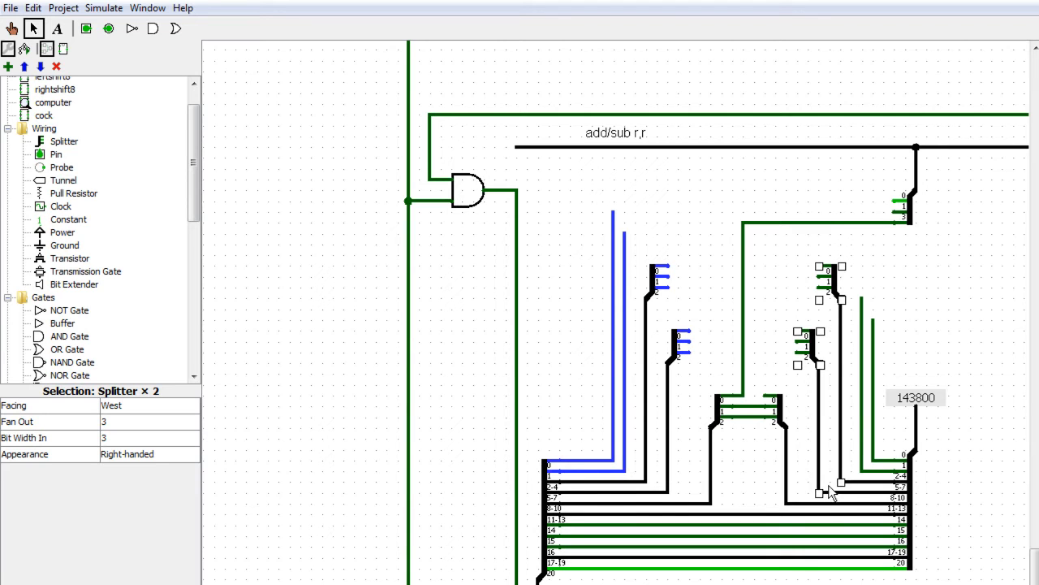
# Join bits 1 and 2 of the facing 5-7 3-bit splitters and start a short wire from the left one's bit 0
pyautogui.moveTo(680, 351); pyautogui.dragTo(809, 352)
pyautogui.moveTo(686, 341); pyautogui.dragTo(808, 342)
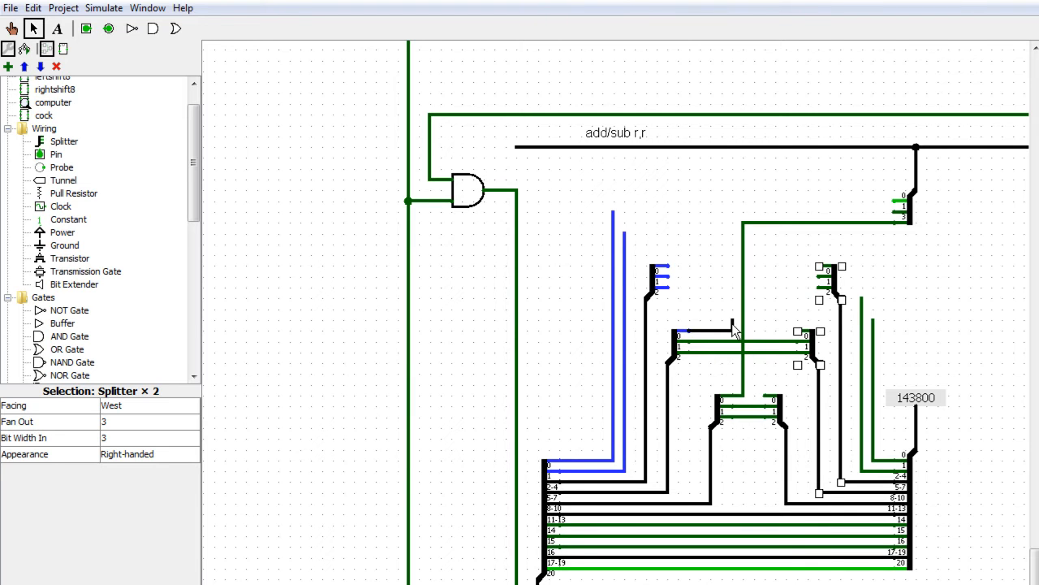
pyautogui.moveTo(733, 234); pyautogui.dragTo(733, 307)
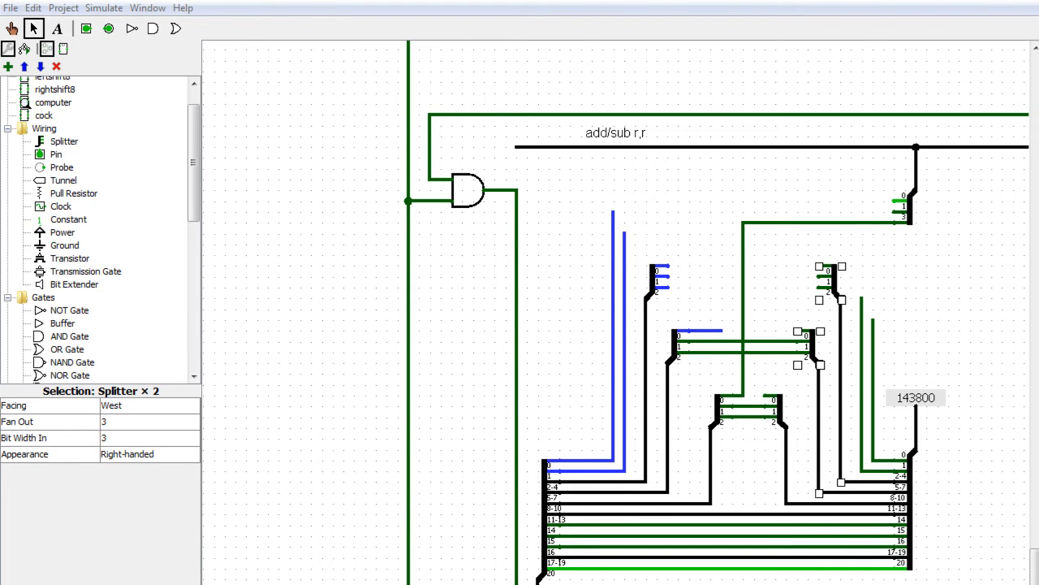
# Check the add/sub r,r sel_x bits in the CPU control spreadsheet and wire bit 0 of the left 5-7 splitter to opcode bit 1
pyautogui.hotkey('alt', 'Tab')
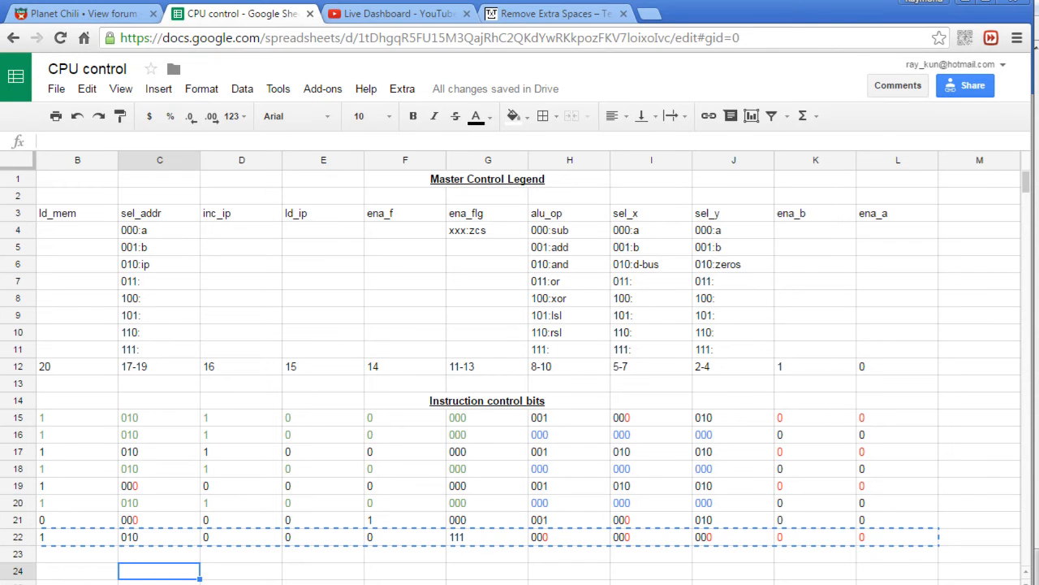
pyautogui.hscroll(-1, 528, 366)
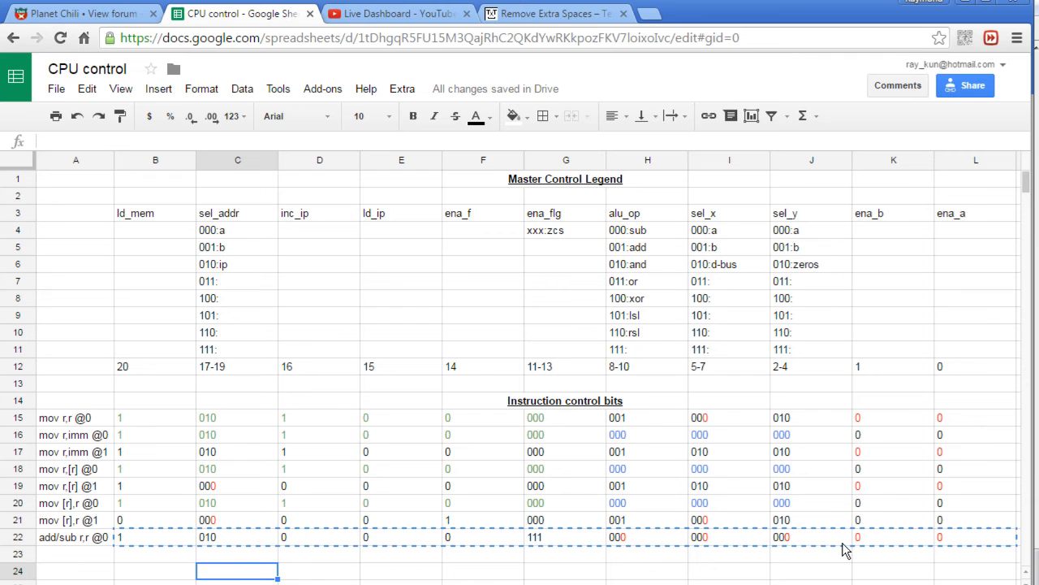
pyautogui.click(662, 537)
pyautogui.click(731, 539)
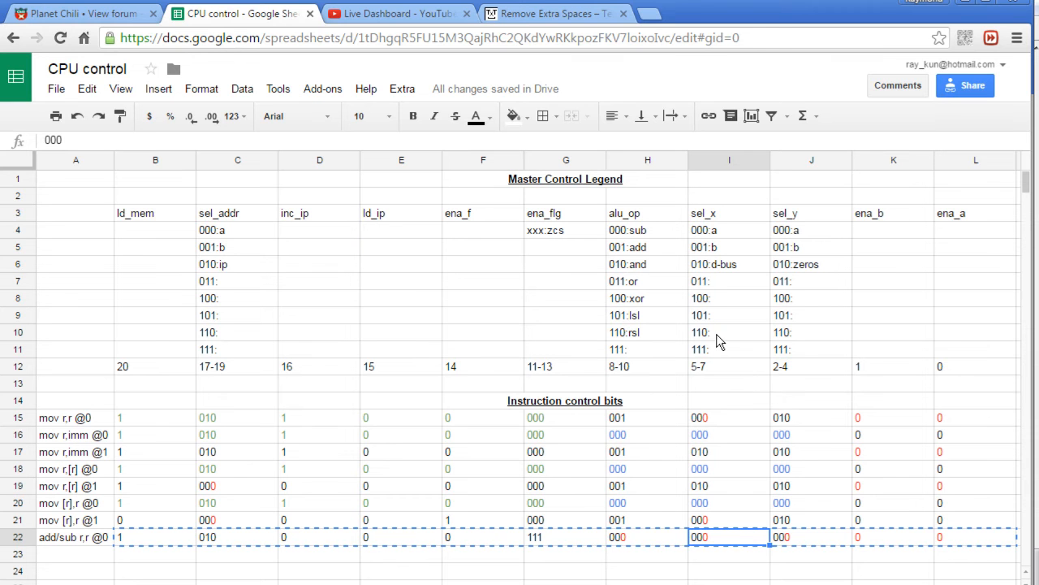
pyautogui.click(972, 6)
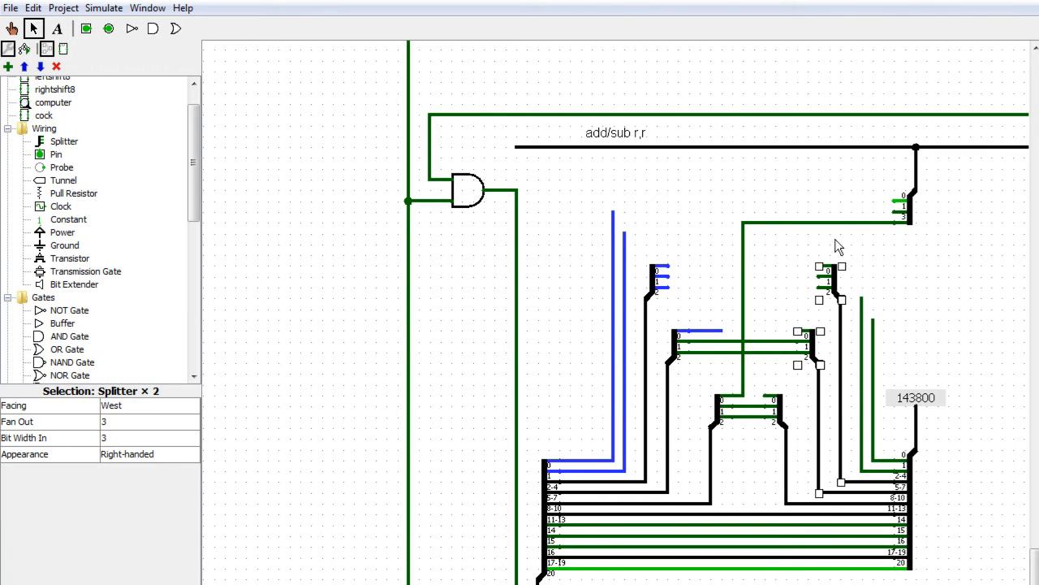
pyautogui.moveTo(900, 211)
pyautogui.mouseDown()
pyautogui.moveTo(751, 232)
pyautogui.moveTo(733, 243)
pyautogui.moveTo(735, 292)
pyautogui.mouseUp()
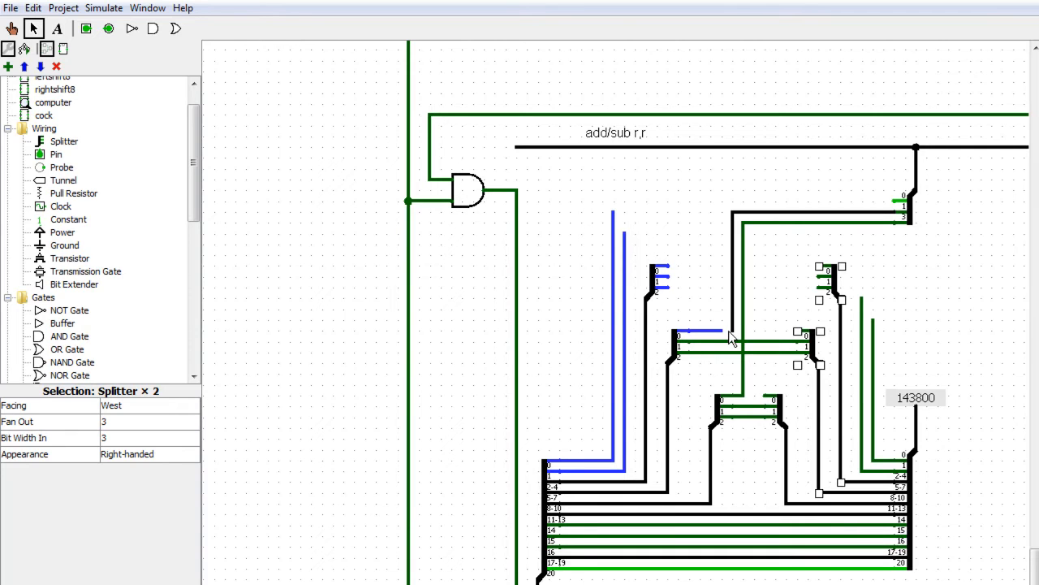
pyautogui.moveTo(729, 331); pyautogui.dragTo(730, 331)
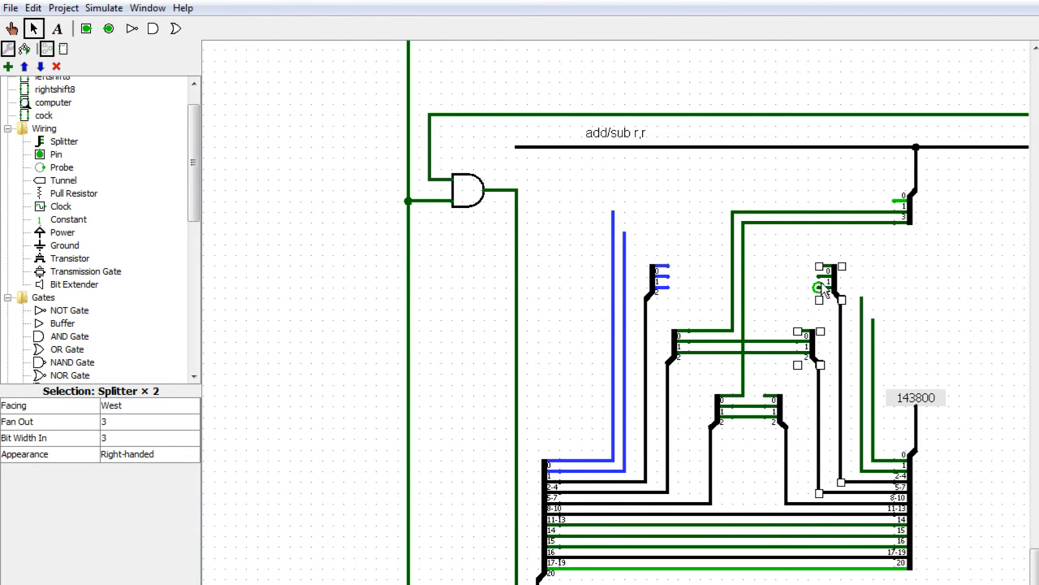
# Join bits 1 and 2 of the facing 2-4 3-bit splitters and wire the left one's bit 0 to opcode bit 0
pyautogui.moveTo(825, 288); pyautogui.dragTo(674, 288)
pyautogui.moveTo(822, 276); pyautogui.dragTo(676, 277)
pyautogui.moveTo(888, 200); pyautogui.dragTo(789, 168)
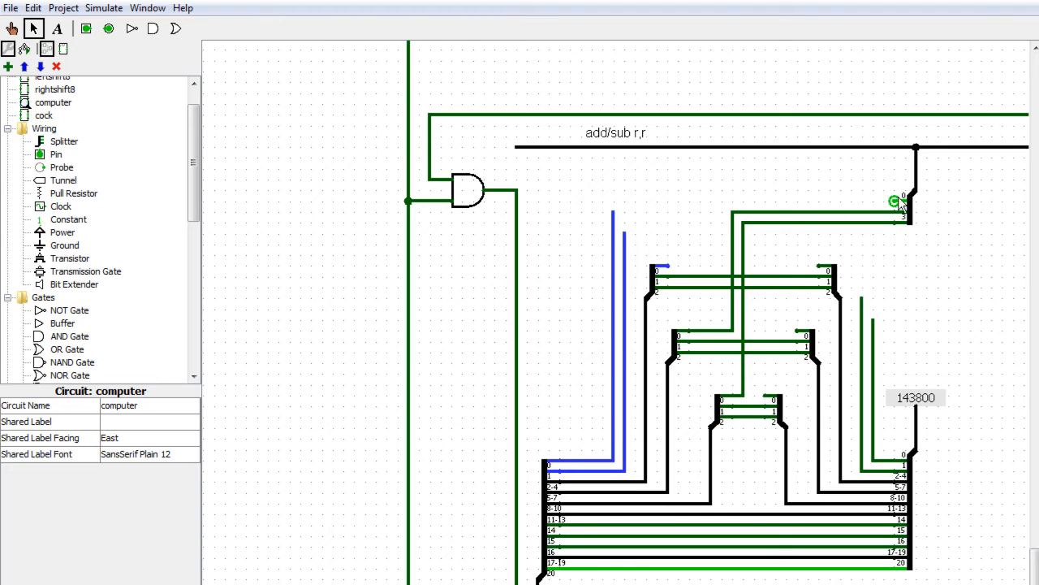
pyautogui.moveTo(900, 200)
pyautogui.mouseDown()
pyautogui.moveTo(733, 206)
pyautogui.moveTo(696, 263)
pyautogui.moveTo(674, 268)
pyautogui.mouseUp()
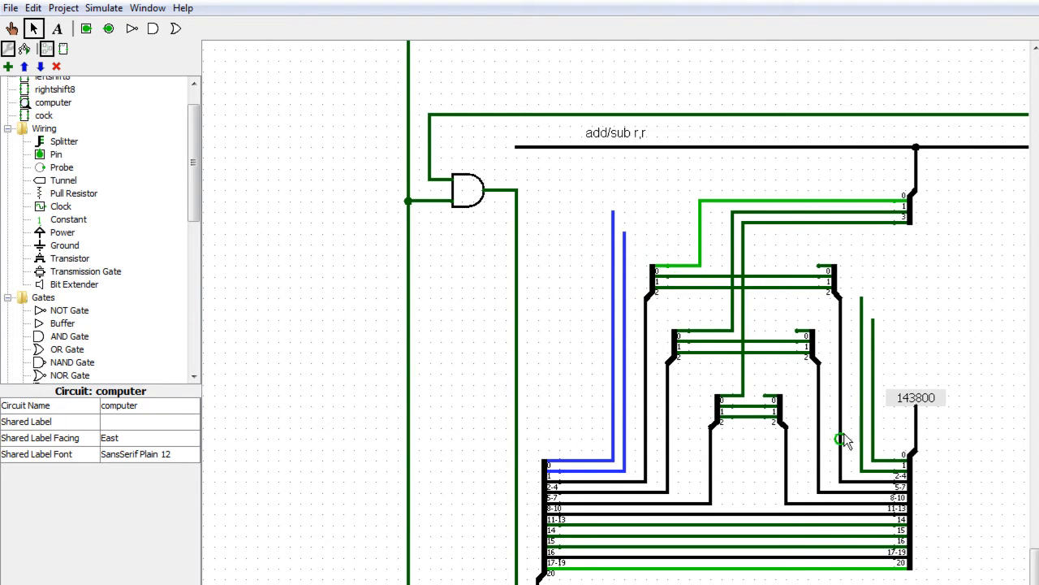
# Check the add/sub r,r ena_a and ena_b bits in the CPU control spreadsheet and branch the opcode bit 1 wire toward the enable lines
pyautogui.click(625, 354)
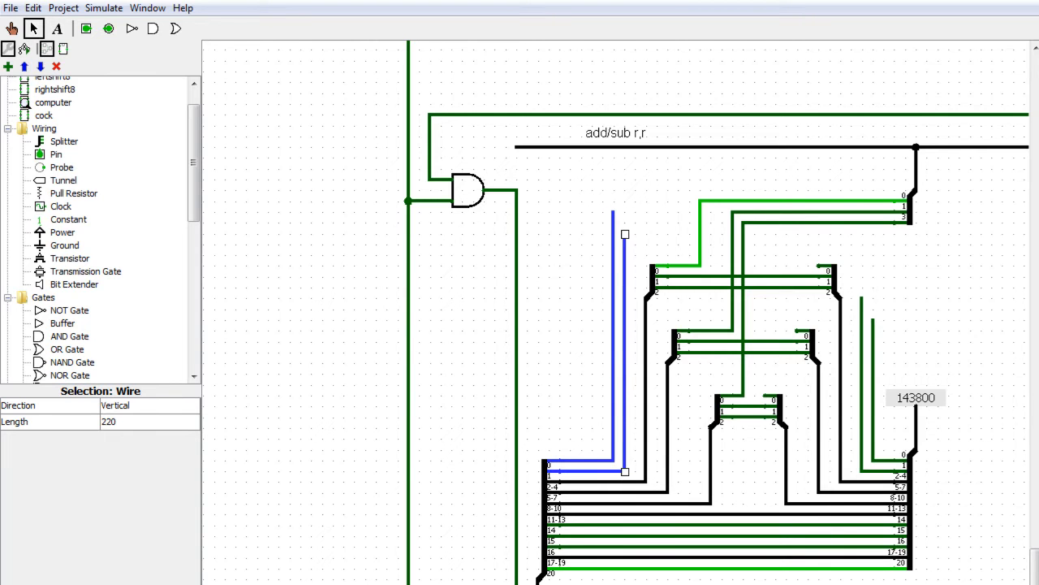
pyautogui.hotkey('alt', 'Tab')
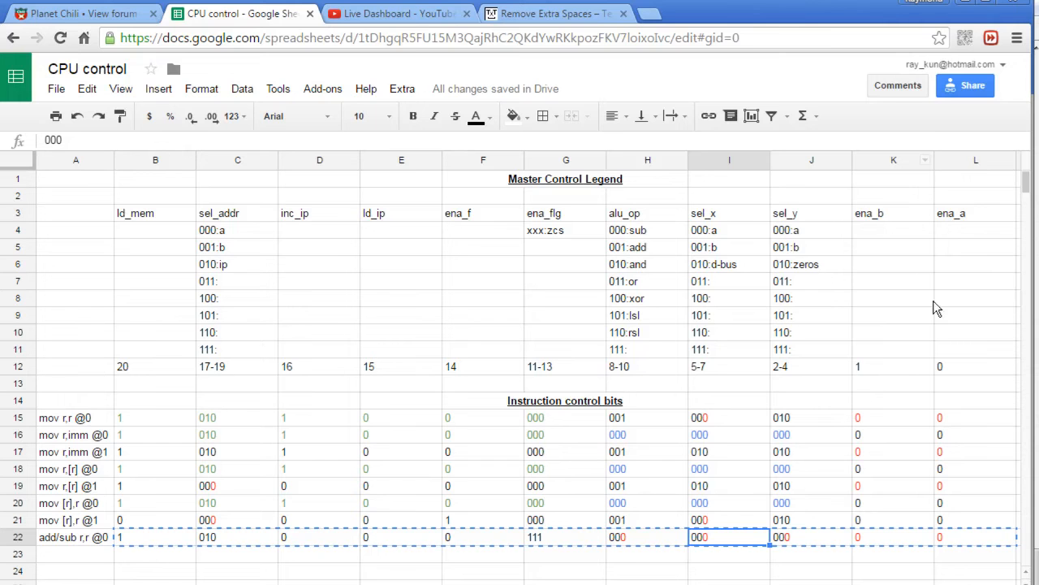
pyautogui.click(968, 4)
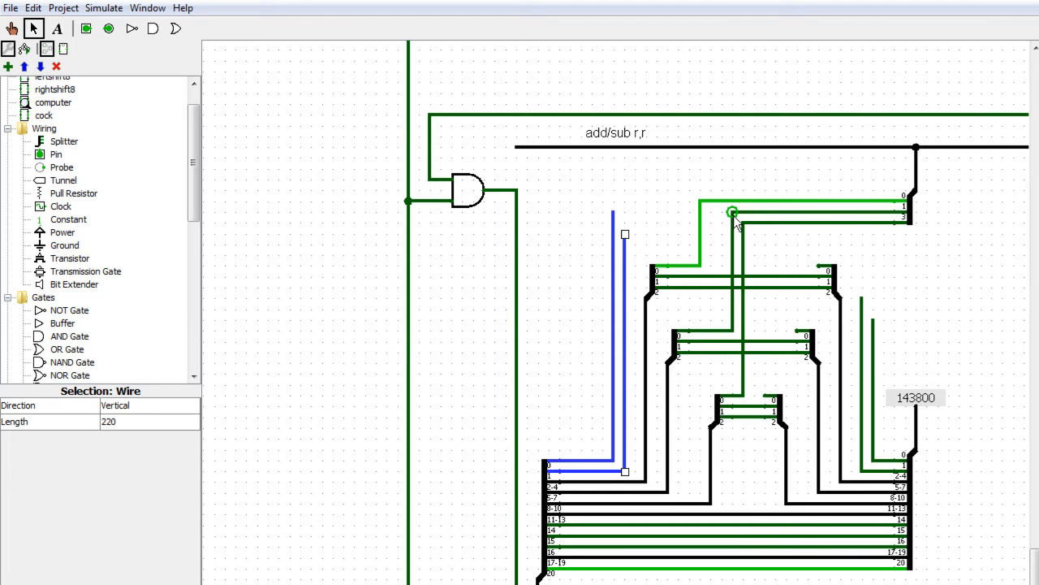
pyautogui.moveTo(731, 212); pyautogui.dragTo(658, 213)
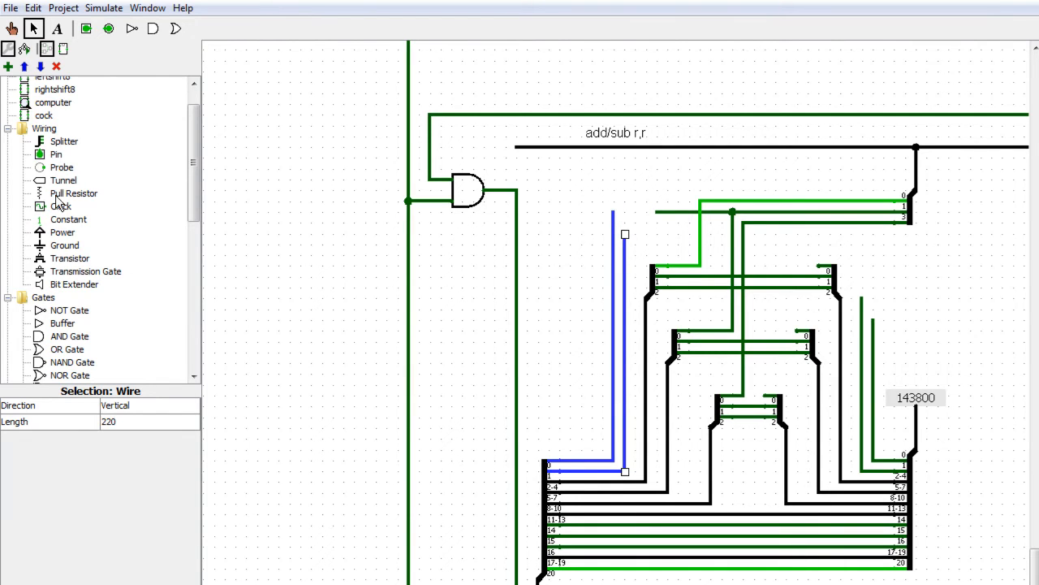
# Place a west-facing NOT gate from opcode bit 1 to output 0 of the left large splitter, and wire bit 1 directly to output 1
pyautogui.click(45, 311)
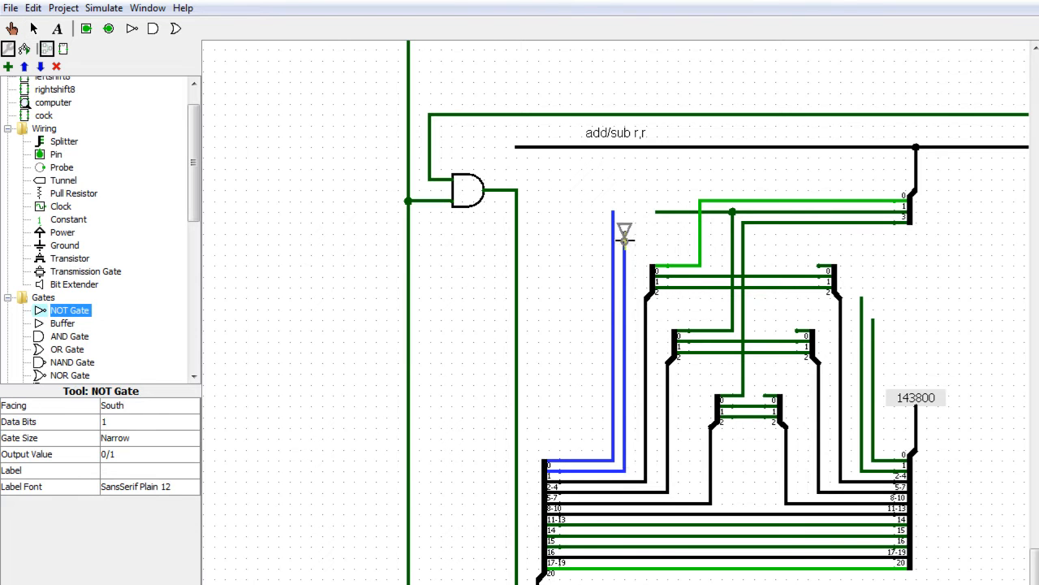
pyautogui.press('Left')
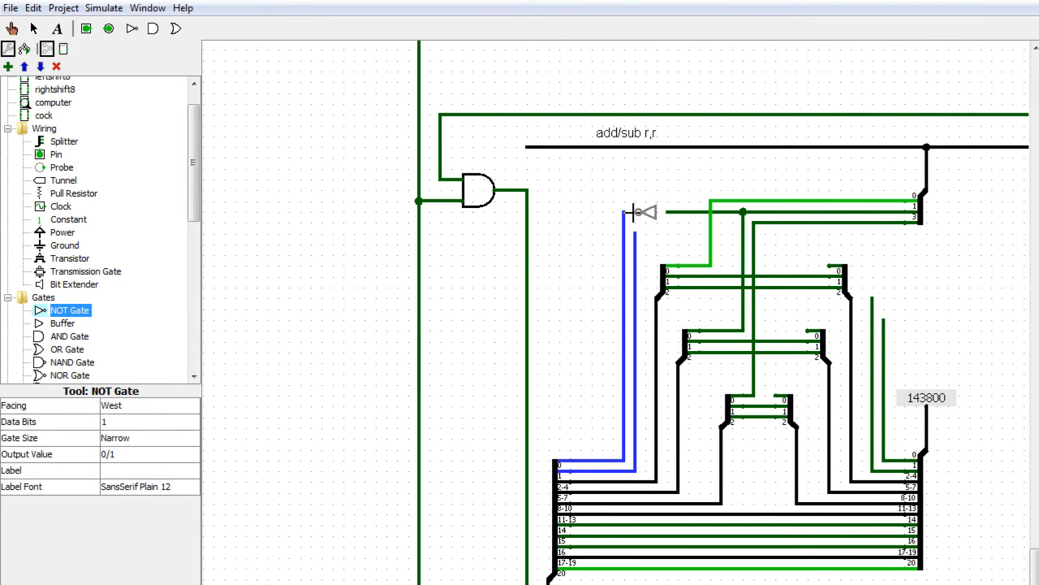
pyautogui.click(637, 213)
pyautogui.moveTo(616, 213); pyautogui.dragTo(678, 213)
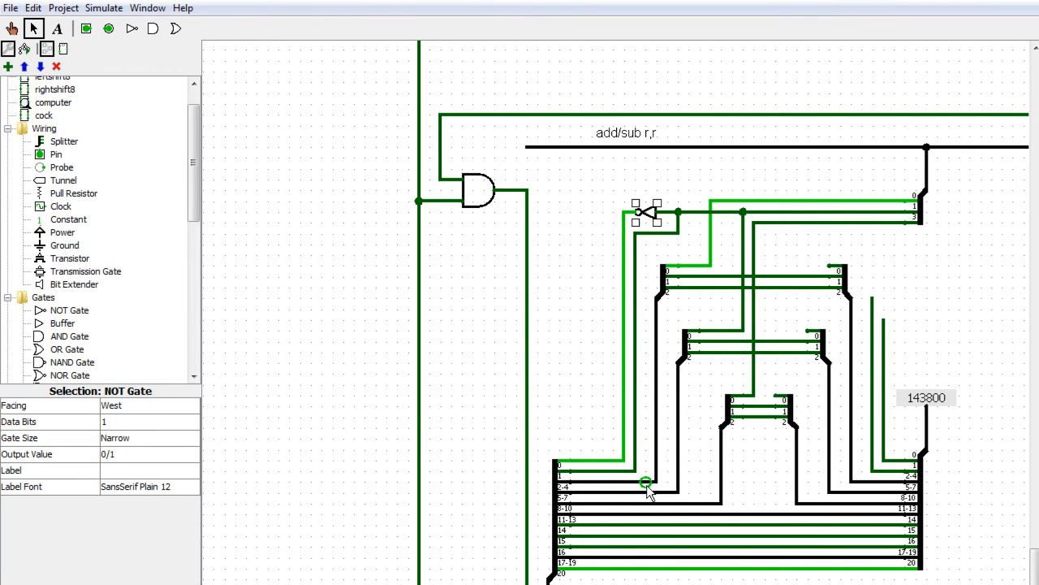
# Delete the leftover wires on outputs 0 and 1 of the right large splitter in the add/sub r,r logic
pyautogui.moveTo(741, 584)
pyautogui.mouseDown()
pyautogui.moveTo(774, 583)
pyautogui.moveTo(755, 584)
pyautogui.mouseUp()
pyautogui.scroll(-2, 763, 578)
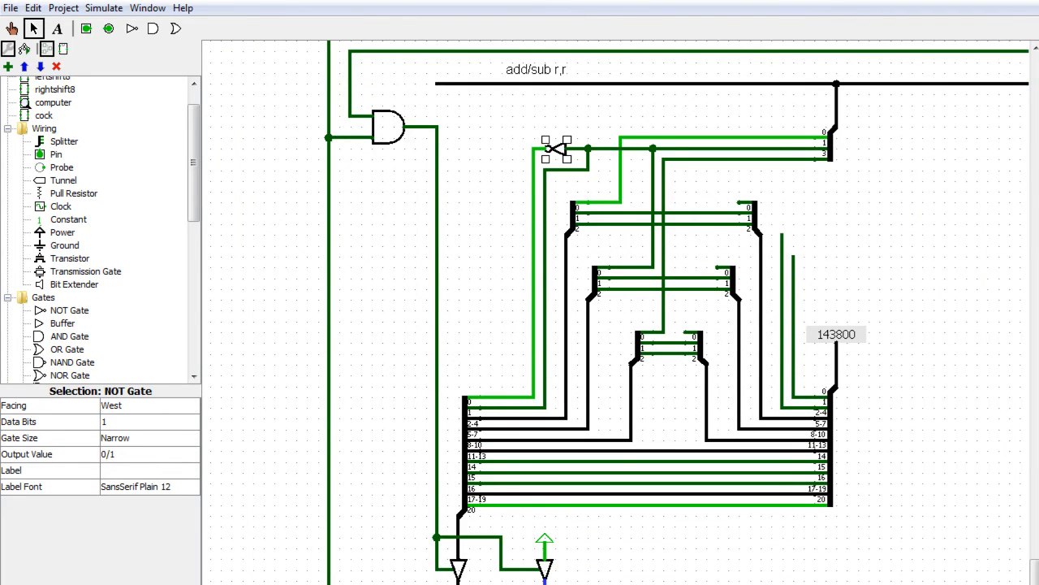
pyautogui.click(173, 584)
pyautogui.click(173, 584)
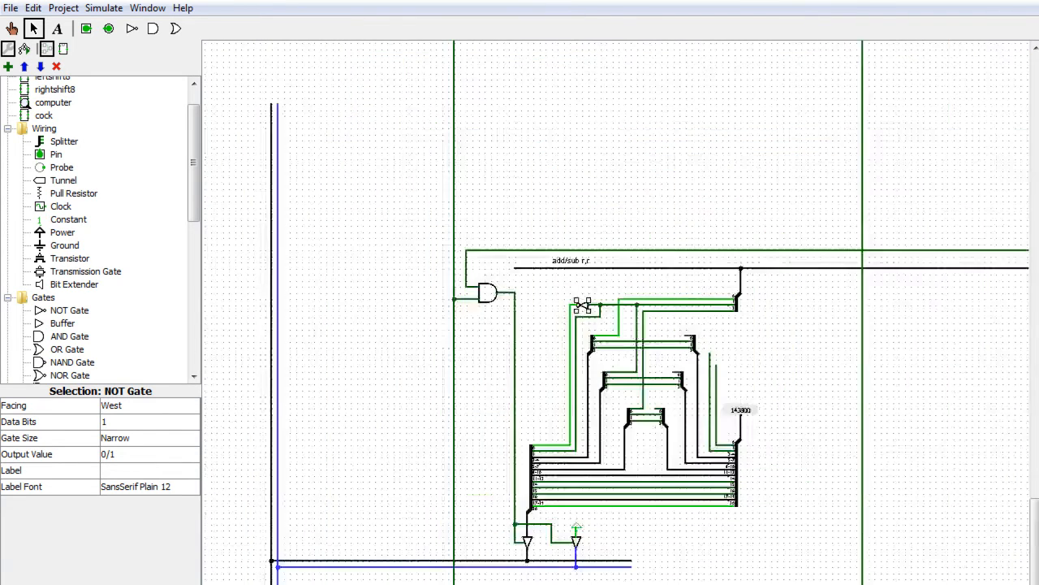
pyautogui.click(717, 395)
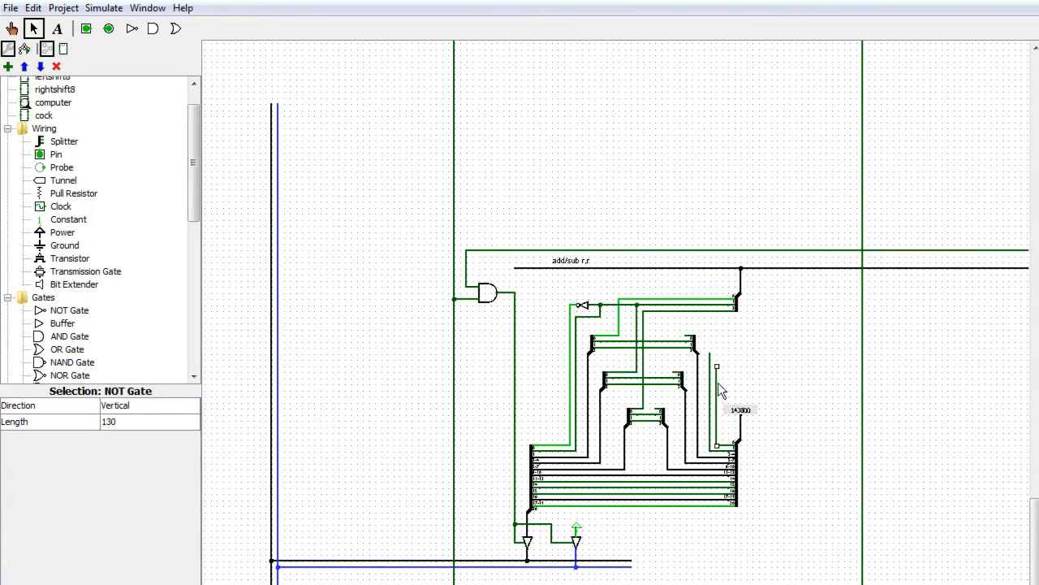
pyautogui.press('Delete')
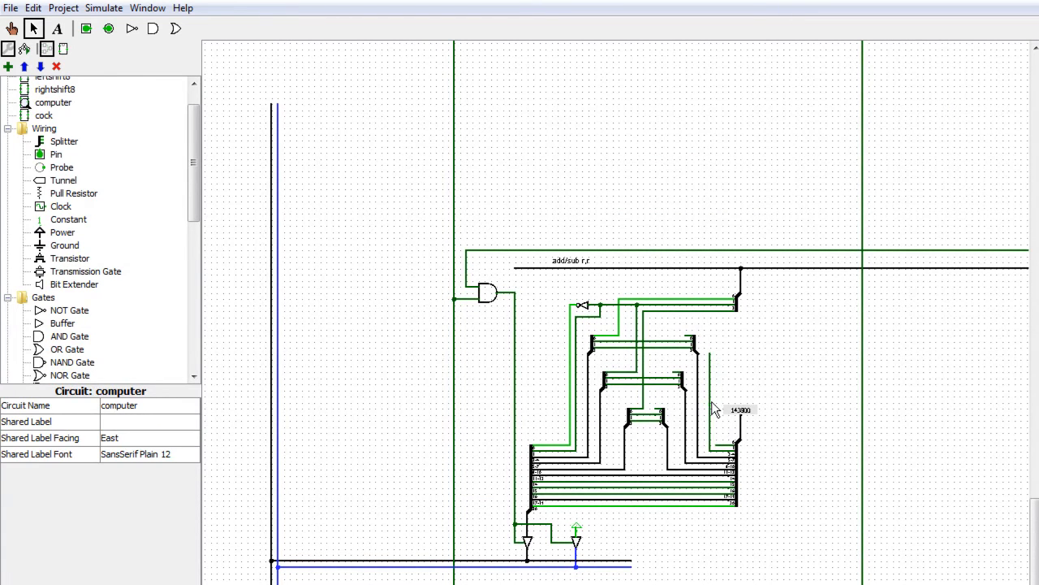
pyautogui.click(723, 454)
pyautogui.press('Delete')
# Go to the RAM in the computer circuit and reset the simulation
pyautogui.hscroll(-10, 616, 313)
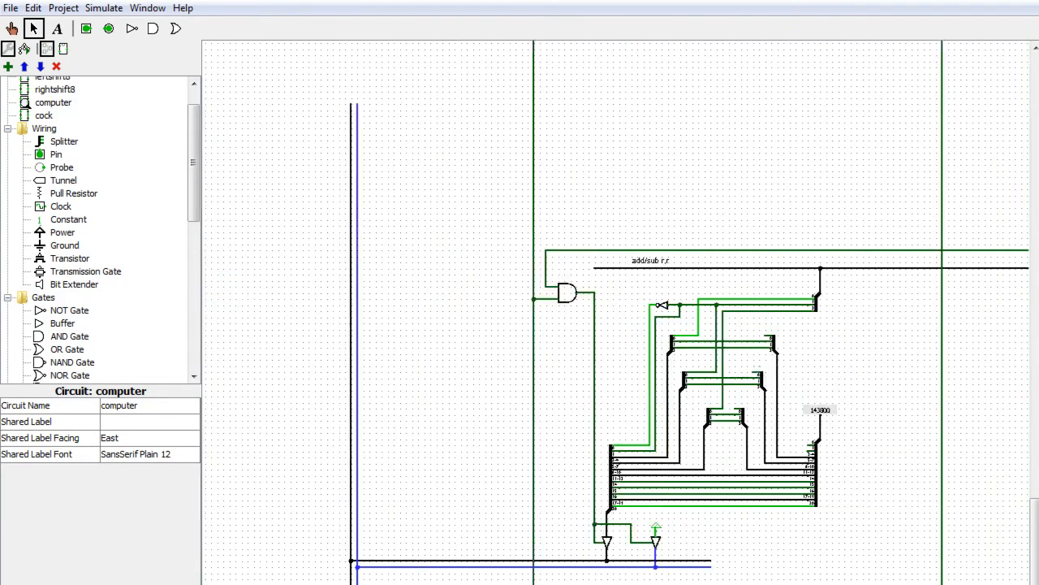
pyautogui.hscroll(10, 615, 313)
pyautogui.hscroll(-3, 616, 313)
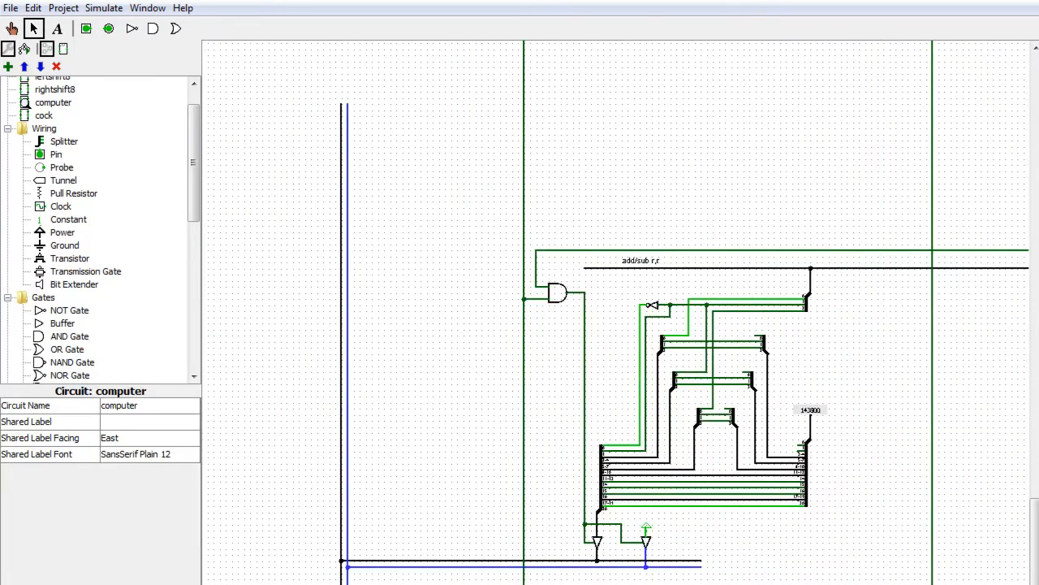
pyautogui.moveTo(649, 584); pyautogui.dragTo(1036, 278)
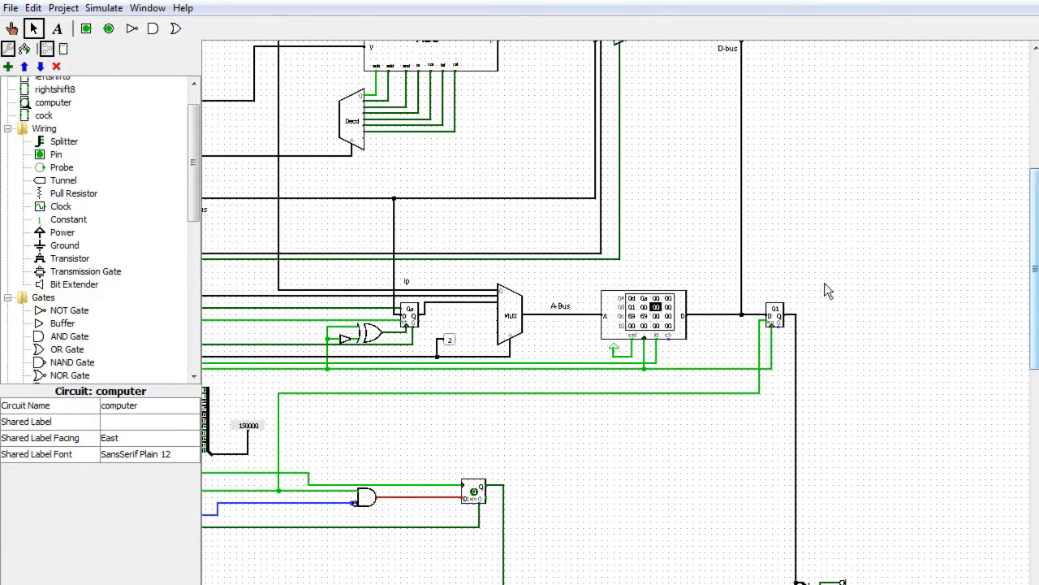
pyautogui.rightClick(670, 333)
pyautogui.click(573, 455)
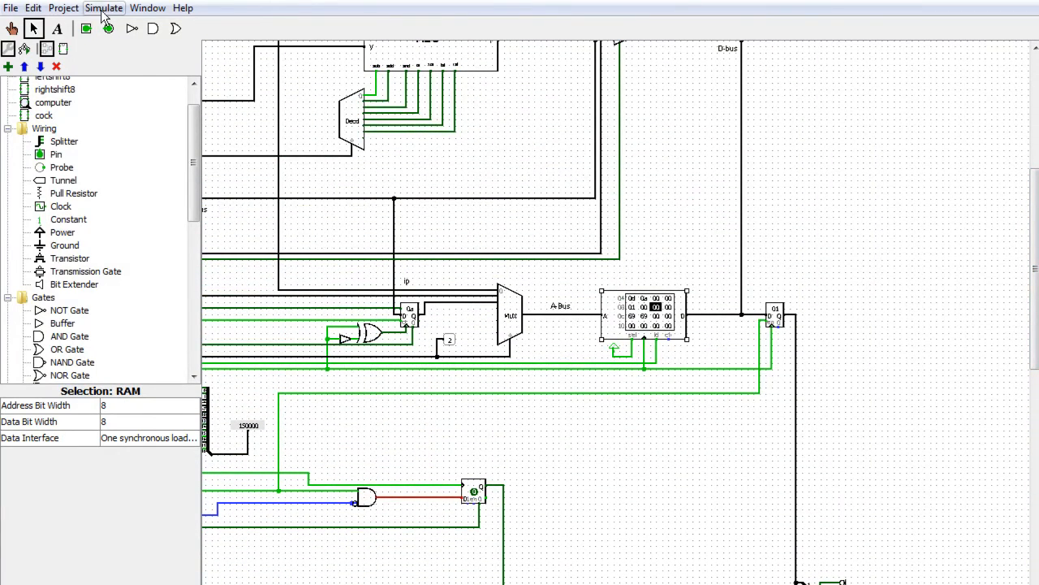
pyautogui.click(103, 8)
pyautogui.click(145, 45)
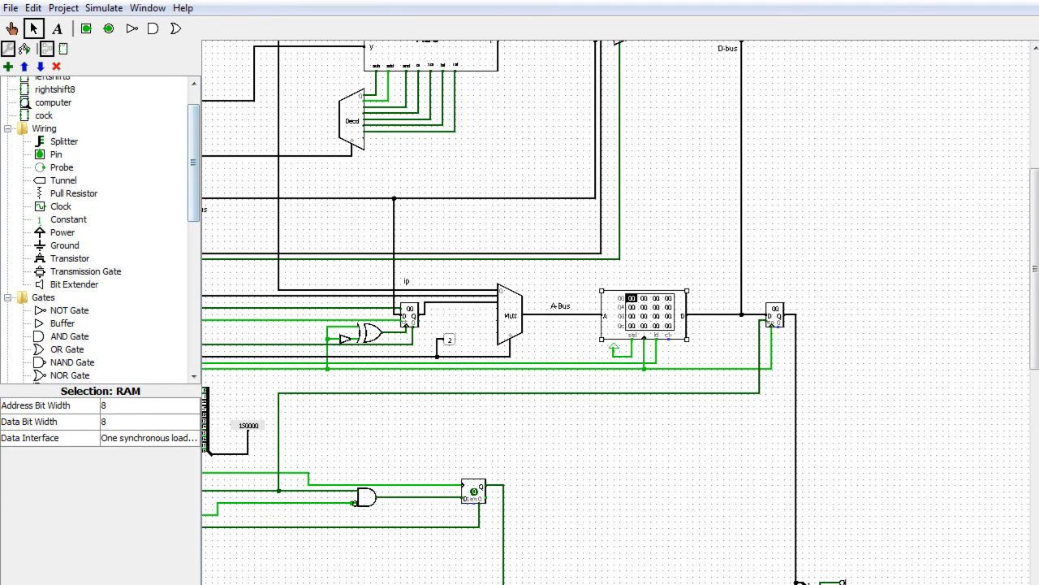
# Switch to the Poke tool and trigger the clr button to clear the CPU registers
pyautogui.hscroll(-10, 616, 312)
pyautogui.click(13, 29)
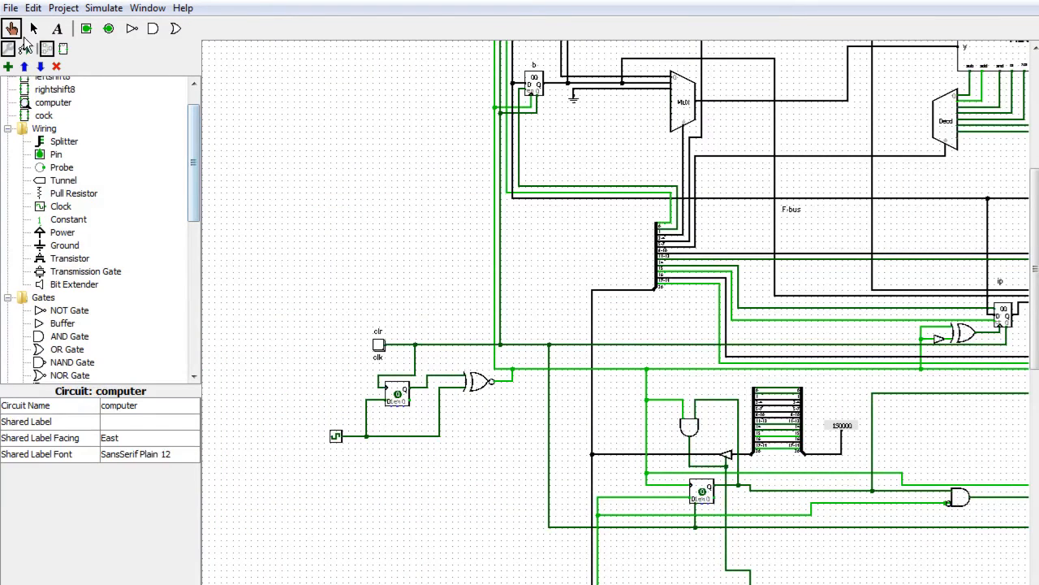
pyautogui.click(378, 345)
# Enter the bytes 07, 03 and 05 at RAM addresses 01 to 03 and select address 04 for editing
pyautogui.hscroll(10, 480, 528)
pyautogui.hscroll(5, 710, 380)
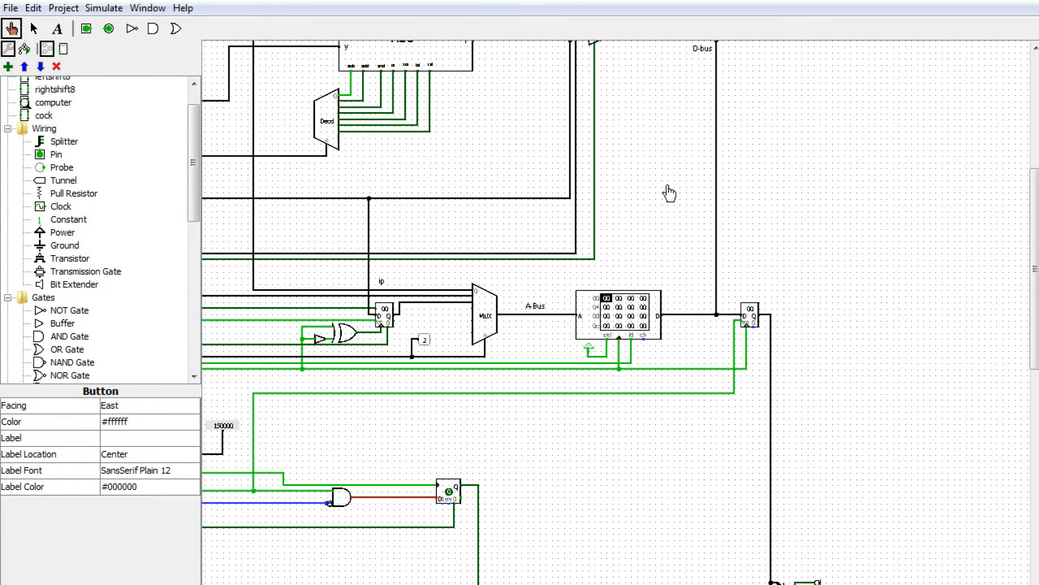
pyautogui.click(627, 303)
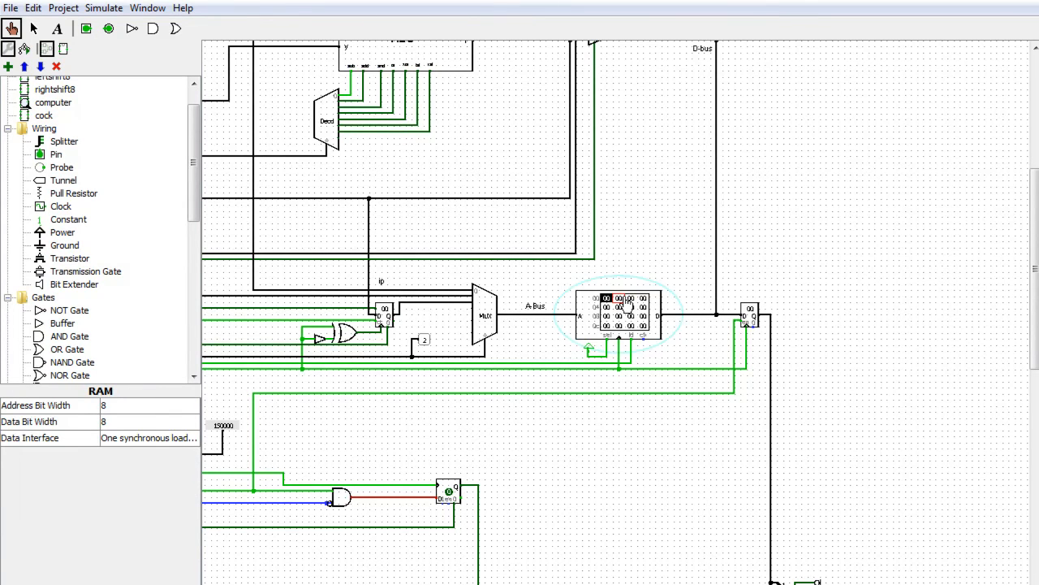
pyautogui.write('7')
pyautogui.click(633, 304)
pyautogui.write('3')
pyautogui.click(648, 302)
pyautogui.write('5')
pyautogui.click(607, 308)
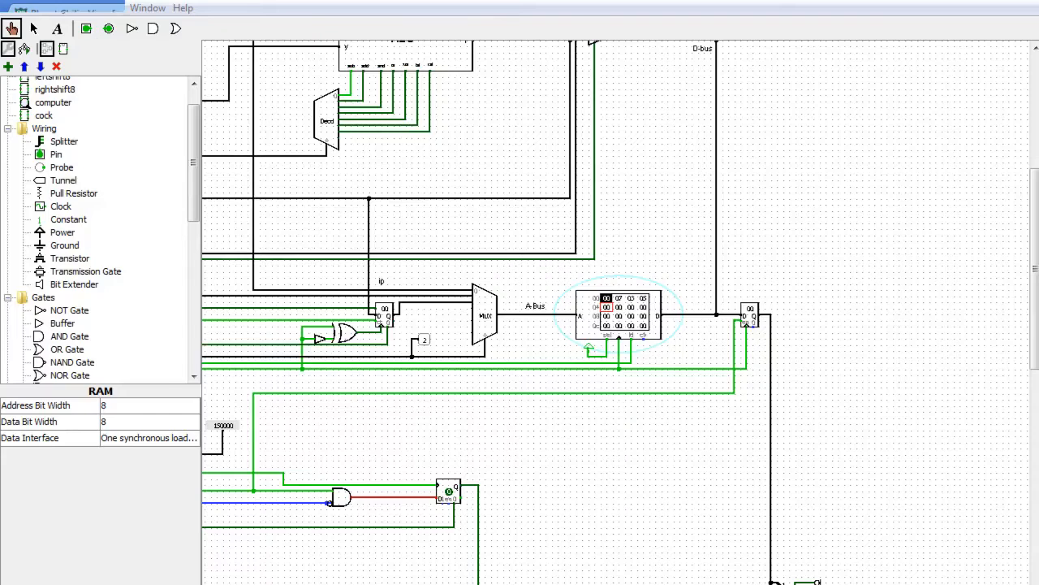
# Write out the sub instruction byte 00010001 in cell D10 of the spreadsheet's opcode sheet and set RAM address 04 to 11
pyautogui.hotkey('alt', 'Tab')
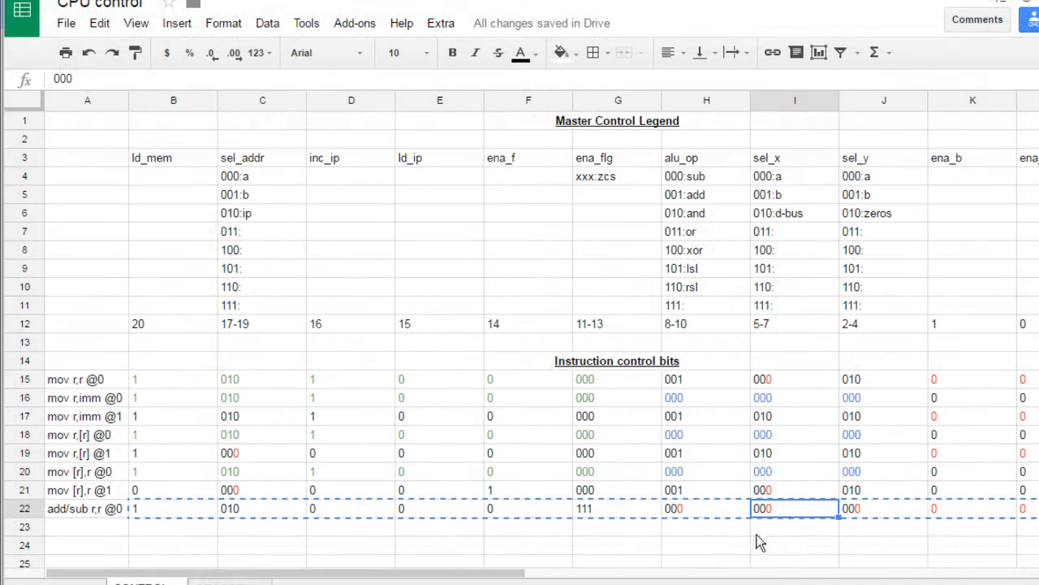
pyautogui.click(224, 583)
pyautogui.click(410, 290)
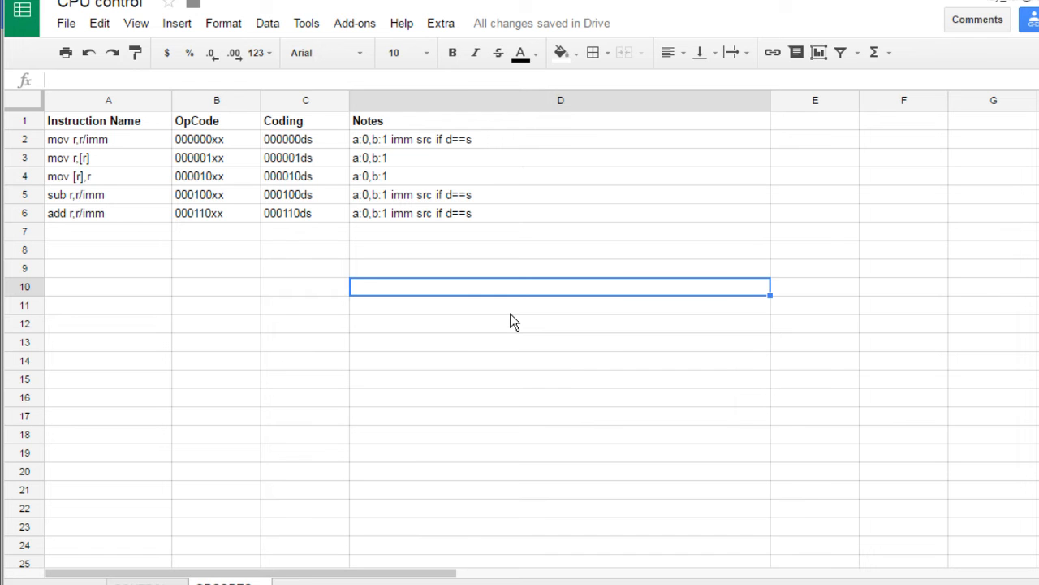
pyautogui.write('0')
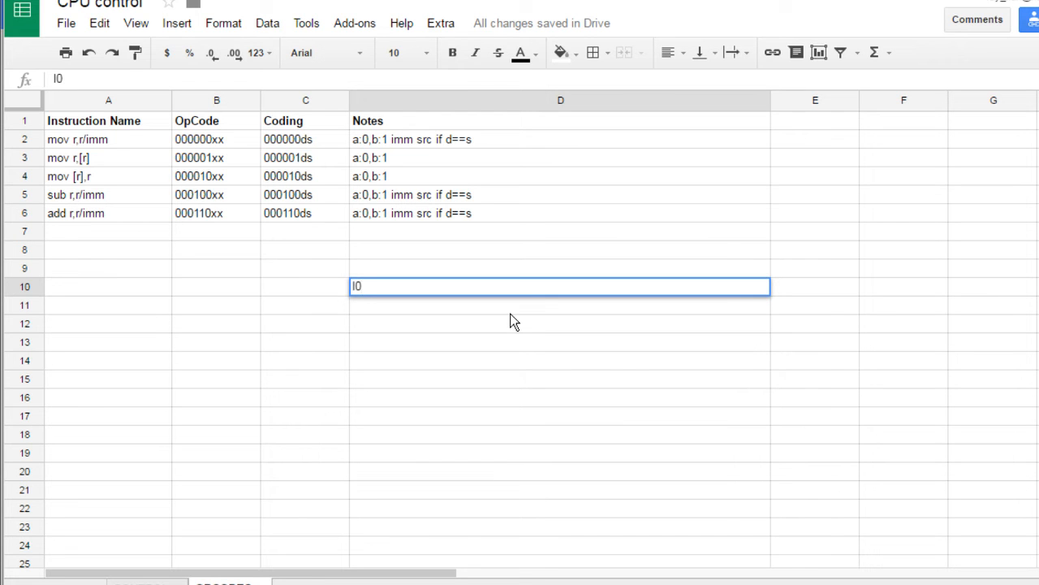
pyautogui.press('BackSpace')
pyautogui.write('000100')
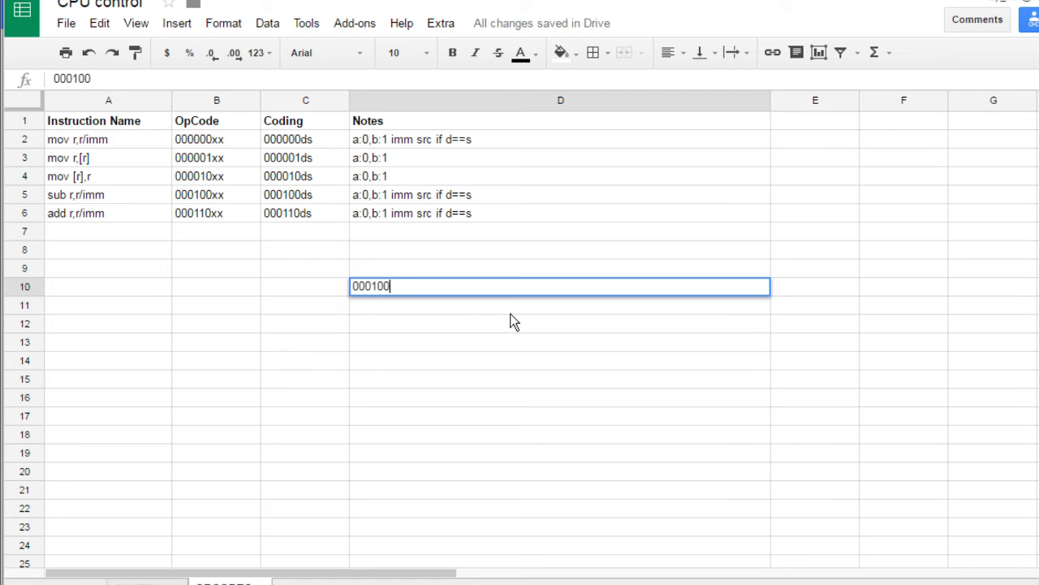
pyautogui.write('01')
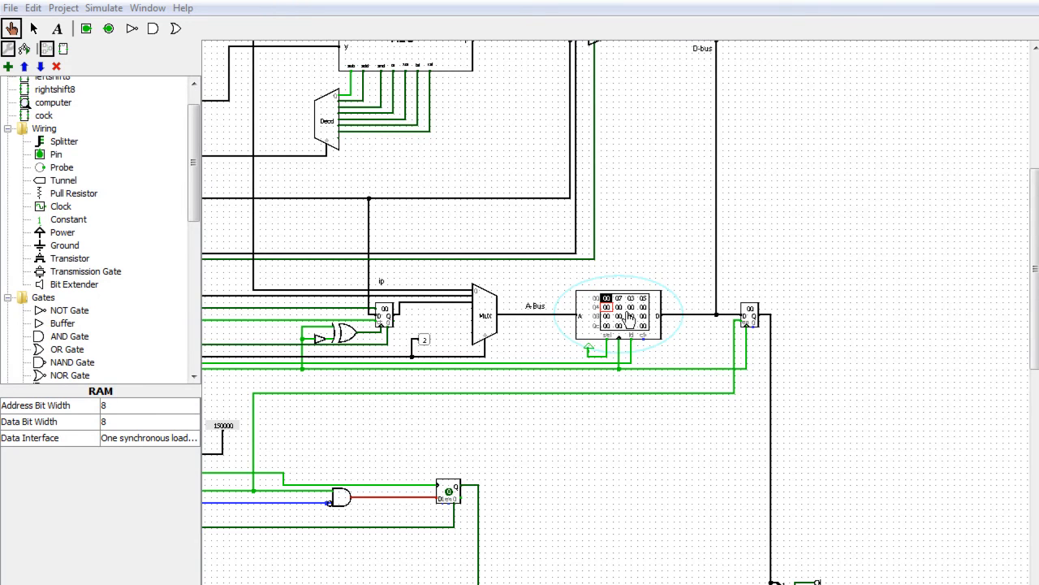
pyautogui.write('1')
# Clear the CPU again with the clr button before running the program
pyautogui.hscroll(-10, 615, 313)
pyautogui.hscroll(5, 615, 312)
pyautogui.hscroll(5, 551, 367)
pyautogui.hscroll(-8, 551, 368)
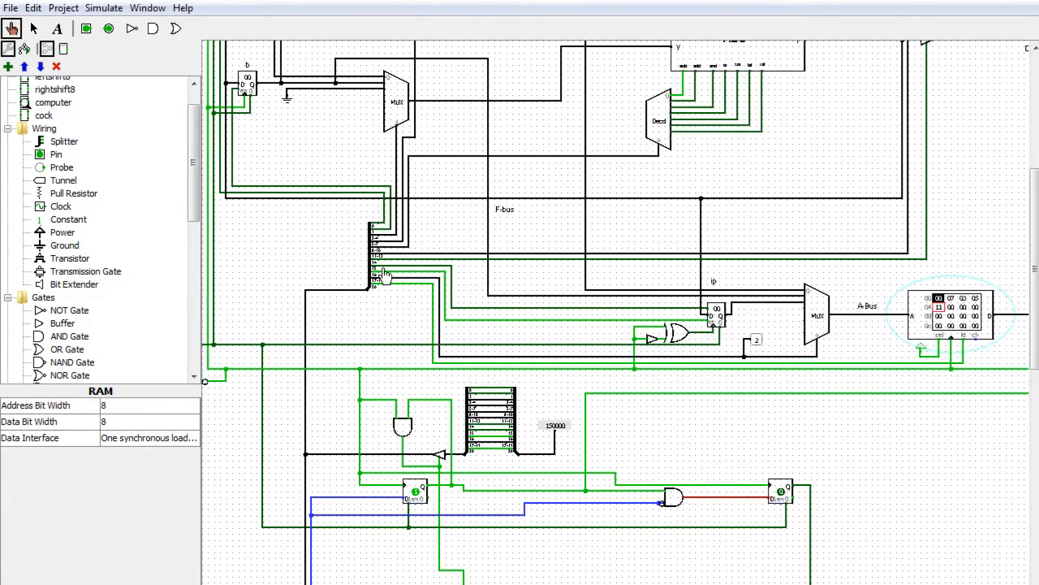
pyautogui.hscroll(-6, 366, 357)
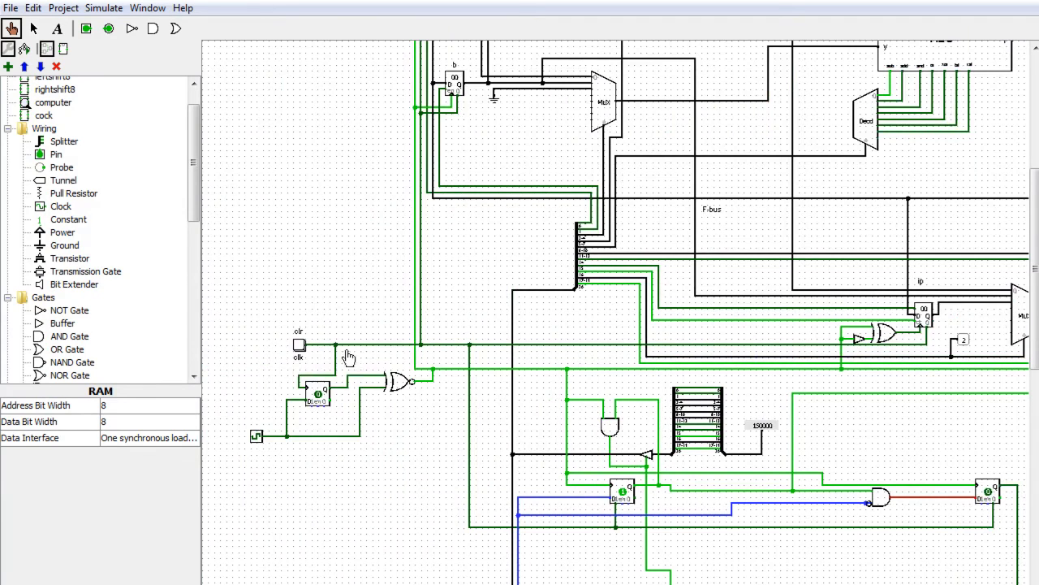
pyautogui.click(300, 347)
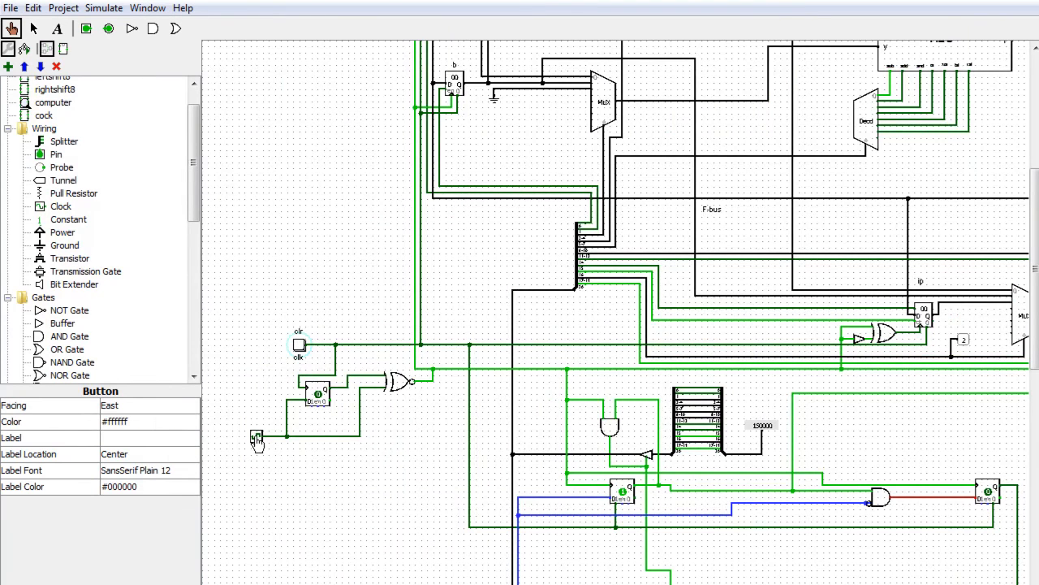
# Run the loaded program and examine registers a and b, the ALU, the opcode decoder and the add/sub r,r control logic
pyautogui.hscroll(12, 617, 312)
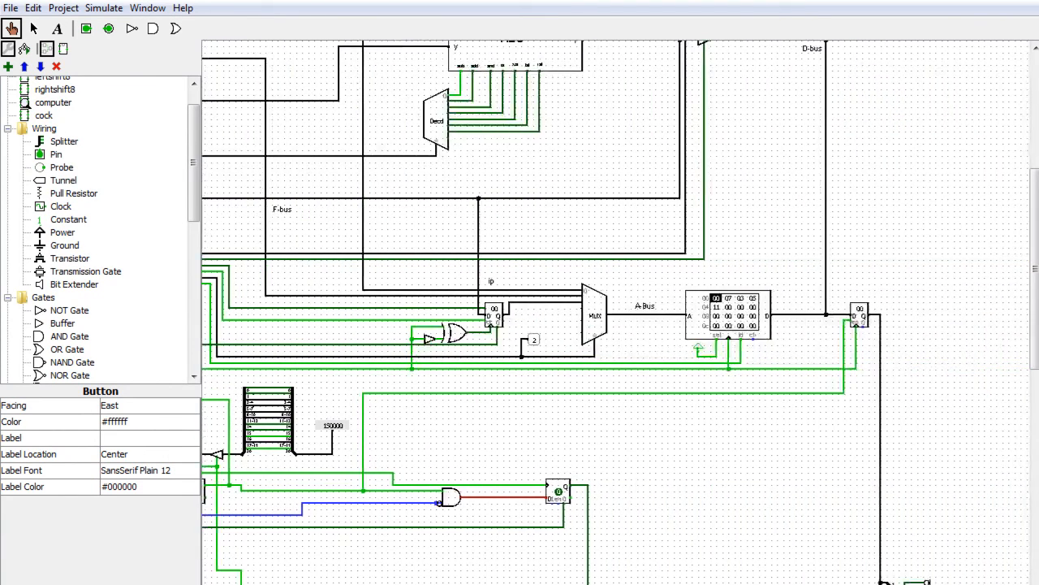
pyautogui.hscroll(-7, 617, 312)
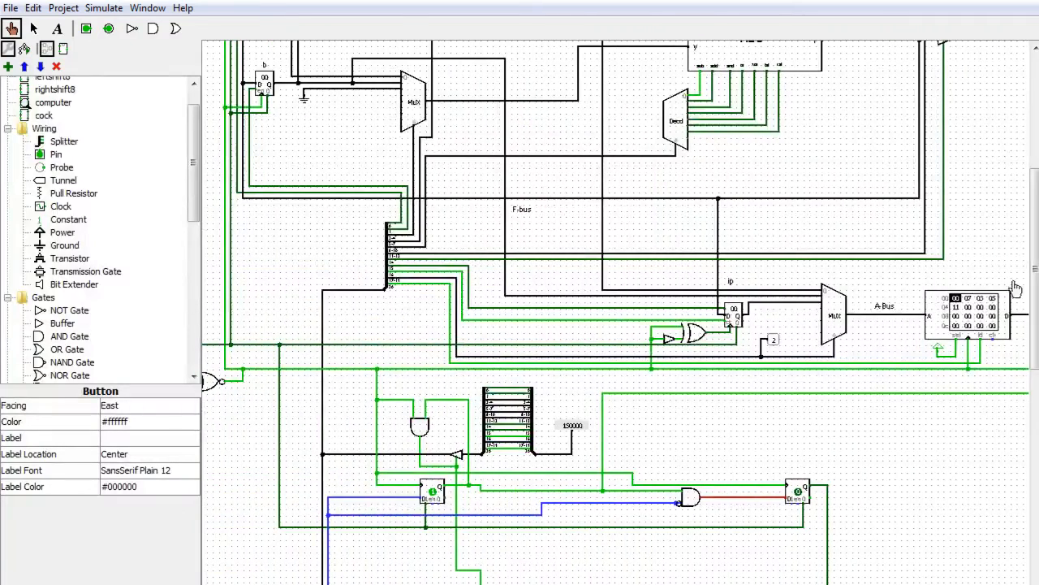
pyautogui.moveTo(1036, 304); pyautogui.dragTo(1037, 231)
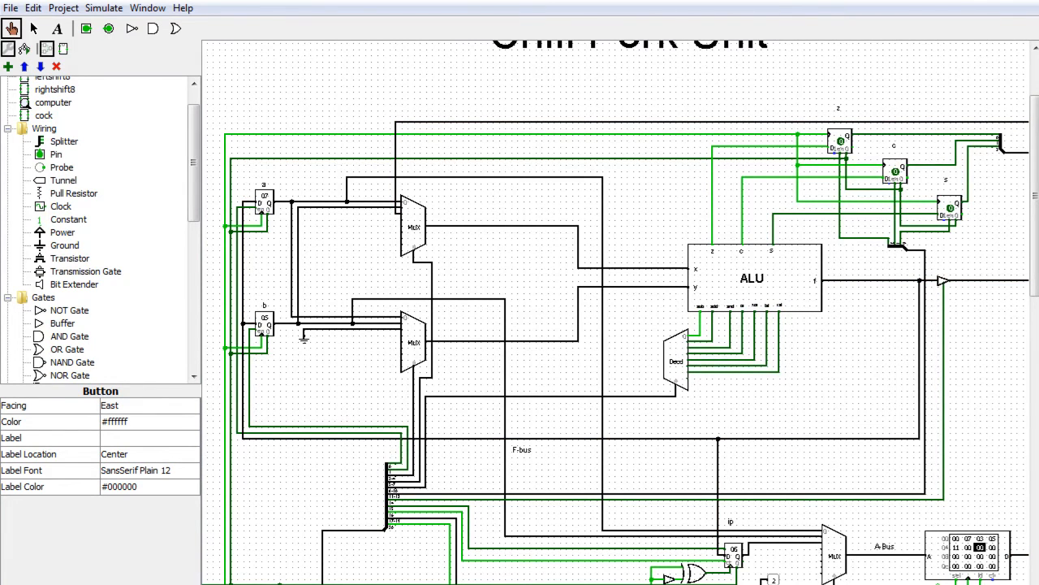
pyautogui.hscroll(10, 616, 313)
pyautogui.moveTo(1034, 257); pyautogui.dragTo(1035, 584)
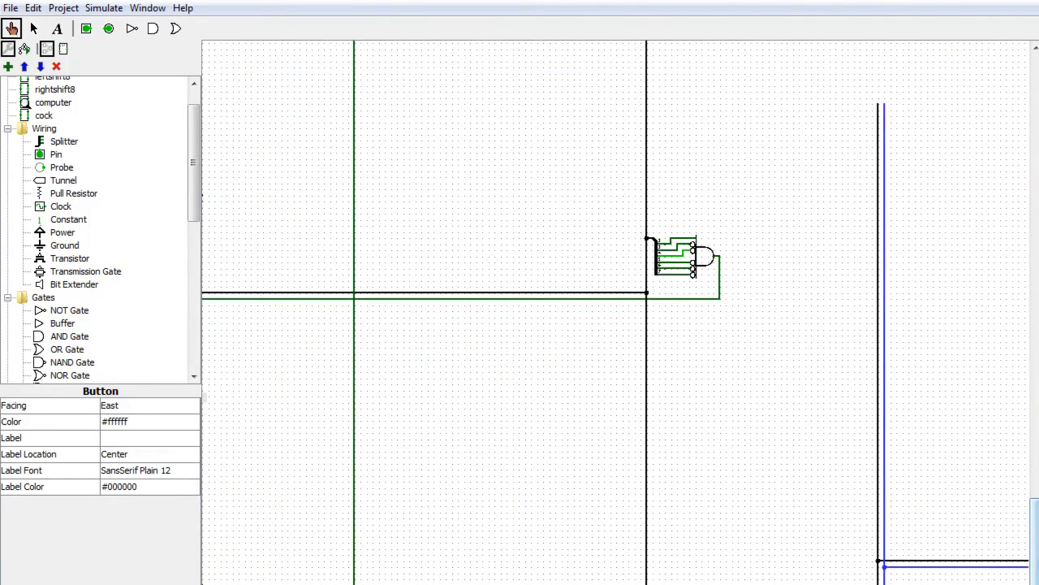
pyautogui.hscroll(10, 615, 313)
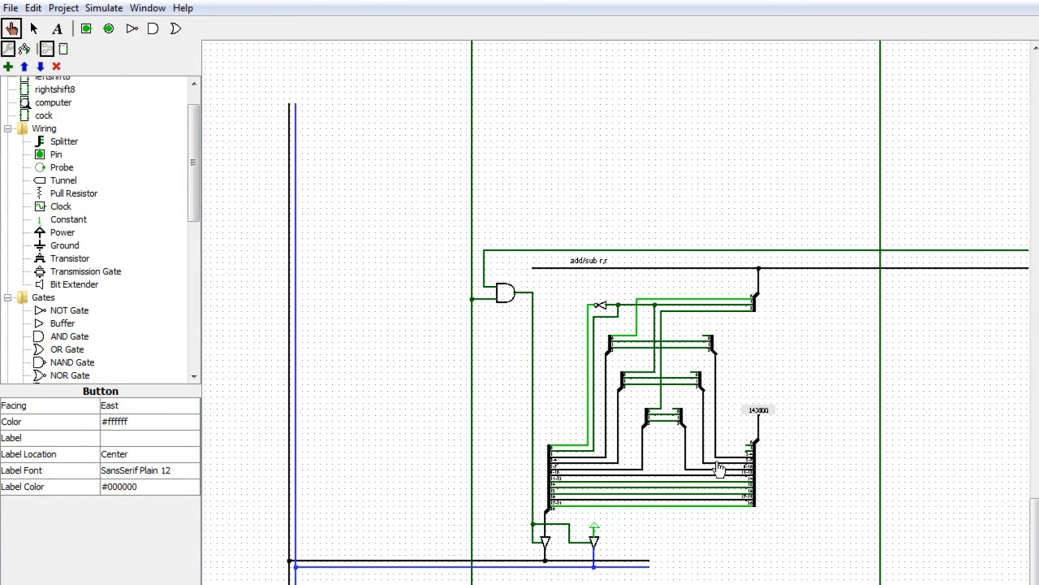
# Reset the CPU with the clr button
pyautogui.click(33, 28)
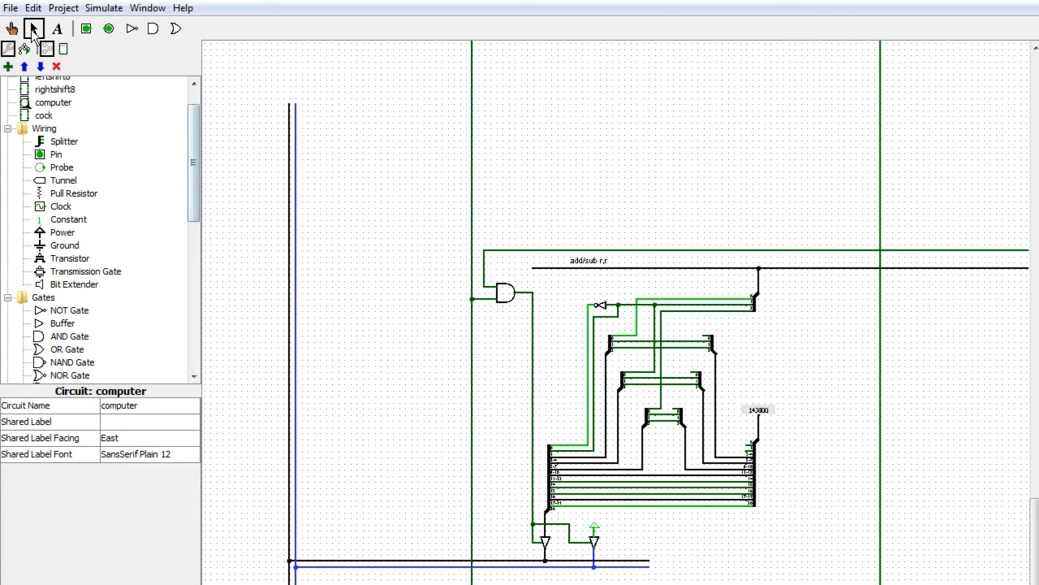
pyautogui.hscroll(-15, 616, 312)
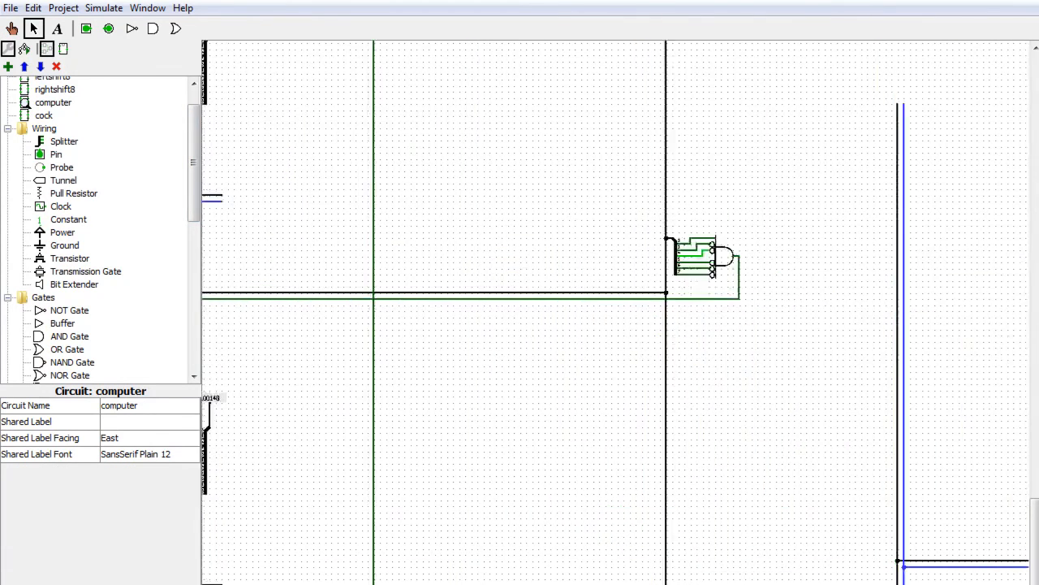
pyautogui.scroll(15, 616, 312)
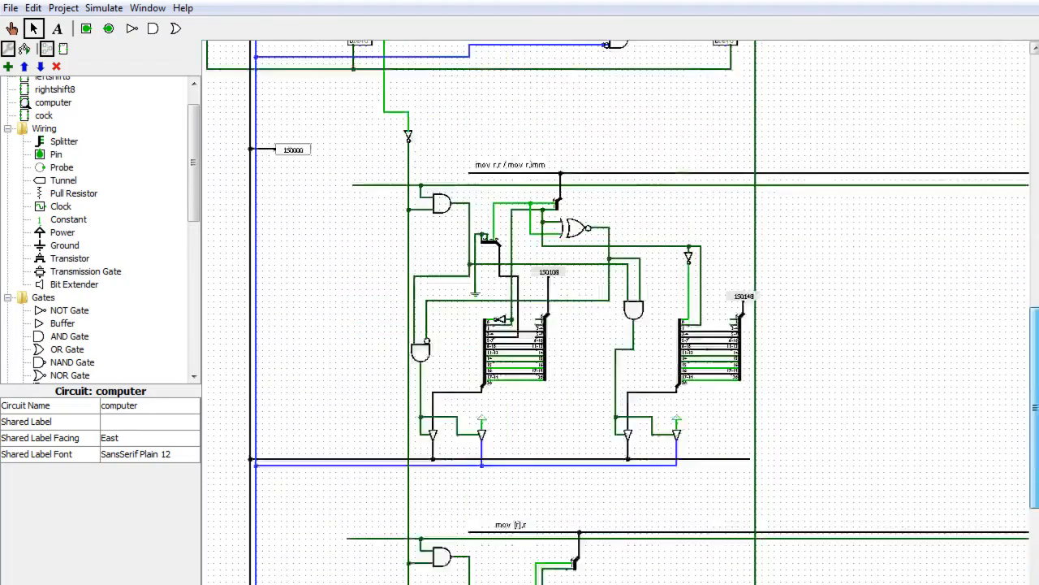
pyautogui.scroll(4, 616, 312)
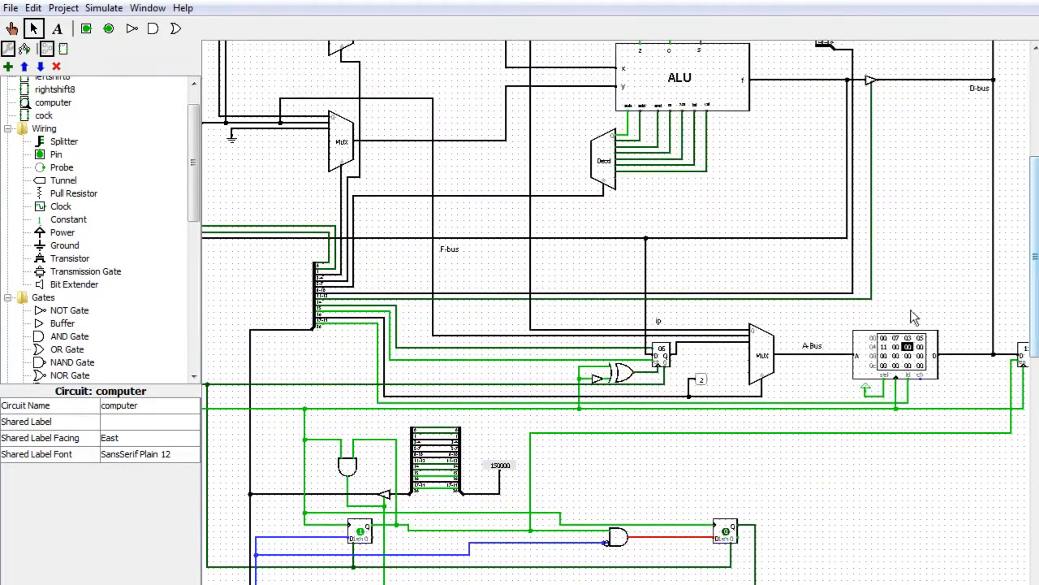
pyautogui.hscroll(-15, 616, 312)
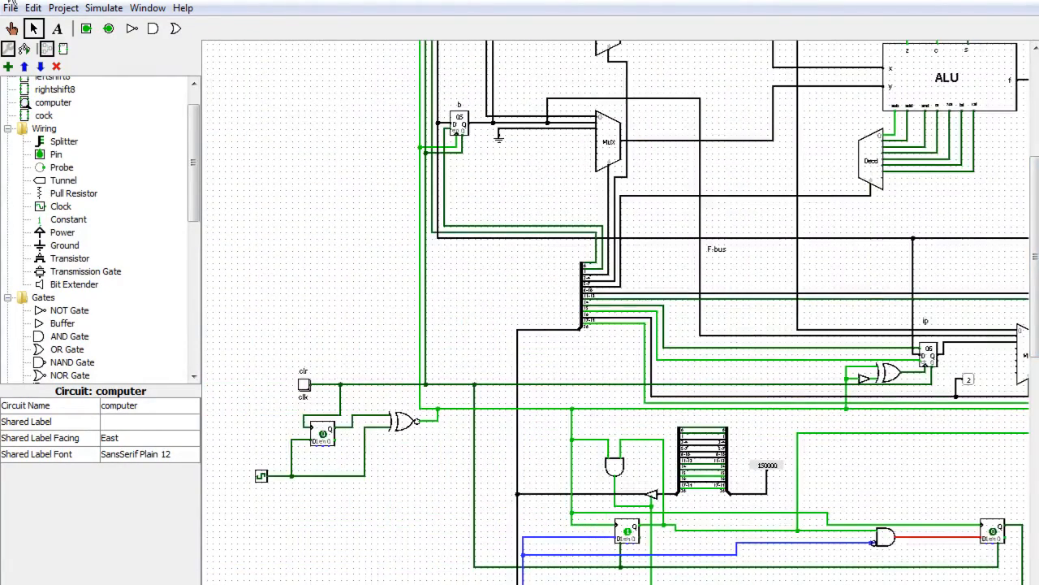
pyautogui.click(12, 28)
pyautogui.click(305, 386)
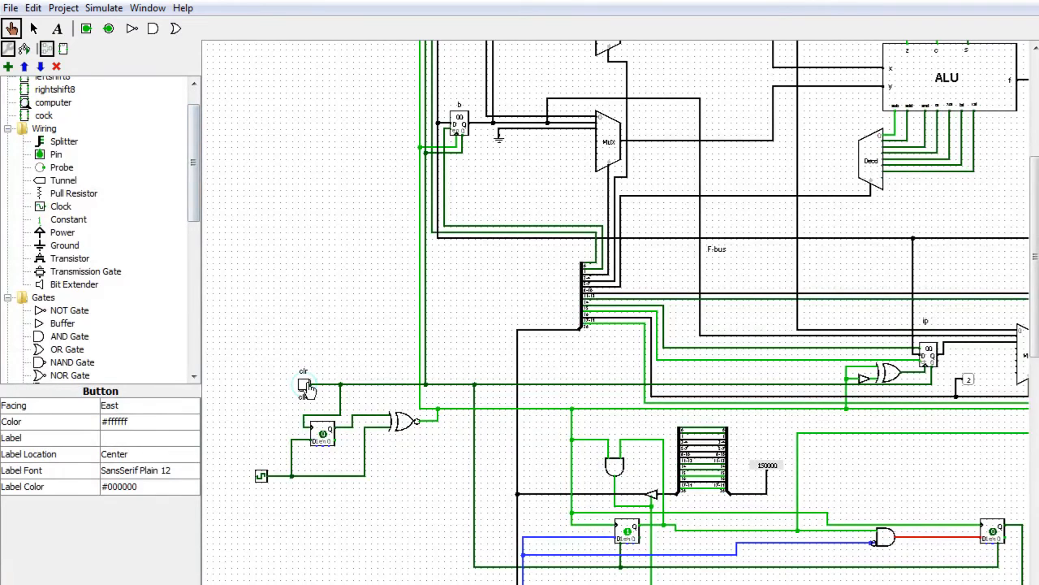
# Tick the clock through the program and examine the RAM, registers, ALU, flags, D-bus and add/sub r,r control logic
pyautogui.hscroll(20, 616, 312)
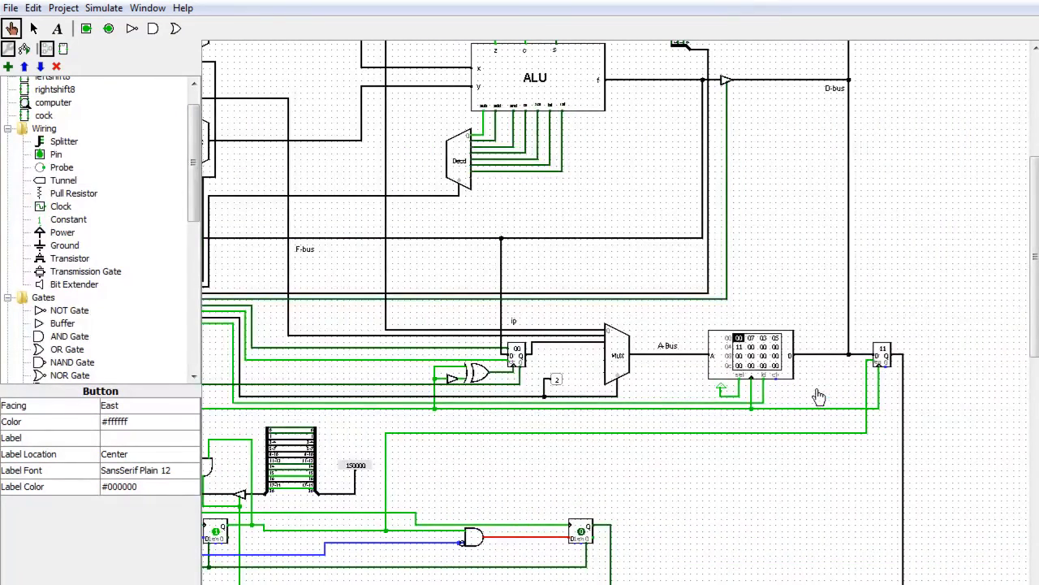
pyautogui.hscroll(-1, 792, 451)
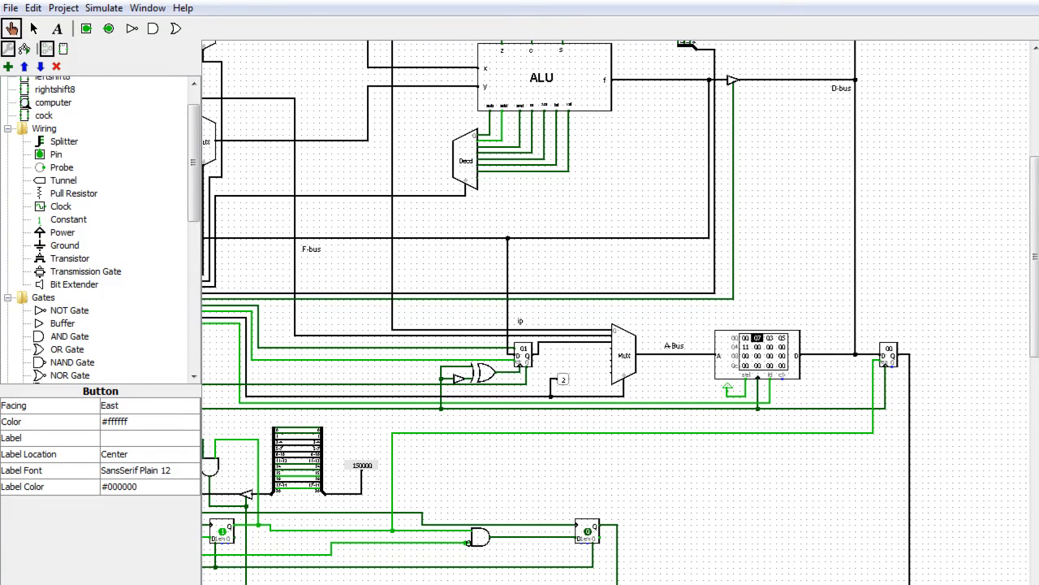
pyautogui.scroll(1, 1034, 329)
pyautogui.moveTo(1034, 329); pyautogui.dragTo(1015, 255)
pyautogui.moveTo(618, 584); pyautogui.dragTo(519, 583)
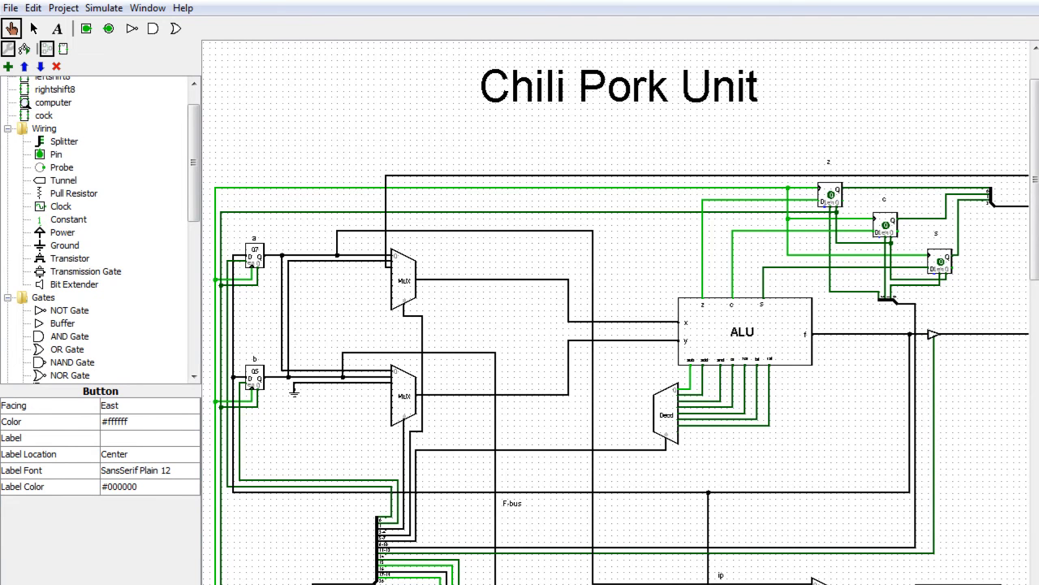
pyautogui.moveTo(504, 584); pyautogui.dragTo(658, 584)
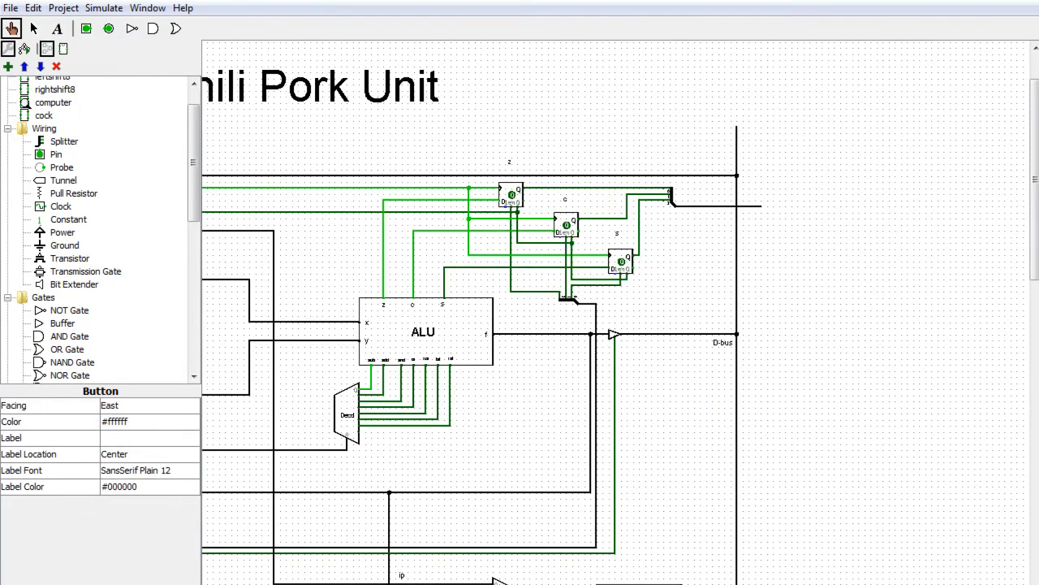
pyautogui.hotkey('ctrl', 't')
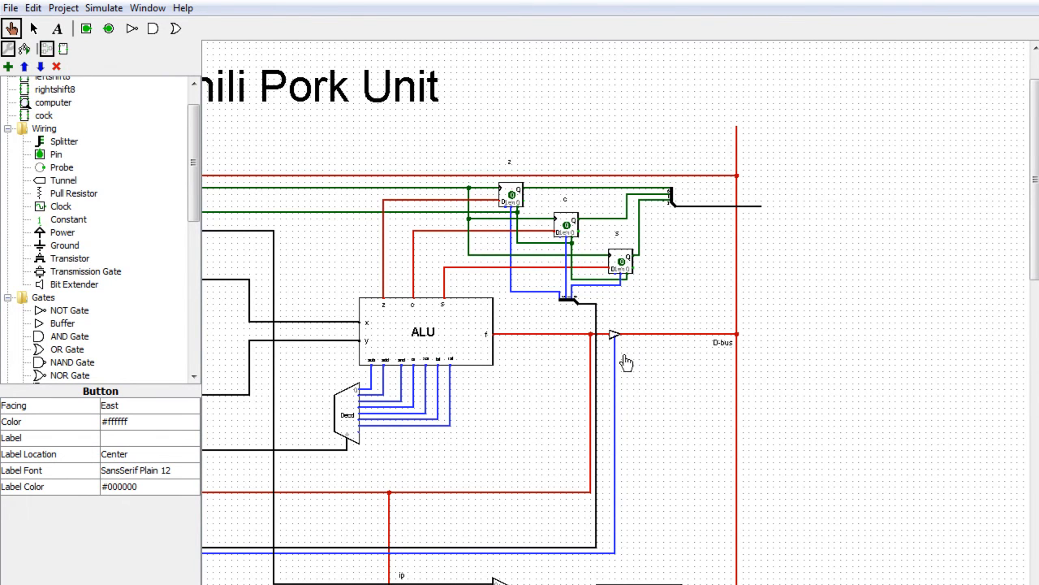
pyautogui.moveTo(615, 584); pyautogui.dragTo(536, 584)
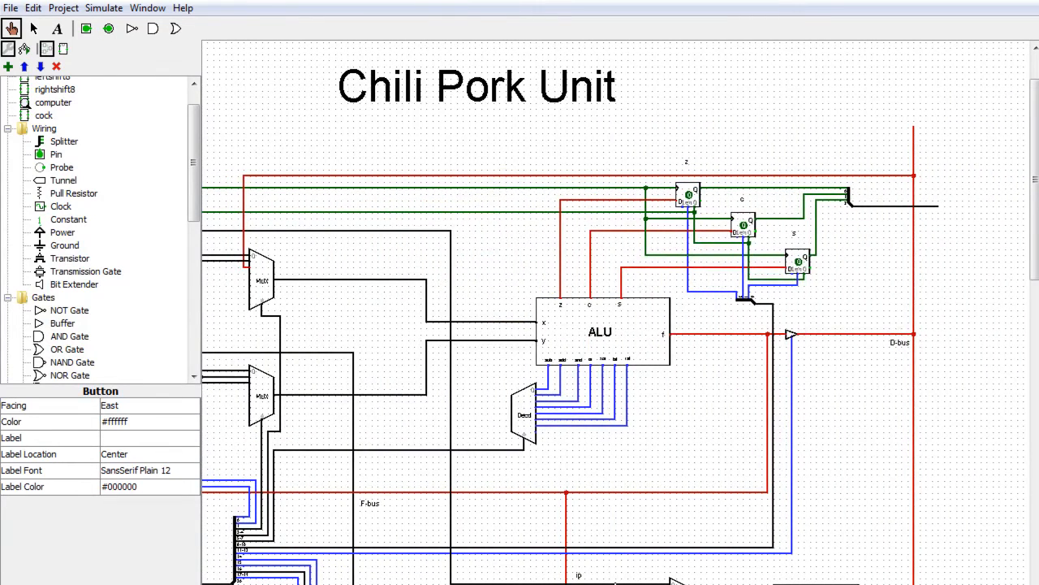
pyautogui.moveTo(536, 584); pyautogui.dragTo(675, 584)
pyautogui.moveTo(1035, 216); pyautogui.dragTo(1033, 529)
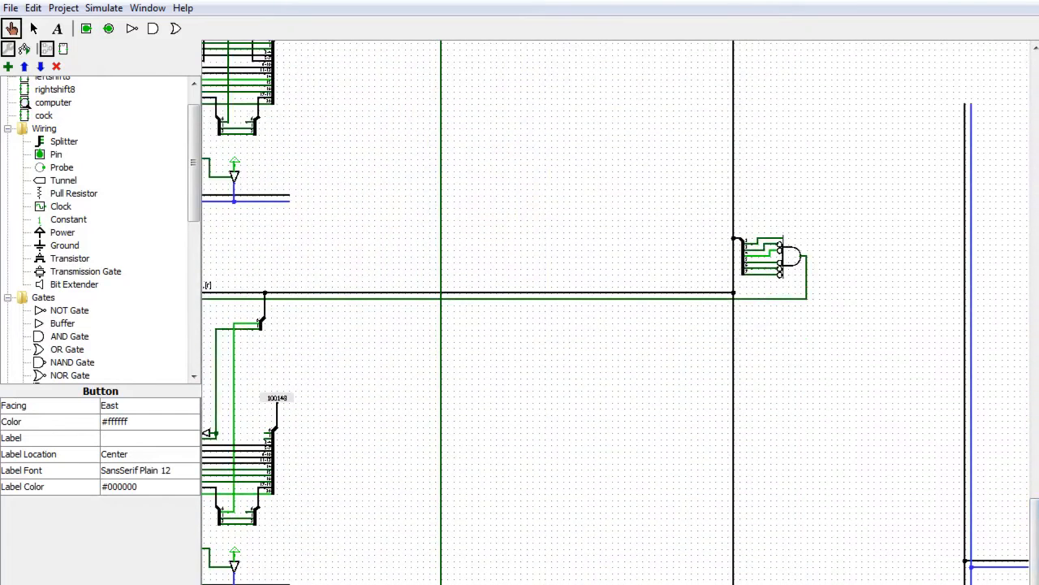
pyautogui.moveTo(674, 584); pyautogui.dragTo(983, 584)
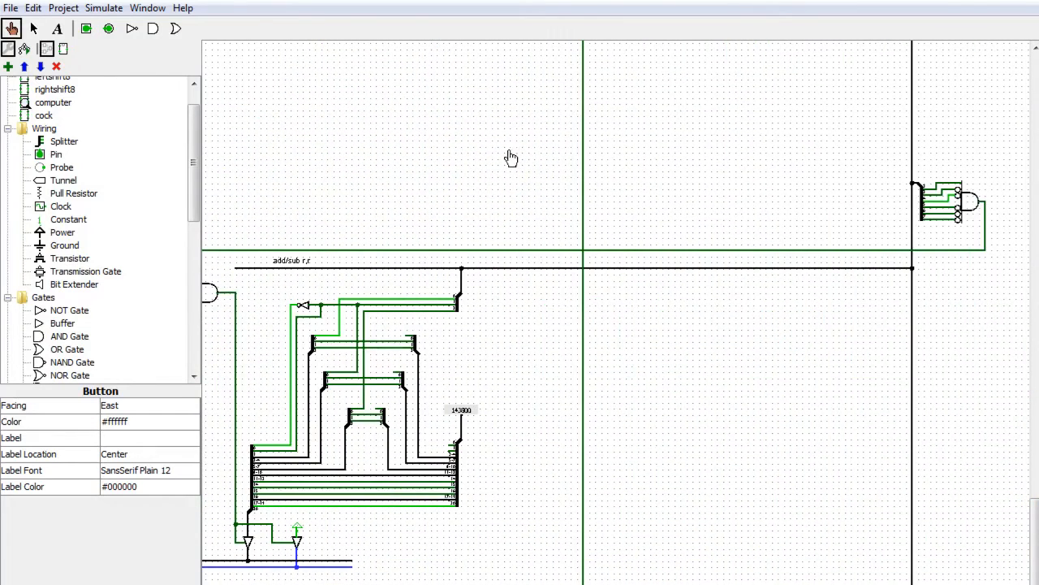
# Check the sub and add opcodes in the Google Sheets opcode table and set the add/sub r,r decoder's AND gate to 4 inputs
pyautogui.click(33, 29)
pyautogui.click(973, 201)
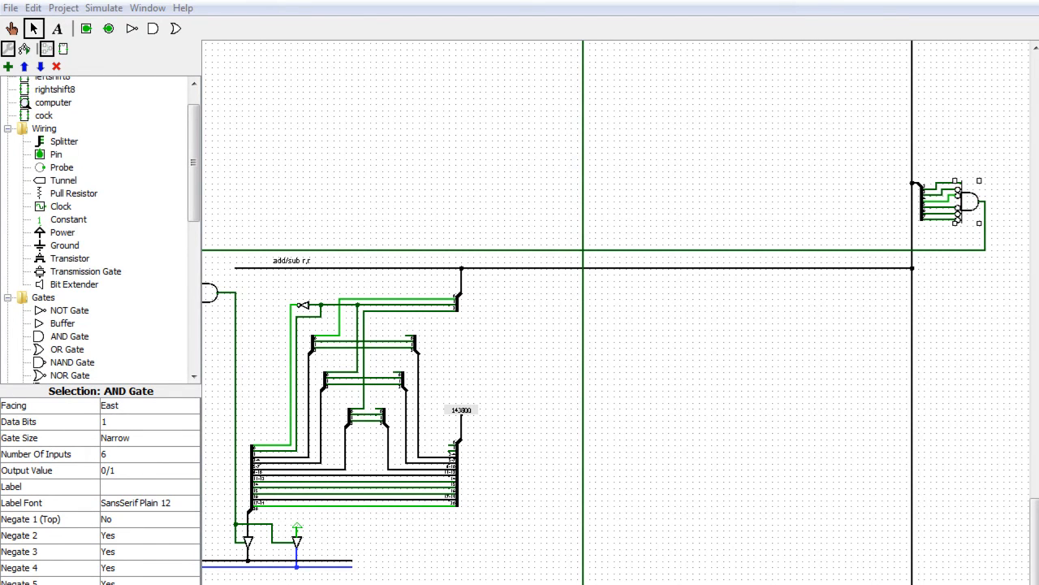
pyautogui.hotkey('alt', 'Tab')
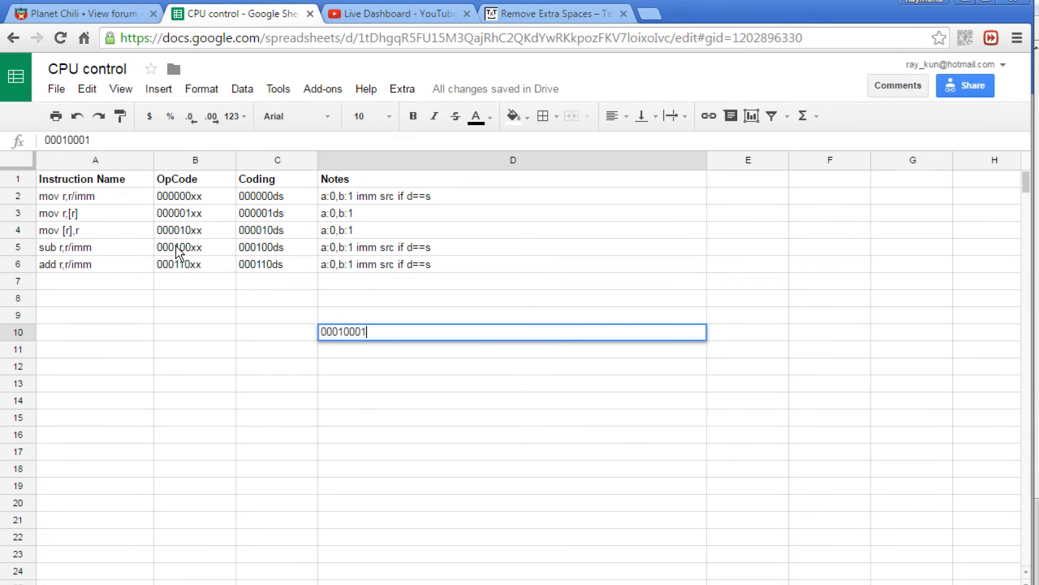
pyautogui.click(966, 4)
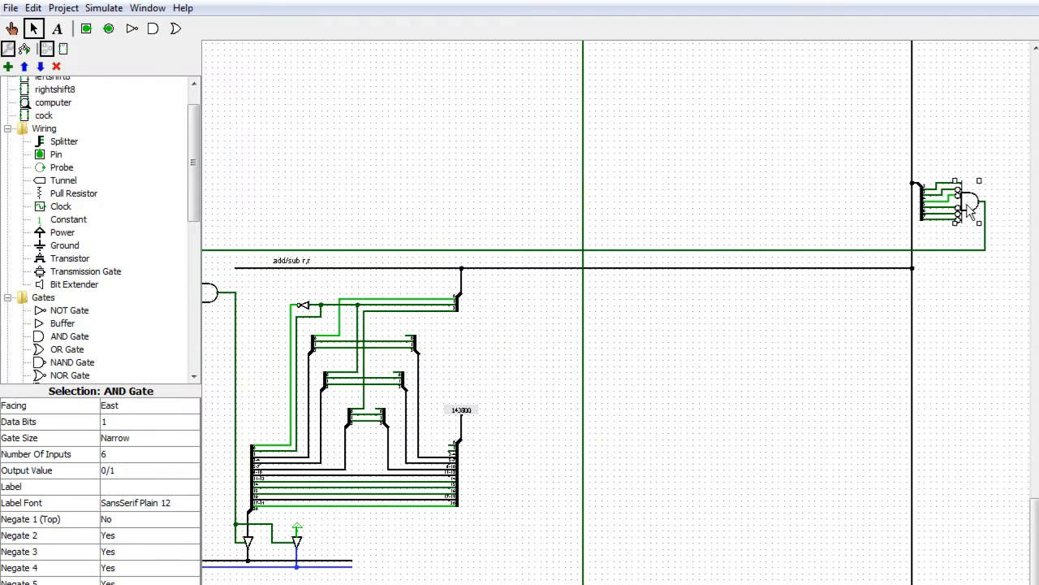
pyautogui.click(108, 456)
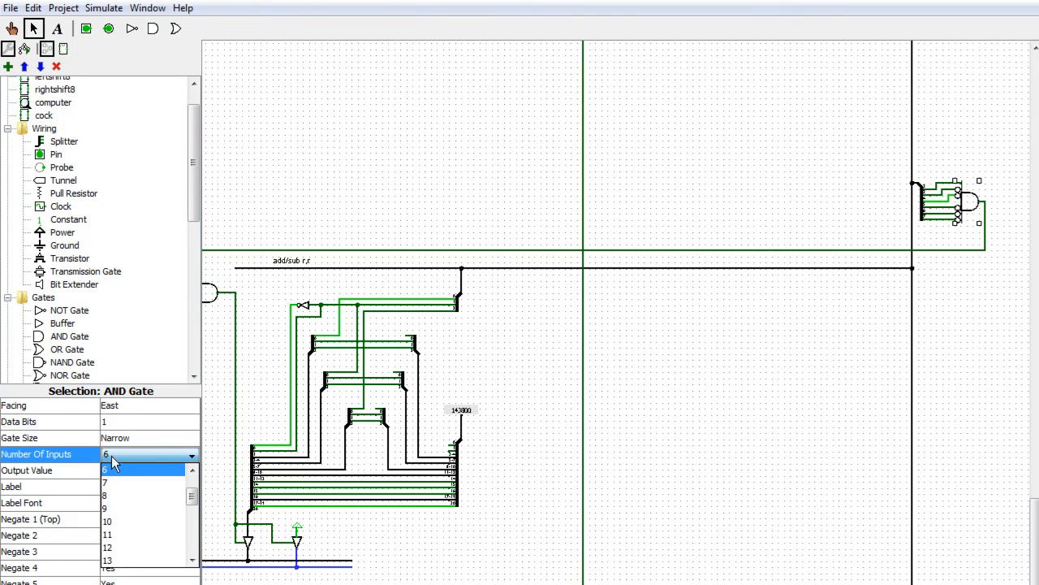
pyautogui.click(189, 491)
pyautogui.click(179, 454)
pyautogui.moveTo(191, 489); pyautogui.dragTo(190, 470)
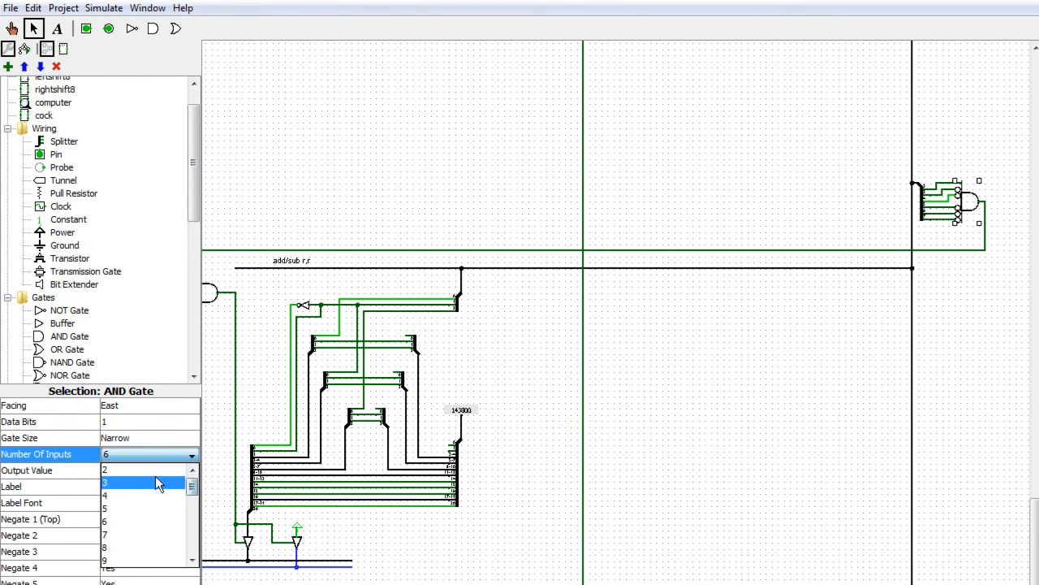
pyautogui.click(137, 493)
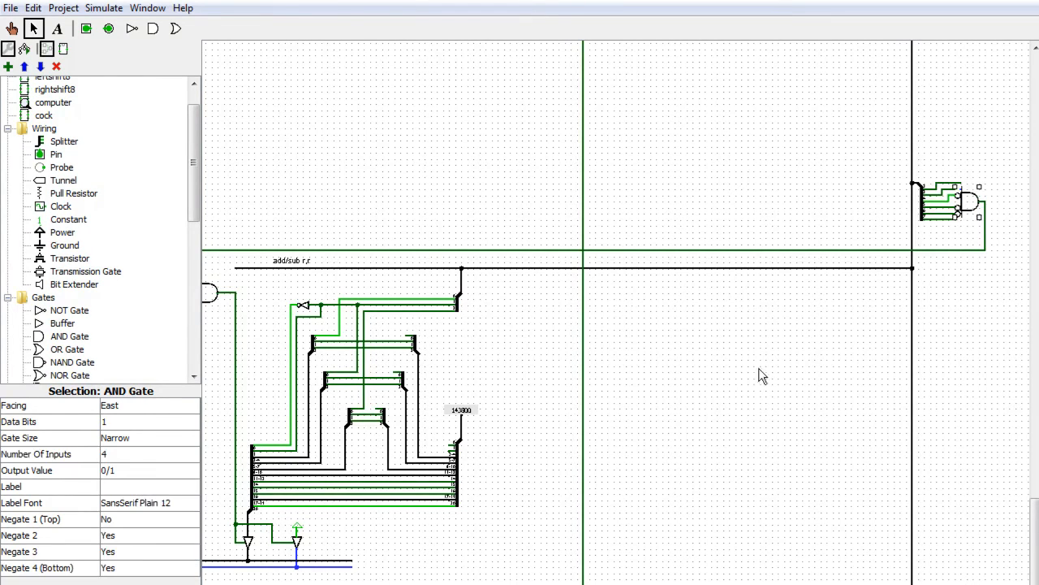
# Set the add/sub decoder splitter's fan-out to 4 and assign bits 4 to 7 to outputs 0 to 3
pyautogui.click(923, 215)
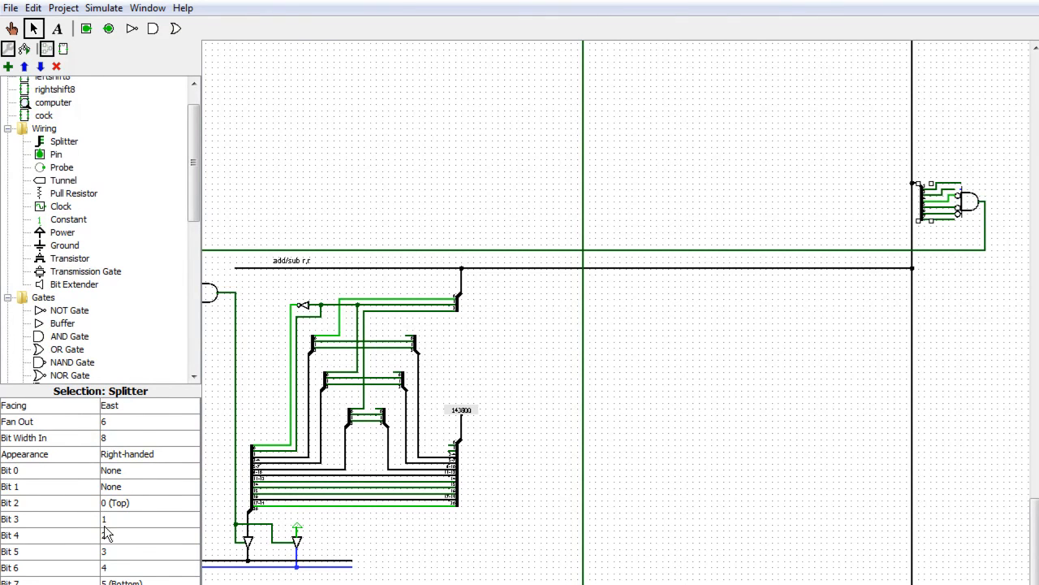
pyautogui.click(114, 425)
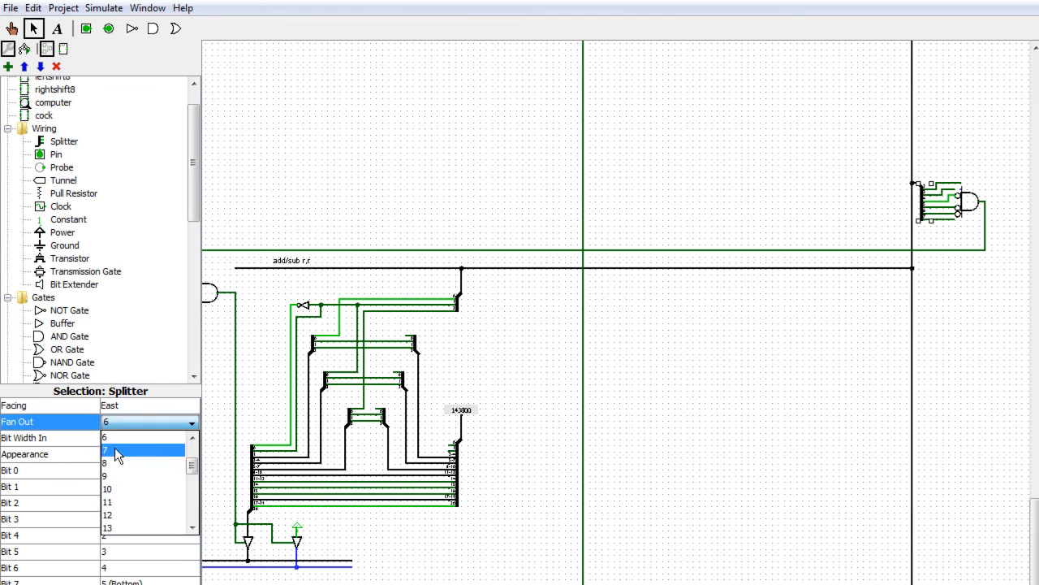
pyautogui.click(127, 475)
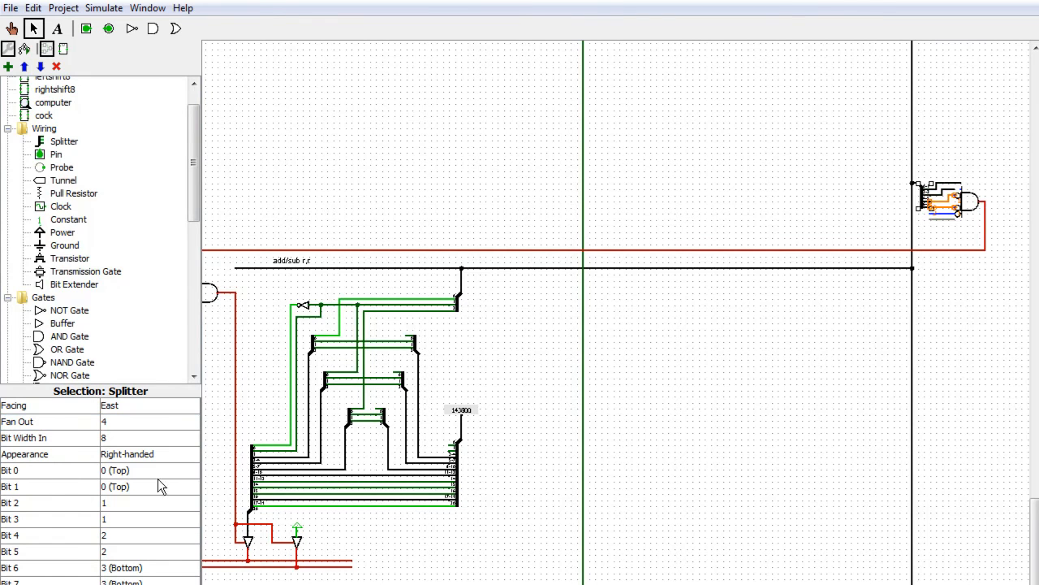
pyautogui.click(130, 582)
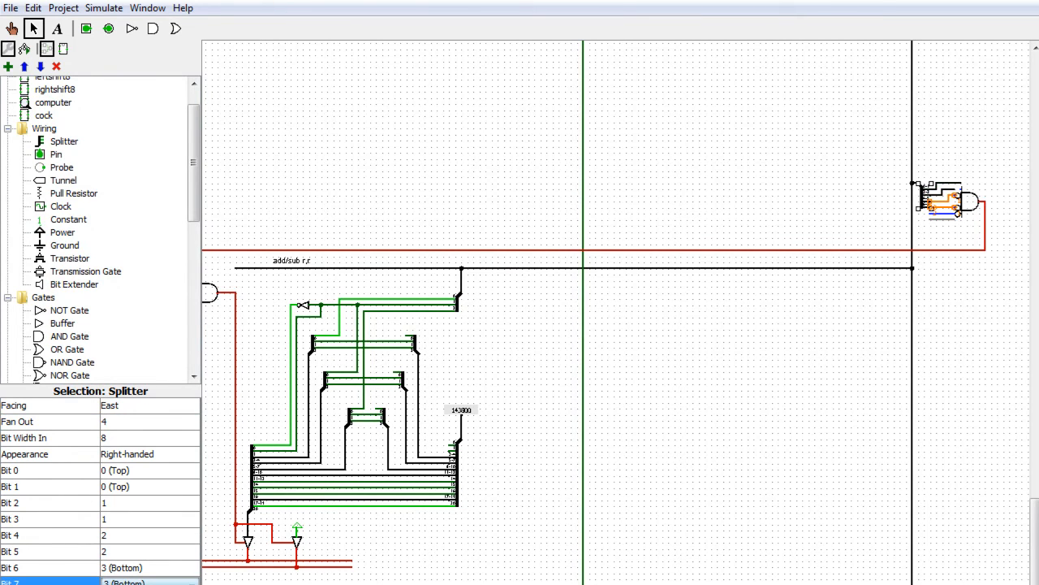
pyautogui.click(117, 570)
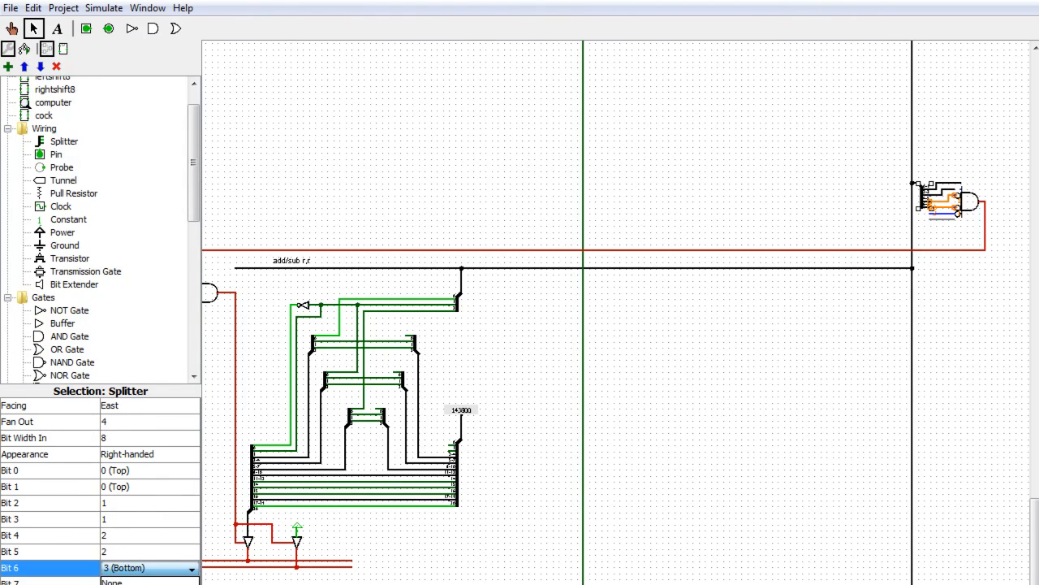
pyautogui.click(122, 552)
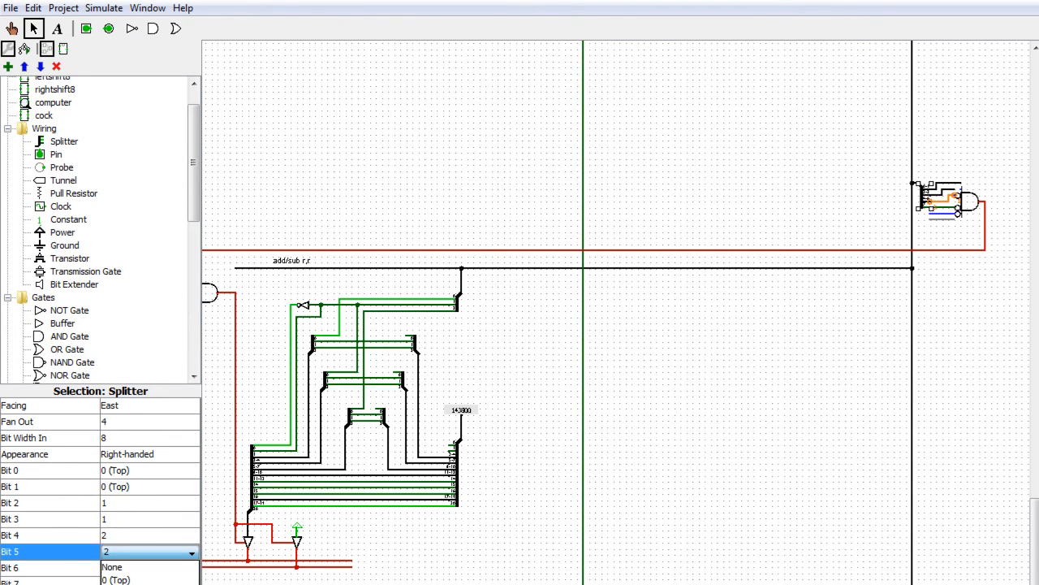
pyautogui.click(121, 584)
pyautogui.click(120, 537)
pyautogui.click(121, 562)
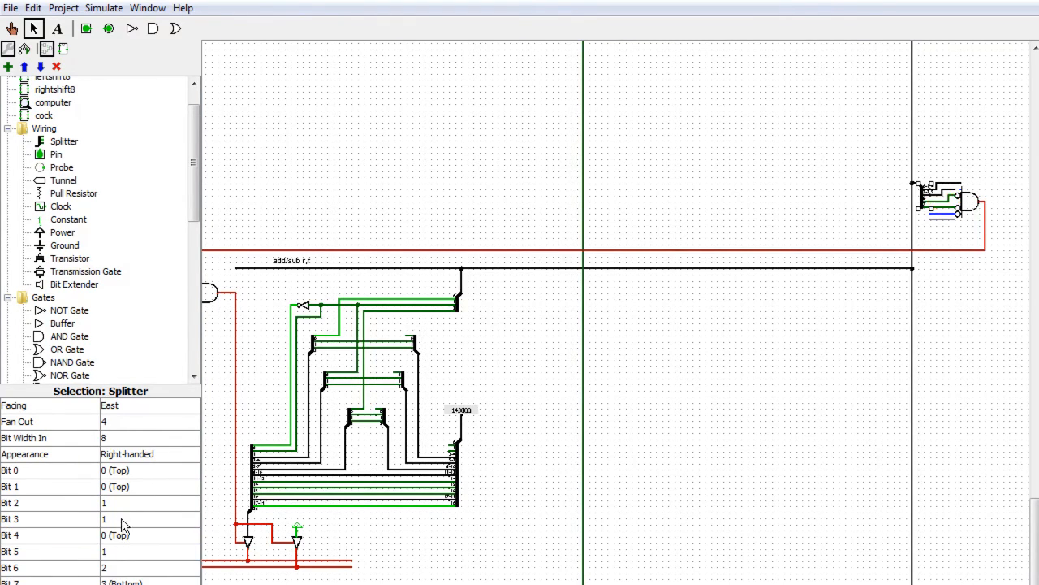
# Set bits 0 to 3 of the add/sub decoder splitter to None
pyautogui.click(121, 519)
pyautogui.click(122, 532)
pyautogui.click(122, 503)
pyautogui.click(122, 516)
pyautogui.click(122, 487)
pyautogui.click(122, 500)
pyautogui.click(122, 470)
pyautogui.click(130, 484)
# Delete the leftover wires between the splitter and the AND gate of the add/sub r,r decoder
pyautogui.moveTo(963, 239)
pyautogui.mouseDown()
pyautogui.moveTo(917, 143)
pyautogui.moveTo(930, 205)
pyautogui.moveTo(972, 200)
pyautogui.moveTo(949, 216)
pyautogui.moveTo(964, 216)
pyautogui.moveTo(936, 202)
pyautogui.moveTo(962, 213)
pyautogui.moveTo(966, 190)
pyautogui.mouseUp()
pyautogui.press('Delete')
pyautogui.click(976, 210)
pyautogui.moveTo(1033, 555); pyautogui.dragTo(1026, 526)
pyautogui.moveTo(943, 220); pyautogui.dragTo(859, 261)
# Clear the CPU with the clr button to restart the program
pyautogui.moveTo(975, 583); pyautogui.dragTo(670, 583)
pyautogui.moveTo(1034, 558); pyautogui.dragTo(1035, 329)
pyautogui.click(67, 10)
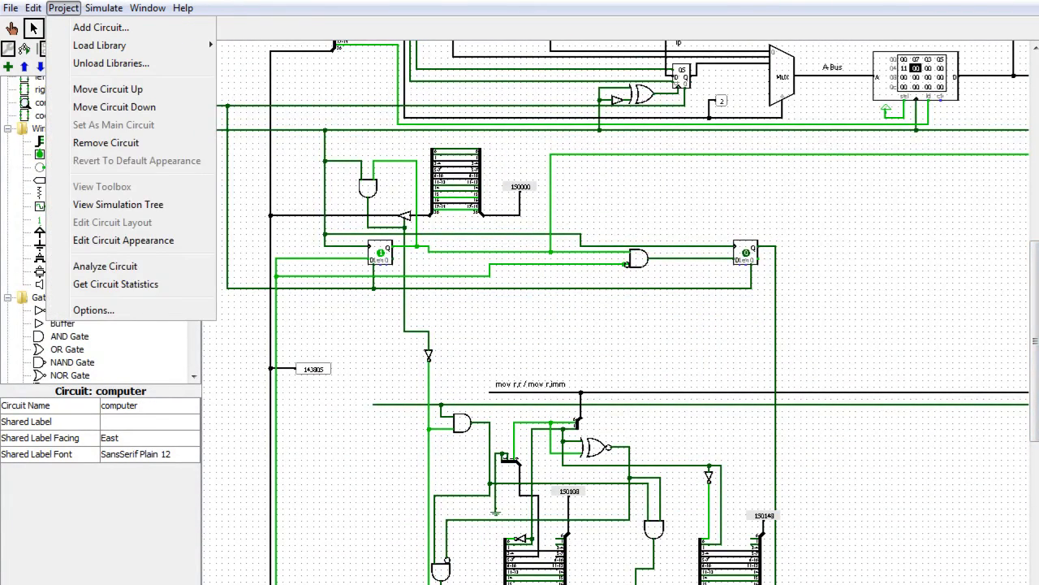
pyautogui.click(66, 9)
pyautogui.moveTo(455, 584); pyautogui.dragTo(382, 584)
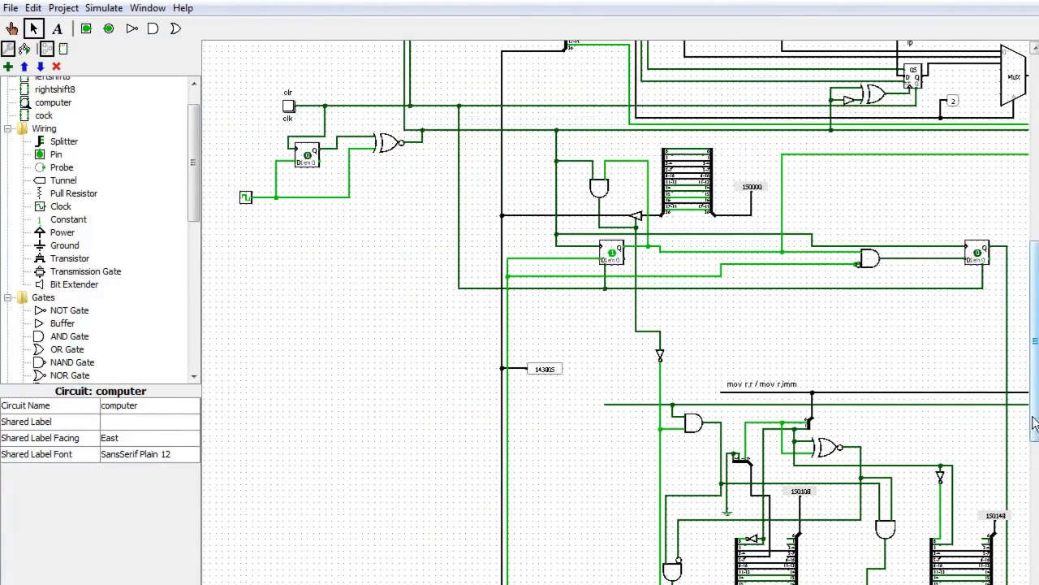
pyautogui.moveTo(1035, 422); pyautogui.dragTo(1034, 371)
pyautogui.click(14, 30)
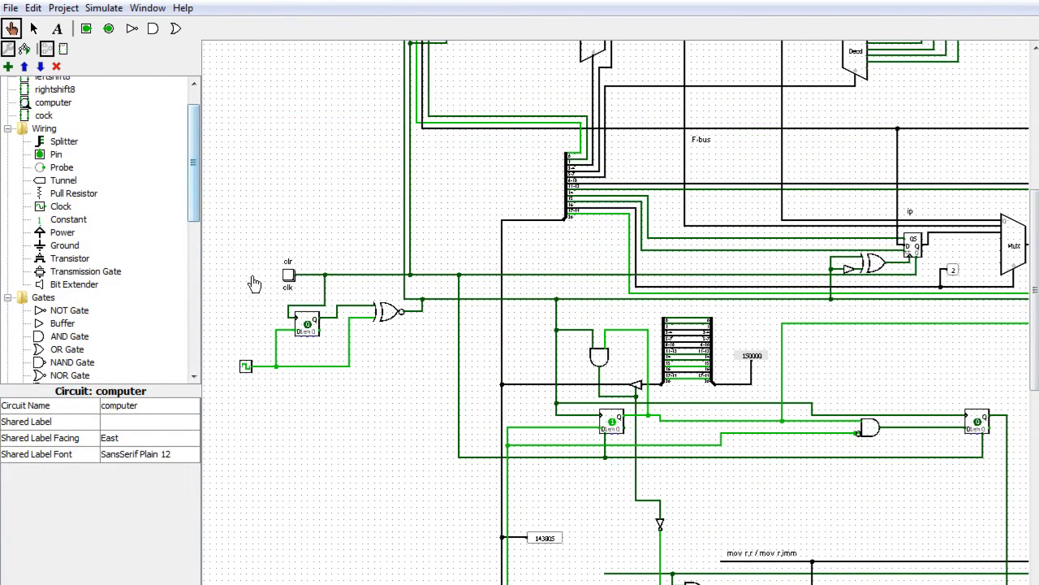
pyautogui.click(289, 275)
# Run the program again and examine the RAM, registers a and b, the ALU and the z, c and s flags
pyautogui.moveTo(382, 584); pyautogui.dragTo(553, 584)
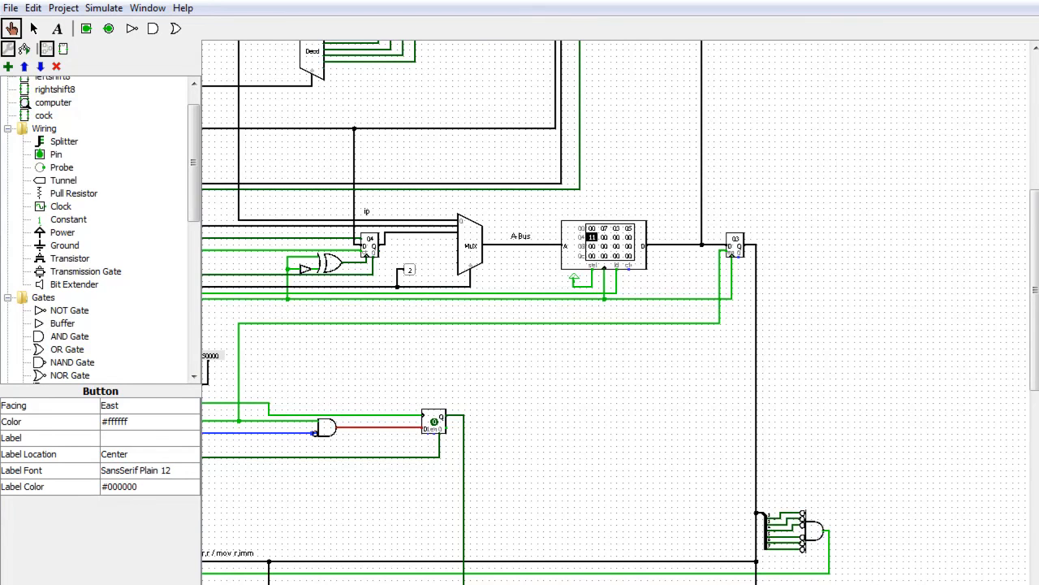
pyautogui.hscroll(-8, 616, 312)
pyautogui.moveTo(1033, 356); pyautogui.dragTo(1034, 262)
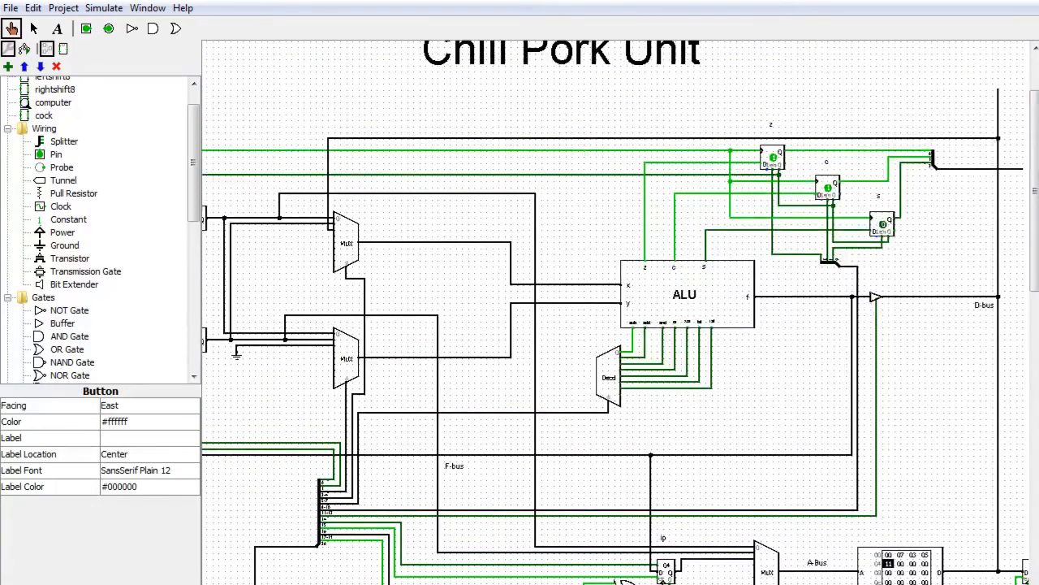
pyautogui.hscroll(-3, 616, 312)
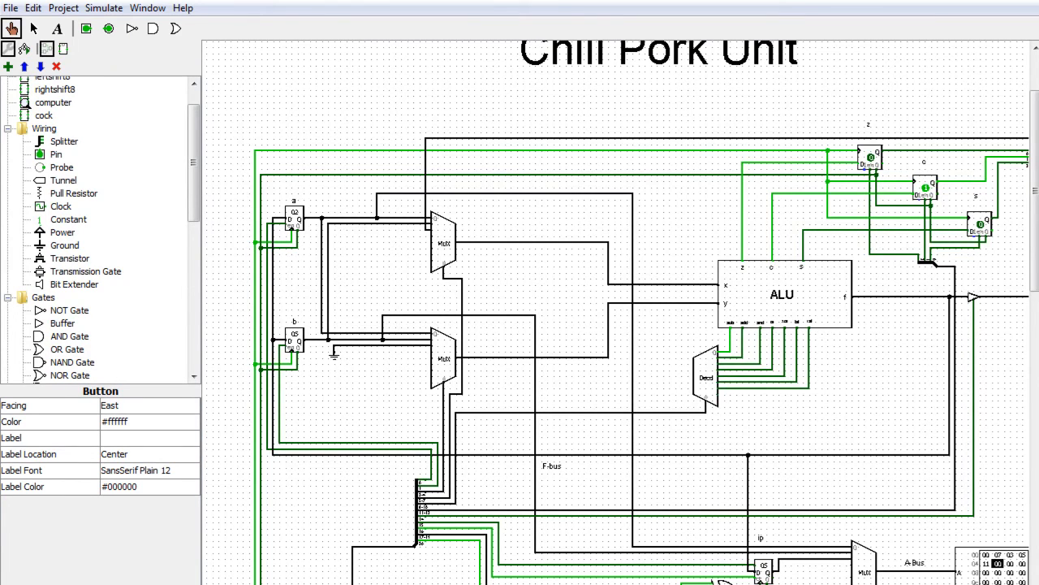
pyautogui.hscroll(5, 615, 312)
pyautogui.hscroll(-7, 615, 312)
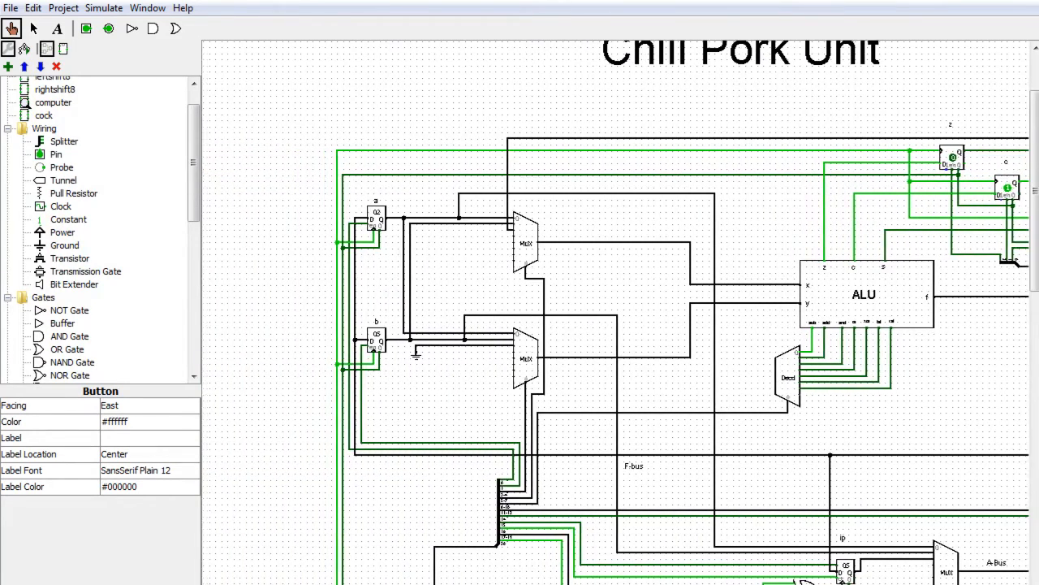
pyautogui.hscroll(10, 616, 312)
# Examine the RAM, registers a and b, the ALU and its flags, plus the add/sub r,r decoder
pyautogui.click(650, 564)
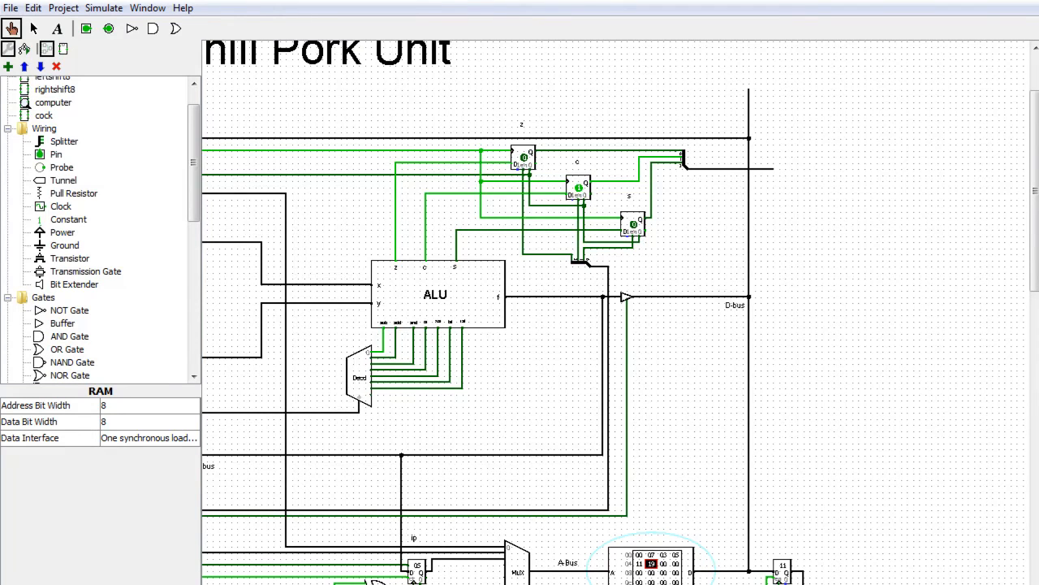
pyautogui.hscroll(-5, 616, 312)
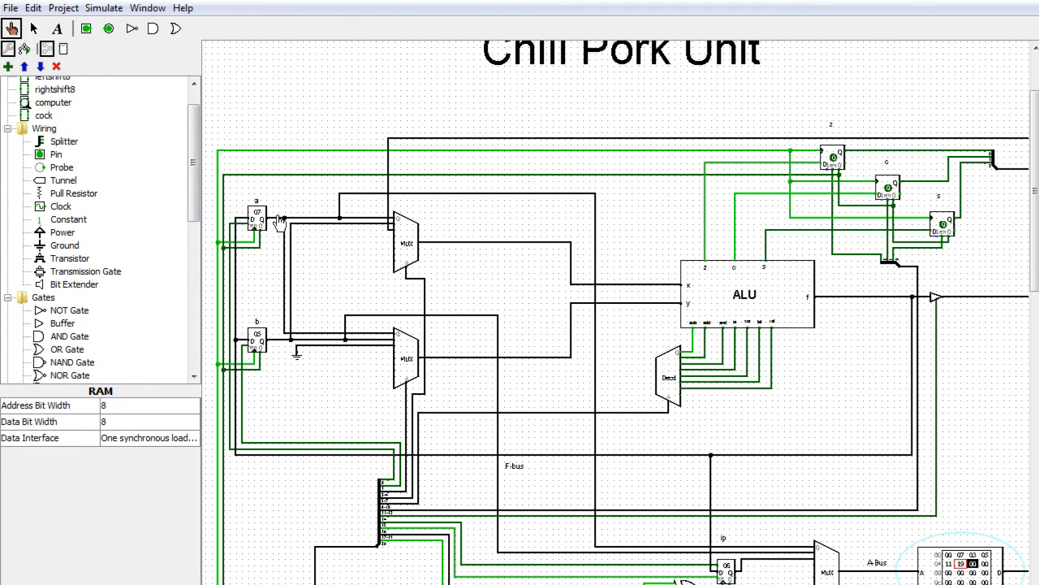
pyautogui.moveTo(487, 583); pyautogui.dragTo(833, 582)
pyautogui.moveTo(1036, 280); pyautogui.dragTo(1035, 463)
pyautogui.moveTo(1035, 357); pyautogui.dragTo(1035, 583)
pyautogui.moveTo(666, 582); pyautogui.dragTo(776, 582)
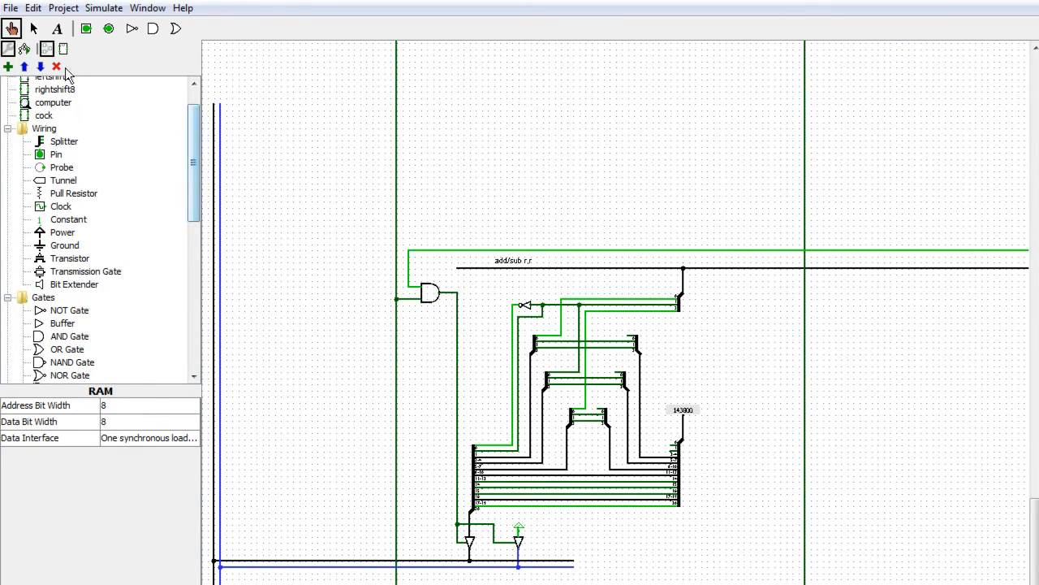
# Duplicate the XNOR gate with its splitter, constant, AND gate and wires from the mov r,r / mov r,imm decoder into the empty space beside it
pyautogui.click(34, 29)
pyautogui.moveTo(752, 583); pyautogui.dragTo(507, 584)
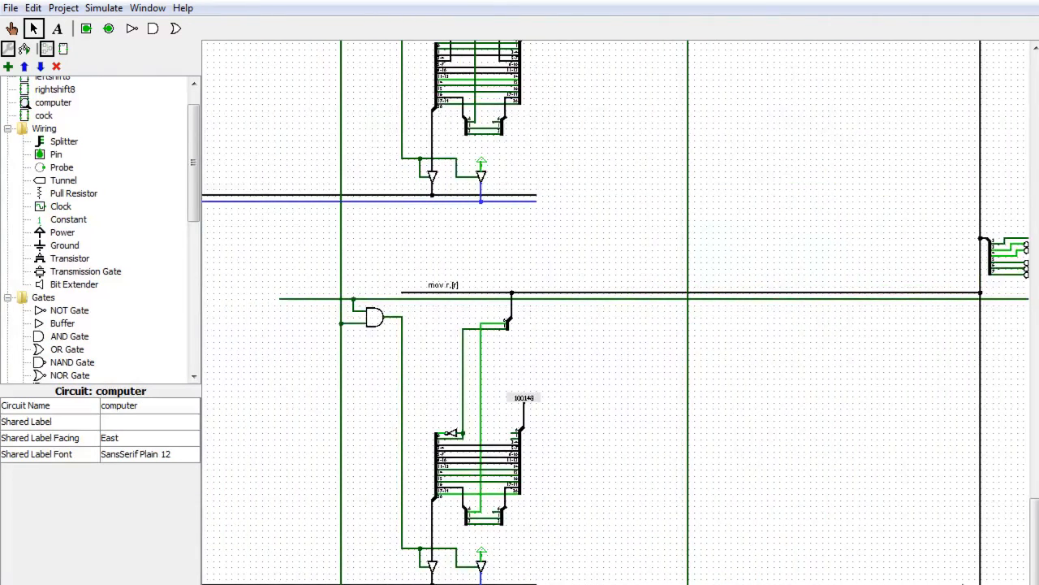
pyautogui.moveTo(1034, 584); pyautogui.dragTo(1005, 392)
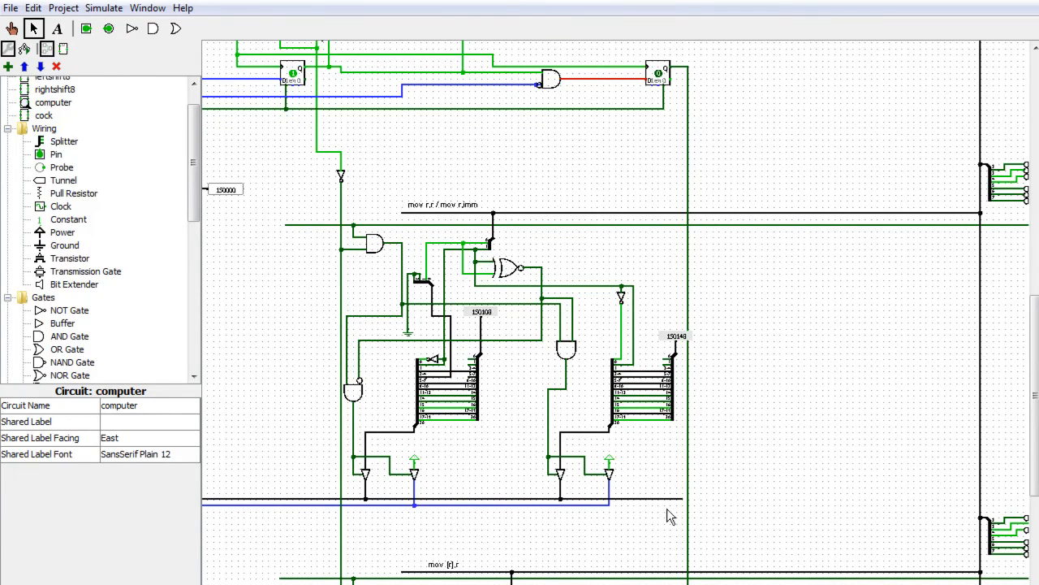
pyautogui.moveTo(679, 542); pyautogui.dragTo(629, 513)
pyautogui.scroll(-3, 517, 497)
pyautogui.scroll(2, 518, 497)
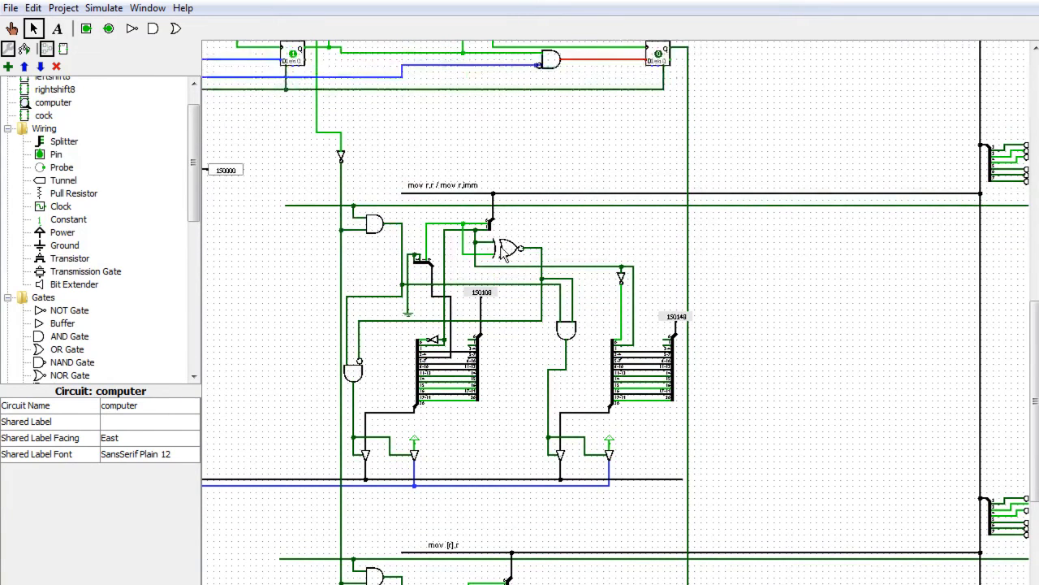
pyautogui.click(506, 251)
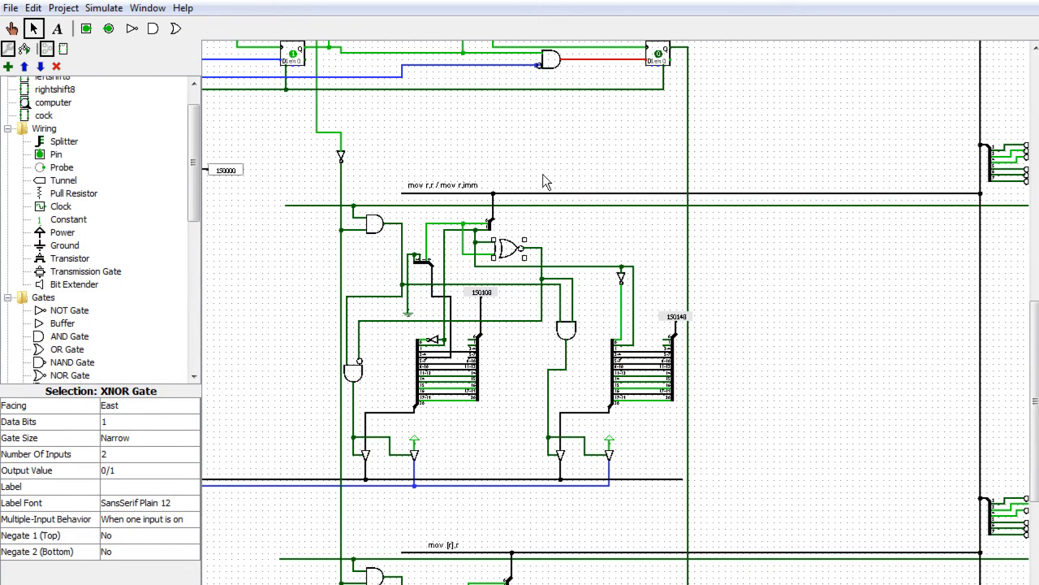
pyautogui.moveTo(600, 349); pyautogui.dragTo(439, 128)
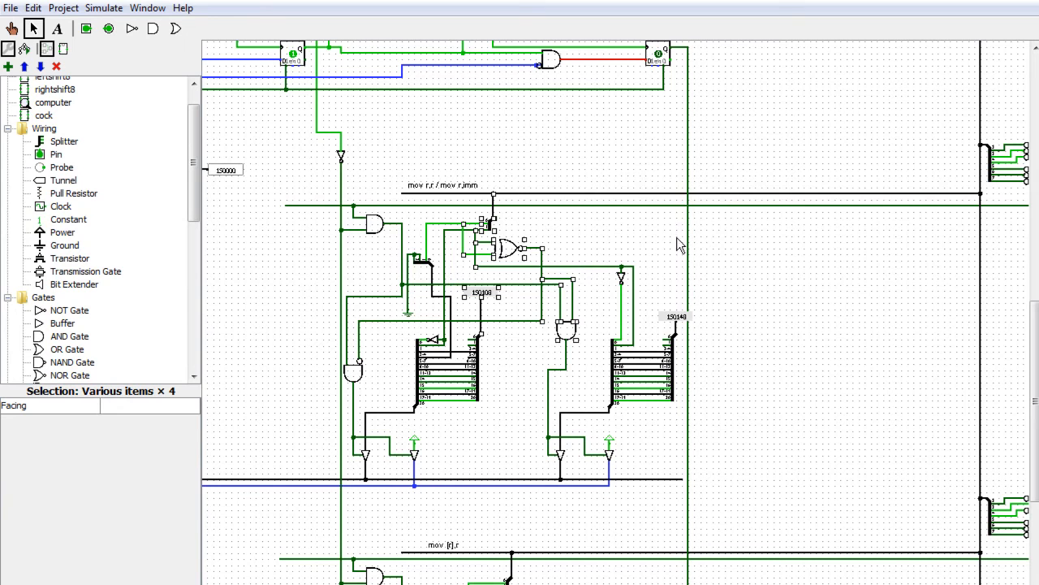
pyautogui.moveTo(527, 258); pyautogui.dragTo(840, 325)
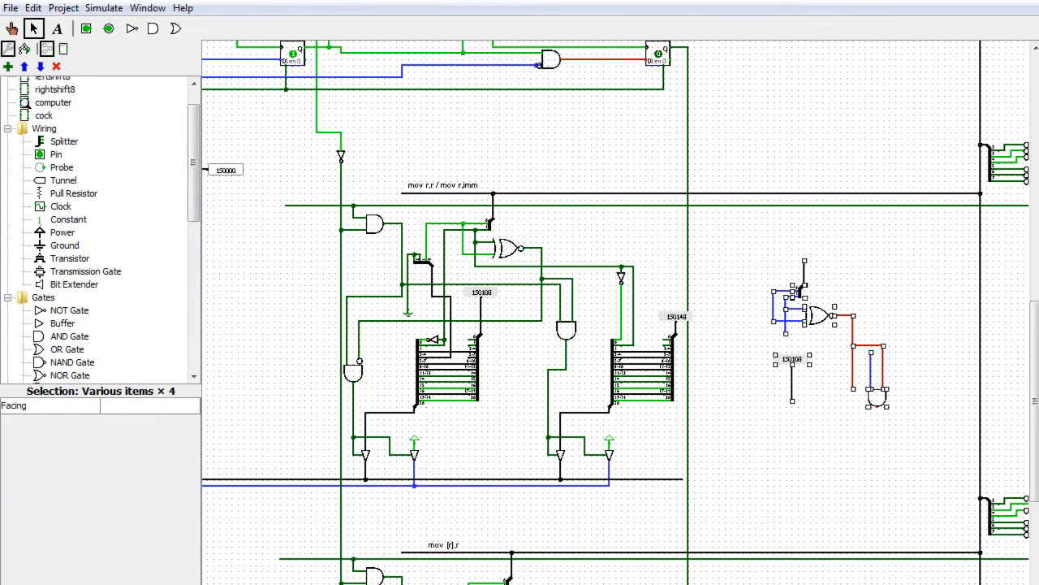
# Move the long vertical wire on the right side of the add/sub r,r decoder further right to make room
pyautogui.hscroll(10, 615, 313)
pyautogui.hscroll(-3, 616, 313)
pyautogui.moveTo(450, 398); pyautogui.dragTo(893, 584)
pyautogui.moveTo(1034, 445); pyautogui.dragTo(1035, 581)
pyautogui.moveTo(1034, 536)
pyautogui.mouseDown()
pyautogui.moveTo(1035, 579)
pyautogui.moveTo(1035, 539)
pyautogui.mouseUp()
pyautogui.moveTo(730, 584); pyautogui.dragTo(905, 584)
pyautogui.moveTo(1033, 550); pyautogui.dragTo(1034, 584)
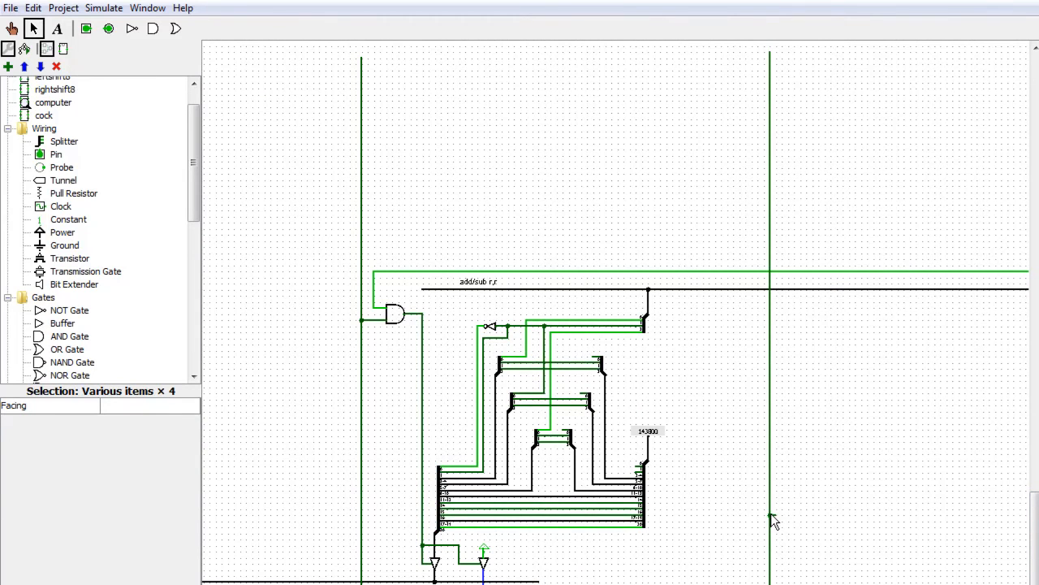
pyautogui.moveTo(770, 515); pyautogui.dragTo(777, 515)
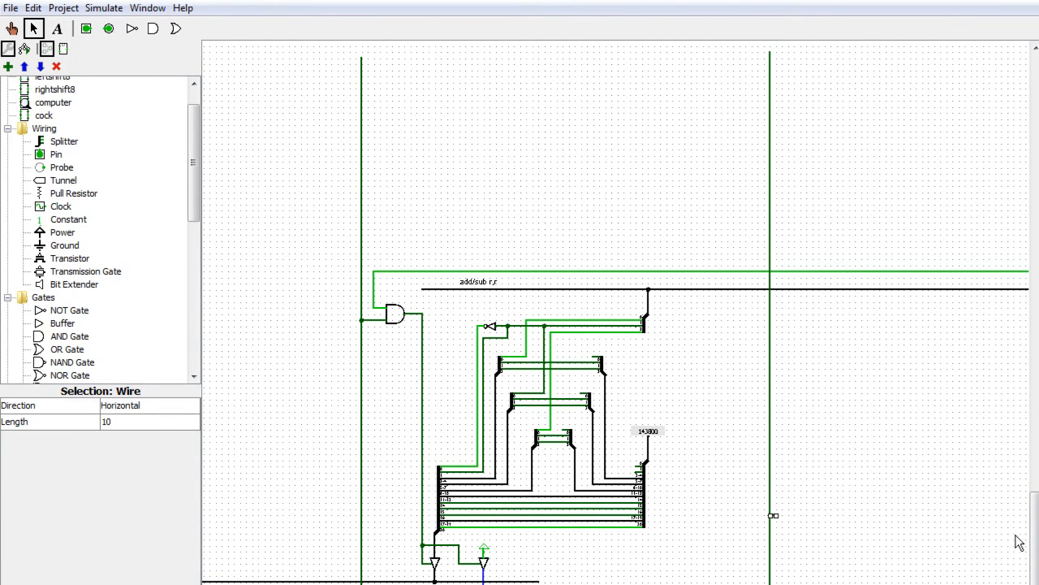
pyautogui.click(1020, 543)
pyautogui.click(769, 520)
pyautogui.moveTo(769, 520); pyautogui.dragTo(941, 519)
# Move the duplicated XNOR group beside the add/sub r,r decoder, with its splitter attached to the add/sub r,r line
pyautogui.moveTo(1036, 572); pyautogui.dragTo(1038, 488)
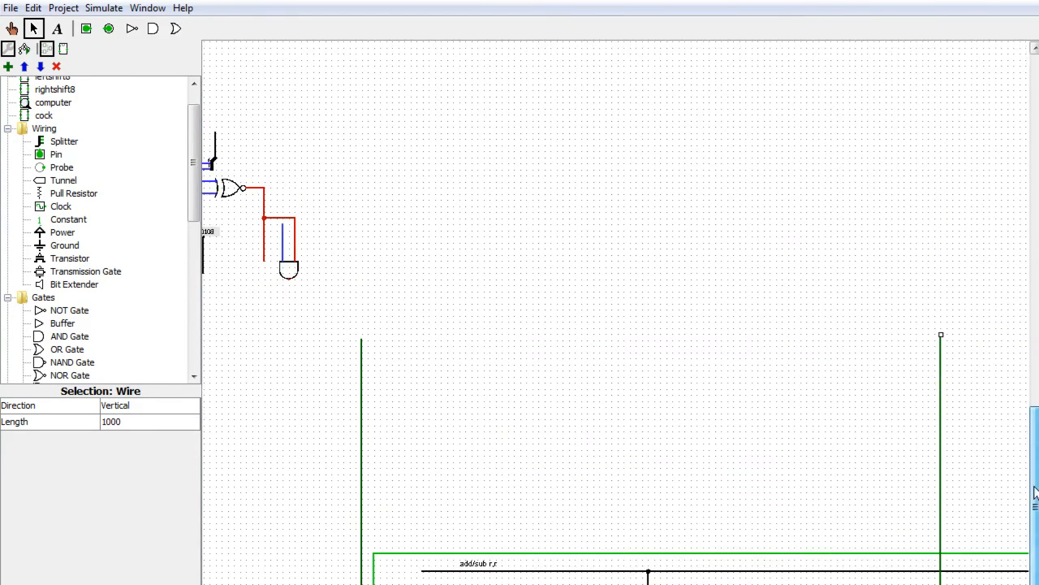
pyautogui.moveTo(641, 584); pyautogui.dragTo(569, 584)
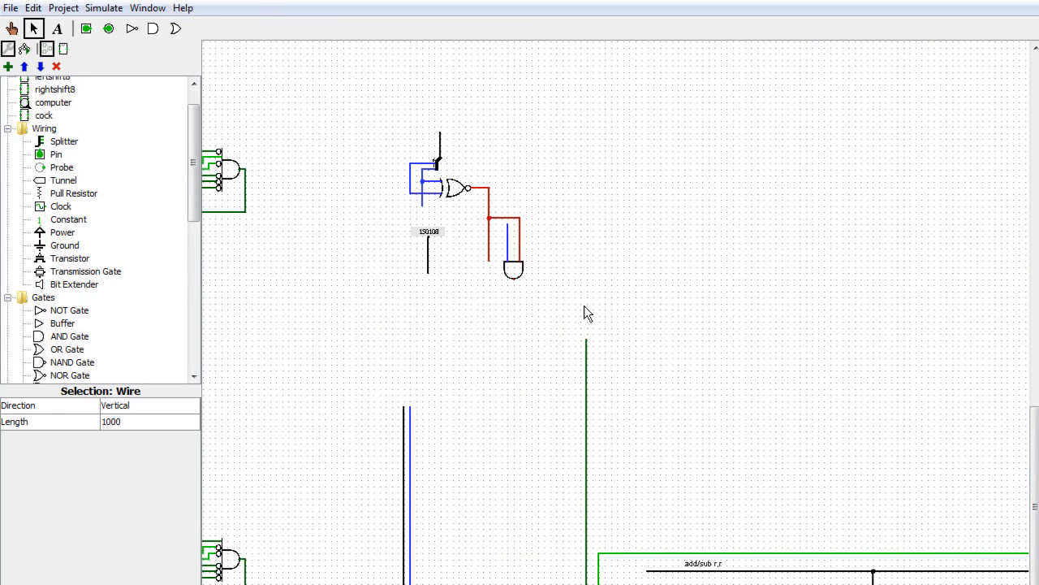
pyautogui.moveTo(584, 297); pyautogui.dragTo(352, 72)
pyautogui.moveTo(464, 195); pyautogui.dragTo(930, 584)
pyautogui.moveTo(1034, 573); pyautogui.dragTo(1034, 584)
pyautogui.moveTo(601, 584); pyautogui.dragTo(522, 561)
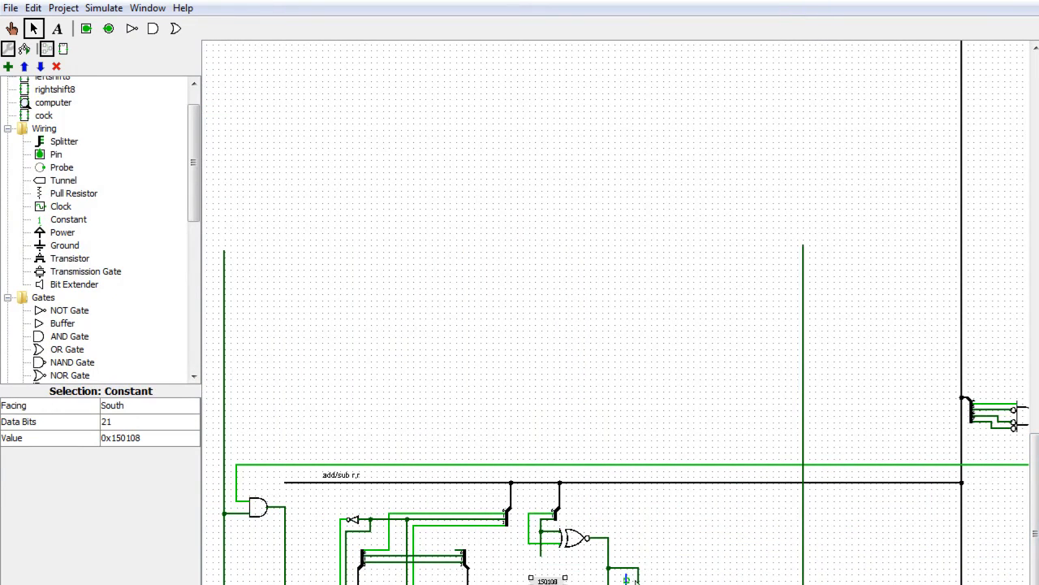
# Delete the copied constant 0x150108 and the leftover wires below the copied XNOR gate
pyautogui.press('Delete')
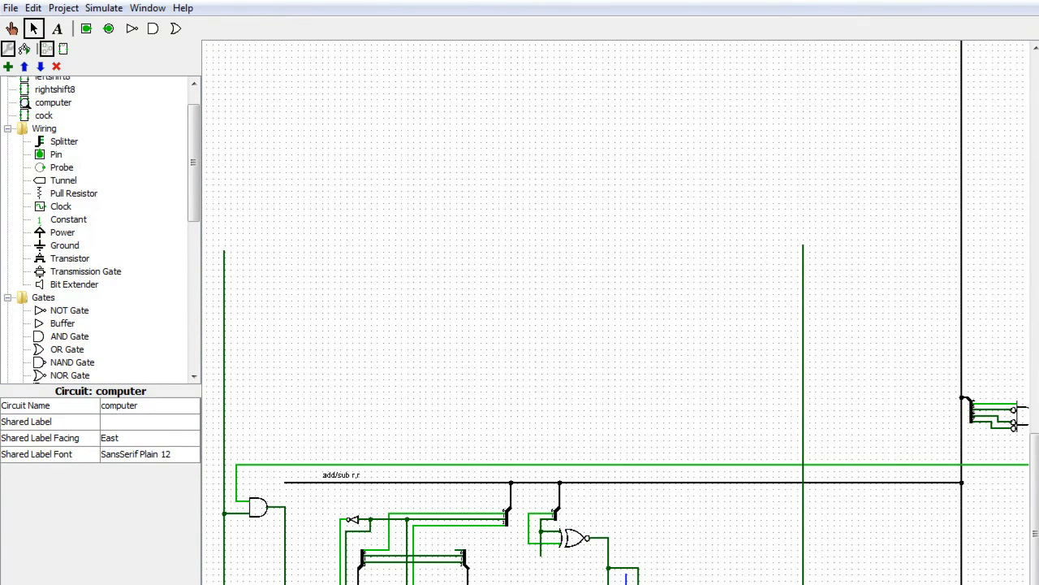
pyautogui.click(608, 583)
pyautogui.click(789, 558)
# Delete the copied splitter and its wires between the add/sub r,r line and the XNOR gate
pyautogui.moveTo(1035, 502); pyautogui.dragTo(1035, 544)
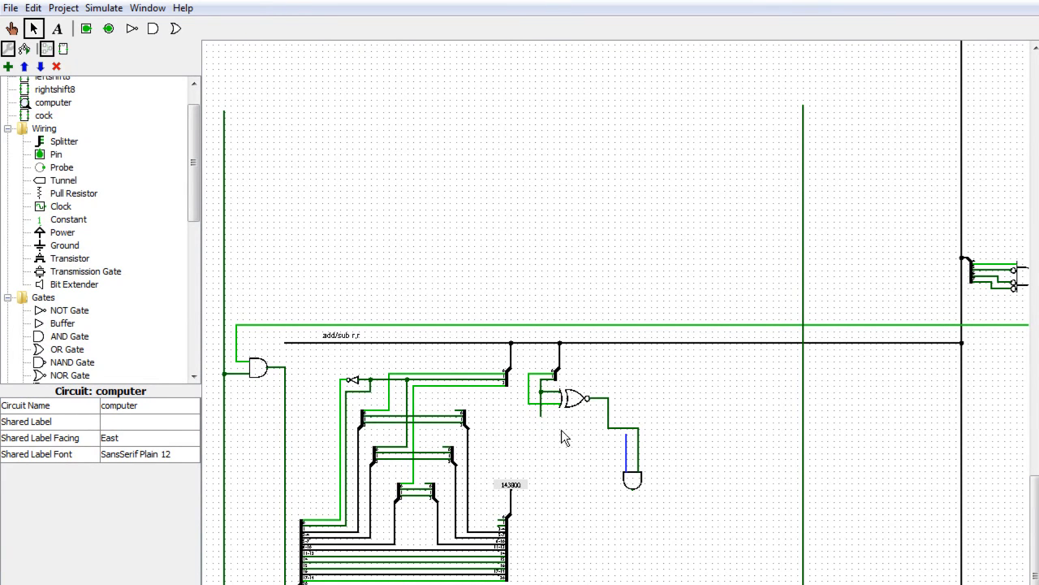
pyautogui.moveTo(558, 436); pyautogui.dragTo(515, 341)
pyautogui.press('Delete')
pyautogui.click(559, 367)
pyautogui.press('Delete')
# Wire the two XNOR gate inputs to the first two outputs of the original add/sub r,r splitter
pyautogui.moveTo(646, 414); pyautogui.dragTo(524, 378)
pyautogui.moveTo(574, 406)
pyautogui.mouseDown()
pyautogui.moveTo(573, 418)
pyautogui.moveTo(520, 405)
pyautogui.moveTo(499, 381)
pyautogui.mouseUp()
pyautogui.click(546, 410)
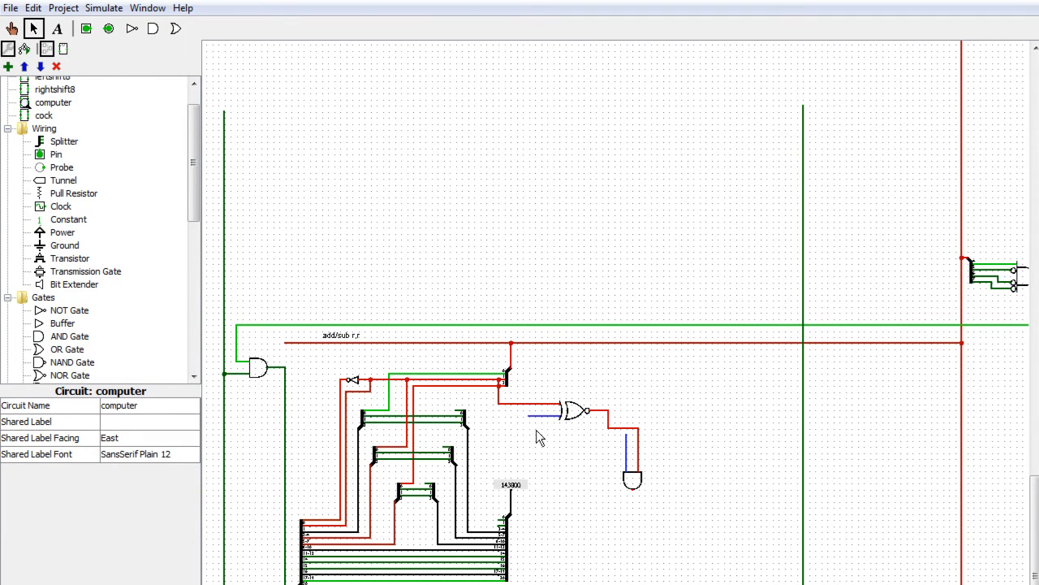
pyautogui.hotkey('ctrl', 'z')
pyautogui.moveTo(533, 406); pyautogui.dragTo(487, 382)
pyautogui.moveTo(530, 417); pyautogui.dragTo(480, 376)
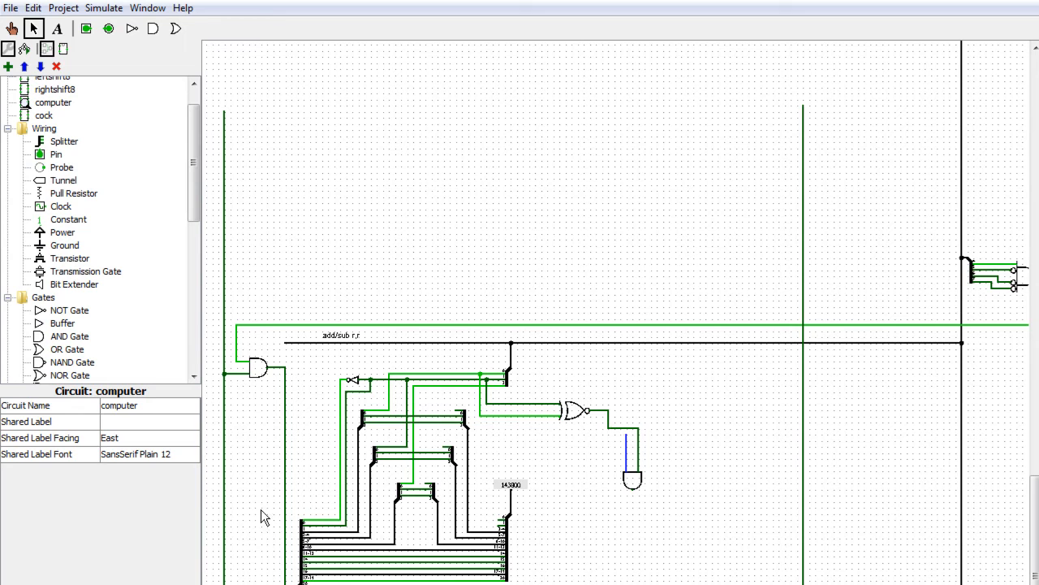
# Delete the vertical output wire of the add/sub r,r AND gate and place a new south-facing AND gate in its path
pyautogui.click(285, 493)
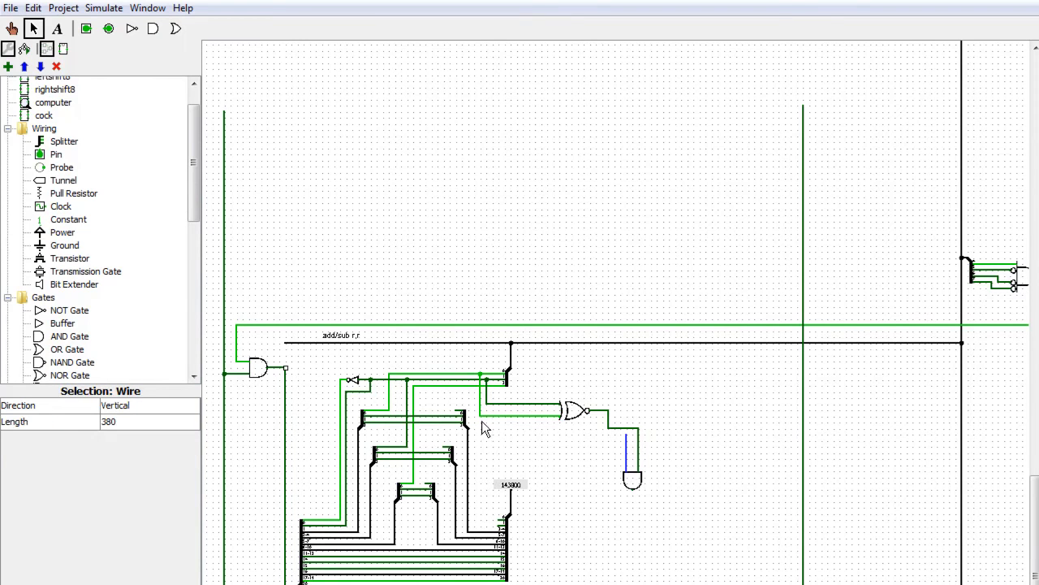
pyautogui.press('Delete')
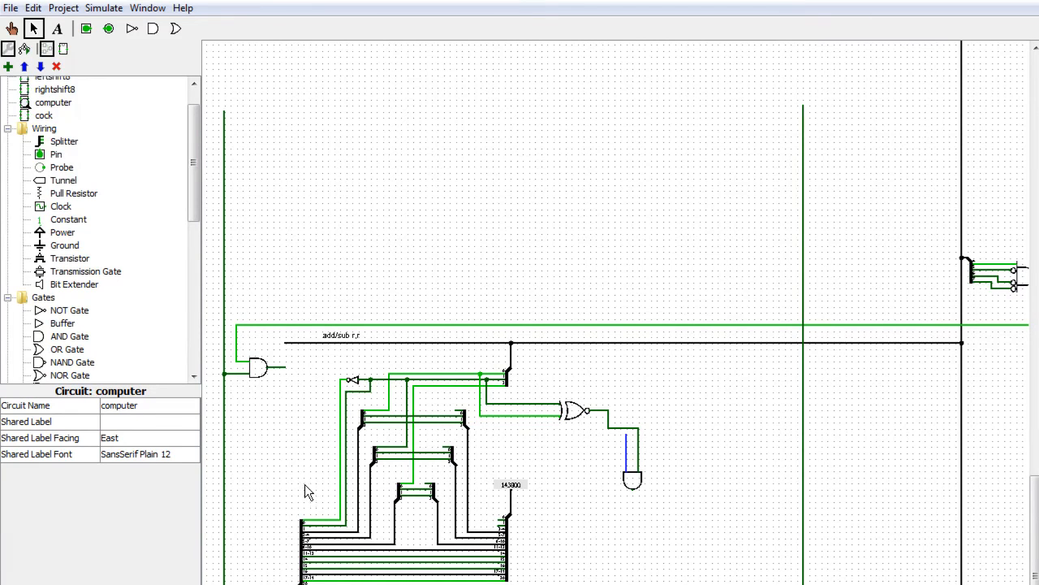
pyautogui.click(42, 337)
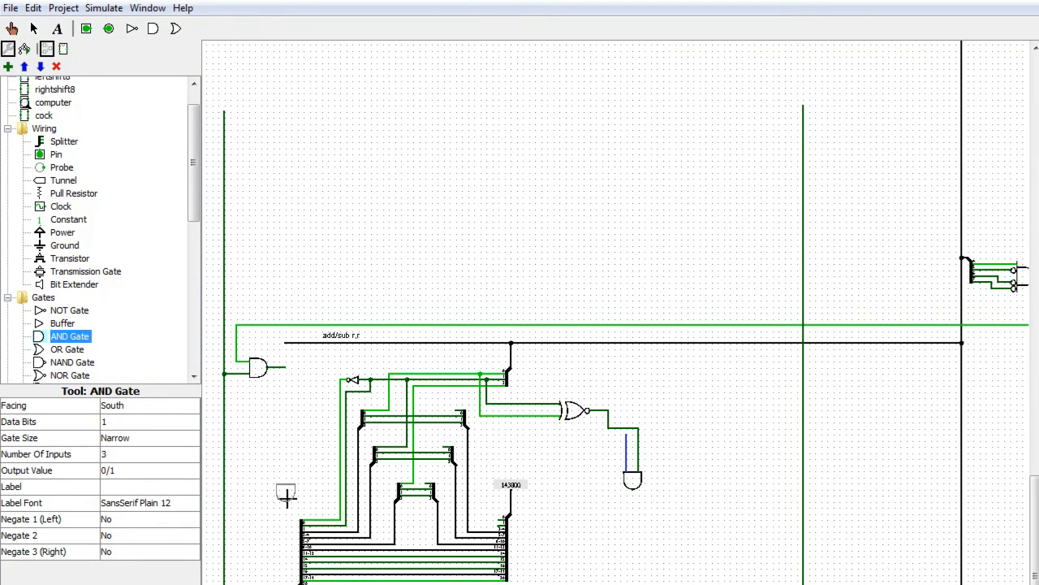
pyautogui.click(286, 496)
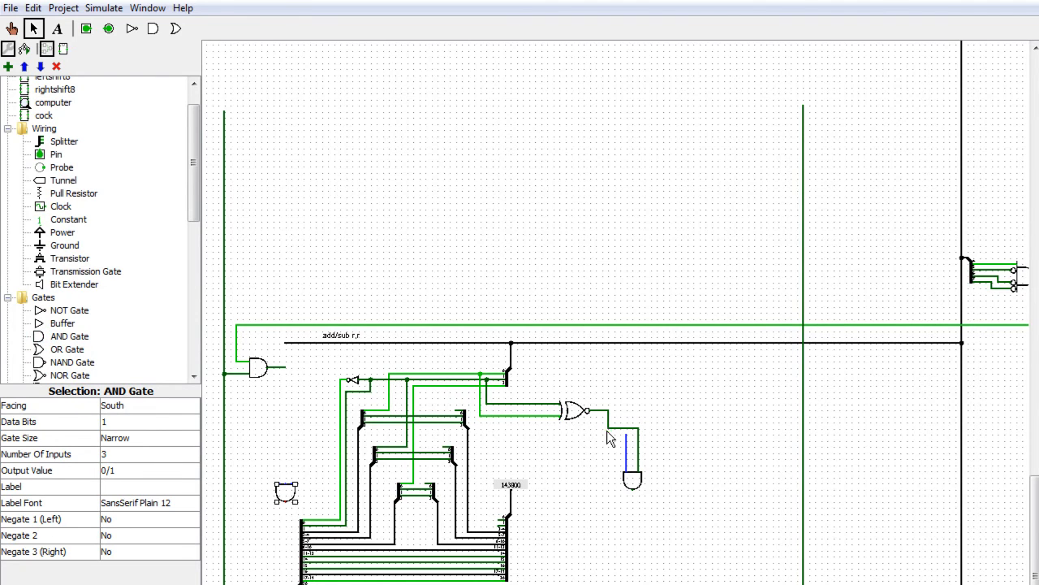
# Run a wire from the XNOR output toward the new AND gate and set the gate to 2 inputs with Negate 2 (Right) on Yes
pyautogui.moveTo(607, 439); pyautogui.dragTo(296, 439)
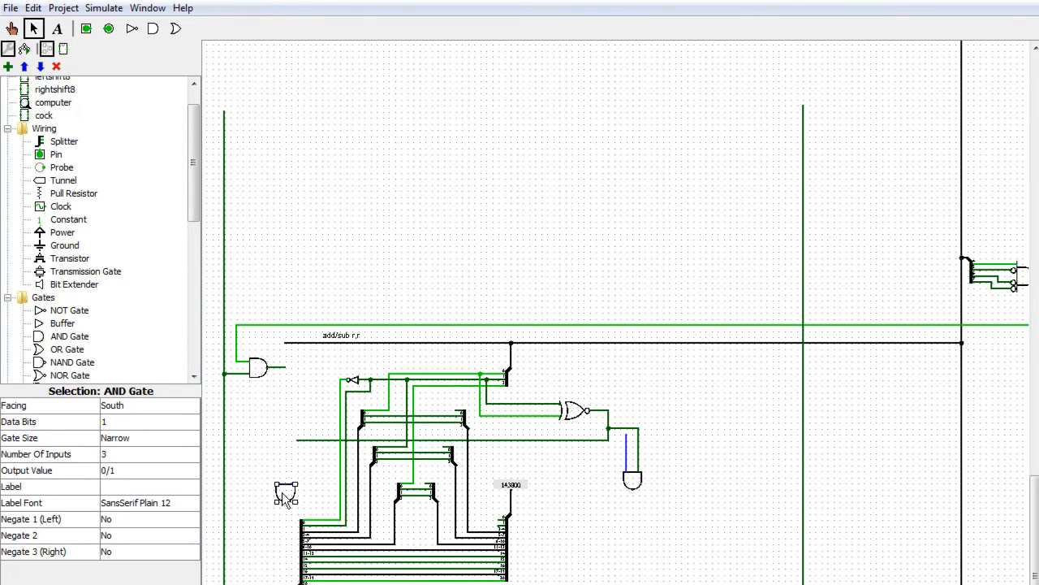
pyautogui.click(116, 457)
pyautogui.click(194, 488)
pyautogui.click(162, 455)
pyautogui.click(145, 471)
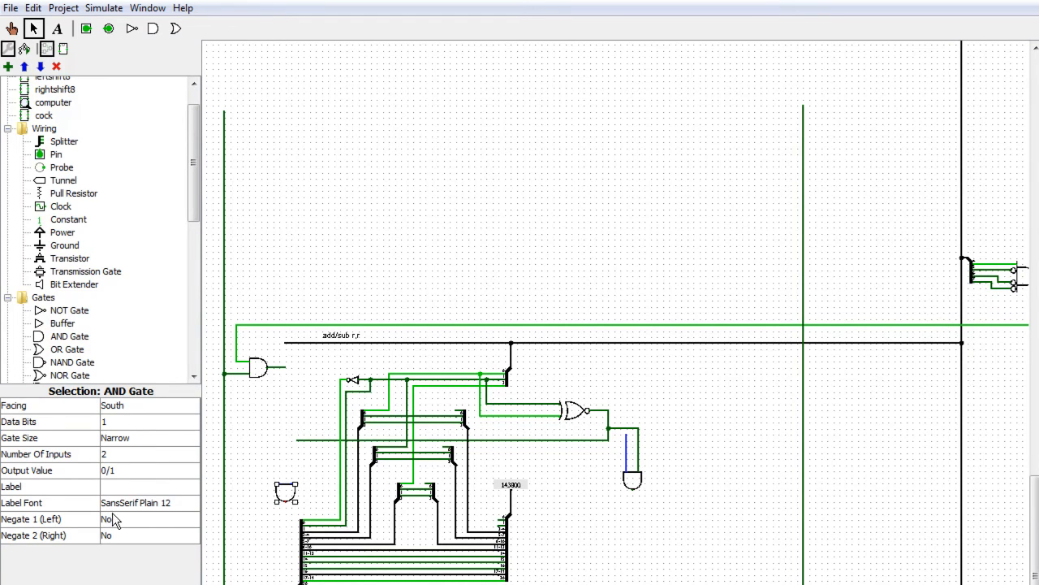
pyautogui.click(122, 535)
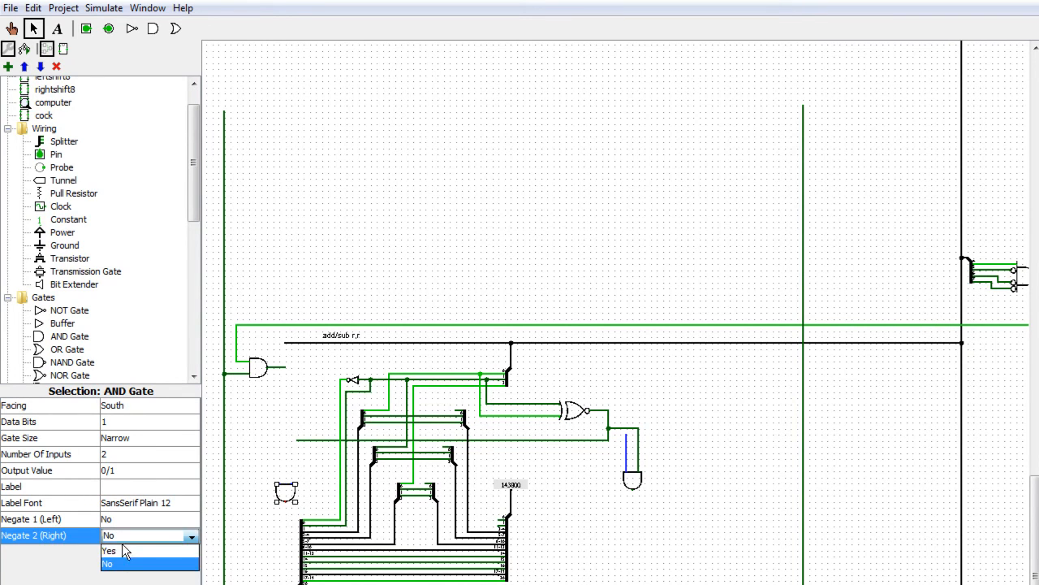
pyautogui.click(122, 559)
# Connect the XNOR output and the first AND gate to the new AND gate's inputs, and wire its output down to the buffers
pyautogui.moveTo(299, 441); pyautogui.dragTo(293, 479)
pyautogui.moveTo(283, 388); pyautogui.dragTo(273, 355)
pyautogui.click(290, 366)
pyautogui.press('Delete')
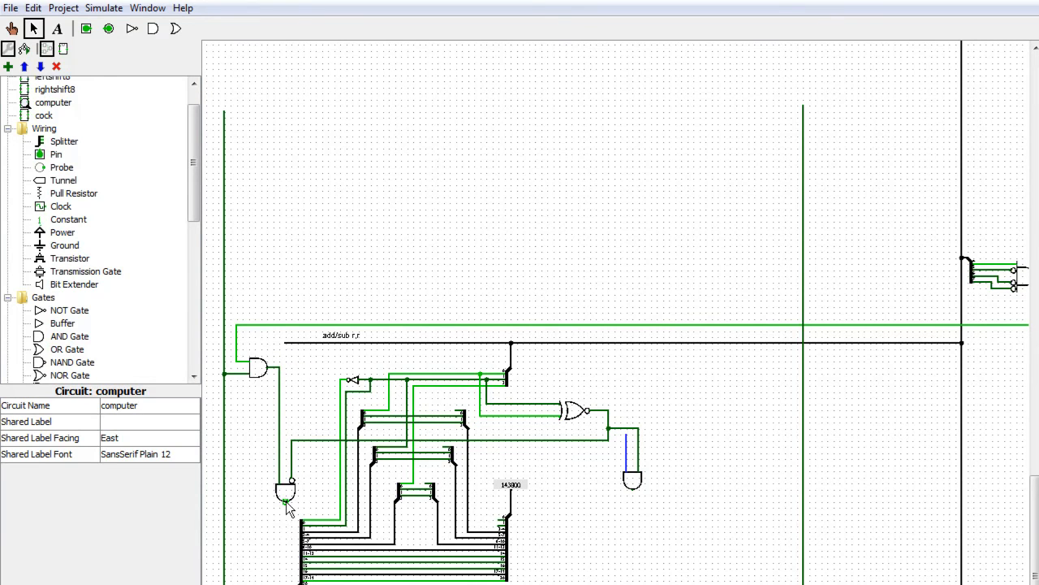
pyautogui.moveTo(285, 501); pyautogui.dragTo(285, 583)
# Wire the first AND gate's output to the free input of the AND gate below the XNOR, and move that gate slightly up
pyautogui.moveTo(626, 436); pyautogui.dragTo(628, 447)
pyautogui.moveTo(282, 369)
pyautogui.mouseDown()
pyautogui.moveTo(618, 365)
pyautogui.moveTo(628, 460)
pyautogui.mouseUp()
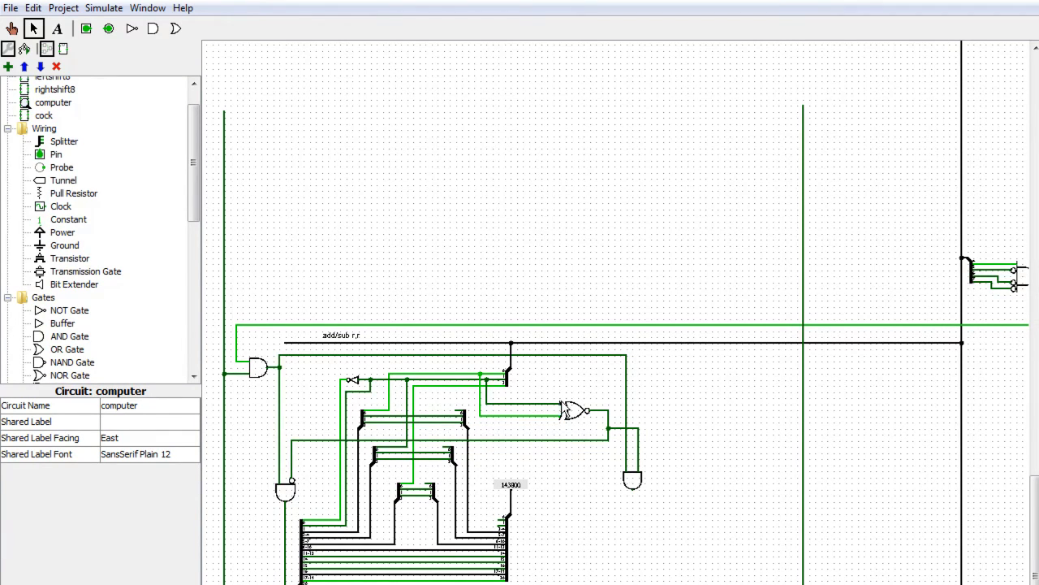
pyautogui.click(633, 483)
pyautogui.moveTo(635, 482)
pyautogui.mouseDown()
pyautogui.moveTo(630, 466)
pyautogui.moveTo(637, 471)
pyautogui.mouseUp()
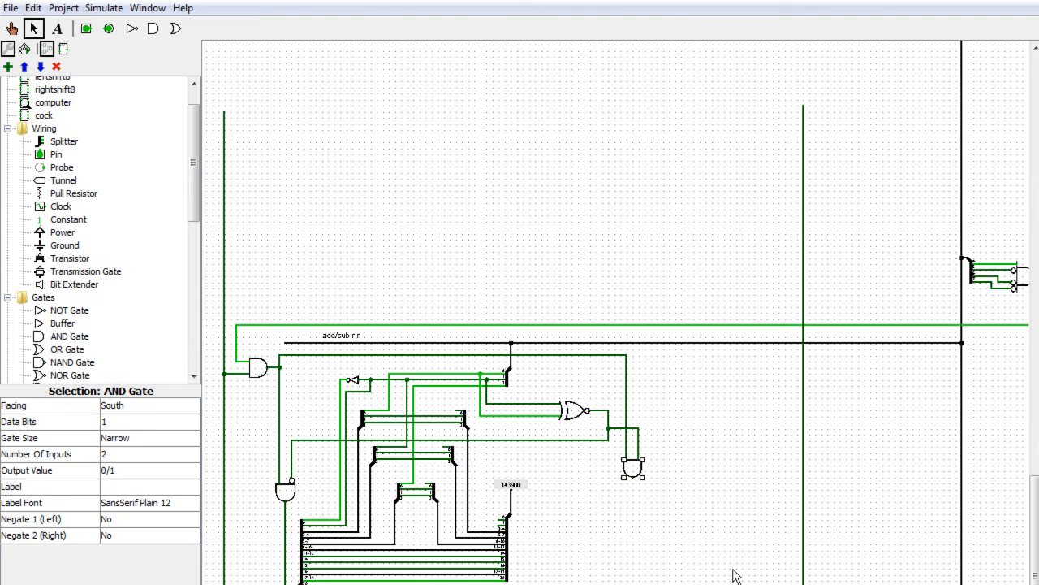
# Move the long vertical wire further right until it runs just beside the instruction bus
pyautogui.click(804, 562)
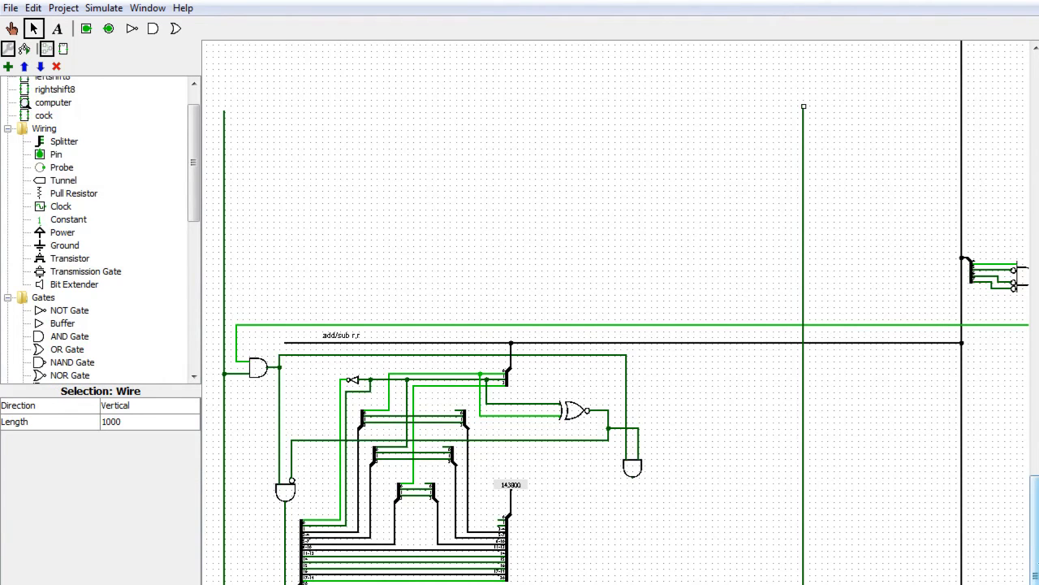
pyautogui.scroll(-3, 805, 552)
pyautogui.moveTo(804, 512); pyautogui.dragTo(953, 505)
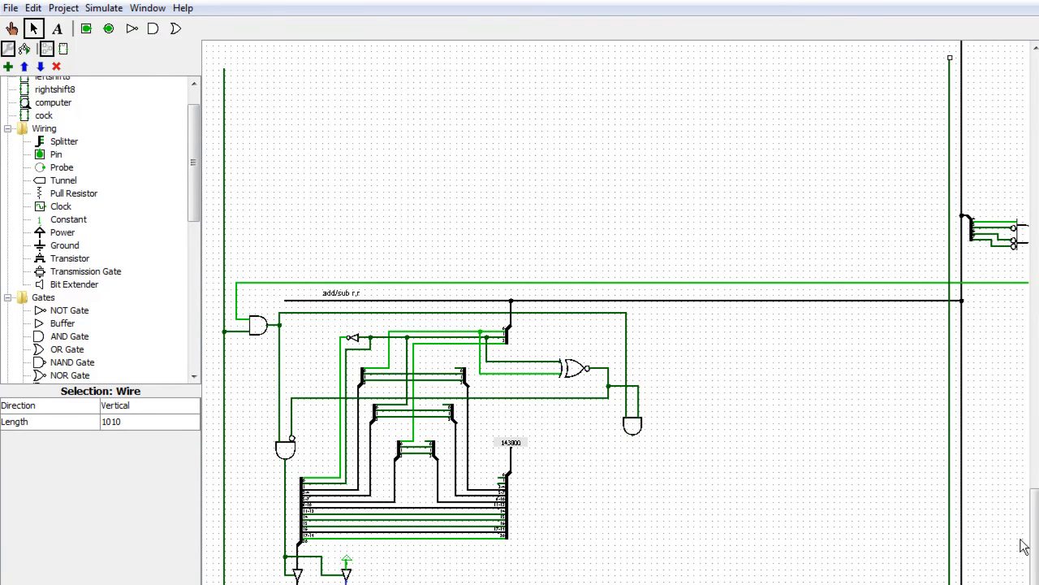
# Duplicate the add/sub r,r splitter block with its 143800 constant and buffers to the right, and clear the stray copied pieces
pyautogui.moveTo(542, 582); pyautogui.dragTo(286, 306)
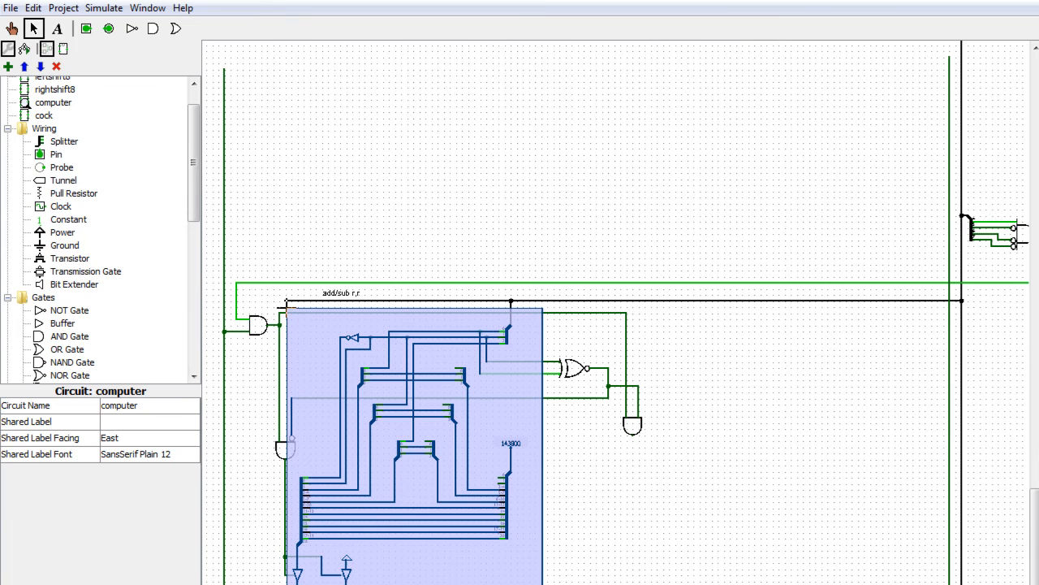
pyautogui.moveTo(285, 307); pyautogui.dragTo(288, 290)
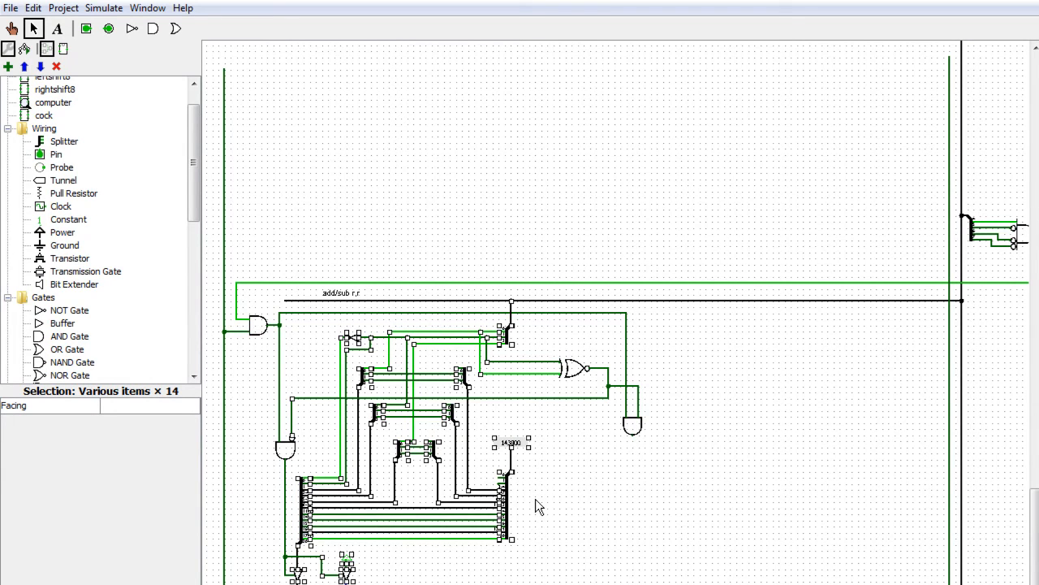
pyautogui.moveTo(510, 521); pyautogui.dragTo(872, 520)
pyautogui.click(662, 446)
pyautogui.click(658, 416)
pyautogui.click(832, 477)
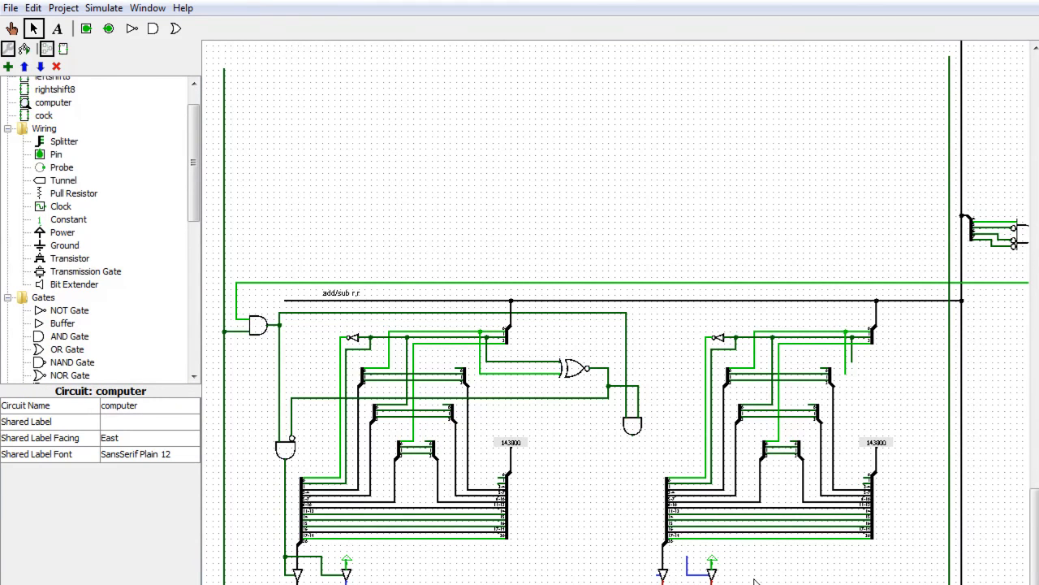
# Wire the output of the AND gate below the XNOR to the control inputs of both duplicated buffers
pyautogui.moveTo(661, 572); pyautogui.dragTo(632, 433)
pyautogui.moveTo(694, 561); pyautogui.dragTo(636, 557)
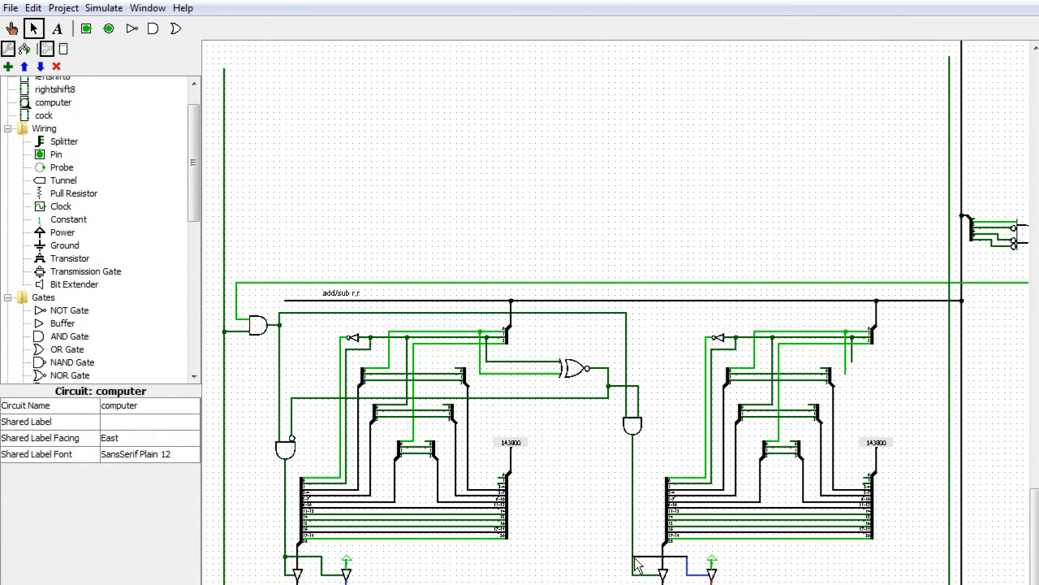
pyautogui.moveTo(635, 557)
pyautogui.mouseDown()
pyautogui.moveTo(647, 558)
pyautogui.moveTo(633, 557)
pyautogui.mouseUp()
pyautogui.click(647, 557)
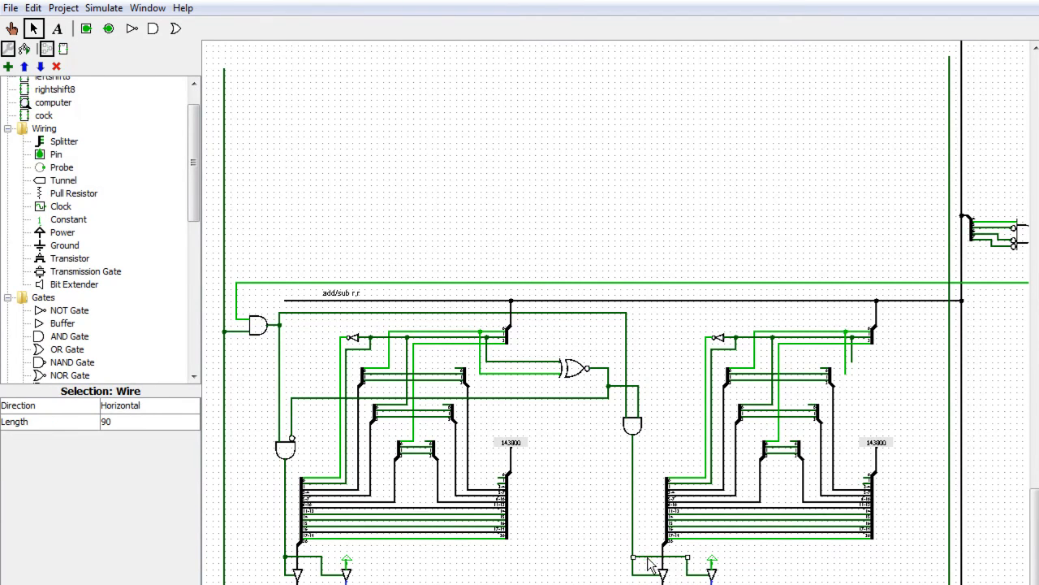
# Remove the second buffer and its control wiring from below the duplicated splitter block, leaving only the buffer fed by the block's output
pyautogui.press('Delete')
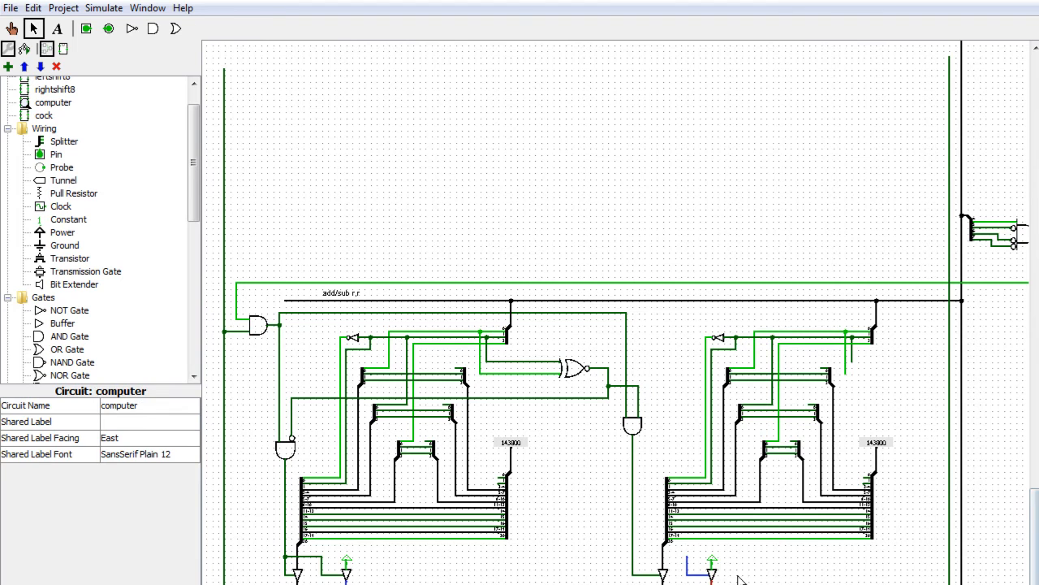
pyautogui.moveTo(729, 578); pyautogui.dragTo(679, 551)
pyautogui.press('Delete')
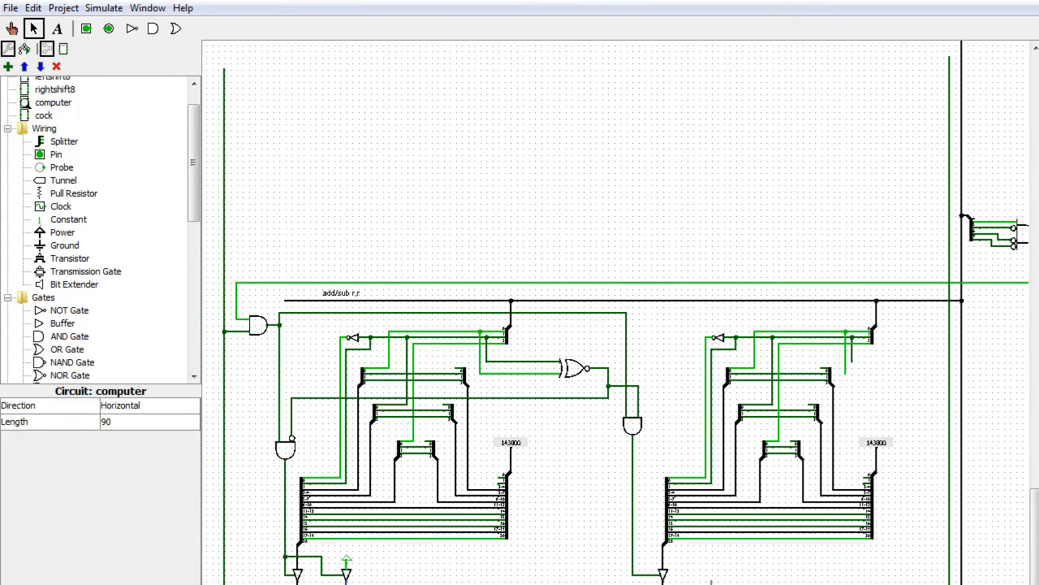
# Rewire the original block's second buffer control to the line entering the lower-left AND gate instead of that gate's output
pyautogui.click(290, 557)
pyautogui.press('Delete')
pyautogui.moveTo(322, 557)
pyautogui.mouseDown()
pyautogui.moveTo(273, 543)
pyautogui.moveTo(279, 428)
pyautogui.mouseUp()
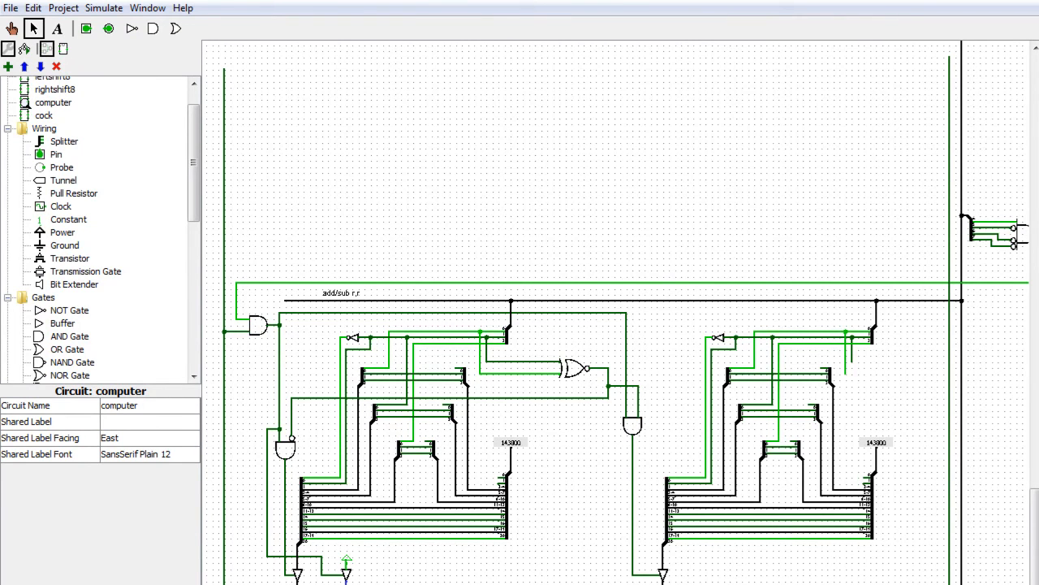
# Delete the leftover vertical wire stubs in the duplicated block and redraw the horizontal wire into its opcode splitter without them
pyautogui.hscroll(2, 615, 313)
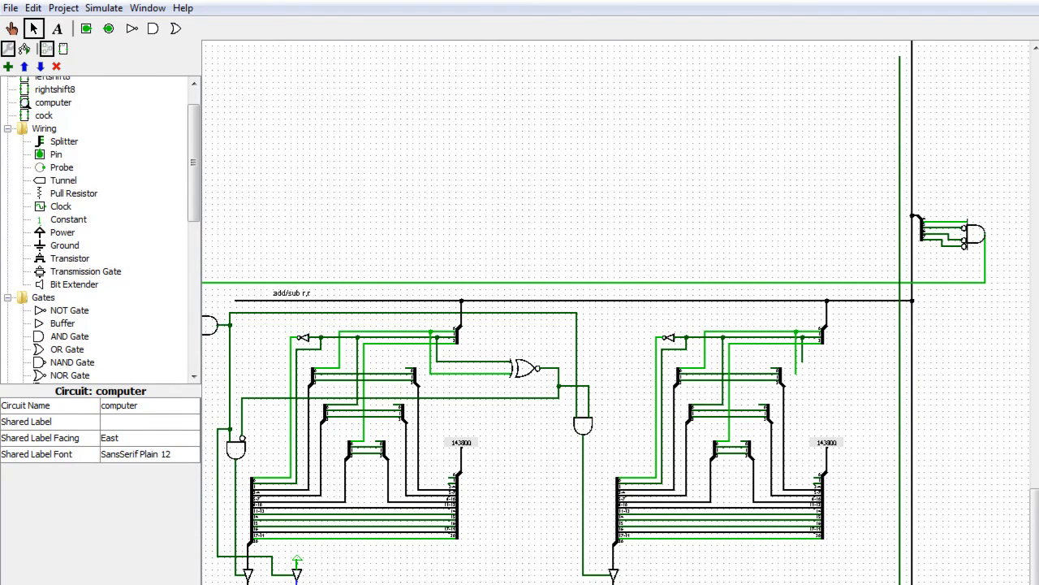
pyautogui.click(801, 359)
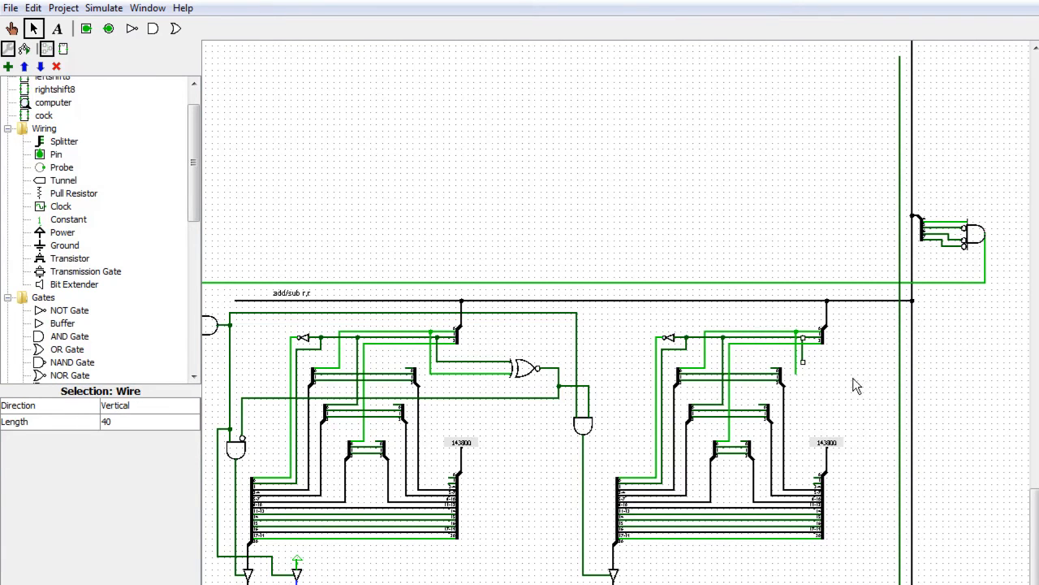
pyautogui.click(808, 366)
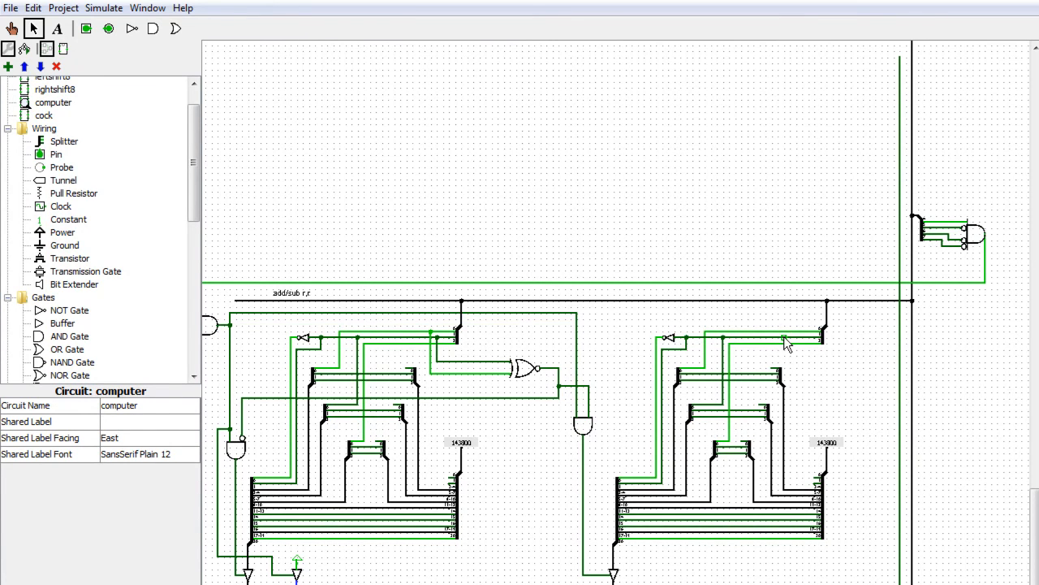
pyautogui.click(785, 338)
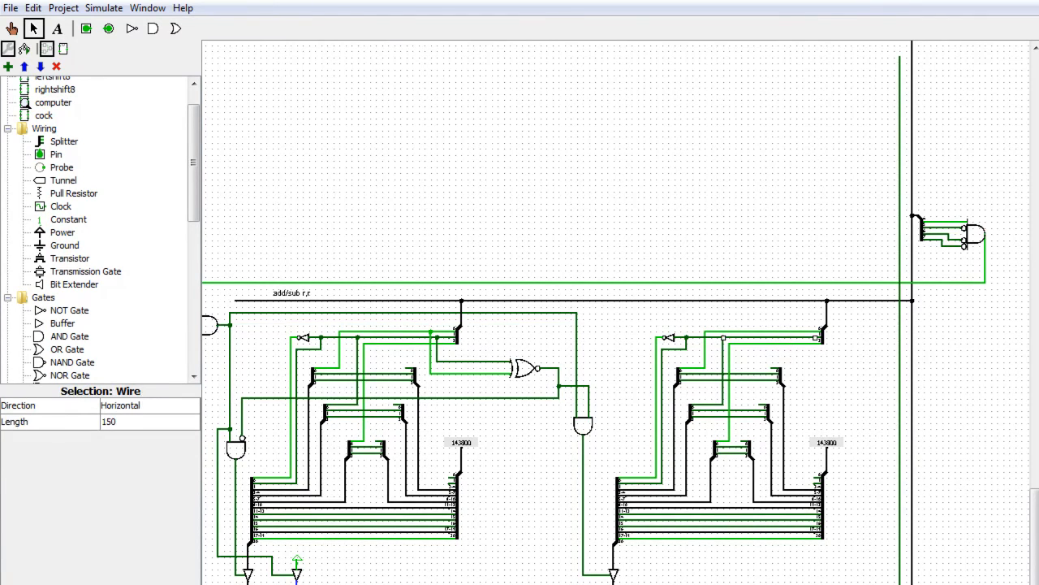
pyautogui.press('Delete')
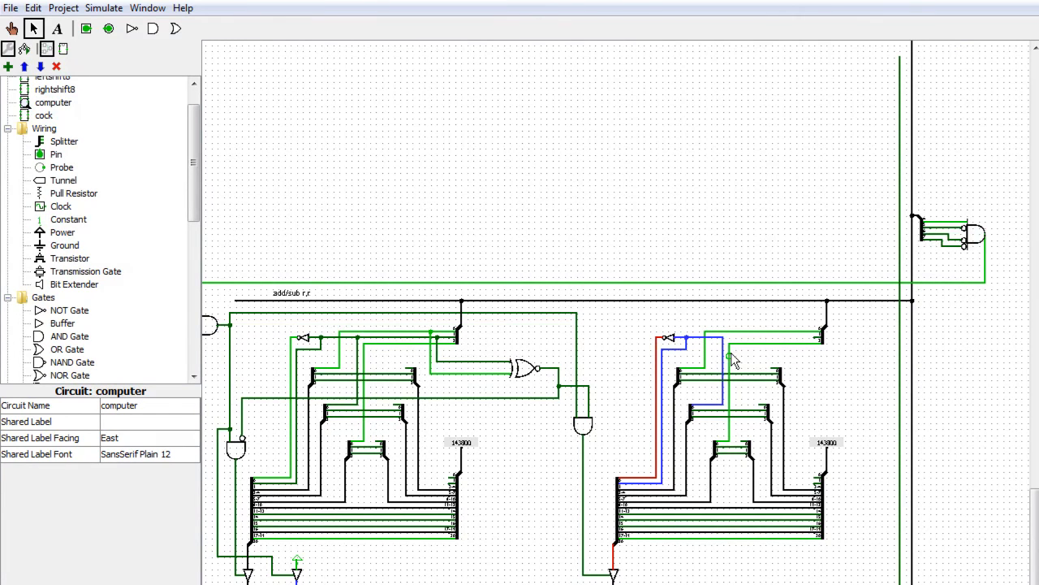
pyautogui.moveTo(725, 339); pyautogui.dragTo(816, 333)
pyautogui.click(798, 339)
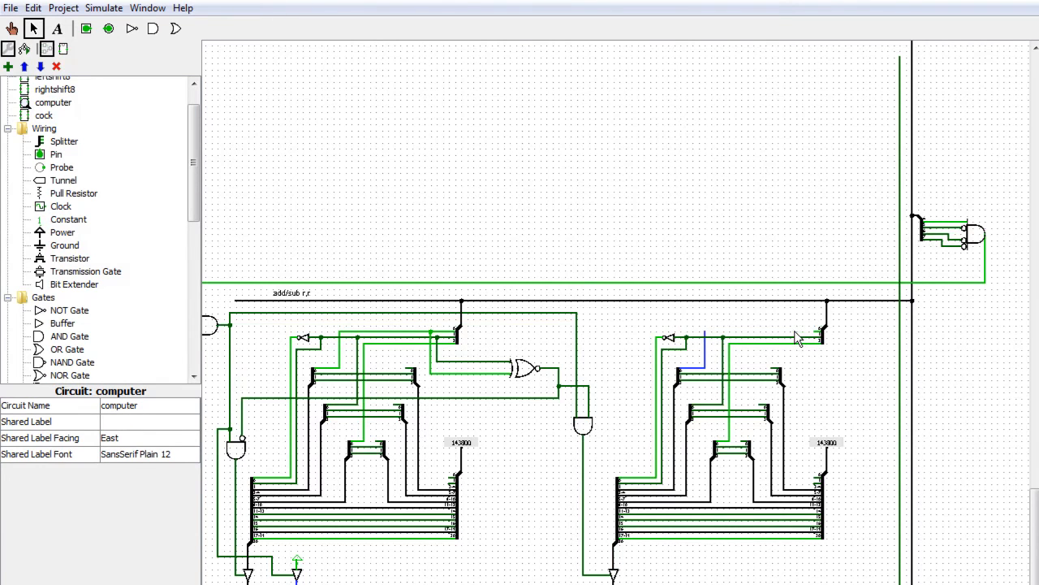
# Remove the opcode bit wire feeding the duplicated block's uppermost inner splitter and join that bit straight across to the facing splitter
pyautogui.moveTo(705, 334); pyautogui.dragTo(709, 358)
pyautogui.press('Delete')
pyautogui.click(697, 368)
pyautogui.press('Delete')
pyautogui.moveTo(687, 370); pyautogui.dragTo(780, 370)
# Copy the add/sub r,r label above the duplicated block and change its text to add/sub r,imm
pyautogui.click(293, 295)
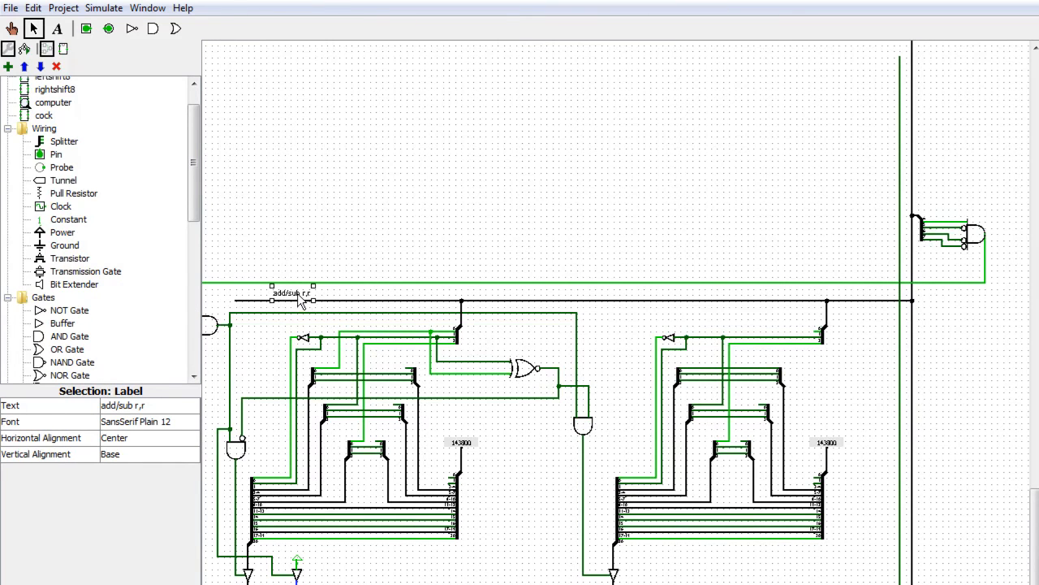
pyautogui.moveTo(297, 292); pyautogui.dragTo(711, 299)
pyautogui.click(57, 28)
pyautogui.click(711, 280)
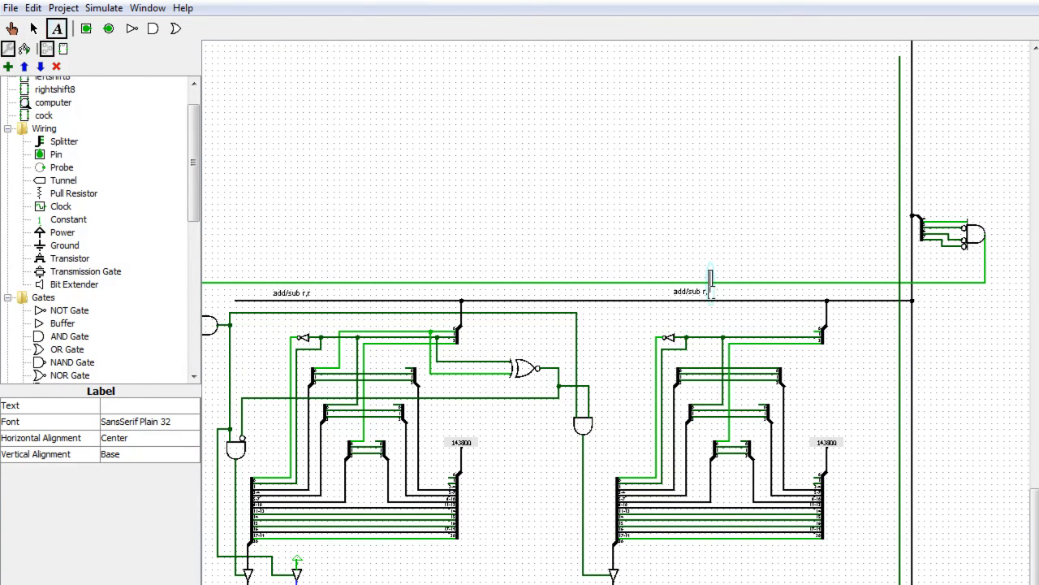
pyautogui.click(707, 293)
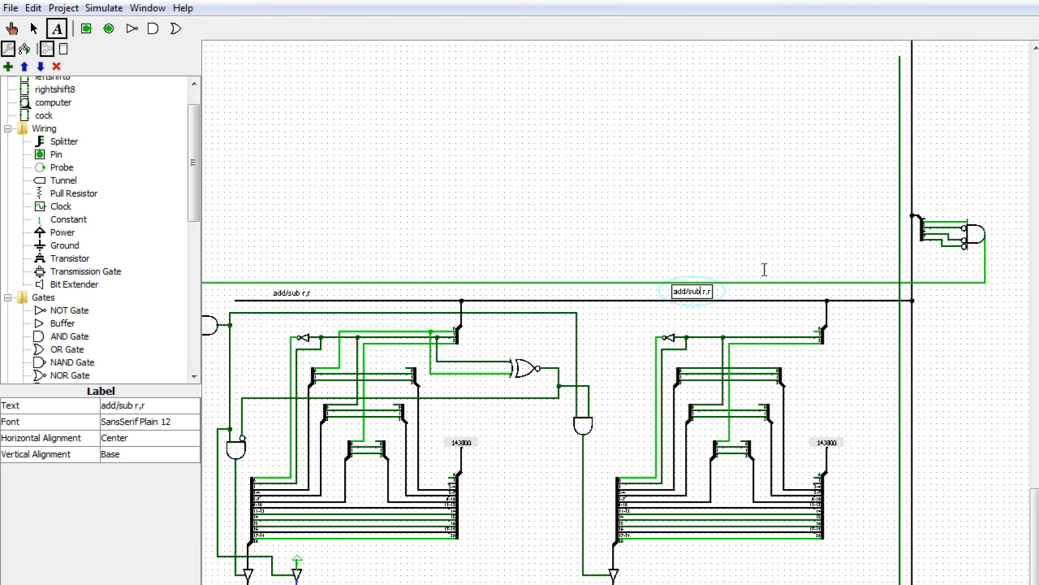
pyautogui.press('BackSpace')
pyautogui.write('imm')
pyautogui.click(34, 29)
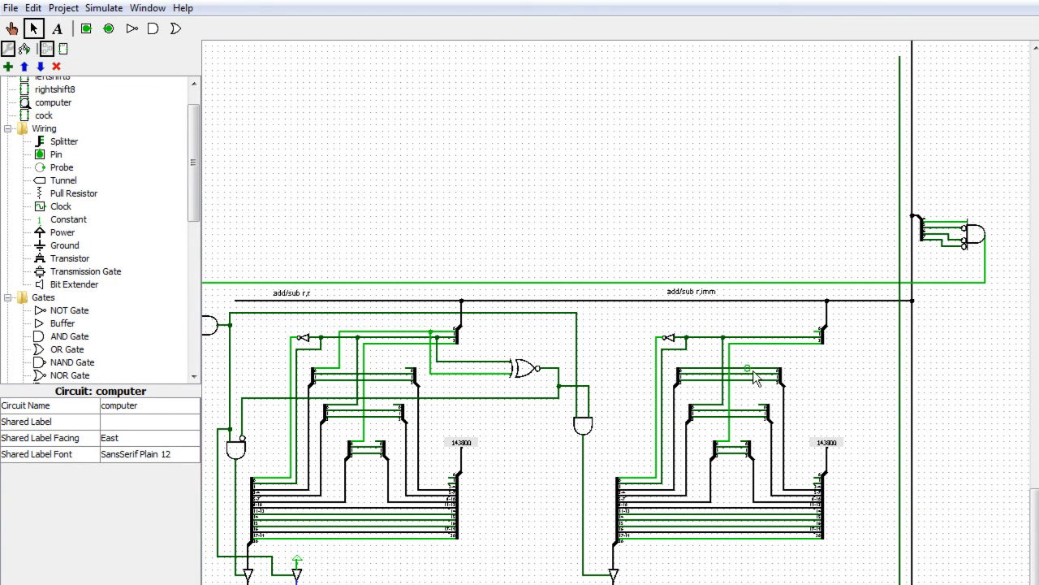
# Switch to the CPU control spreadsheet in the browser and clear the scratch binary value from cell D10
pyautogui.click(833, 445)
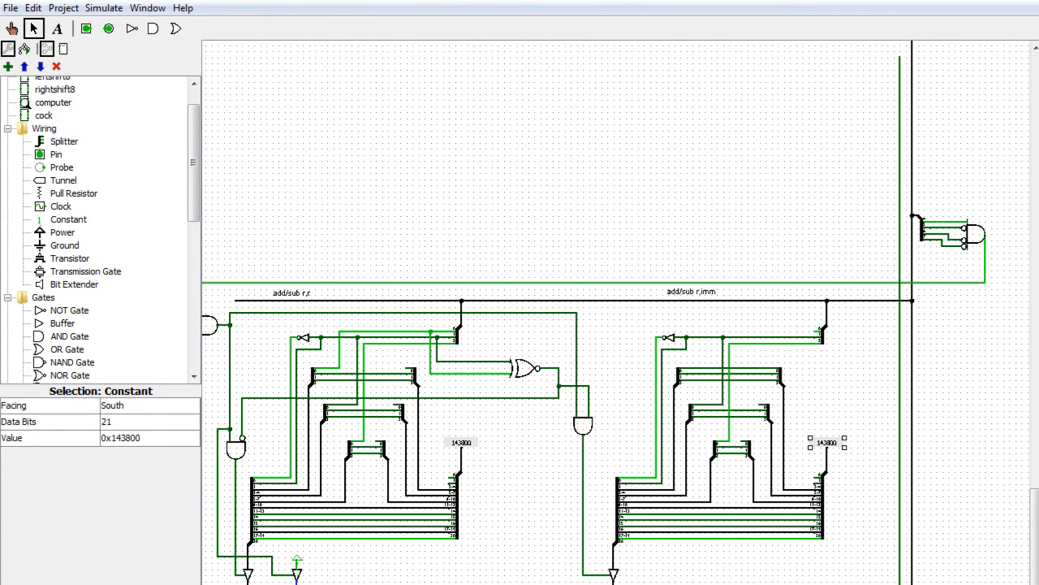
pyautogui.hotkey('alt', 'Tab')
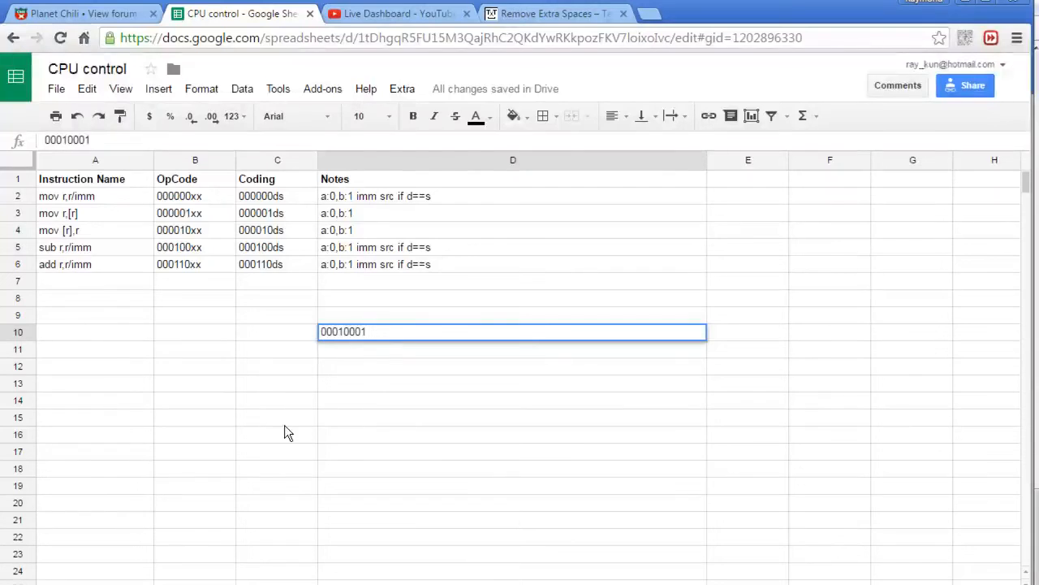
pyautogui.press('Return')
pyautogui.click(365, 320)
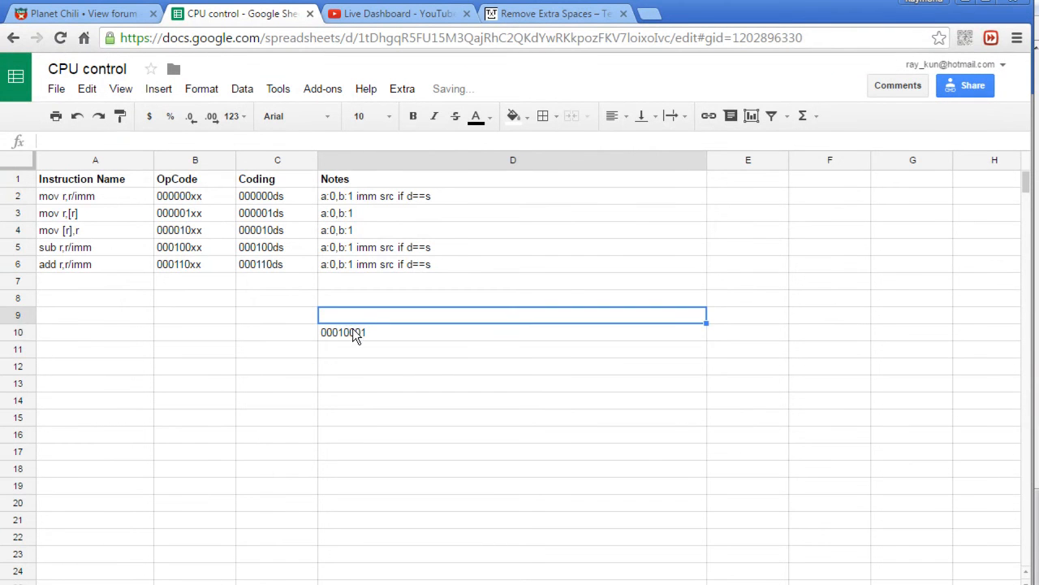
pyautogui.click(353, 329)
pyautogui.press('Delete')
# Open the sheet with the Master Control Legend and check the sel_y zeros and sel_x d-bus codes
pyautogui.click(105, 584)
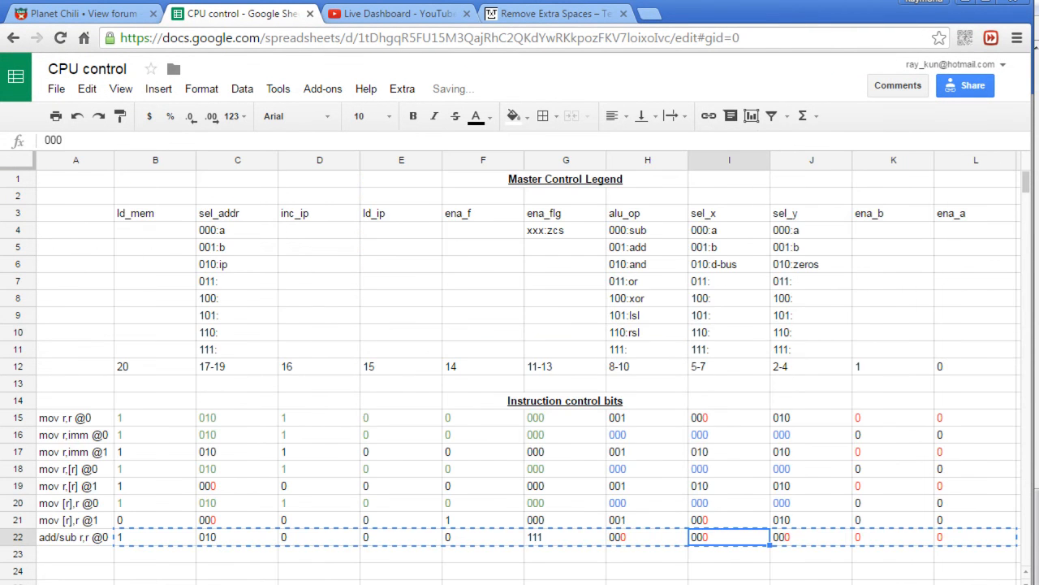
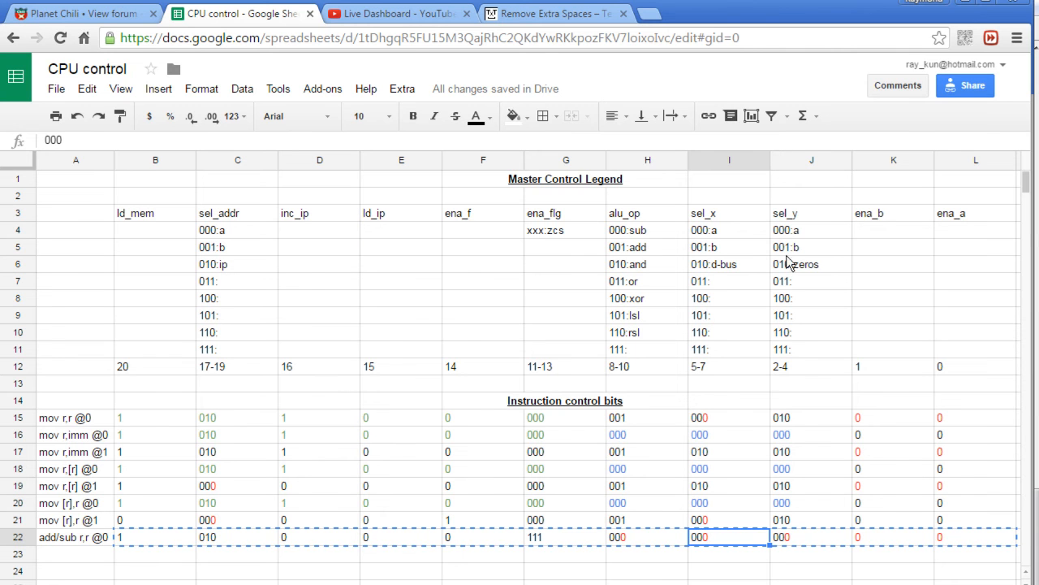
pyautogui.click(811, 271)
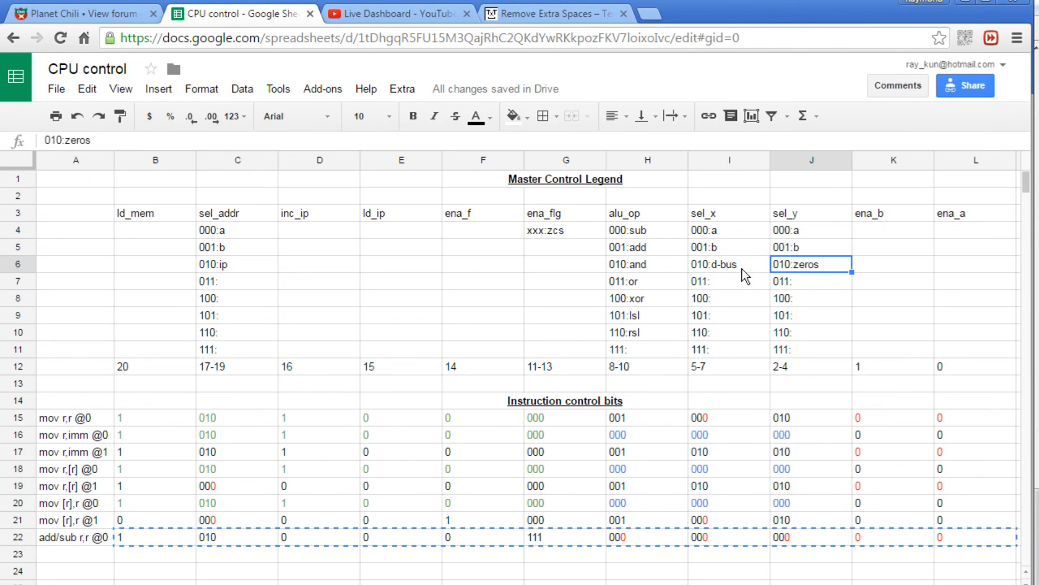
pyautogui.click(731, 273)
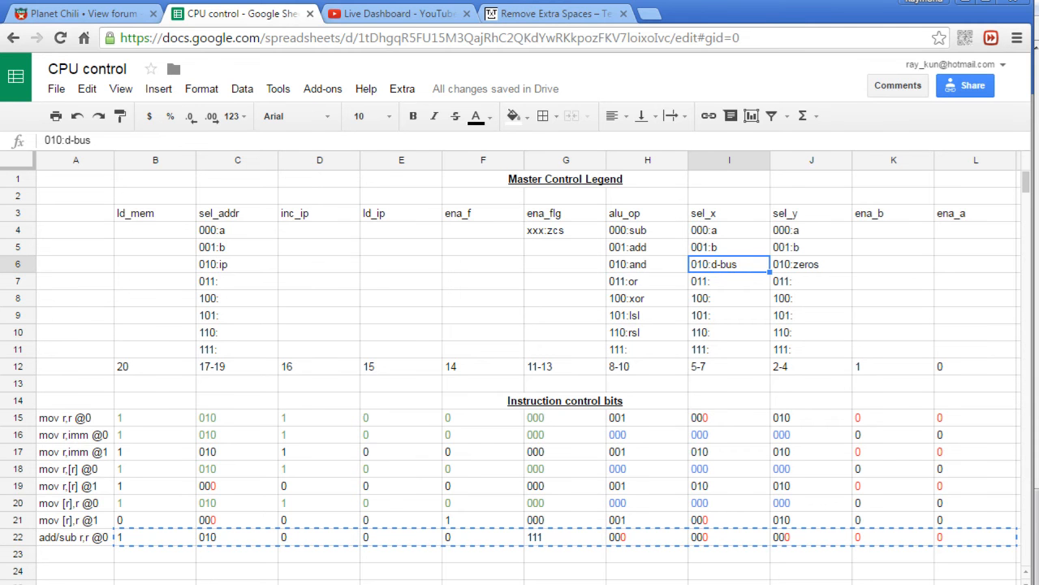
# Switch back to Logisim and examine the multiplexer inputs feeding the ALU, including the loose wire at the lower multiplexer
pyautogui.hotkey('alt', 'Tab')
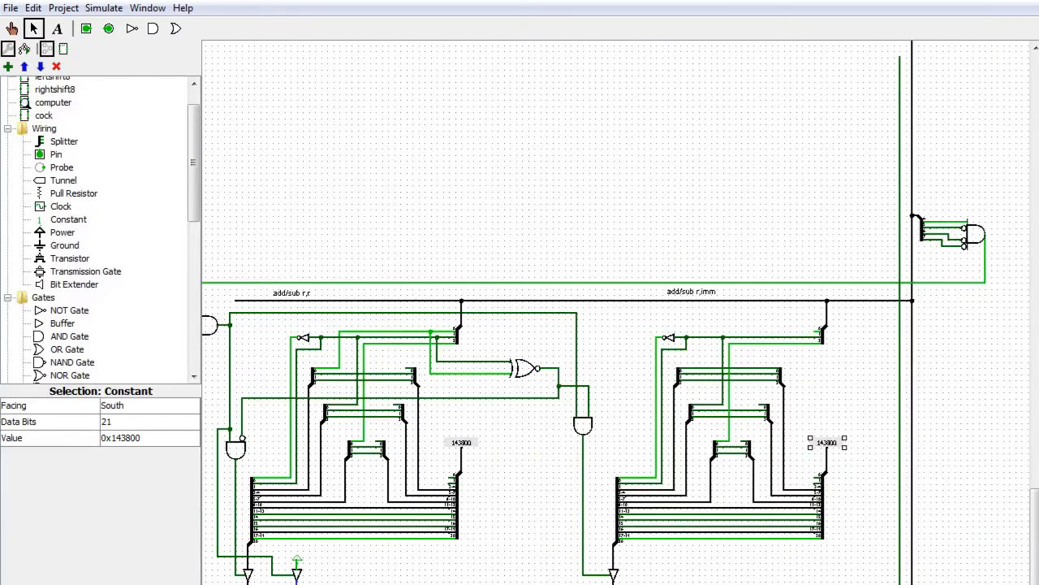
pyautogui.moveTo(699, 584); pyautogui.dragTo(553, 584)
pyautogui.moveTo(1037, 572); pyautogui.dragTo(1013, 165)
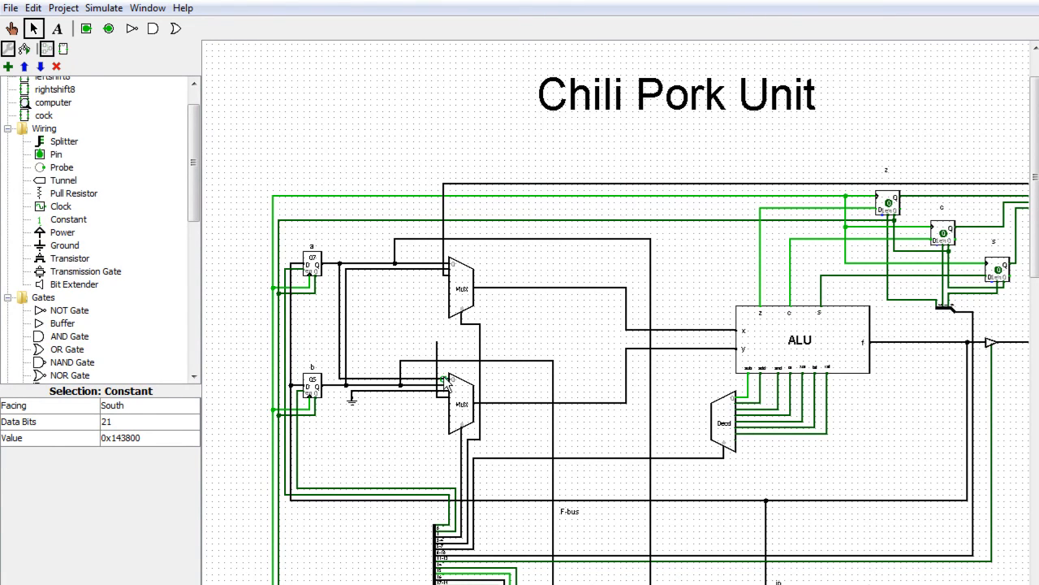
pyautogui.click(439, 344)
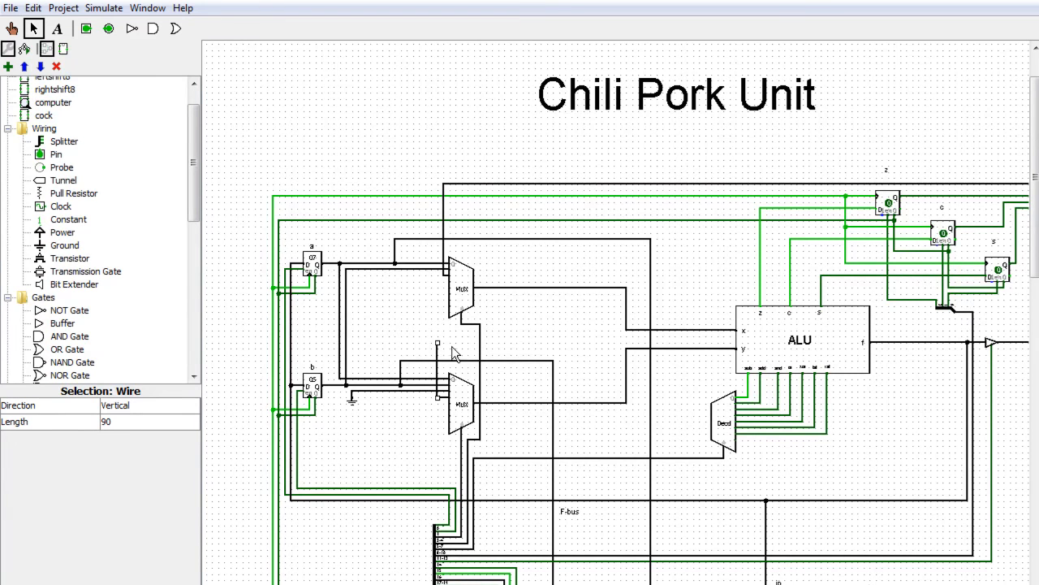
pyautogui.moveTo(1036, 268)
pyautogui.mouseDown()
pyautogui.moveTo(1038, 303)
pyautogui.moveTo(1038, 277)
pyautogui.mouseUp()
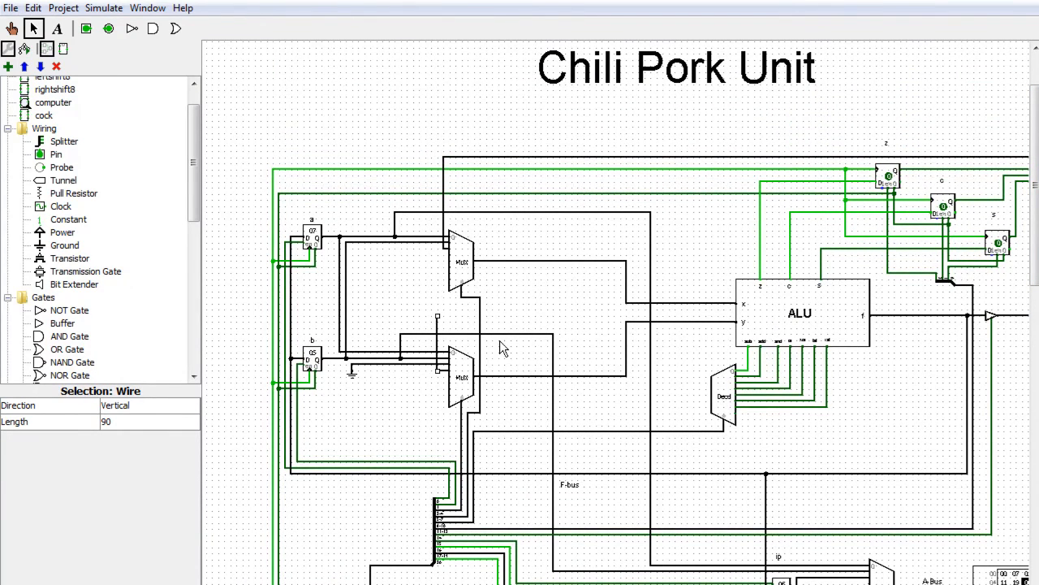
# View the ALU's alu8 subcircuit and inspect how input pin b reaches the subtraction logic
pyautogui.click(834, 319)
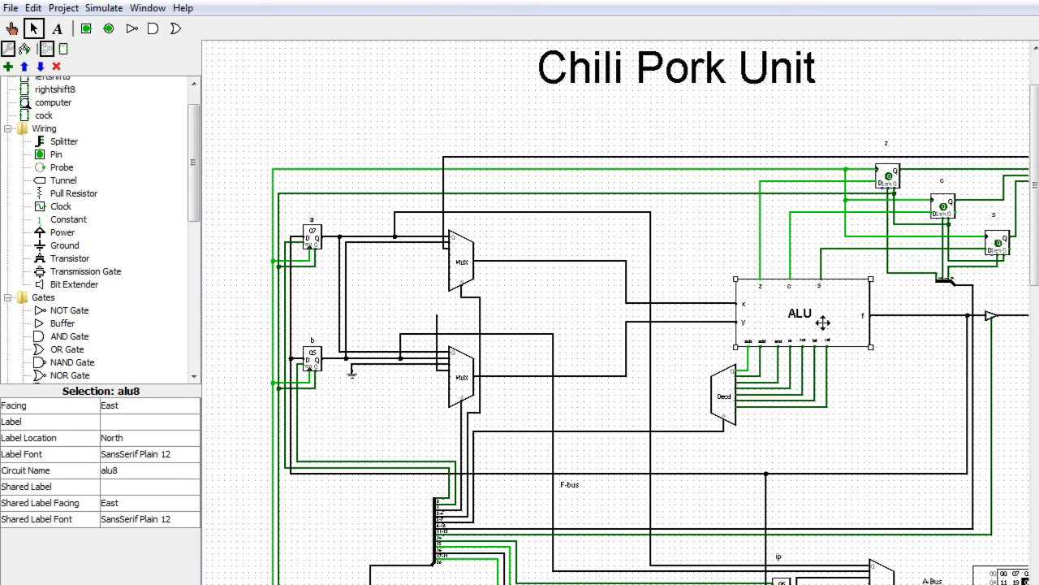
pyautogui.rightClick(823, 322)
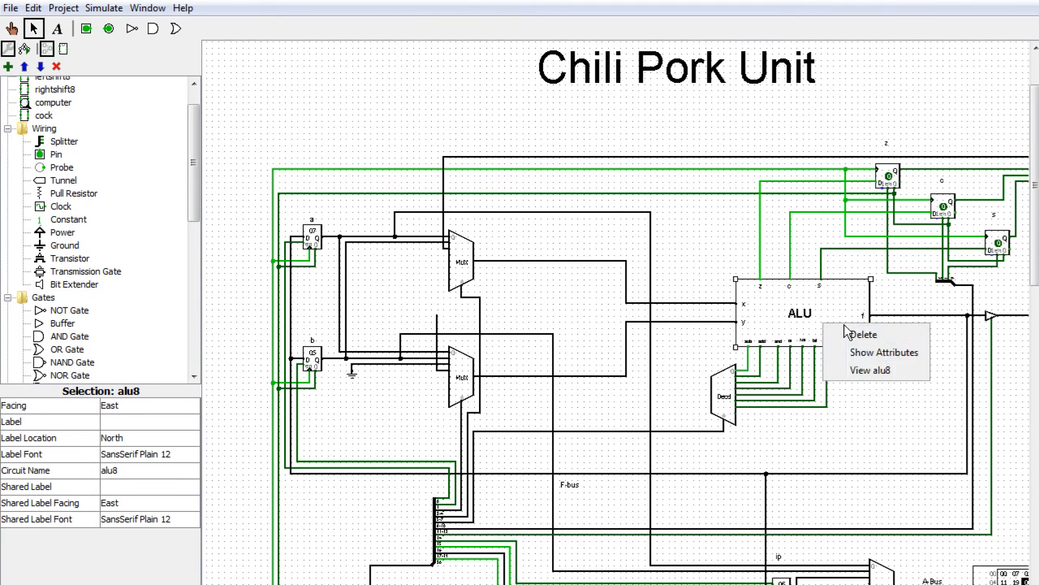
pyautogui.click(885, 373)
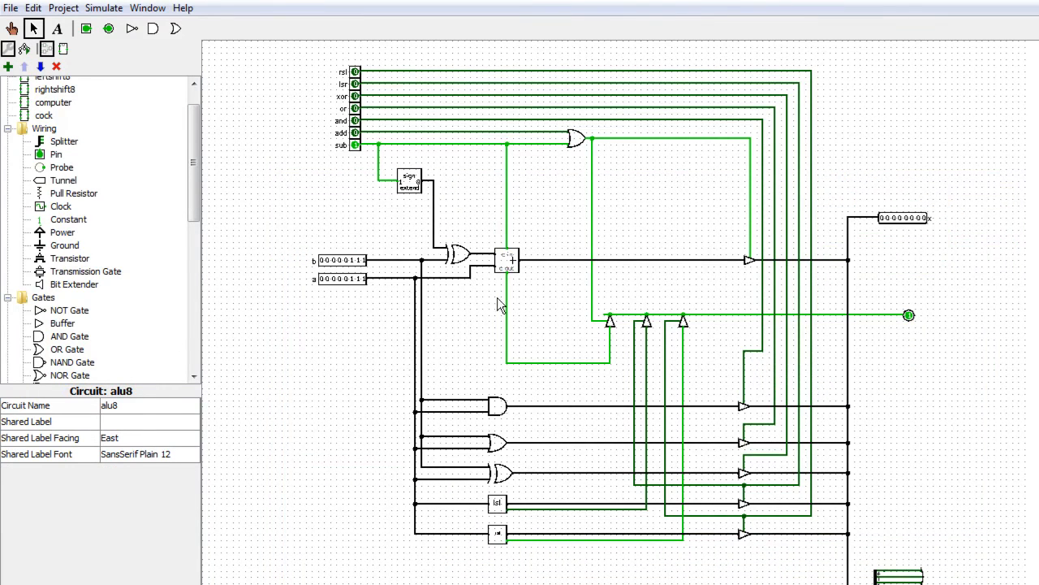
pyautogui.click(337, 267)
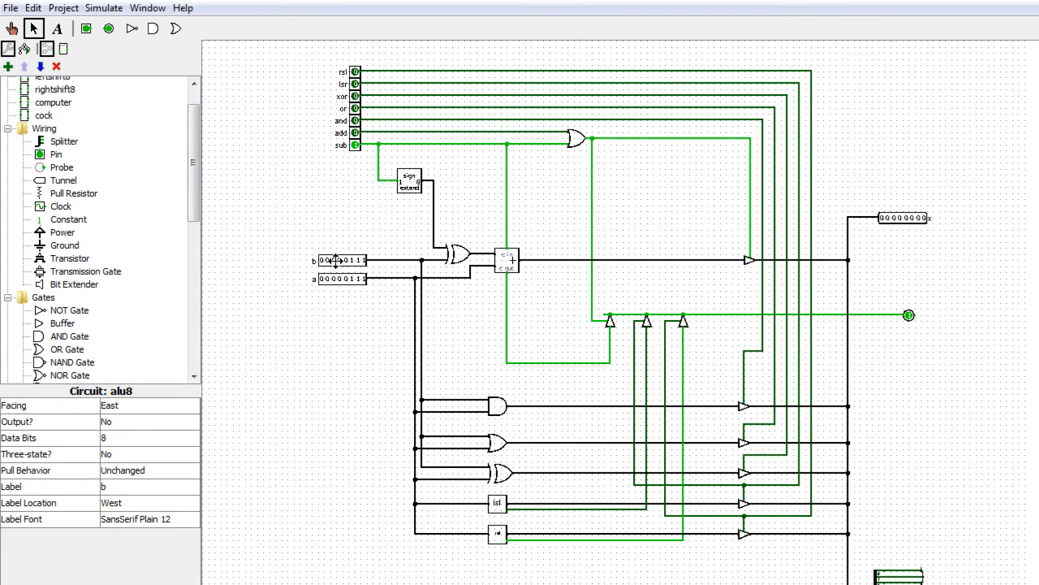
pyautogui.click(374, 259)
pyautogui.click(353, 262)
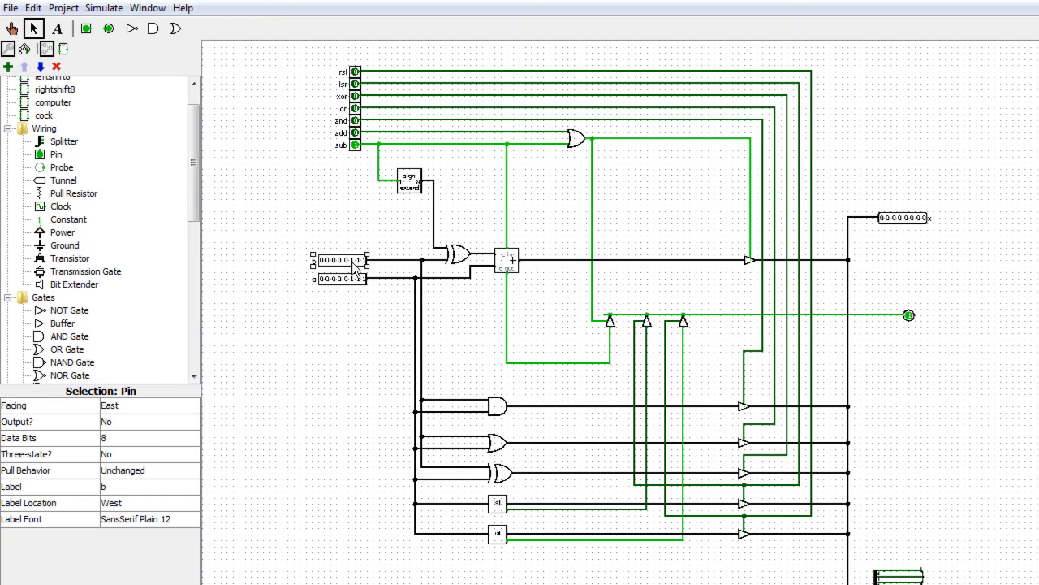
# Show the alu8 appearance and check which input pins the x and y ports correspond to
pyautogui.click(63, 50)
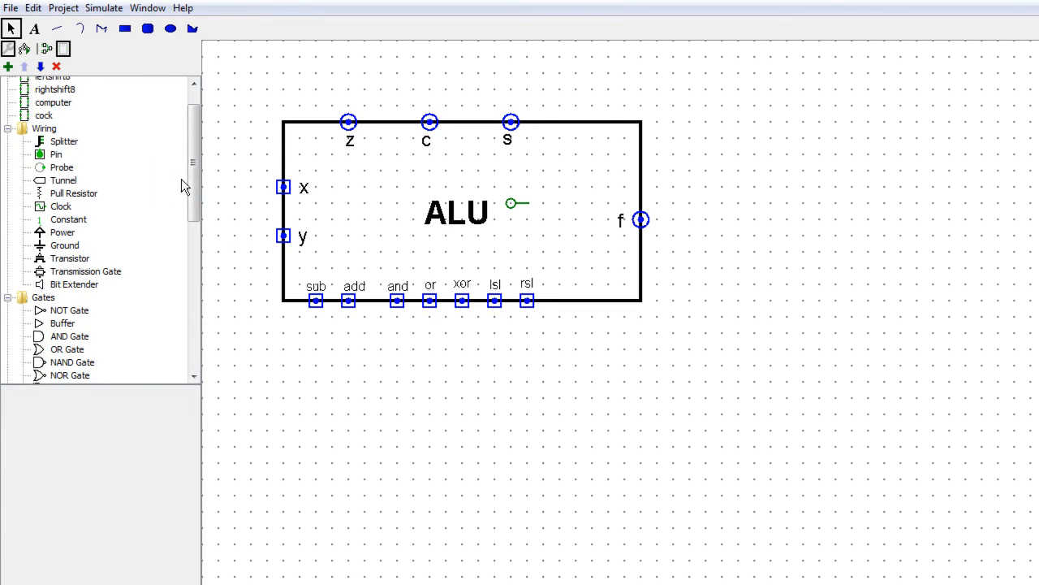
pyautogui.click(285, 188)
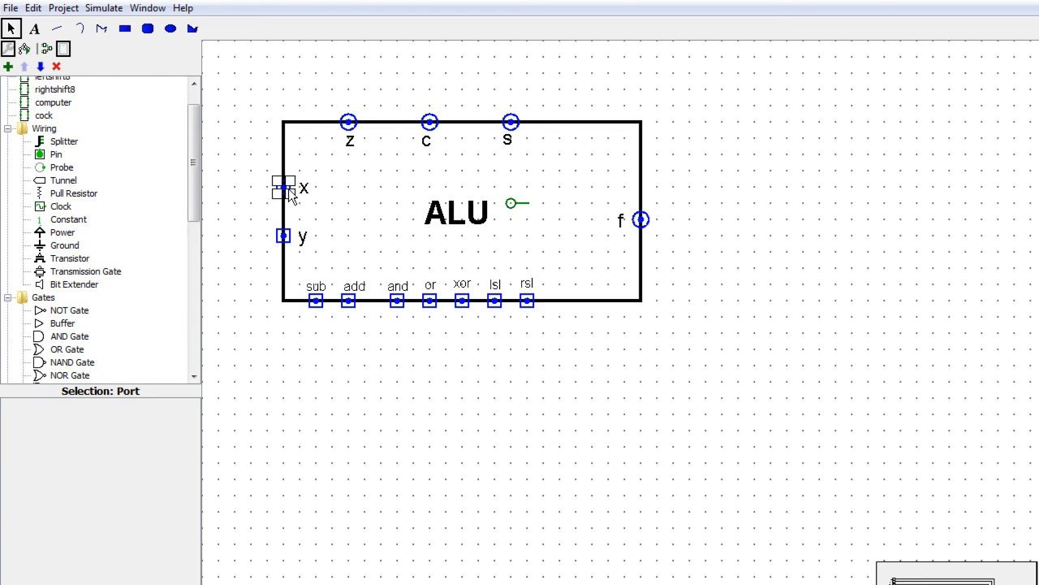
pyautogui.click(283, 236)
pyautogui.click(286, 189)
pyautogui.click(285, 239)
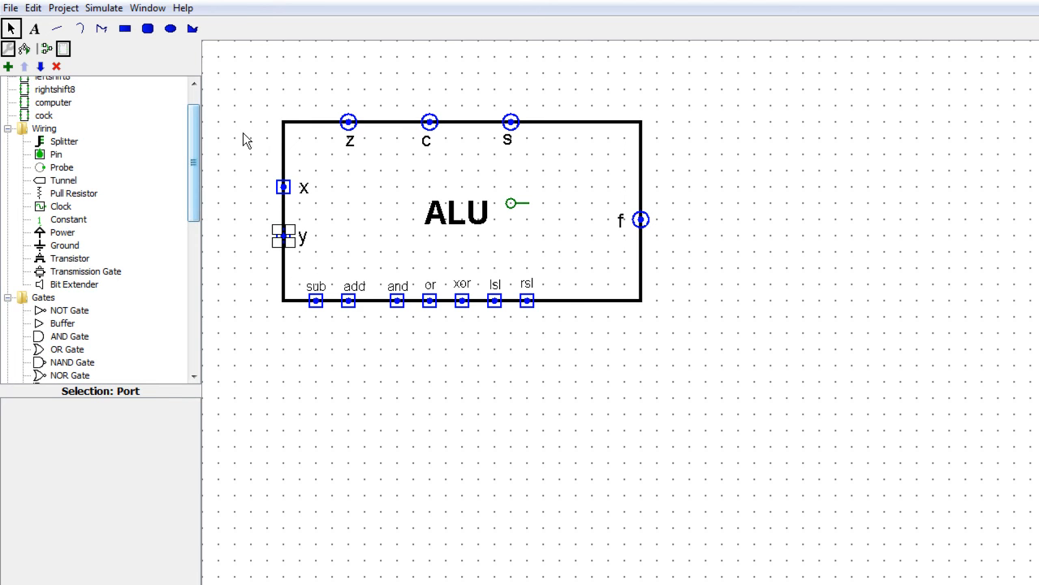
# Return to the alu8 layout, reopen the computer circuit, and check which pin the ALU's y port represents
pyautogui.click(46, 49)
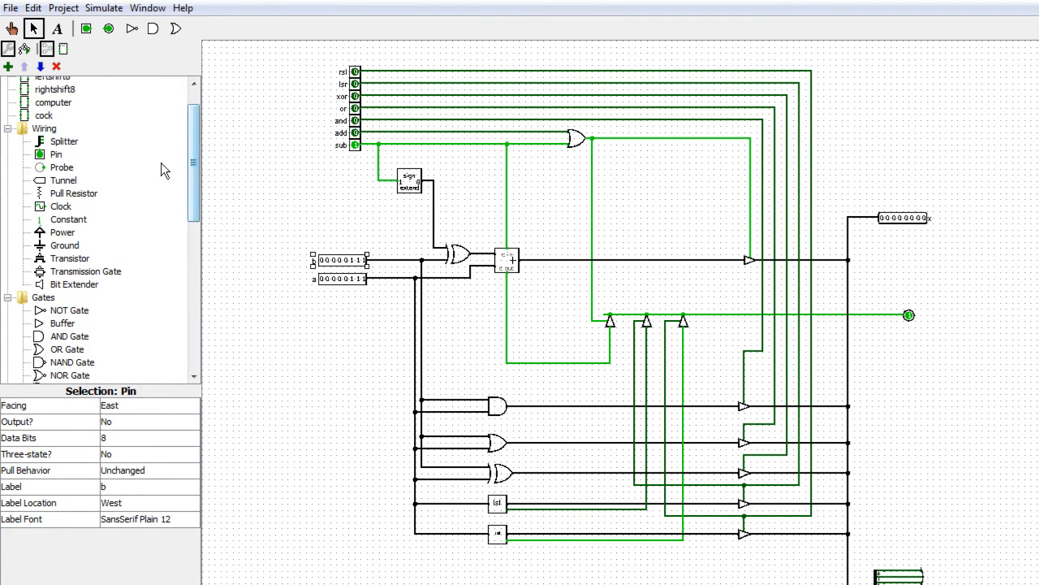
pyautogui.scroll(2, 195, 167)
pyautogui.click(44, 97)
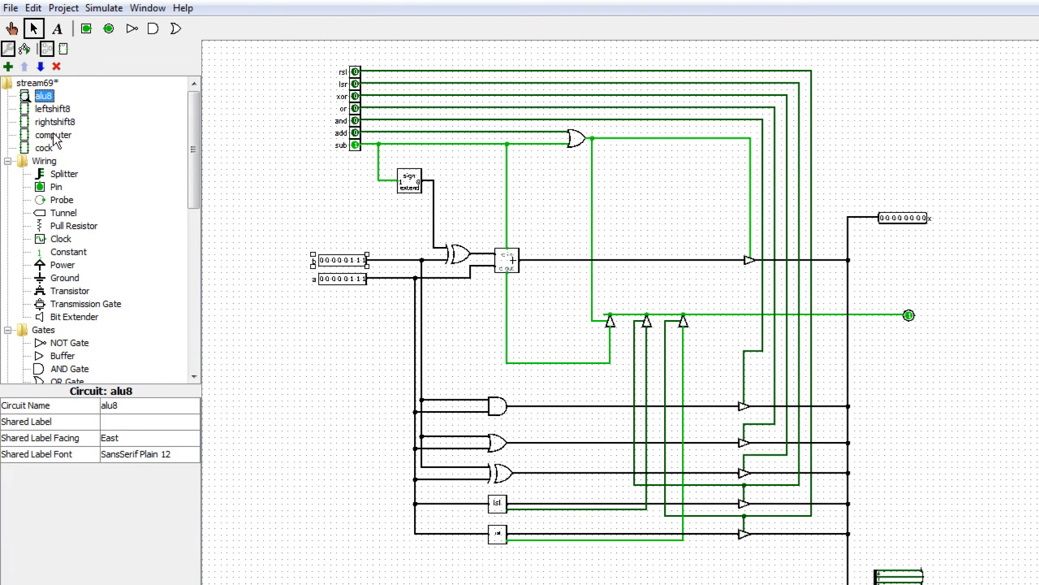
pyautogui.click(54, 136)
pyautogui.doubleClick(54, 136)
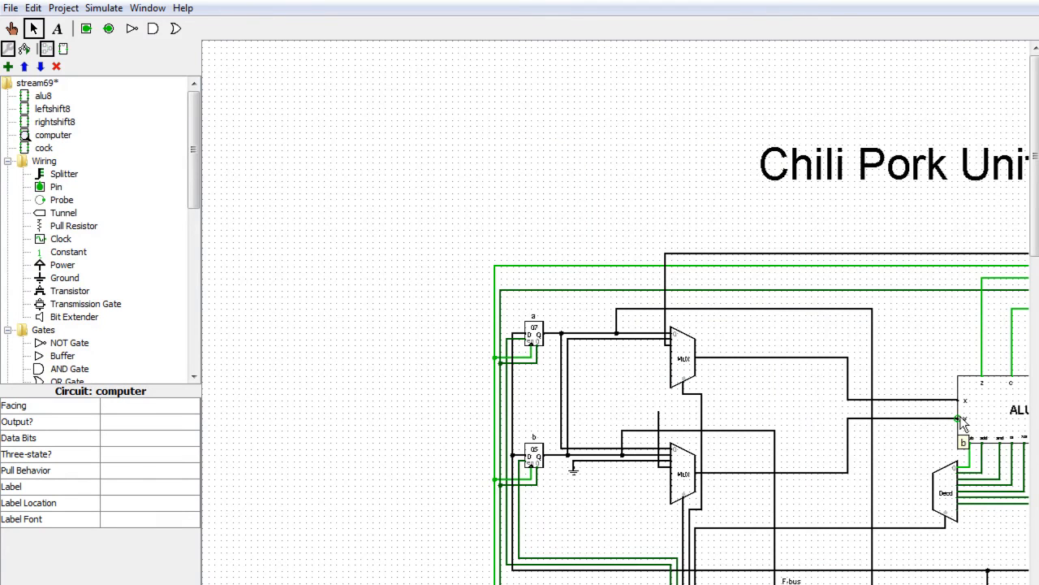
# Wire the loose input line of the lower multiplexer up to the bus line that feeds the upper multiplexer
pyautogui.hscroll(5, 434, 540)
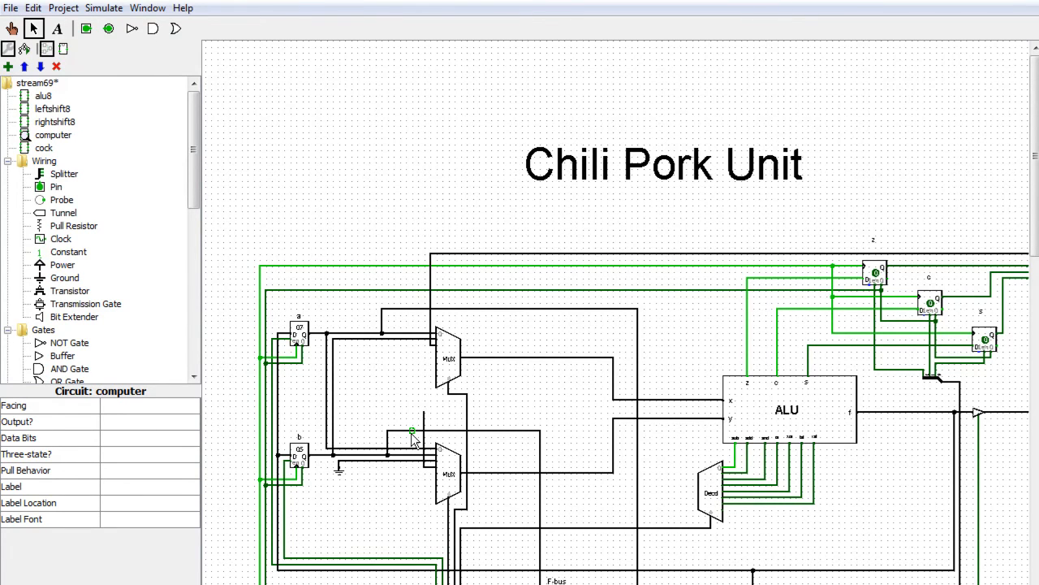
pyautogui.scroll(-10, 1024, 454)
pyautogui.scroll(2, 1025, 454)
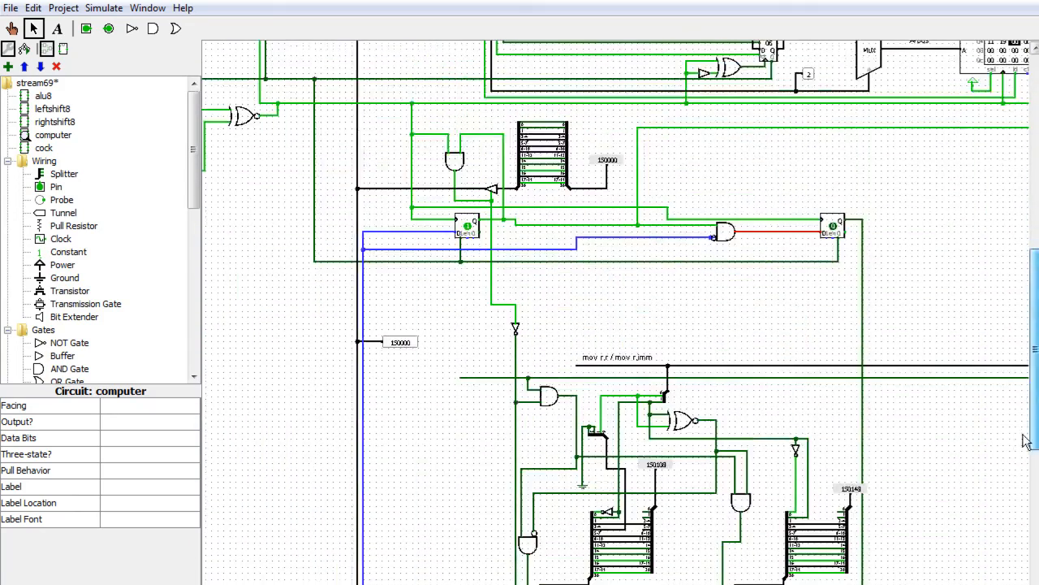
pyautogui.scroll(12, 617, 312)
pyautogui.scroll(4, 564, 227)
pyautogui.moveTo(424, 281); pyautogui.dragTo(431, 190)
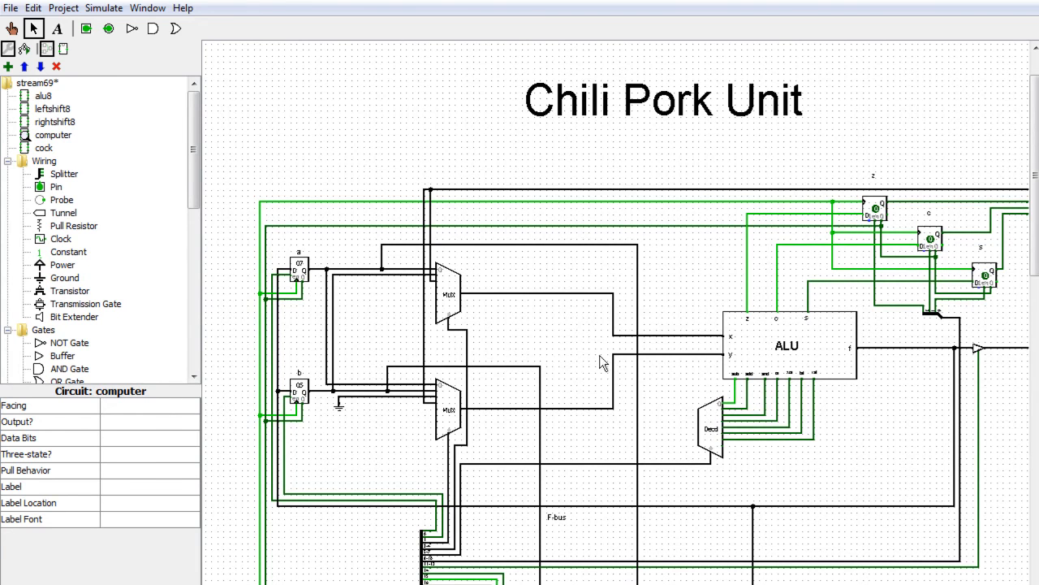
# Return to the add/sub r,r and add/sub r,imm decoder blocks in the lower part of the computer circuit
pyautogui.moveTo(633, 584); pyautogui.dragTo(757, 584)
pyautogui.moveTo(1028, 255); pyautogui.dragTo(1033, 426)
pyautogui.moveTo(757, 584); pyautogui.dragTo(934, 584)
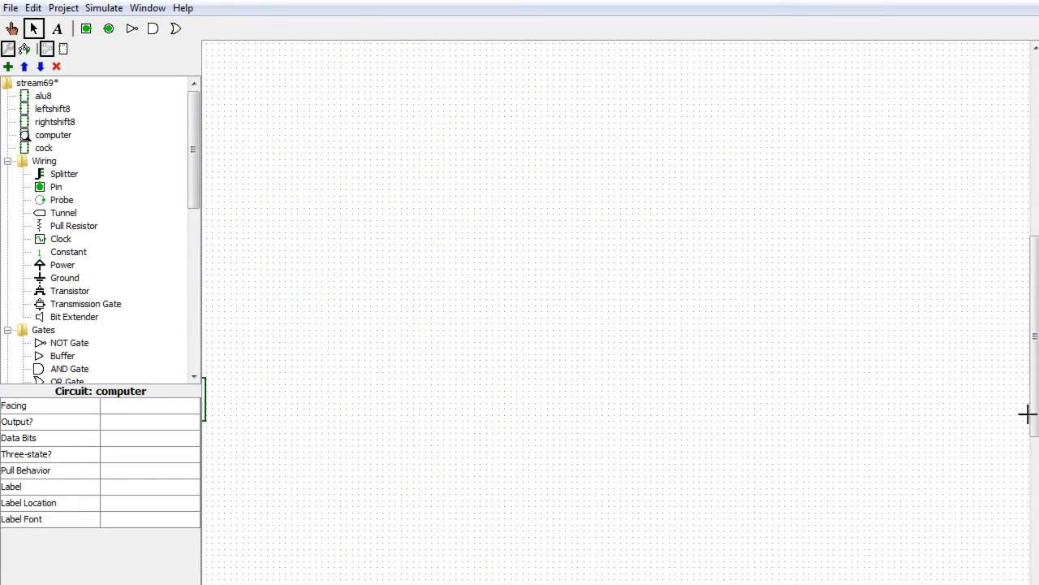
pyautogui.moveTo(1034, 441); pyautogui.dragTo(1035, 583)
pyautogui.moveTo(1034, 529); pyautogui.dragTo(1035, 584)
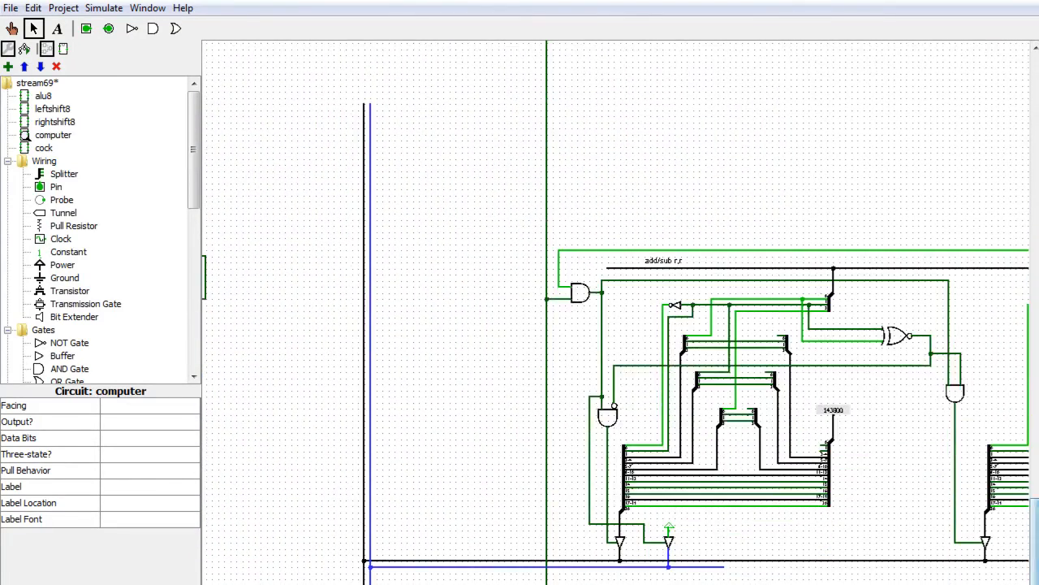
pyautogui.moveTo(520, 584); pyautogui.dragTo(634, 584)
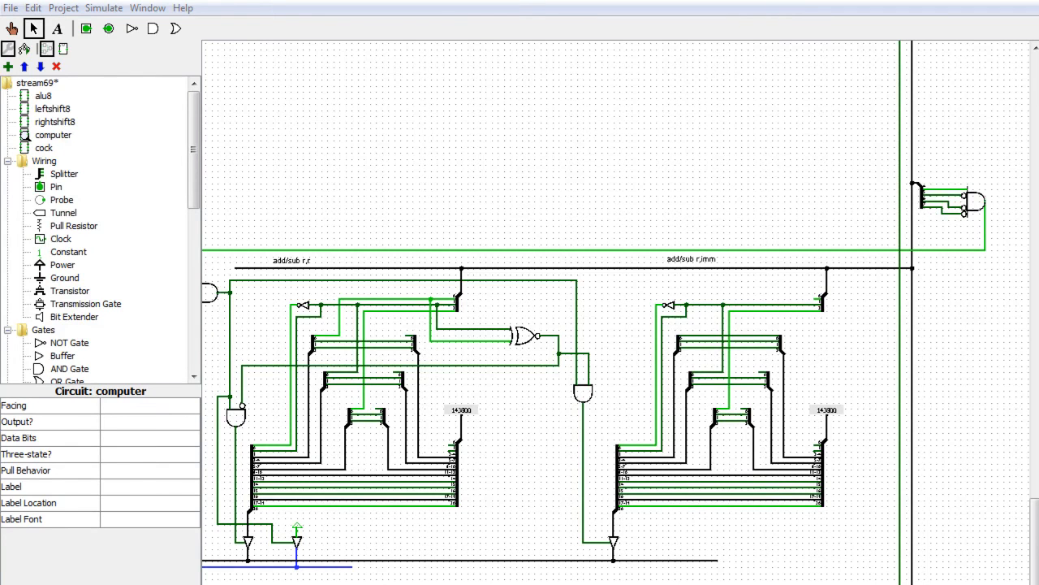
# Switch to the CPU control spreadsheet and label code 011 of sel_y as d-bus in the Master Control Legend
pyautogui.hotkey('alt', 'Tab')
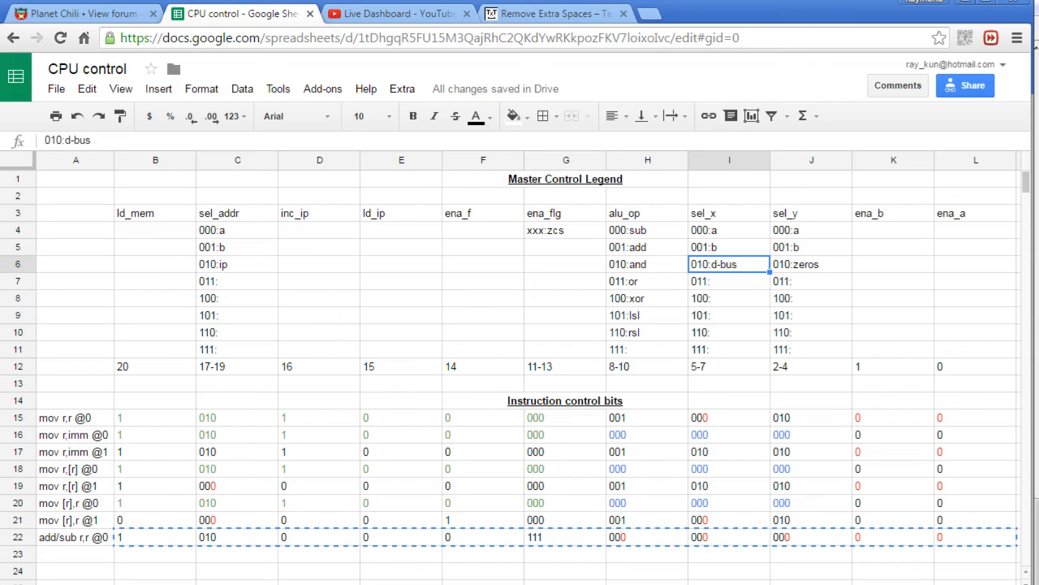
pyautogui.click(714, 253)
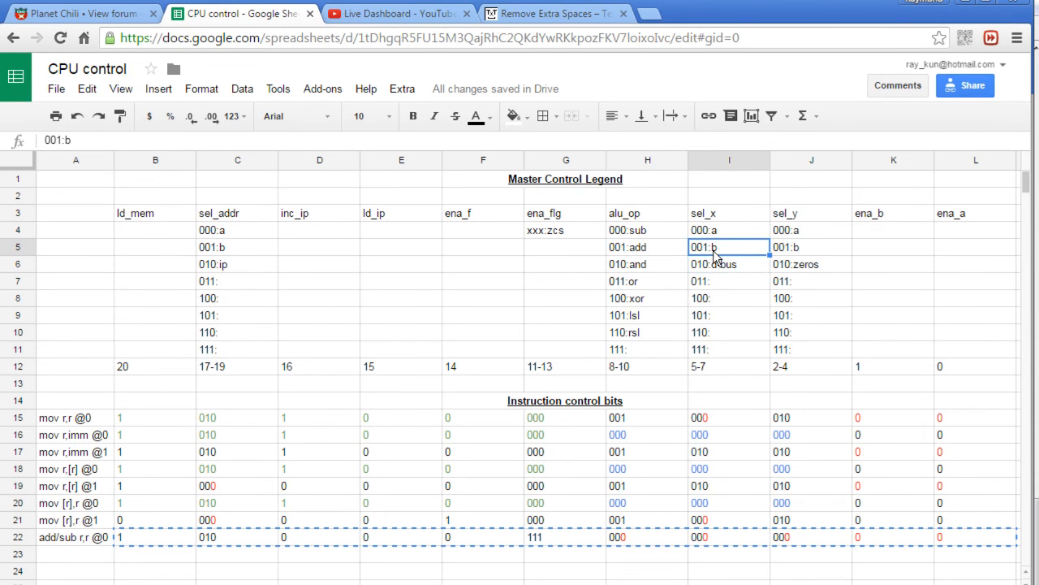
pyautogui.click(804, 281)
pyautogui.doubleClick(804, 281)
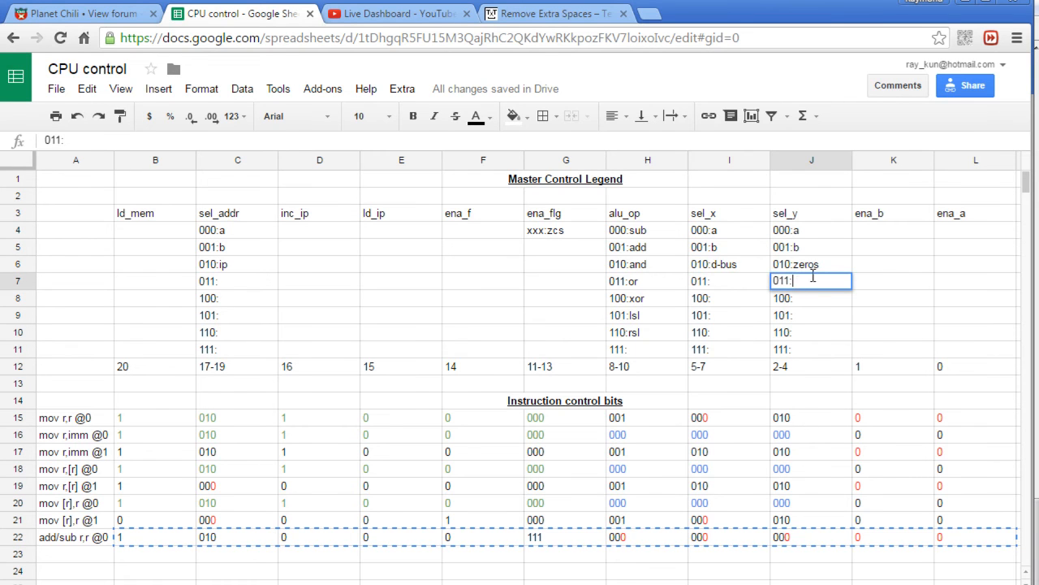
pyautogui.write('d-bus')
pyautogui.click(743, 264)
pyautogui.click(800, 283)
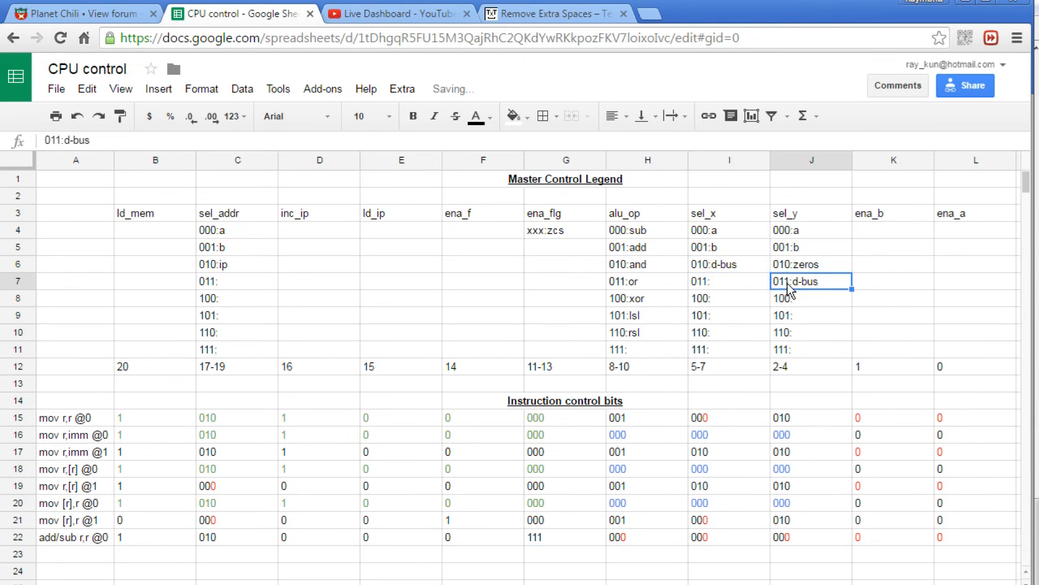
pyautogui.click(714, 269)
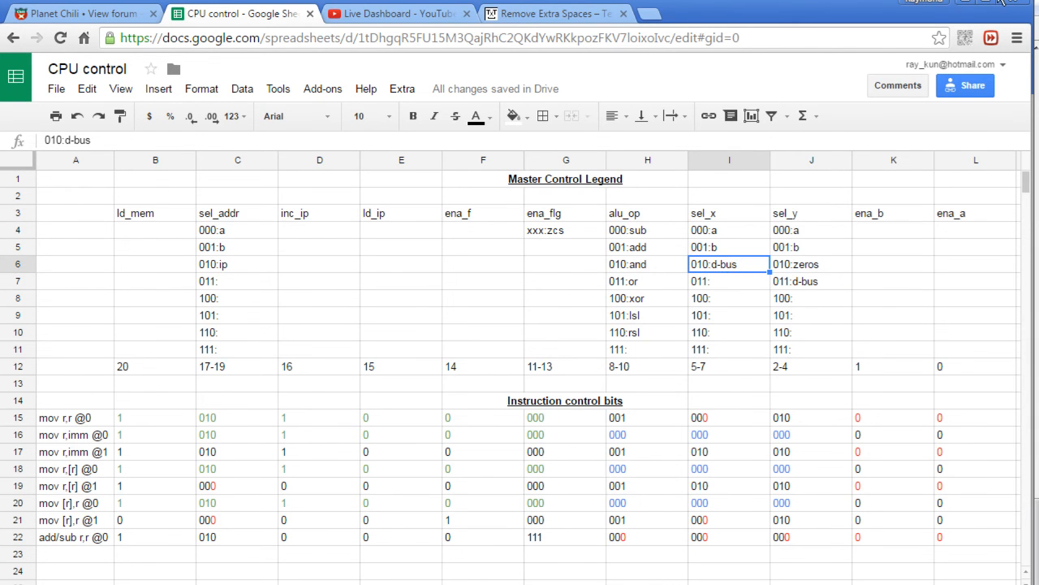
# Compare the add/sub decoder blocks in Logisim with the sel_x and sel_y codes in the spreadsheet legend
pyautogui.click(967, 4)
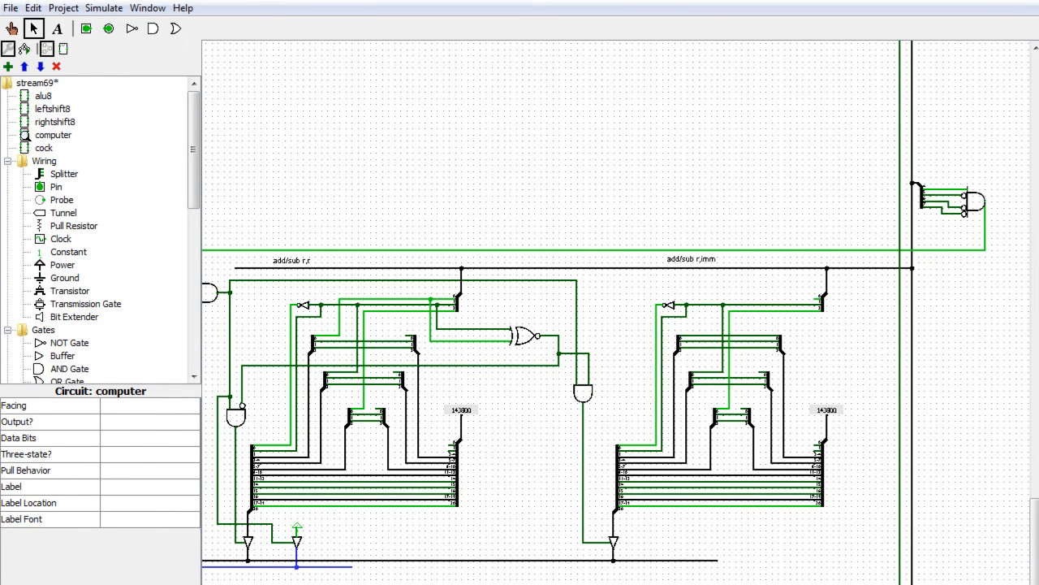
pyautogui.click(487, 584)
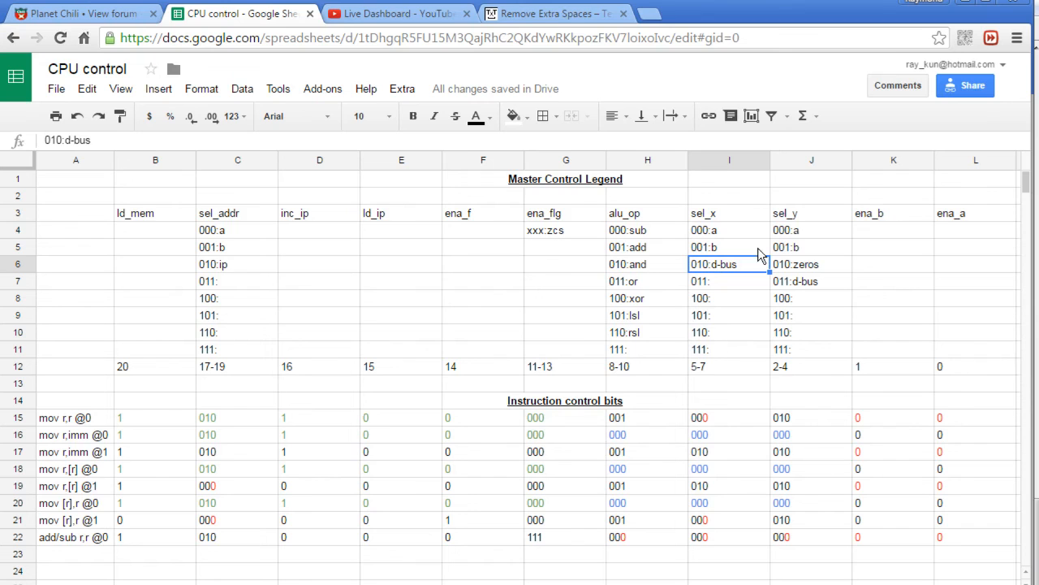
pyautogui.click(966, 4)
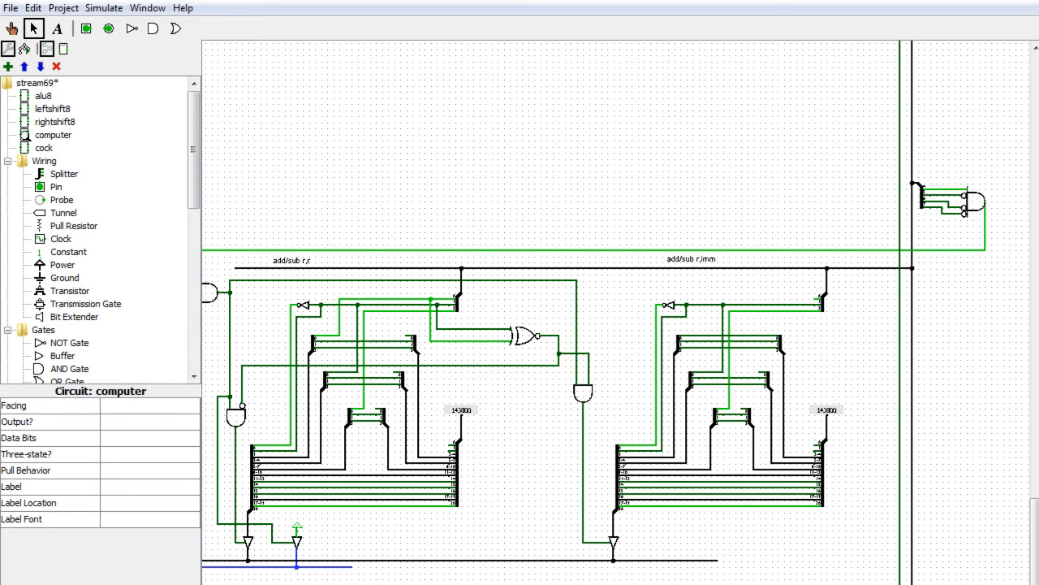
pyautogui.hscroll(-5, 617, 313)
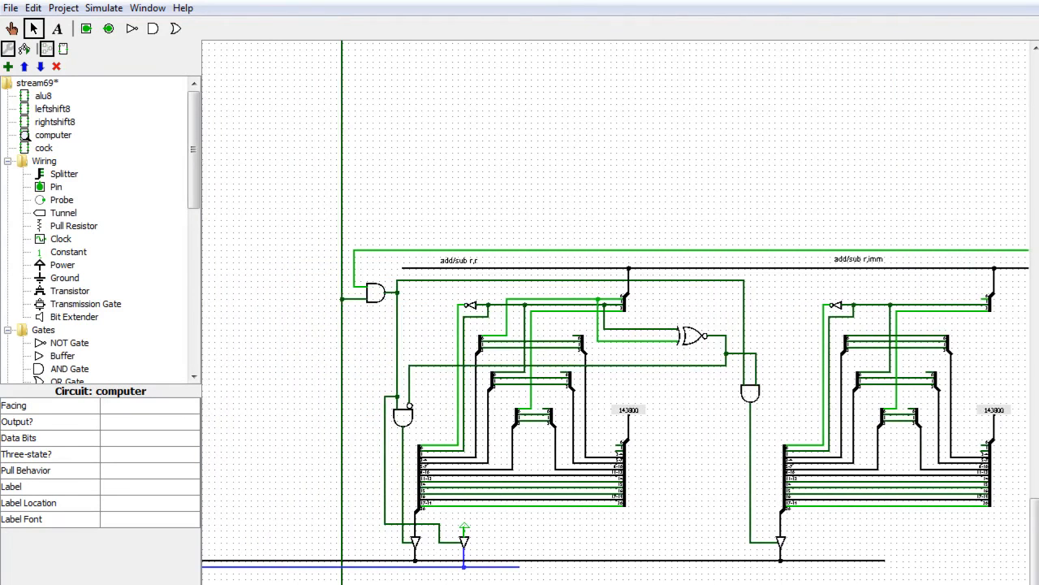
# In the CPU control spreadsheet, add an add/sub r,imm row in row 23 and copy the add/sub r,r control bits into it
pyautogui.hotkey('alt', 'Tab')
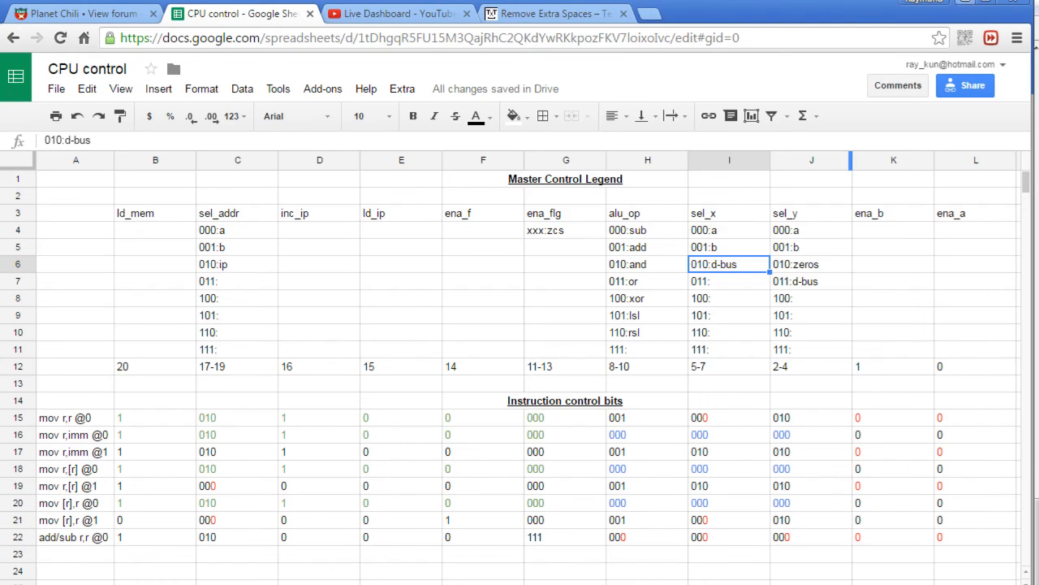
pyautogui.click(75, 552)
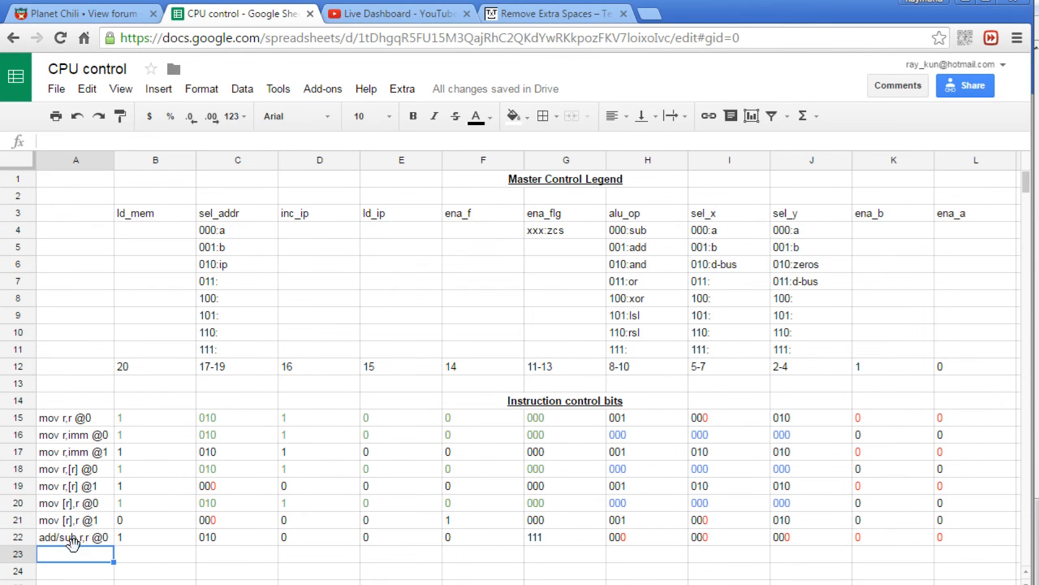
pyautogui.write('add/sub r,imm')
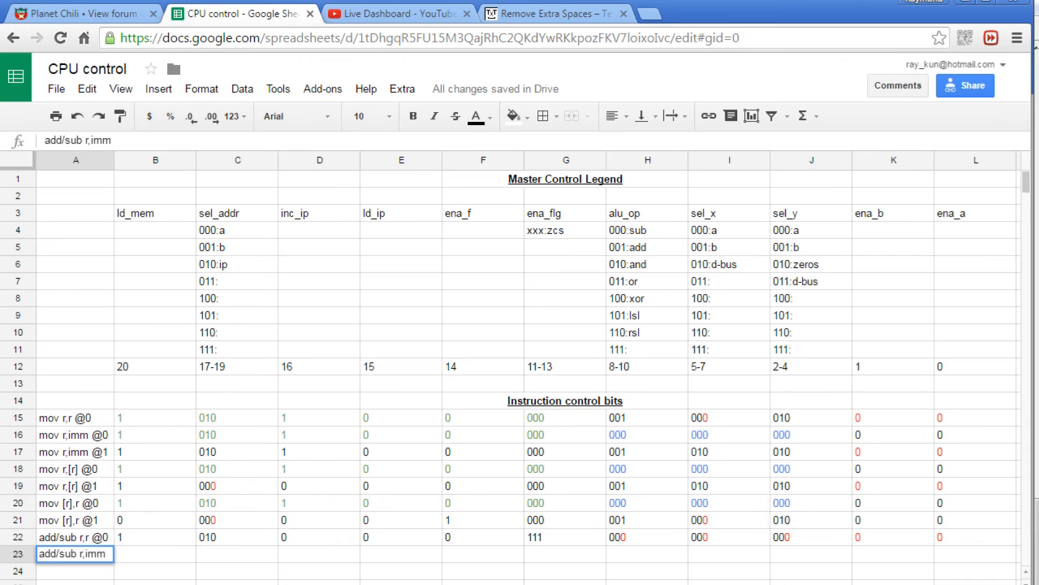
pyautogui.click(137, 559)
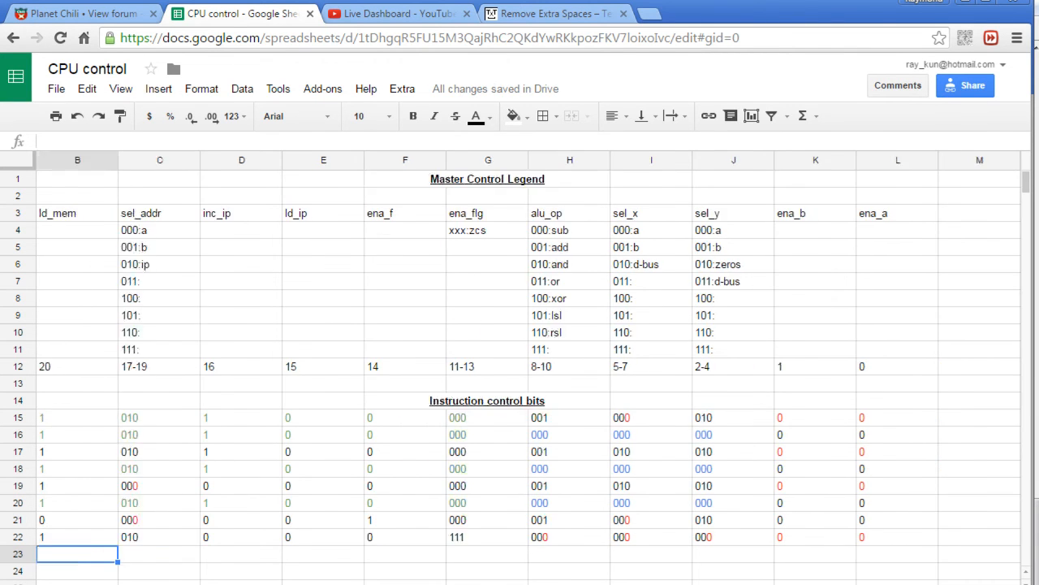
pyautogui.moveTo(160, 539); pyautogui.dragTo(979, 540)
pyautogui.hotkey('ctrl', 'c')
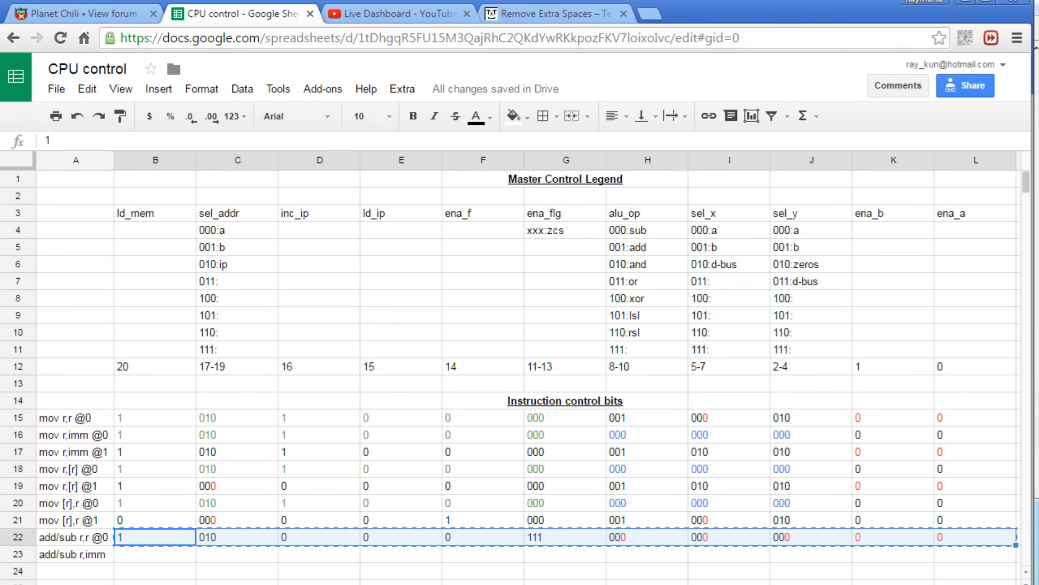
pyautogui.click(179, 558)
pyautogui.hotkey('ctrl', 'v')
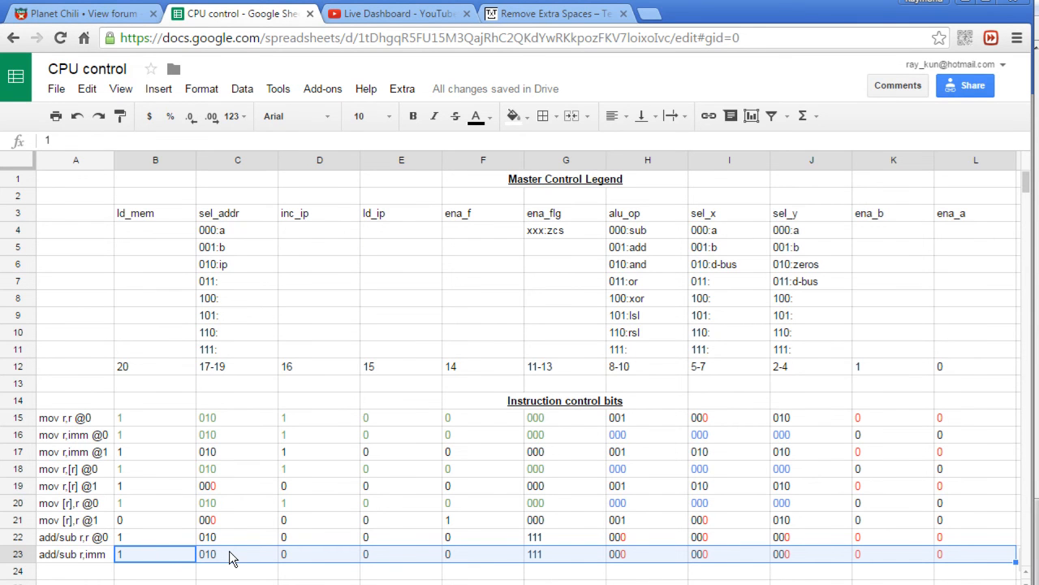
# Set inc_ip to 1 in the add/sub r,imm row and review its bits from ld_ip through alu_op
pyautogui.click(290, 560)
pyautogui.doubleClick(289, 561)
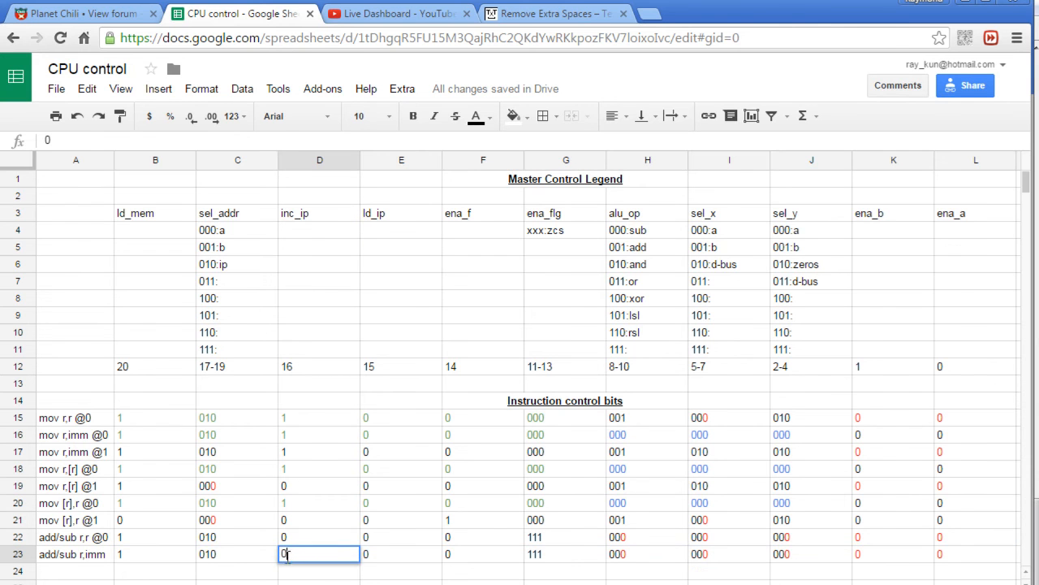
pyautogui.write('1')
pyautogui.click(398, 558)
pyautogui.click(480, 558)
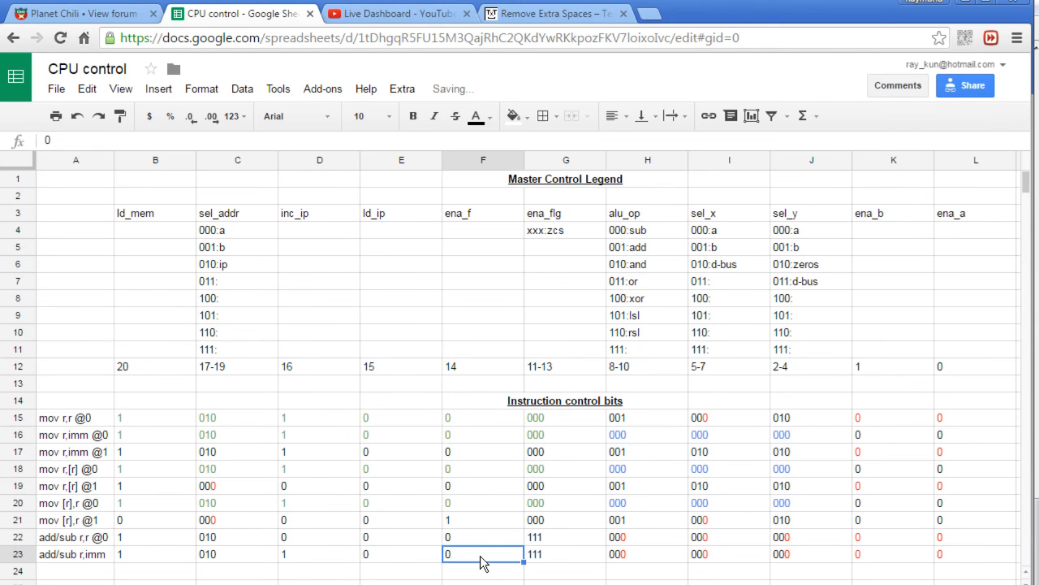
pyautogui.click(562, 559)
pyautogui.click(639, 557)
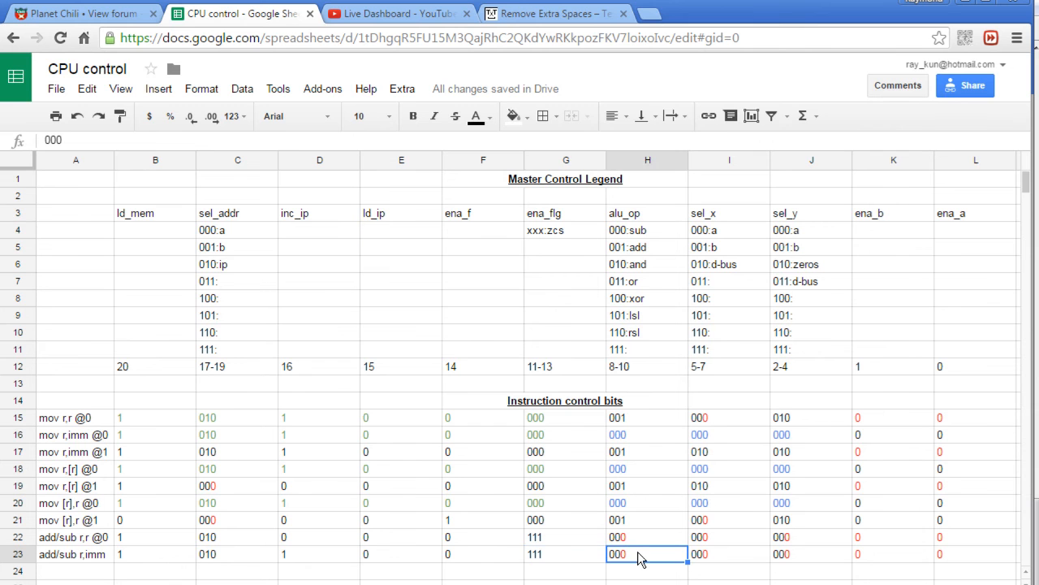
# Set sel_x to 010 in the add/sub r,imm row and review its sel_y, ena_b and ena_a bits
pyautogui.click(726, 559)
pyautogui.doubleClick(713, 553)
pyautogui.doubleClick(709, 553)
pyautogui.write('010')
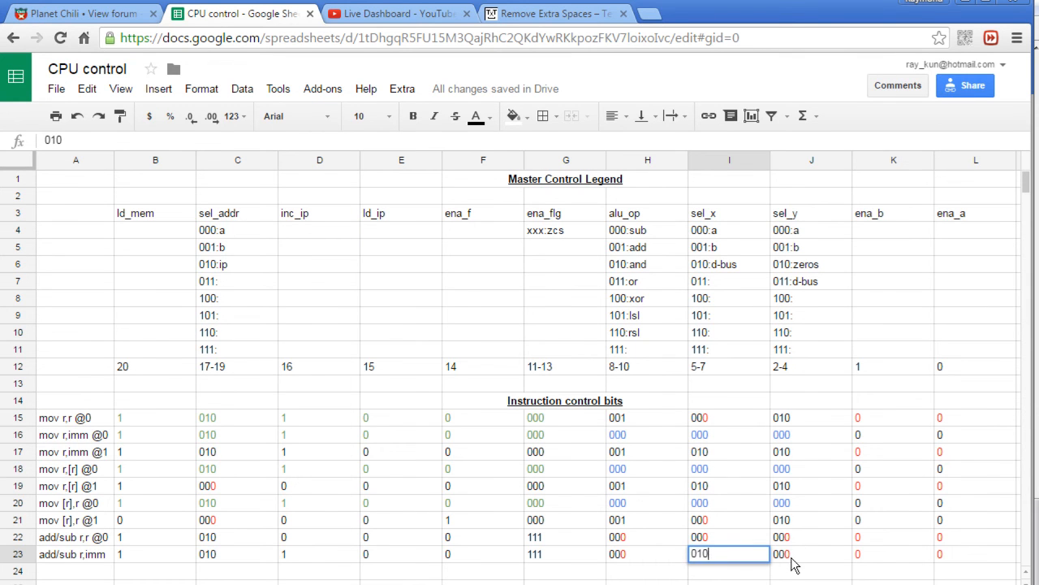
pyautogui.click(784, 561)
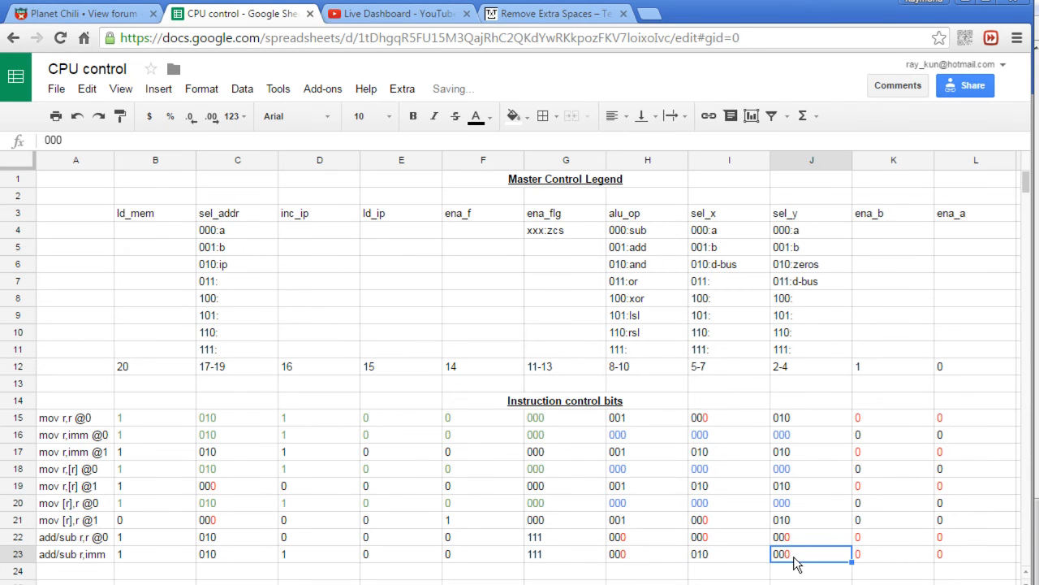
pyautogui.click(876, 560)
pyautogui.click(989, 561)
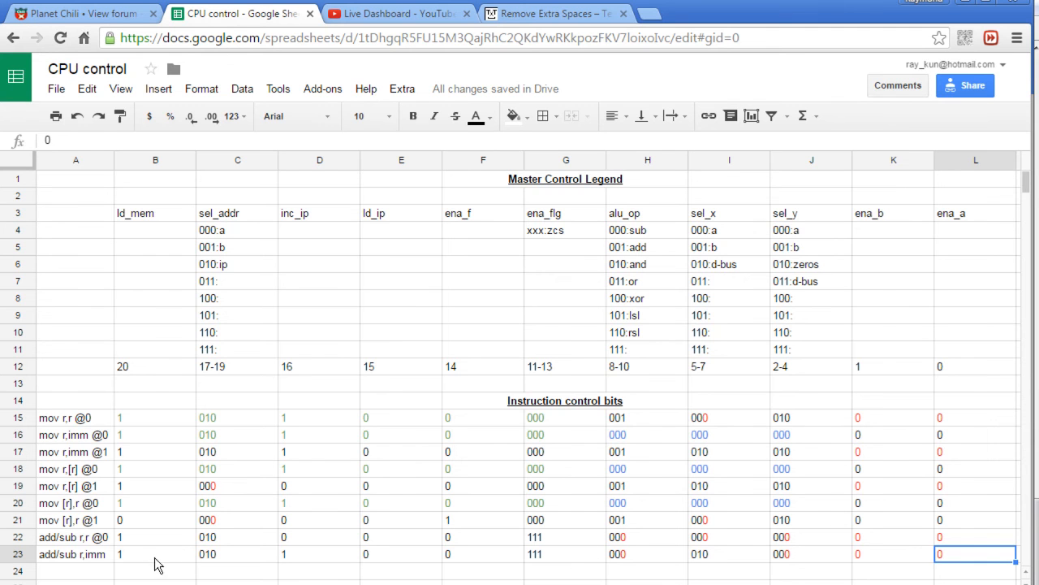
# Copy the add/sub r,imm control bits into the Remove Extra Spaces web tool, strip all spaces and select the joined string
pyautogui.moveTo(146, 560); pyautogui.dragTo(931, 556)
pyautogui.hotkey('ctrl', 'c')
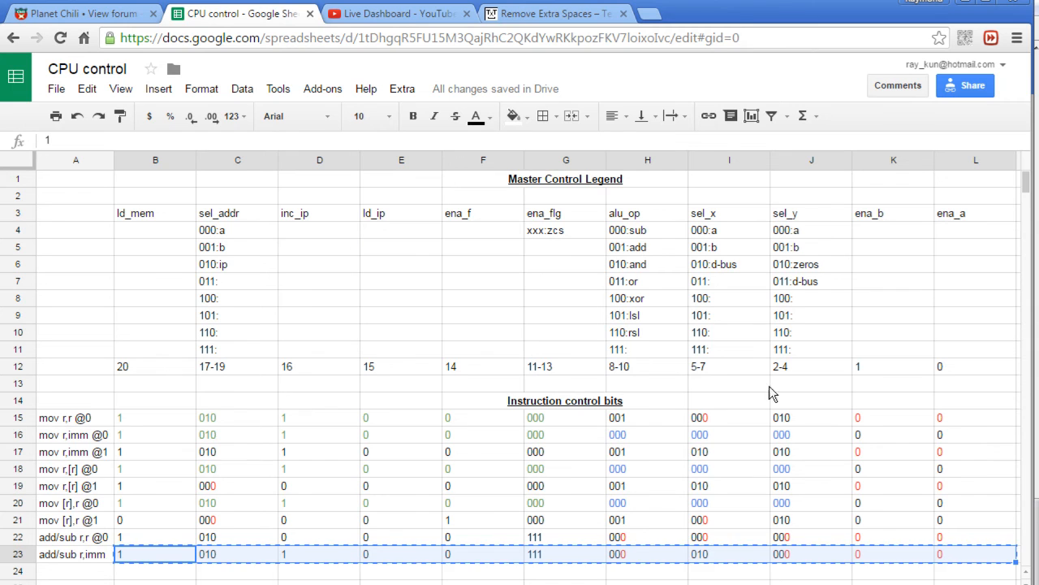
pyautogui.click(542, 14)
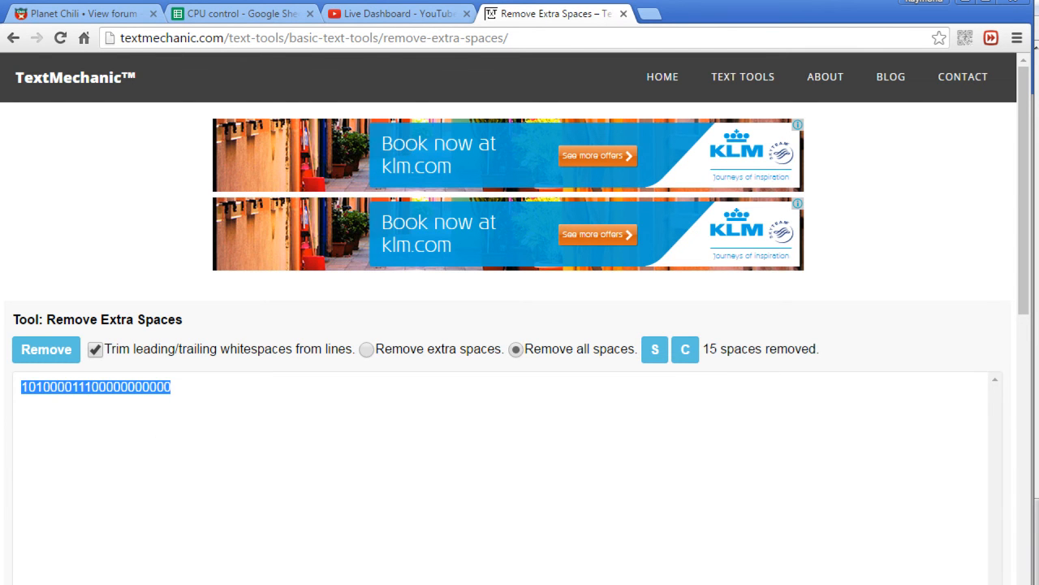
pyautogui.hotkey('ctrl', 'v')
pyautogui.click(39, 347)
pyautogui.moveTo(171, 387); pyautogui.dragTo(64, 391)
# Switch back to Logisim and set the add/sub r,imm block's 21-bit constant to the copied binary control word, equal to 0x153840
pyautogui.click(967, 8)
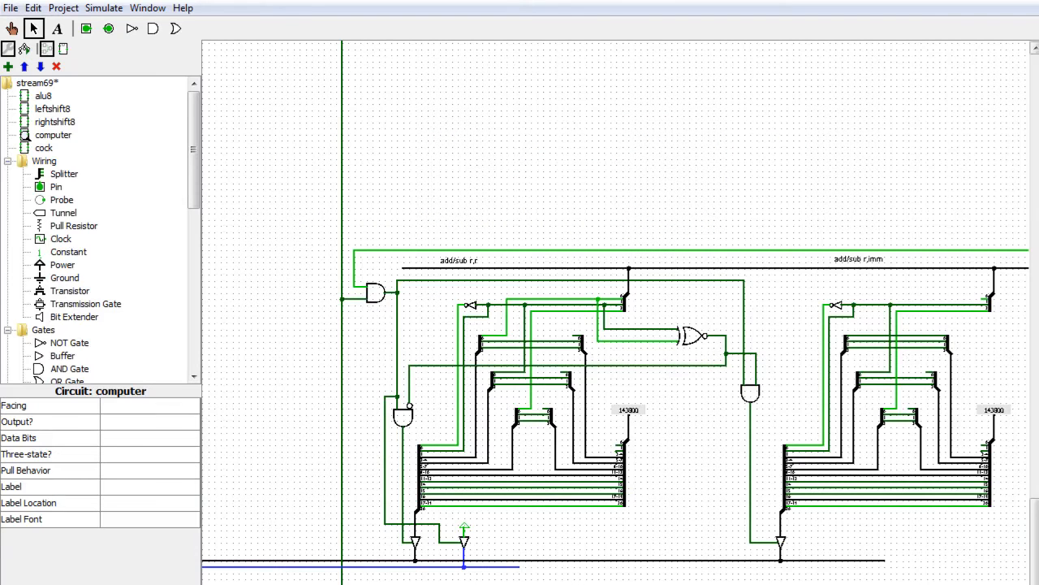
pyautogui.click(997, 414)
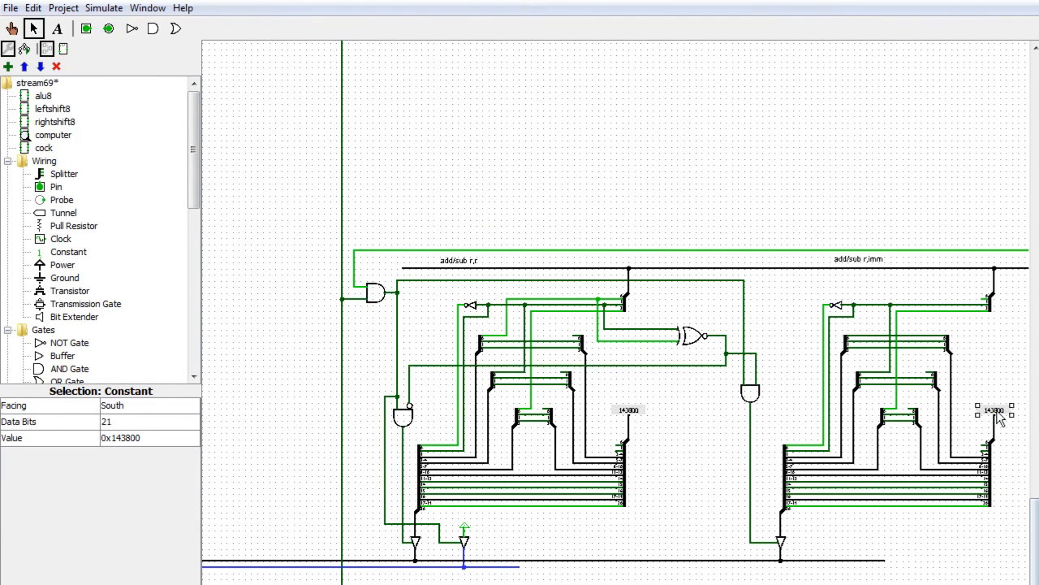
pyautogui.click(143, 438)
pyautogui.write('0b')
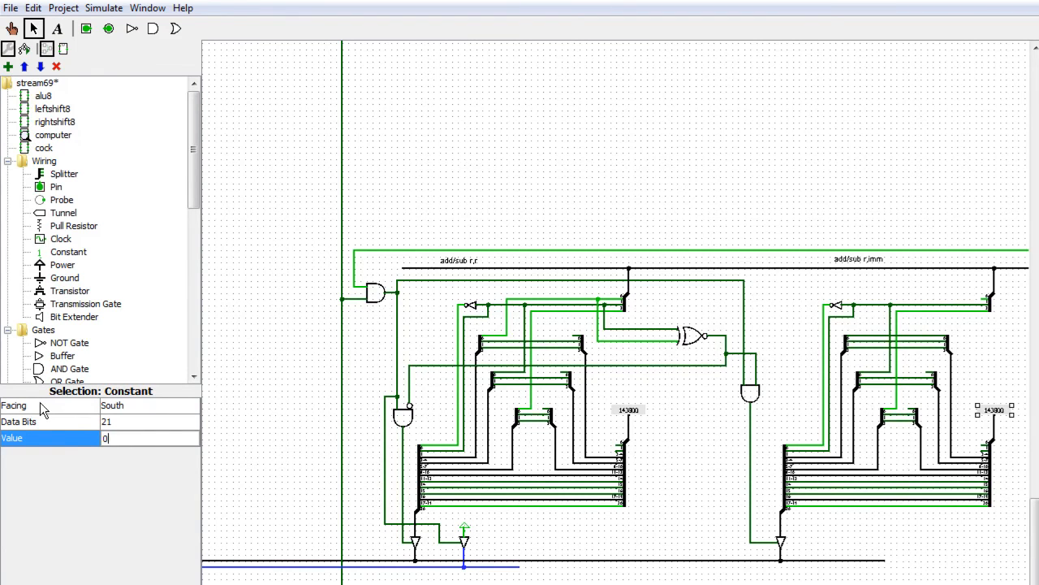
pyautogui.hotkey('ctrl', 'v')
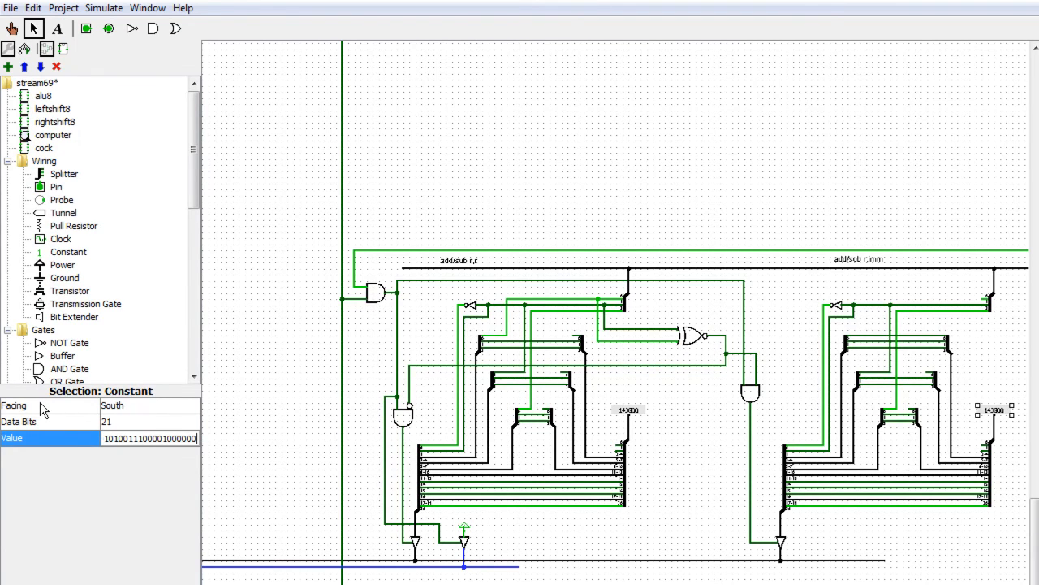
pyautogui.press('Return')
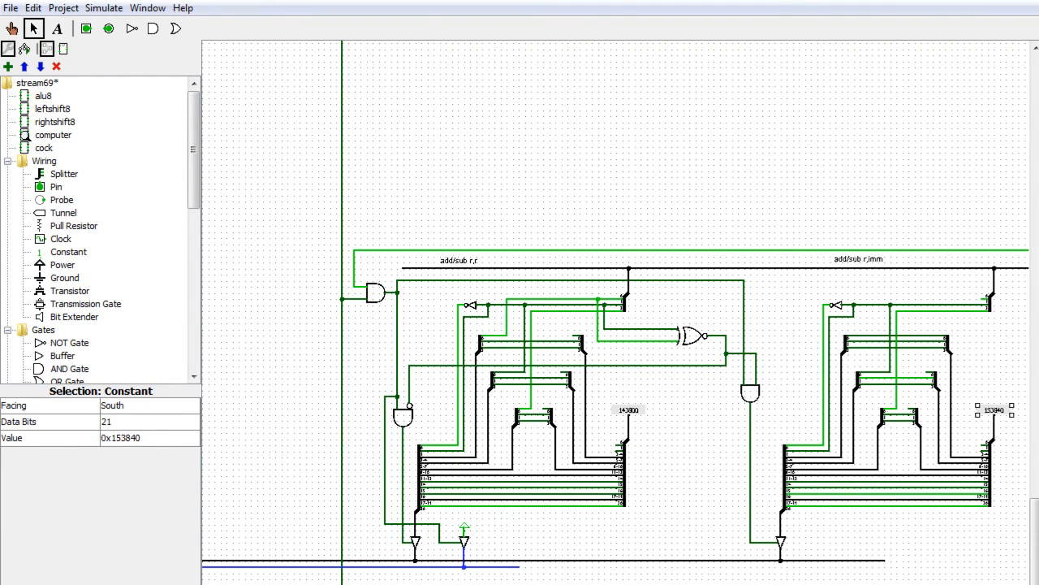
pyautogui.hscroll(6, 616, 312)
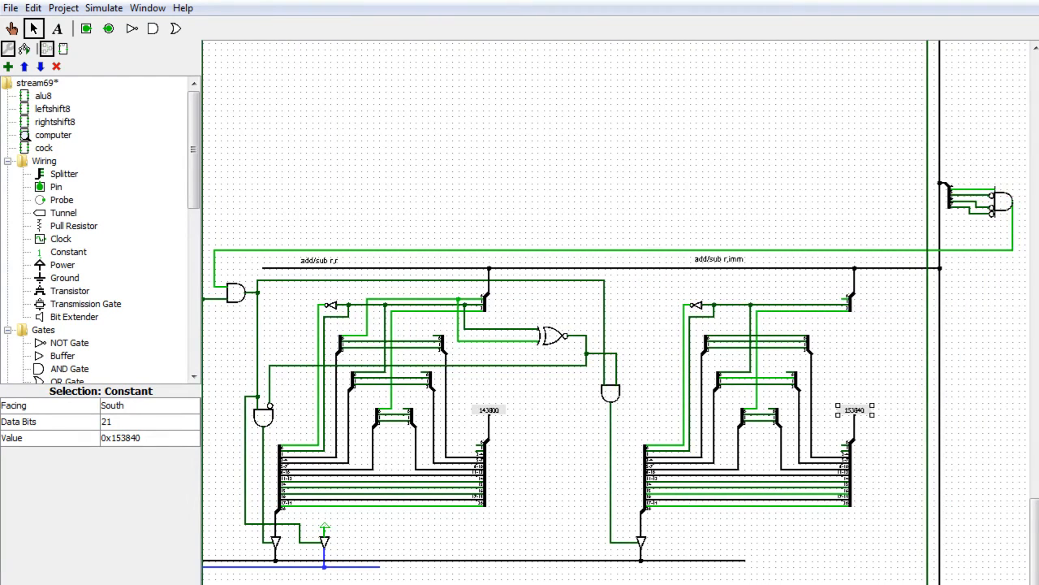
# Clear all contents of the RAM component in the CPU circuit
pyautogui.hscroll(1, 608, 313)
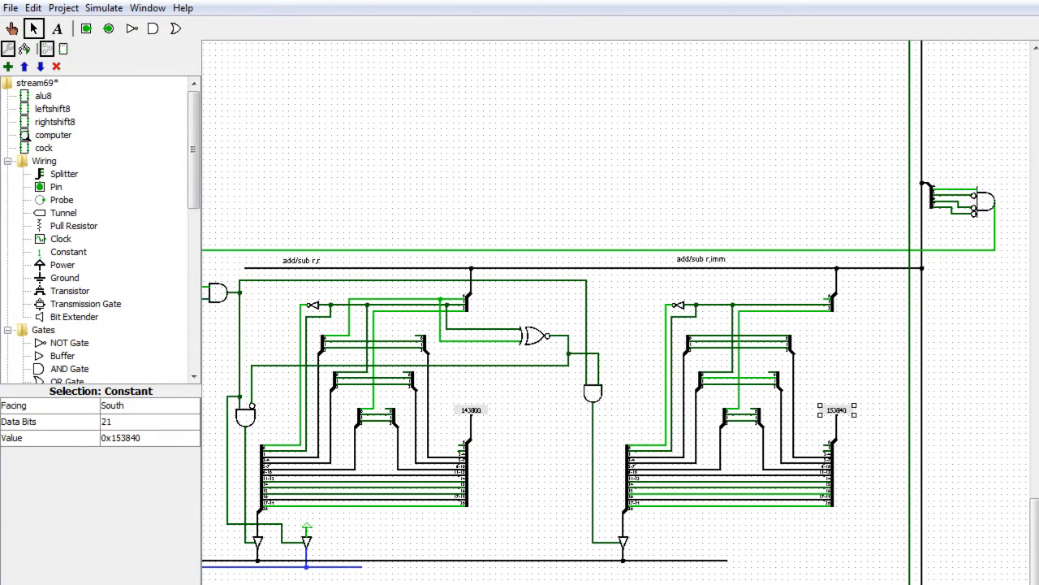
pyautogui.hscroll(-14, 616, 312)
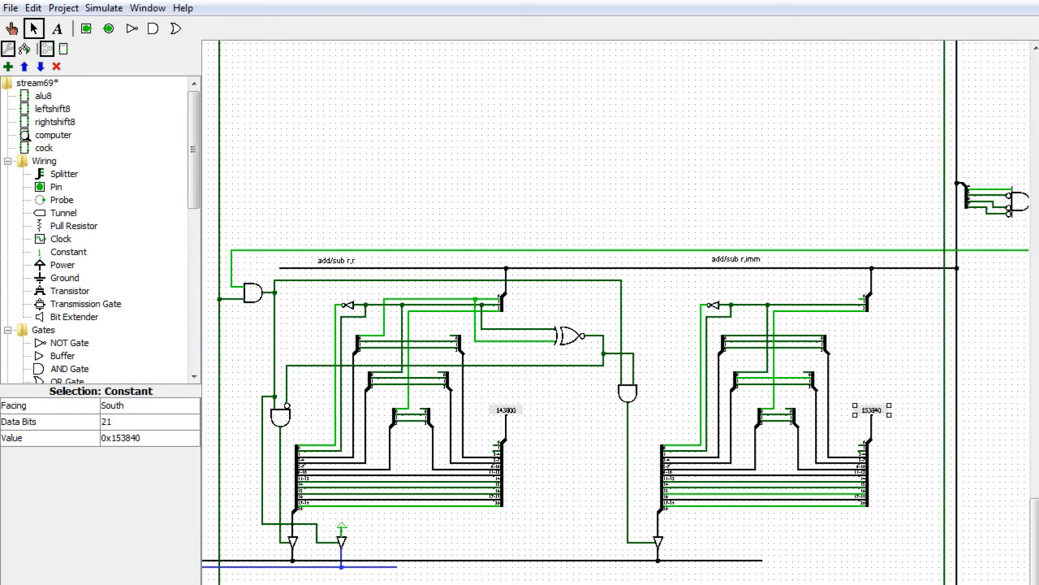
pyautogui.hscroll(-20, 615, 312)
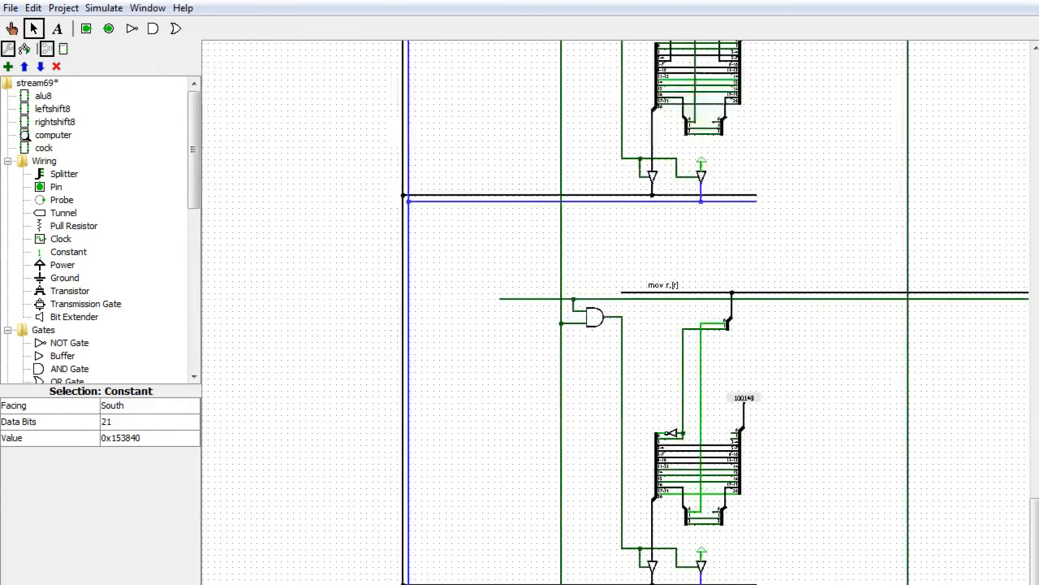
pyautogui.hscroll(20, 615, 312)
pyautogui.moveTo(1034, 549); pyautogui.dragTo(1013, 246)
pyautogui.hscroll(-20, 616, 311)
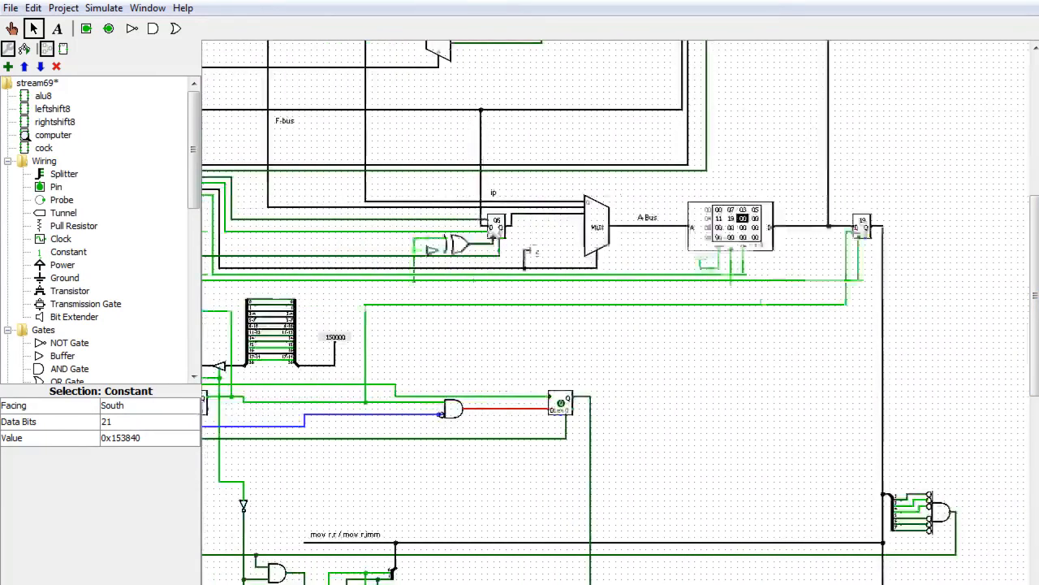
pyautogui.hscroll(8, 615, 312)
pyautogui.moveTo(1029, 346); pyautogui.dragTo(1030, 292)
pyautogui.rightClick(762, 415)
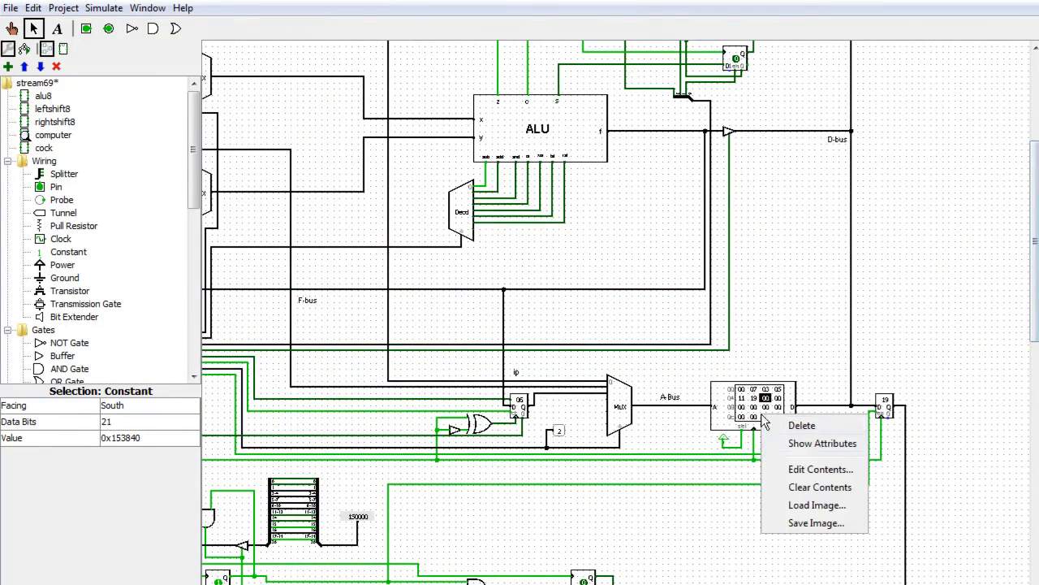
pyautogui.click(821, 487)
pyautogui.click(487, 376)
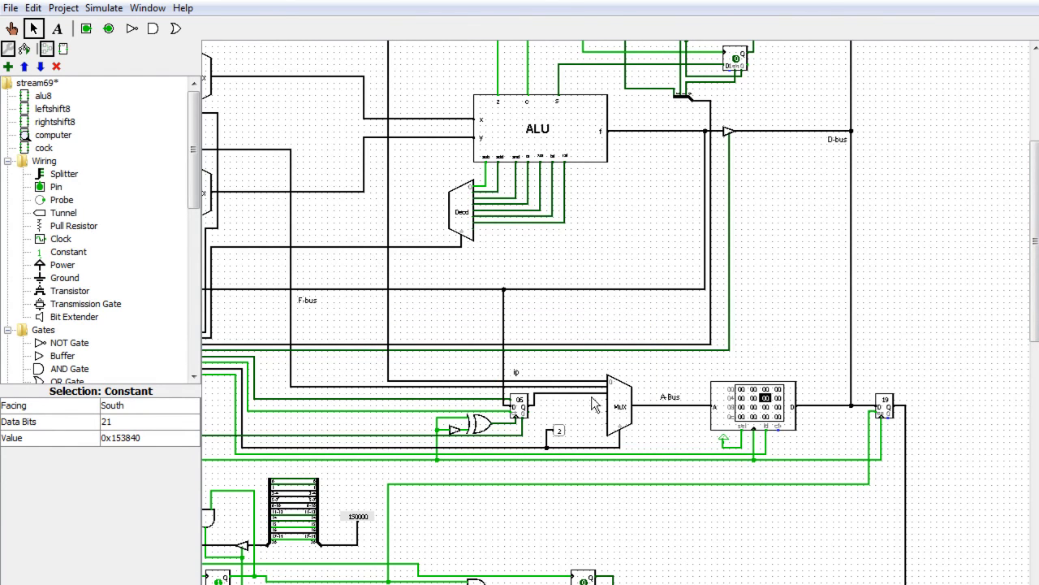
# Poke the test bytes 00 and 66 into RAM addresses 00 and 01
pyautogui.click(780, 393)
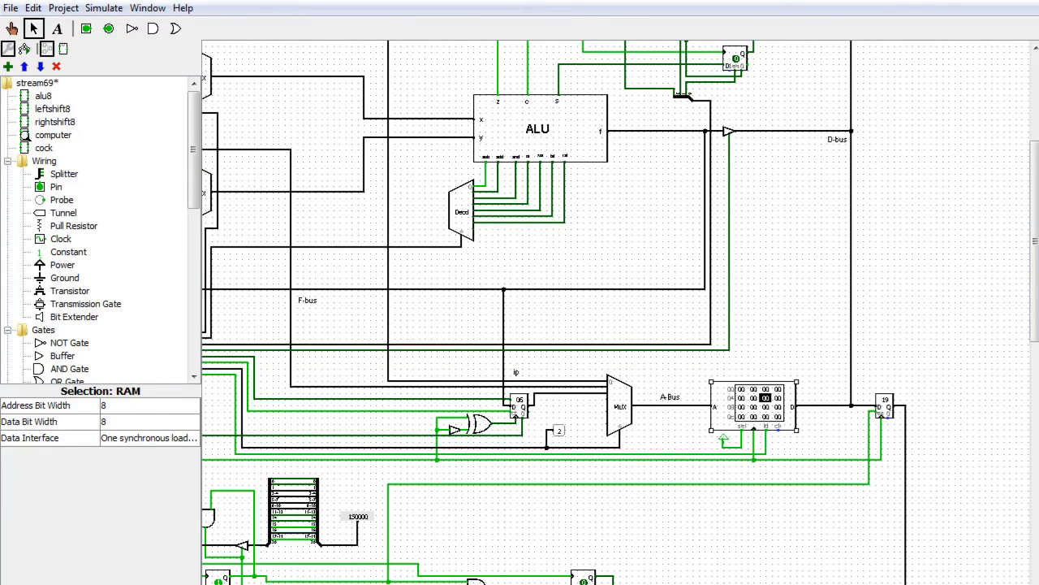
pyautogui.hscroll(-1, 616, 313)
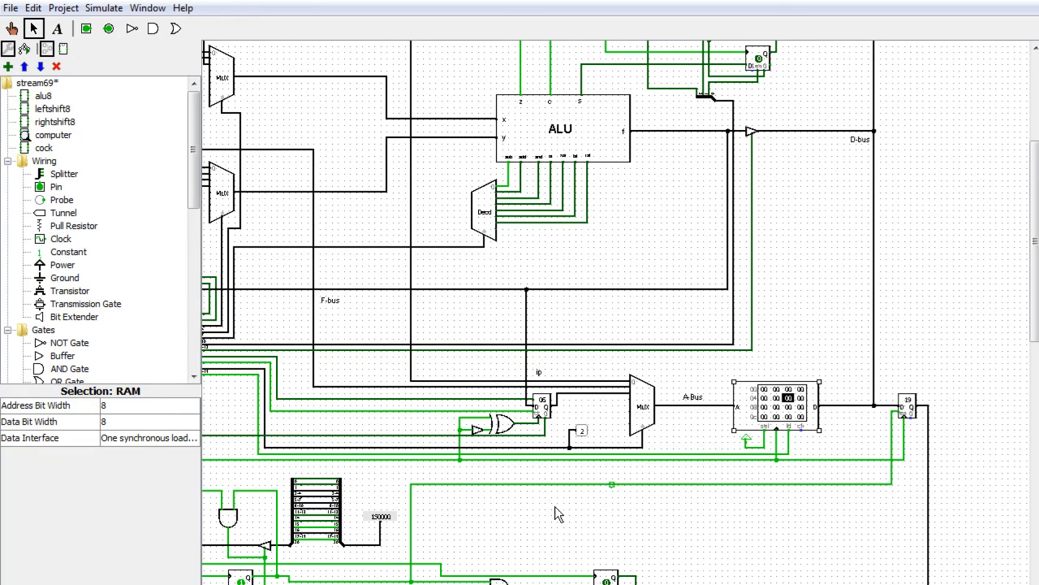
pyautogui.click(11, 27)
pyautogui.click(765, 393)
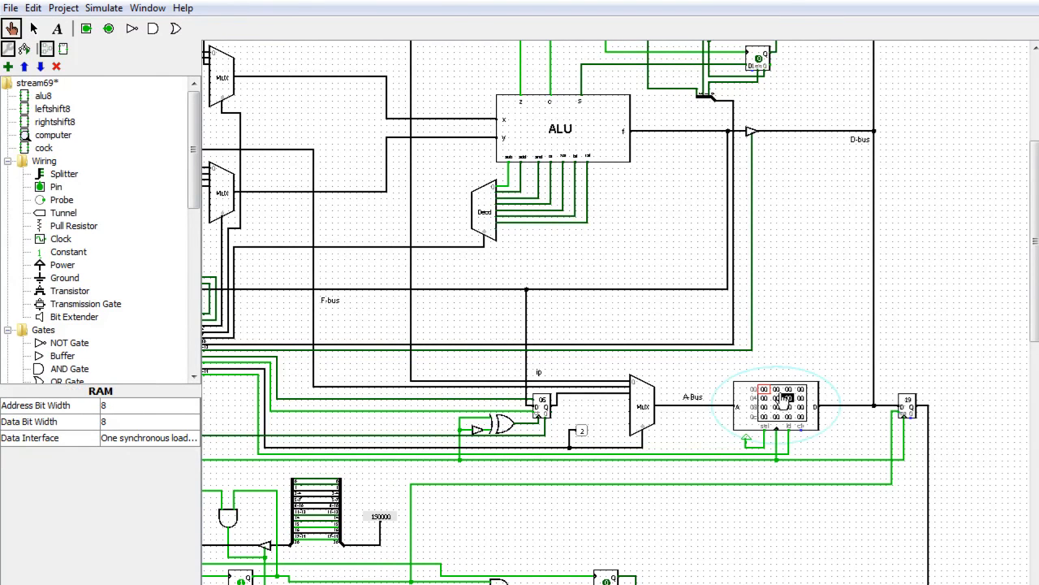
pyautogui.click(776, 390)
pyautogui.click(789, 390)
# Look up the add r,imm coding in the CPU control Google Sheet, return to Logisim and write 18 and 03 to RAM addresses 02 and 03
pyautogui.hotkey('alt', 'Tab')
pyautogui.click(255, 17)
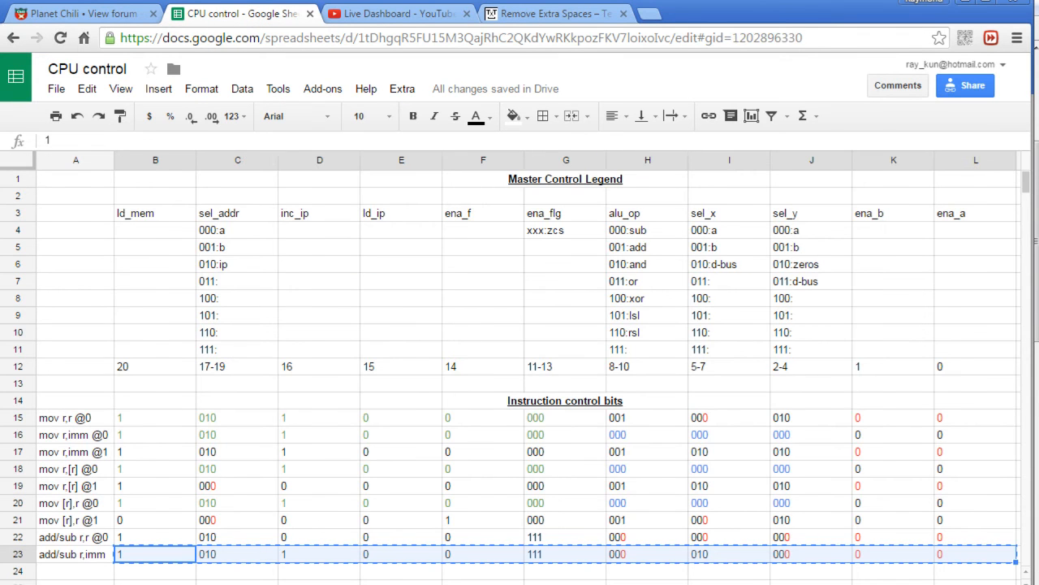
pyautogui.click(227, 584)
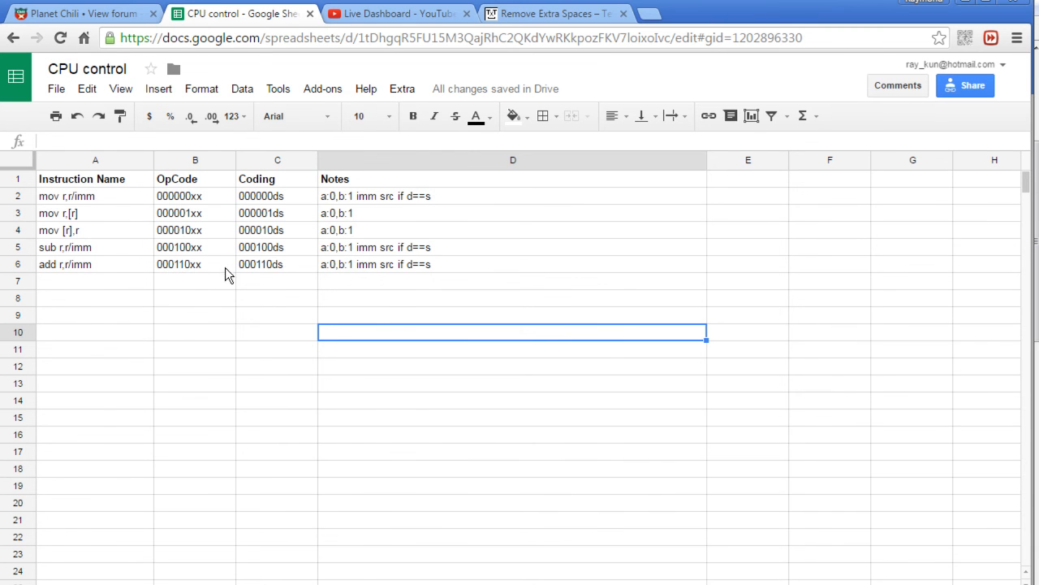
pyautogui.click(966, 4)
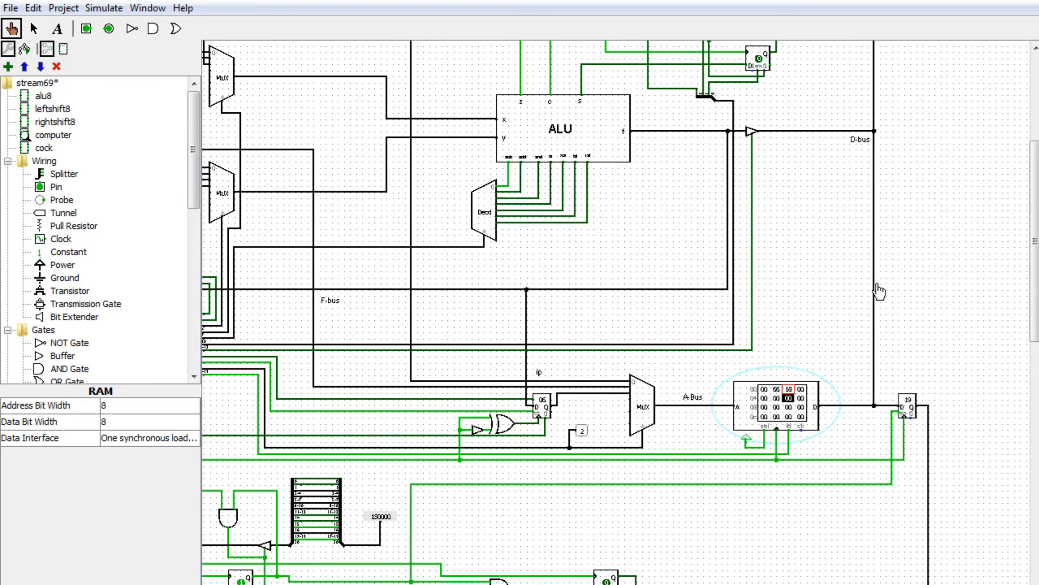
pyautogui.click(804, 391)
# Reset the CPU with its clr button and tick the clock four times to run the mov and add immediate instructions
pyautogui.hscroll(-10, 347, 479)
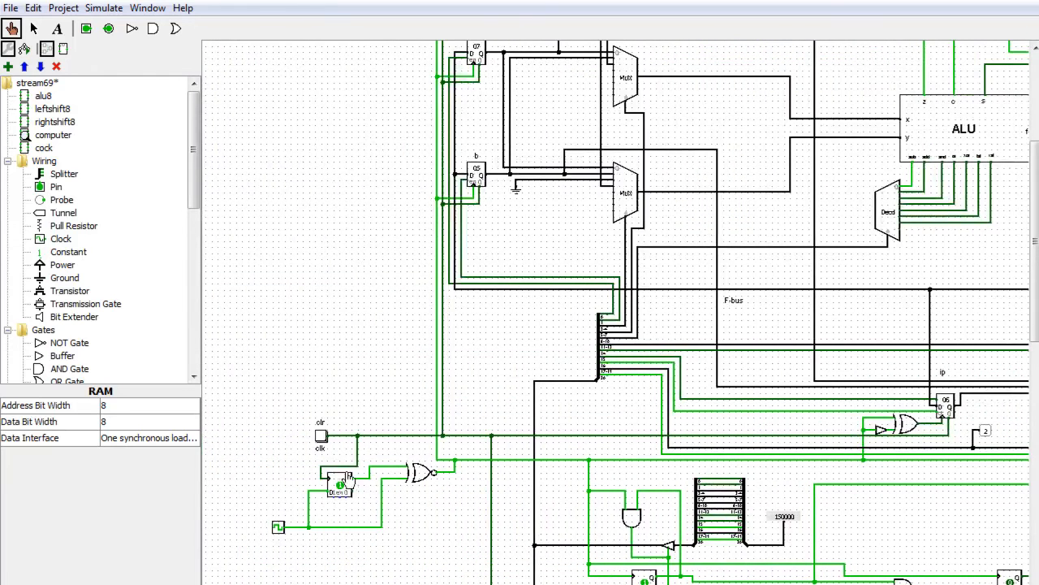
pyautogui.click(320, 436)
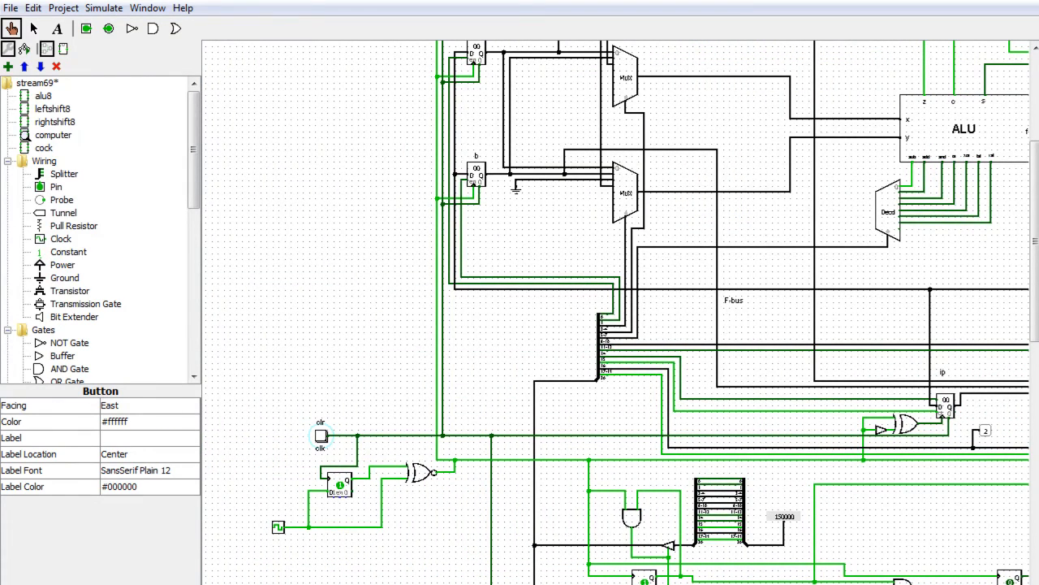
pyautogui.moveTo(617, 583); pyautogui.dragTo(707, 583)
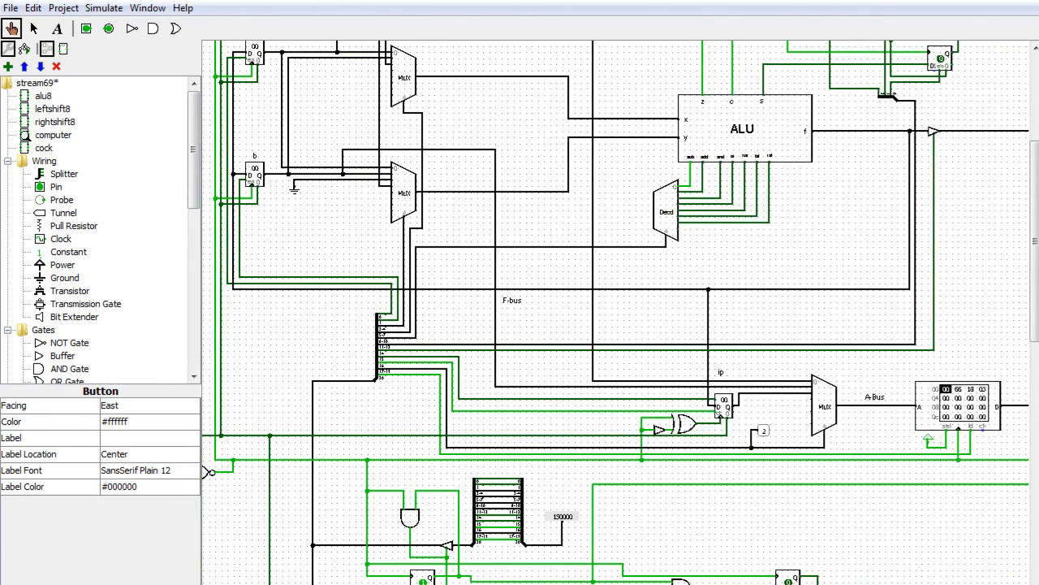
pyautogui.moveTo(1036, 301); pyautogui.dragTo(1037, 269)
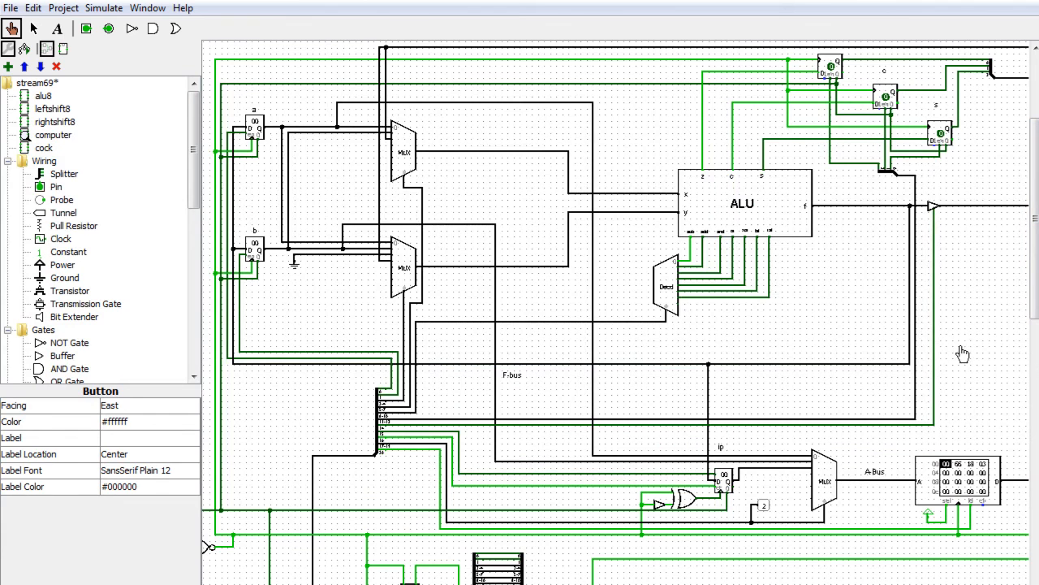
pyautogui.hotkey('ctrl', 't')
pyautogui.hotkey('ctrl', 't')
pyautogui.hotkey('ctrl', 't')
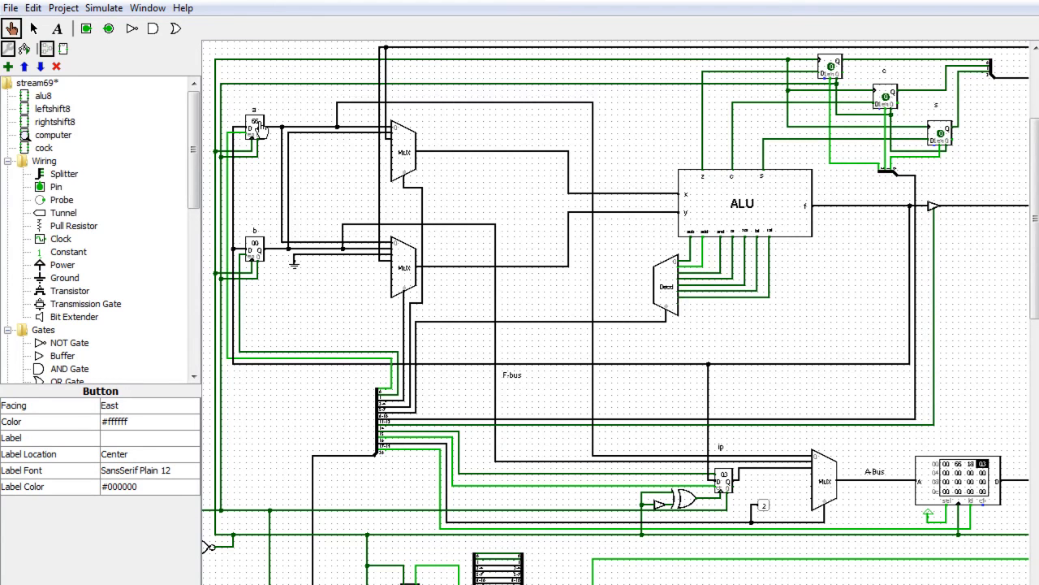
pyautogui.hotkey('ctrl', 't')
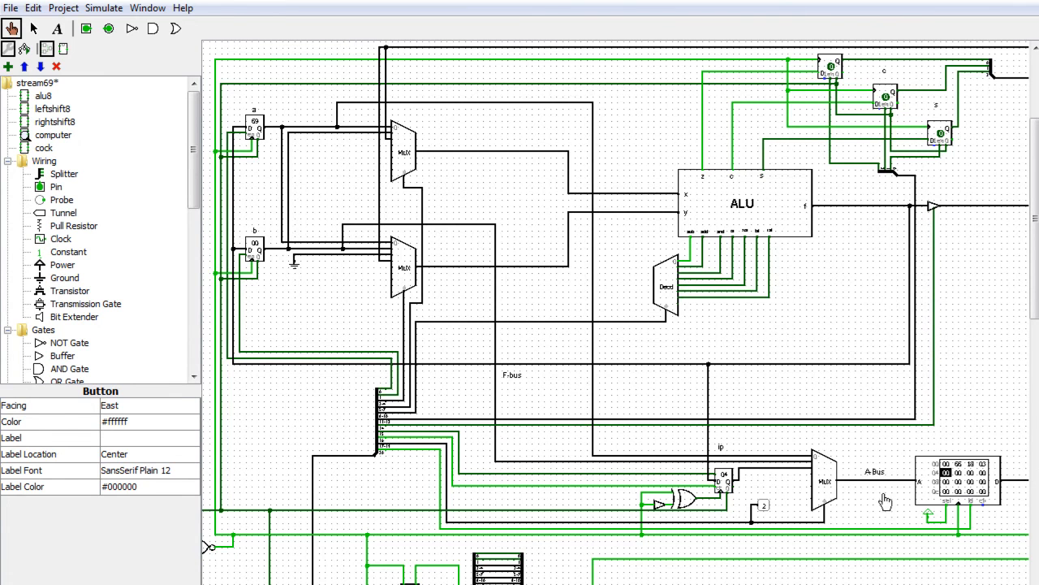
# Write 10 and 60 to RAM addresses 04 and 05 and tick the clock twice to run the subtract immediate instruction
pyautogui.click(951, 479)
pyautogui.write('1b')
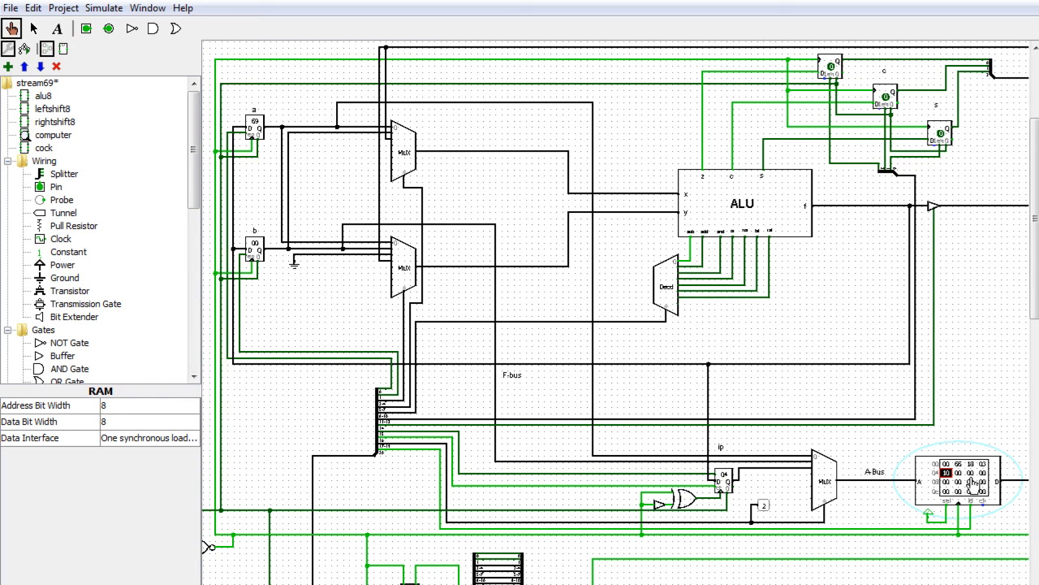
pyautogui.click(958, 474)
pyautogui.hotkey('ctrl', 't')
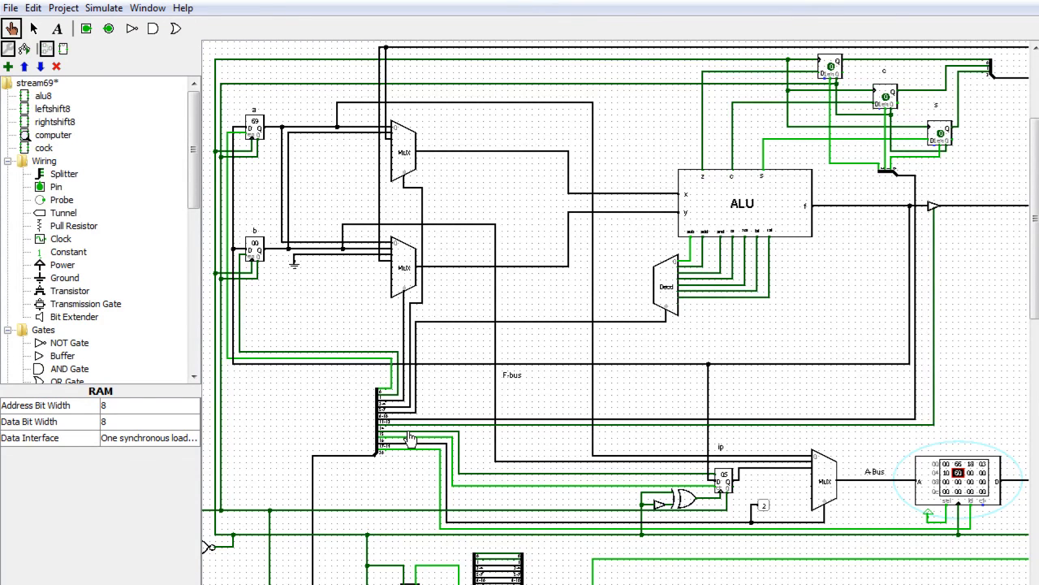
pyautogui.hotkey('ctrl', 't')
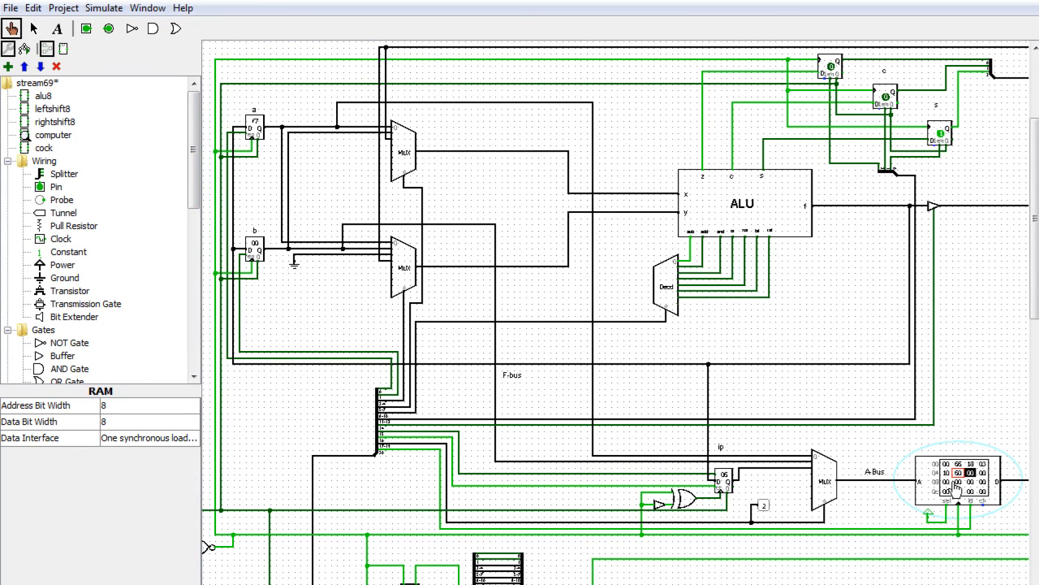
# Reset the CPU again and tick the clock five times, stopping in the middle of the subtract immediate instruction
pyautogui.hscroll(-5, 617, 313)
pyautogui.click(284, 510)
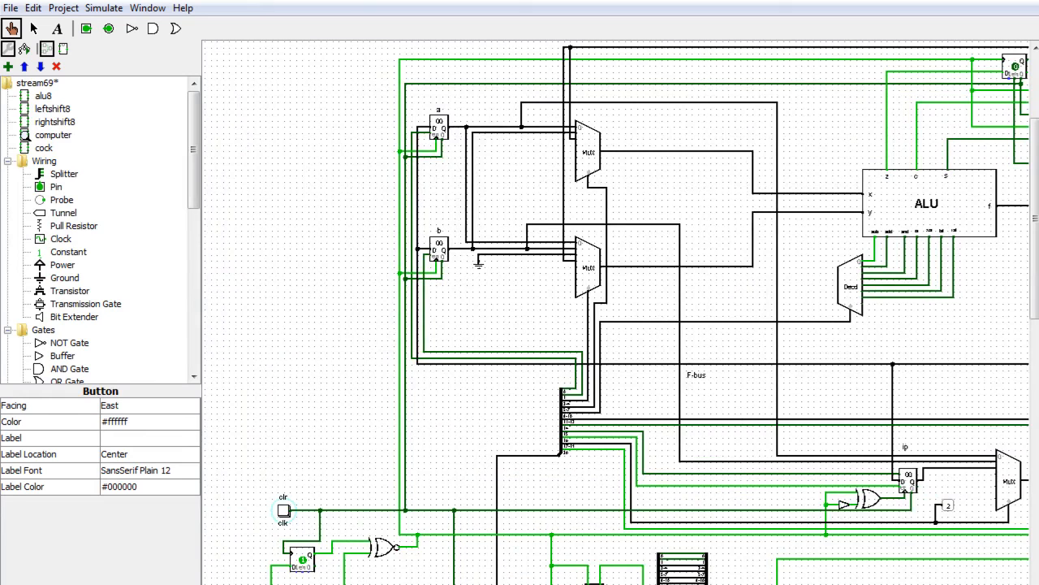
pyautogui.hscroll(5, 618, 313)
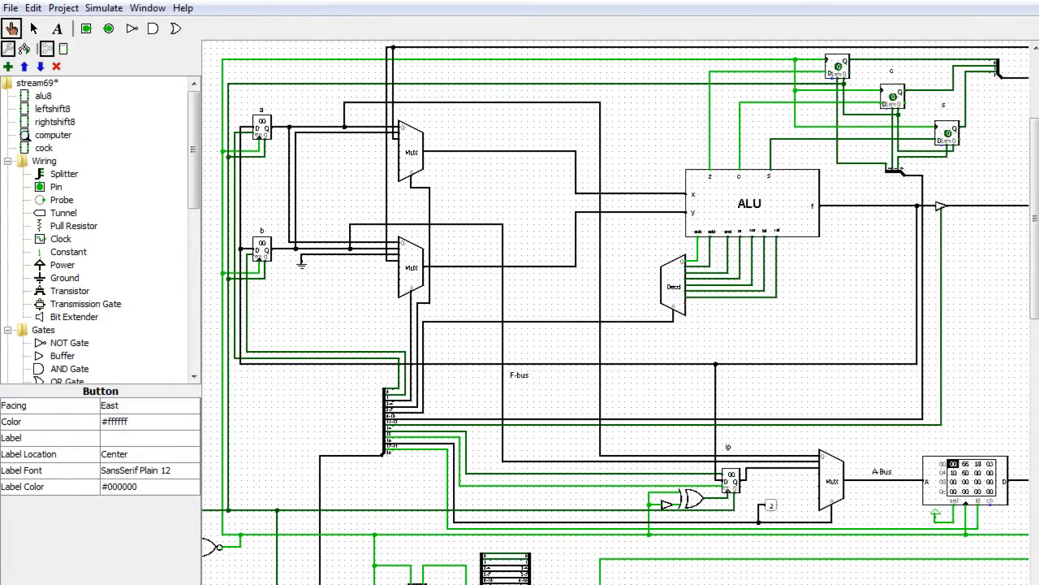
pyautogui.hotkey('ctrl', 't')
pyautogui.hotkey('ctrl', 't')
pyautogui.hotkey('ctrl', 't')
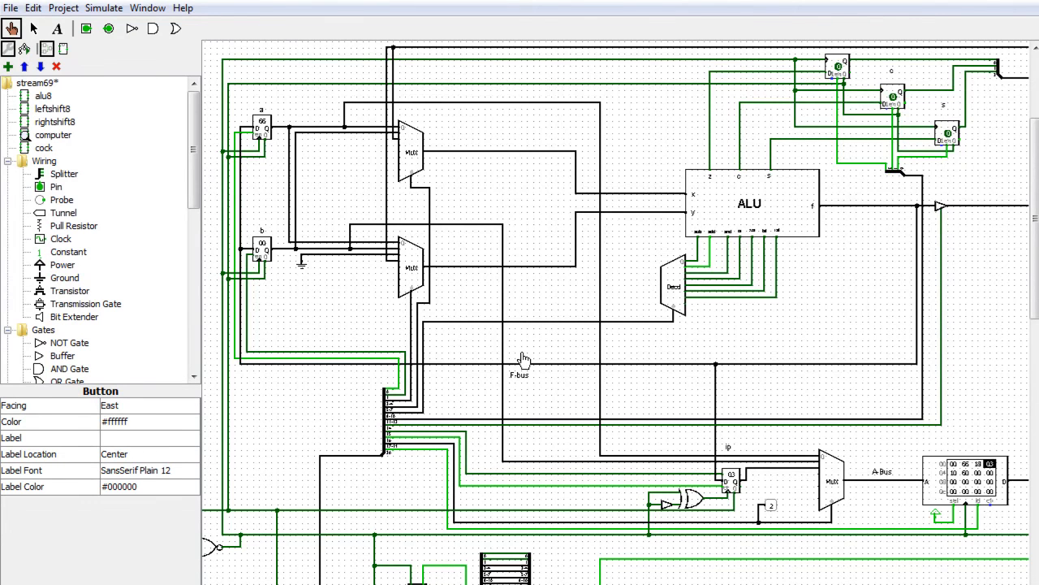
pyautogui.hotkey('ctrl', 't')
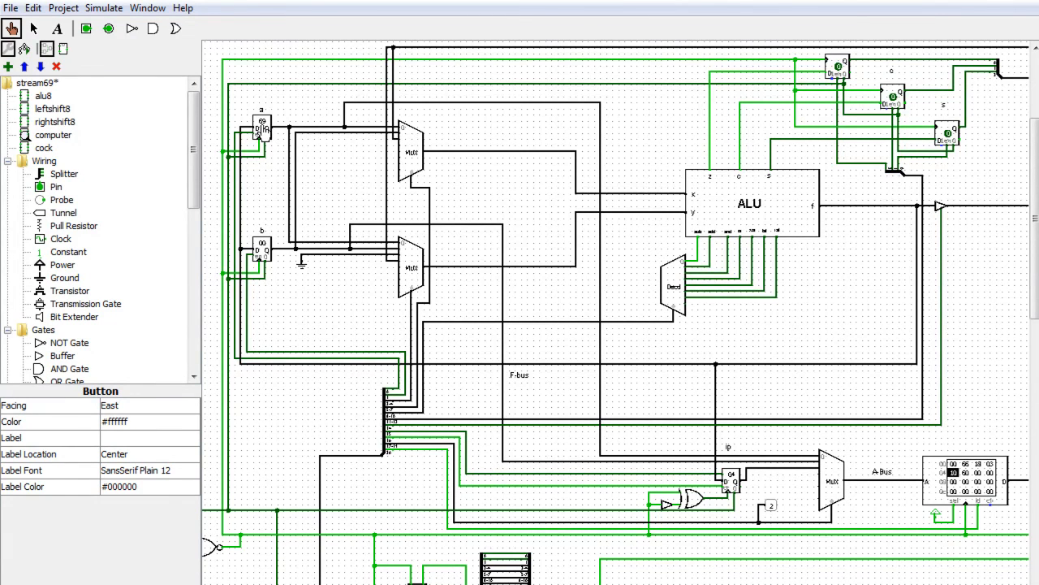
pyautogui.hotkey('ctrl', 't')
# Examine the add/sub decoder blocks and the operand routing through the multiplexers into the ALU during the subtract immediate instruction
pyautogui.hscroll(5, 616, 313)
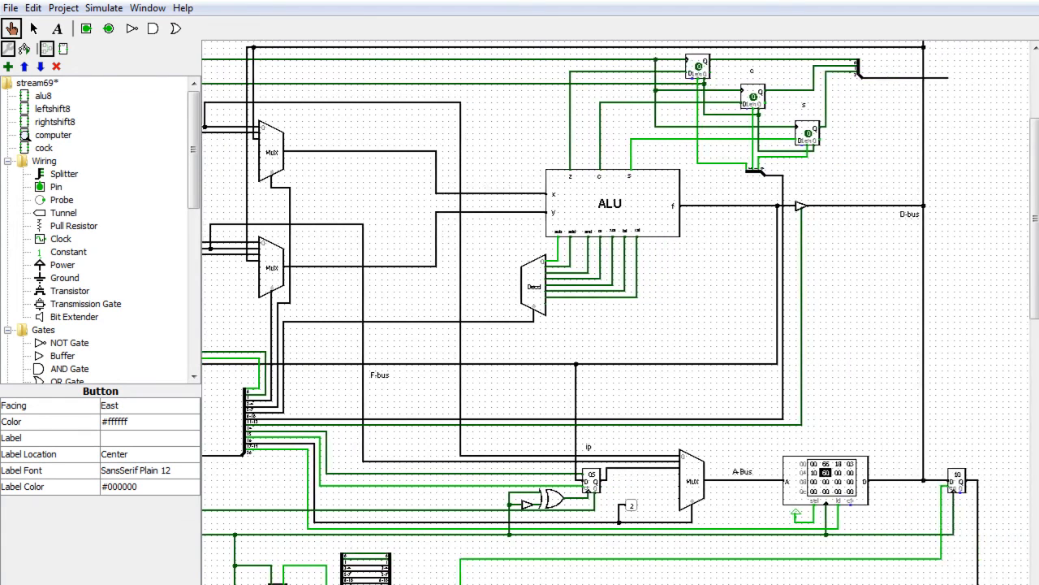
pyautogui.hscroll(2, 615, 312)
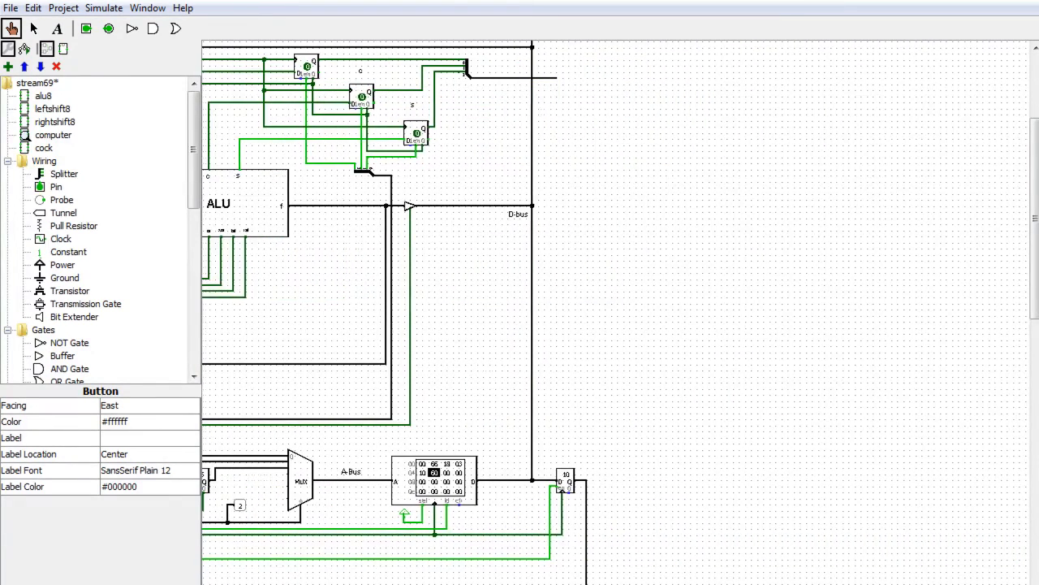
pyautogui.moveTo(1034, 299); pyautogui.dragTo(1035, 584)
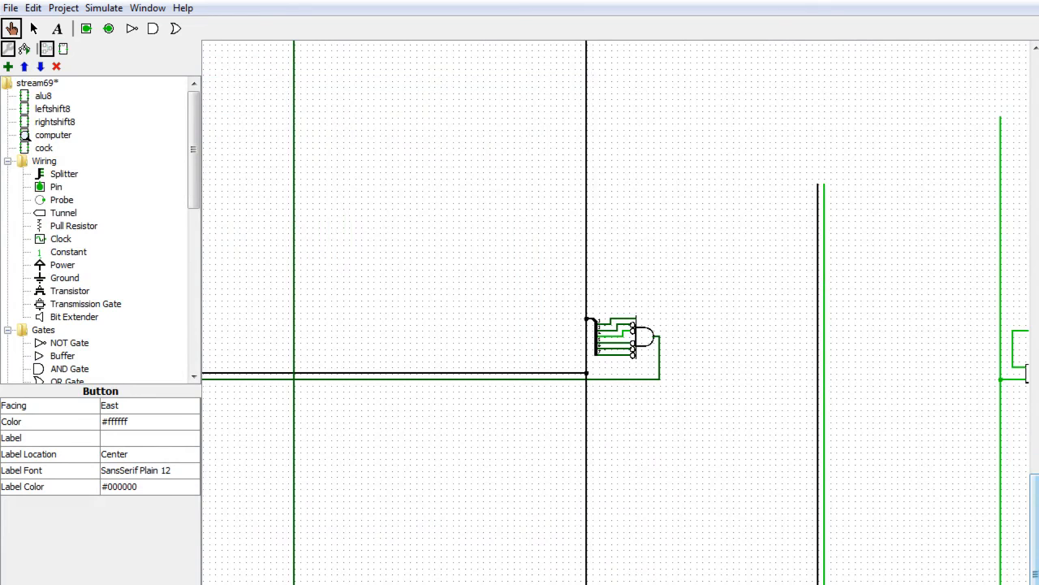
pyautogui.hscroll(9, 615, 312)
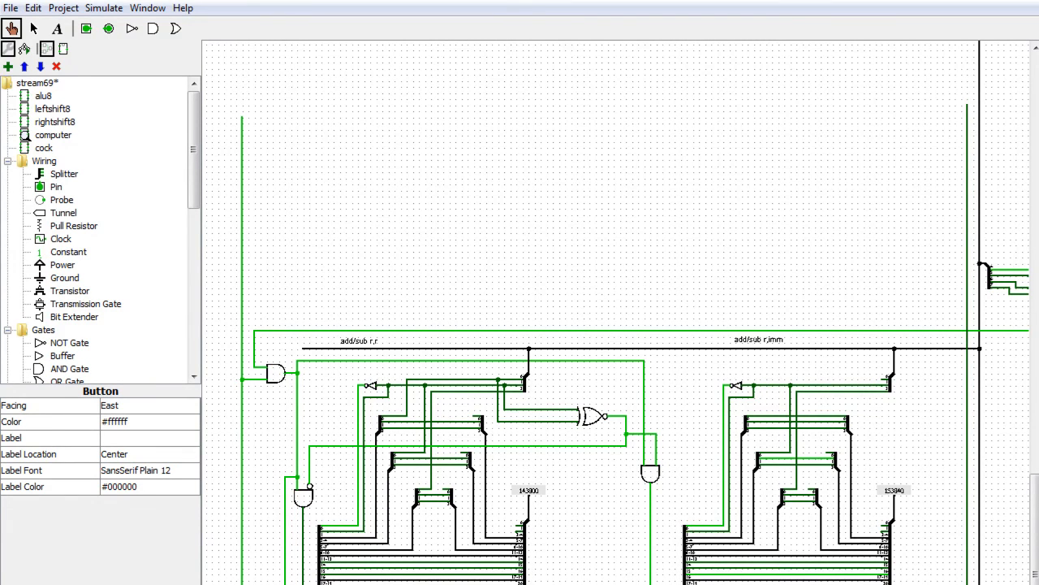
pyautogui.hscroll(-20, 615, 312)
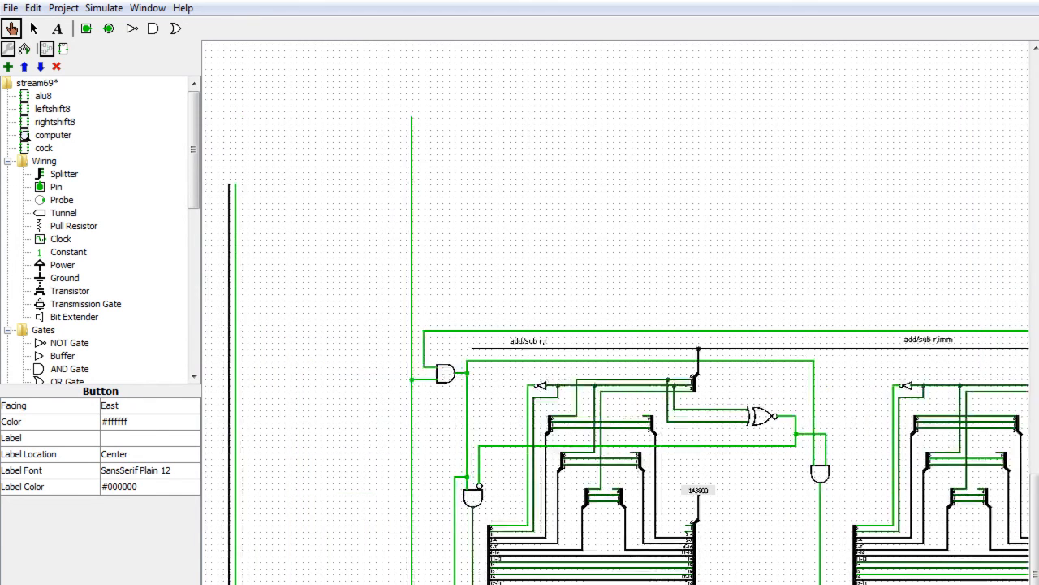
pyautogui.hscroll(3, 616, 313)
pyautogui.hscroll(3, 616, 313)
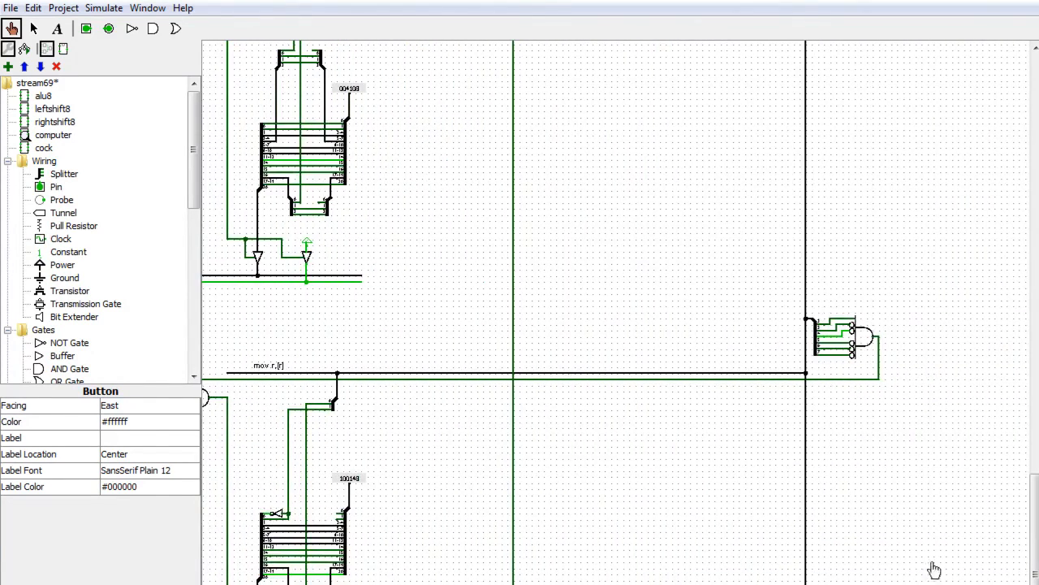
pyautogui.moveTo(1035, 562); pyautogui.dragTo(1026, 266)
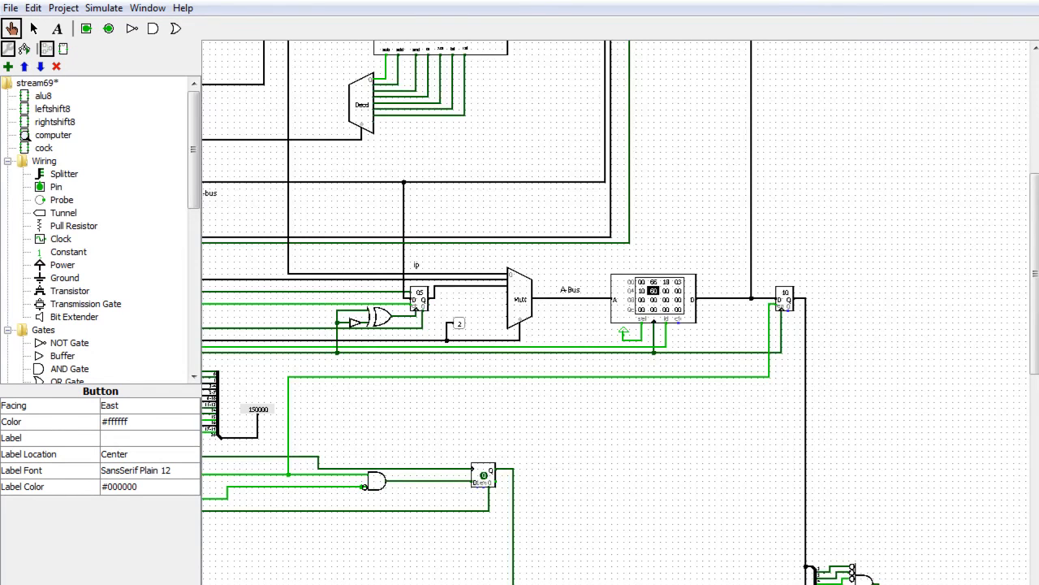
pyautogui.hscroll(-5, 1023, 307)
pyautogui.moveTo(1035, 315); pyautogui.dragTo(1023, 252)
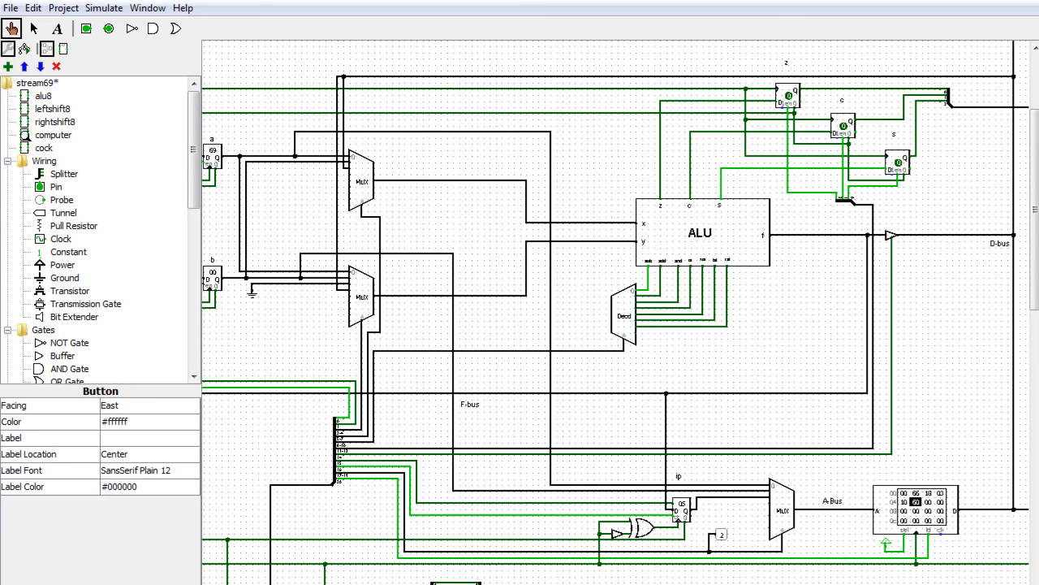
pyautogui.hscroll(7, 615, 313)
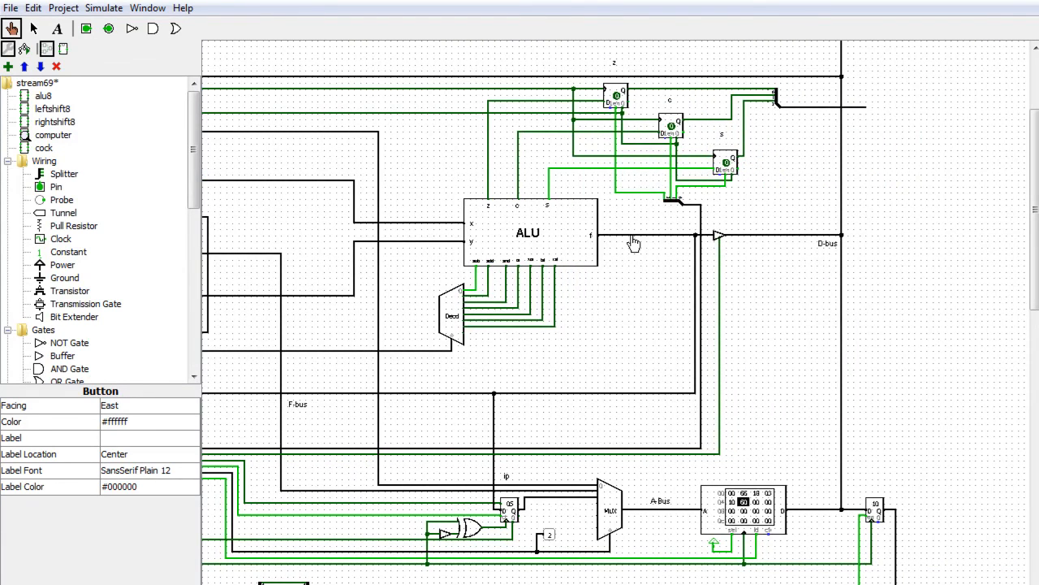
pyautogui.hscroll(-9, 615, 313)
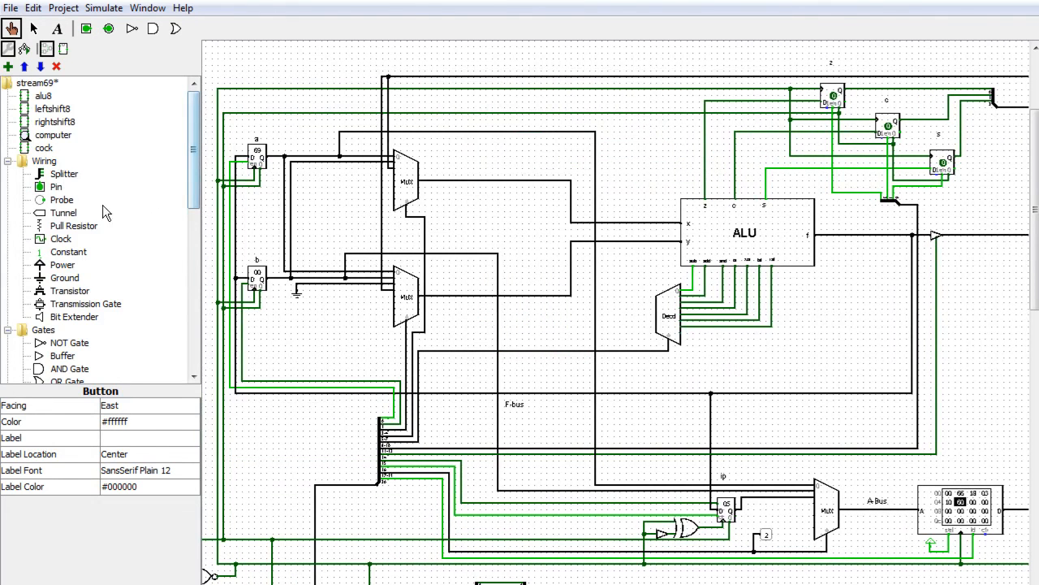
# Wire hexadecimal probes to the ALU's f output and to its x and y inputs
pyautogui.click(60, 200)
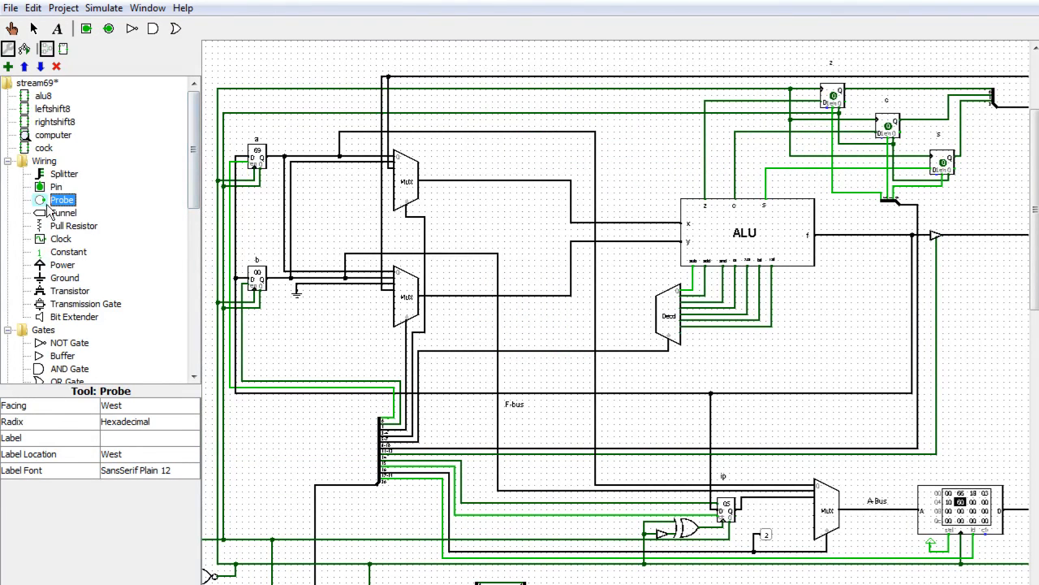
pyautogui.click(853, 278)
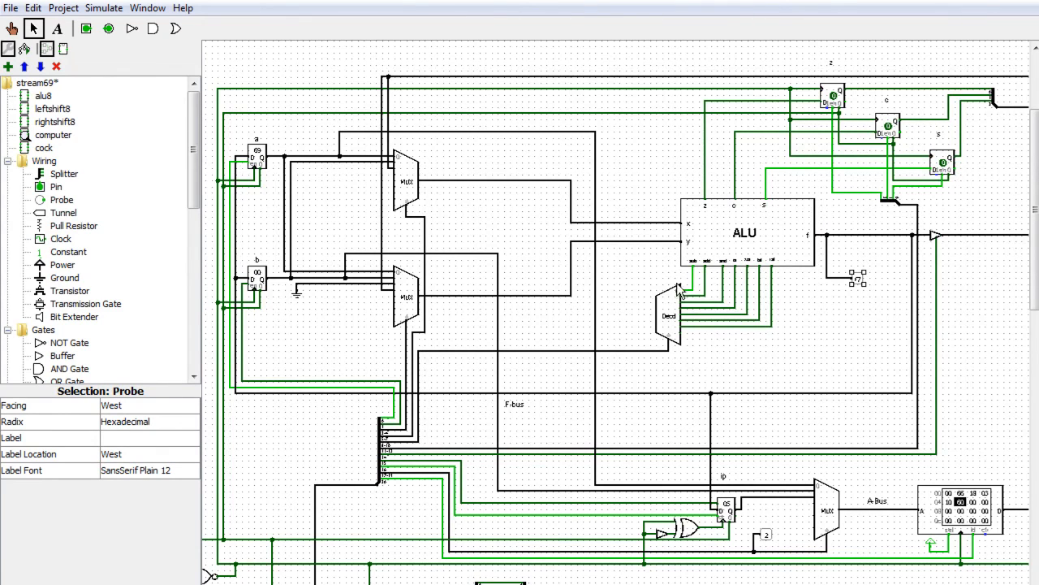
pyautogui.moveTo(865, 284)
pyautogui.mouseDown()
pyautogui.moveTo(764, 300)
pyautogui.moveTo(645, 189)
pyautogui.moveTo(625, 222)
pyautogui.mouseUp()
pyautogui.click(860, 282)
pyautogui.click(872, 292)
pyautogui.click(651, 272)
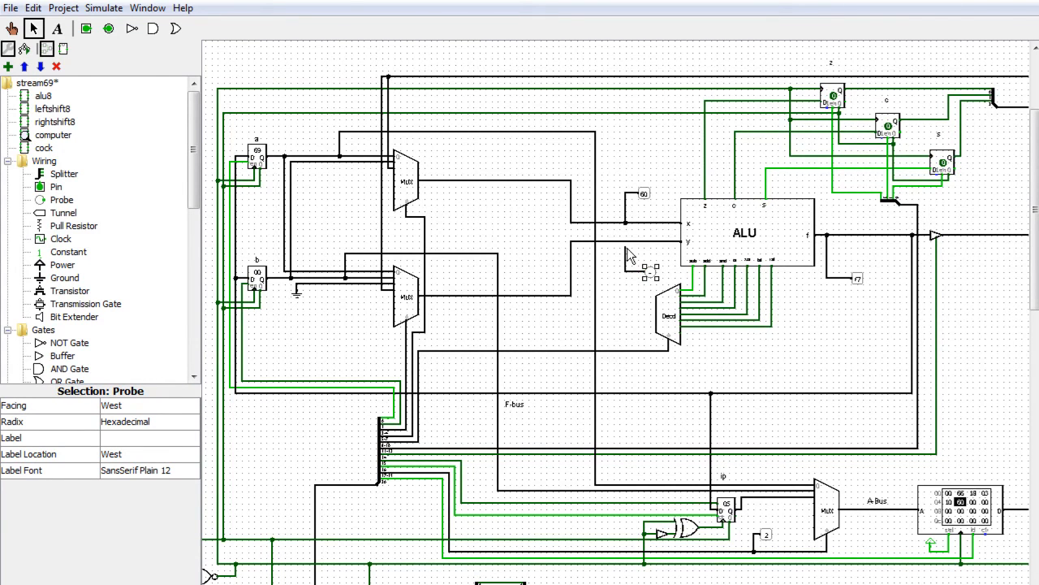
pyautogui.moveTo(627, 249); pyautogui.dragTo(631, 259)
pyautogui.click(411, 185)
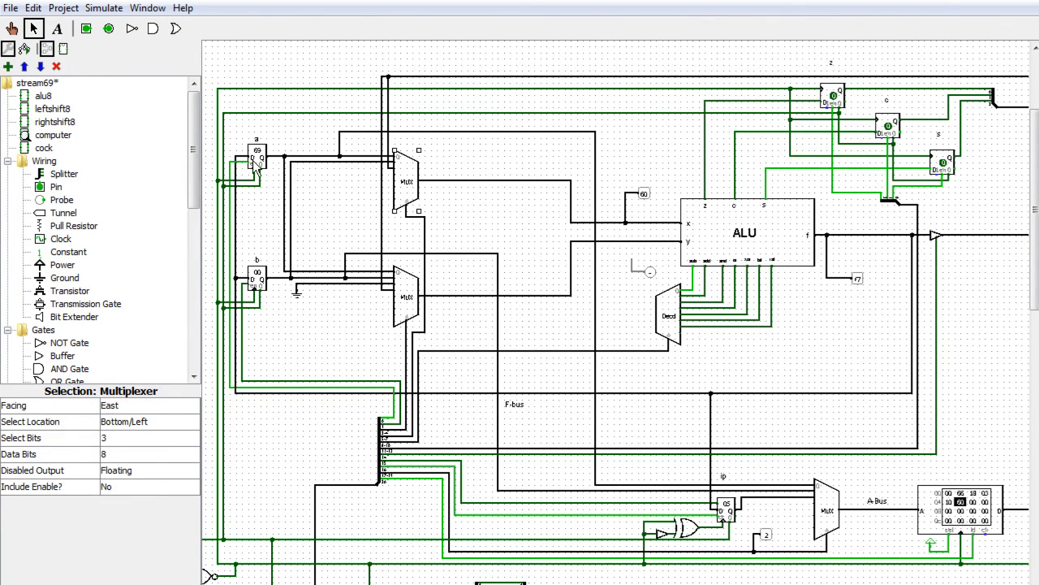
pyautogui.moveTo(632, 259); pyautogui.dragTo(633, 242)
# Examine the add/sub r,imm decoder block and compare it with its instruction control bits and the legend in the CPU control spreadsheet
pyautogui.hscroll(4, 615, 313)
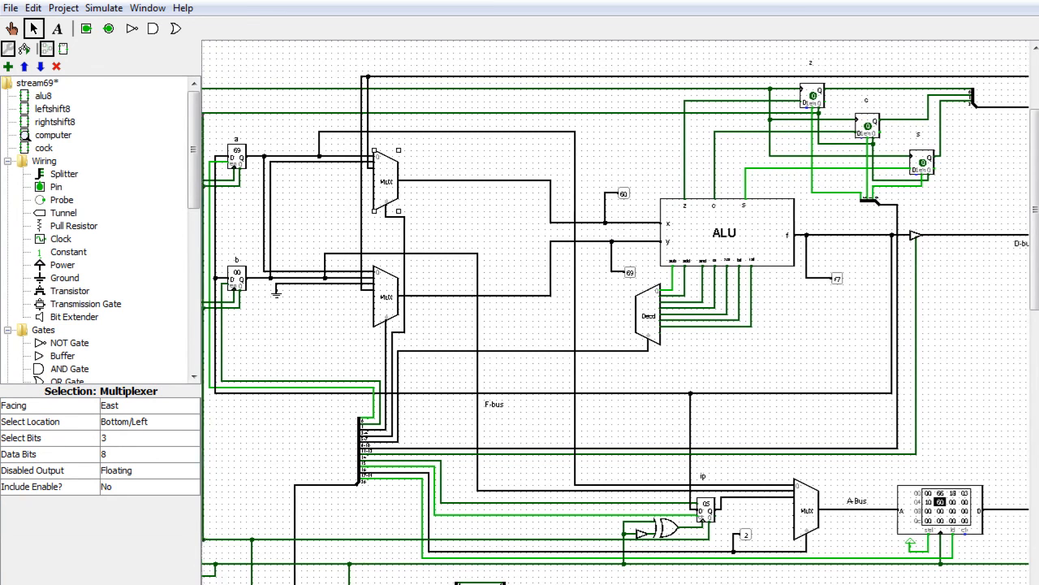
pyautogui.hscroll(-3, 615, 313)
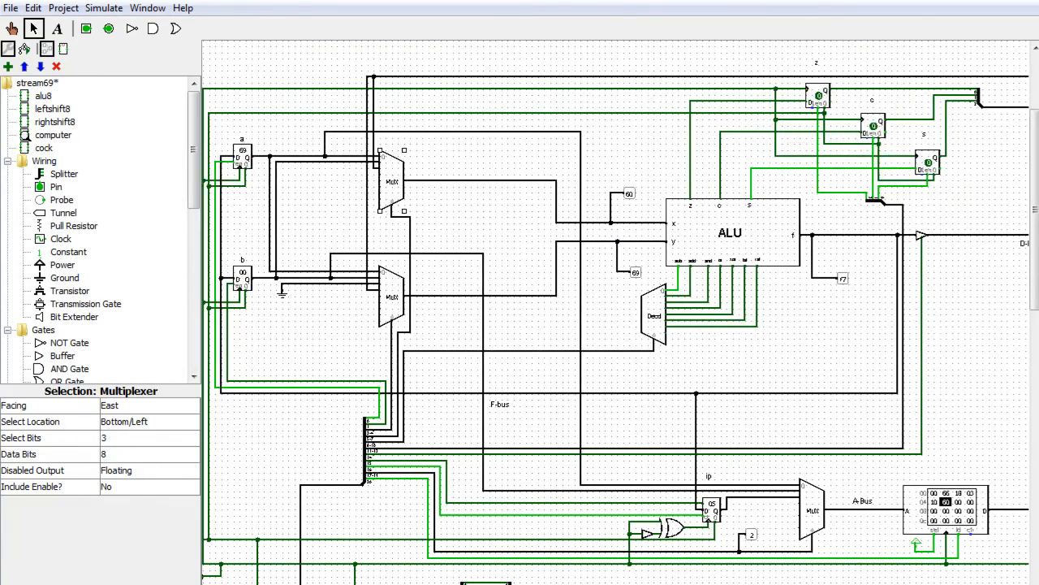
pyautogui.hscroll(15, 616, 312)
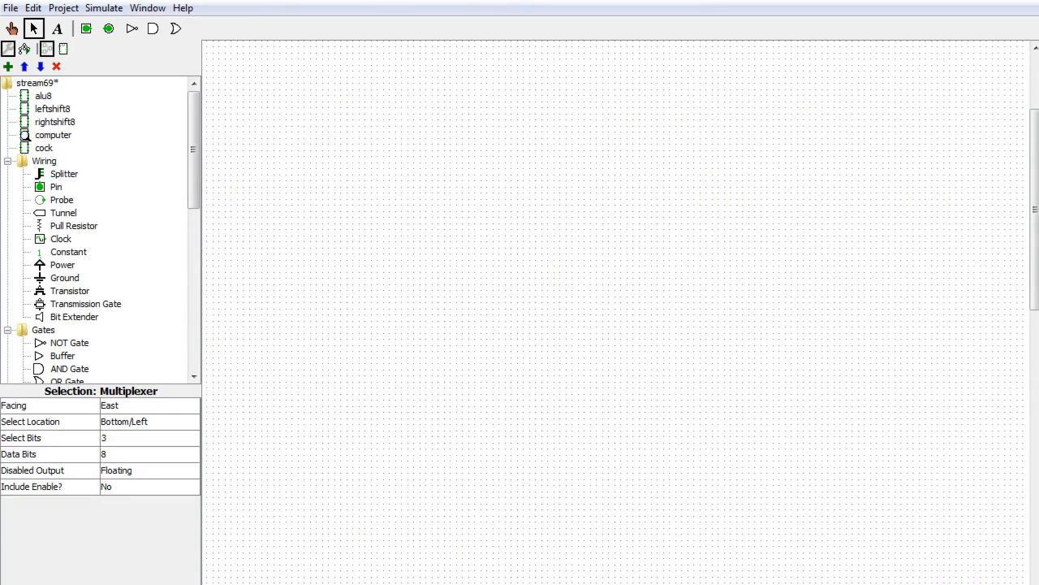
pyautogui.moveTo(1034, 306); pyautogui.dragTo(1036, 584)
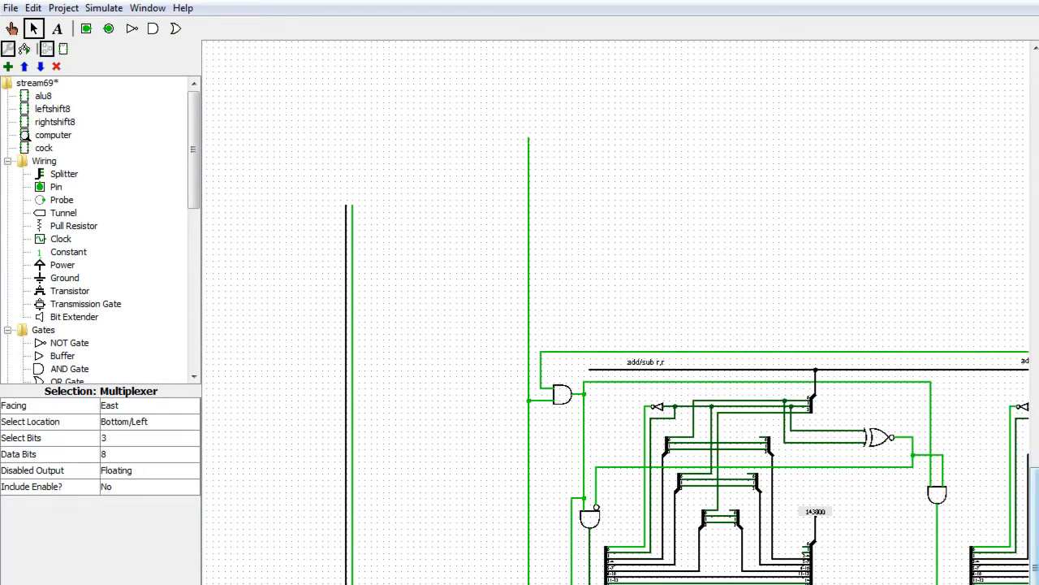
pyautogui.hscroll(15, 754, 555)
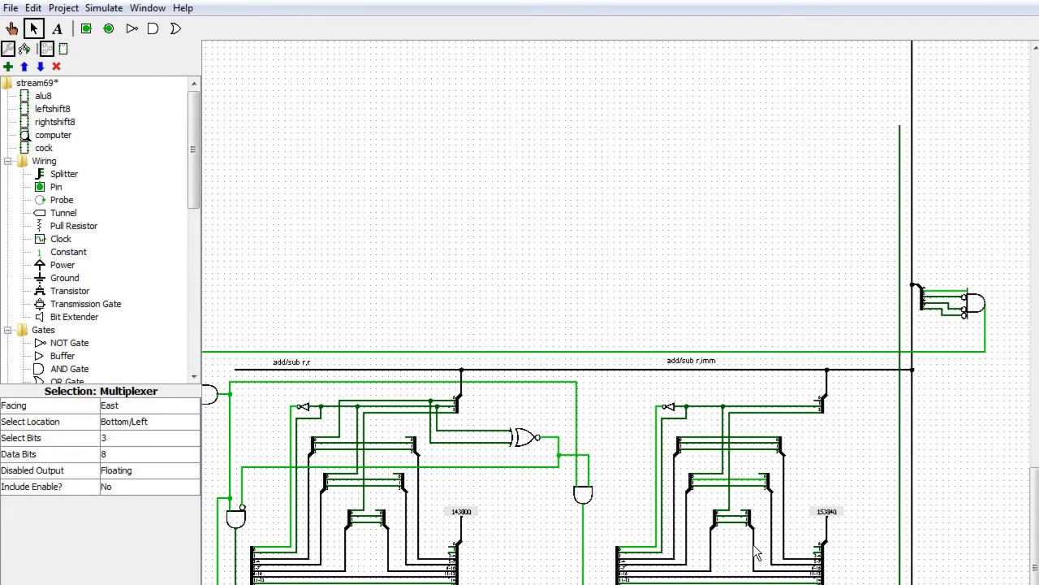
pyautogui.click(754, 550)
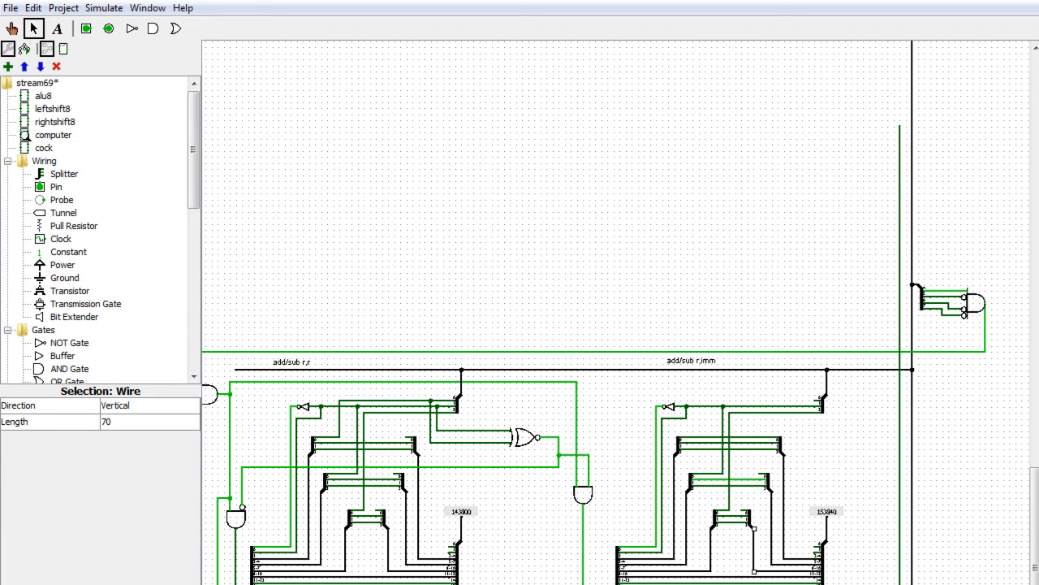
pyautogui.hotkey('alt', 'Tab')
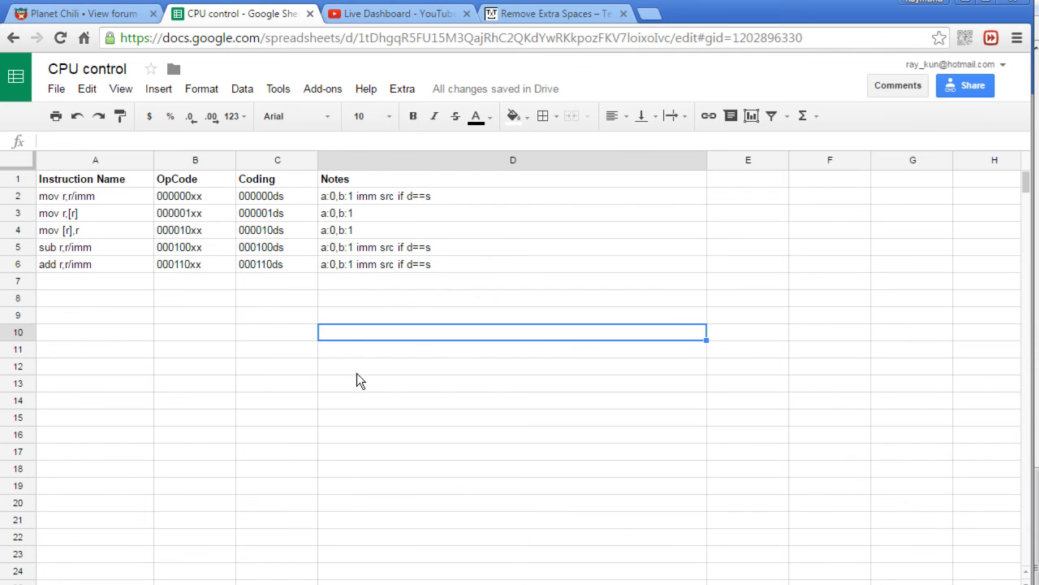
pyautogui.click(106, 584)
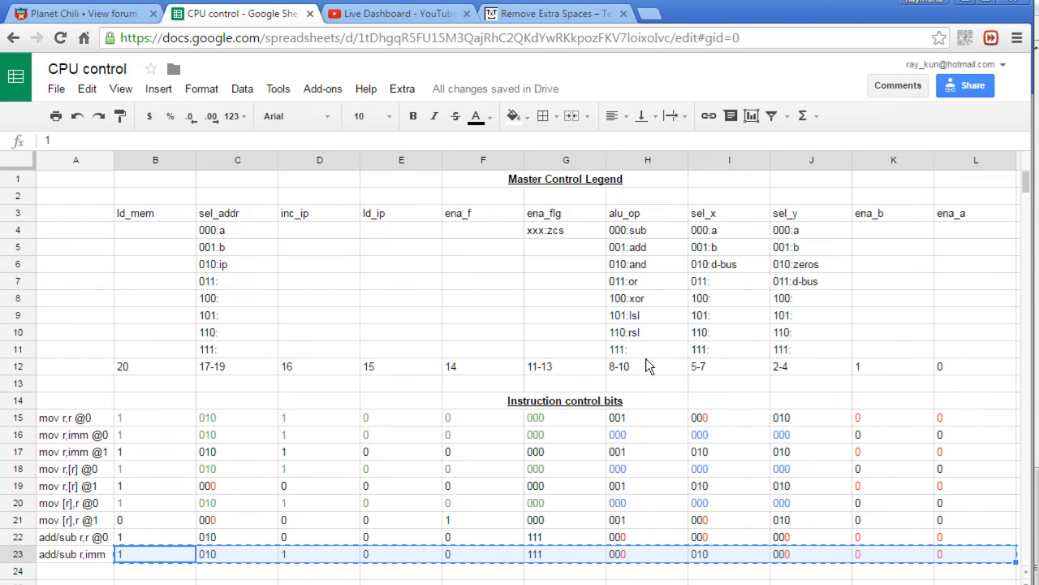
pyautogui.hotkey('alt', 'Tab')
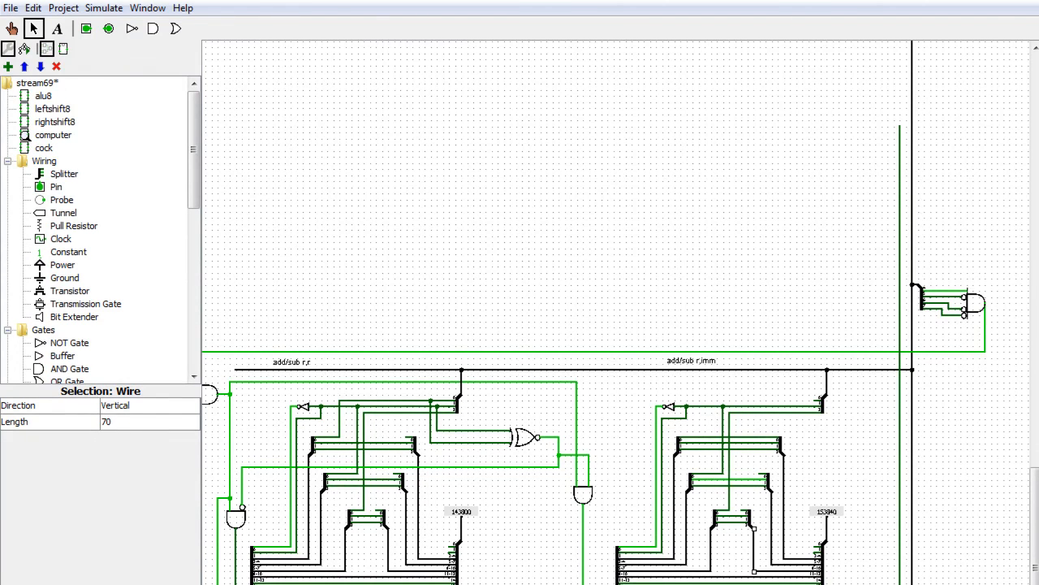
# Switch to the CPU control spreadsheet and set sel_x in the add/sub r,imm row to 000, with the last digit coloured red
pyautogui.hotkey('alt', 'Tab')
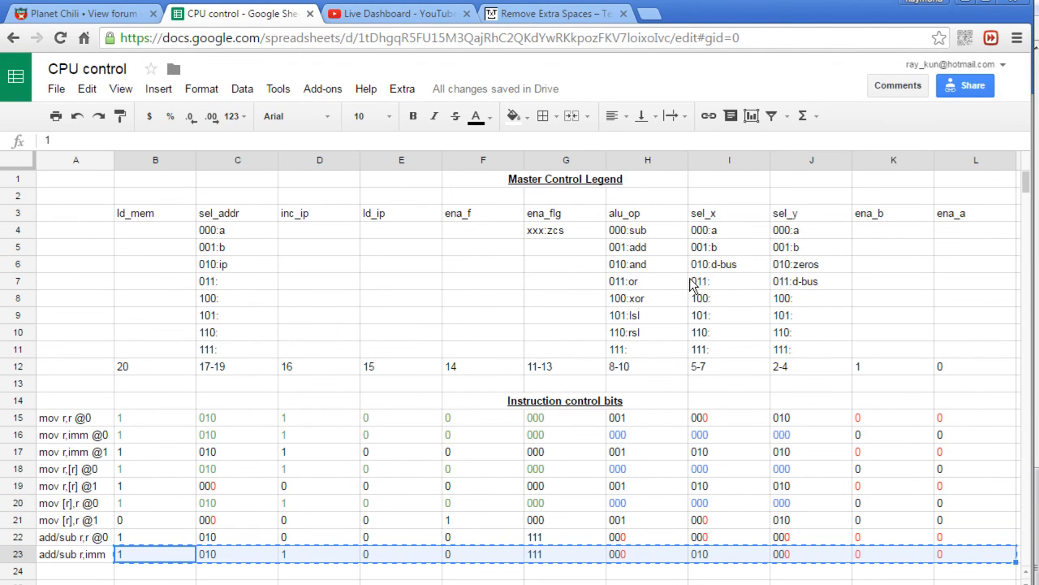
pyautogui.click(706, 554)
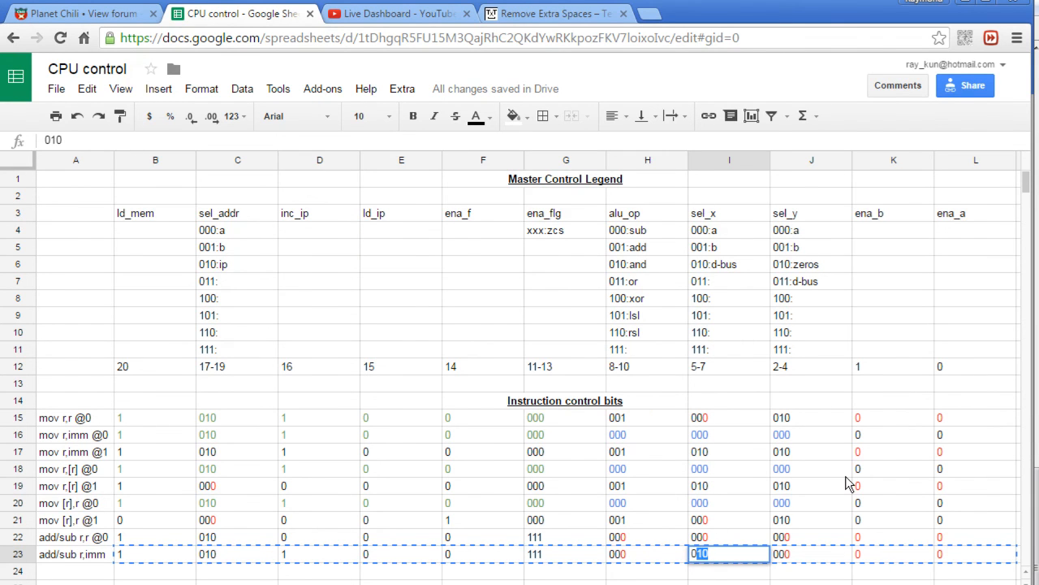
pyautogui.write('0')
pyautogui.click(477, 117)
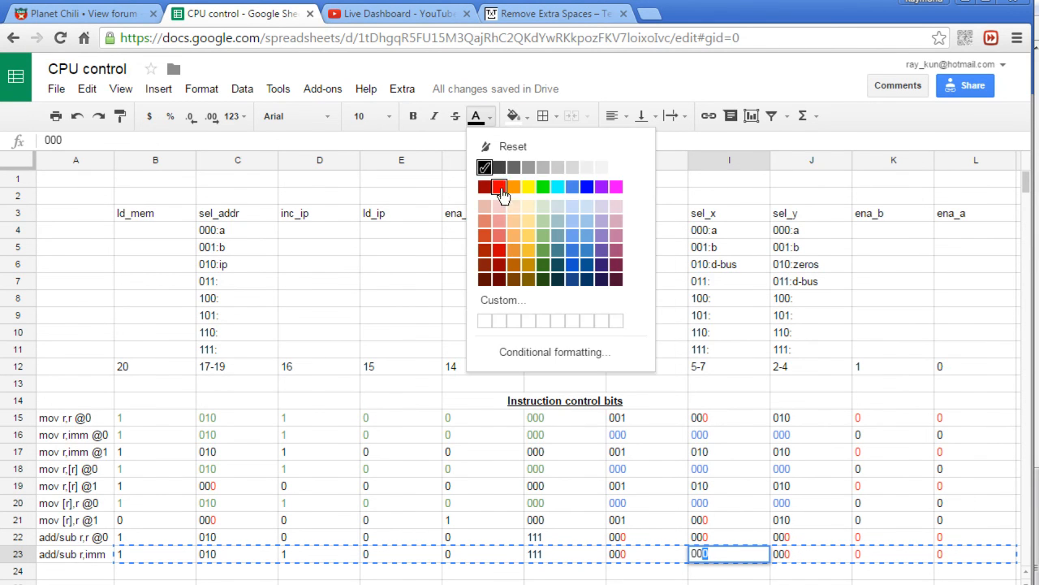
pyautogui.click(500, 187)
# Set sel_y in the add/sub r,imm row to 010
pyautogui.click(796, 557)
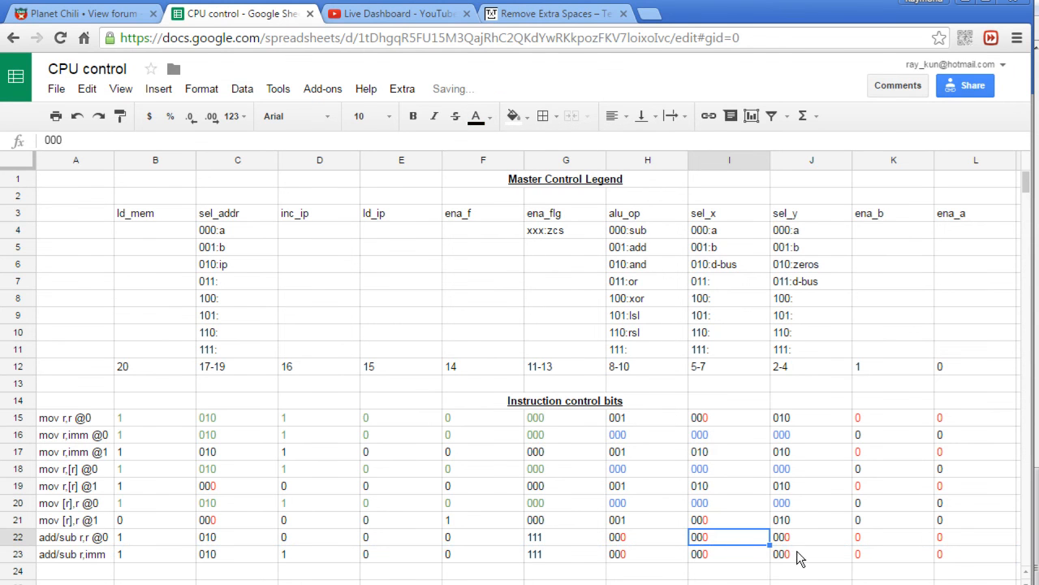
pyautogui.doubleClick(792, 557)
pyautogui.moveTo(792, 556); pyautogui.dragTo(782, 555)
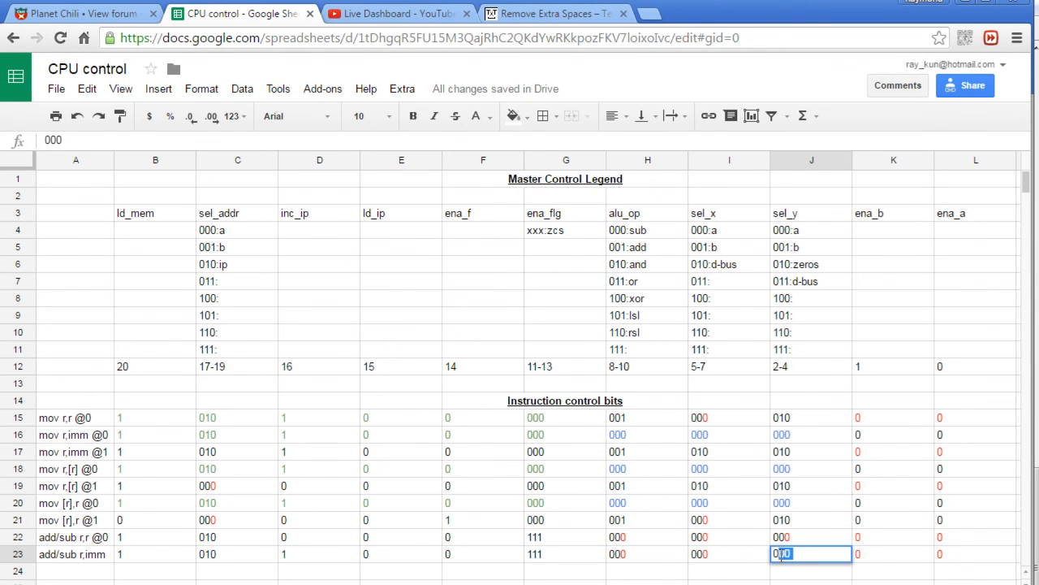
pyautogui.write('10')
pyautogui.click(731, 575)
# Copy the add/sub r,imm control bits into the Remove Extra Spaces web tool, remove all spaces and select the resulting binary string
pyautogui.moveTo(128, 554); pyautogui.dragTo(1020, 560)
pyautogui.hotkey('ctrl', 'c')
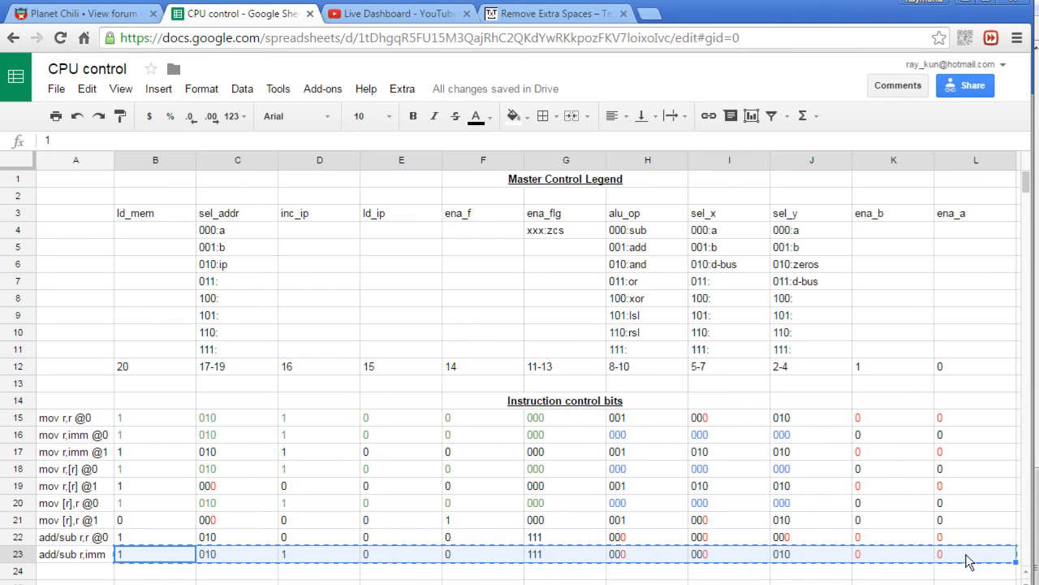
pyautogui.click(560, 16)
pyautogui.click(231, 392)
pyautogui.hotkey('ctrl', 'a')
pyautogui.hotkey('ctrl', 'v')
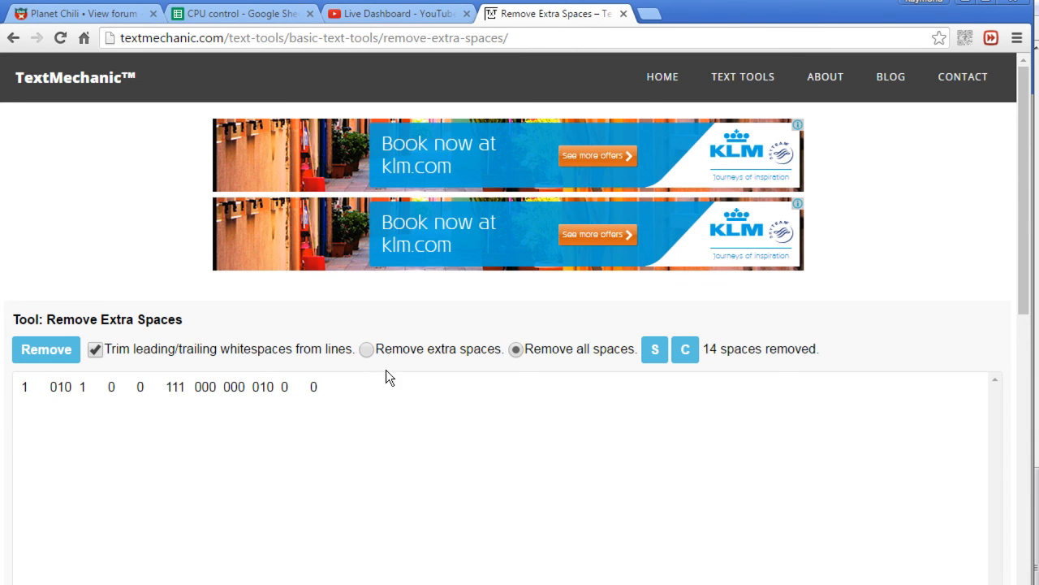
pyautogui.click(45, 355)
pyautogui.moveTo(191, 387); pyautogui.dragTo(32, 364)
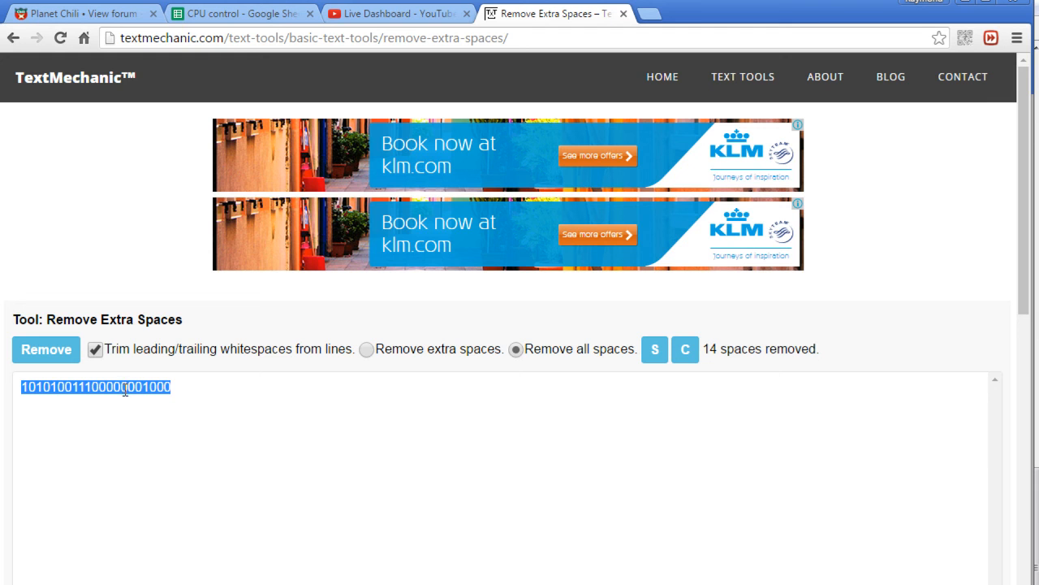
pyautogui.click(972, 7)
pyautogui.moveTo(568, 584)
pyautogui.mouseDown()
pyautogui.moveTo(428, 584)
pyautogui.moveTo(550, 584)
pyautogui.mouseUp()
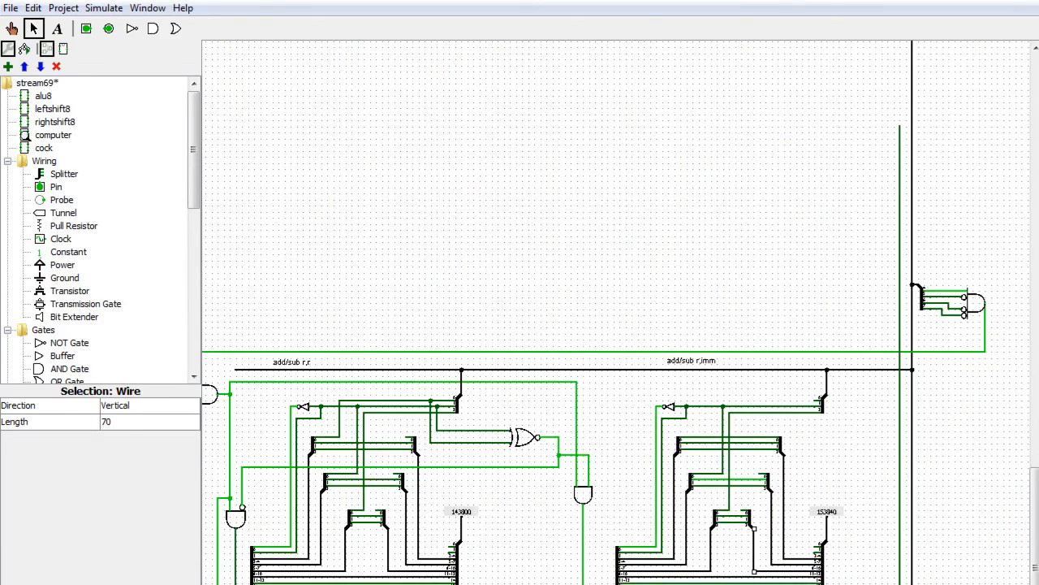
pyautogui.click(836, 517)
pyautogui.click(144, 438)
pyautogui.moveTo(154, 438); pyautogui.dragTo(48, 439)
pyautogui.write('0b')
pyautogui.hotkey('ctrl', 'v')
pyautogui.press('Return')
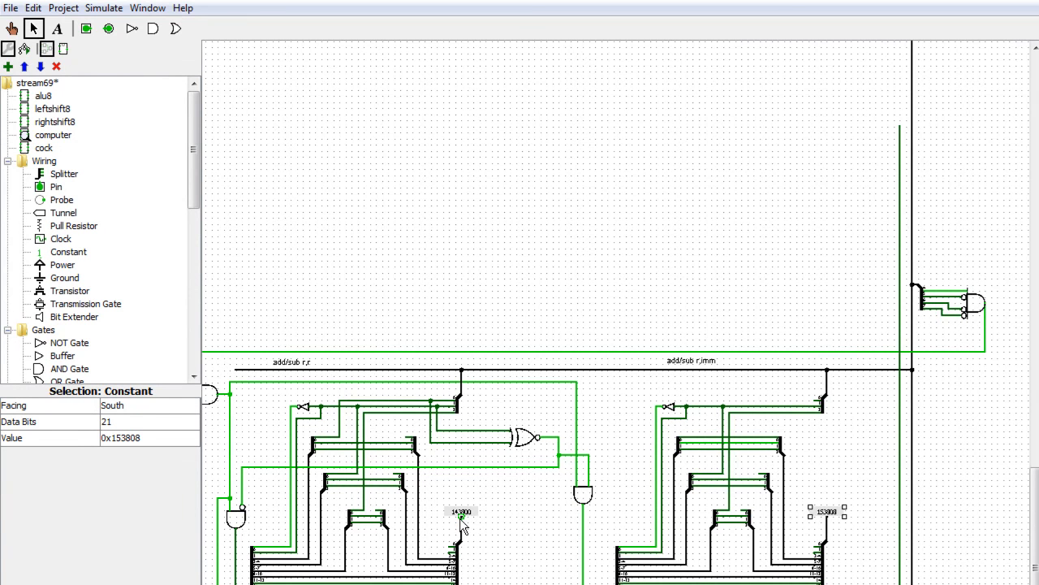
# Return to the CPU control spreadsheet and set sel_y in the add/sub r,imm row to 011, the code for d-bus
pyautogui.moveTo(691, 584); pyautogui.dragTo(439, 584)
pyautogui.moveTo(1036, 507); pyautogui.dragTo(1035, 133)
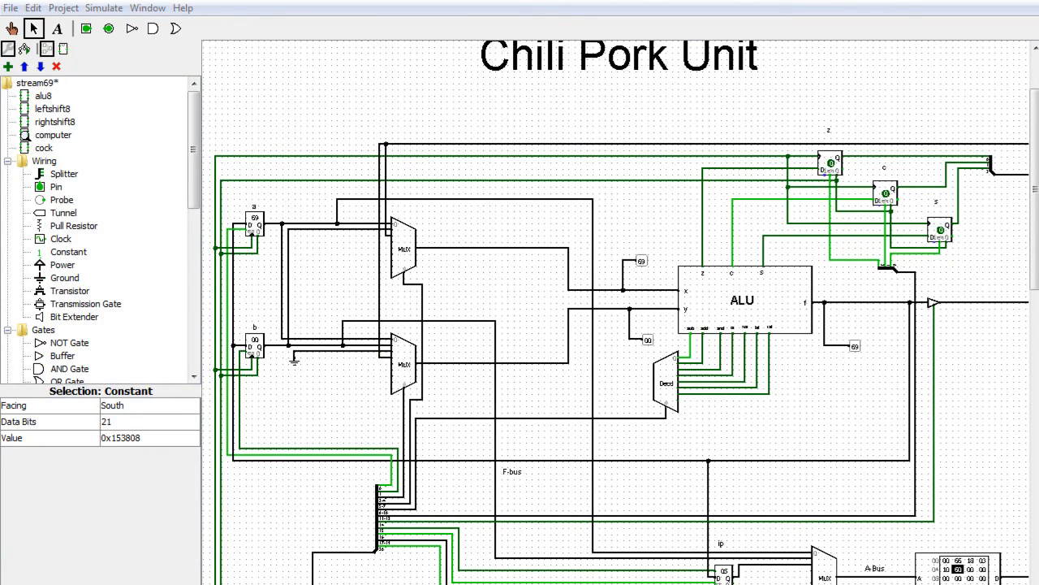
pyautogui.hotkey('alt', 'Tab')
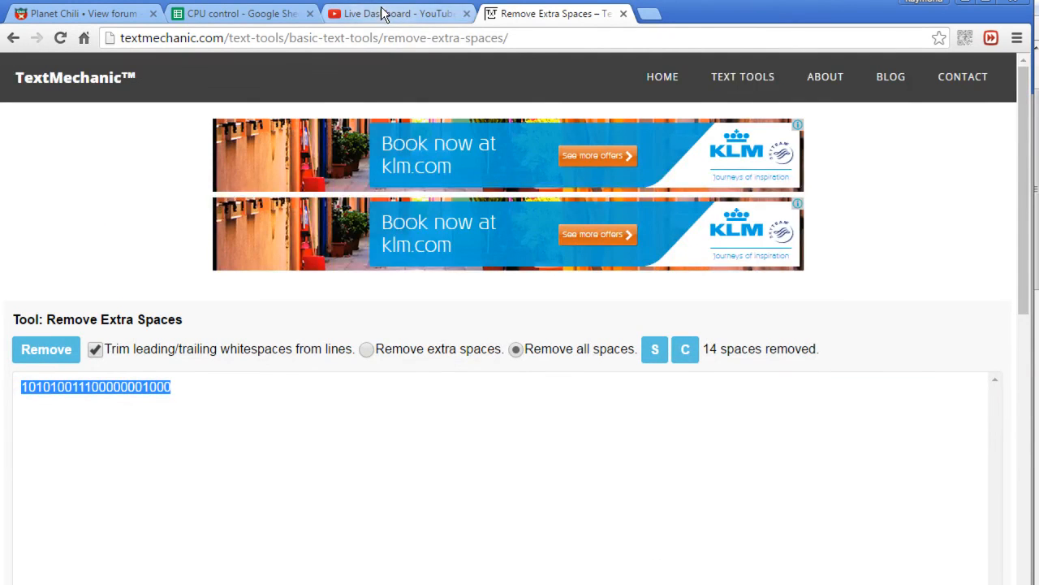
pyautogui.click(274, 14)
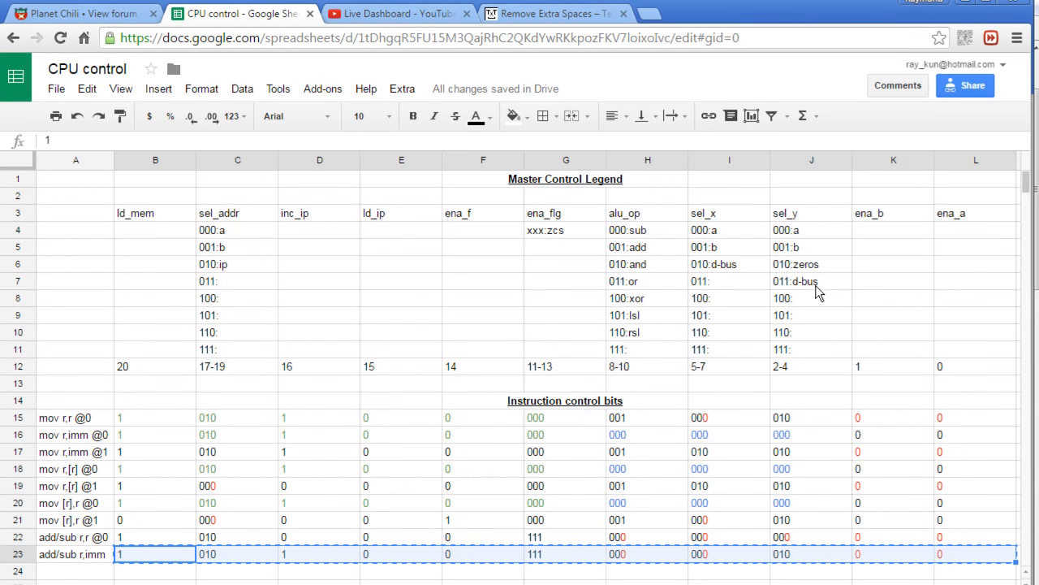
pyautogui.click(792, 554)
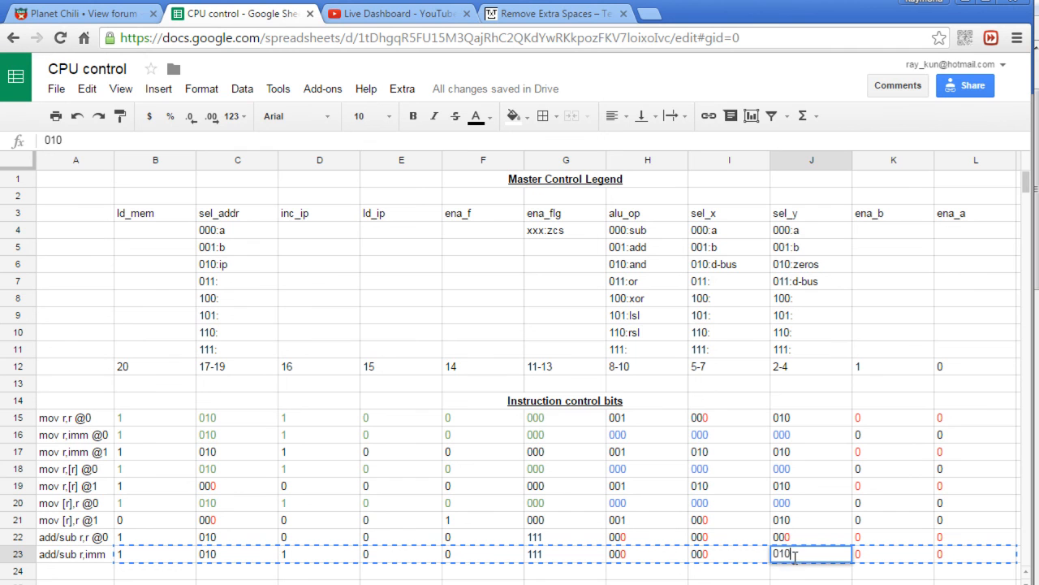
pyautogui.moveTo(791, 556); pyautogui.dragTo(785, 556)
pyautogui.write('1')
# Copy the corrected add/sub r,imm control bits into the Remove Extra Spaces web tool, strip the spaces and select the result
pyautogui.click(130, 558)
pyautogui.moveTo(740, 564); pyautogui.dragTo(963, 552)
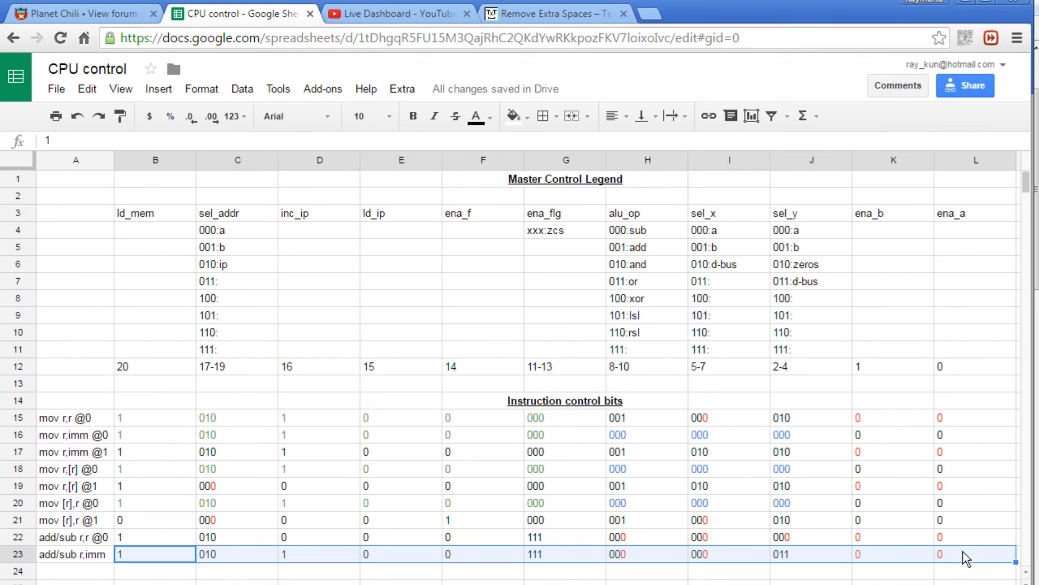
pyautogui.click(548, 14)
pyautogui.hotkey('ctrl', 'v')
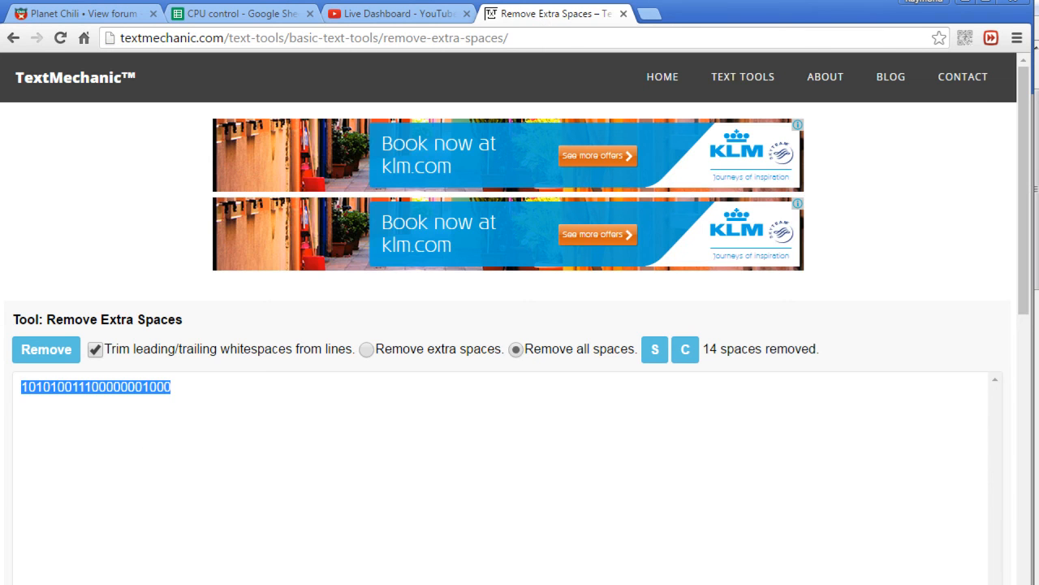
pyautogui.click(47, 350)
pyautogui.hotkey('ctrl', 'a')
# Switch to Logisim and set the add/sub r,imm block's constant to the corrected control word, equal to 0x15380c
pyautogui.hotkey('alt', 'Tab')
pyautogui.moveTo(569, 584); pyautogui.dragTo(748, 584)
pyautogui.moveTo(1034, 267); pyautogui.dragTo(1033, 584)
pyautogui.moveTo(779, 583); pyautogui.dragTo(893, 584)
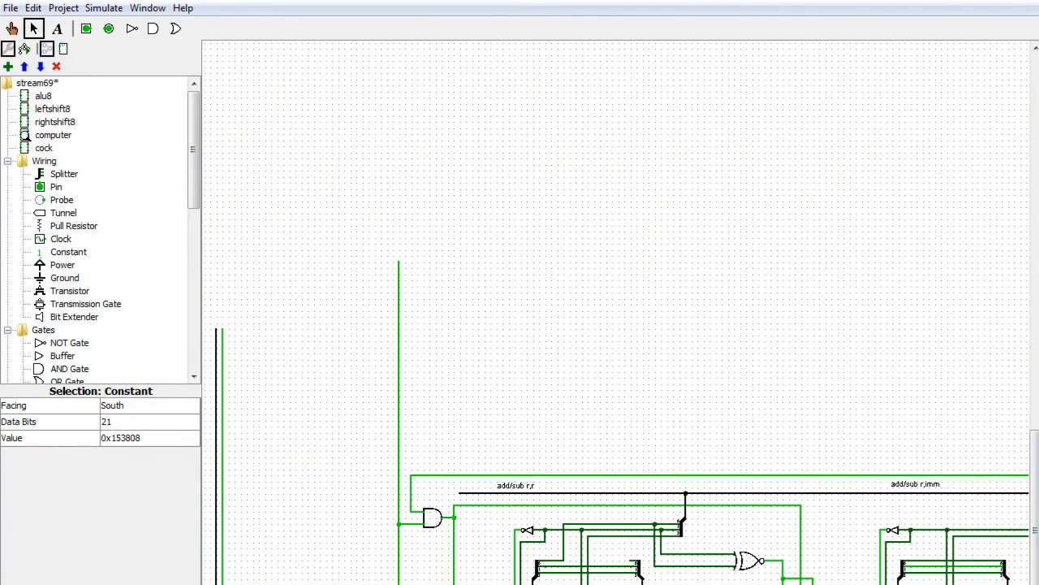
pyautogui.moveTo(1035, 545); pyautogui.dragTo(1035, 584)
pyautogui.moveTo(869, 584); pyautogui.dragTo(901, 584)
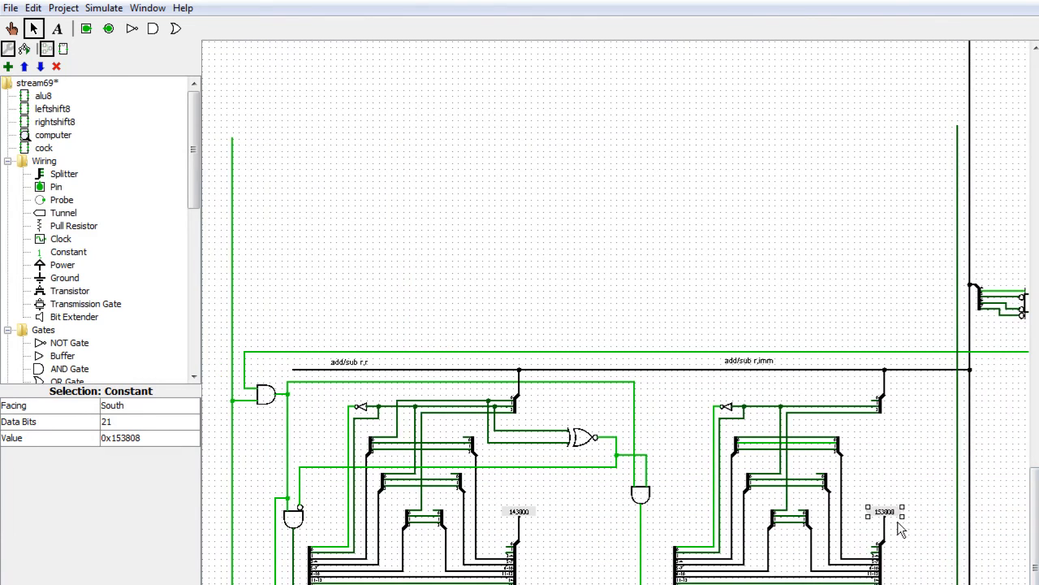
pyautogui.click(138, 439)
pyautogui.moveTo(152, 438); pyautogui.dragTo(73, 421)
pyautogui.write('101001110000000001100')
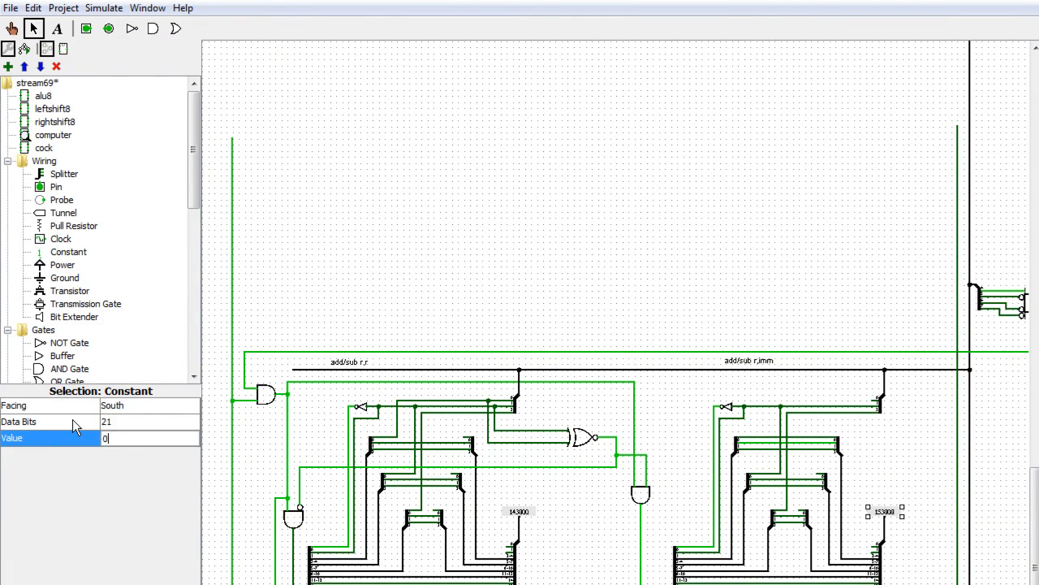
pyautogui.press('Return')
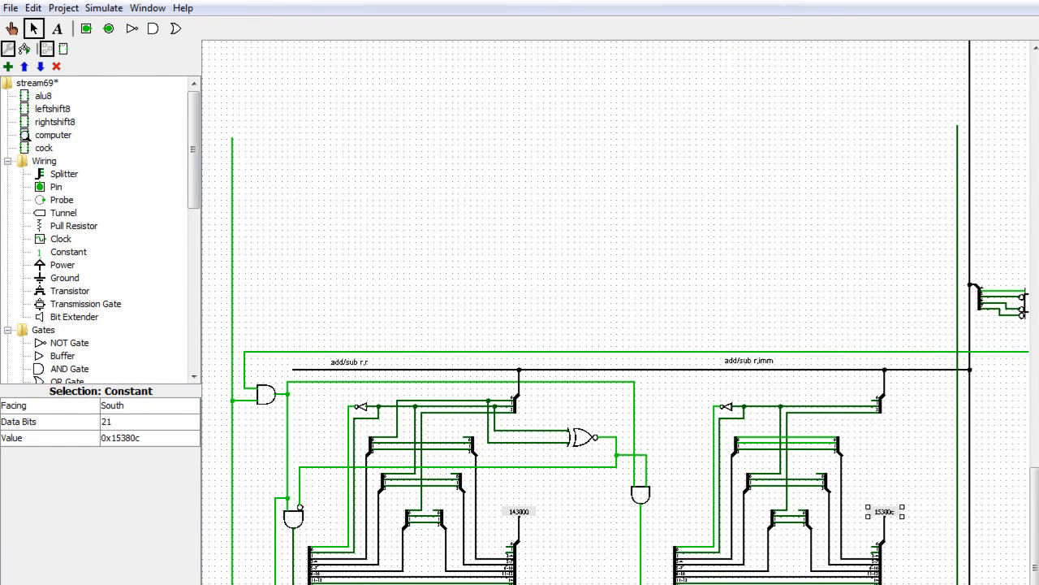
# Activate the Poke tool and reset the CPU with its clr button, keeping the registers and ALU in view
pyautogui.moveTo(617, 584); pyautogui.dragTo(918, 584)
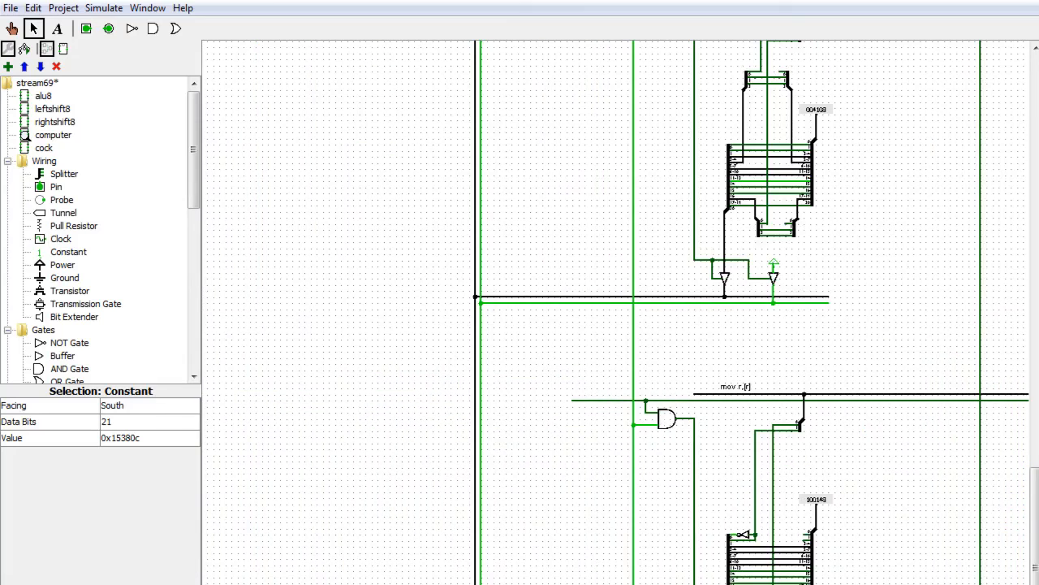
pyautogui.moveTo(1037, 545); pyautogui.dragTo(1036, 229)
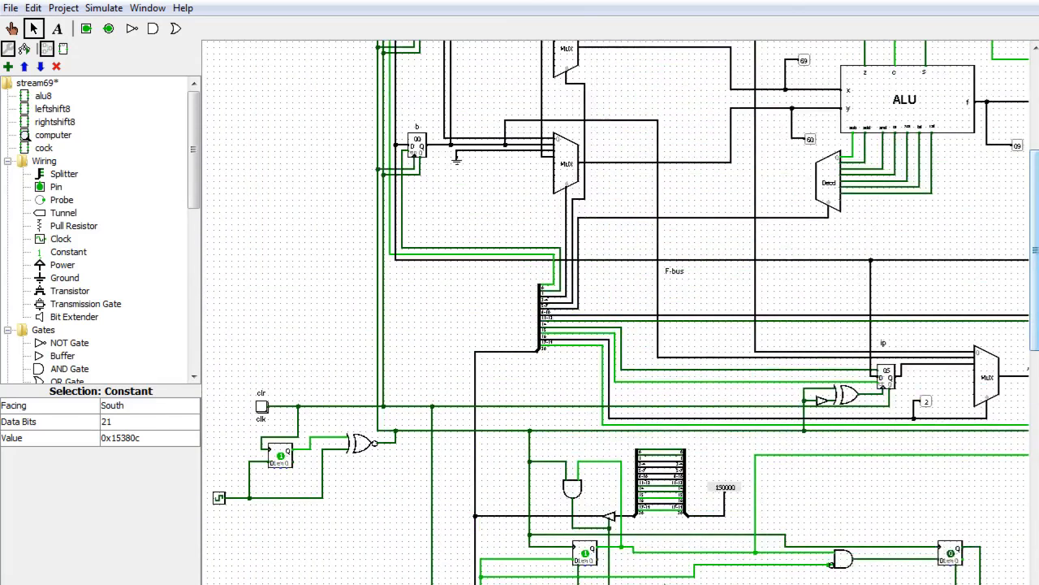
pyautogui.moveTo(699, 584); pyautogui.dragTo(728, 584)
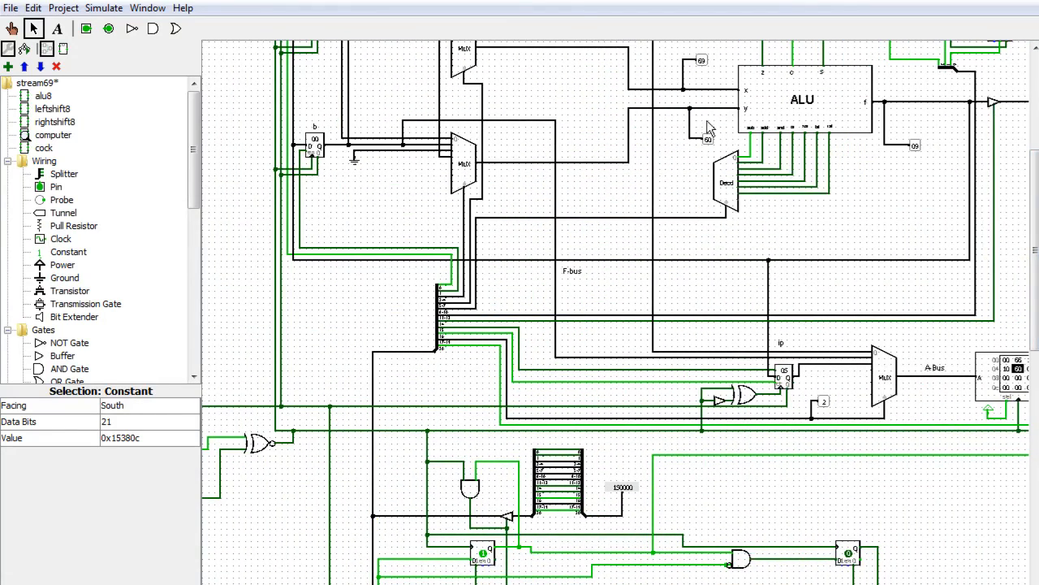
pyautogui.moveTo(1035, 250); pyautogui.dragTo(1035, 225)
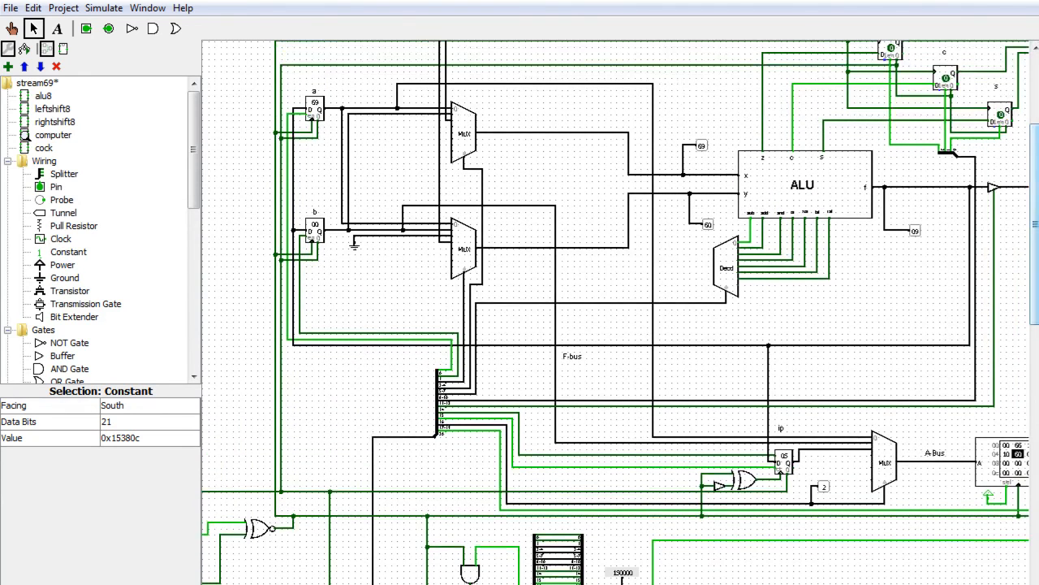
pyautogui.moveTo(698, 584); pyautogui.dragTo(618, 584)
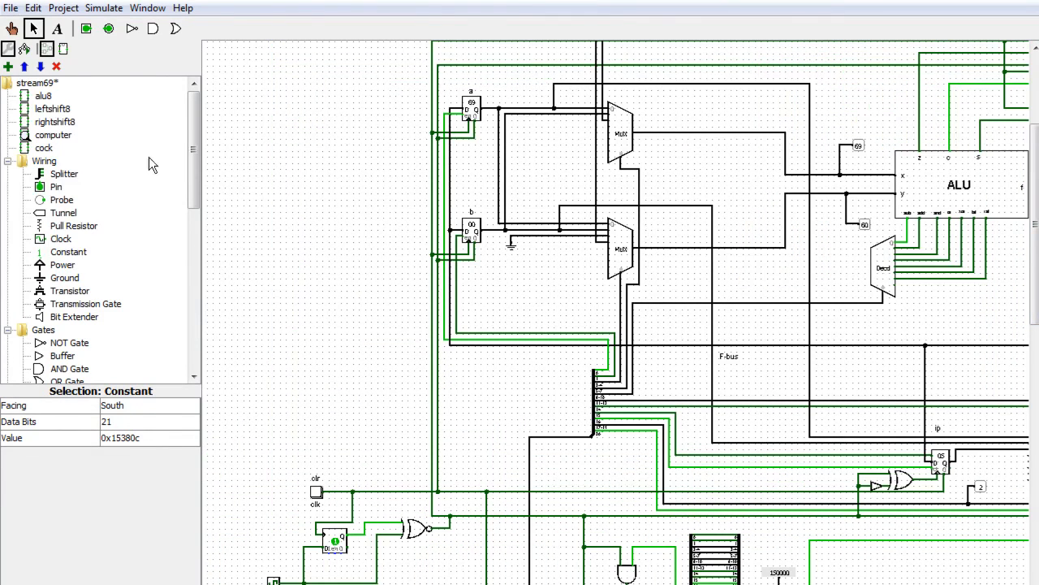
pyautogui.click(18, 30)
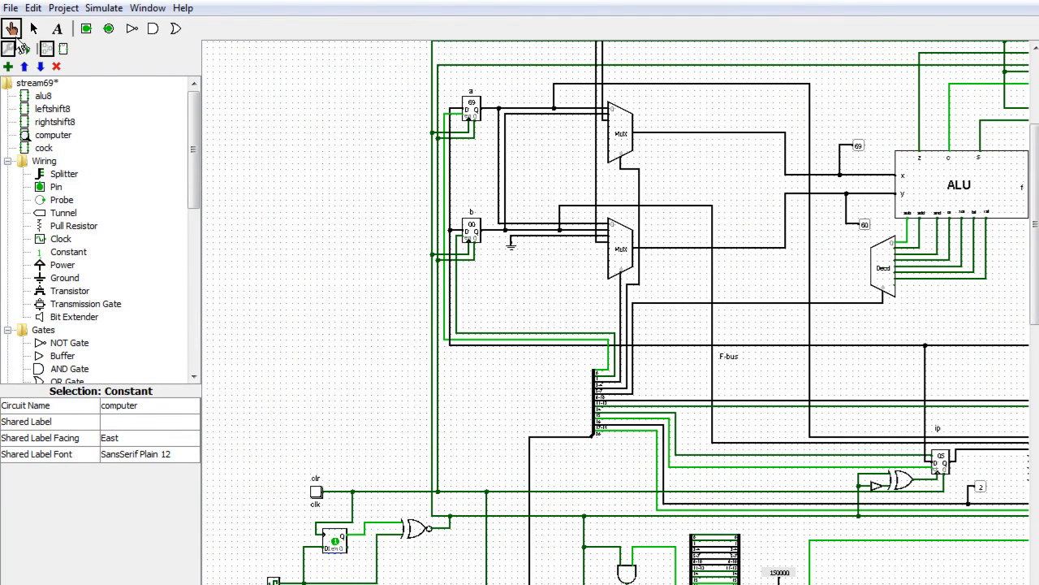
pyautogui.click(316, 491)
pyautogui.moveTo(622, 584); pyautogui.dragTo(759, 584)
pyautogui.scroll(5, 1013, 351)
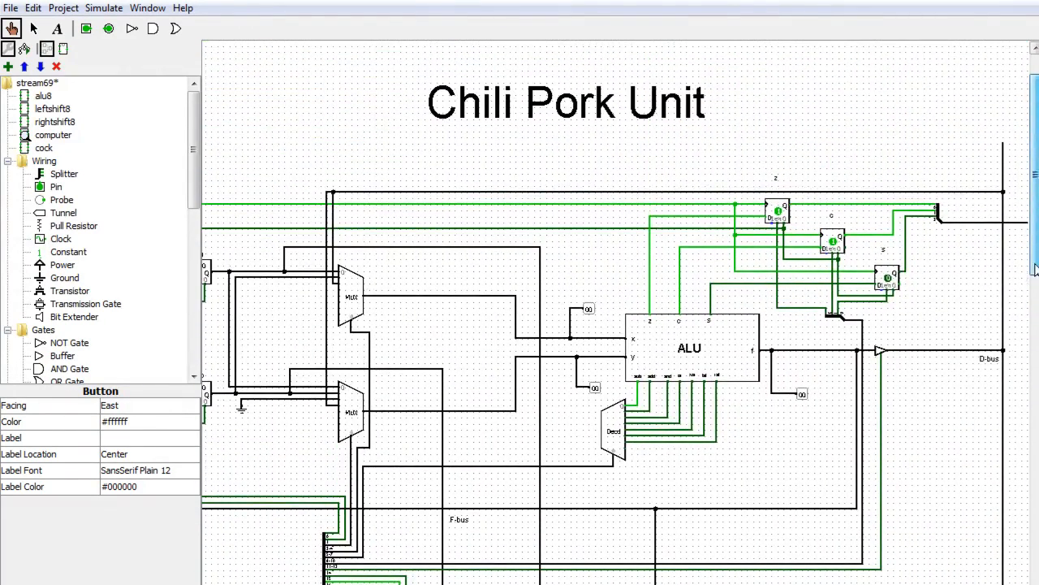
pyautogui.moveTo(759, 584); pyautogui.dragTo(741, 584)
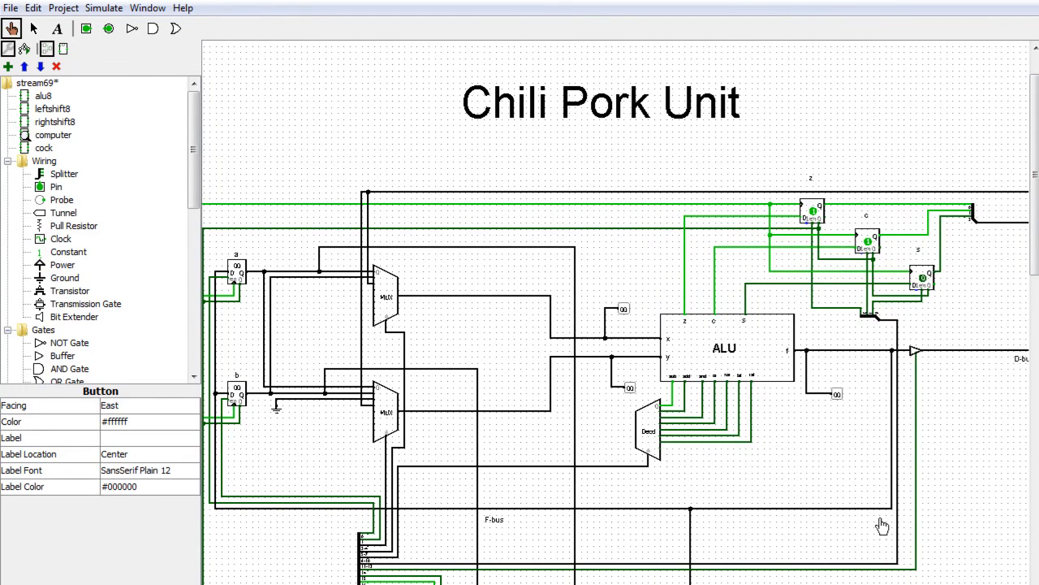
# Tick the clock through the test program and examine the ALU operands, flags and register a during the immediate add and subtract
pyautogui.hotkey('ctrl', 't')
pyautogui.hotkey('ctrl', 't')
pyautogui.hscroll(-5, 614, 387)
pyautogui.click(355, 580)
pyautogui.hscroll(8, 618, 333)
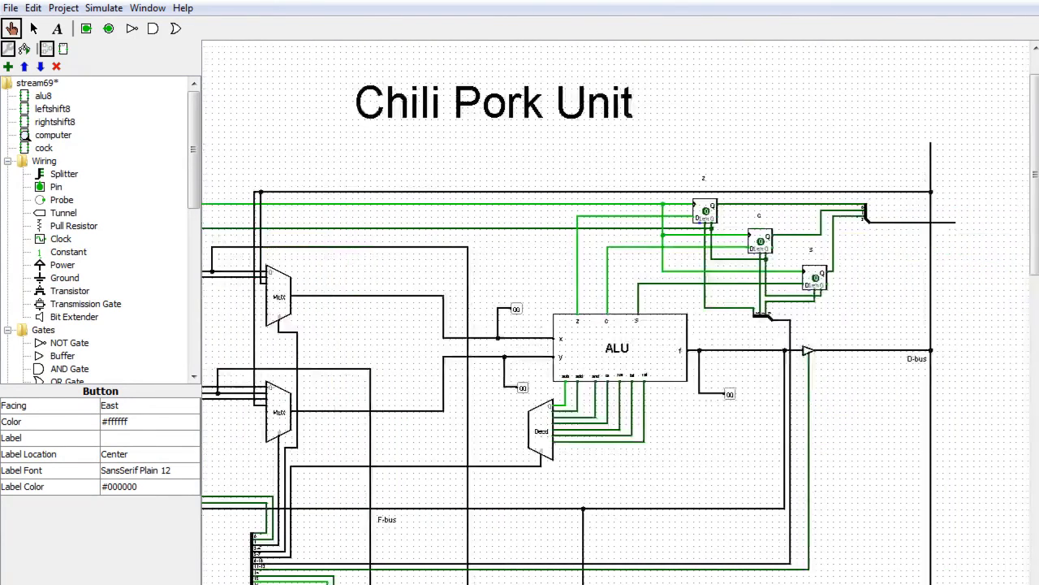
pyautogui.hscroll(-4, 617, 333)
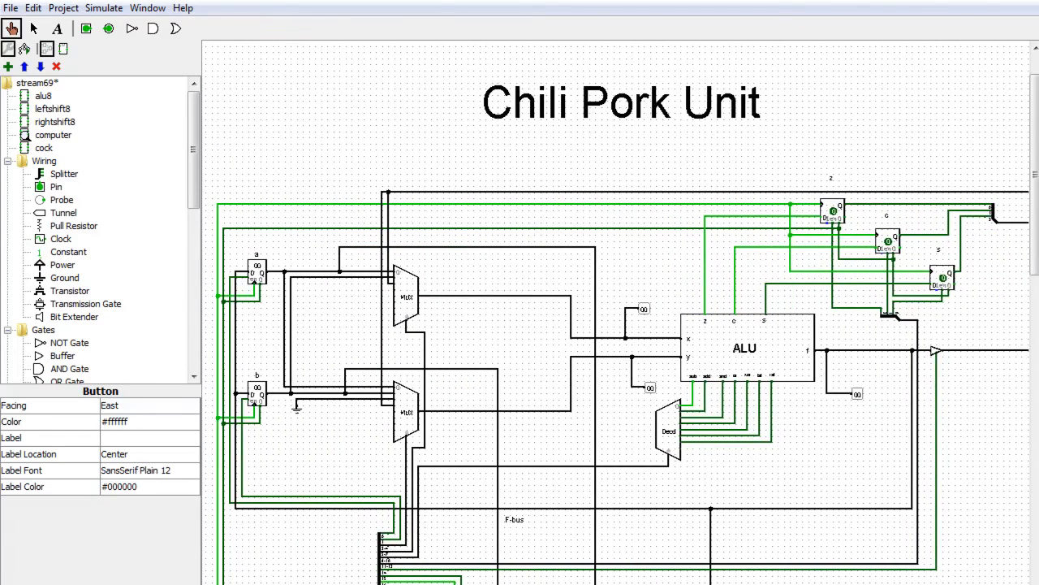
pyautogui.hscroll(-4, 617, 333)
pyautogui.hscroll(9, 617, 333)
pyautogui.hscroll(-3, 618, 333)
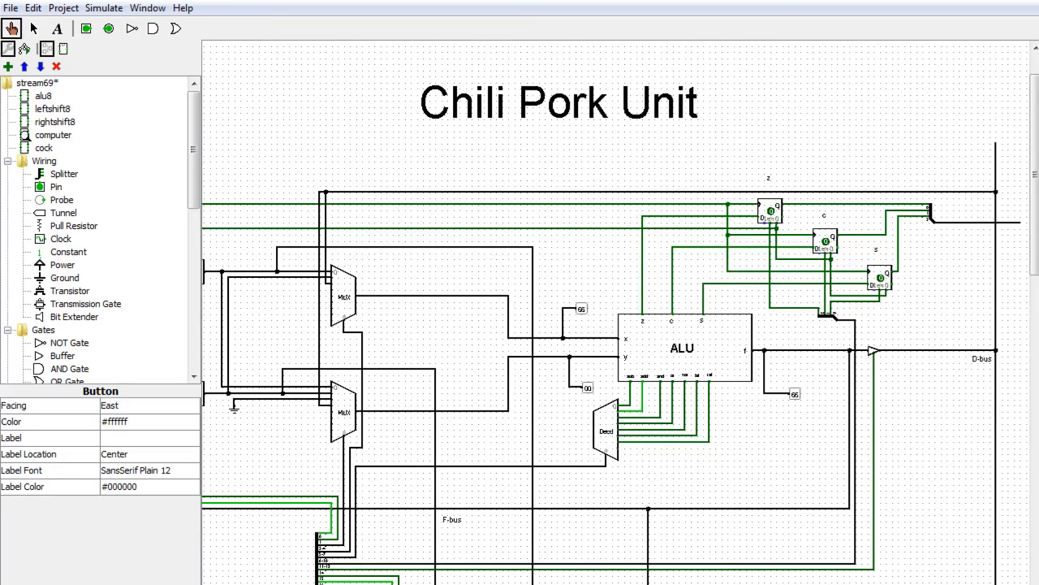
pyautogui.hscroll(-3, 618, 333)
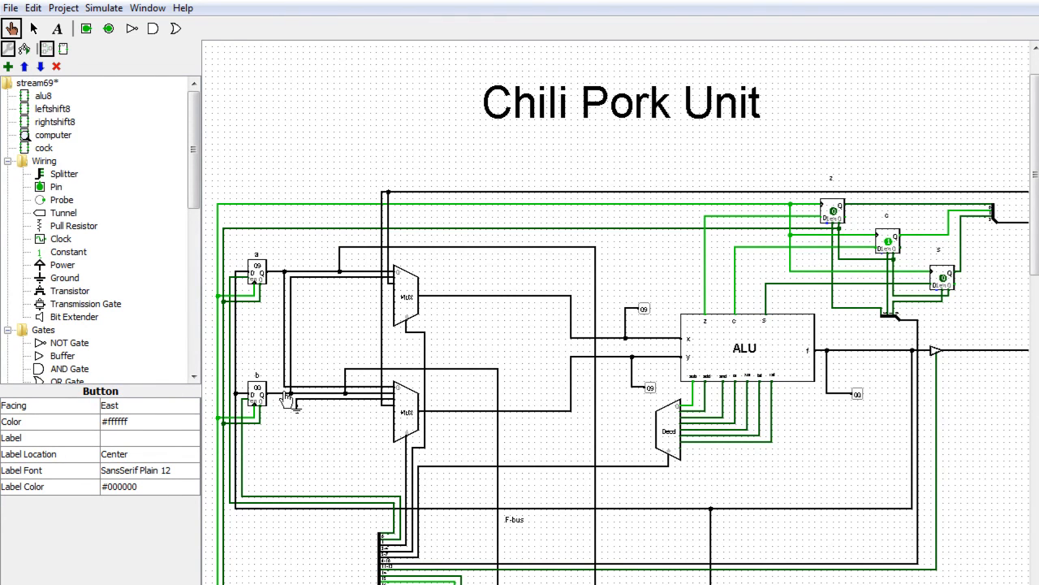
# Set register b to 03 and select the RAM for editing its contents
pyautogui.click(256, 397)
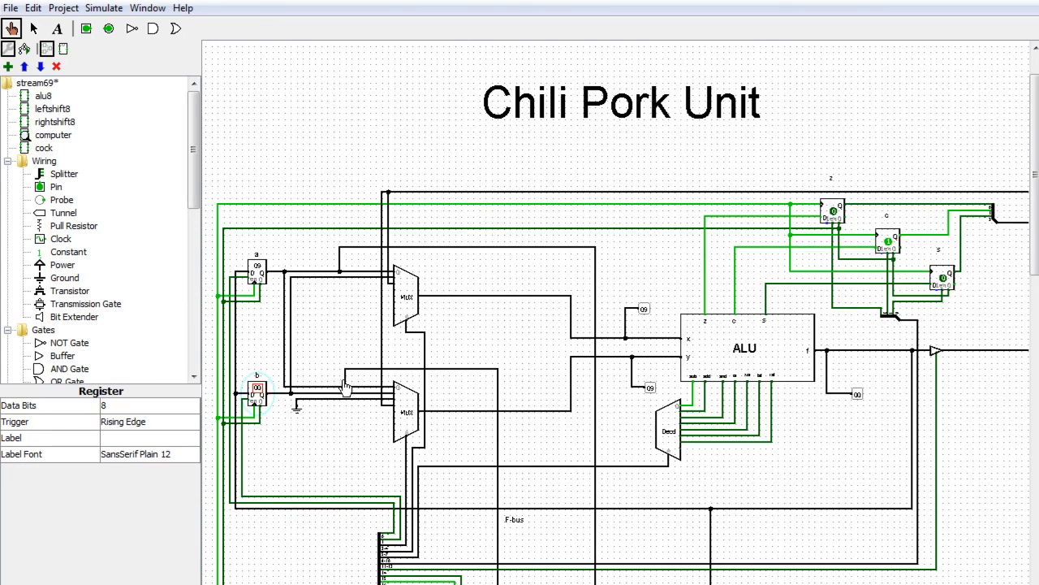
pyautogui.write('3')
pyautogui.click(650, 582)
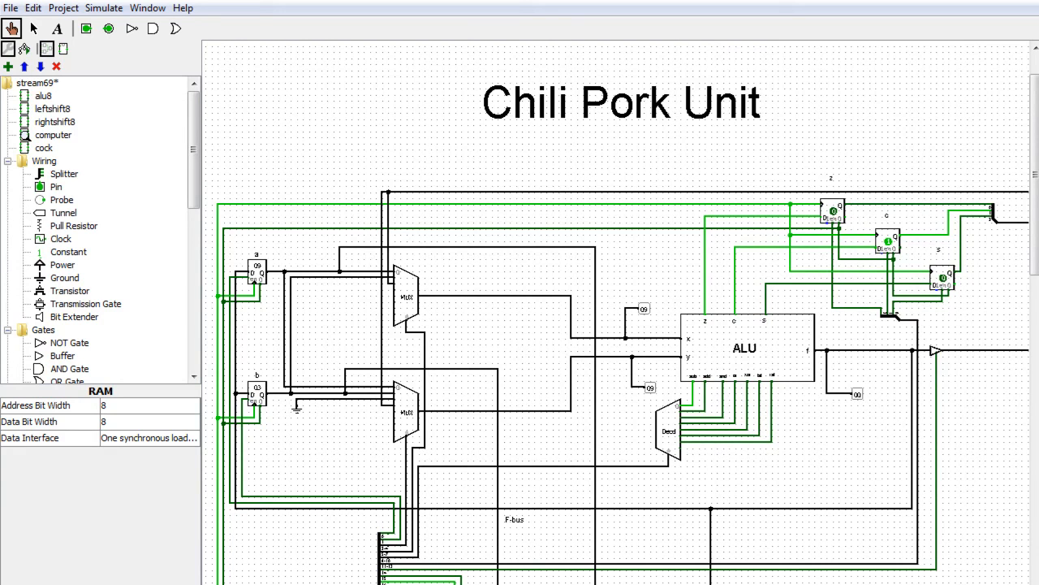
# Switch to the CPU control spreadsheet's instruction sheet and write the register subtract opcode 00010001 in scratch cell D10
pyautogui.hotkey('alt', 'Tab')
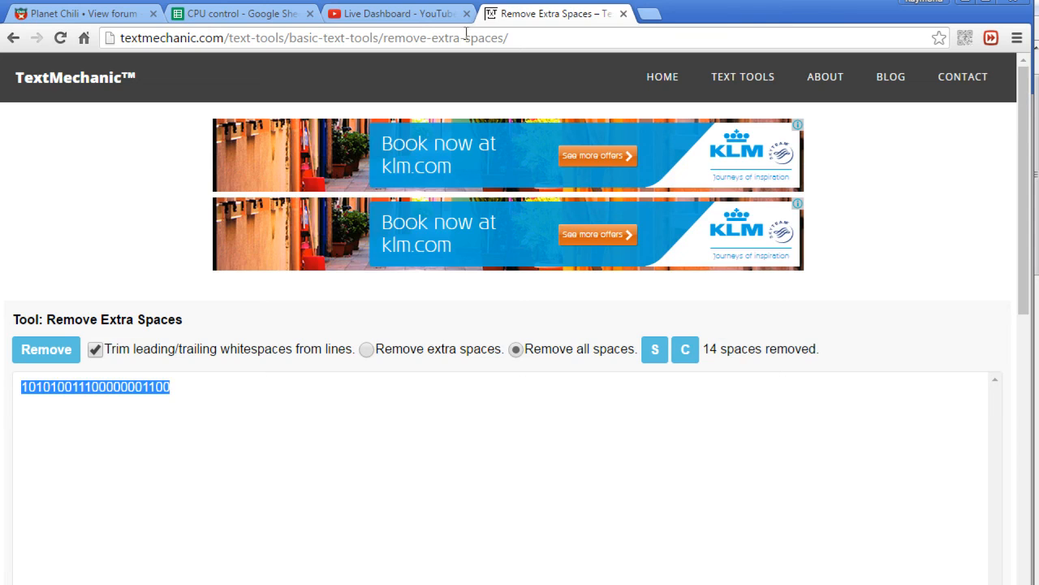
pyautogui.click(418, 18)
pyautogui.click(270, 16)
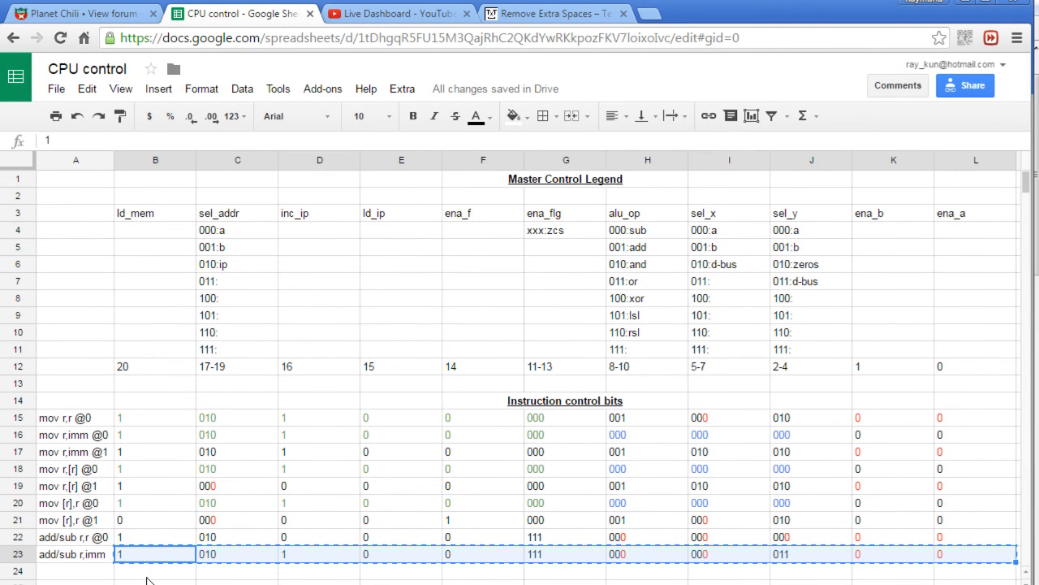
pyautogui.click(215, 583)
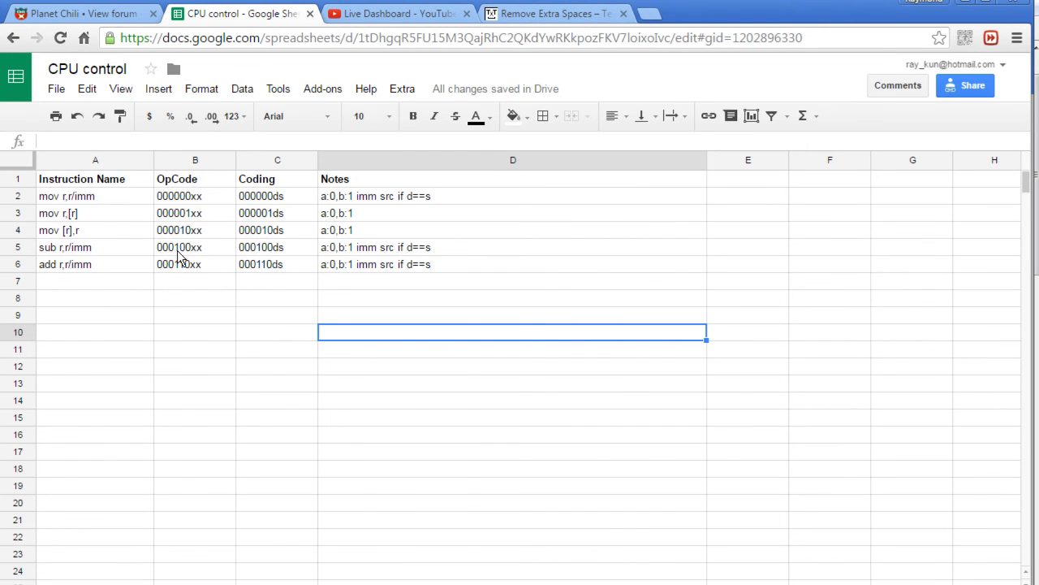
pyautogui.doubleClick(402, 333)
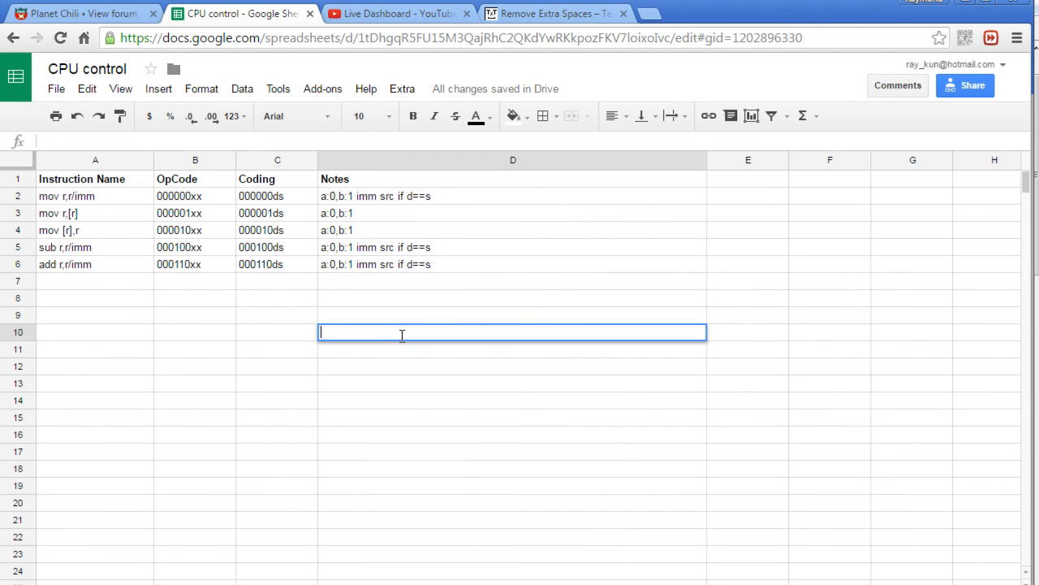
pyautogui.write('000100')
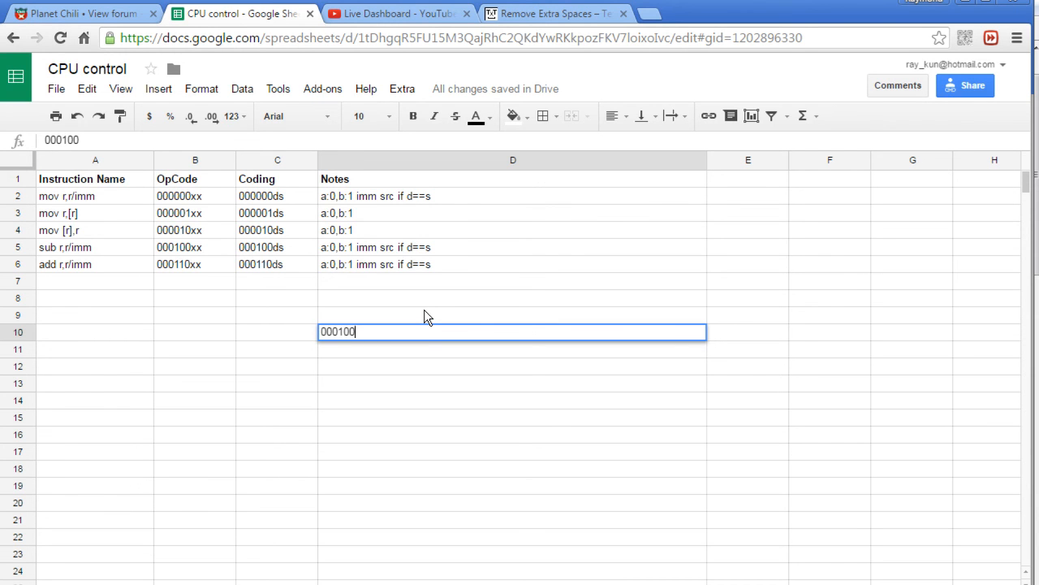
pyautogui.write('01')
# Return to Logisim and reset the CPU, bringing the RAM program, ip and ALU into view
pyautogui.click(963, 2)
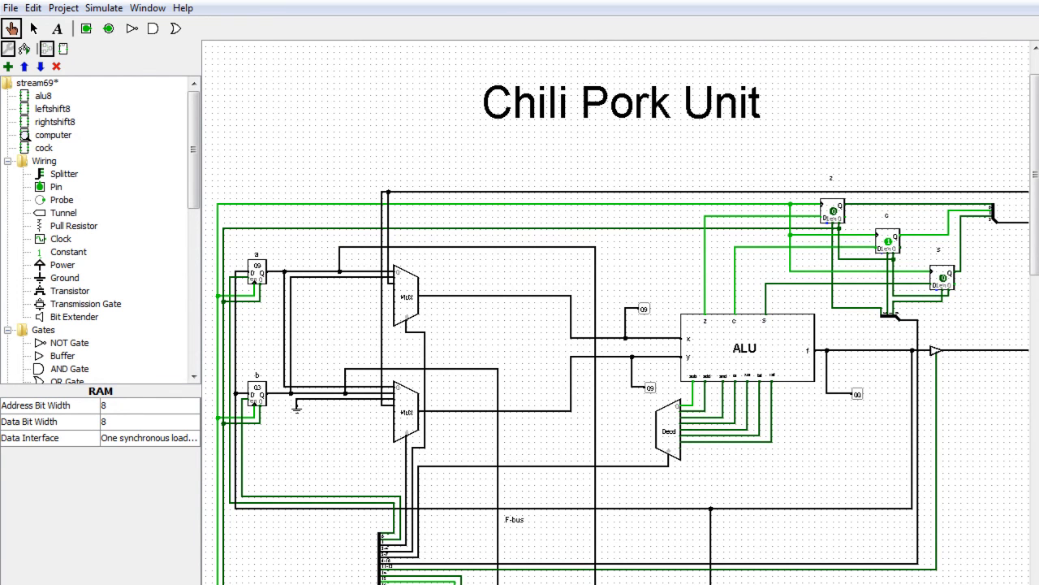
pyautogui.hscroll(-5, 615, 313)
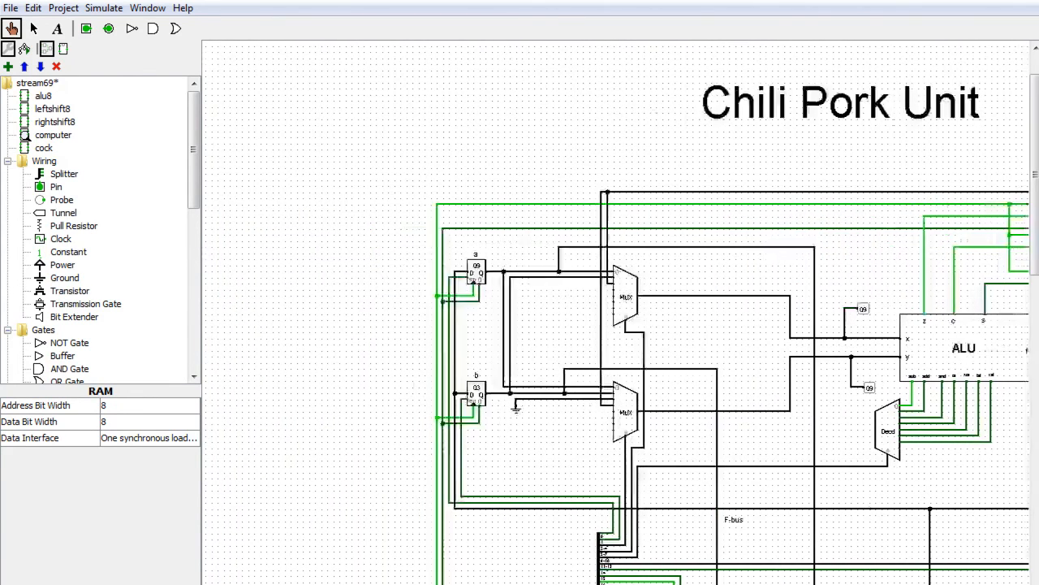
pyautogui.click(422, 584)
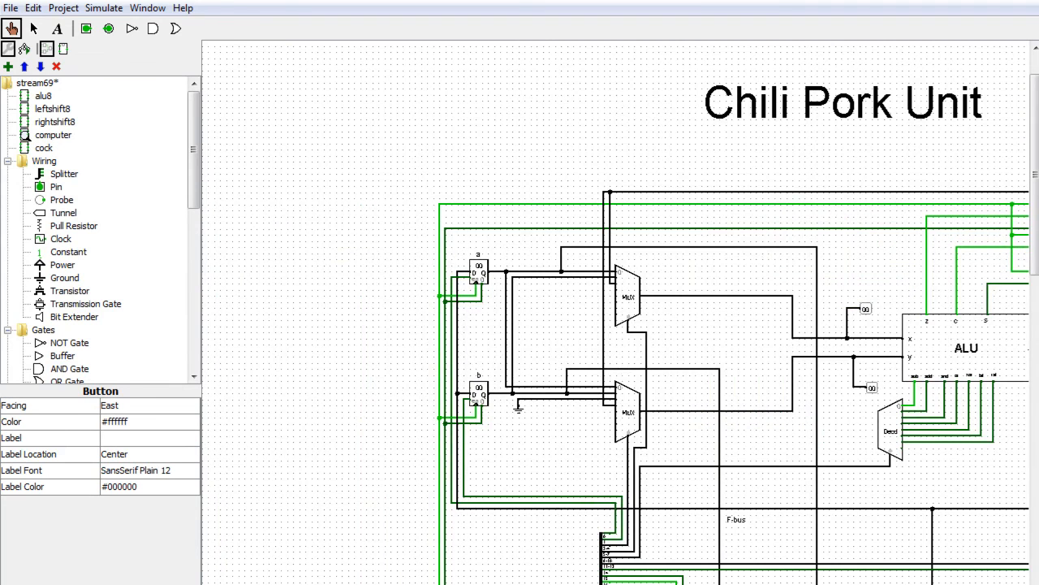
pyautogui.scroll(-3, 615, 313)
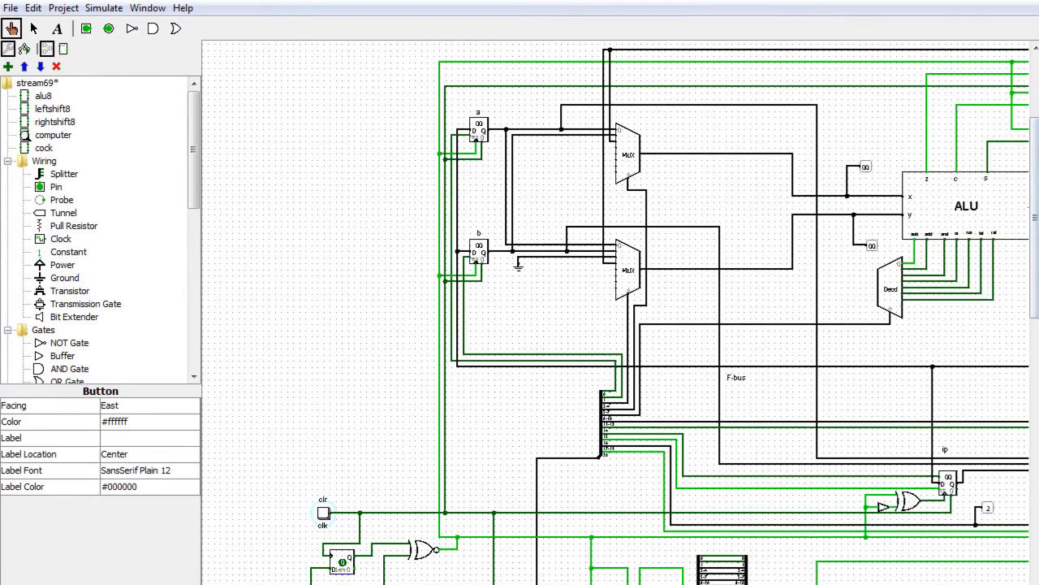
pyautogui.hscroll(5, 616, 313)
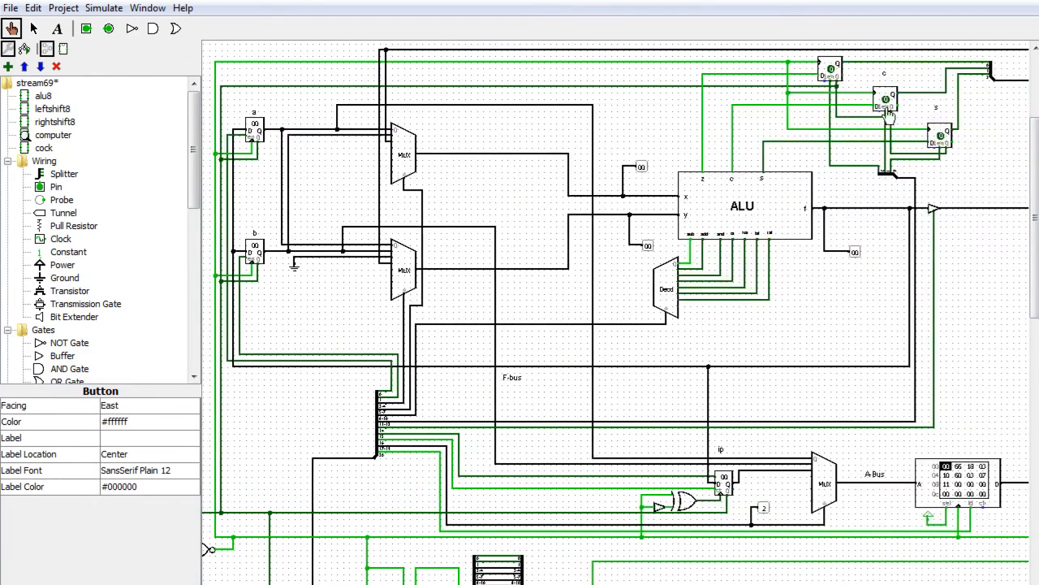
# Run the extended program with clock ticks, checking registers a and b after each immediate and register instruction
pyautogui.scroll(3, 1035, 236)
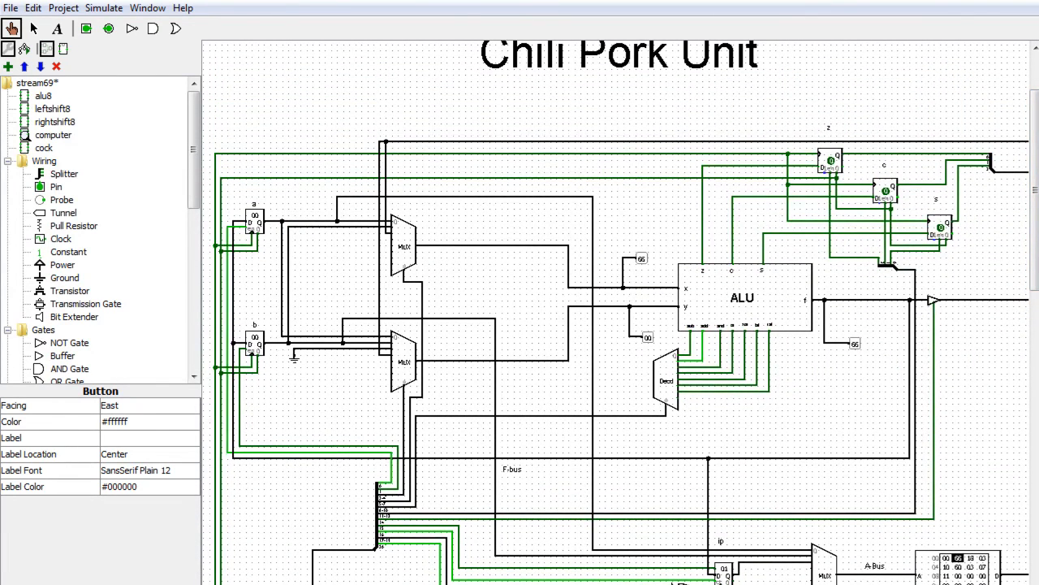
pyautogui.click(257, 229)
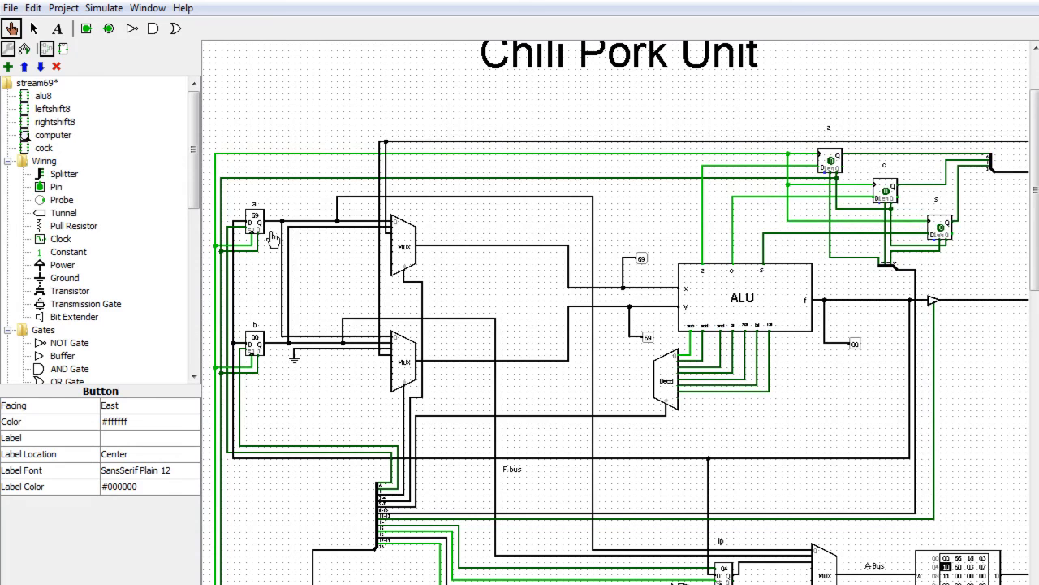
pyautogui.click(258, 229)
pyautogui.click(257, 347)
pyautogui.hotkey('ctrl', 't')
pyautogui.click(258, 227)
# Examine the mov and add/sub decode blocks, then the instruction register, RAM, ALU, flags and registers a and b
pyautogui.moveTo(1033, 243); pyautogui.dragTo(1033, 584)
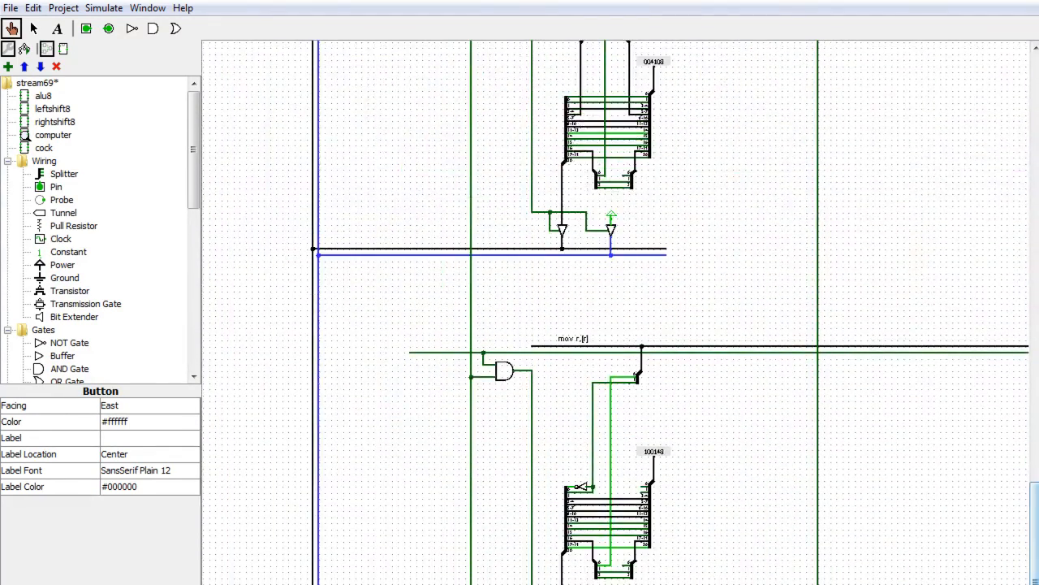
pyautogui.moveTo(568, 584); pyautogui.dragTo(642, 584)
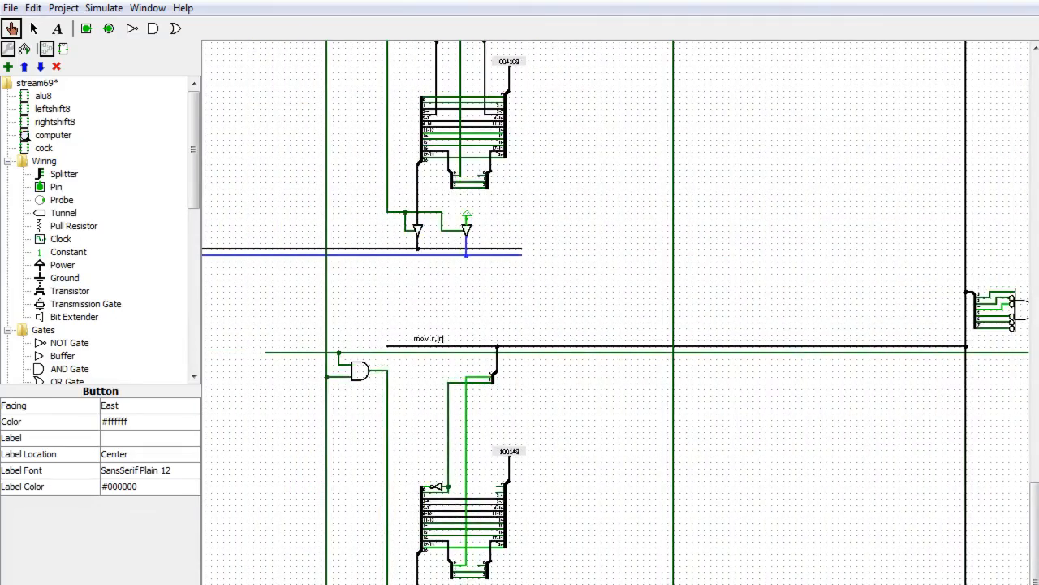
pyautogui.moveTo(1035, 578); pyautogui.dragTo(1031, 217)
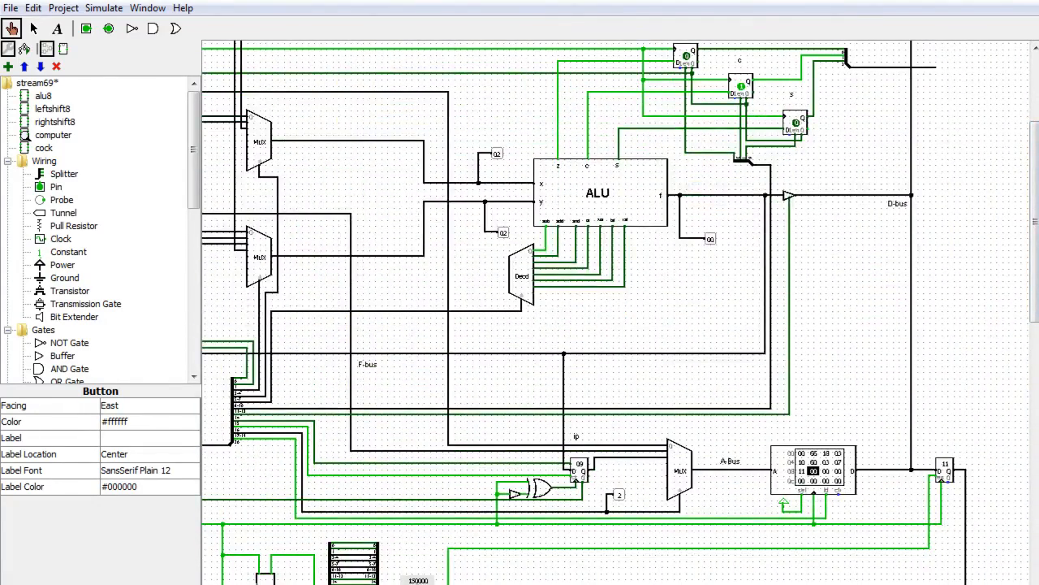
pyautogui.moveTo(581, 584); pyautogui.dragTo(760, 584)
pyautogui.moveTo(1033, 262); pyautogui.dragTo(1020, 583)
pyautogui.moveTo(760, 584); pyautogui.dragTo(925, 584)
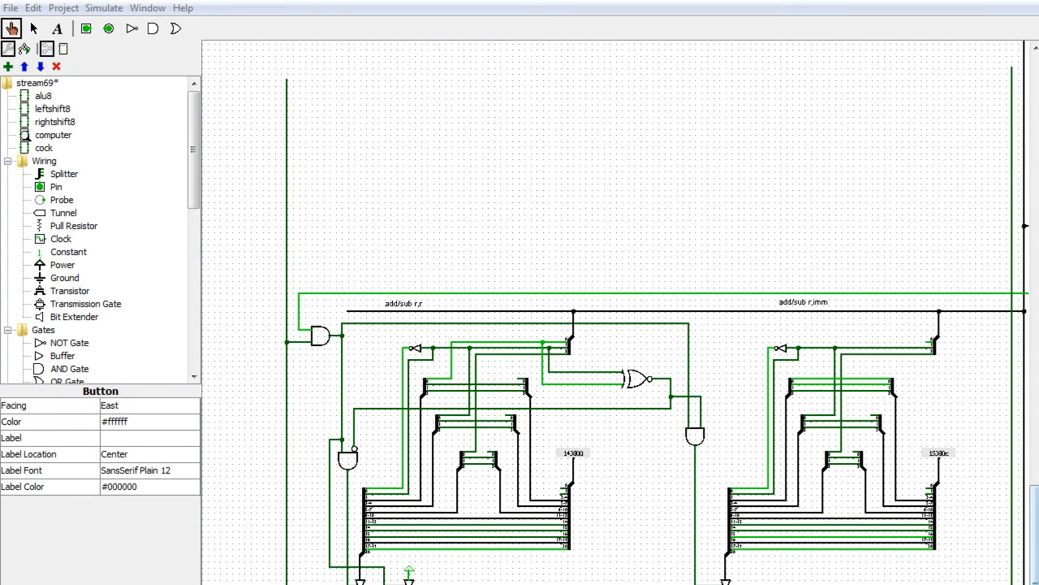
pyautogui.hscroll(-10, 615, 313)
pyautogui.hscroll(10, 615, 313)
pyautogui.hscroll(4, 616, 313)
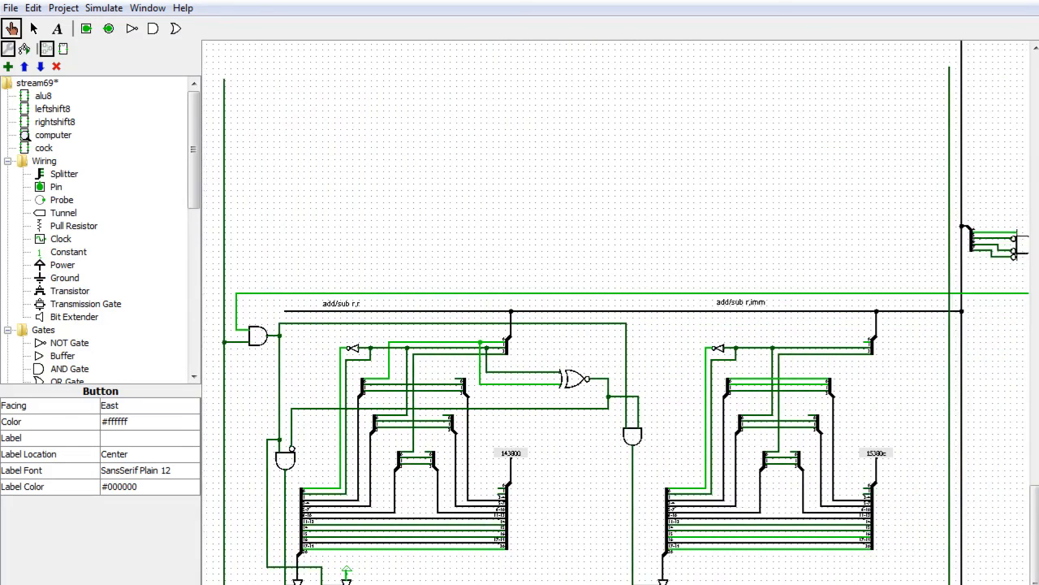
pyautogui.hscroll(-1, 616, 313)
pyautogui.hscroll(1, 615, 312)
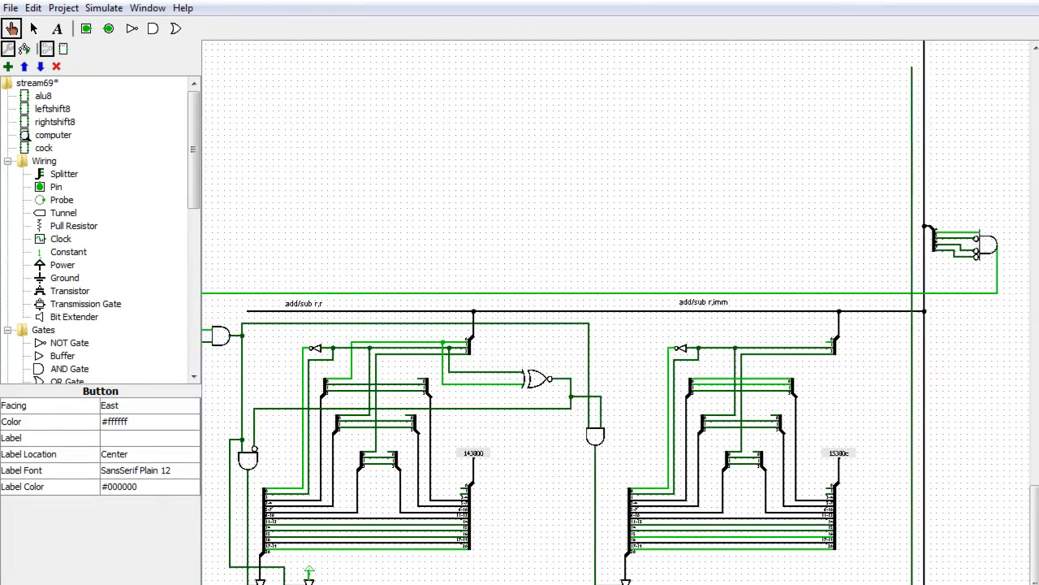
pyautogui.hscroll(-15, 616, 313)
pyautogui.hscroll(5, 615, 313)
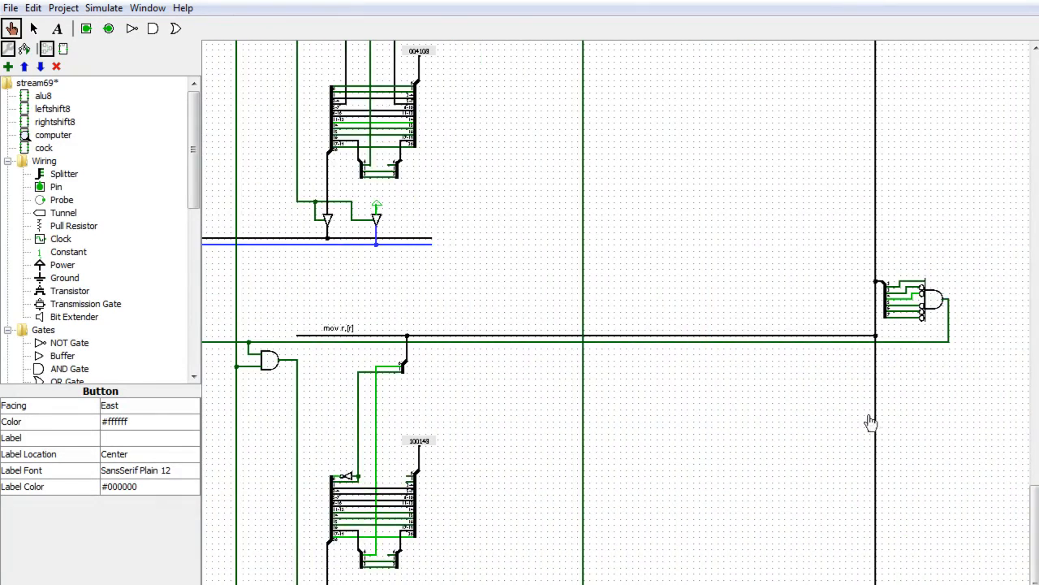
pyautogui.moveTo(1036, 542); pyautogui.dragTo(1025, 221)
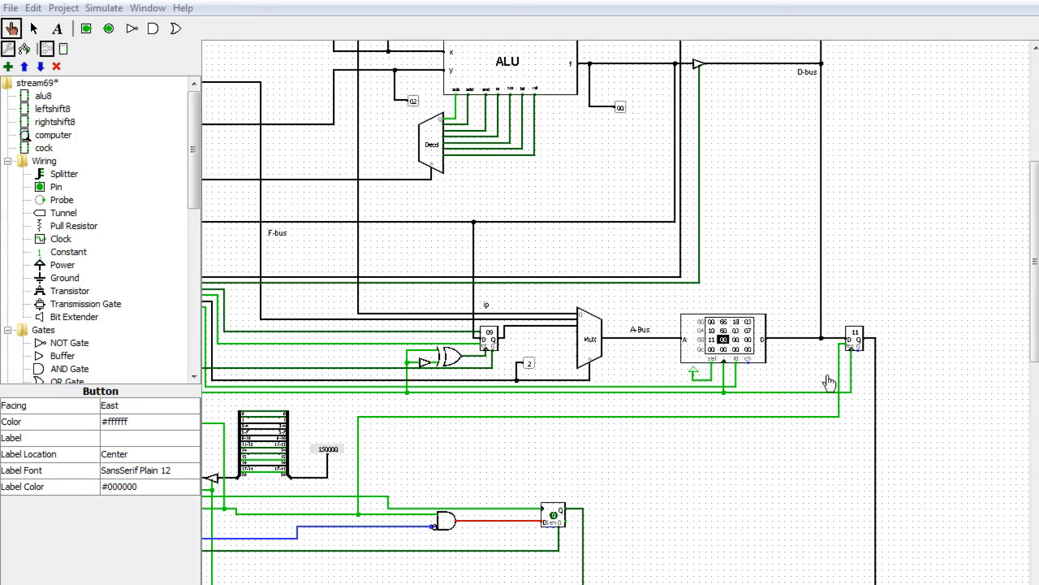
pyautogui.moveTo(1031, 327); pyautogui.dragTo(1022, 249)
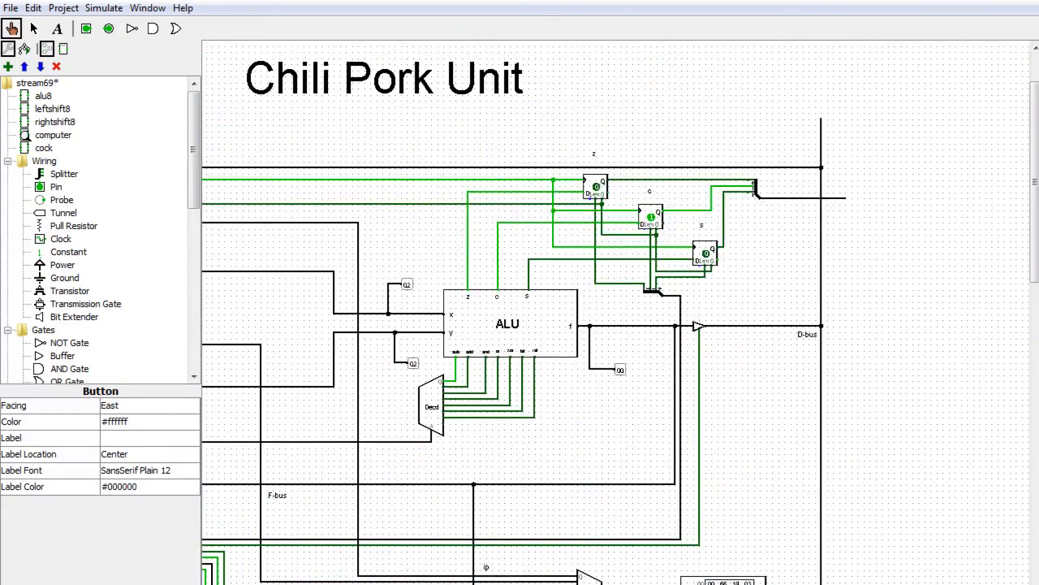
pyautogui.hscroll(-5, 615, 322)
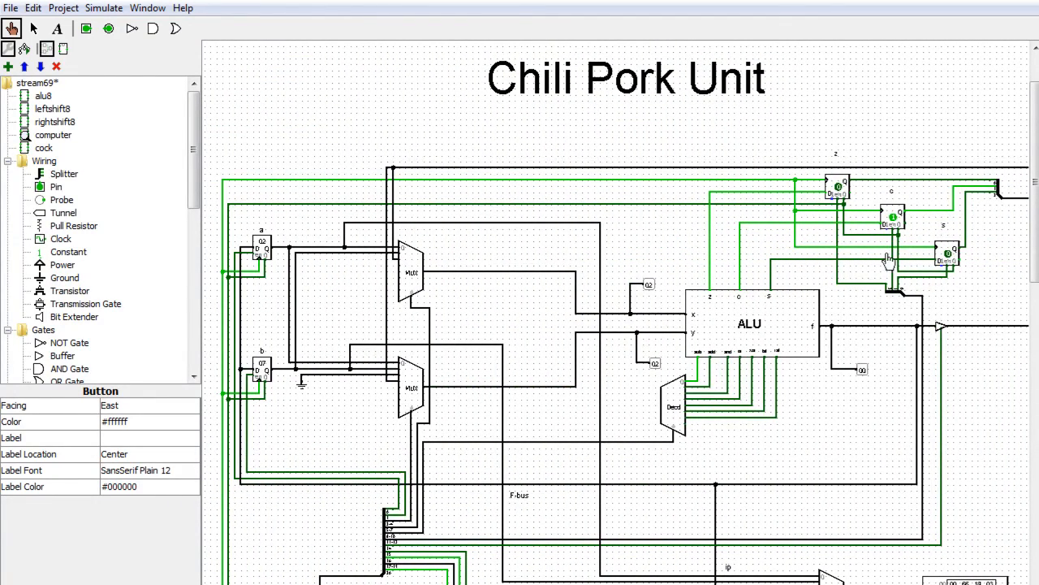
pyautogui.moveTo(1035, 231); pyautogui.dragTo(1035, 211)
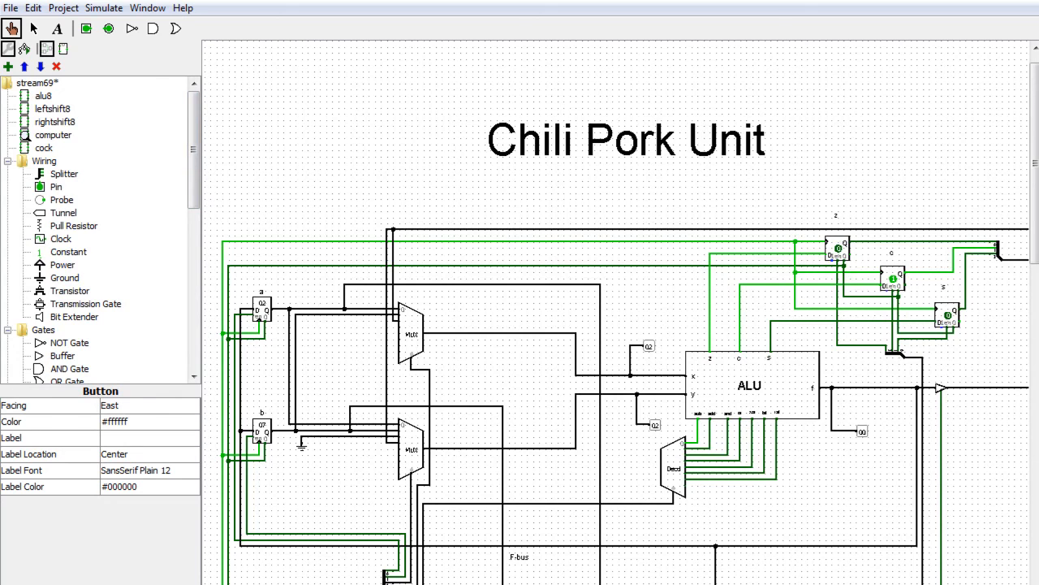
pyautogui.hotkey('alt', 'Tab')
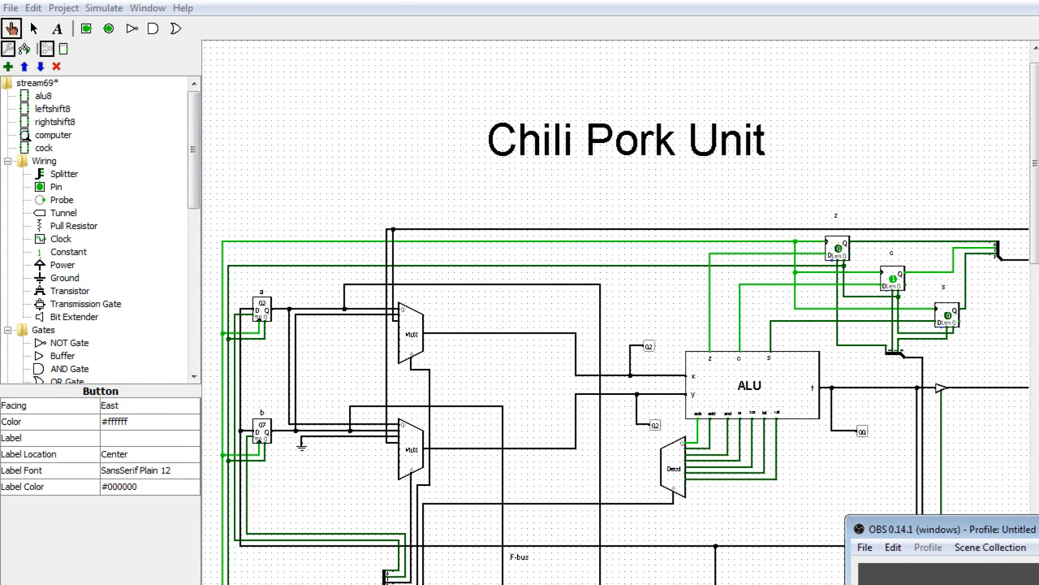
pyautogui.hotkey('alt', 'Tab')
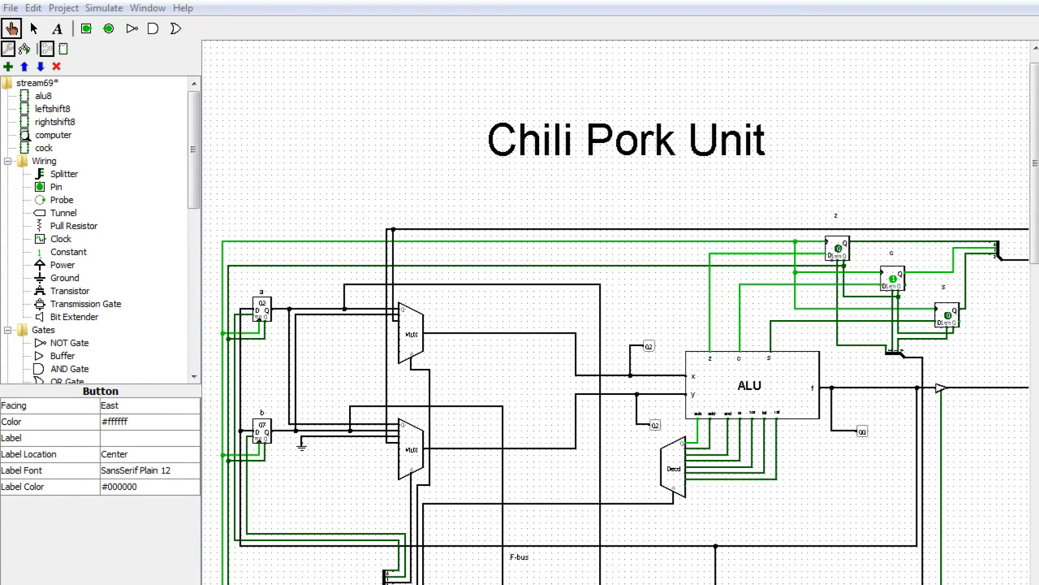
pyautogui.moveTo(1038, 507); pyautogui.dragTo(982, 540)
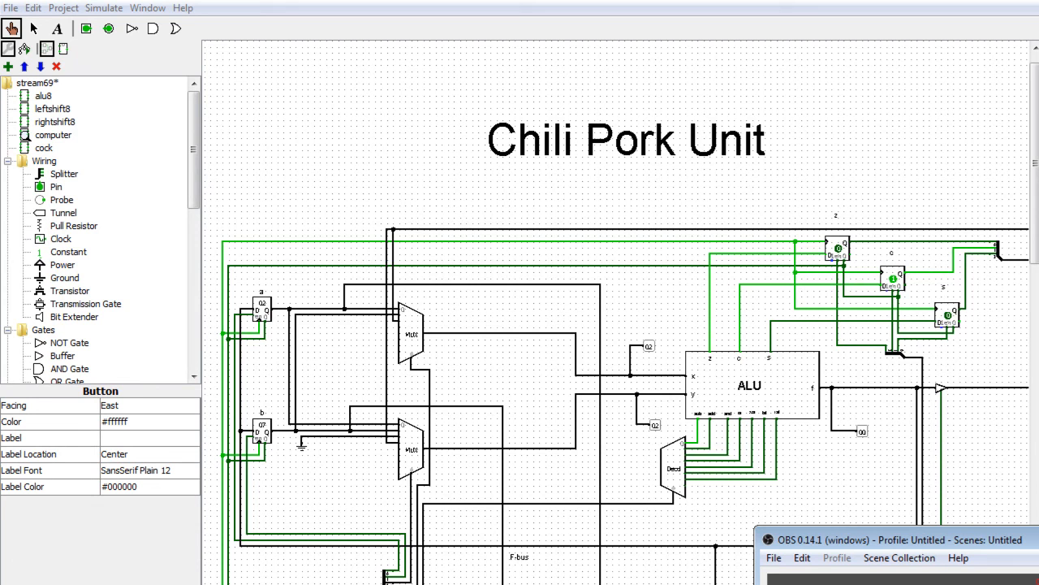